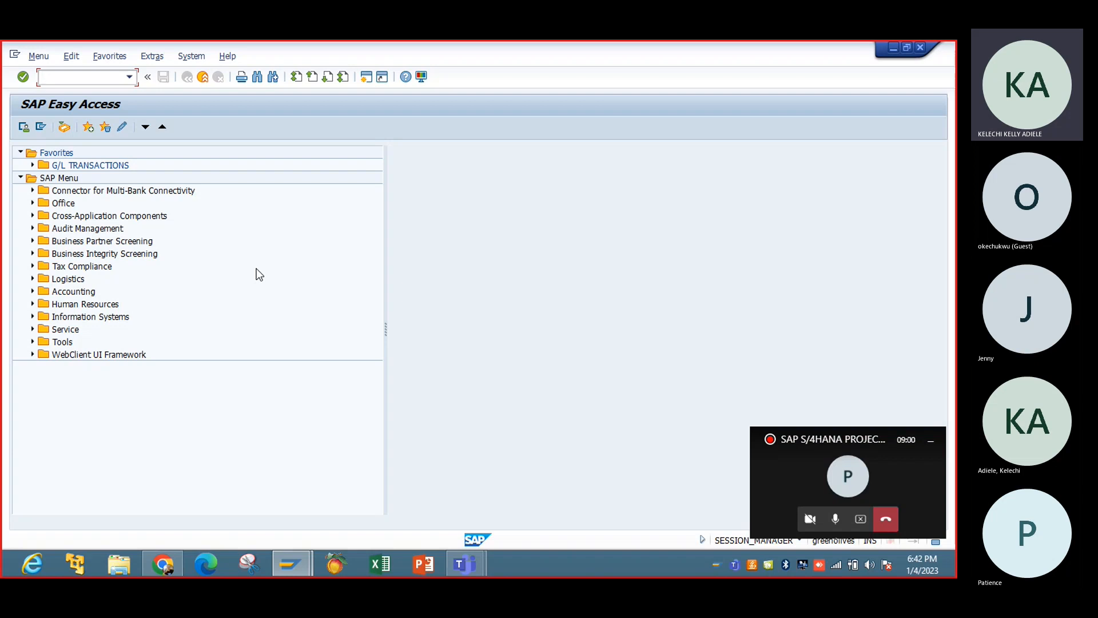
Run transaction SPRO, view the Cross-Application Components section of the SAP Reference IMG, and return to SAP Easy Access.
{"action": "type", "text": "spro"}
{"action": "key", "text": "Return"}
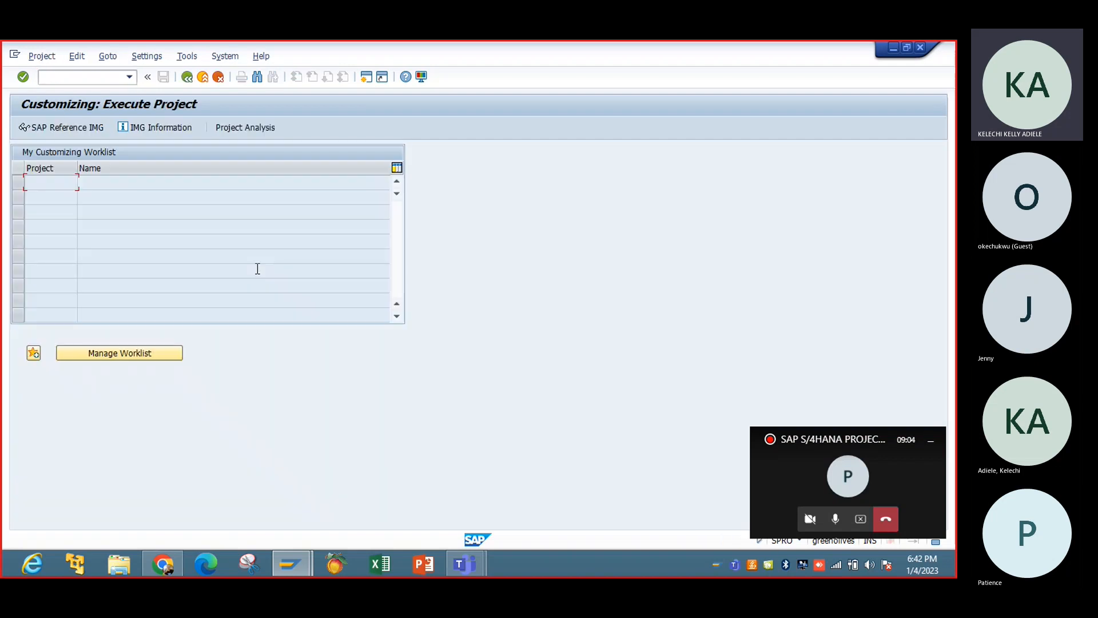
{"action": "left_click", "coordinate": [80, 126]}
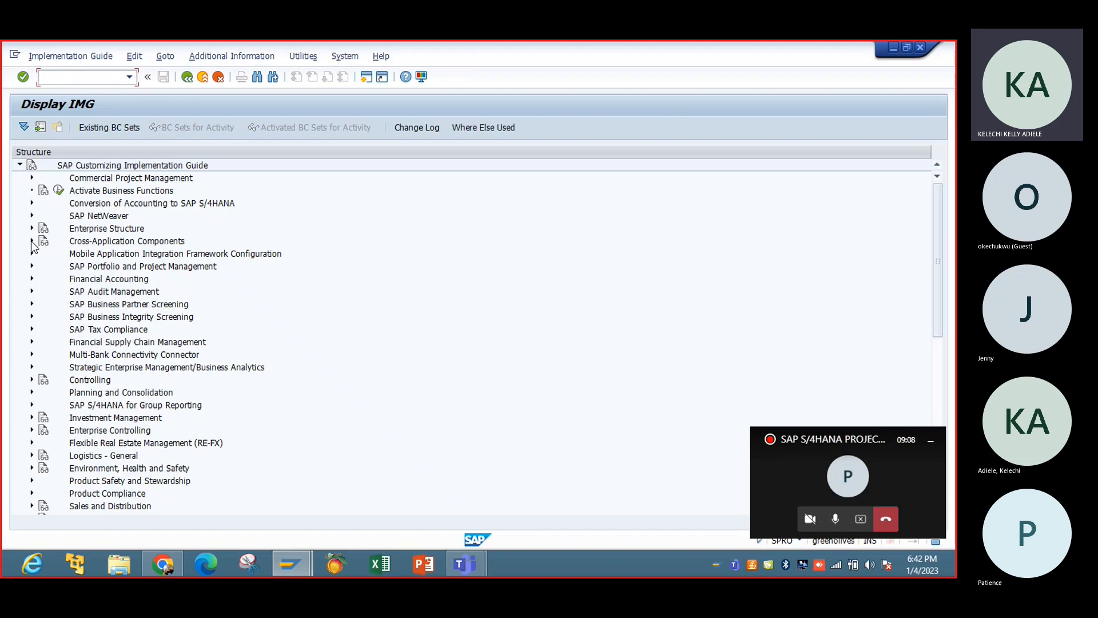
{"action": "left_click", "coordinate": [31, 241]}
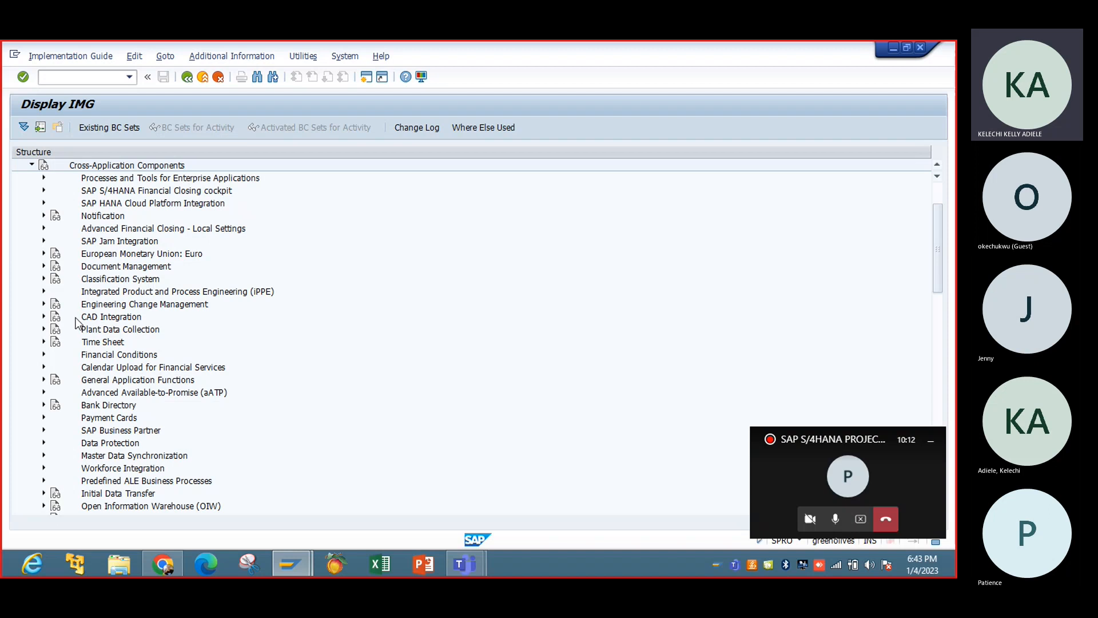
{"action": "left_click", "coordinate": [187, 77]}
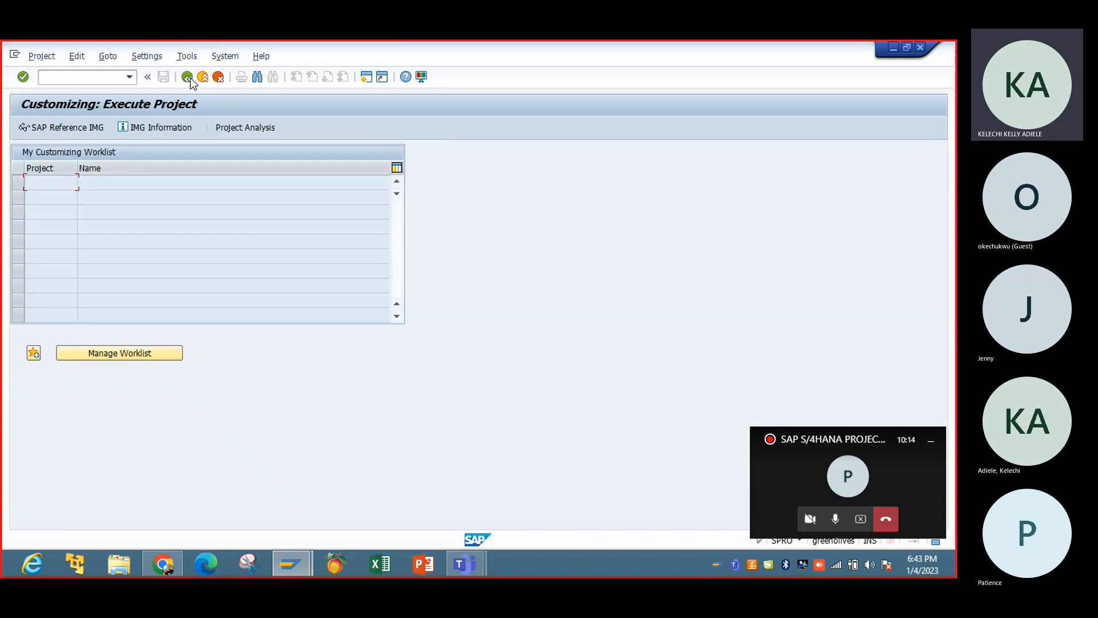
{"action": "left_click", "coordinate": [189, 78]}
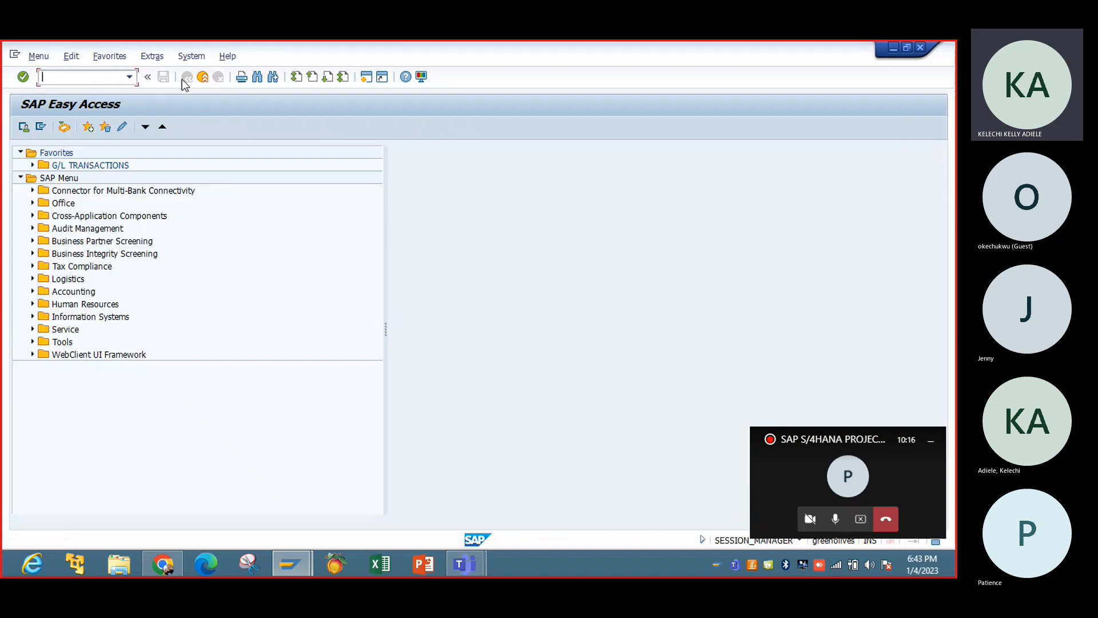
Run transaction BP, search for business partners by search term IBTC, and open the IBTC TESTING0 CUSTOMER record.
{"action": "type", "text": "bp"}
{"action": "key", "text": "Return"}
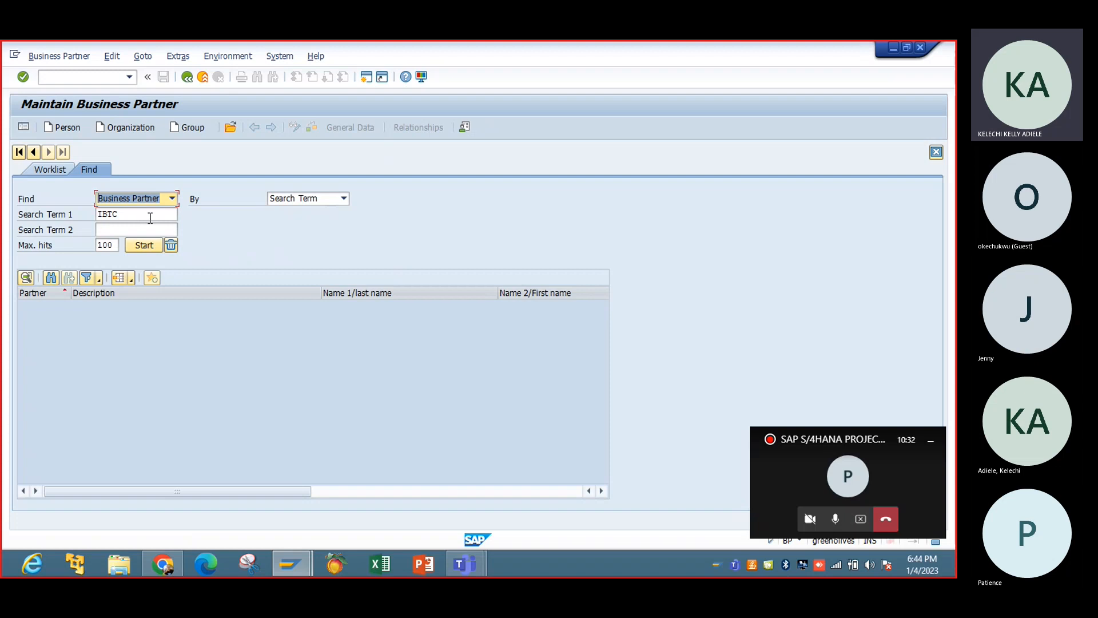
{"action": "key", "text": "Return"}
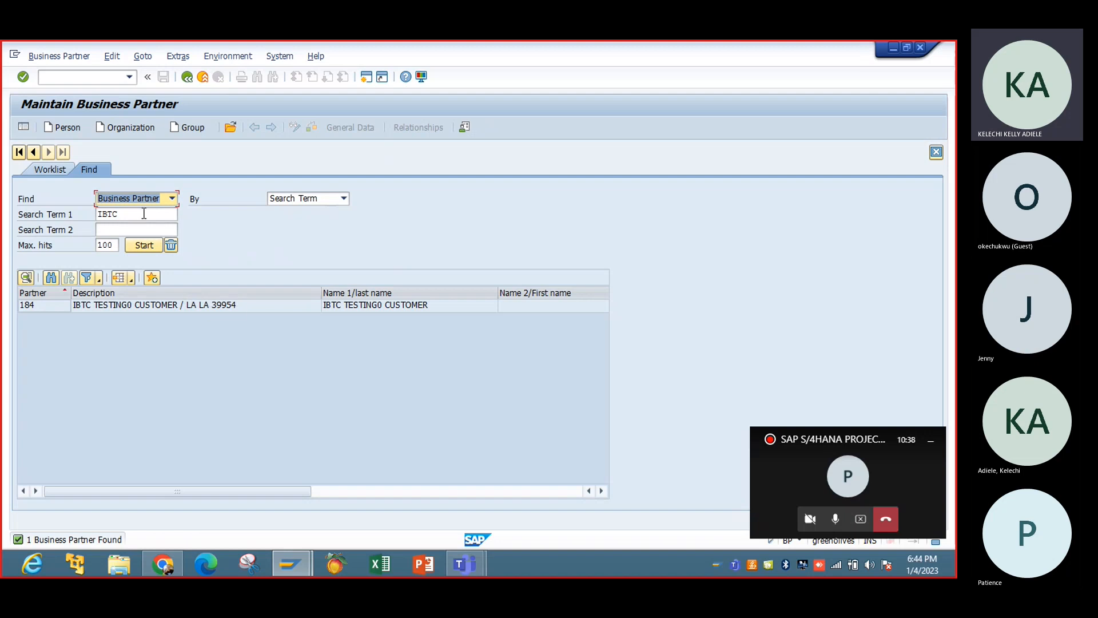
{"action": "double_click", "coordinate": [214, 308]}
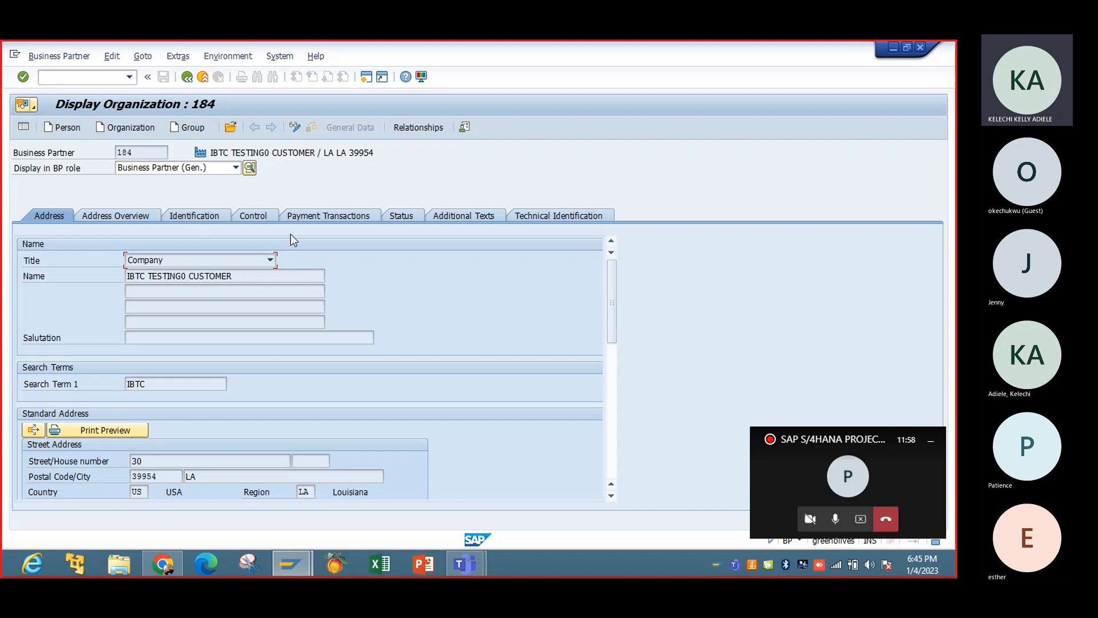
Switch the business partner record to change mode and select the BP role Customer (Fin.Accounting).
{"action": "left_click", "coordinate": [236, 168]}
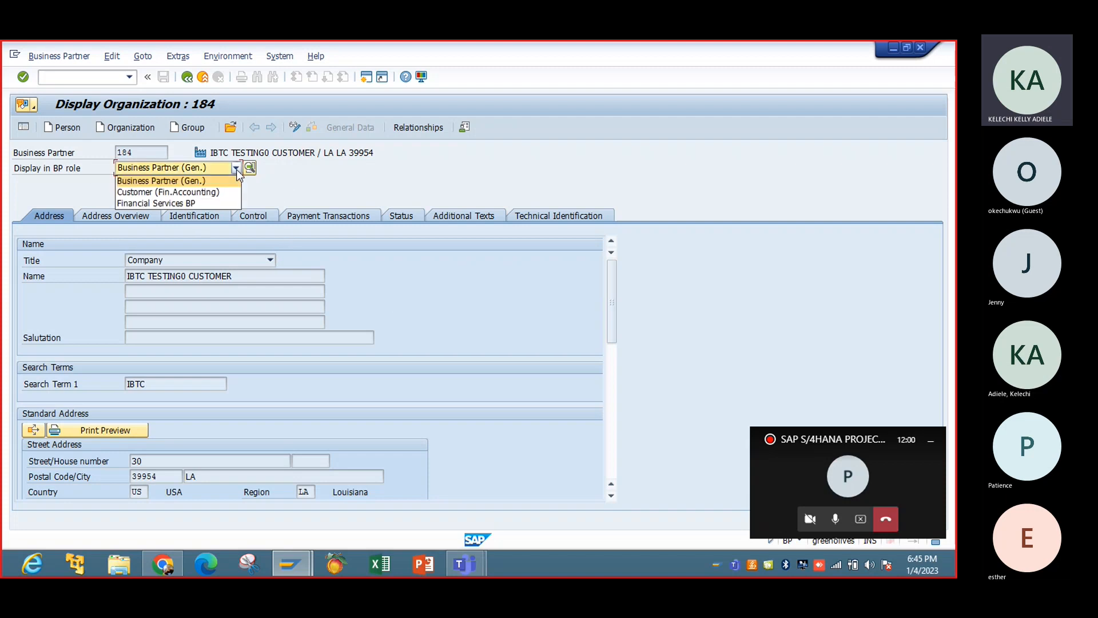
{"action": "left_click", "coordinate": [269, 180]}
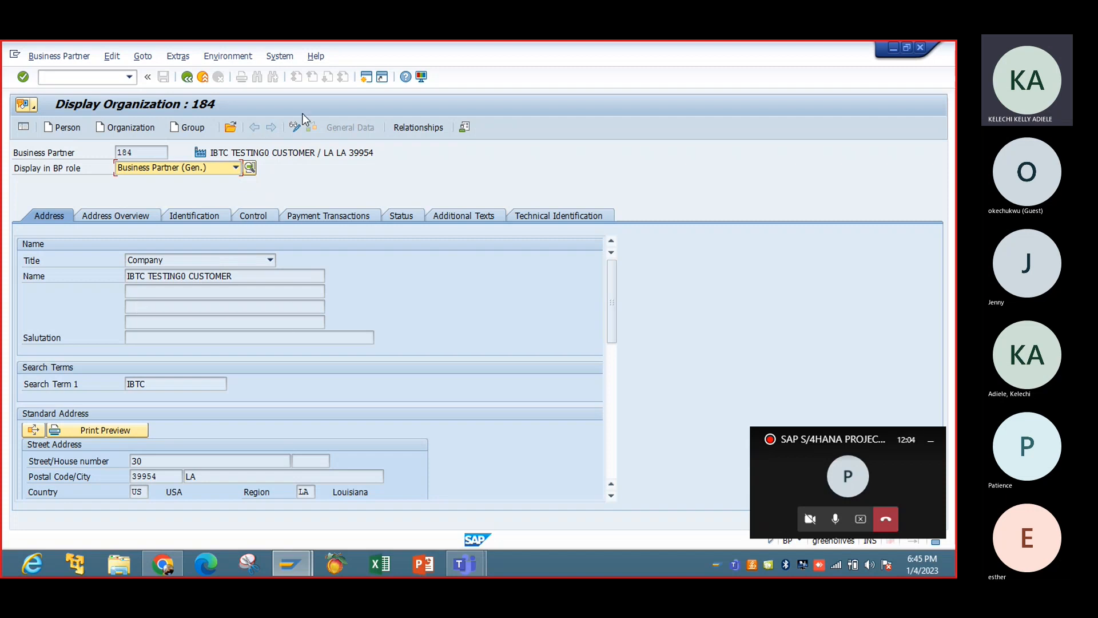
{"action": "left_click", "coordinate": [295, 127]}
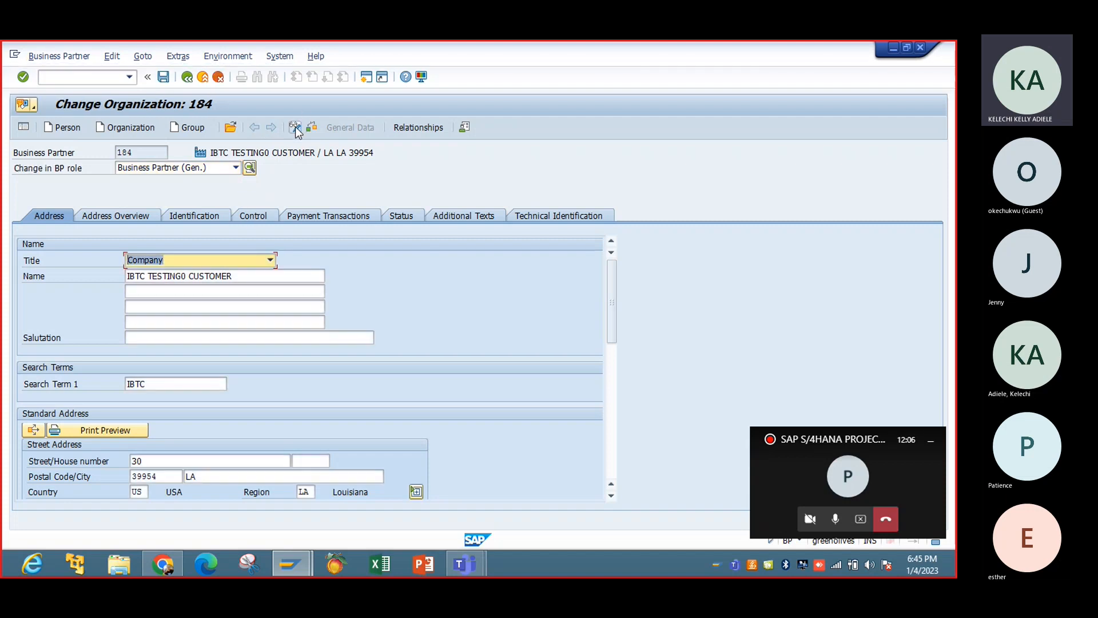
{"action": "left_click", "coordinate": [235, 168]}
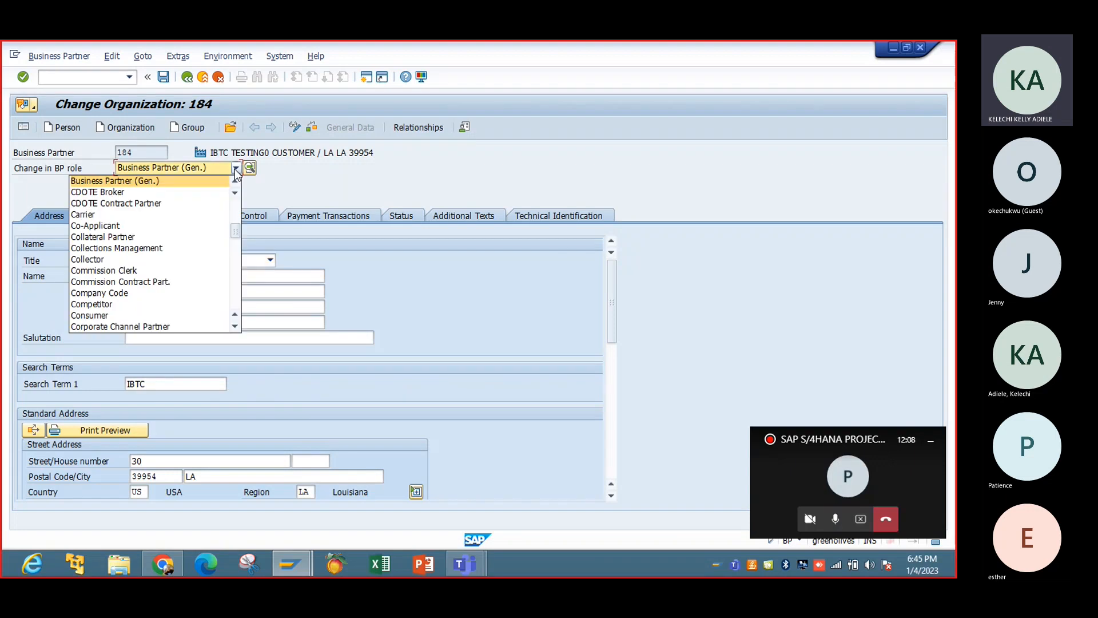
{"action": "left_click", "coordinate": [234, 301]}
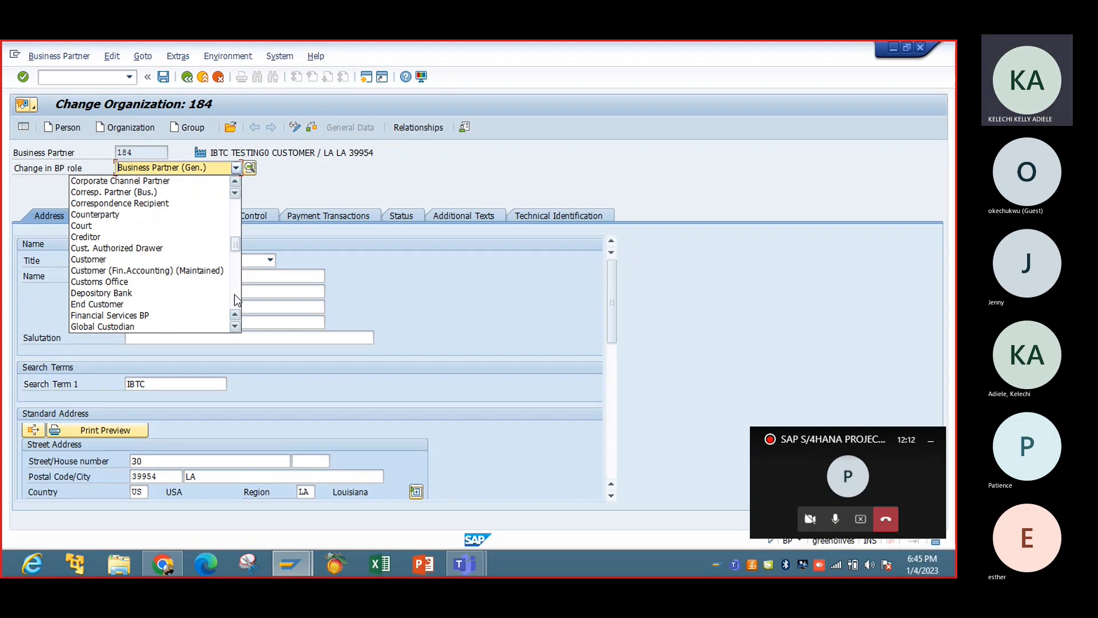
{"action": "left_click", "coordinate": [136, 272]}
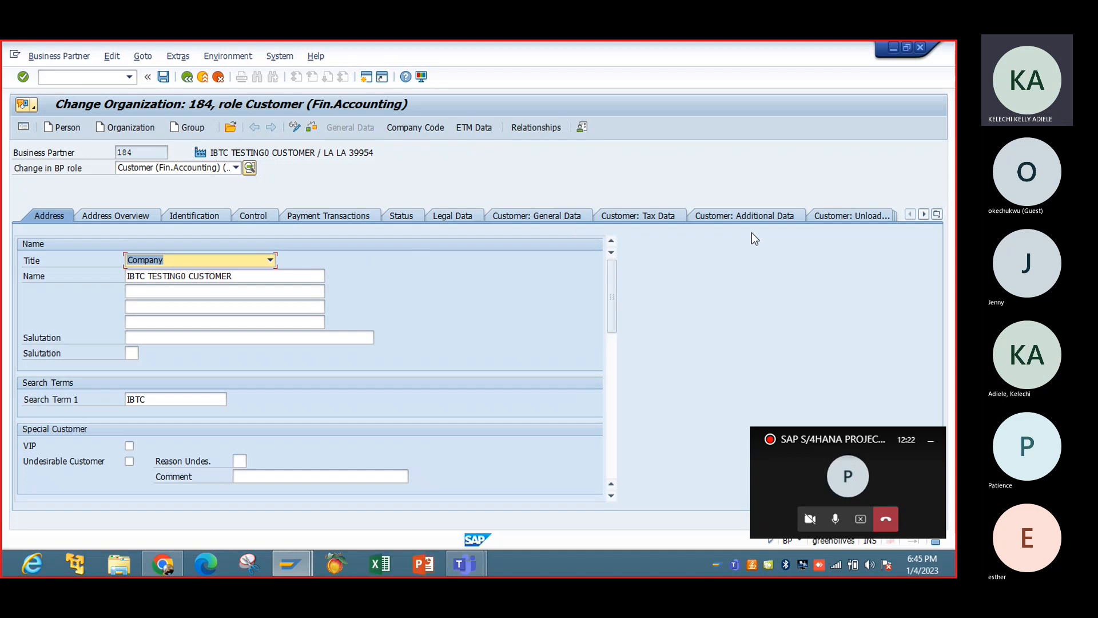
View the customer's company code data, browse the available BP roles without changing the role, and return to SAP Easy Access.
{"action": "left_click", "coordinate": [415, 133]}
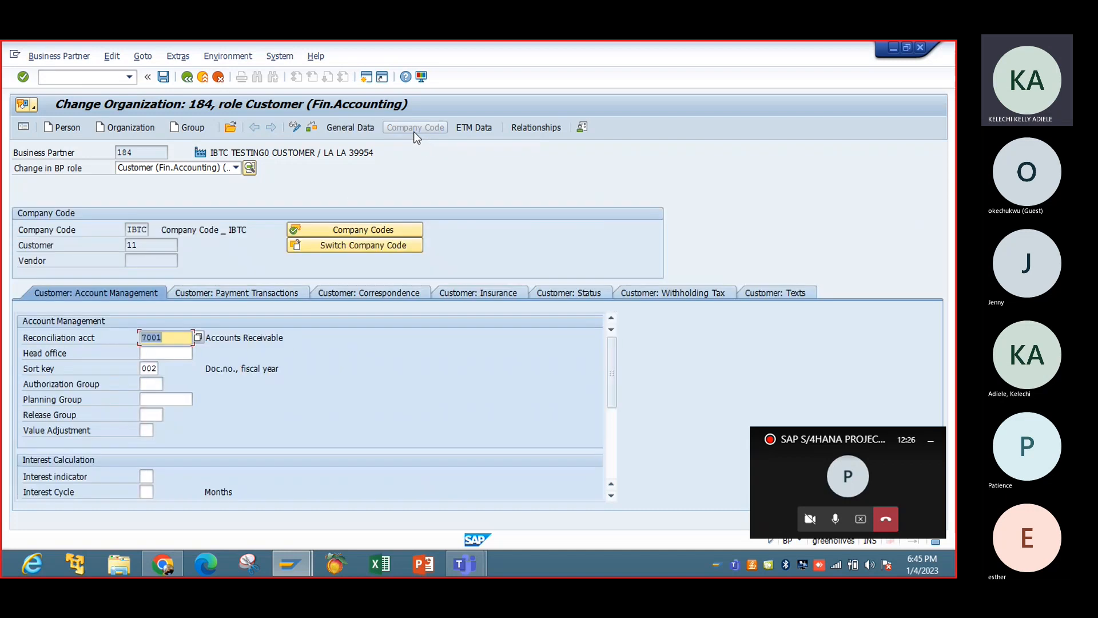
{"action": "left_click", "coordinate": [221, 168]}
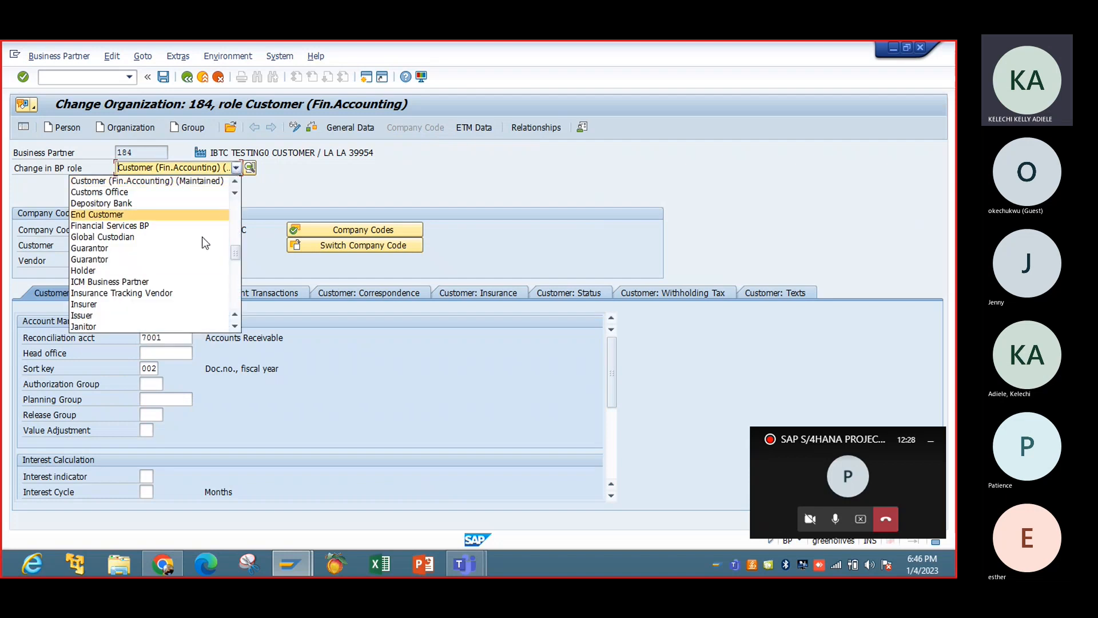
{"action": "left_click", "coordinate": [234, 285]}
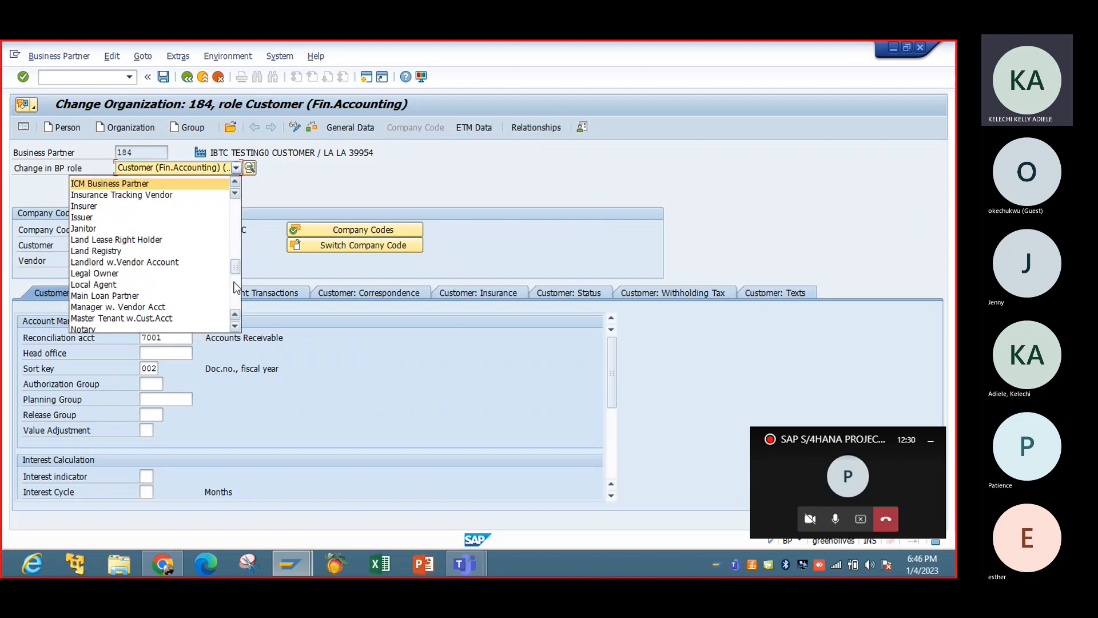
{"action": "left_click", "coordinate": [235, 296]}
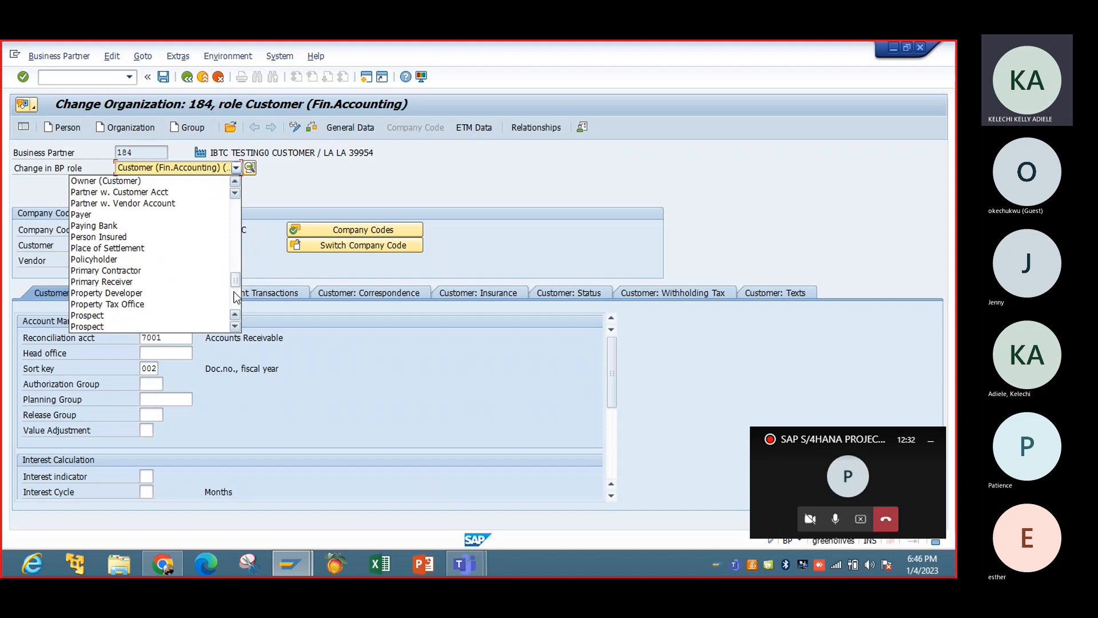
{"action": "left_click", "coordinate": [235, 215]}
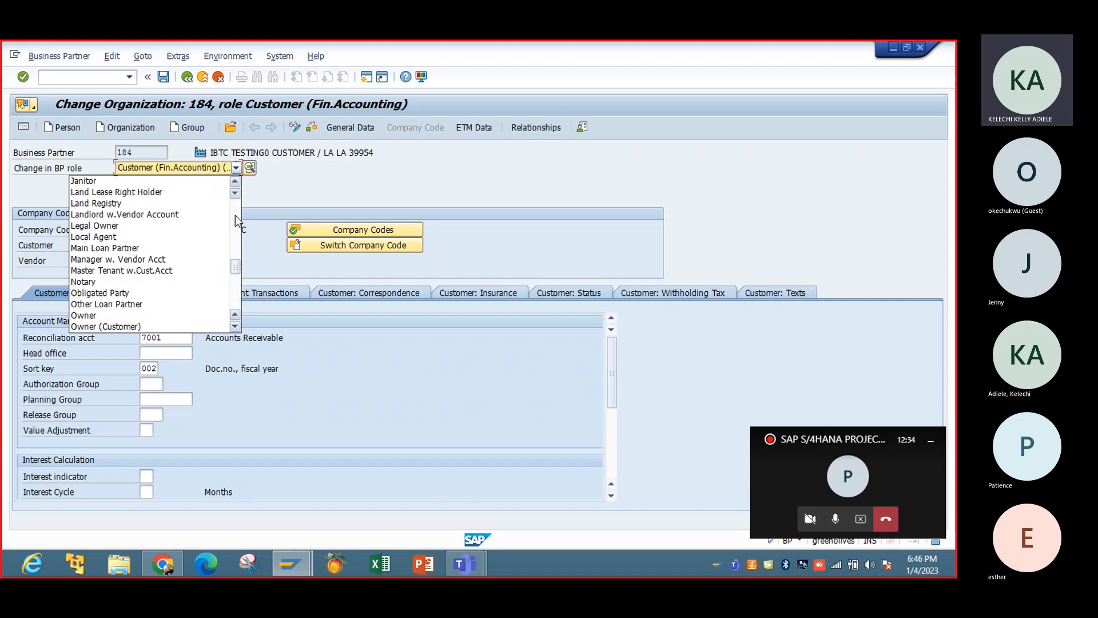
{"action": "left_click", "coordinate": [235, 215]}
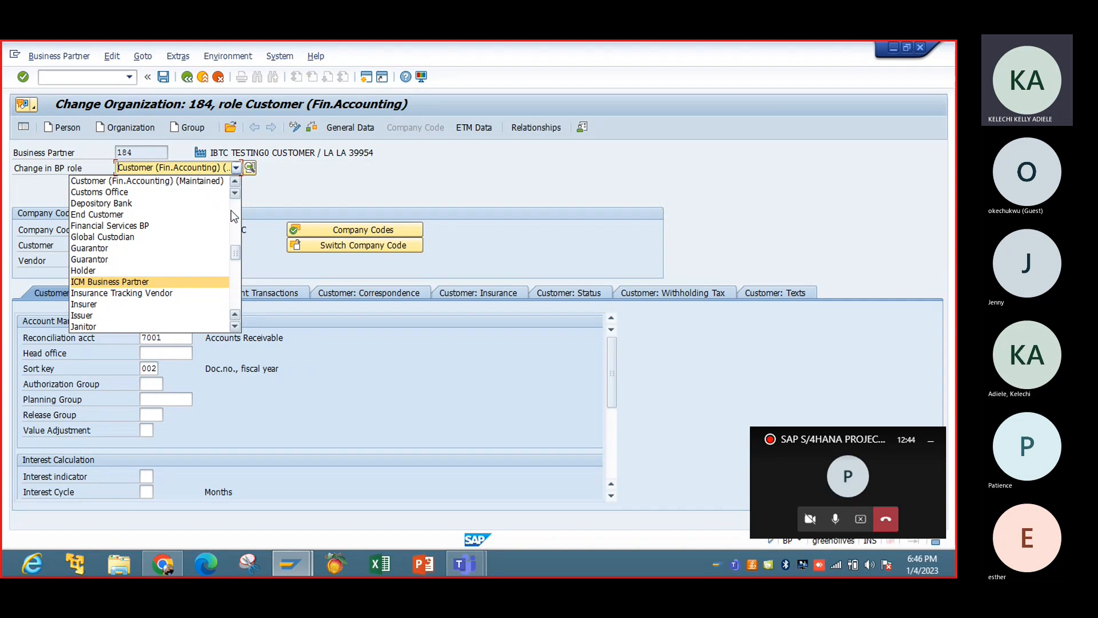
{"action": "left_click", "coordinate": [231, 211]}
{"action": "left_click", "coordinate": [307, 163]}
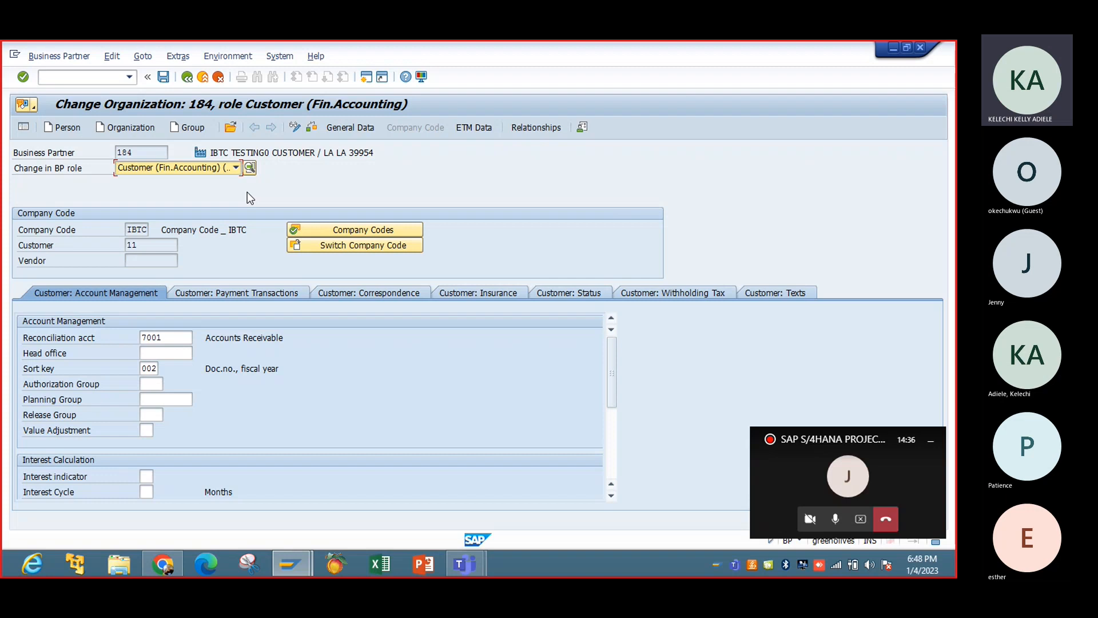
{"action": "left_click", "coordinate": [184, 78]}
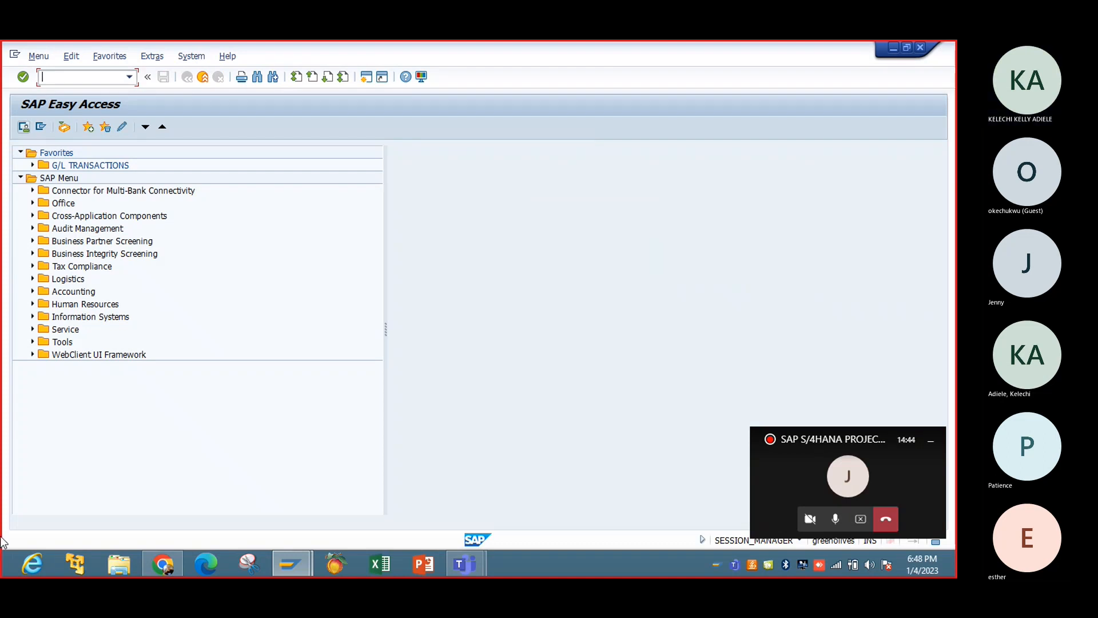
In File Explorer, open FICO - Basic TCode from the SAP Training Doc folder inside the desktop folder SAP S4HANA PROJECT TRAINING.
{"action": "left_click", "coordinate": [130, 567]}
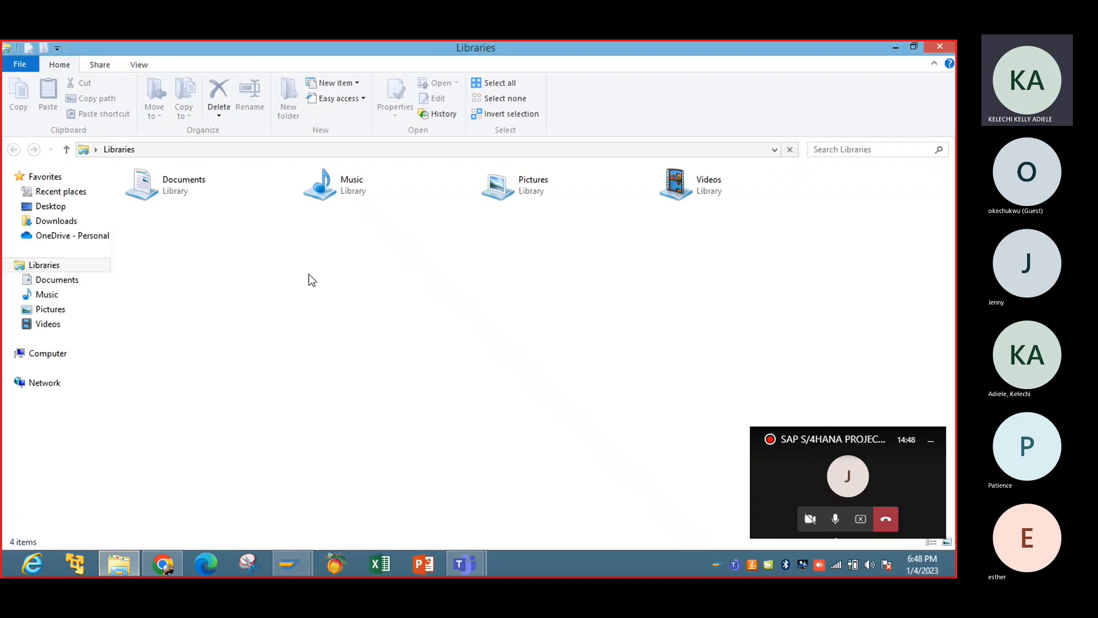
{"action": "left_click", "coordinate": [48, 210]}
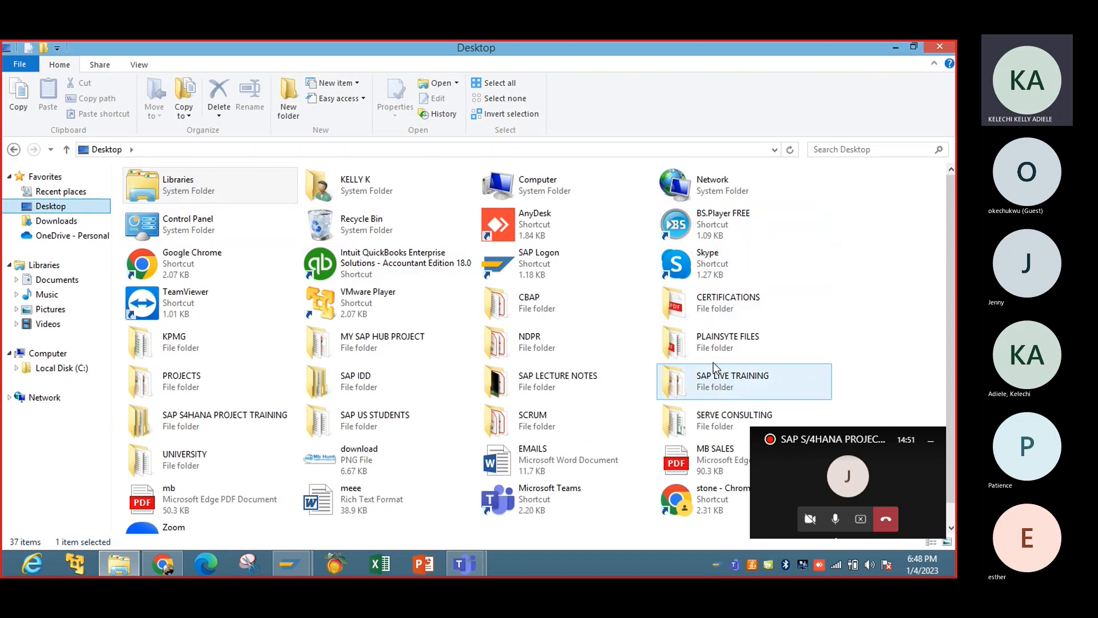
{"action": "double_click", "coordinate": [246, 421]}
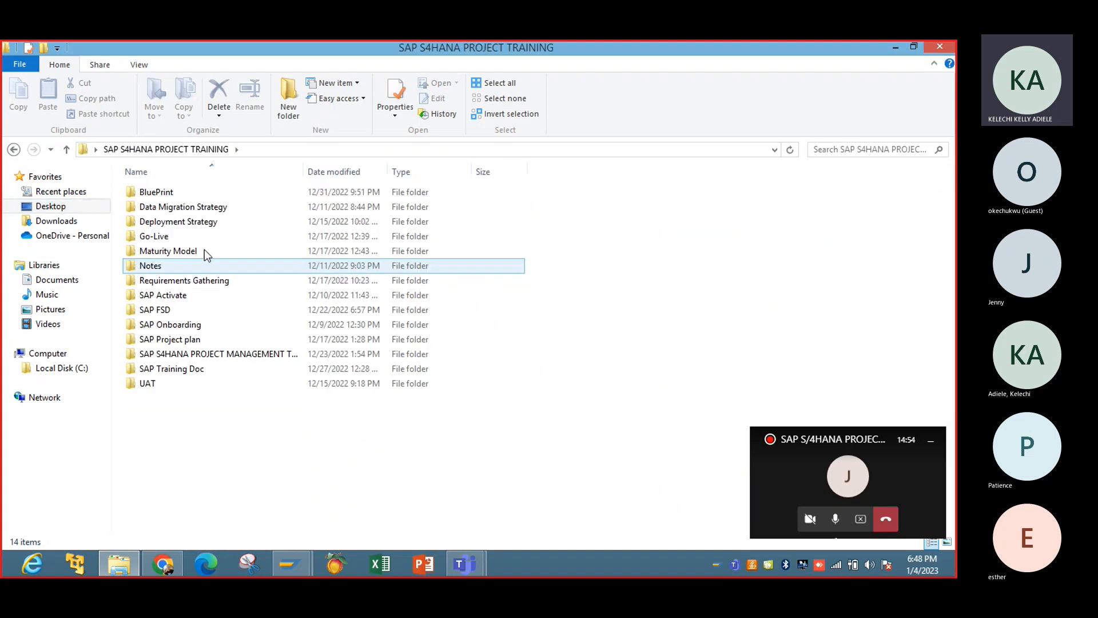
{"action": "double_click", "coordinate": [203, 370]}
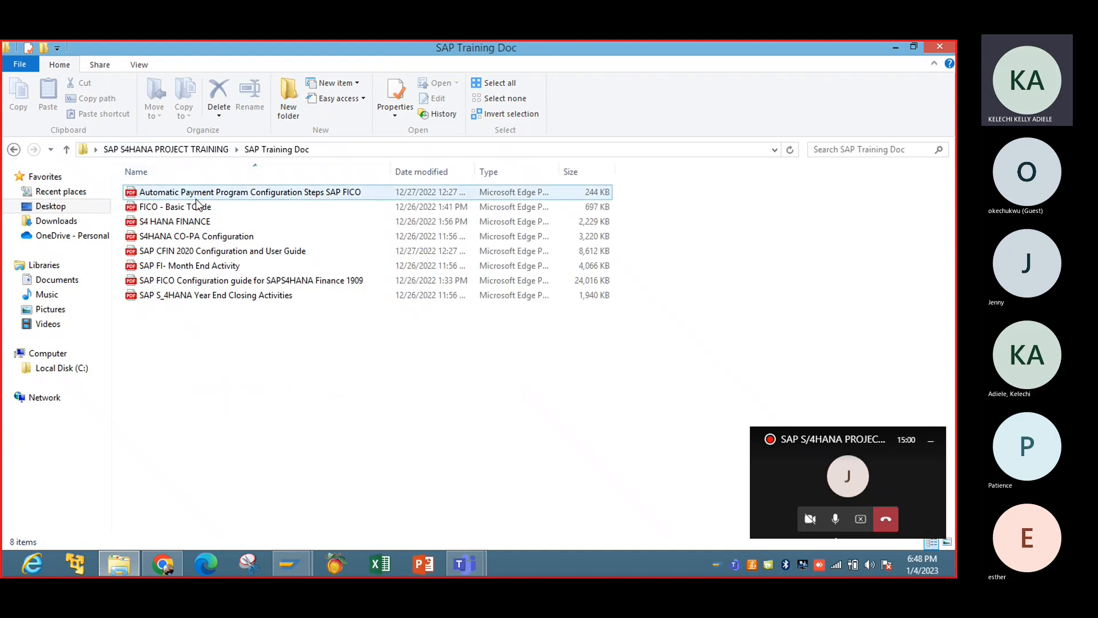
{"action": "double_click", "coordinate": [197, 205]}
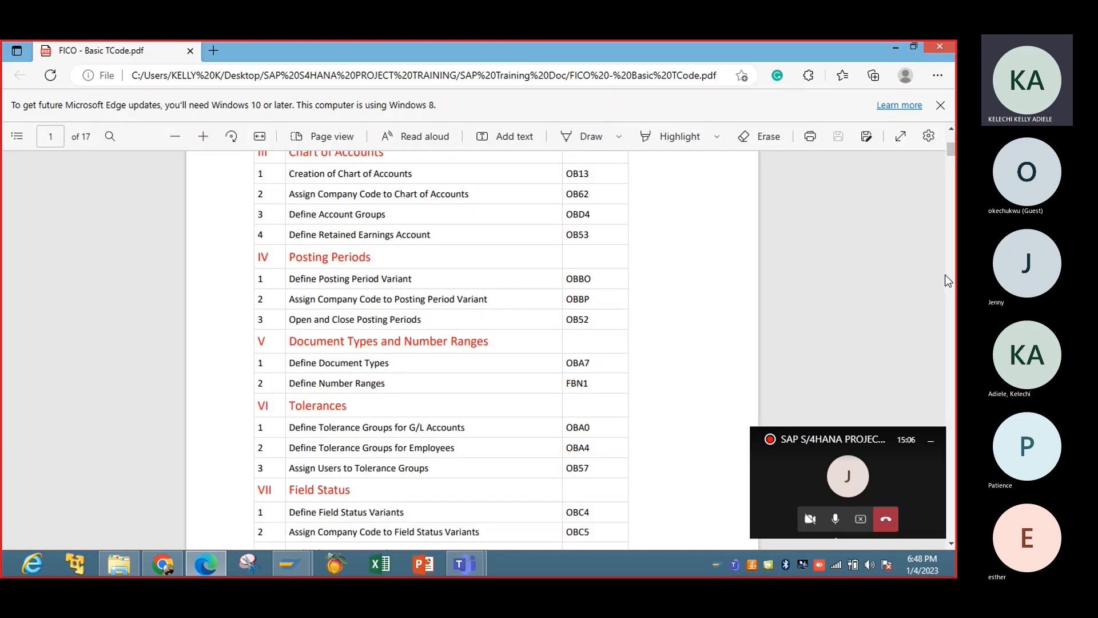
Look through the transaction codes on the first five pages of the FICO - Basic TCode document, and minimize it.
{"action": "scroll", "coordinate": [952, 280], "scroll_direction": "down", "scroll_amount": 6}
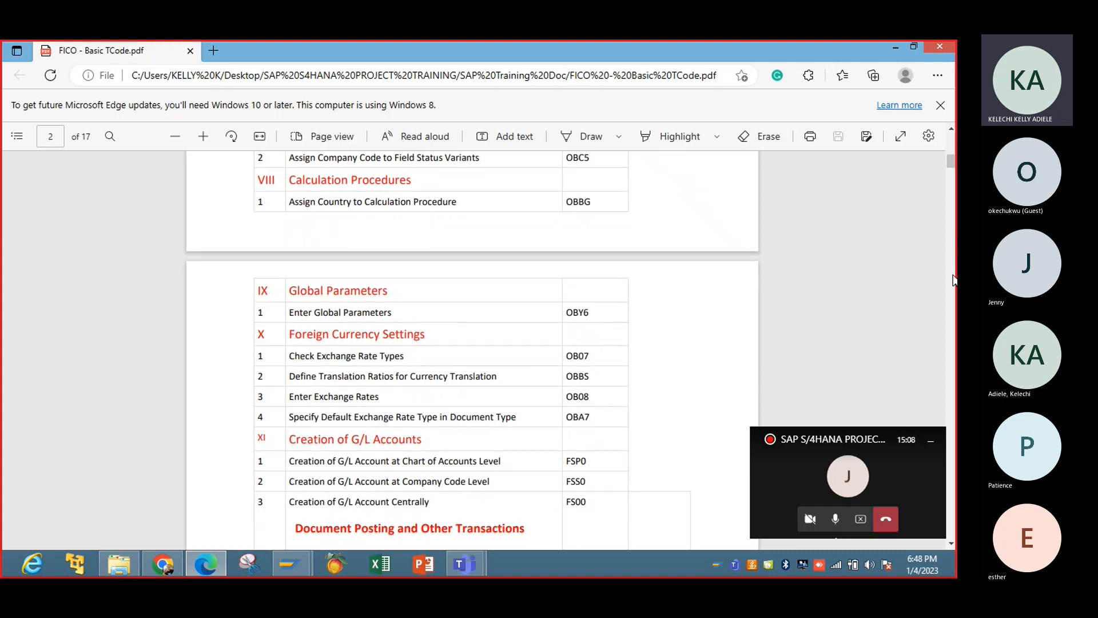
{"action": "scroll", "coordinate": [953, 280], "scroll_direction": "down", "scroll_amount": 7}
{"action": "scroll", "coordinate": [953, 280], "scroll_direction": "down", "scroll_amount": 4}
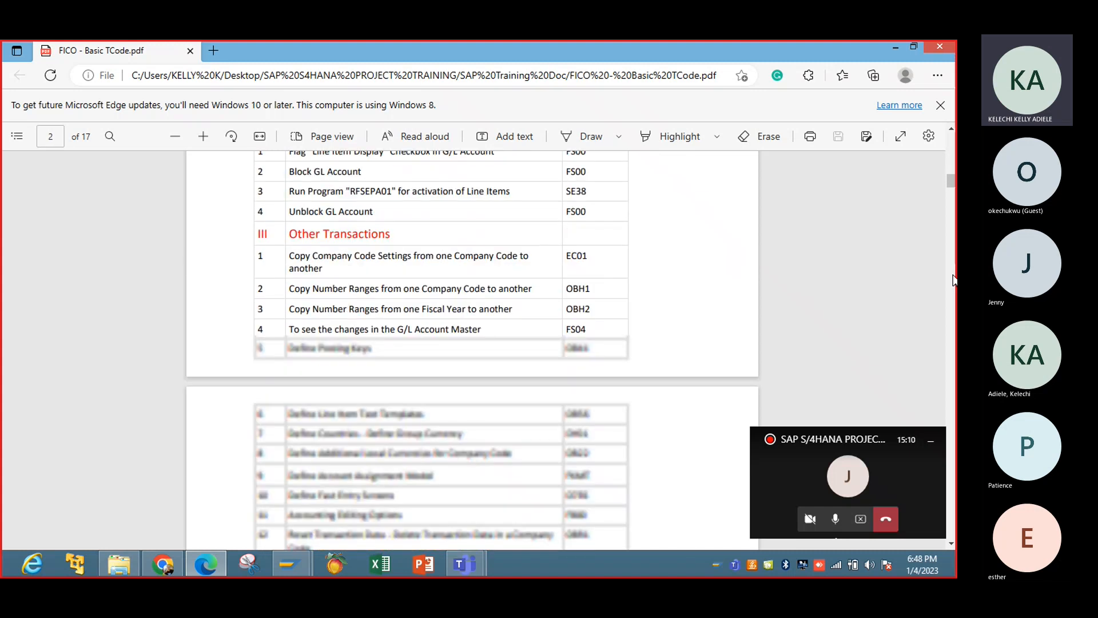
{"action": "scroll", "coordinate": [952, 280], "scroll_direction": "down", "scroll_amount": 14}
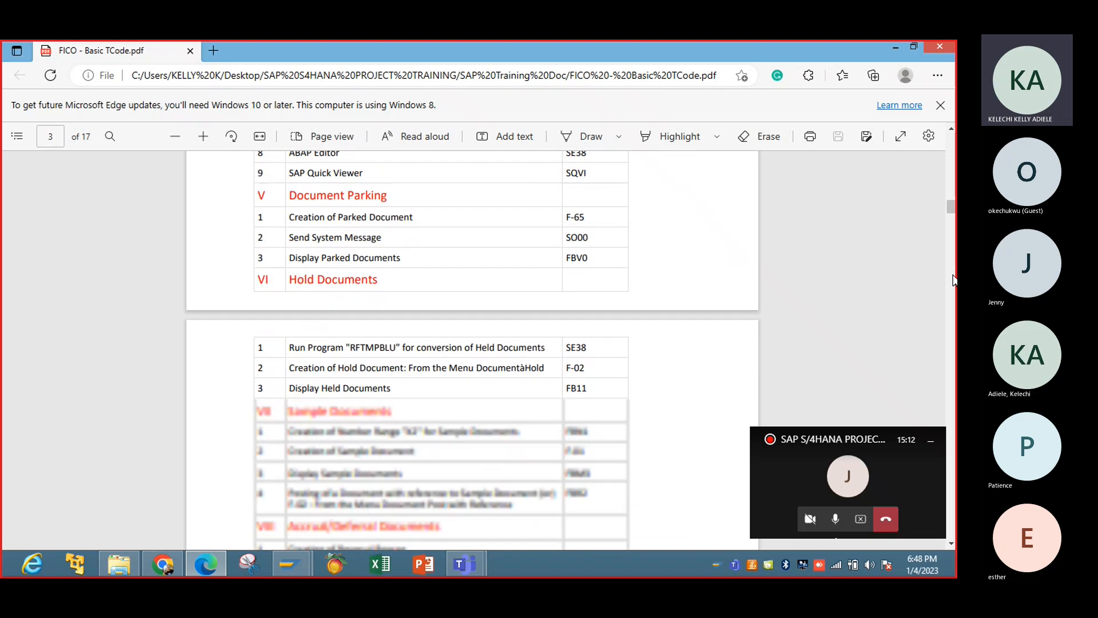
{"action": "scroll", "coordinate": [954, 280], "scroll_direction": "down", "scroll_amount": 2}
{"action": "scroll", "coordinate": [953, 280], "scroll_direction": "down", "scroll_amount": 13}
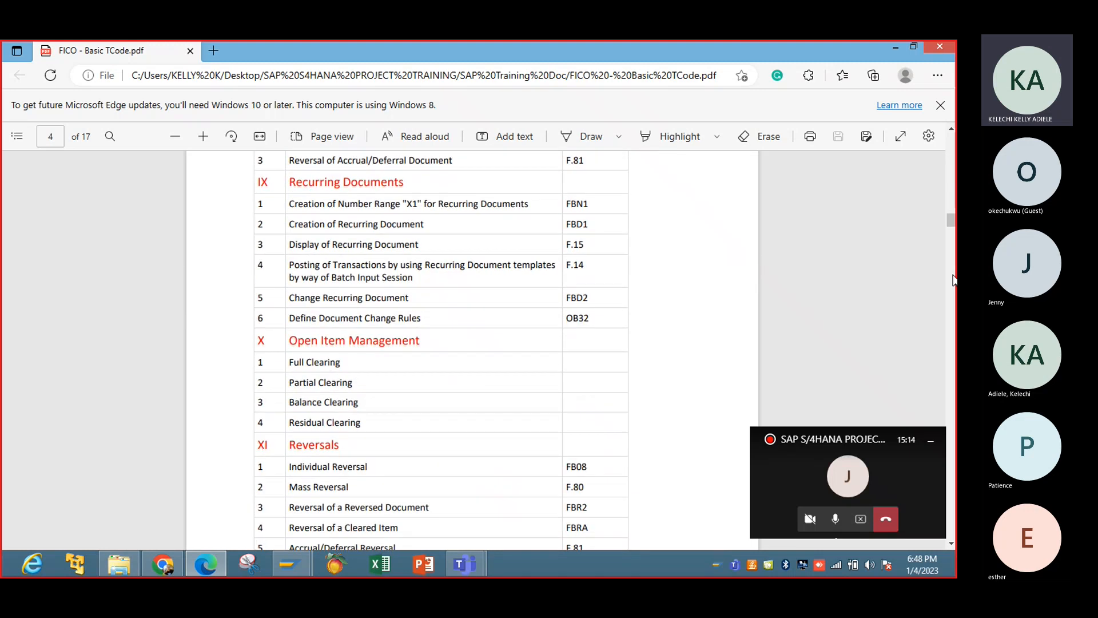
{"action": "scroll", "coordinate": [952, 280], "scroll_direction": "down", "scroll_amount": 11}
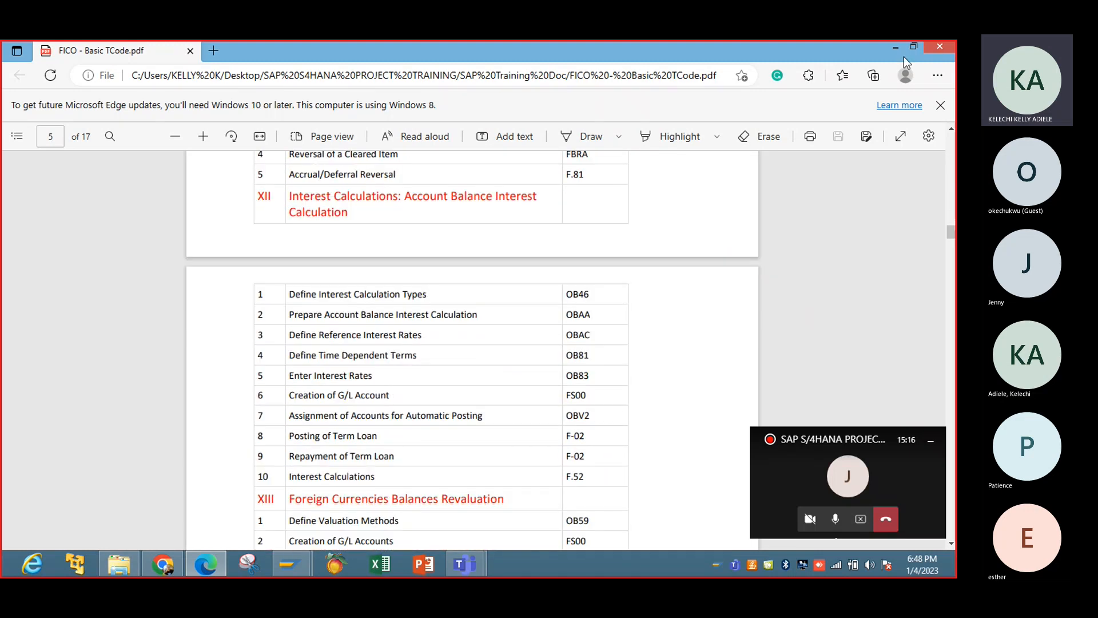
{"action": "left_click", "coordinate": [895, 47]}
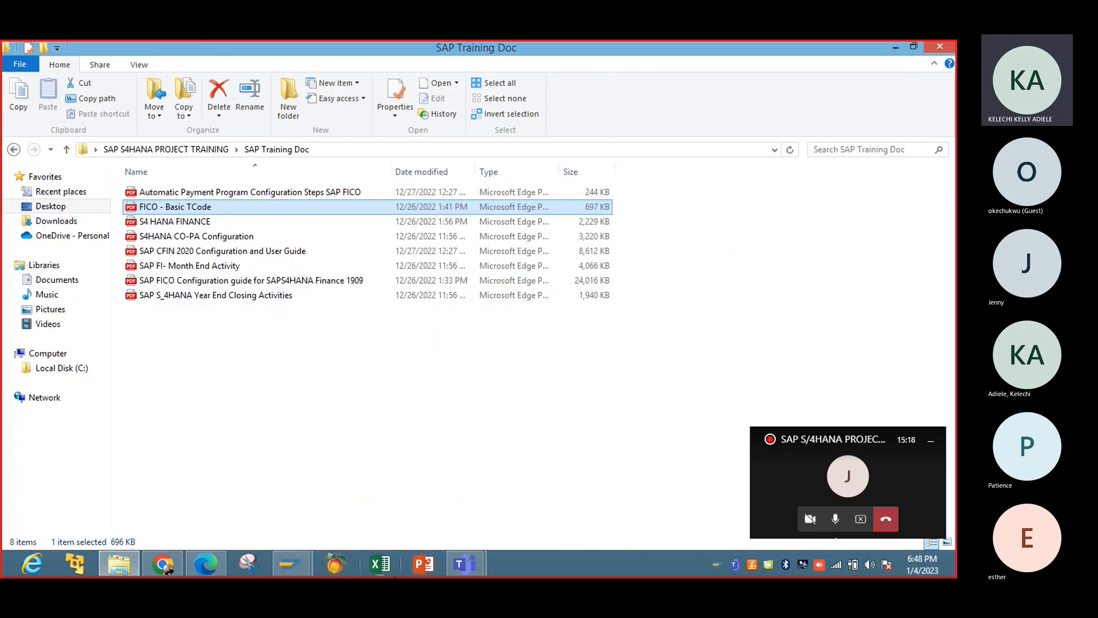
Switch back to SAP Easy Access and run transaction SPRO.
{"action": "left_click", "coordinate": [291, 563]}
{"action": "left_click", "coordinate": [370, 487]}
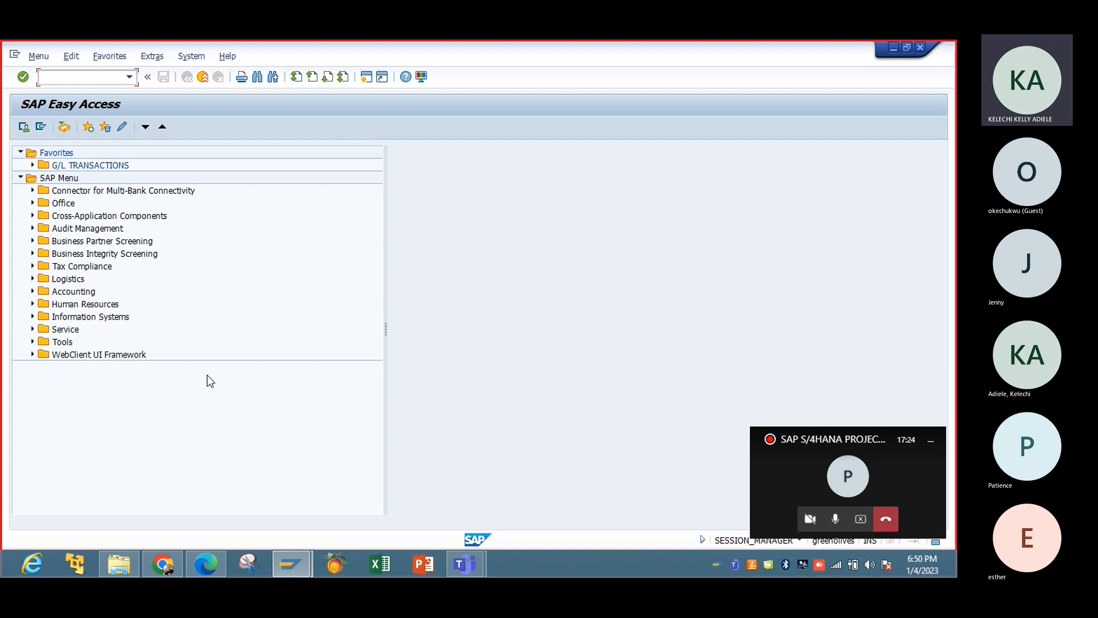
{"action": "type", "text": "sprp"}
{"action": "key", "text": "BackSpace"}
{"action": "type", "text": "0/o"}
{"action": "key", "text": "BackSpace"}
{"action": "key", "text": "BackSpace"}
{"action": "key", "text": "BackSpace"}
{"action": "type", "text": "o"}
{"action": "key", "text": "Return"}
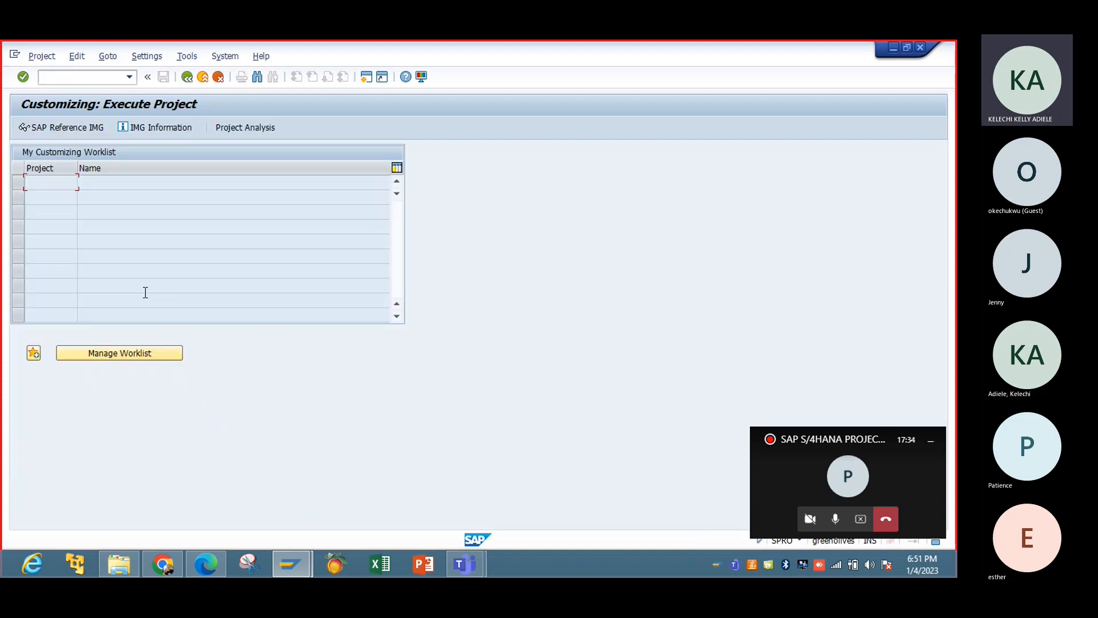
Display the SAP Reference IMG and expand Financial Accounting, its Financial Accounting Global Settings, and the Ledgers node.
{"action": "left_click", "coordinate": [85, 129]}
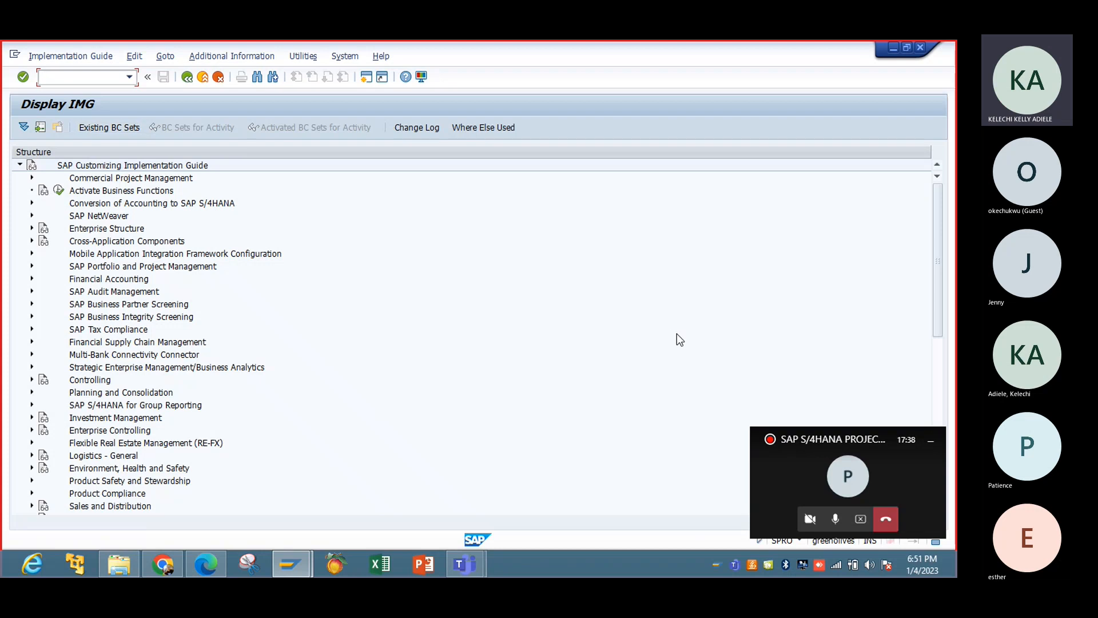
{"action": "left_click", "coordinate": [929, 444]}
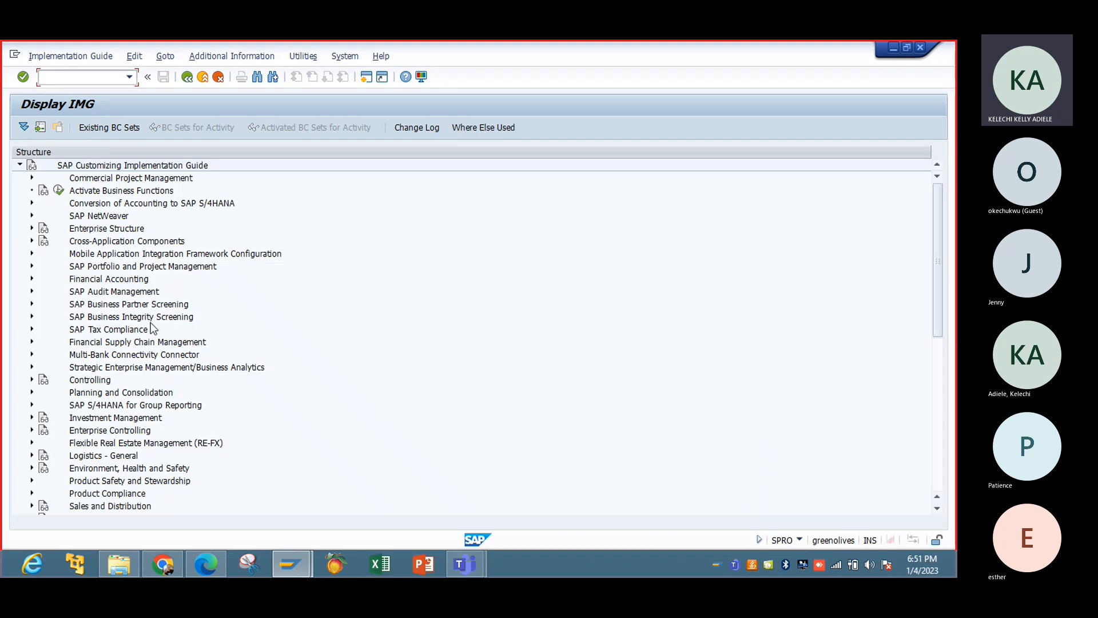
{"action": "left_click", "coordinate": [31, 280]}
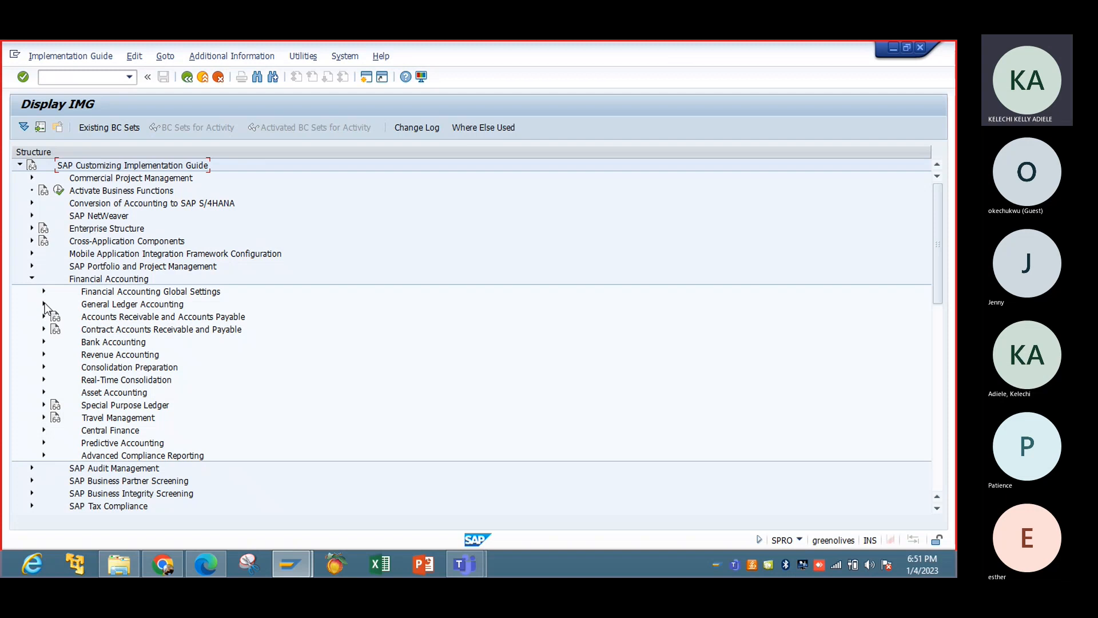
{"action": "left_click", "coordinate": [44, 305]}
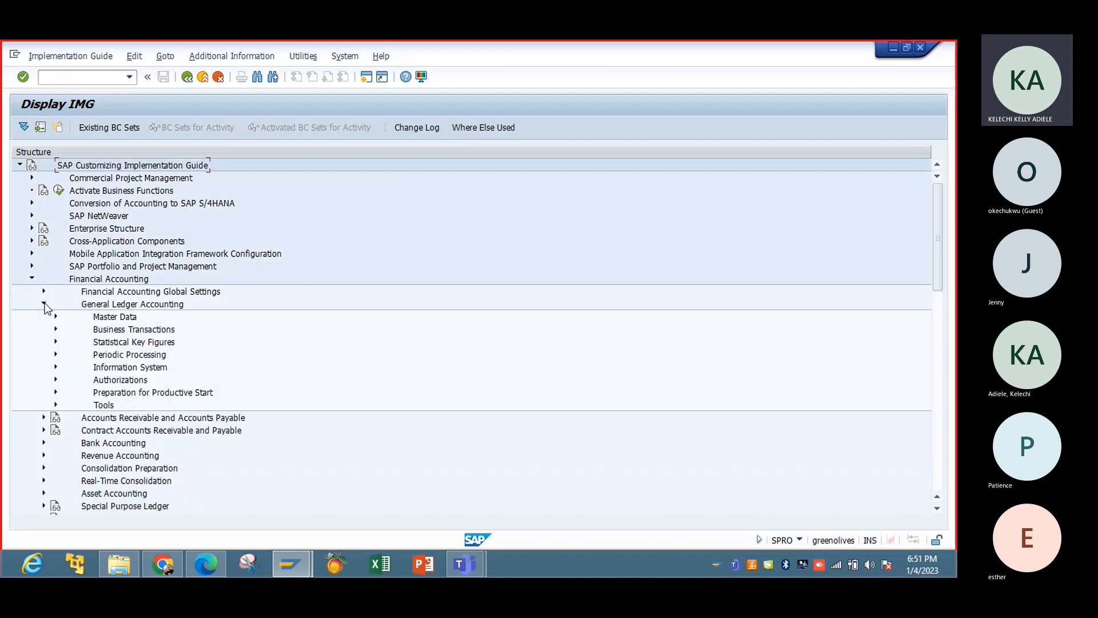
{"action": "left_click", "coordinate": [44, 304]}
{"action": "left_click", "coordinate": [43, 291]}
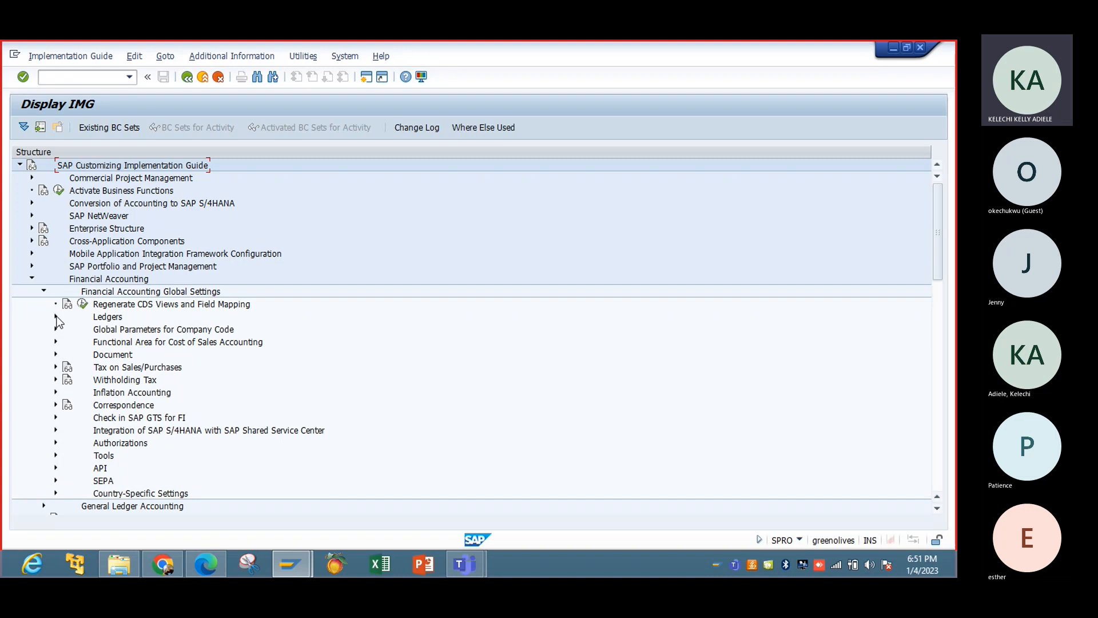
{"action": "left_click", "coordinate": [56, 317]}
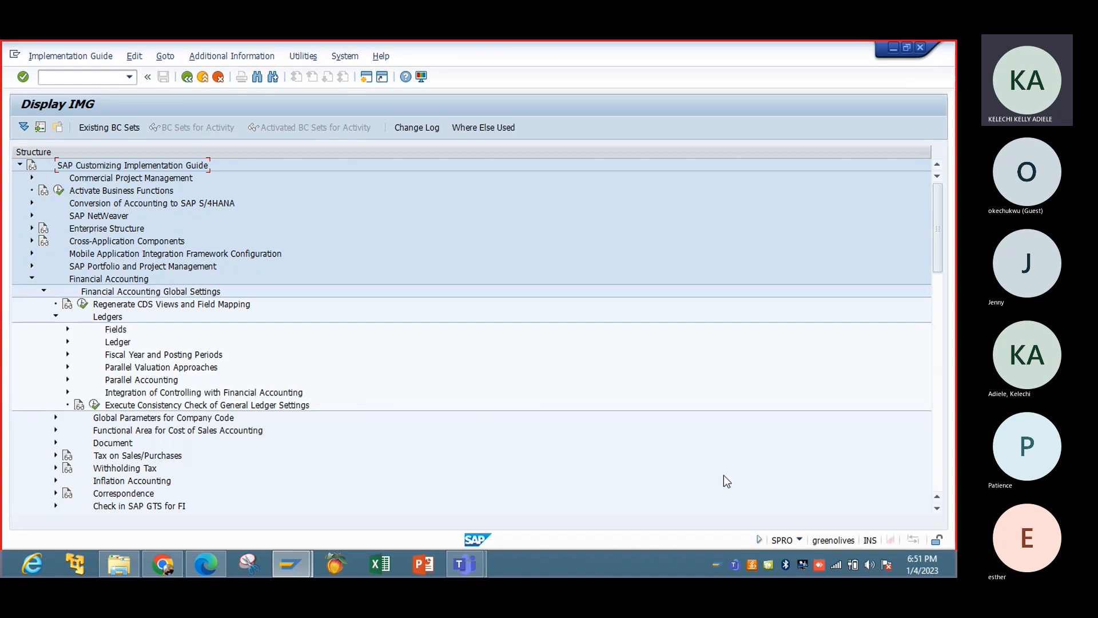
Under Financial Accounting Global Settings, expand Tax on Sales/Purchases and its Basic Settings node.
{"action": "left_click", "coordinate": [938, 508]}
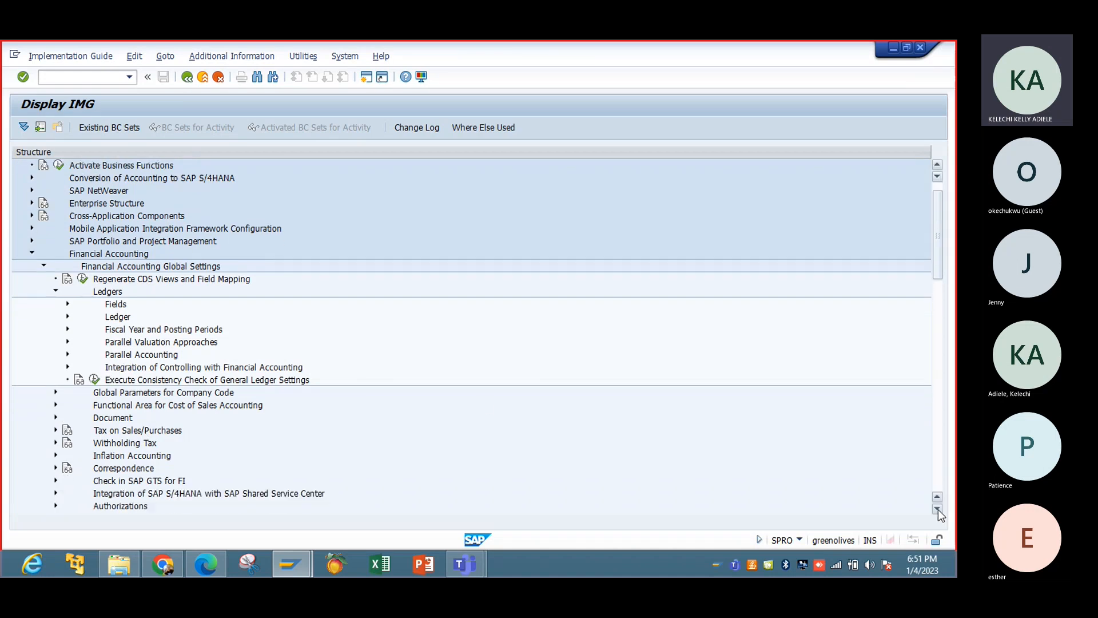
{"action": "left_click", "coordinate": [937, 508]}
{"action": "left_click", "coordinate": [938, 508]}
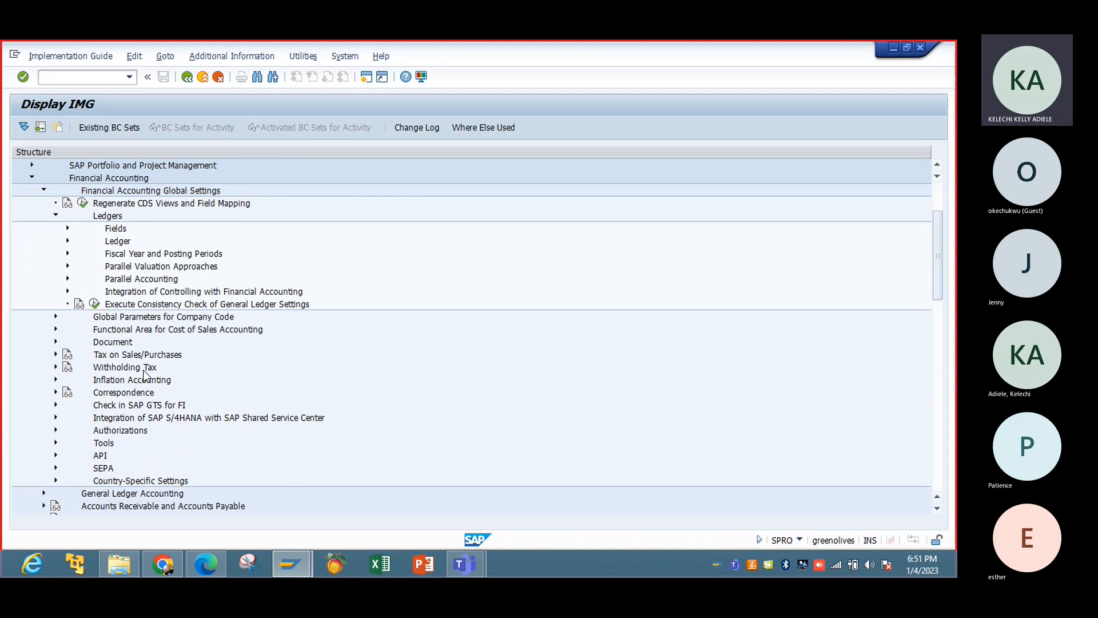
{"action": "left_click", "coordinate": [56, 354]}
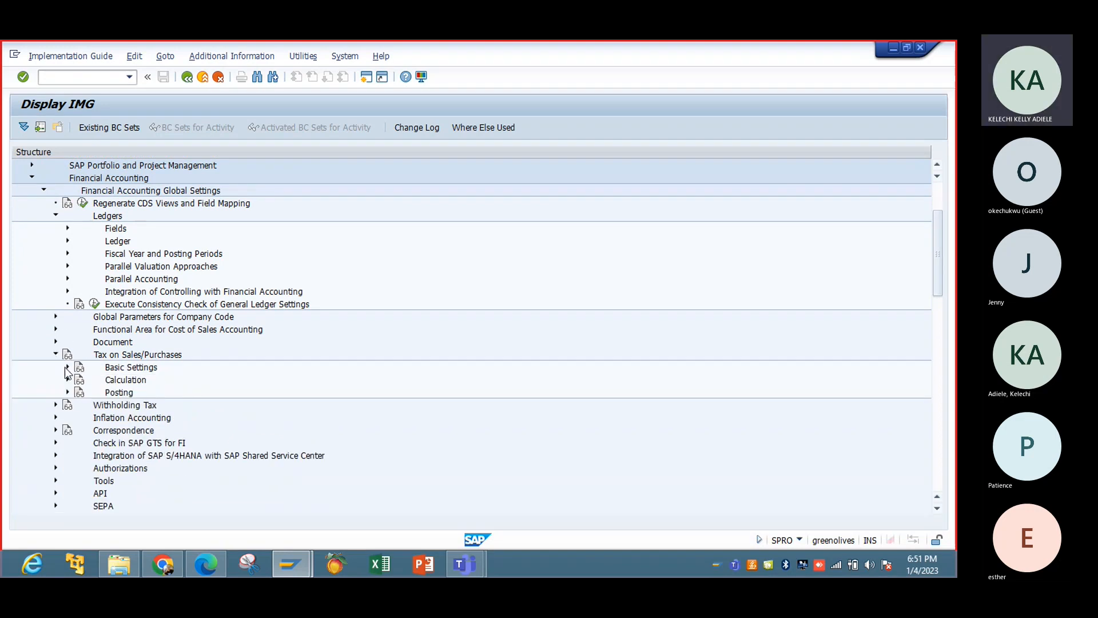
{"action": "left_click", "coordinate": [68, 368]}
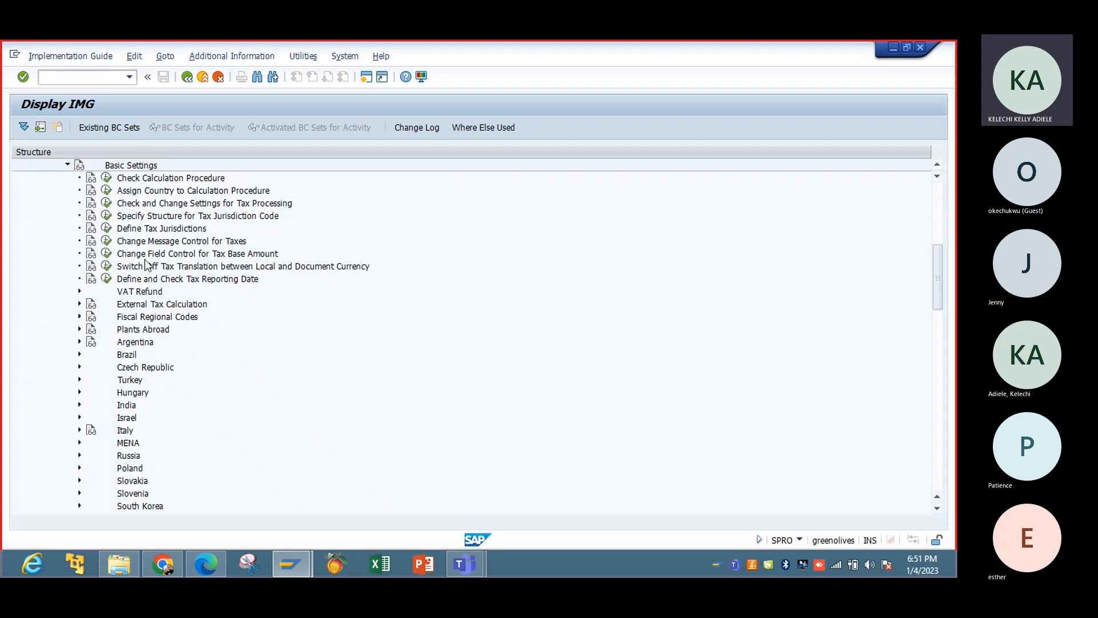
{"action": "left_click", "coordinate": [67, 166]}
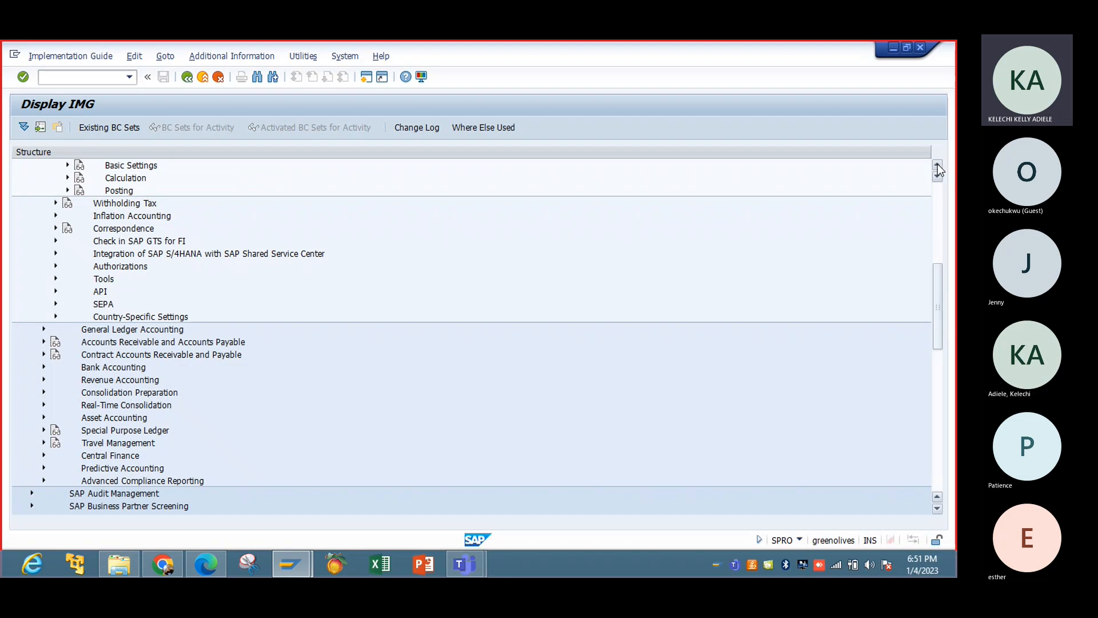
{"action": "scroll", "coordinate": [937, 167], "scroll_direction": "up", "scroll_amount": 7}
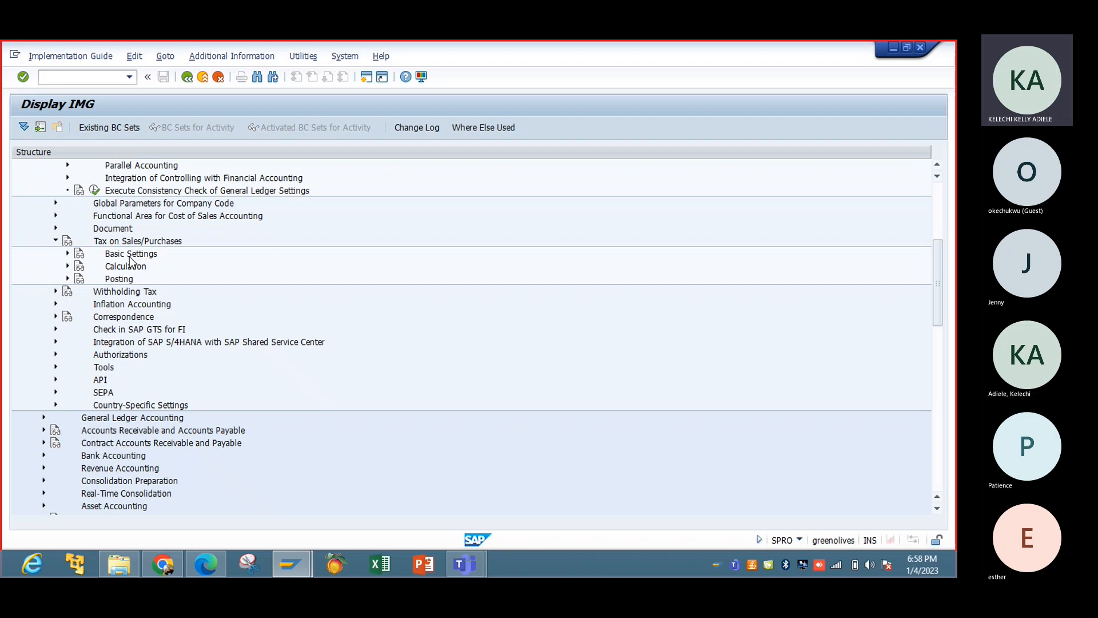
{"action": "left_click", "coordinate": [68, 252]}
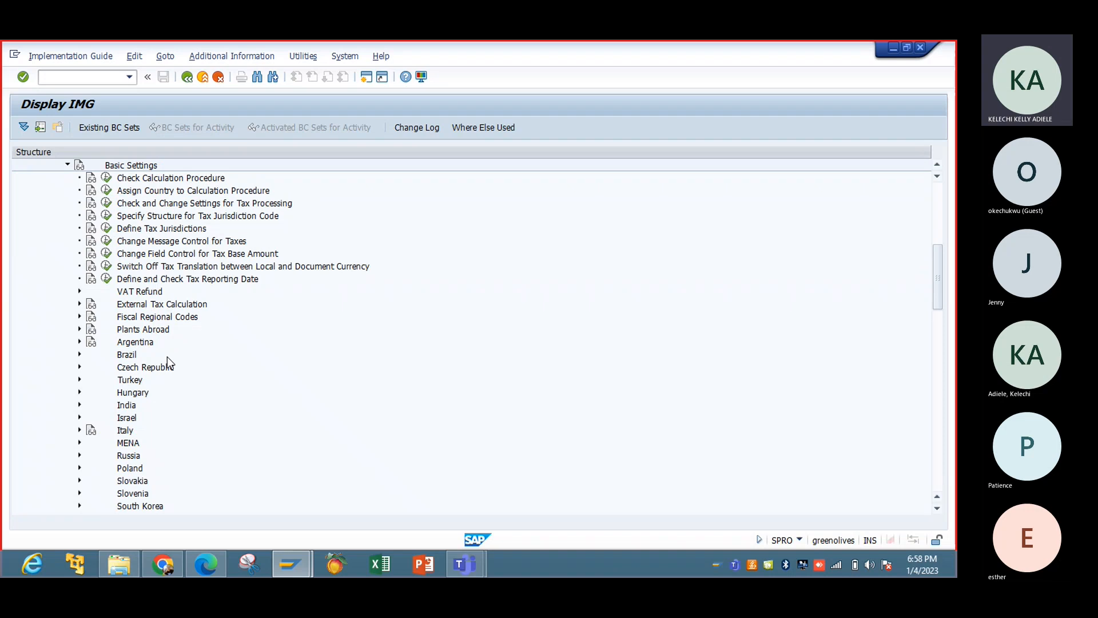
{"action": "left_click", "coordinate": [937, 165]}
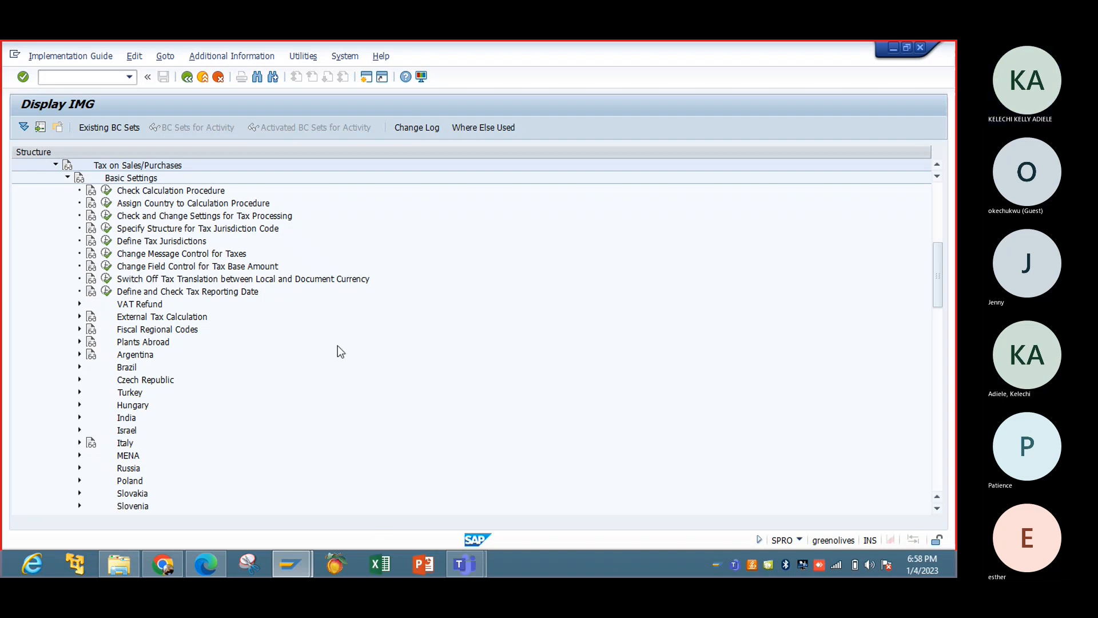
Open the activity selection for Check Calculation Procedure, unmute the microphone in the Teams meeting, and close the selection.
{"action": "left_click", "coordinate": [107, 192]}
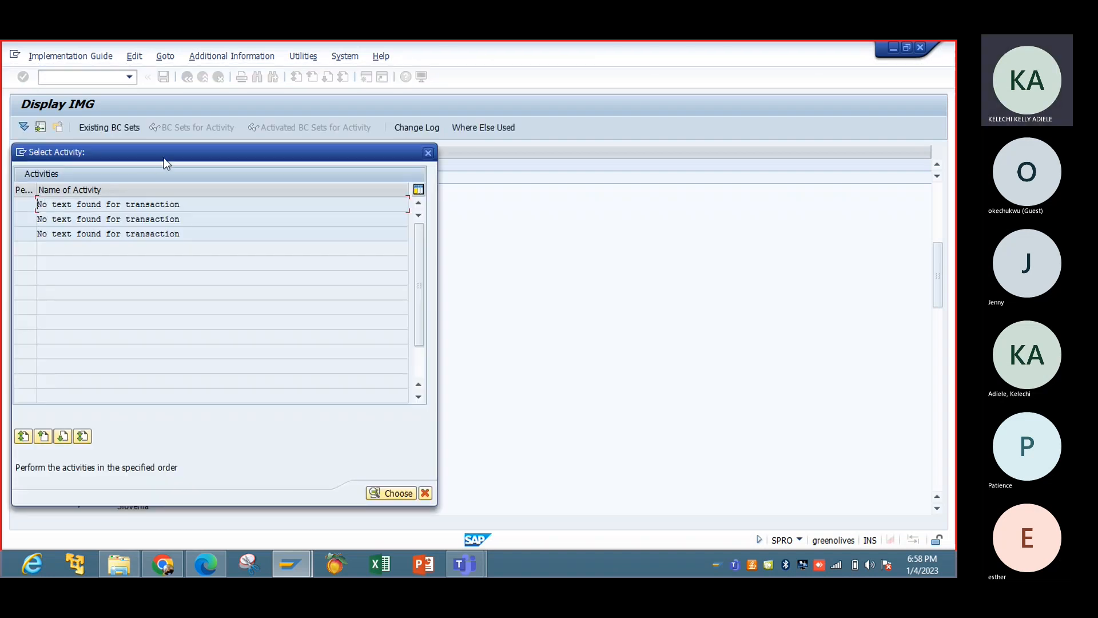
{"action": "left_click_drag", "start_coordinate": [167, 154], "coordinate": [263, 164]}
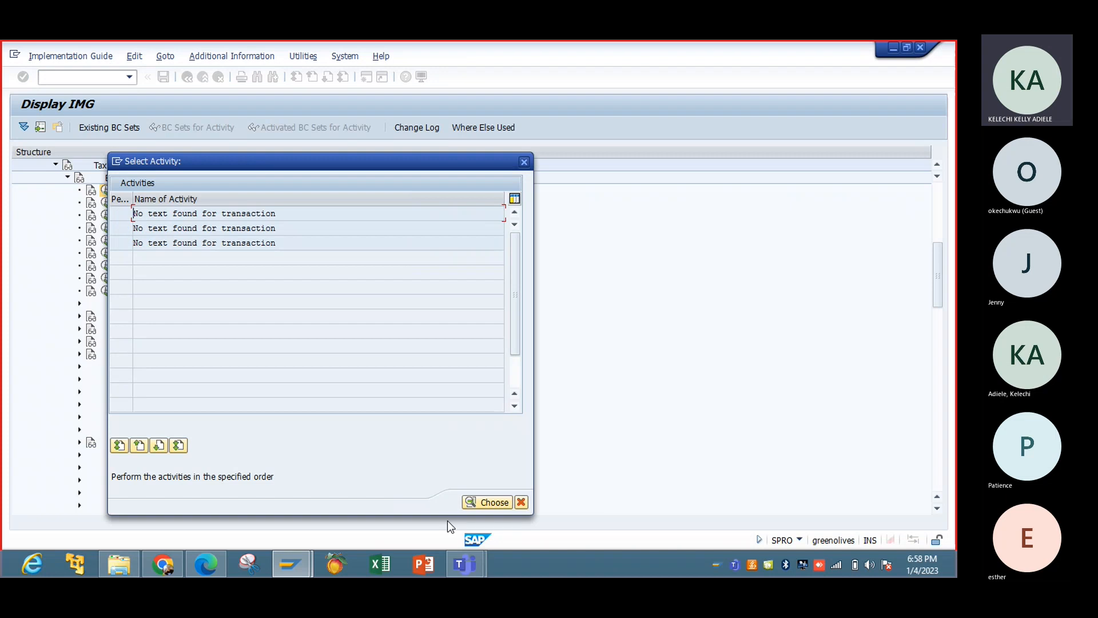
{"action": "left_click", "coordinate": [459, 564]}
{"action": "left_click", "coordinate": [559, 485]}
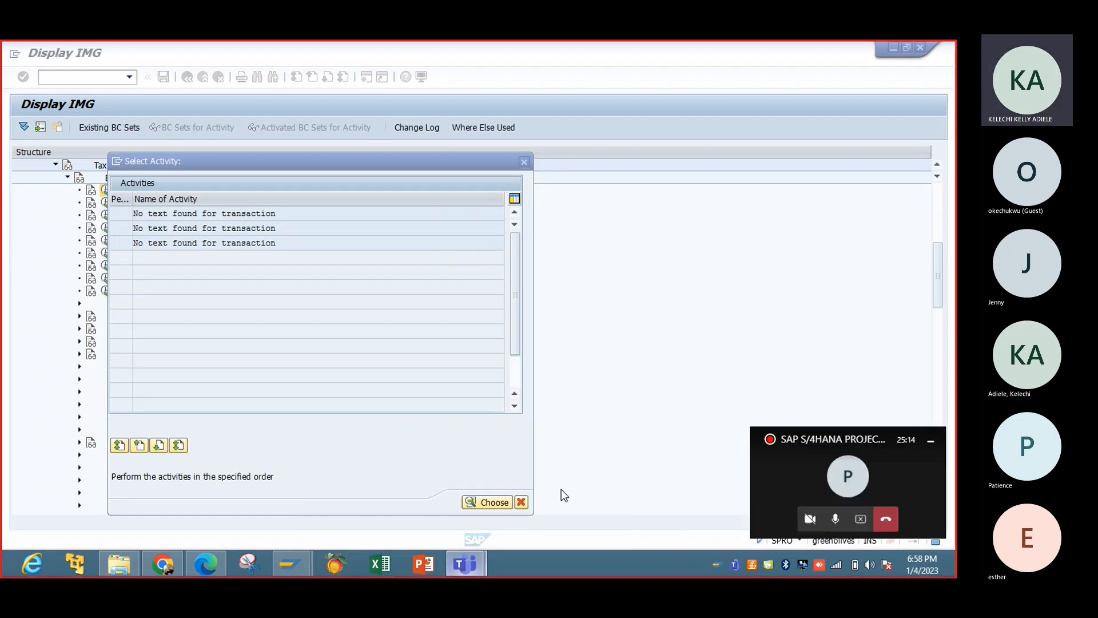
{"action": "left_click", "coordinate": [835, 520]}
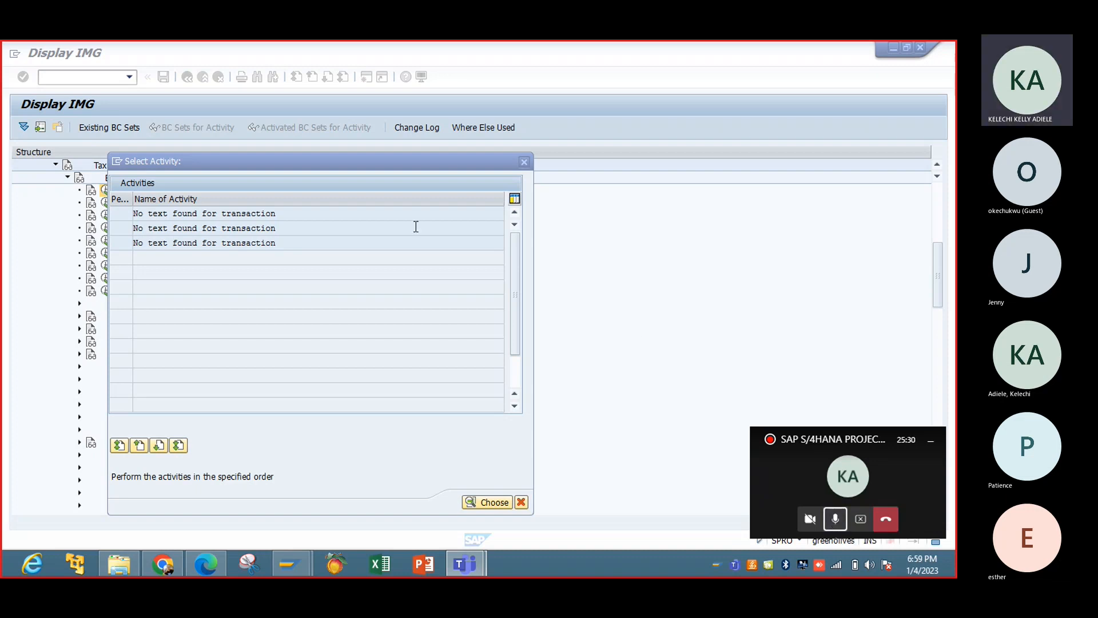
{"action": "left_click", "coordinate": [524, 162]}
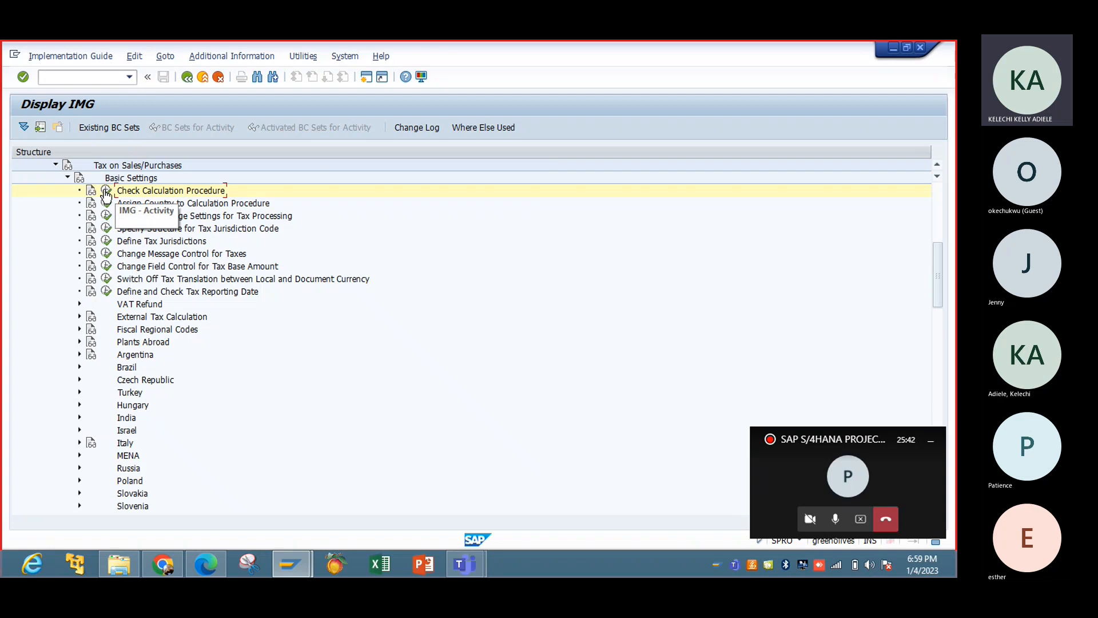
Display the technical info of Check Calculation Procedure, examine the transaction code at the end of its document name, and return to the IMG.
{"action": "right_click", "coordinate": [105, 191]}
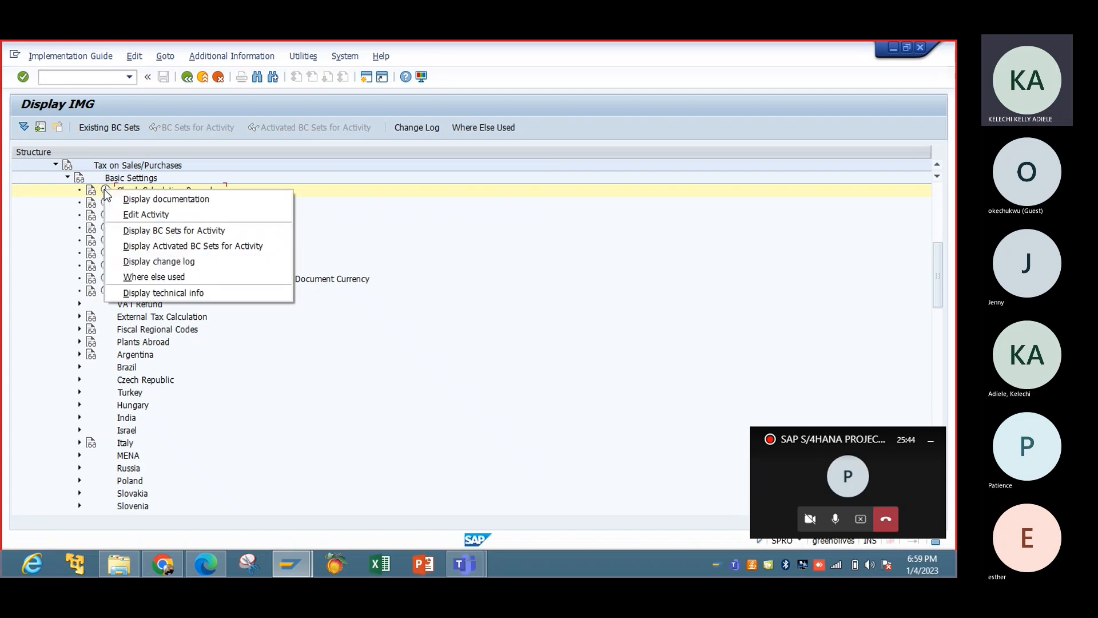
{"action": "left_click", "coordinate": [174, 292]}
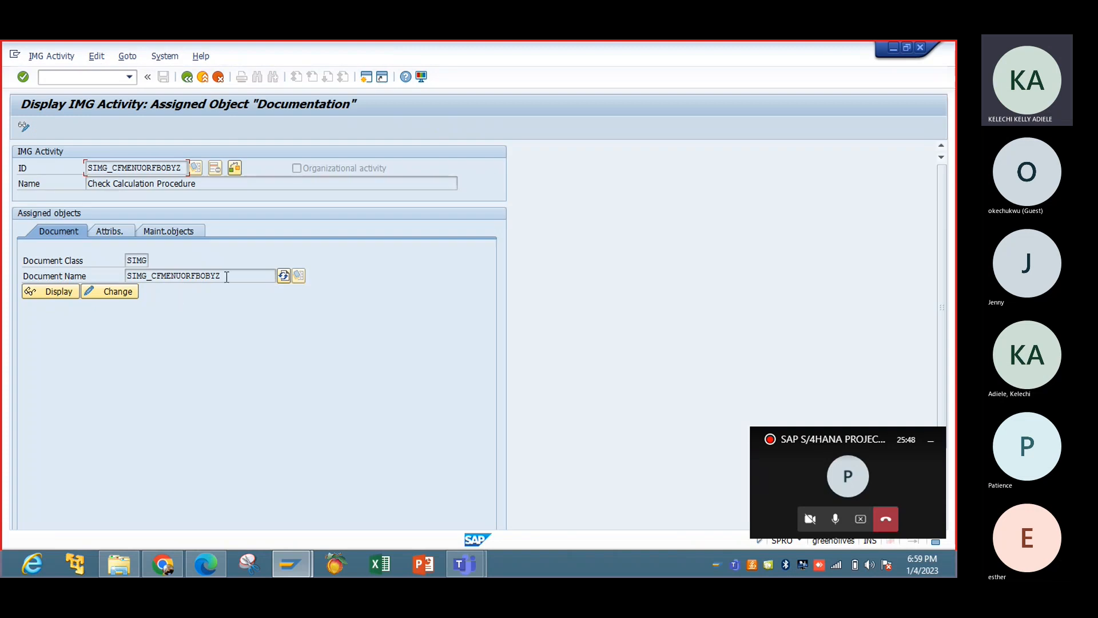
{"action": "left_click_drag", "start_coordinate": [227, 276], "coordinate": [200, 278]}
{"action": "left_click", "coordinate": [187, 77]}
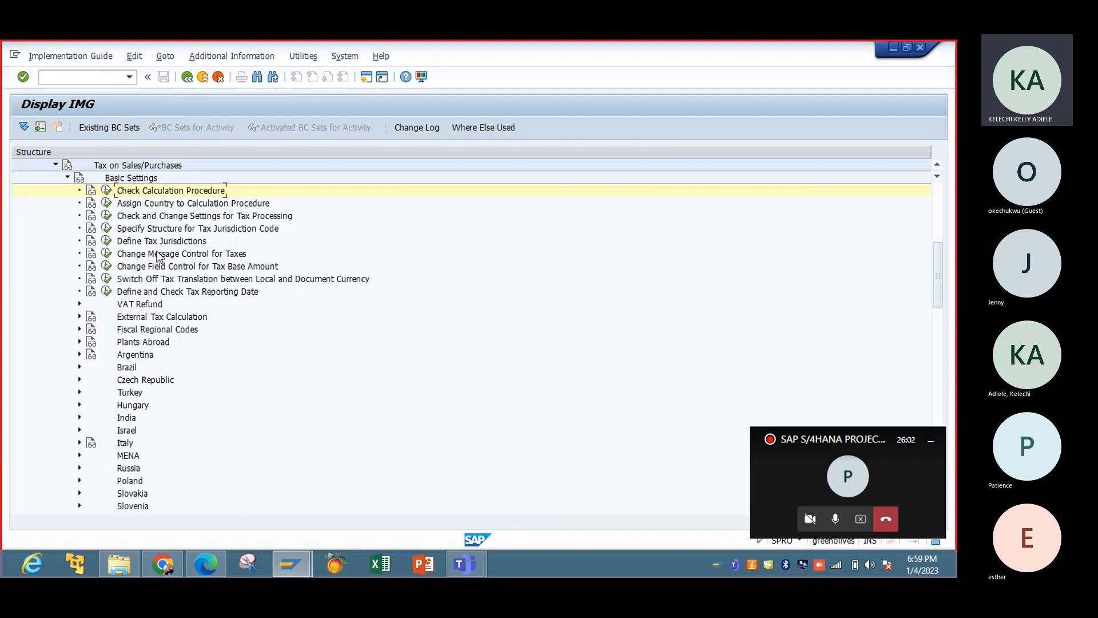
{"action": "right_click", "coordinate": [108, 195]}
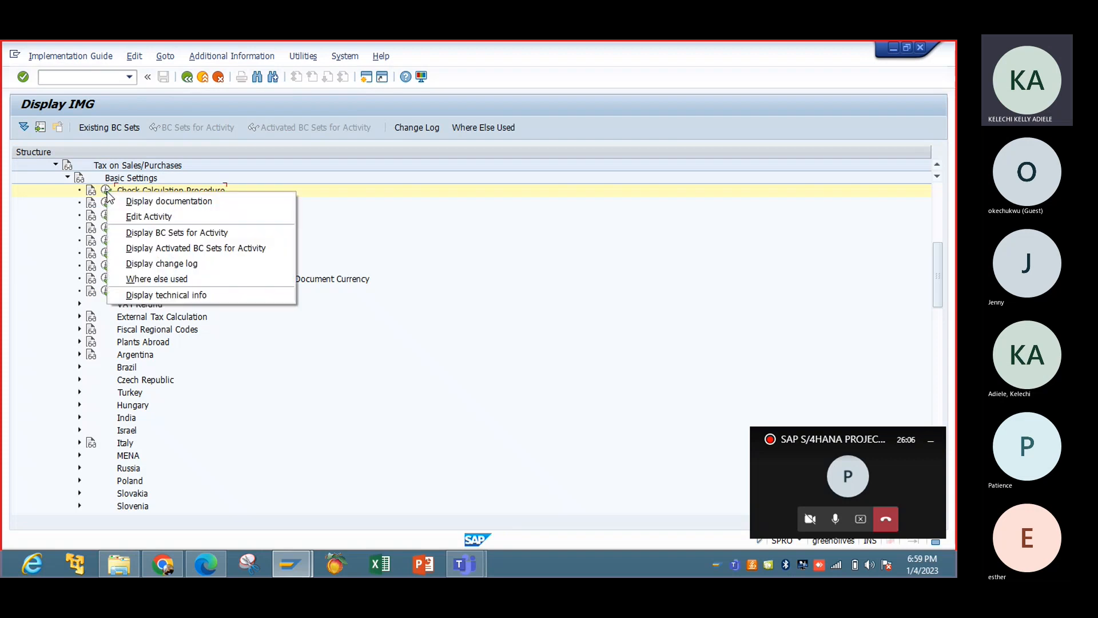
{"action": "left_click", "coordinate": [203, 294]}
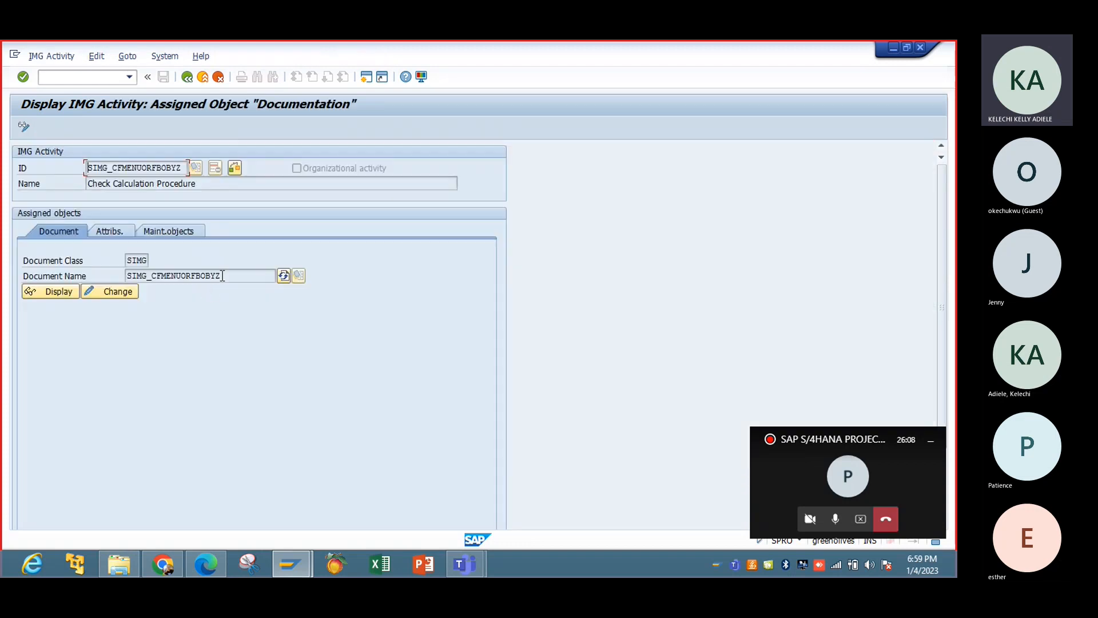
{"action": "left_click_drag", "start_coordinate": [221, 276], "coordinate": [201, 275]}
{"action": "left_click", "coordinate": [187, 76]}
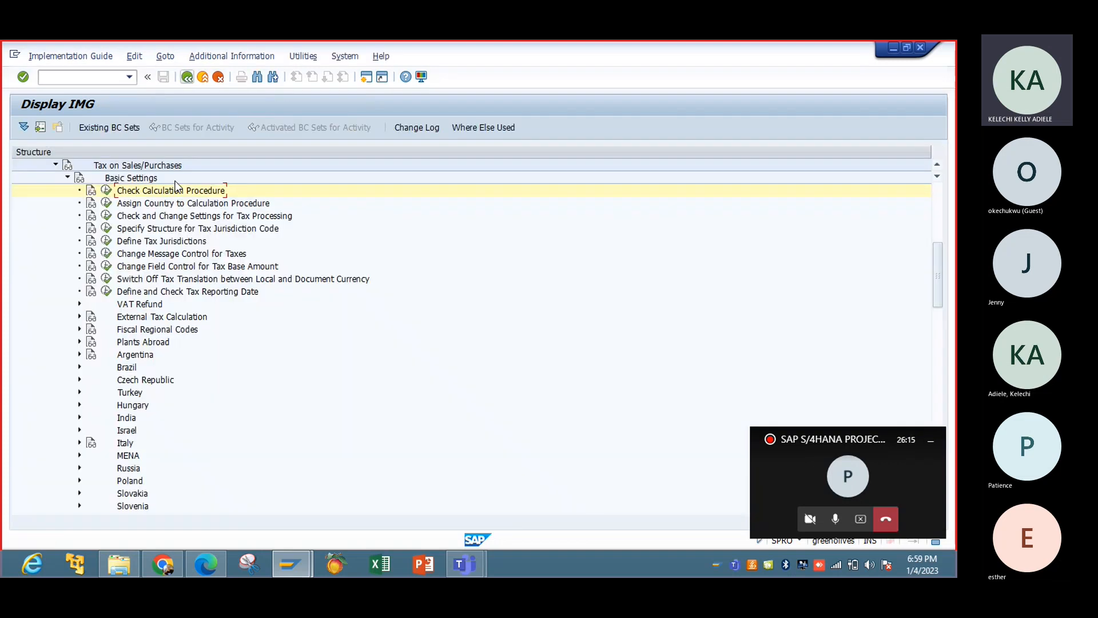
Open the third activity of Check Calculation Procedure and look through the list of country tax procedures.
{"action": "left_click", "coordinate": [107, 189]}
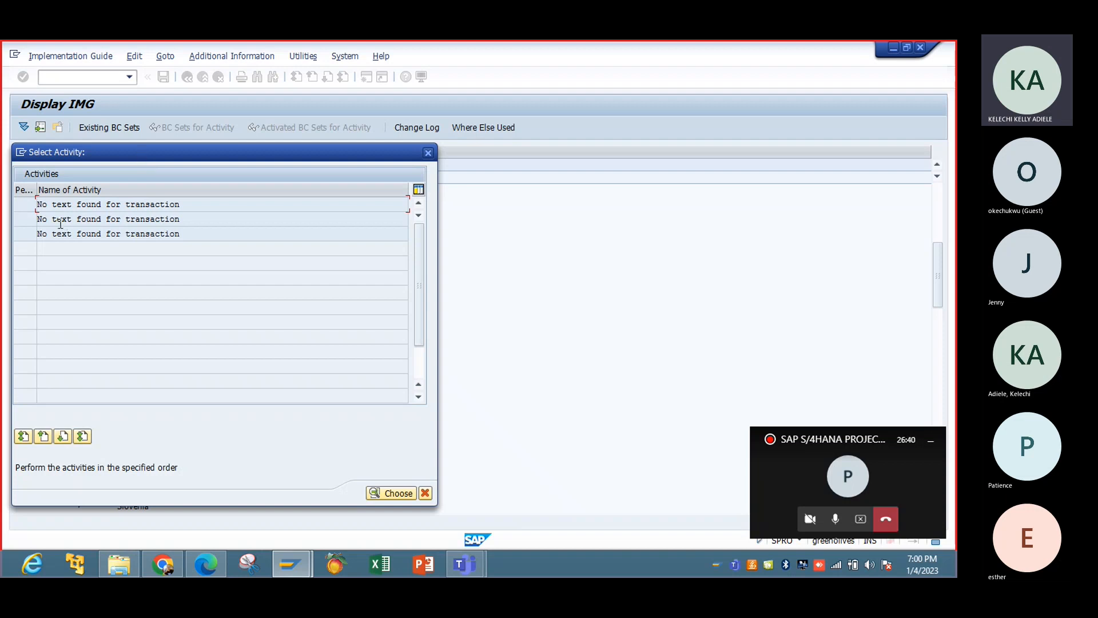
{"action": "double_click", "coordinate": [96, 234]}
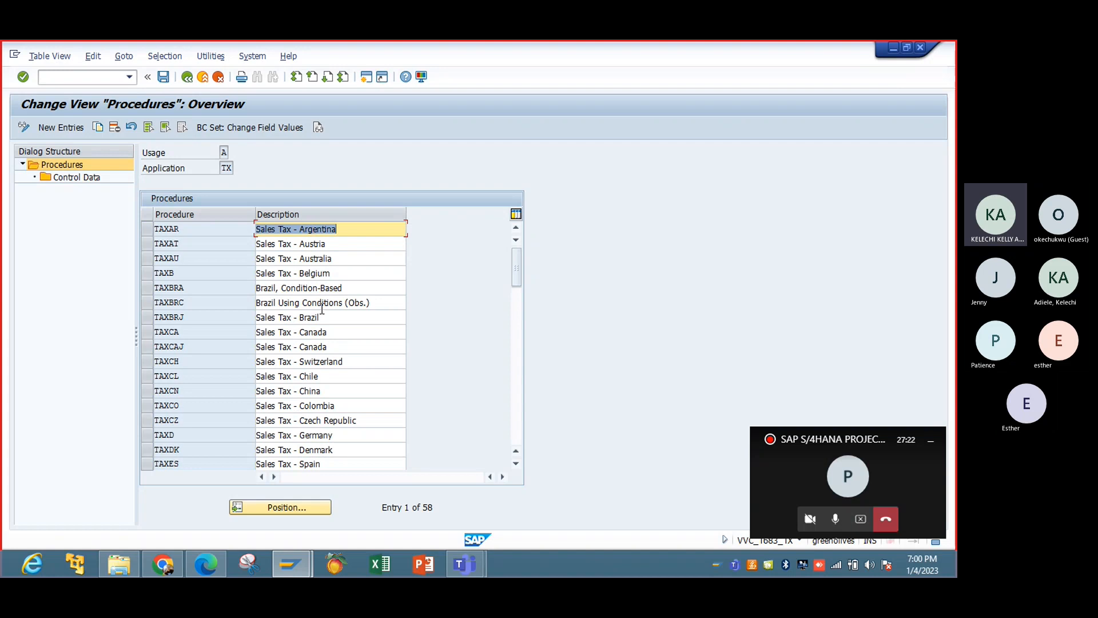
{"action": "left_click", "coordinate": [518, 425]}
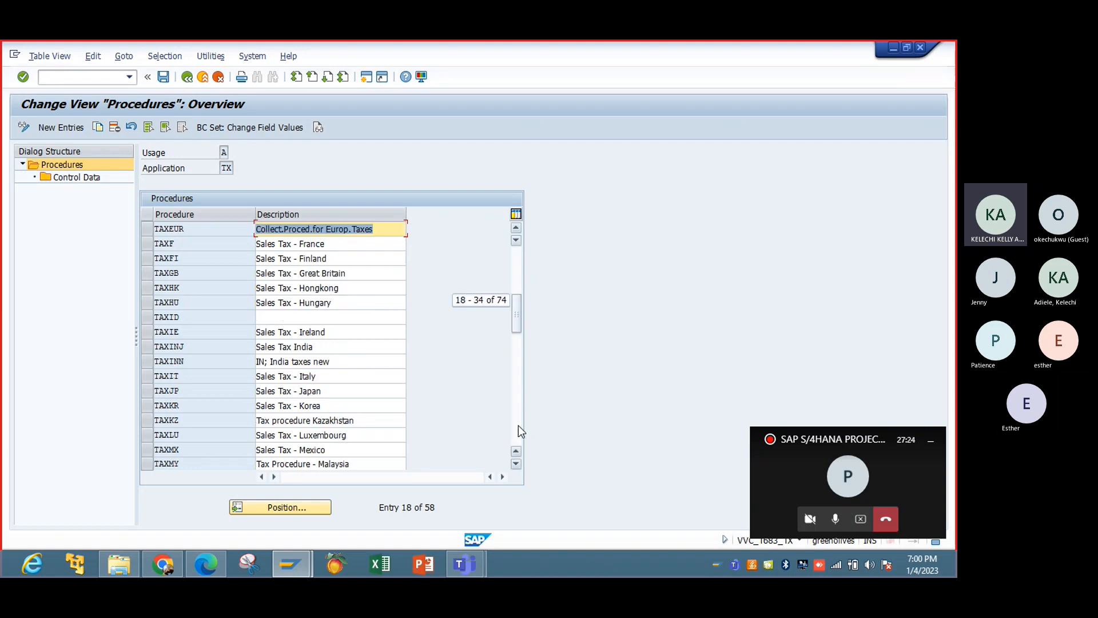
{"action": "left_click", "coordinate": [519, 424]}
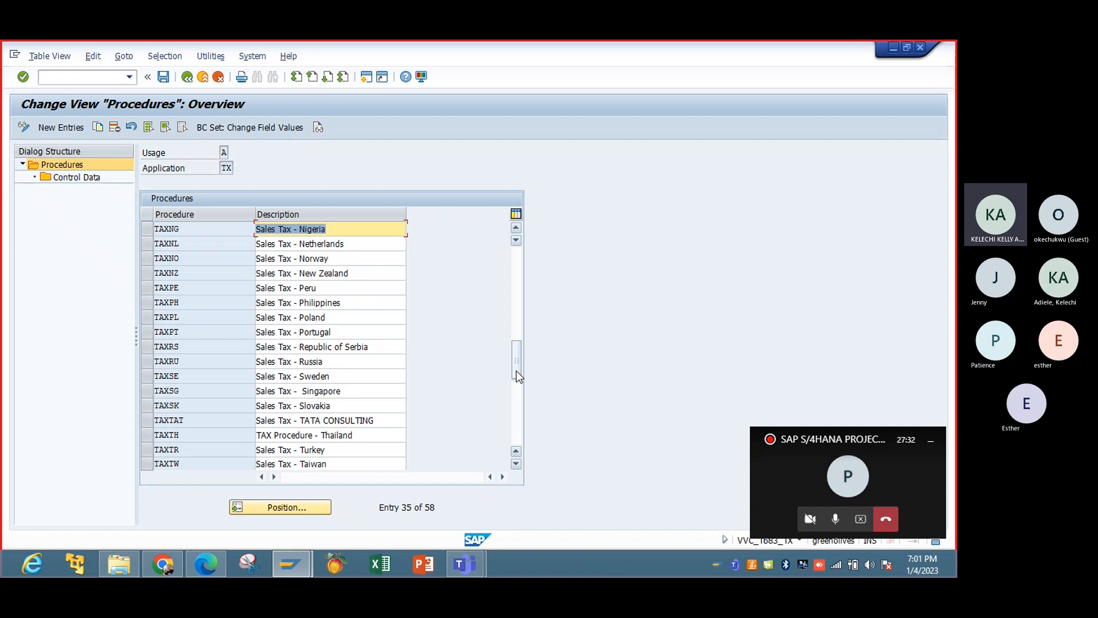
{"action": "left_click", "coordinate": [515, 423]}
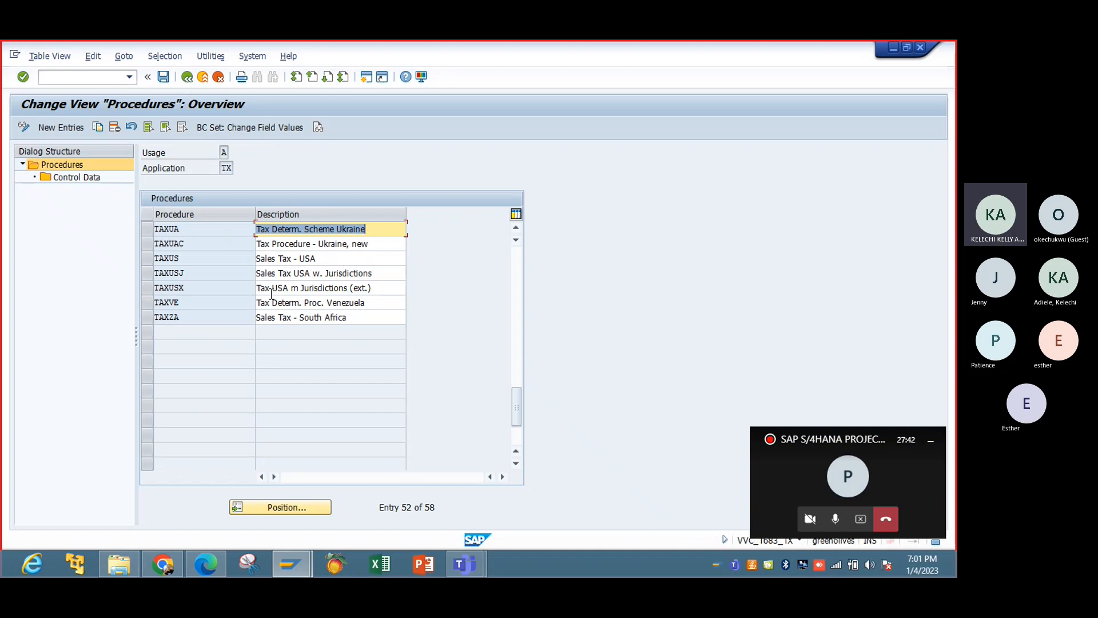
{"action": "left_click", "coordinate": [516, 267]}
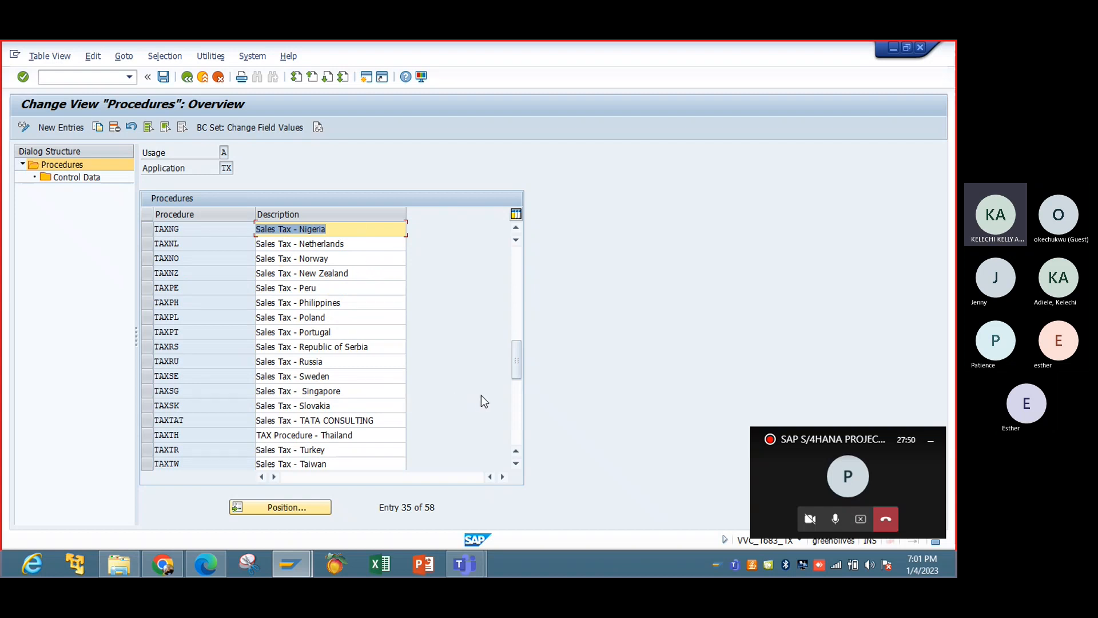
{"action": "left_click", "coordinate": [515, 398]}
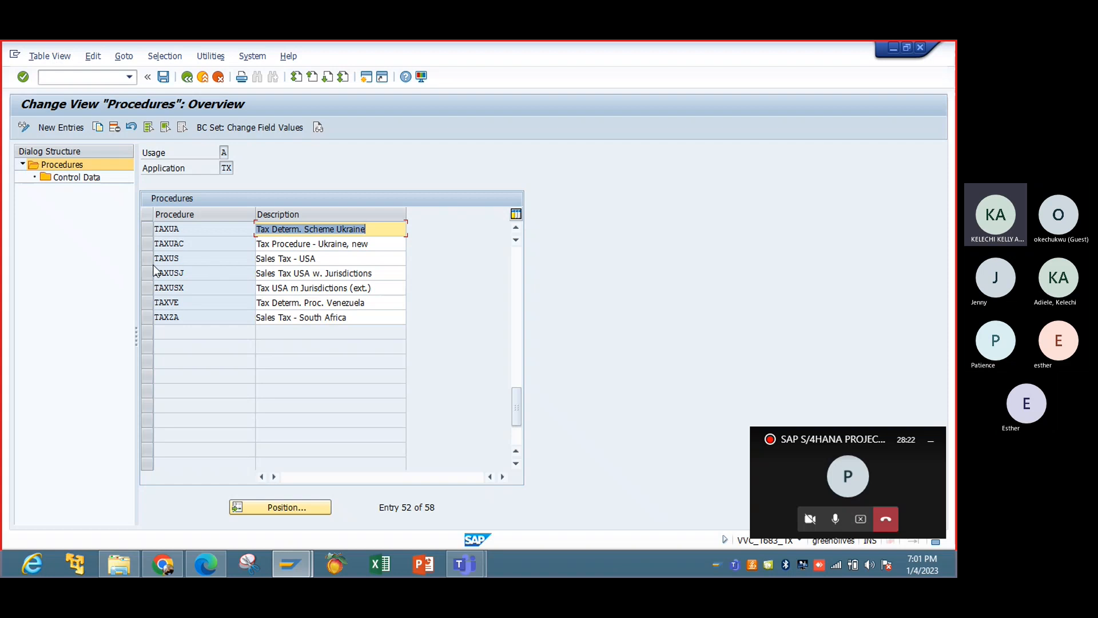
Start a copy of the tax procedure TAXUS and name the new procedure TAXIBT.
{"action": "left_click", "coordinate": [171, 259]}
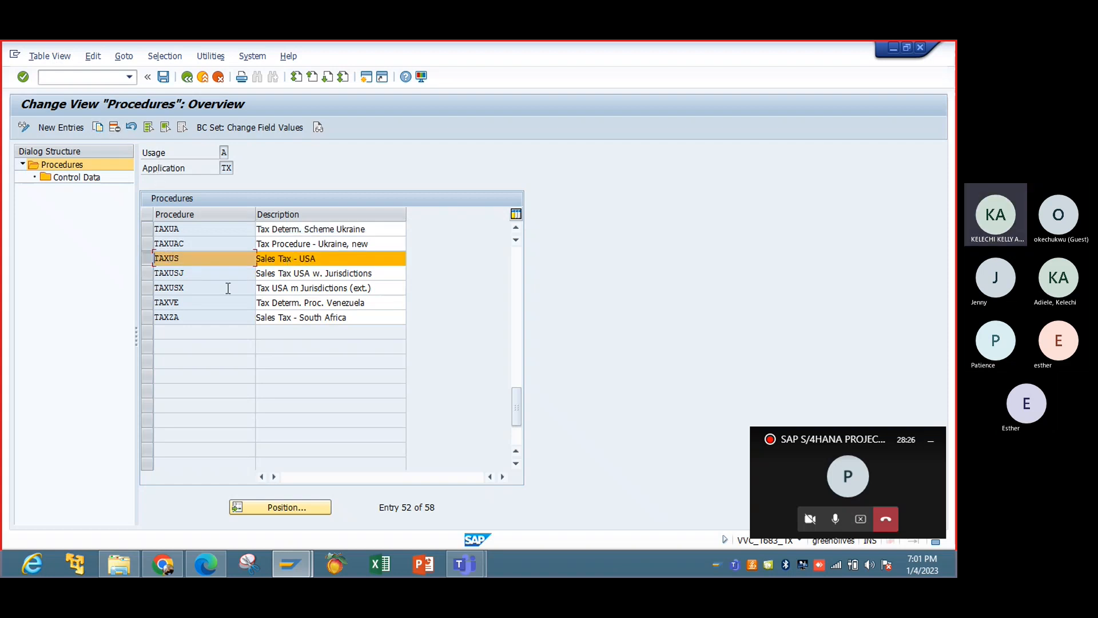
{"action": "left_click", "coordinate": [148, 259]}
{"action": "left_click", "coordinate": [98, 127]}
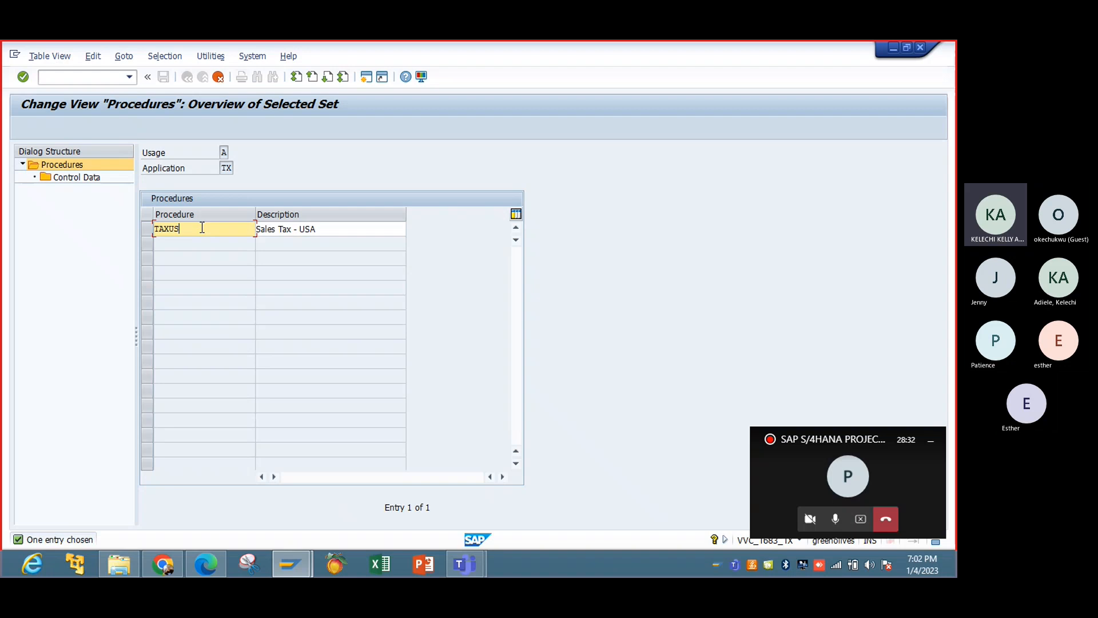
{"action": "key", "text": "BackSpace"}
{"action": "key", "text": "BackSpace"}
{"action": "type", "text": "TBT"}
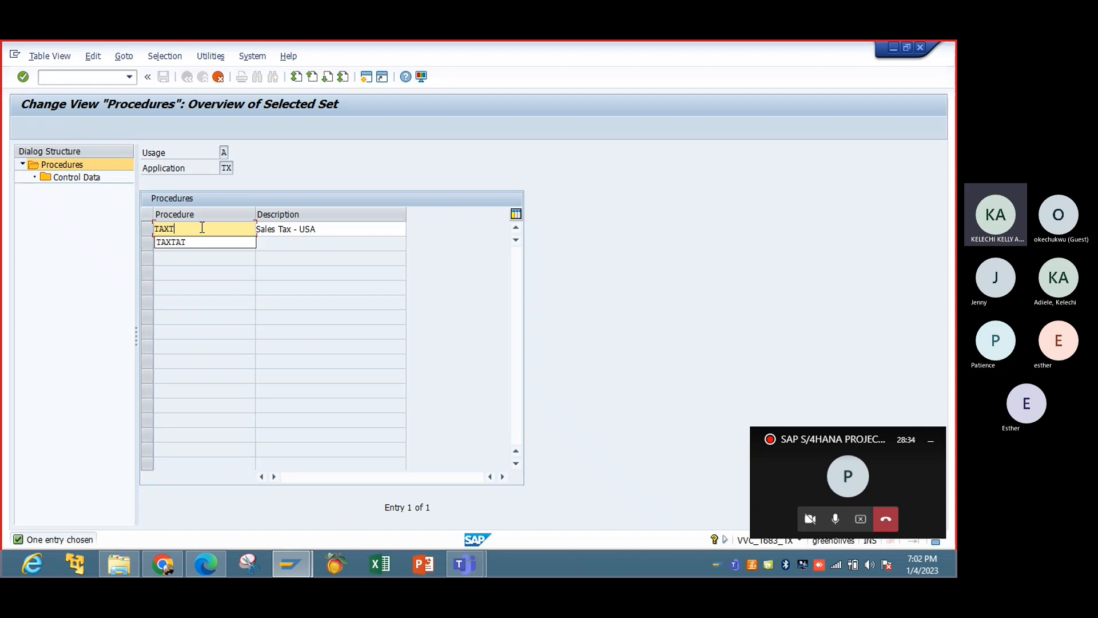
{"action": "key", "text": "BackSpace"}
{"action": "key", "text": "BackSpace"}
{"action": "key", "text": "BackSpace"}
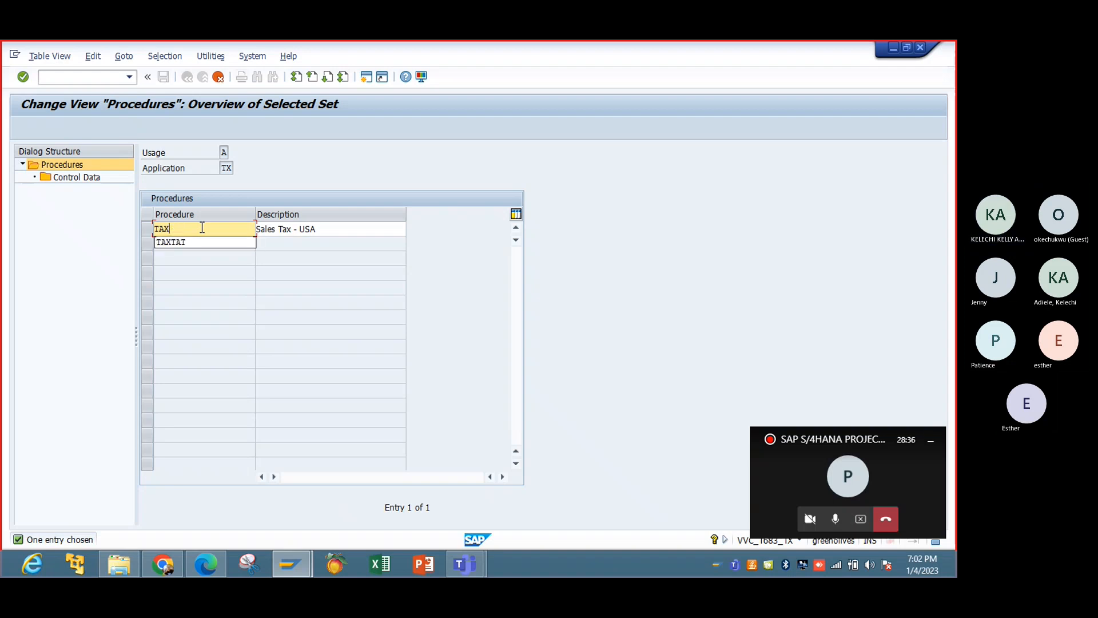
{"action": "type", "text": "IBT"}
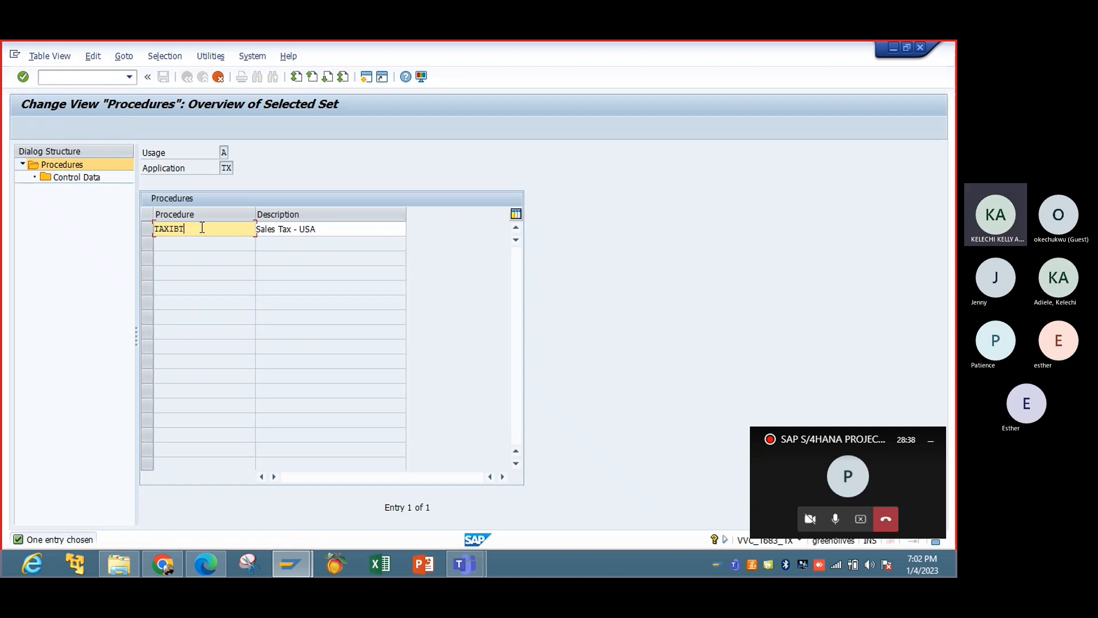
Change the copied procedure's description to "Sales Tax - IBTC Nigeria" and confirm the entry.
{"action": "left_click", "coordinate": [327, 228]}
{"action": "key", "text": "BackSpace"}
{"action": "key", "text": "BackSpace"}
{"action": "key", "text": "BackSpace"}
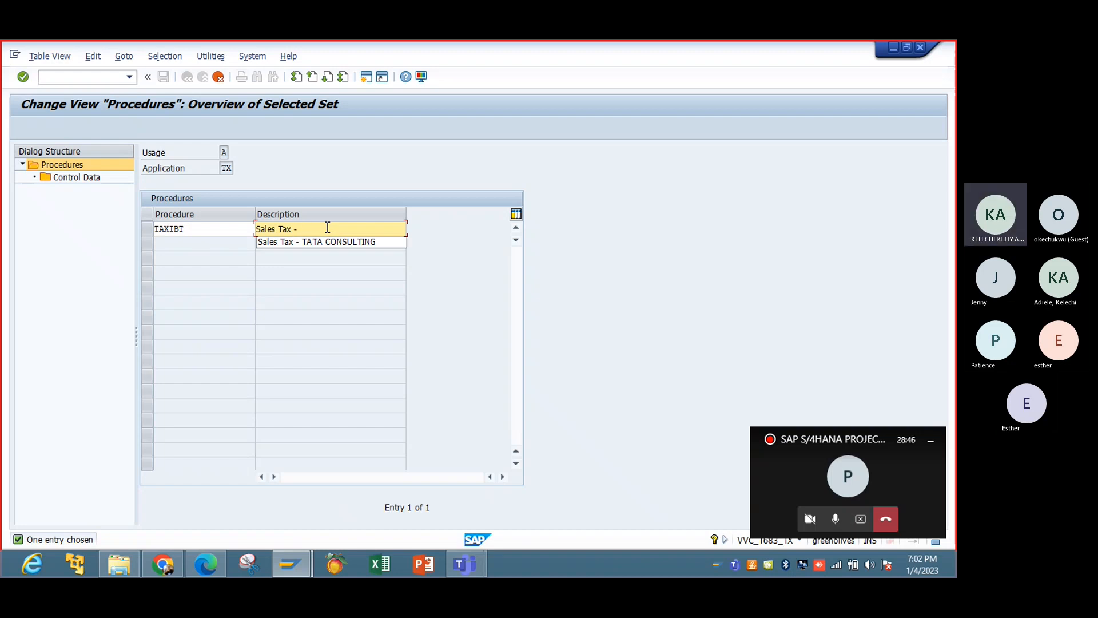
{"action": "type", "text": "IBTC Nig"}
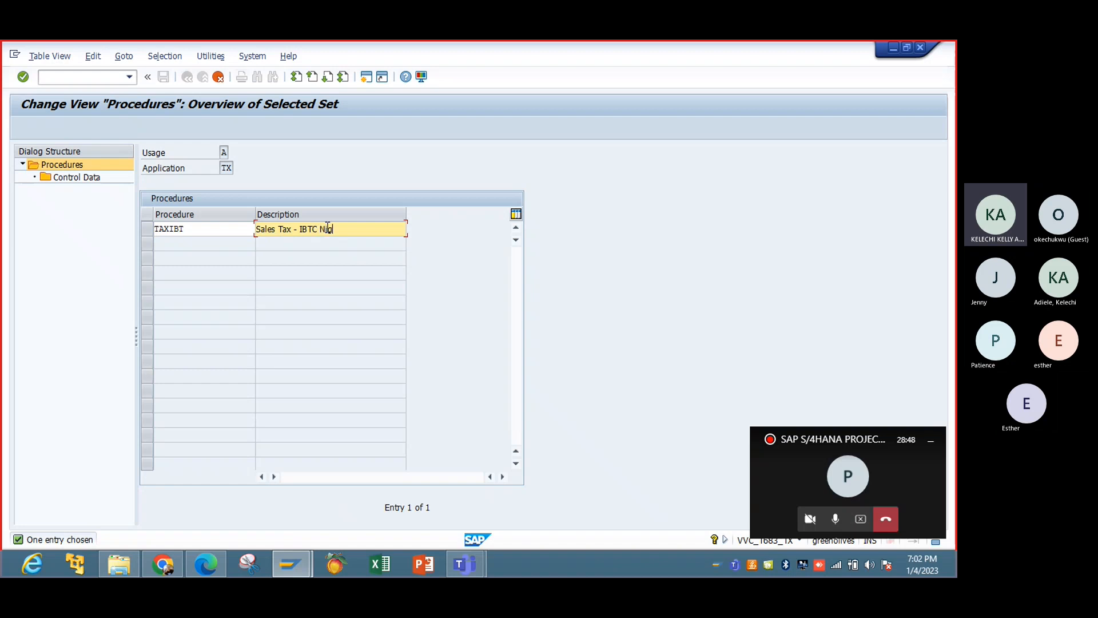
{"action": "type", "text": "eri"}
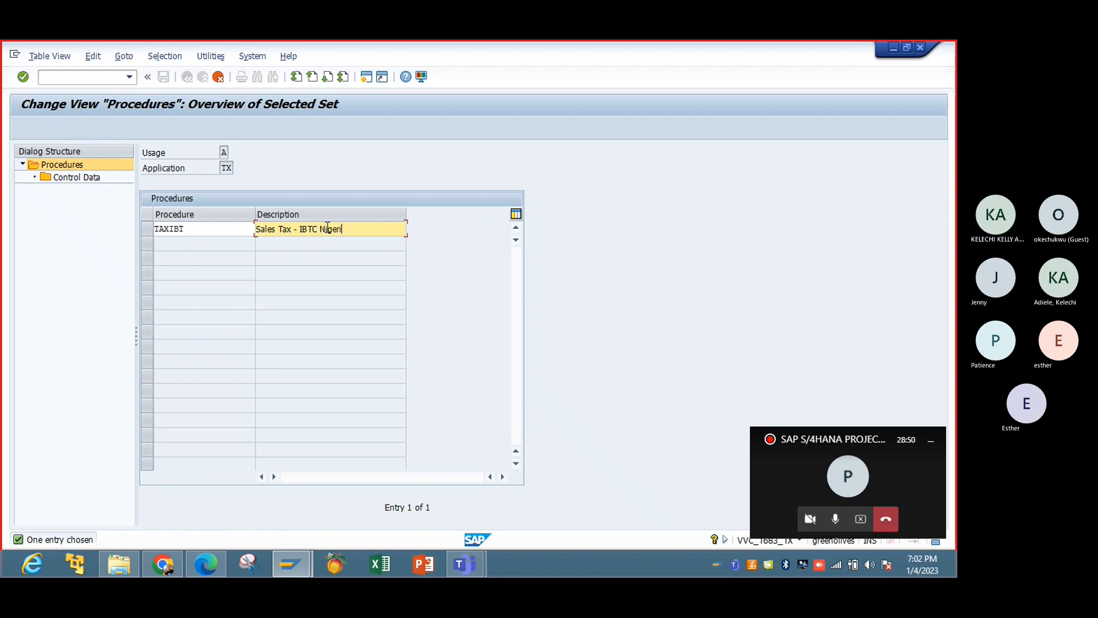
{"action": "type", "text": "a"}
{"action": "key", "text": "Return"}
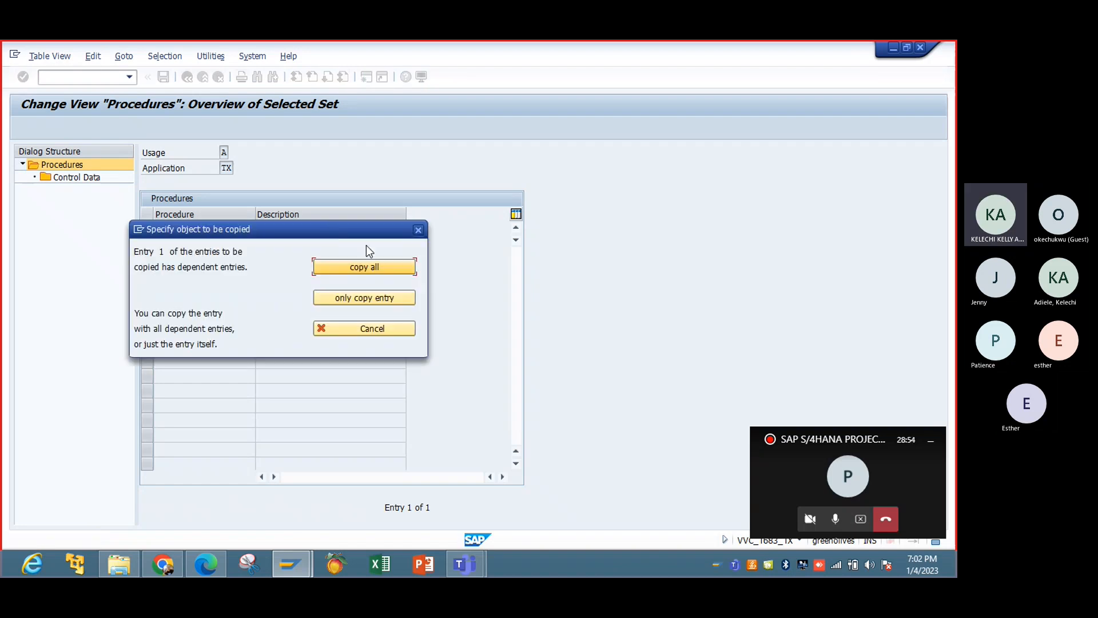
Copy the procedure with all its dependent entries and close the resulting information message.
{"action": "left_click_drag", "start_coordinate": [324, 230], "coordinate": [538, 148]}
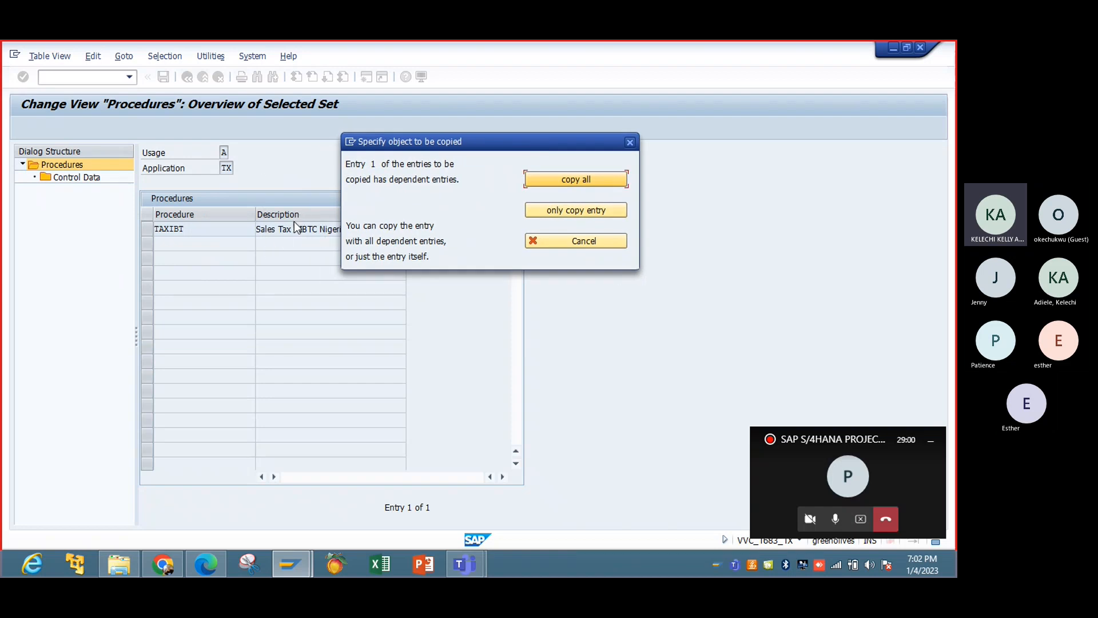
{"action": "left_click", "coordinate": [578, 182]}
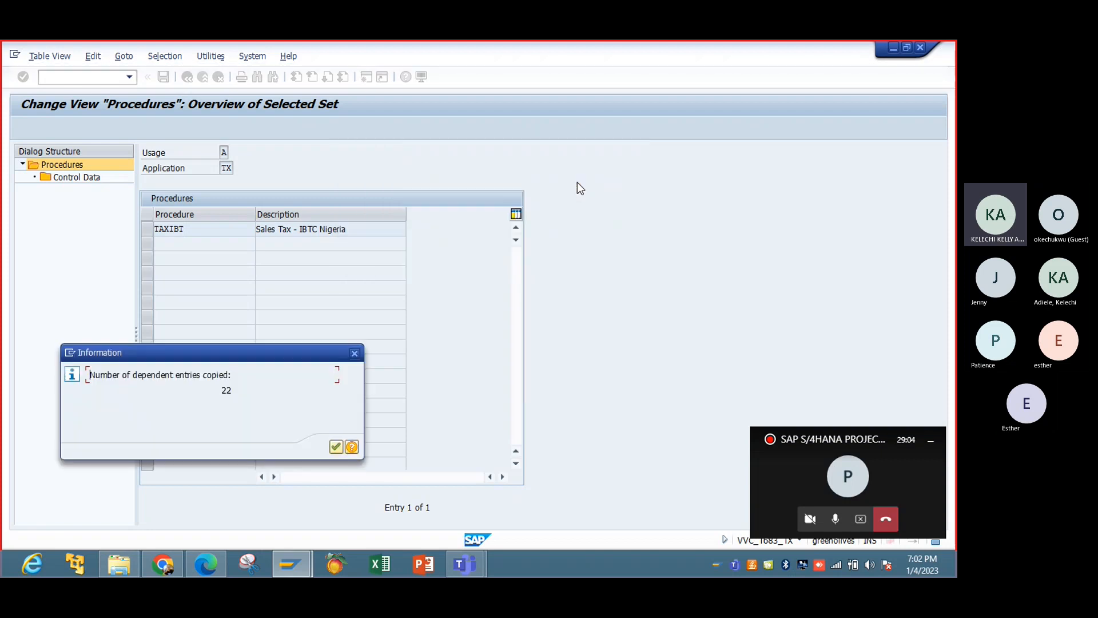
{"action": "left_click_drag", "start_coordinate": [232, 352], "coordinate": [352, 194]}
{"action": "left_click", "coordinate": [452, 283]}
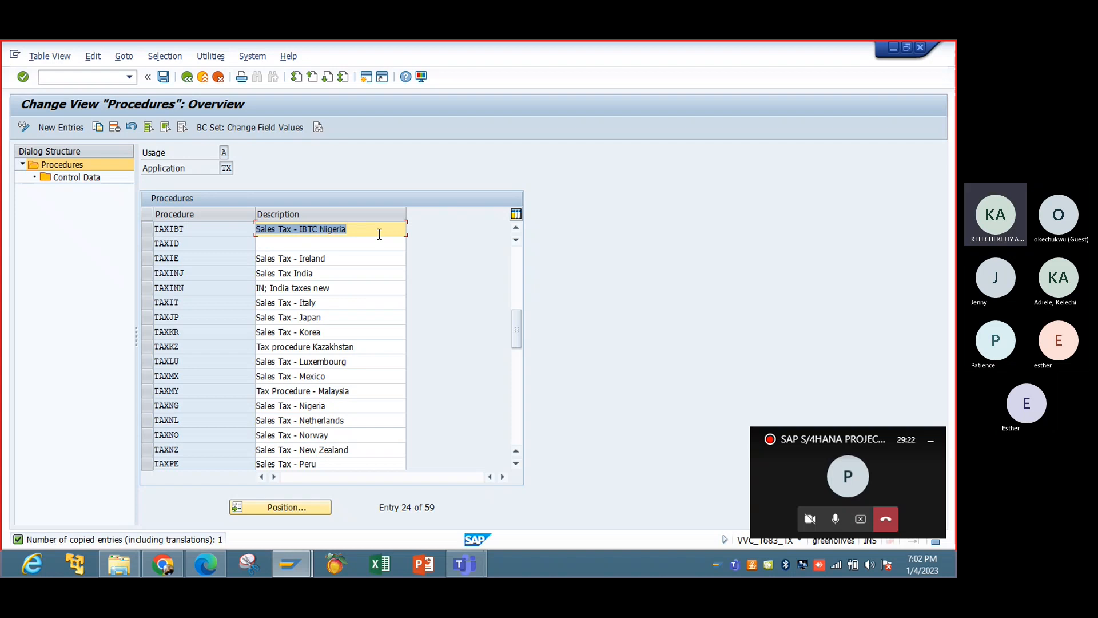
Open the control data of procedure TAXIBT and look through its calculation steps.
{"action": "left_click", "coordinate": [148, 232]}
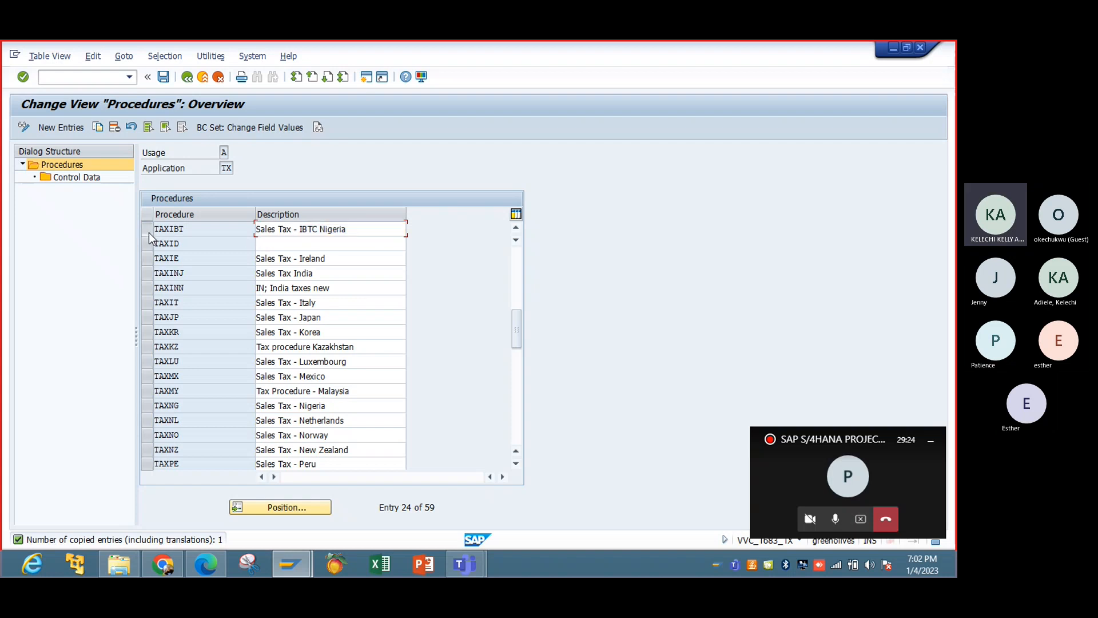
{"action": "double_click", "coordinate": [83, 178]}
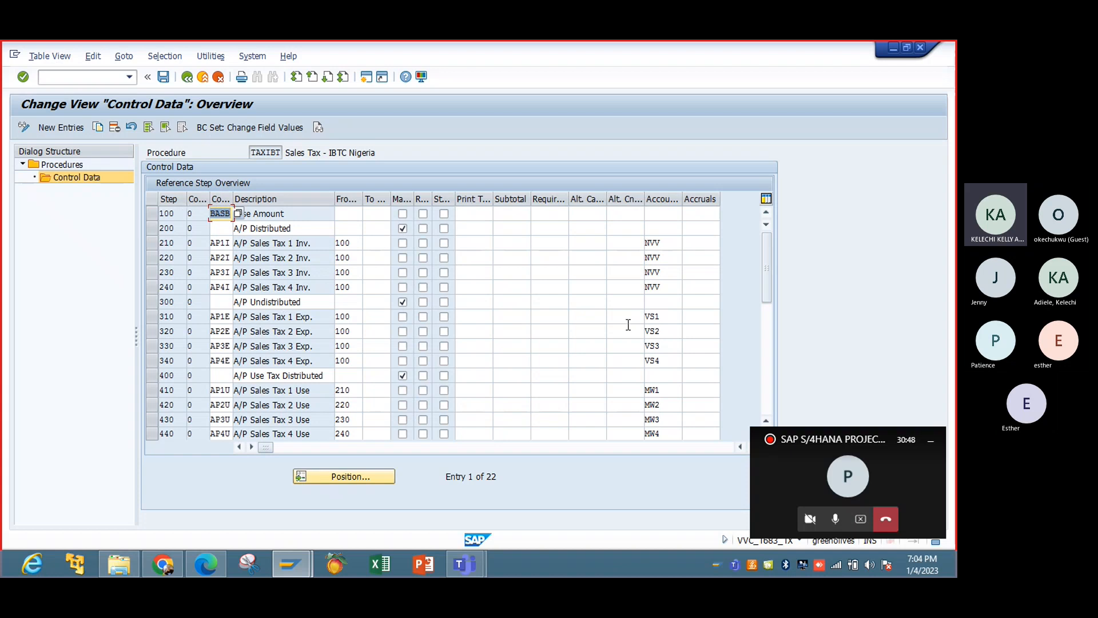
{"action": "left_click", "coordinate": [767, 377]}
{"action": "left_click", "coordinate": [767, 241]}
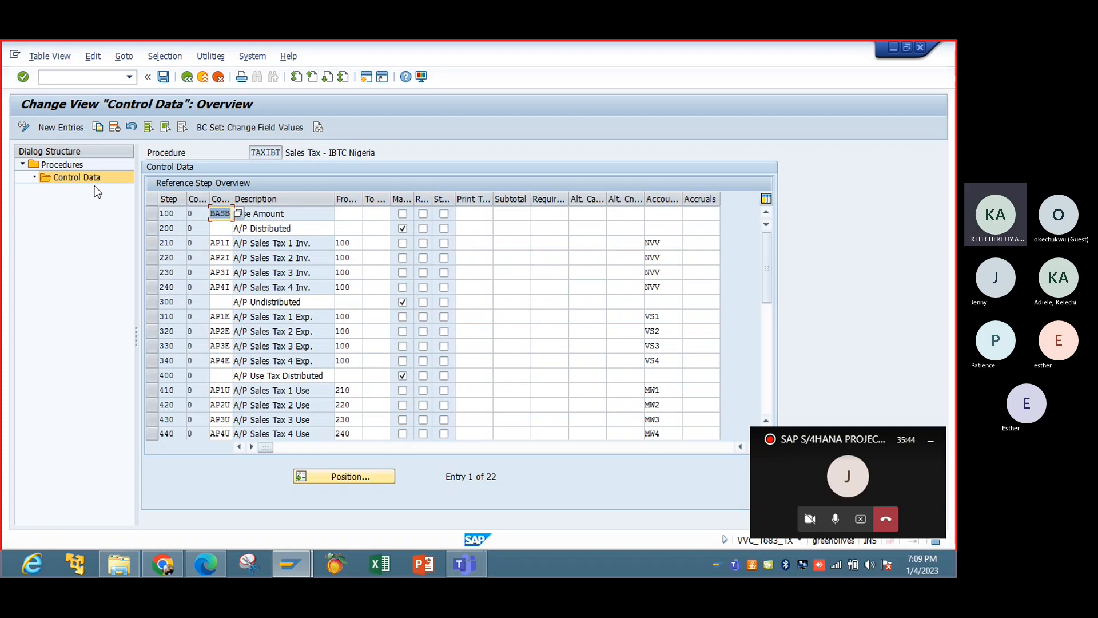
Begin a new control data entry for TAXIBT with step 250 and counter 0.
{"action": "left_click", "coordinate": [70, 131]}
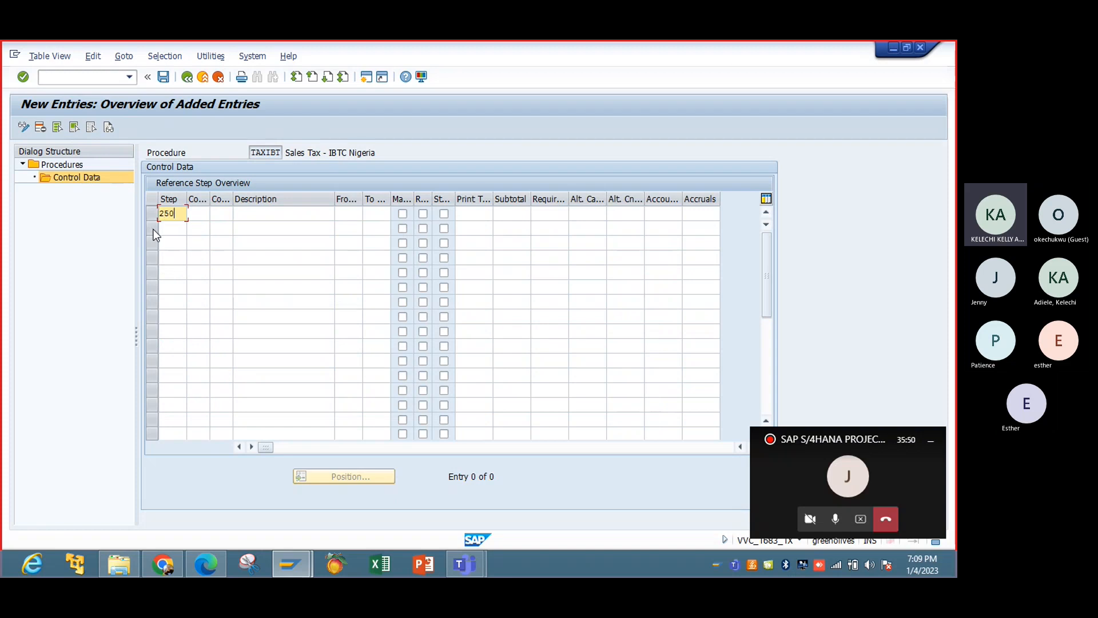
{"action": "left_click", "coordinate": [203, 215]}
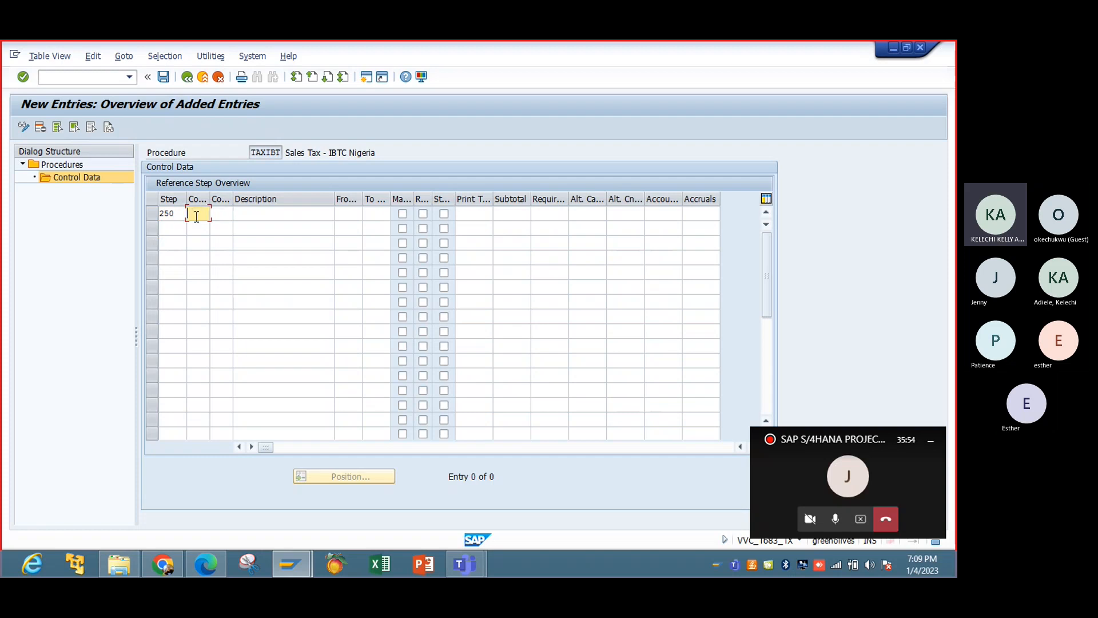
{"action": "type", "text": "0"}
{"action": "key", "text": "Tab"}
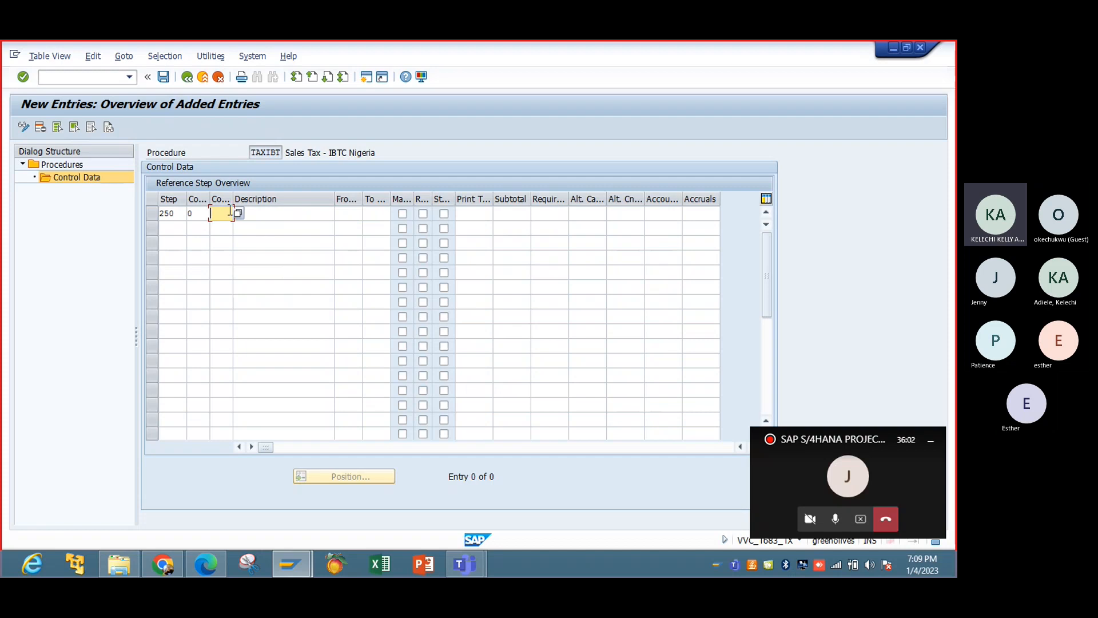
Open the list of condition types for the new step 250 and look through its entries and search restrictions.
{"action": "left_click", "coordinate": [239, 214]}
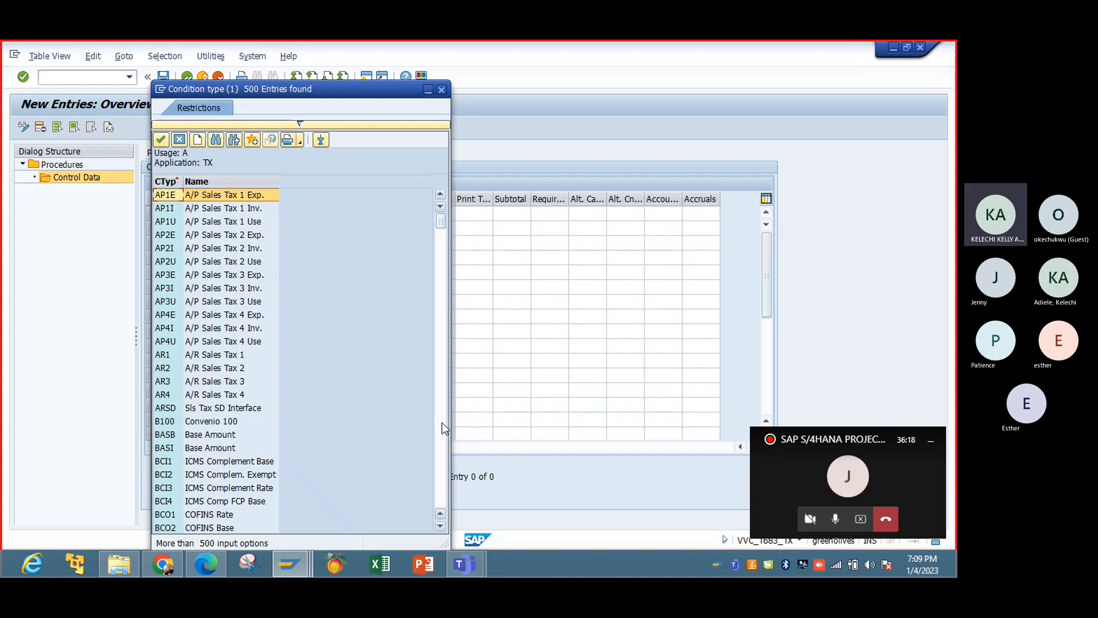
{"action": "scroll", "coordinate": [444, 428], "scroll_direction": "down", "scroll_amount": 20}
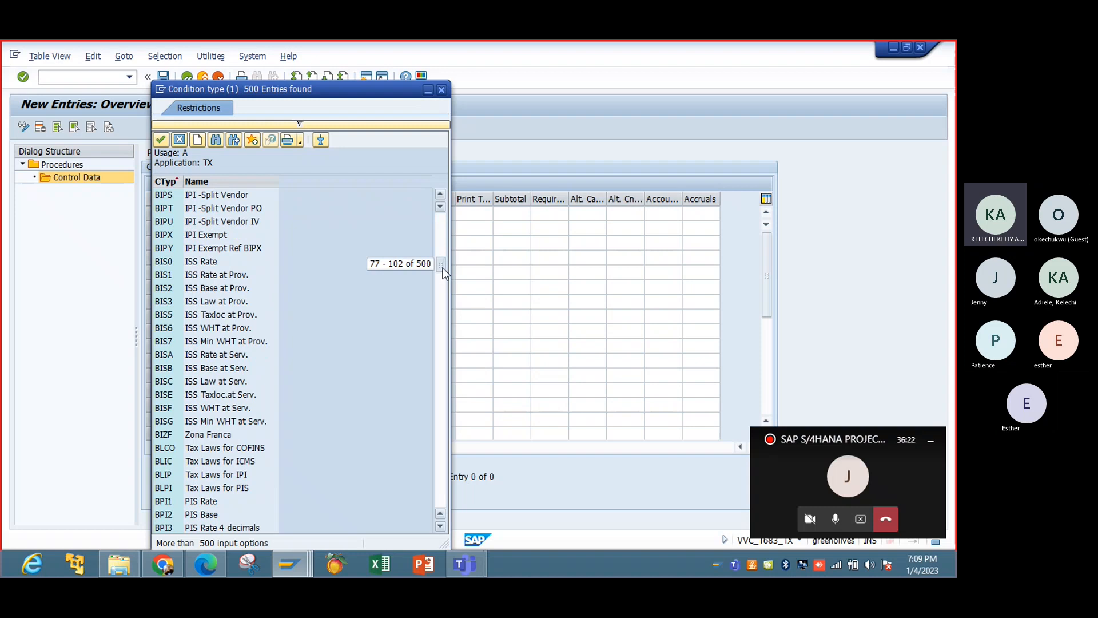
{"action": "left_click_drag", "start_coordinate": [443, 268], "coordinate": [442, 504]}
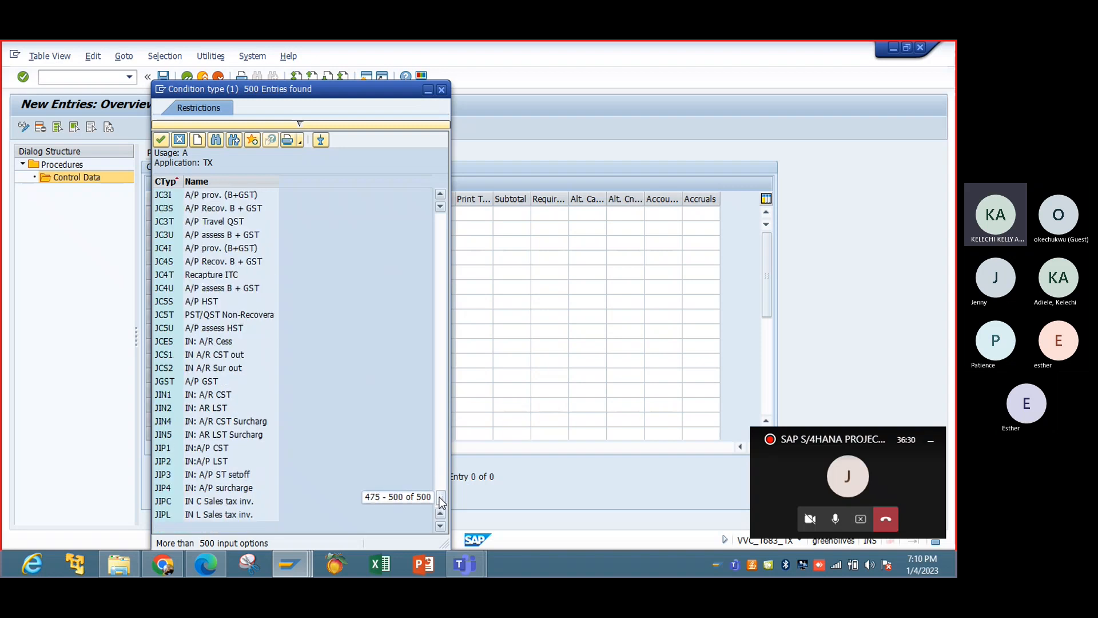
{"action": "left_click_drag", "start_coordinate": [441, 272], "coordinate": [441, 272]}
{"action": "left_click", "coordinate": [443, 276]}
{"action": "left_click", "coordinate": [443, 277]}
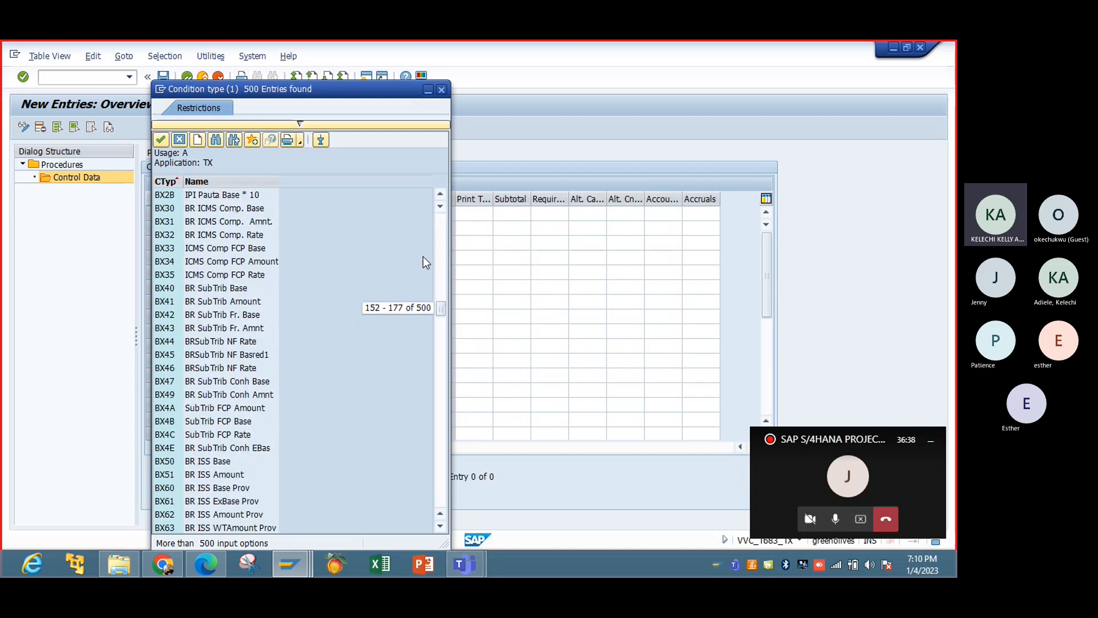
{"action": "left_click_drag", "start_coordinate": [438, 310], "coordinate": [441, 504]}
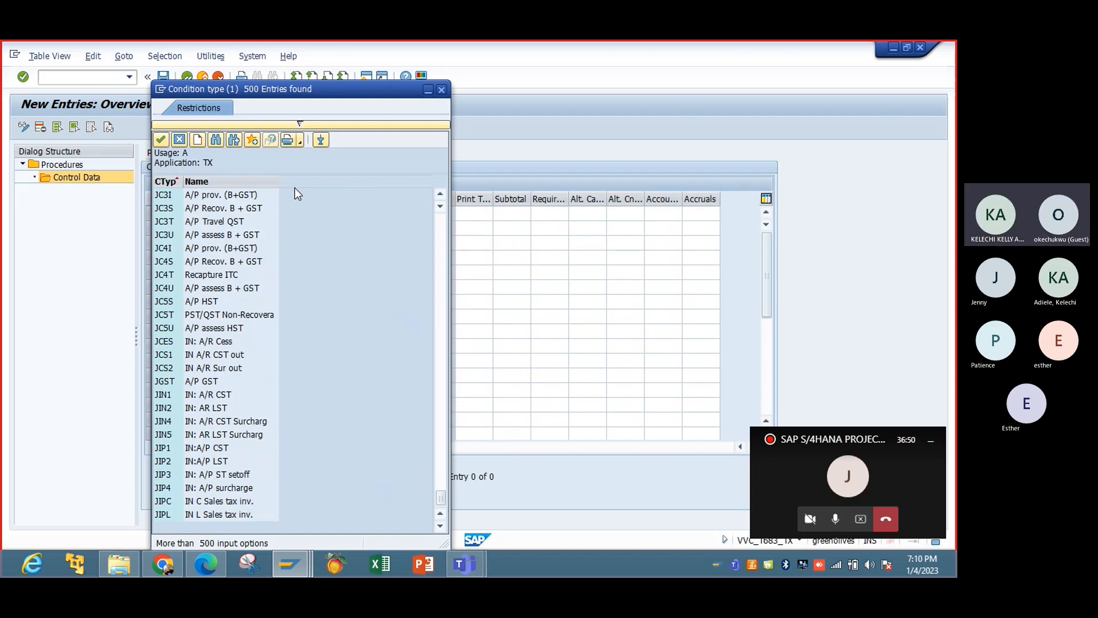
{"action": "left_click", "coordinate": [300, 125]}
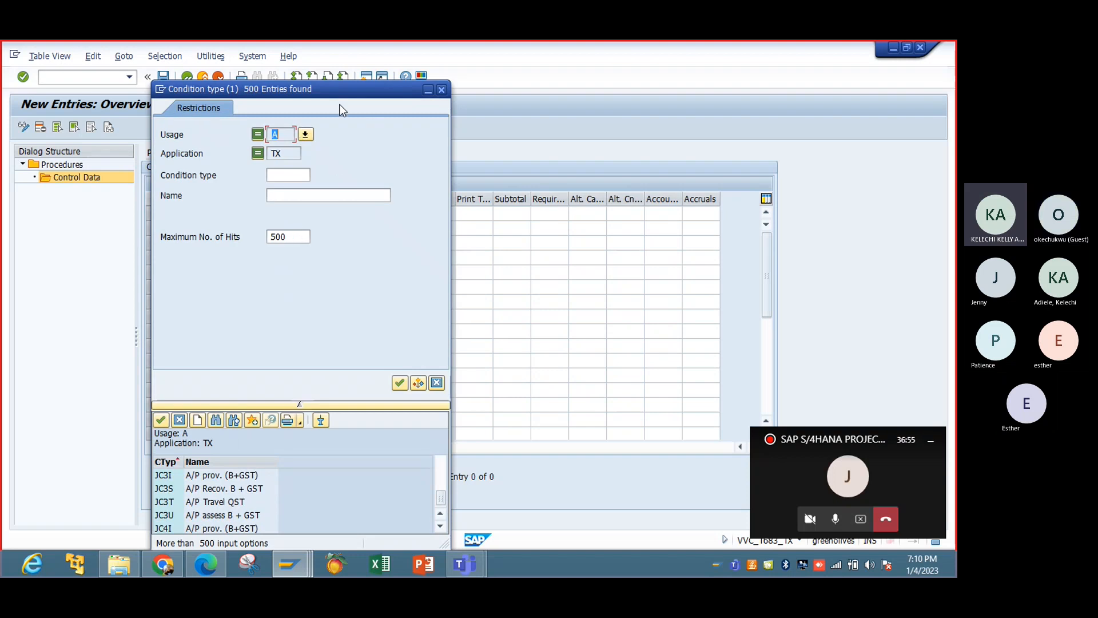
{"action": "left_click", "coordinate": [301, 404]}
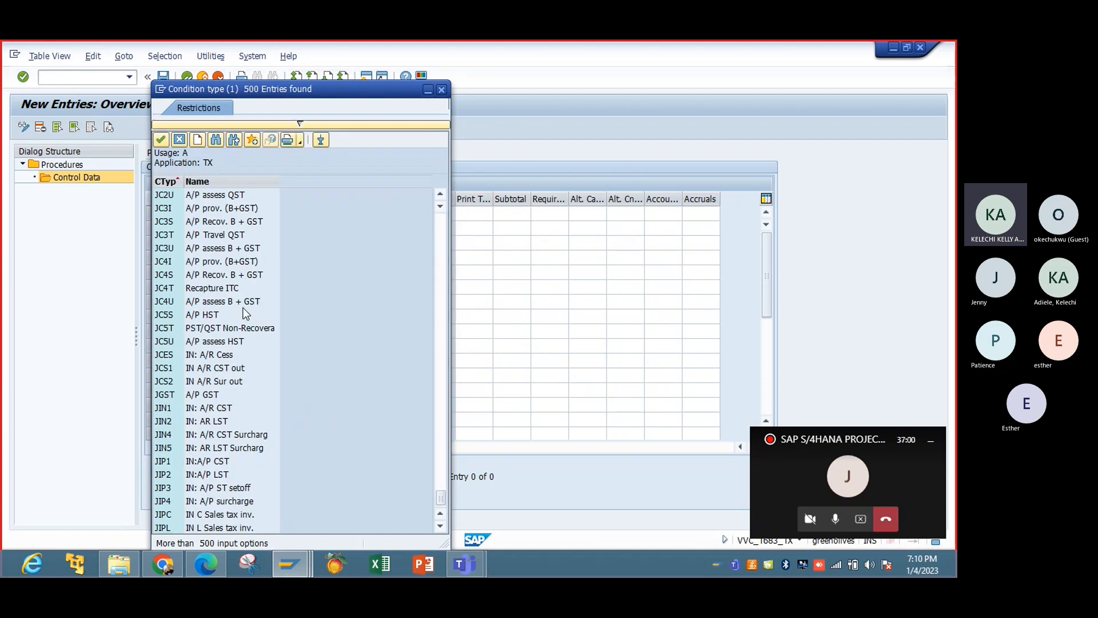
{"action": "left_click", "coordinate": [439, 526]}
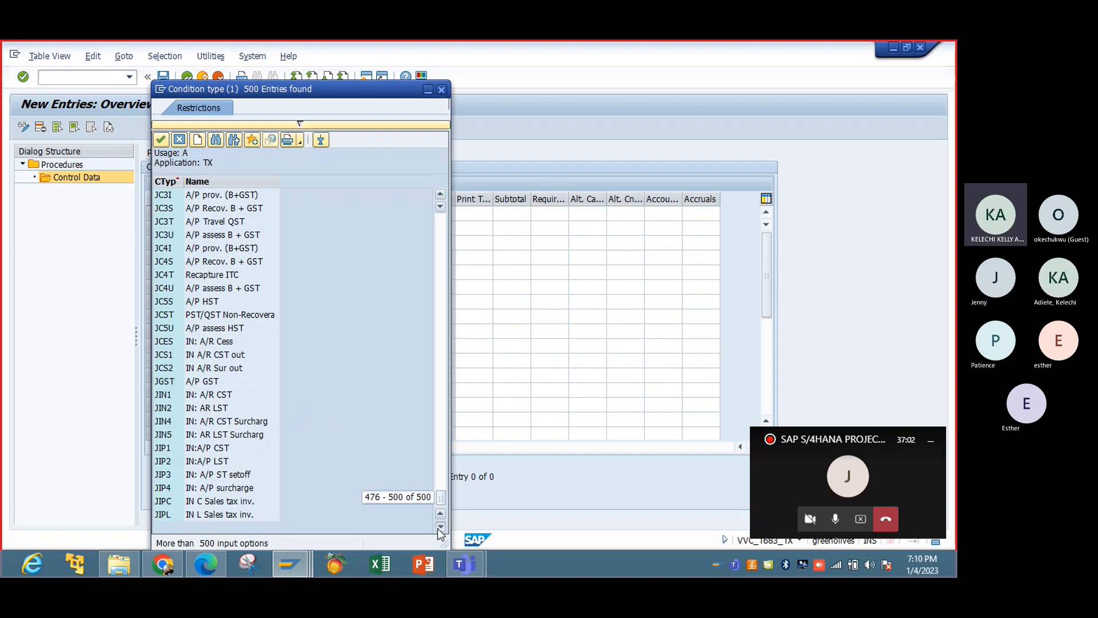
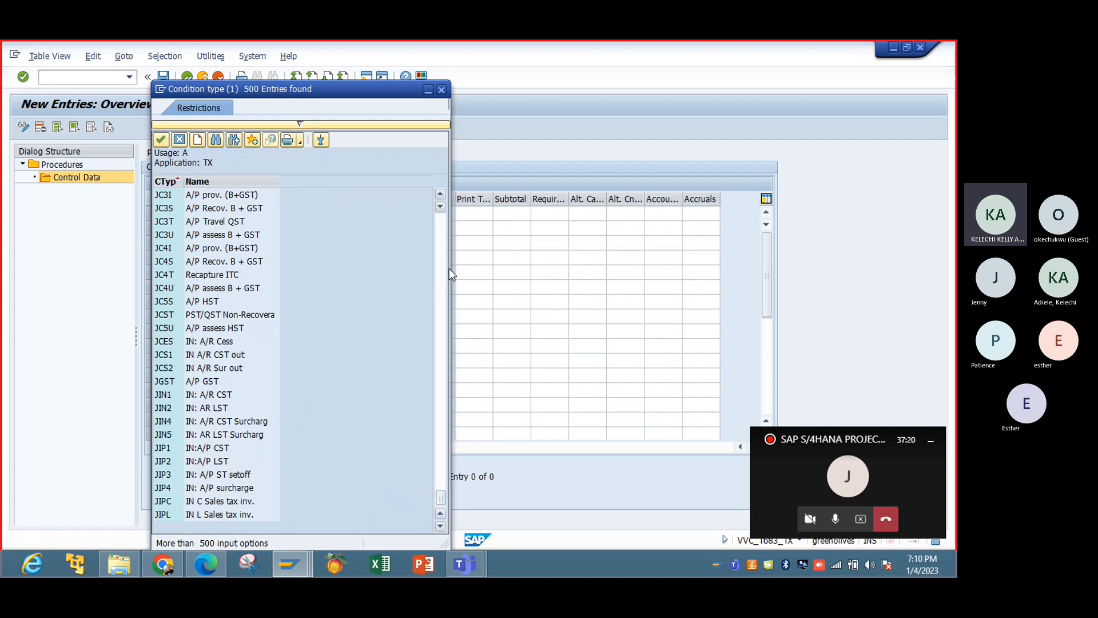
Clear the maximum number of hits in the condition type search restrictions and rerun the search.
{"action": "left_click", "coordinate": [299, 124]}
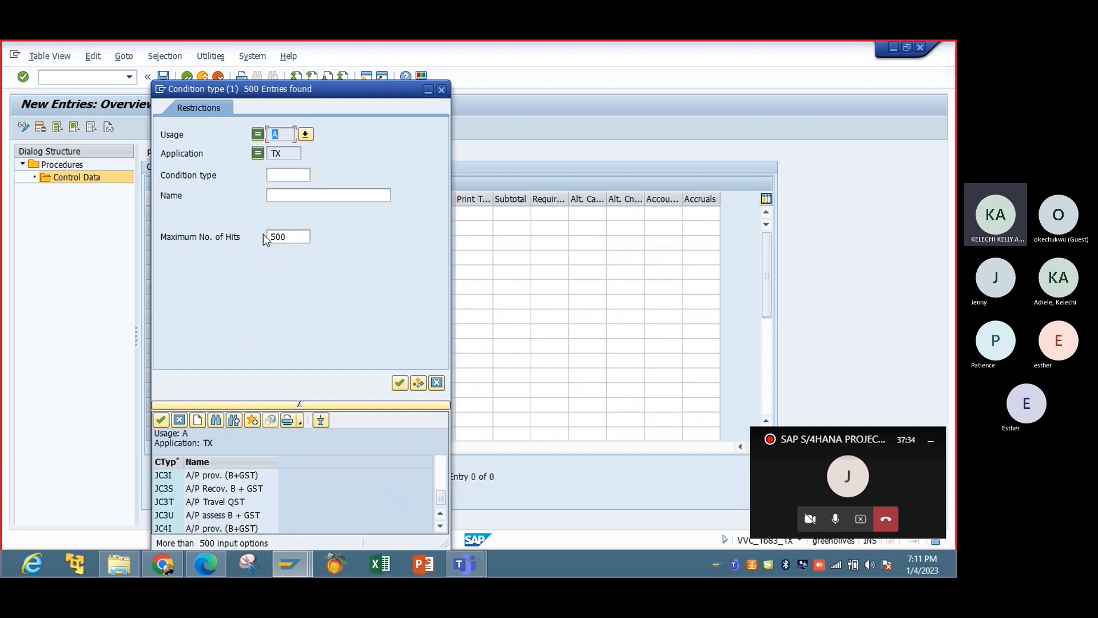
{"action": "left_click", "coordinate": [297, 239]}
{"action": "key", "text": "BackSpace"}
{"action": "key", "text": "BackSpace"}
{"action": "key", "text": "BackSpace"}
{"action": "left_click", "coordinate": [402, 384]}
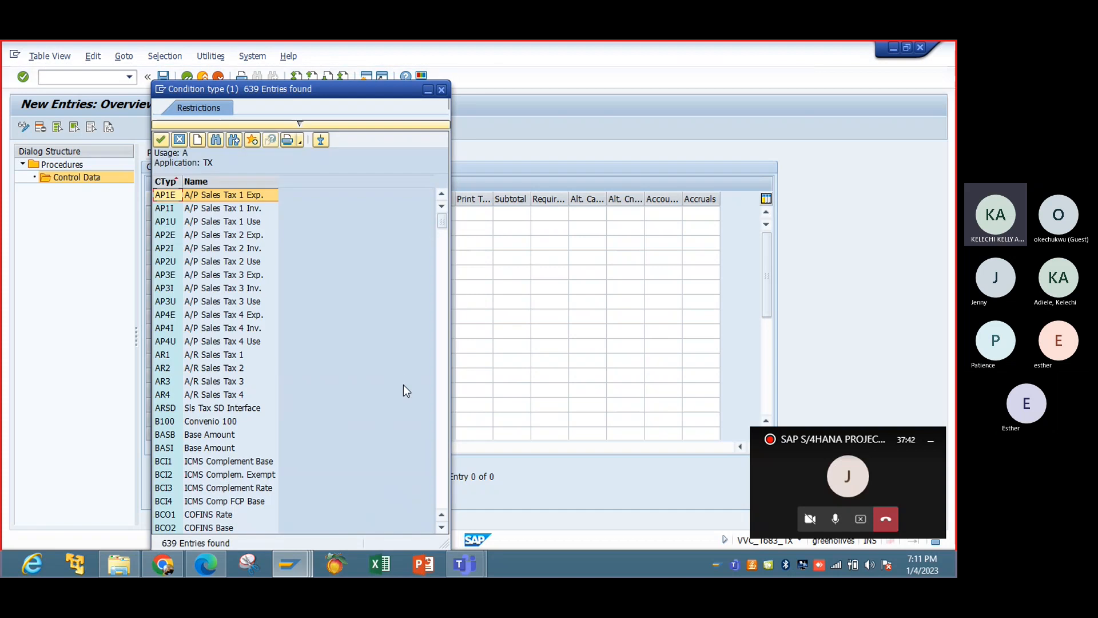
Find the output tax condition type MWAS in the full list and assign it to step 250.
{"action": "left_click_drag", "start_coordinate": [446, 228], "coordinate": [441, 490]}
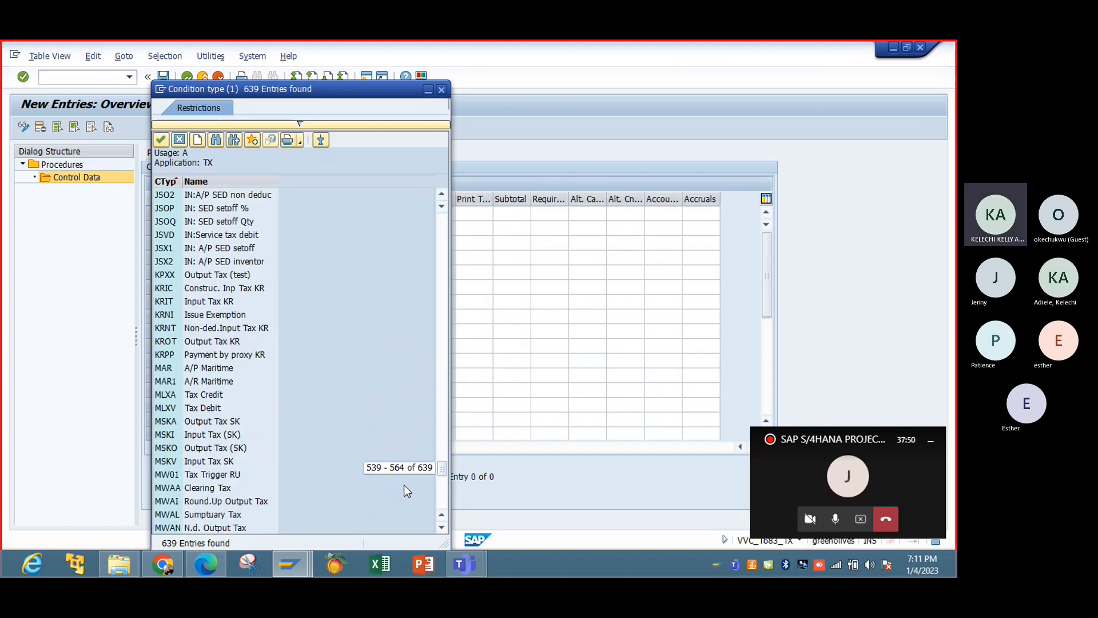
{"action": "left_click", "coordinate": [301, 122]}
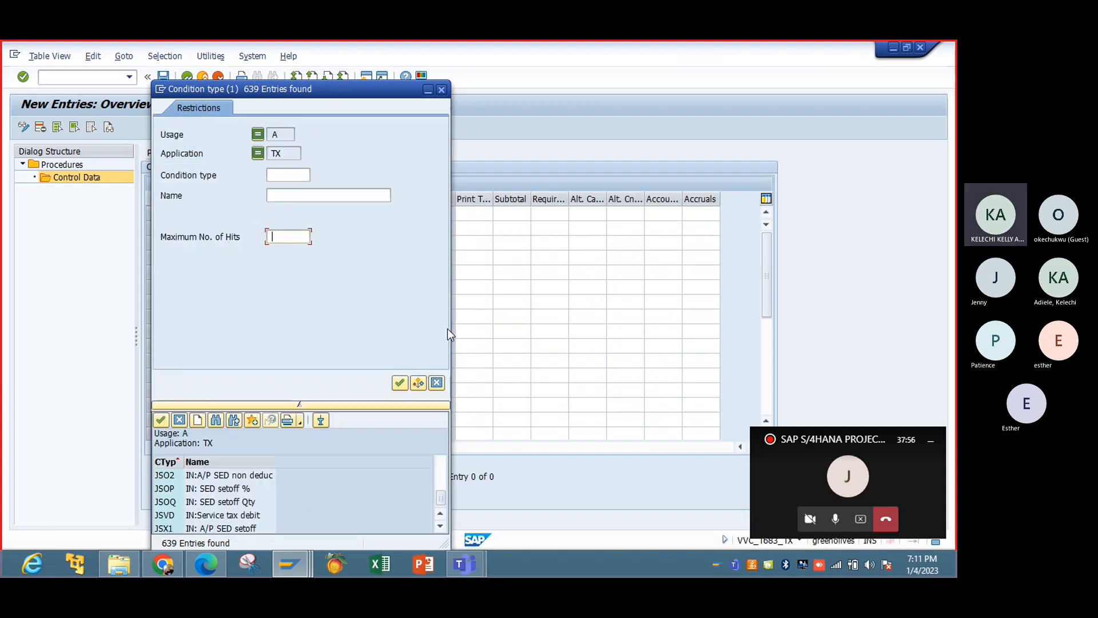
{"action": "left_click", "coordinate": [300, 403]}
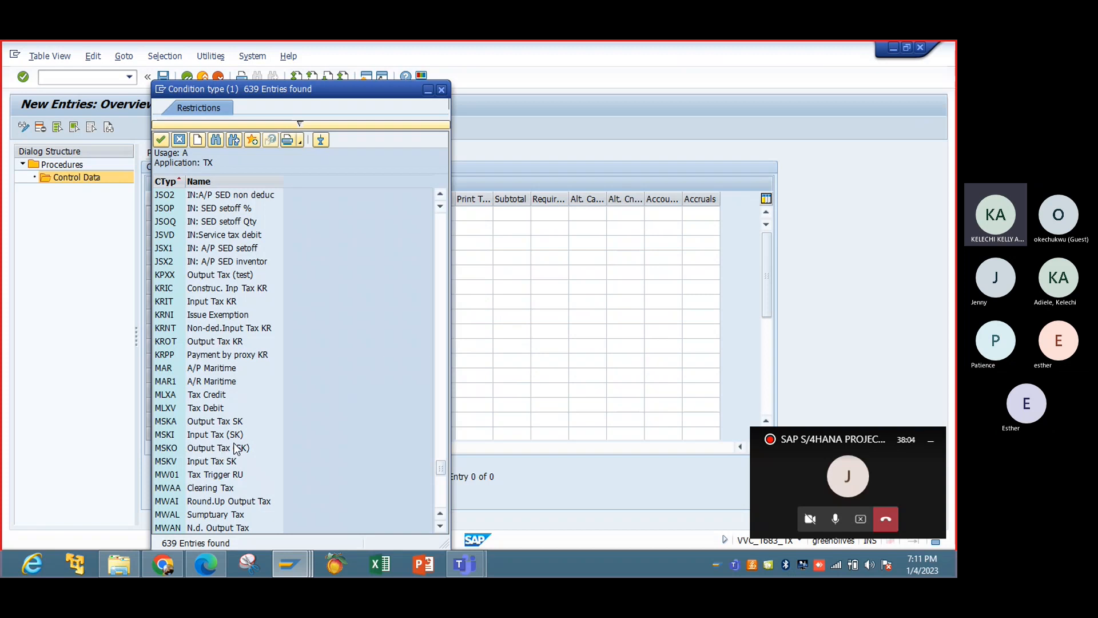
{"action": "left_click", "coordinate": [441, 527]}
{"action": "left_click", "coordinate": [441, 526]}
{"action": "left_click", "coordinate": [440, 527]}
{"action": "left_click", "coordinate": [440, 527]}
{"action": "left_click", "coordinate": [440, 527]}
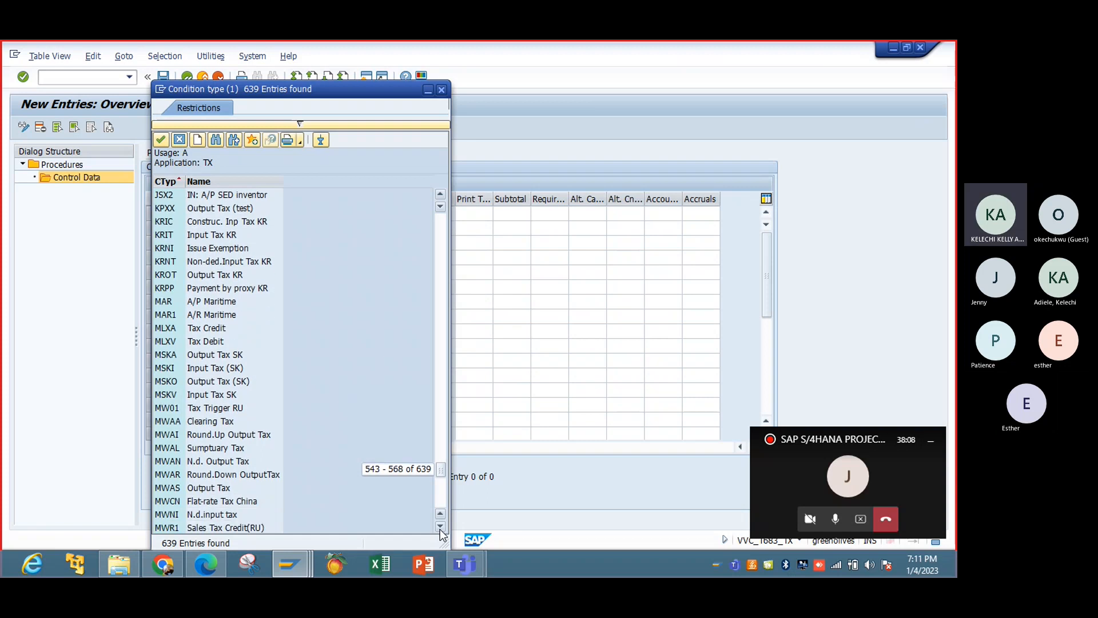
{"action": "double_click", "coordinate": [207, 487]}
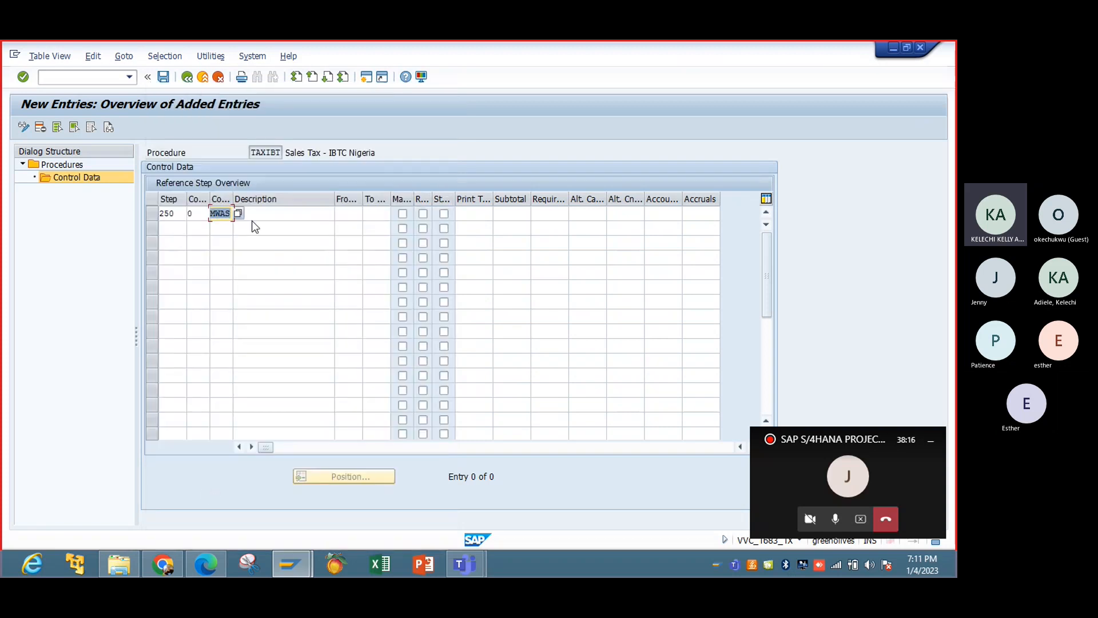
{"action": "left_click", "coordinate": [309, 218]}
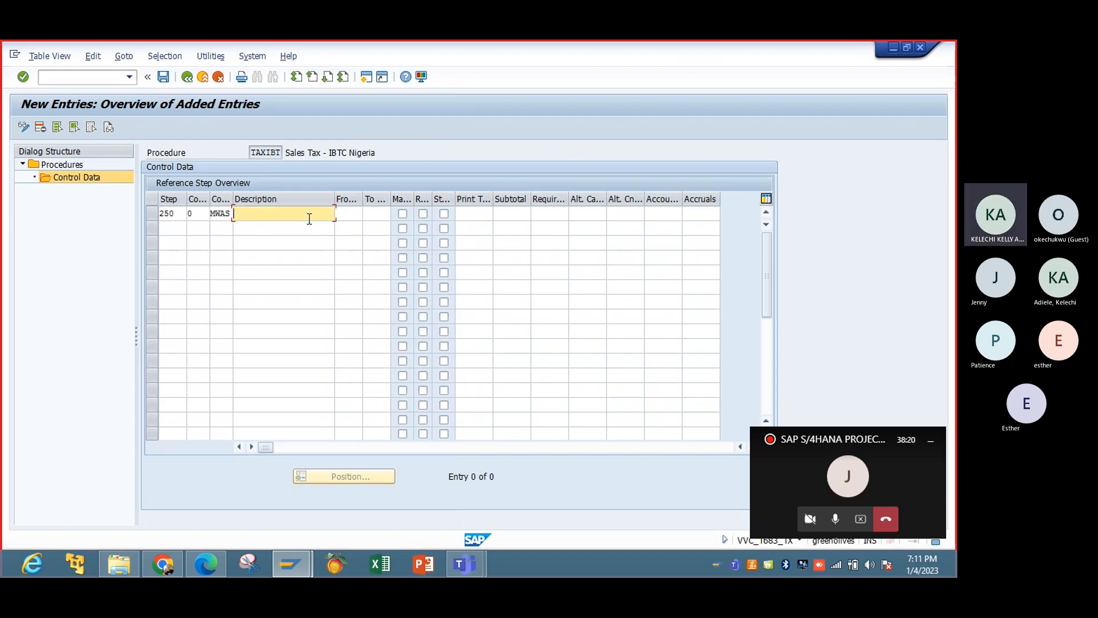
{"action": "type", "text": "Oupu"}
{"action": "key", "text": "BackSpace"}
{"action": "key", "text": "BackSpace"}
{"action": "key", "text": "BackSpace"}
{"action": "key", "text": "BackSpace"}
Set the From reference step of step 250 to 100 and leave its To step empty.
{"action": "left_click", "coordinate": [350, 215]}
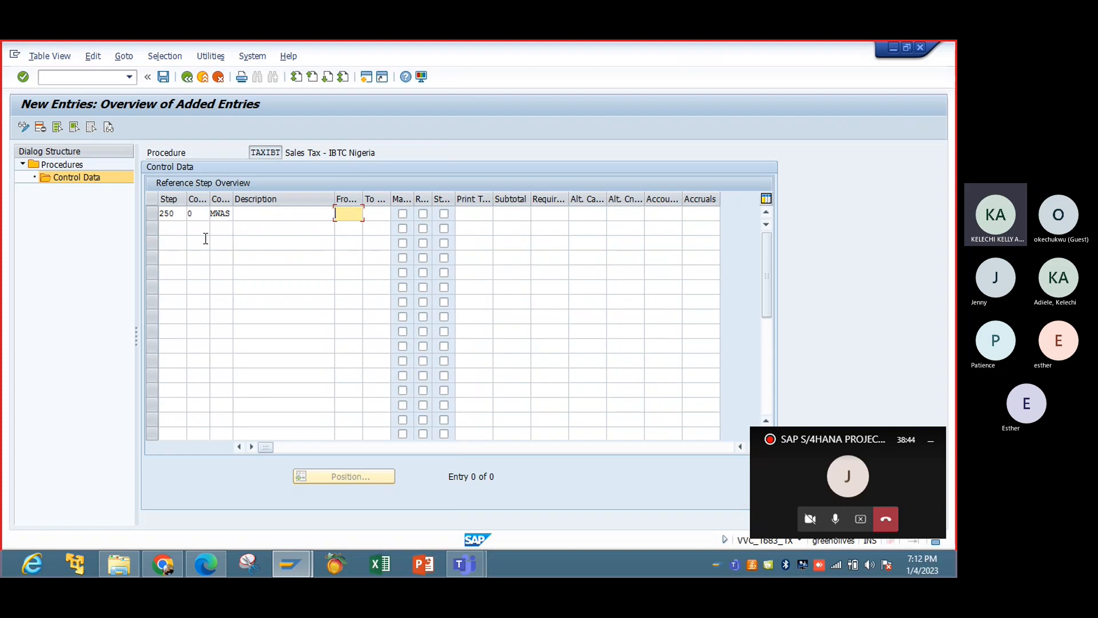
{"action": "type", "text": "100"}
{"action": "left_click", "coordinate": [374, 215]}
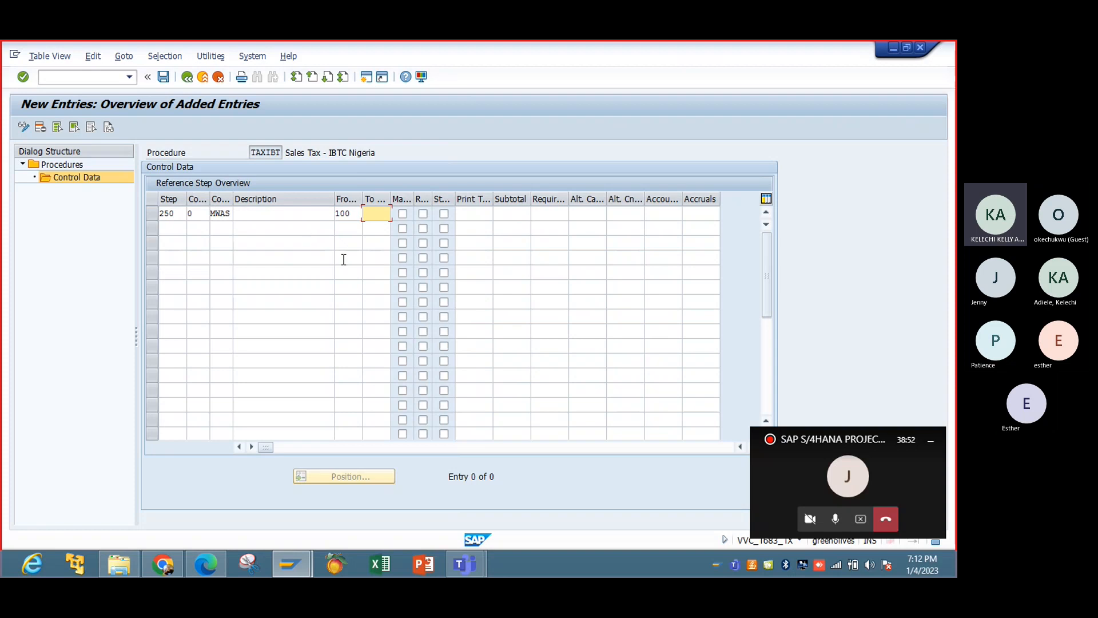
List the account keys without a hit limit and assign MWS (Output tax) as the account key of step 250.
{"action": "left_click", "coordinate": [510, 213]}
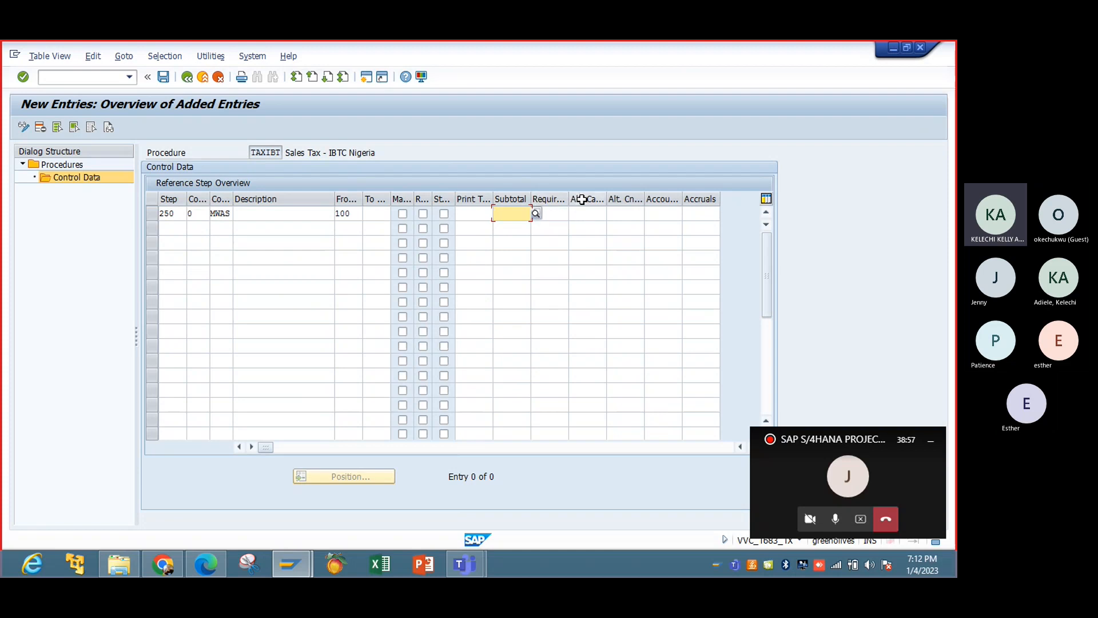
{"action": "left_click", "coordinate": [659, 214]}
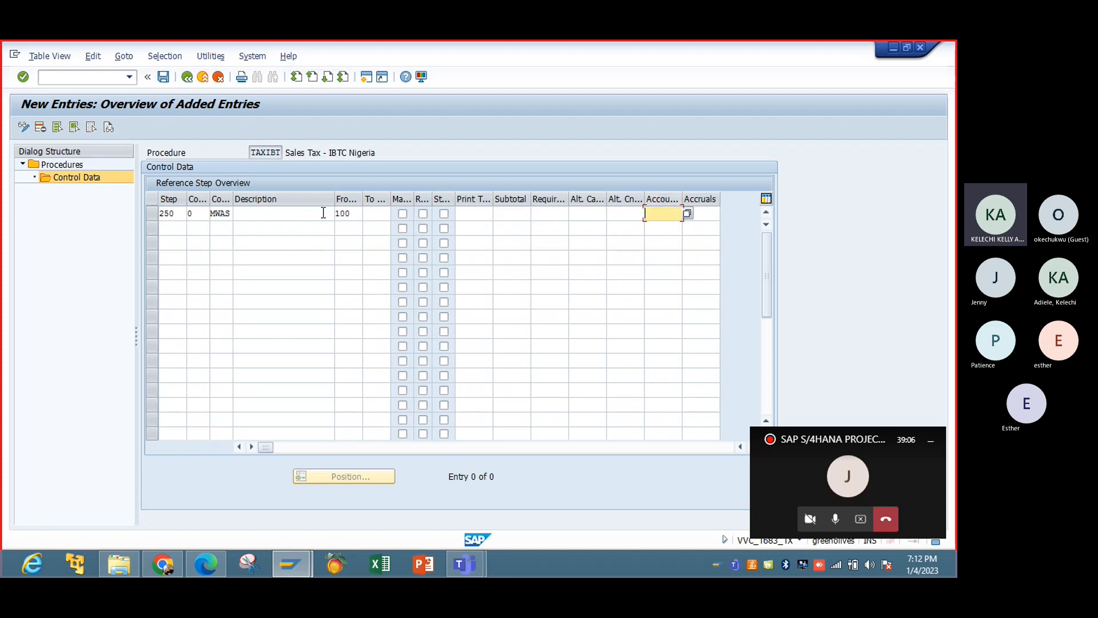
{"action": "left_click", "coordinate": [688, 215]}
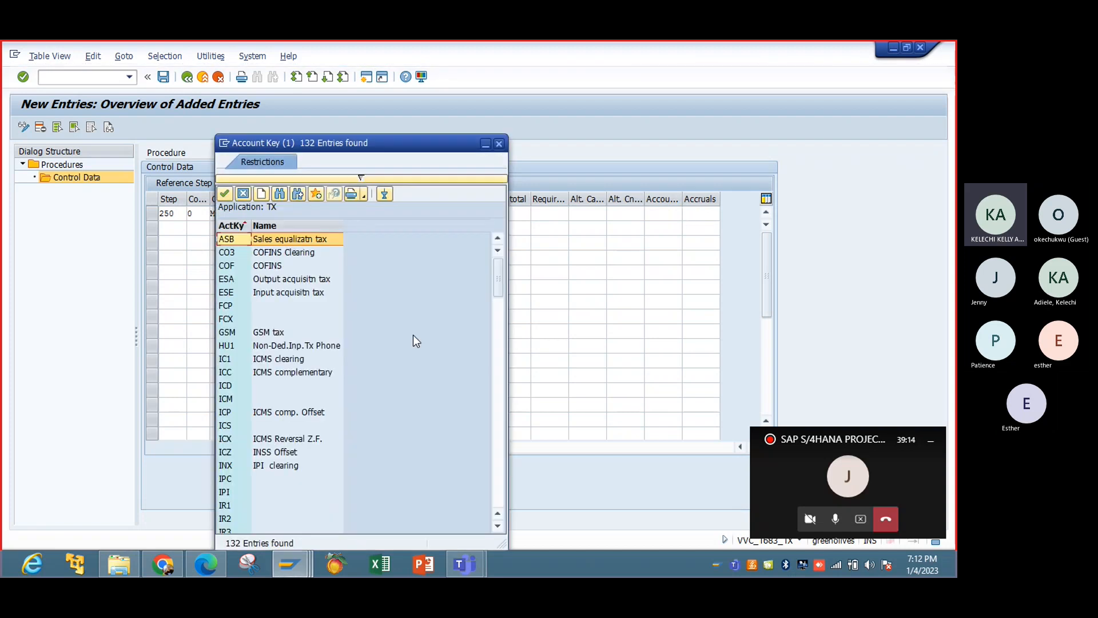
{"action": "left_click", "coordinate": [361, 177]}
{"action": "left_click_drag", "start_coordinate": [355, 265], "coordinate": [307, 269]}
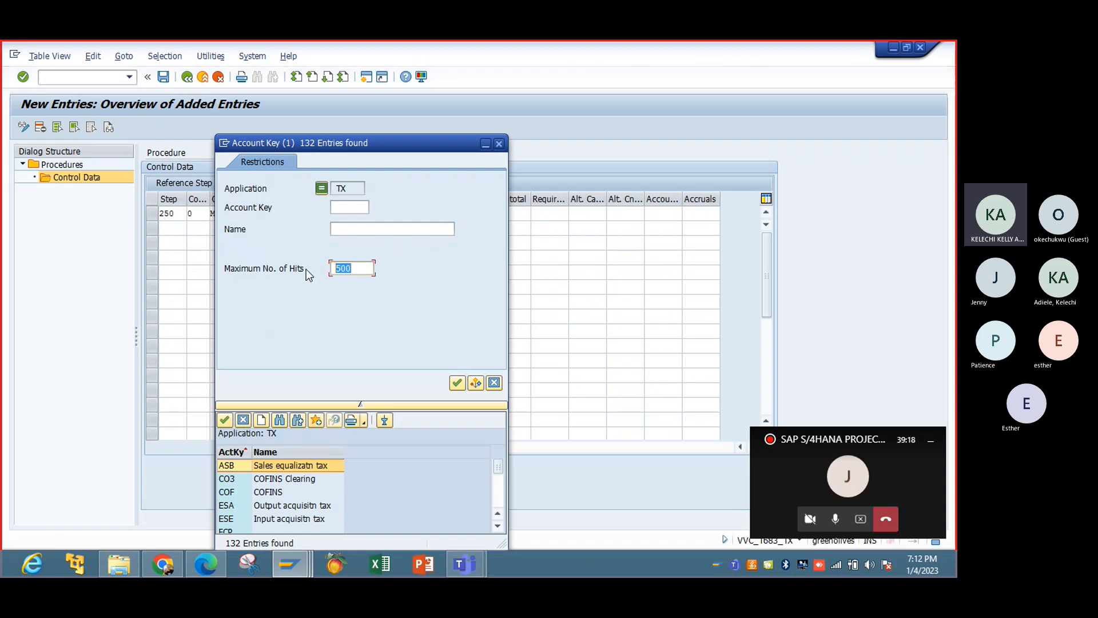
{"action": "key", "text": "BackSpace"}
{"action": "left_click", "coordinate": [456, 384]}
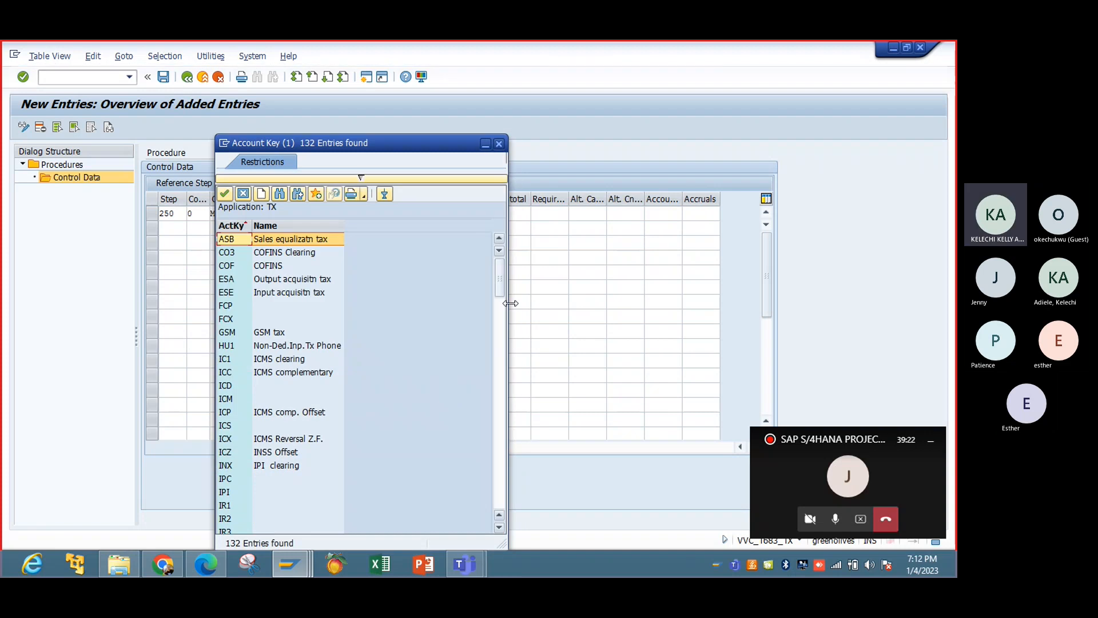
{"action": "left_click_drag", "start_coordinate": [502, 291], "coordinate": [500, 352]}
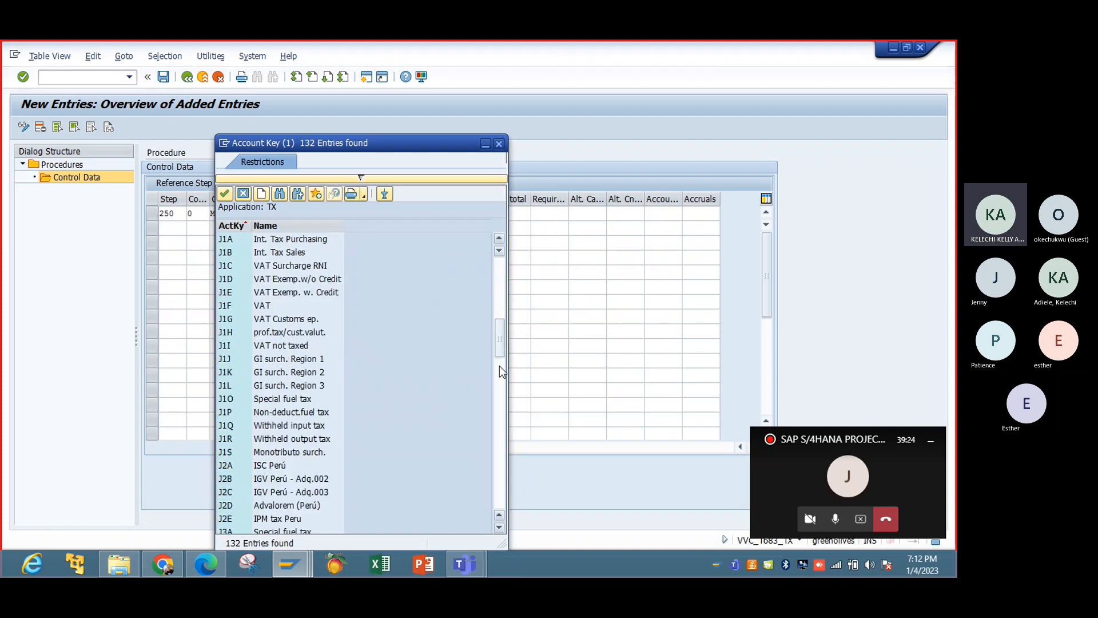
{"action": "left_click", "coordinate": [499, 414]}
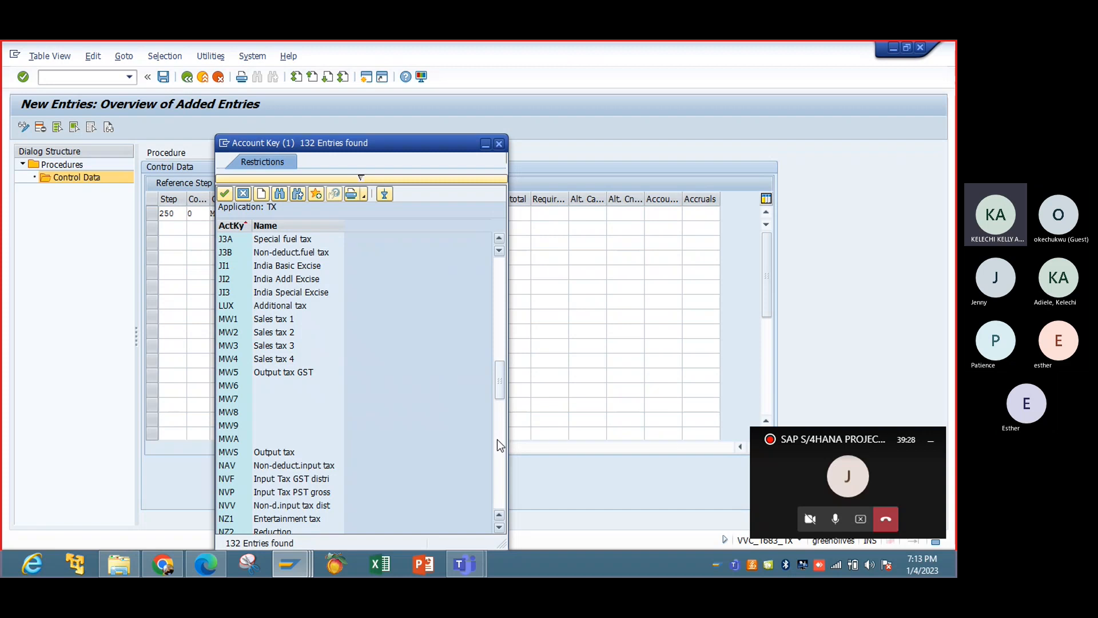
{"action": "double_click", "coordinate": [274, 452]}
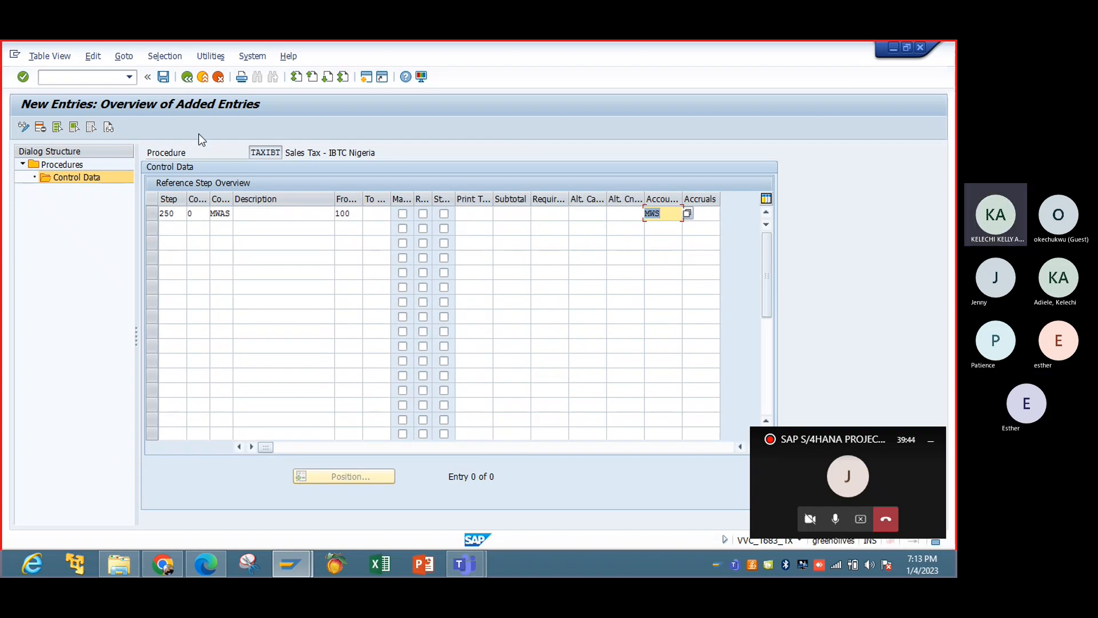
Begin a second control data entry below step 250 with step 260 and counter 0.
{"action": "left_click", "coordinate": [169, 228]}
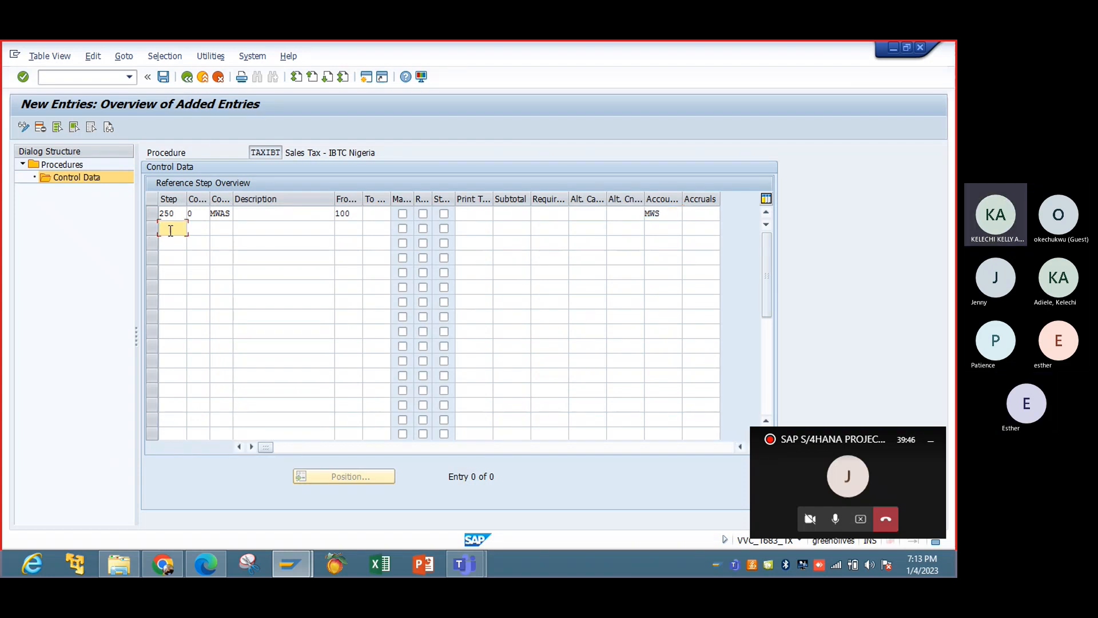
{"action": "type", "text": "260"}
{"action": "key", "text": "Tab"}
{"action": "key", "text": "Tab"}
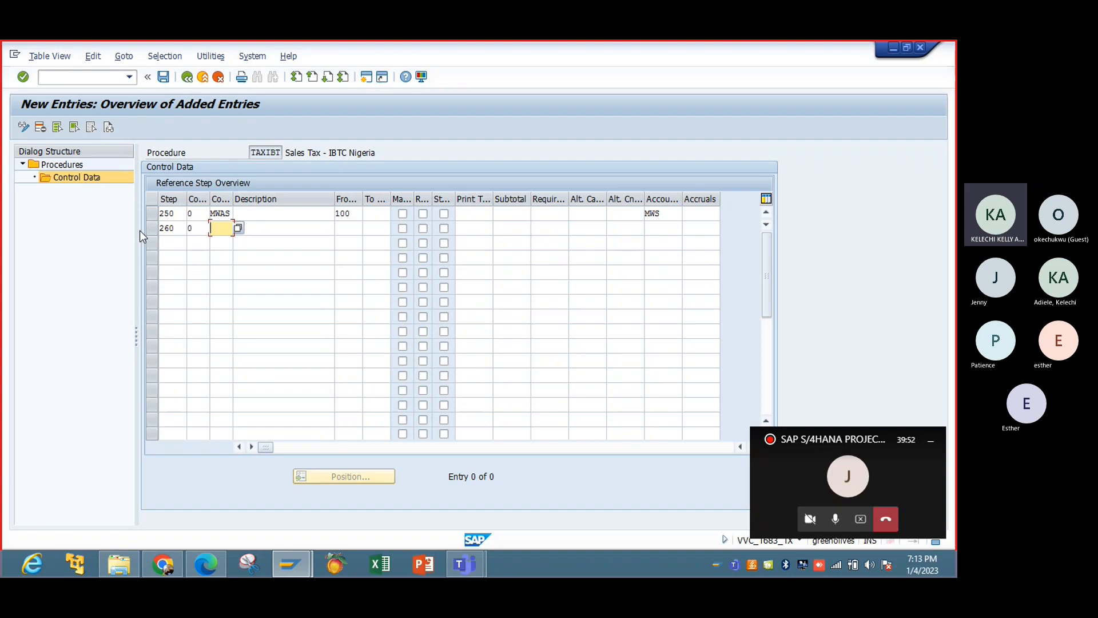
List the condition types without a hit limit and assign MWVS (Input tax) to step 260.
{"action": "left_click", "coordinate": [239, 227]}
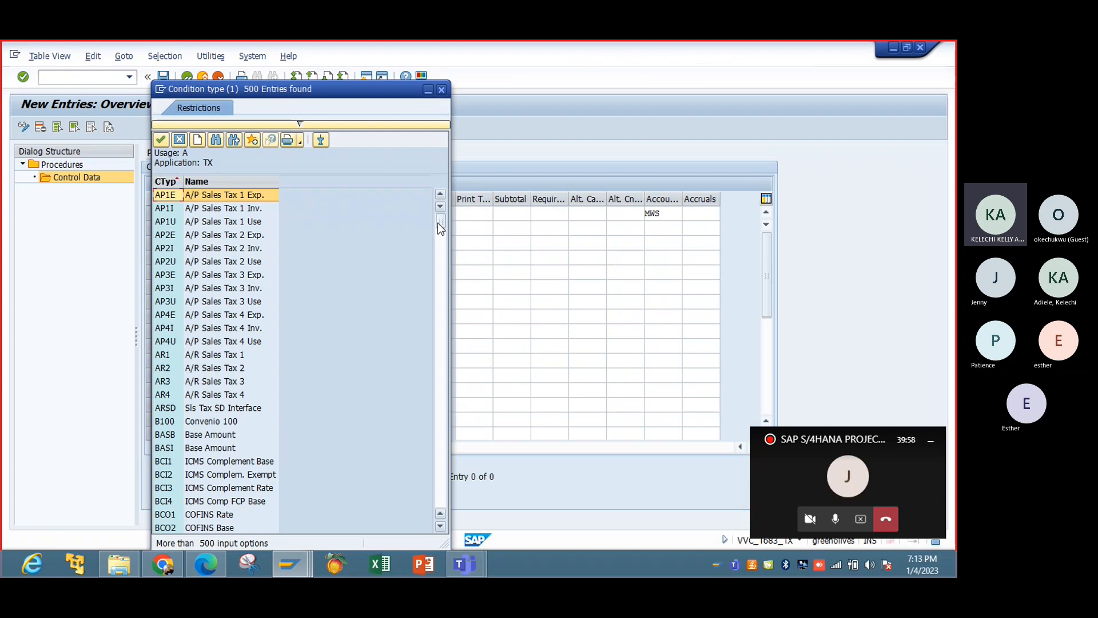
{"action": "left_click_drag", "start_coordinate": [440, 228], "coordinate": [440, 445]}
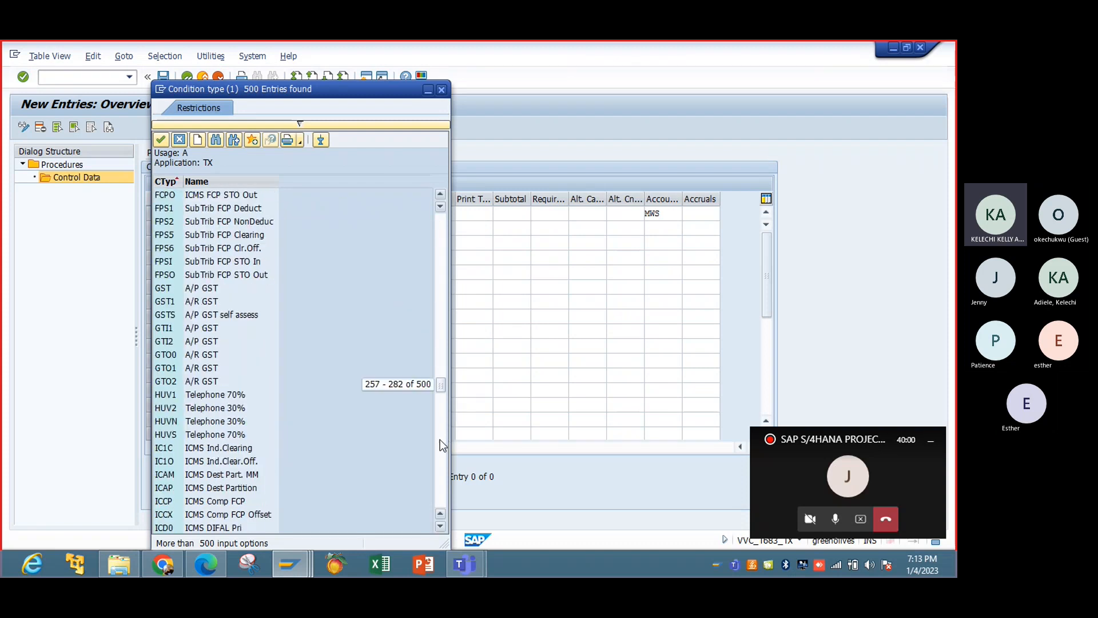
{"action": "left_click", "coordinate": [300, 123]}
{"action": "double_click", "coordinate": [292, 236]}
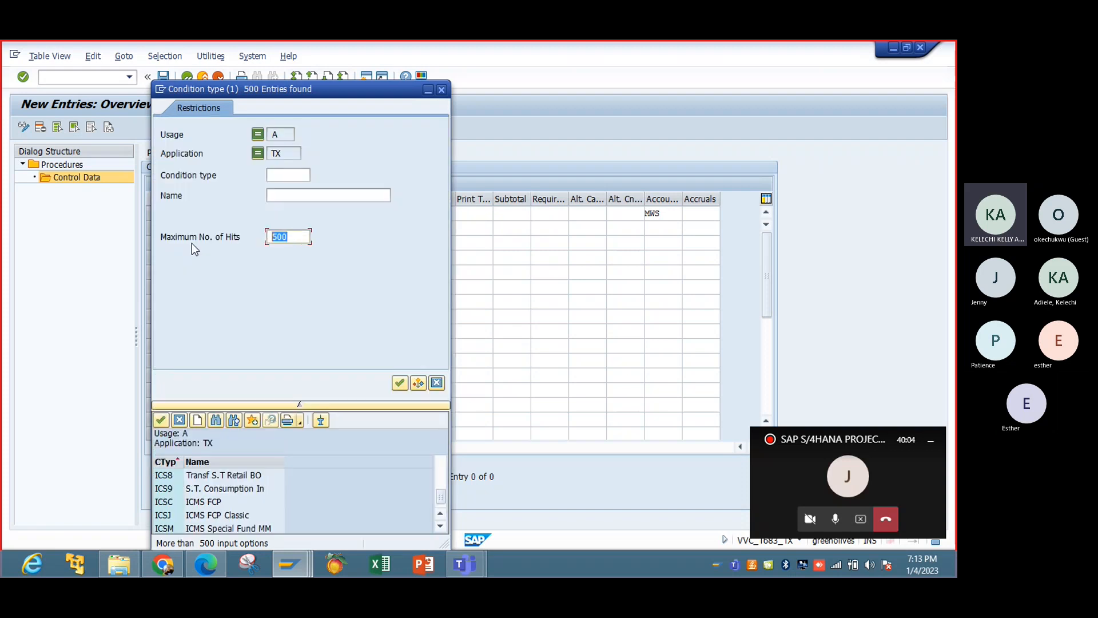
{"action": "key", "text": "Delete"}
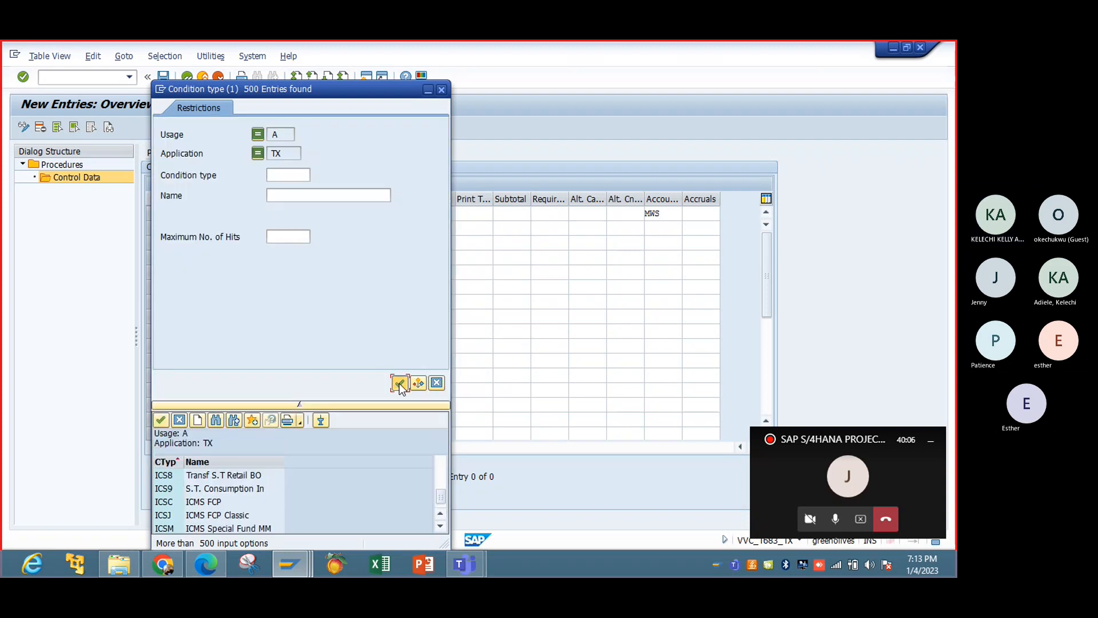
{"action": "left_click", "coordinate": [399, 382]}
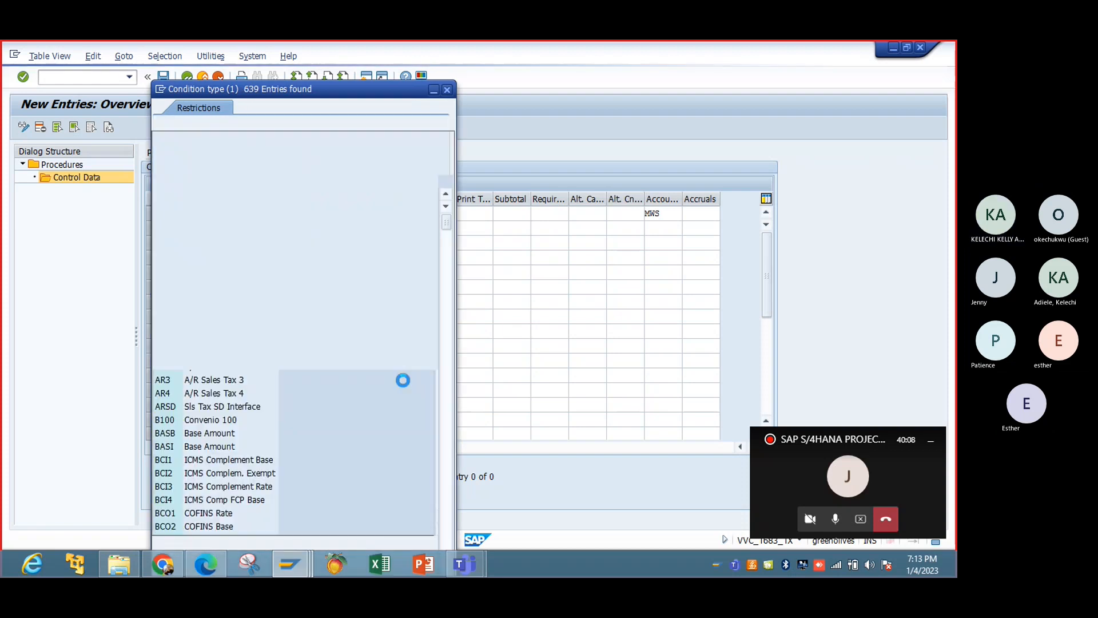
{"action": "left_click_drag", "start_coordinate": [444, 221], "coordinate": [444, 497]}
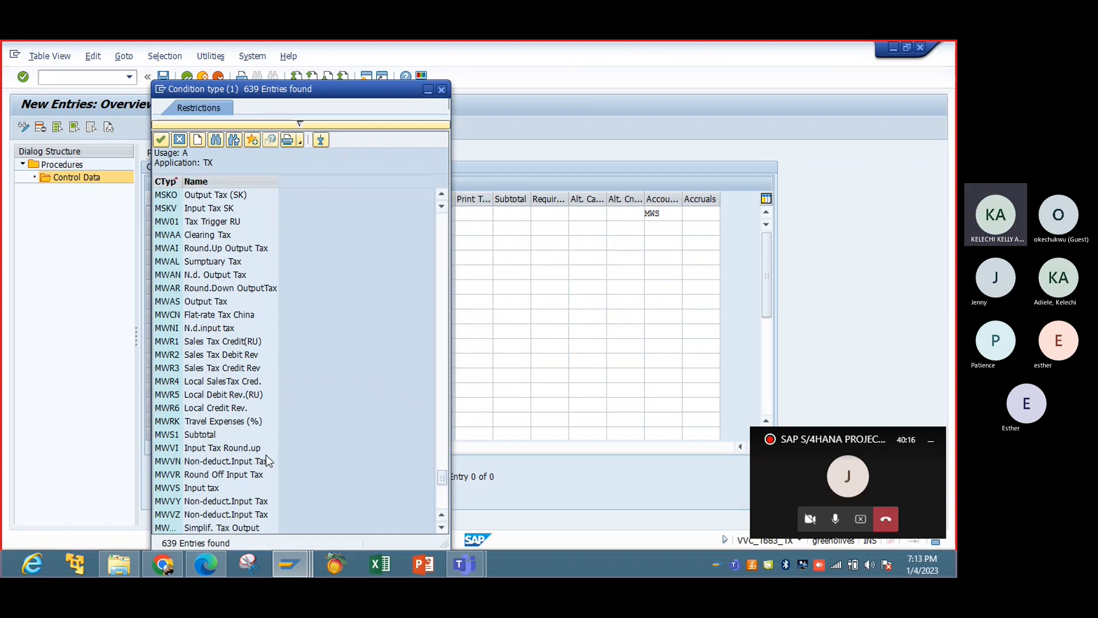
{"action": "left_click", "coordinate": [197, 488]}
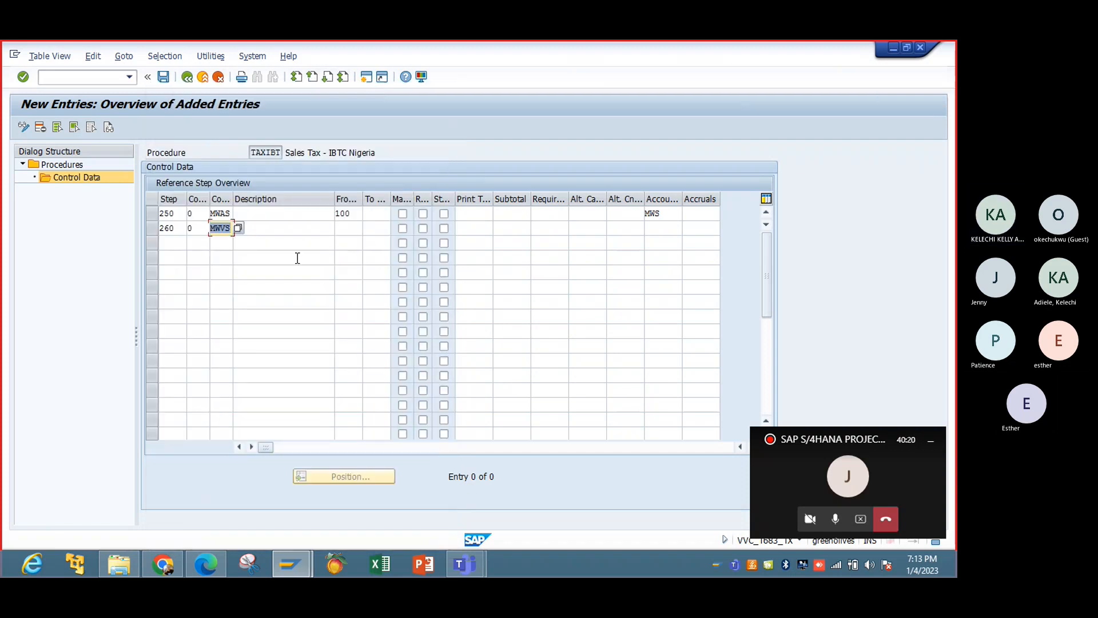
Set the From reference step of step 260 to 100 and go on to its account key.
{"action": "left_click", "coordinate": [341, 228]}
{"action": "type", "text": "100"}
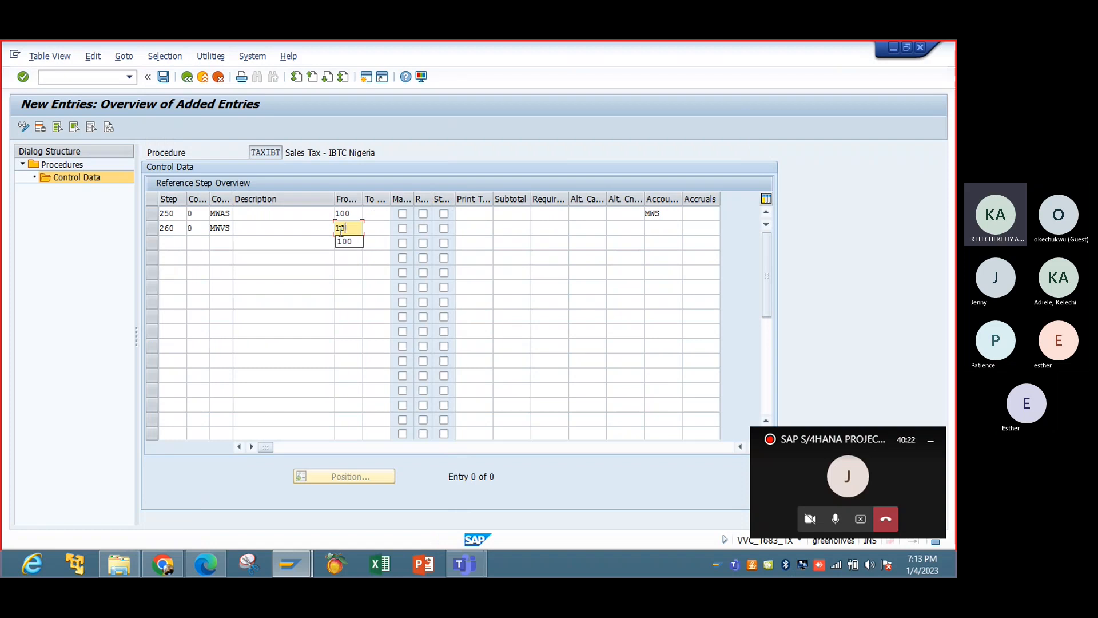
{"action": "key", "text": "Tab"}
{"action": "key", "text": "Tab"}
{"action": "key", "text": "Tab"}
{"action": "key", "text": "Tab"}
{"action": "key", "text": "Tab"}
{"action": "key", "text": "Tab"}
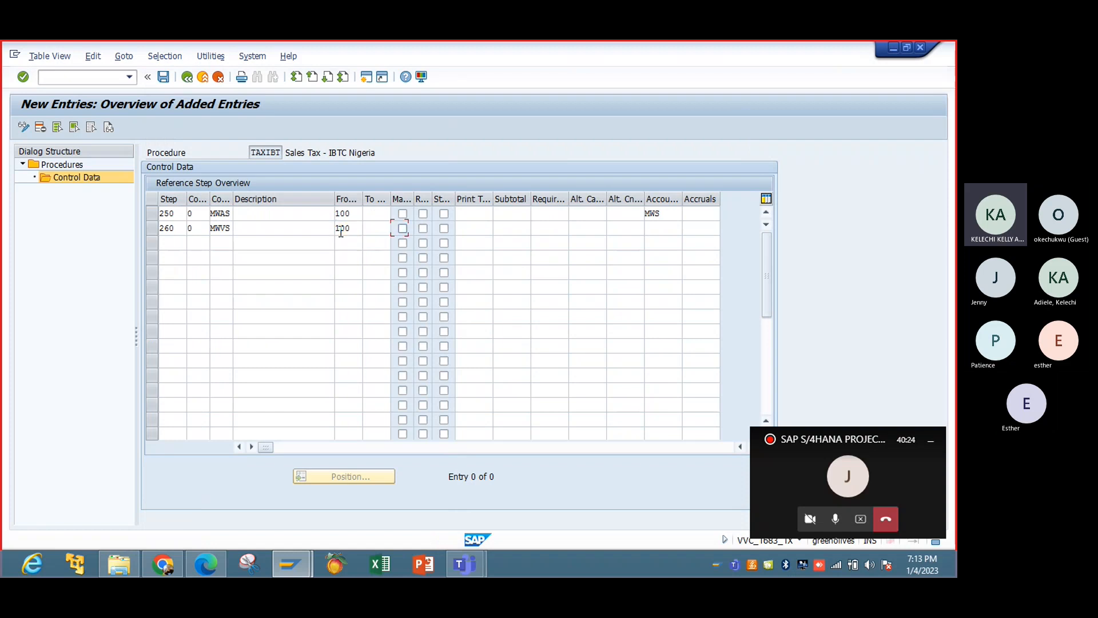
{"action": "key", "text": "Tab"}
{"action": "key", "text": "Tab"}
{"action": "key", "text": "Tab"}
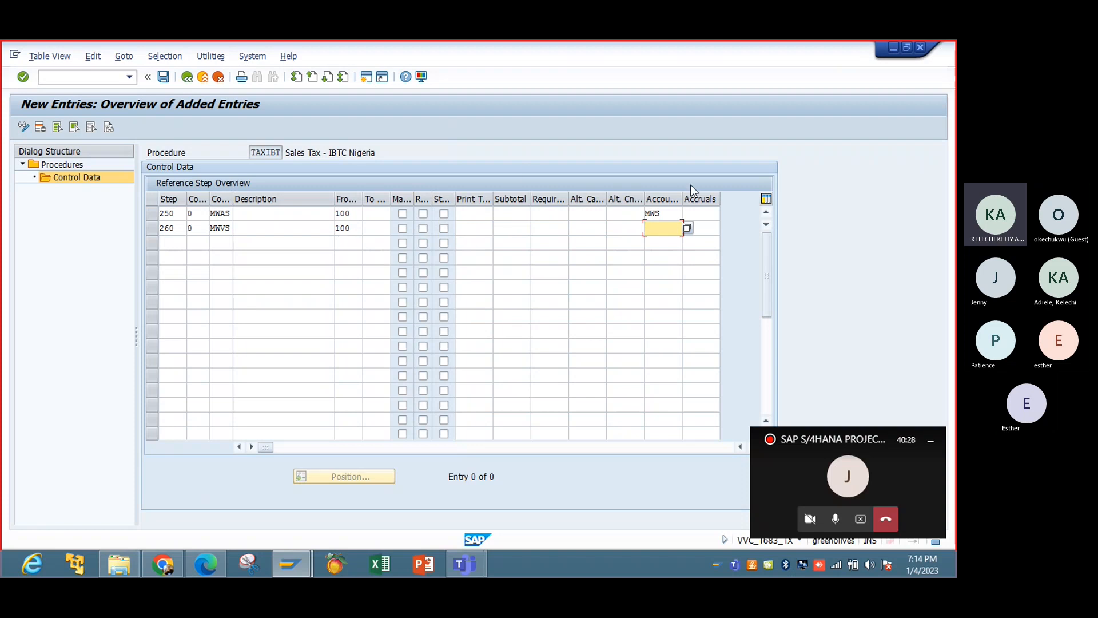
Find VST (Input tax) in the account key list and assign it to step 260.
{"action": "left_click", "coordinate": [687, 229]}
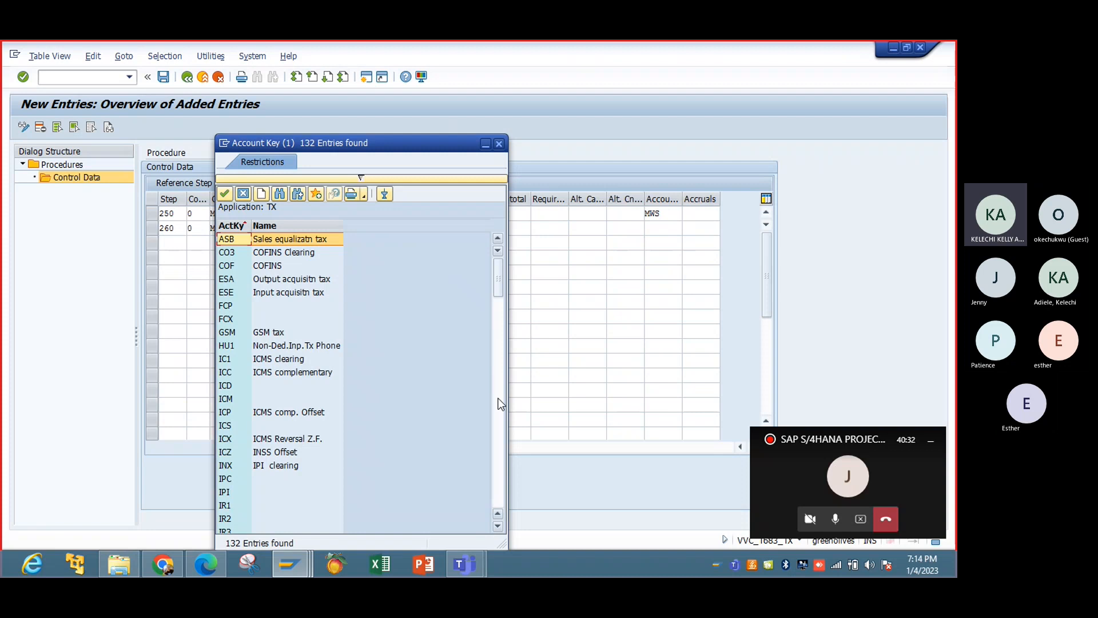
{"action": "left_click", "coordinate": [503, 422]}
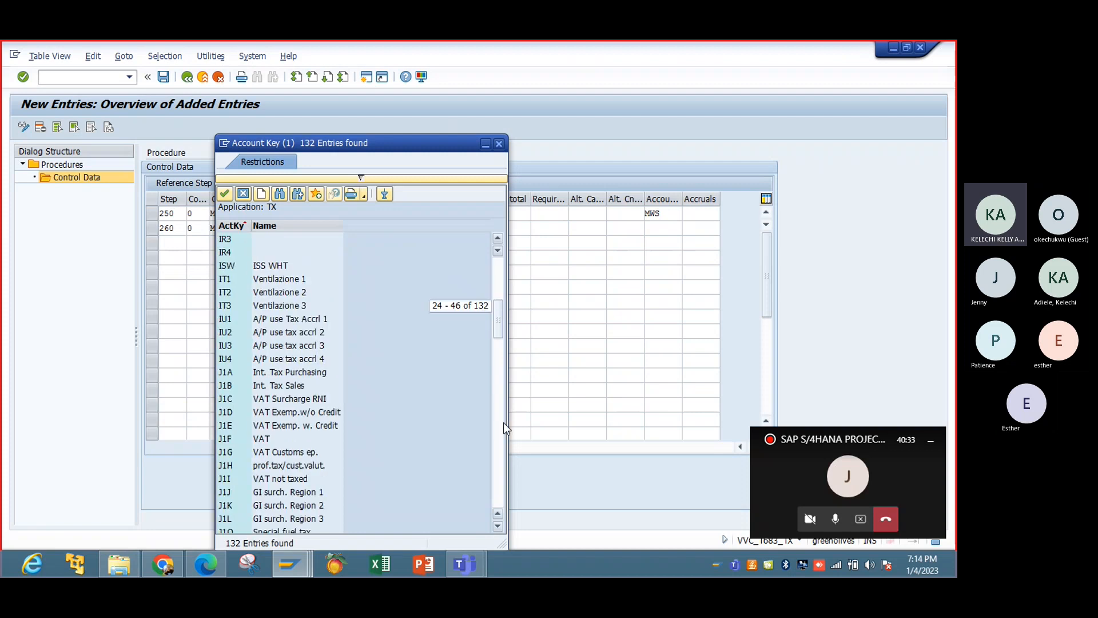
{"action": "left_click", "coordinate": [502, 469]}
{"action": "left_click", "coordinate": [497, 481]}
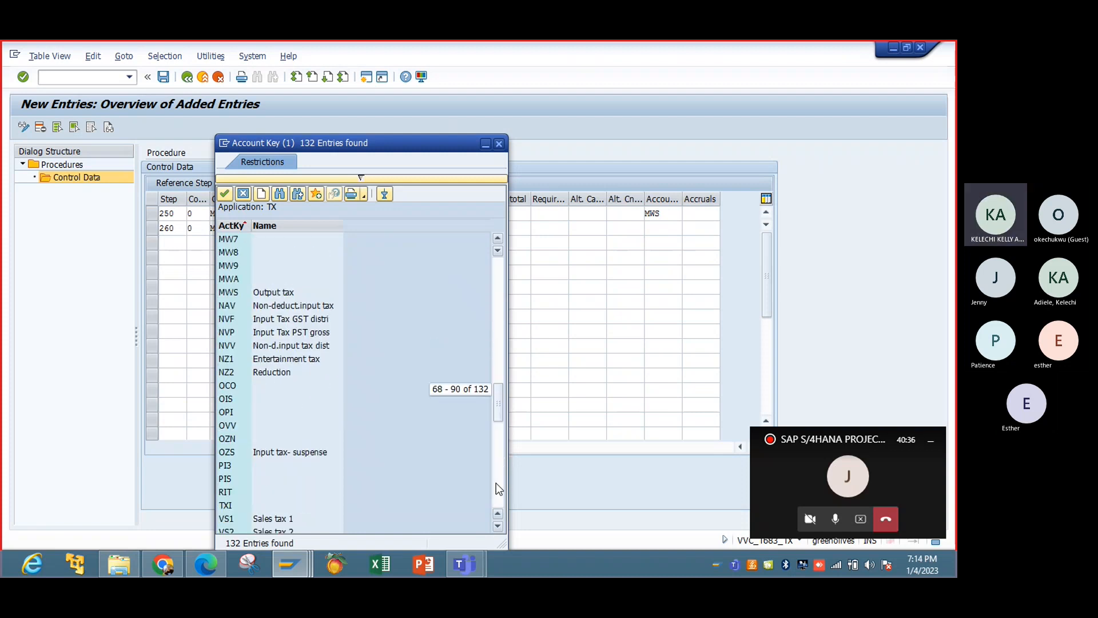
{"action": "left_click", "coordinate": [498, 526]}
{"action": "left_click", "coordinate": [499, 528]}
{"action": "left_click", "coordinate": [499, 527]}
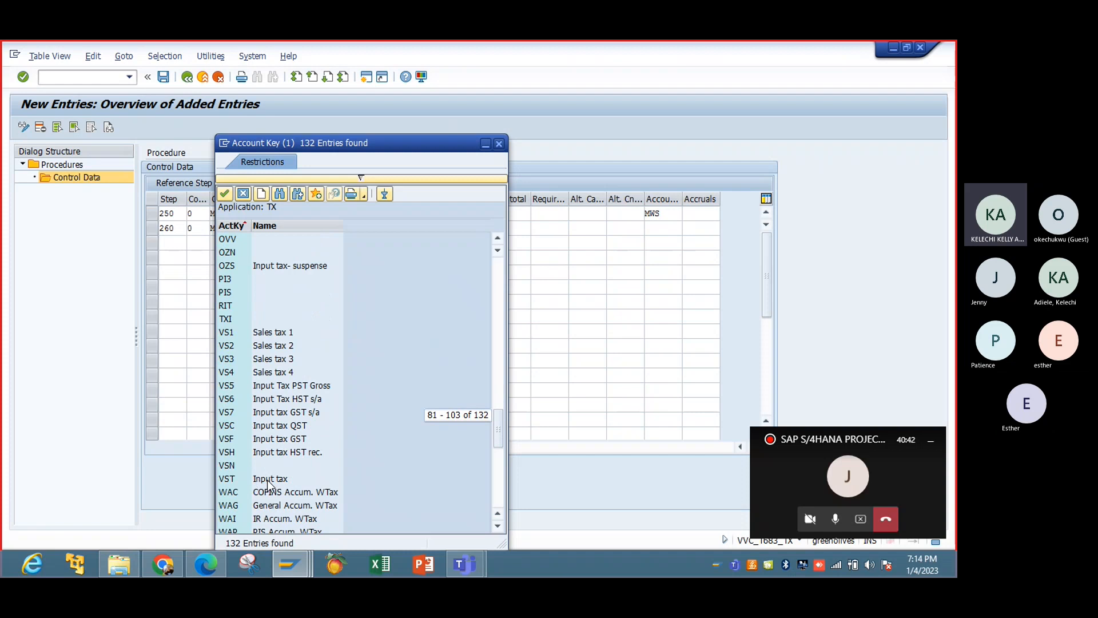
{"action": "double_click", "coordinate": [255, 479]}
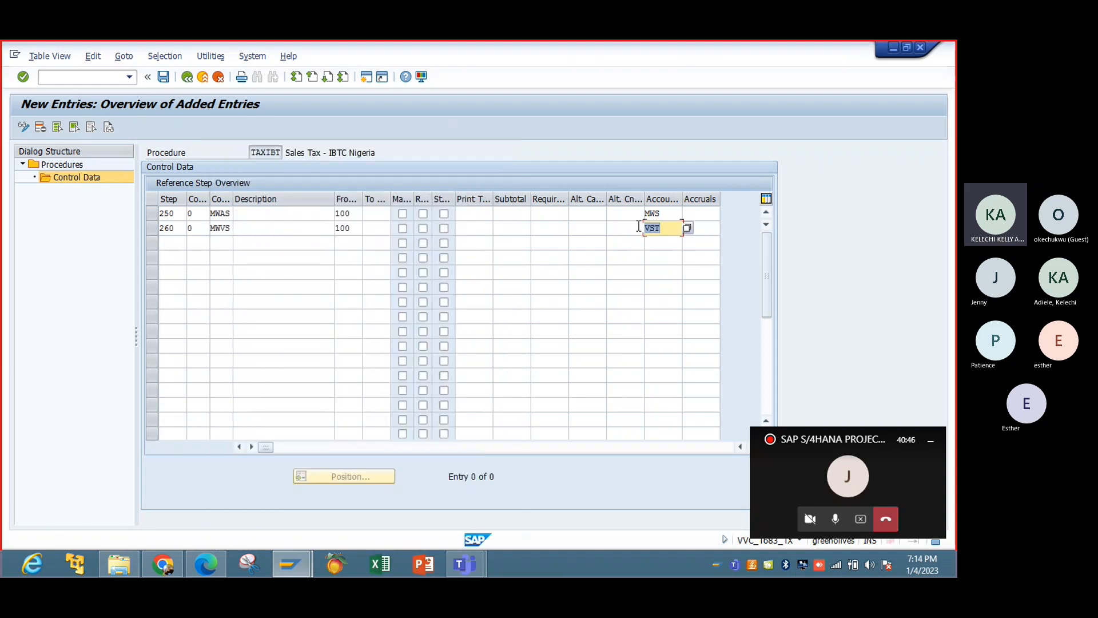
Validate the control data entries for steps 250 and 260 of procedure TAXIBT and save them.
{"action": "left_click", "coordinate": [670, 213]}
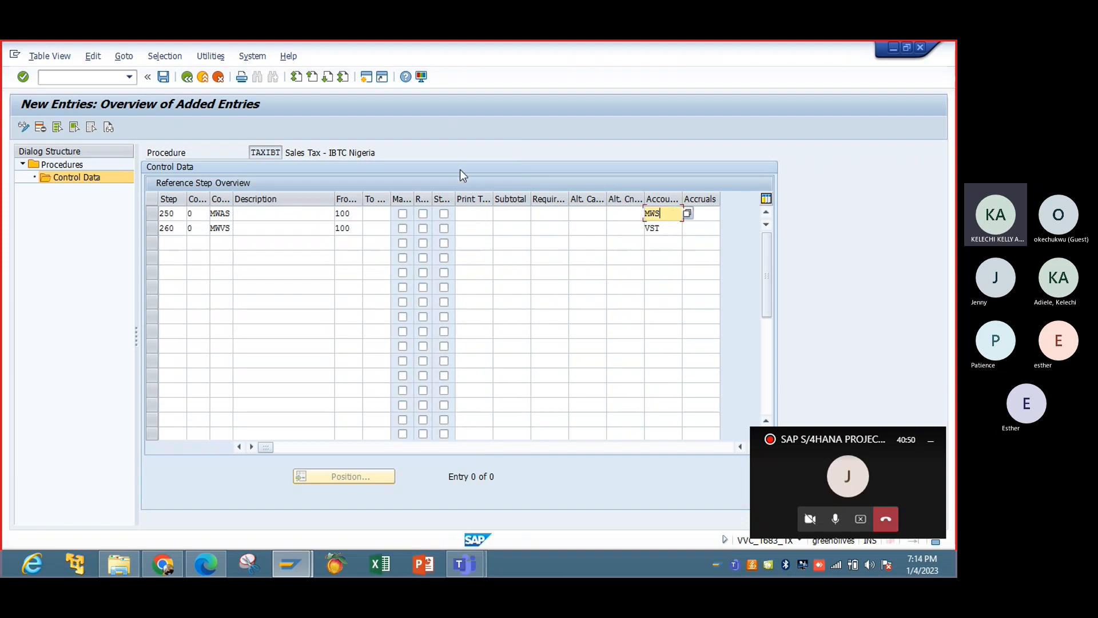
{"action": "key", "text": "Return"}
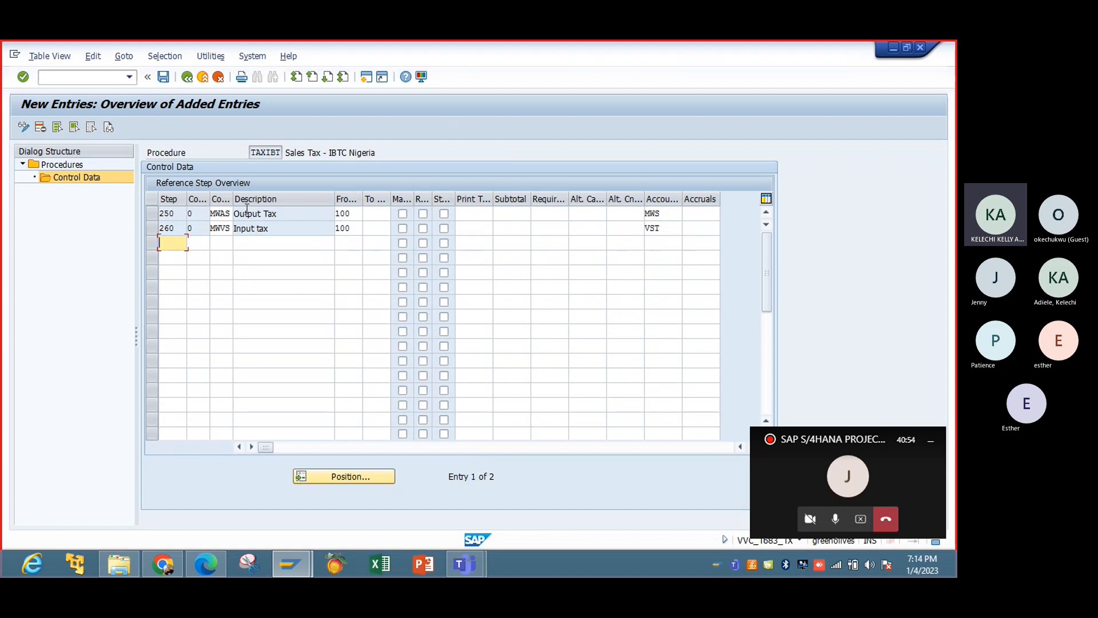
{"action": "left_click", "coordinate": [162, 77]}
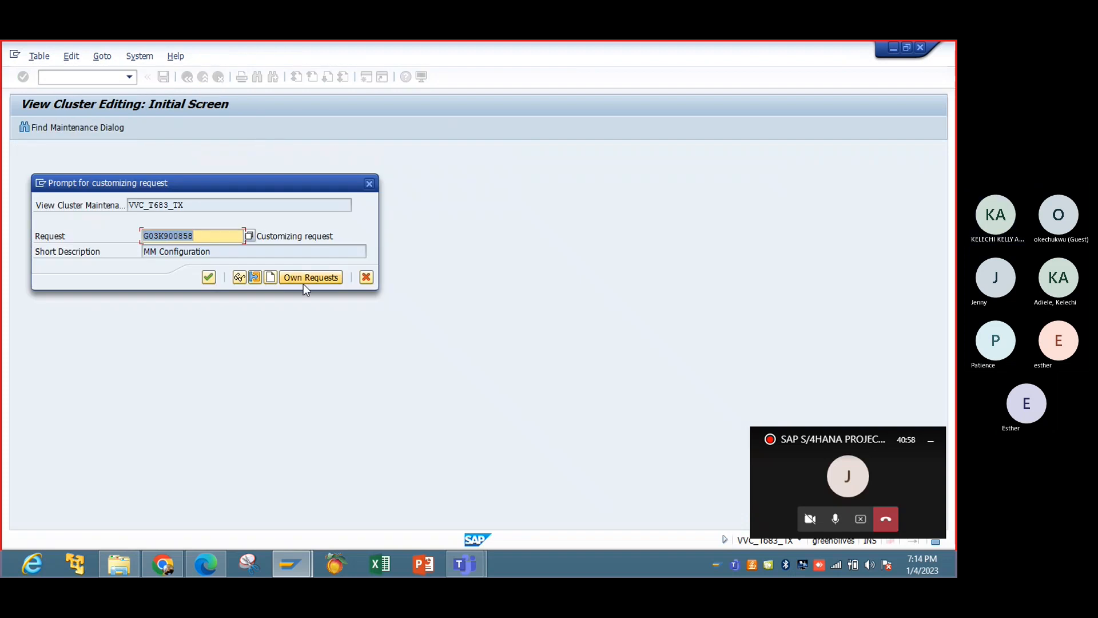
Create a customizing request with the short description Tax Configuration and record the saved entries in it.
{"action": "left_click", "coordinate": [270, 279]}
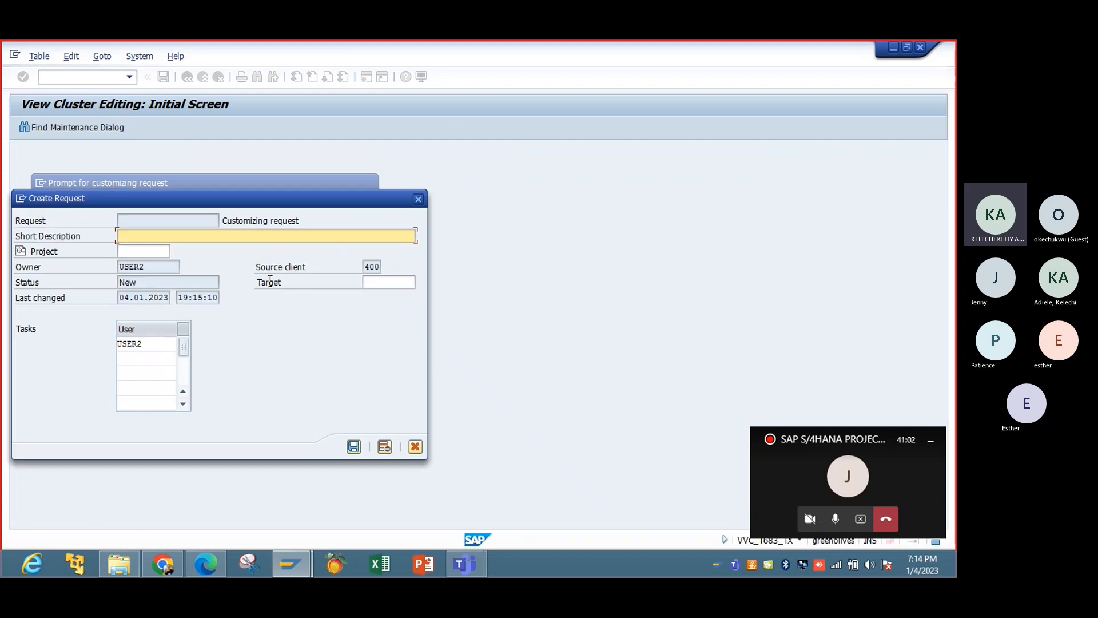
{"action": "type", "text": "TCA"}
{"action": "type", "text": "C"}
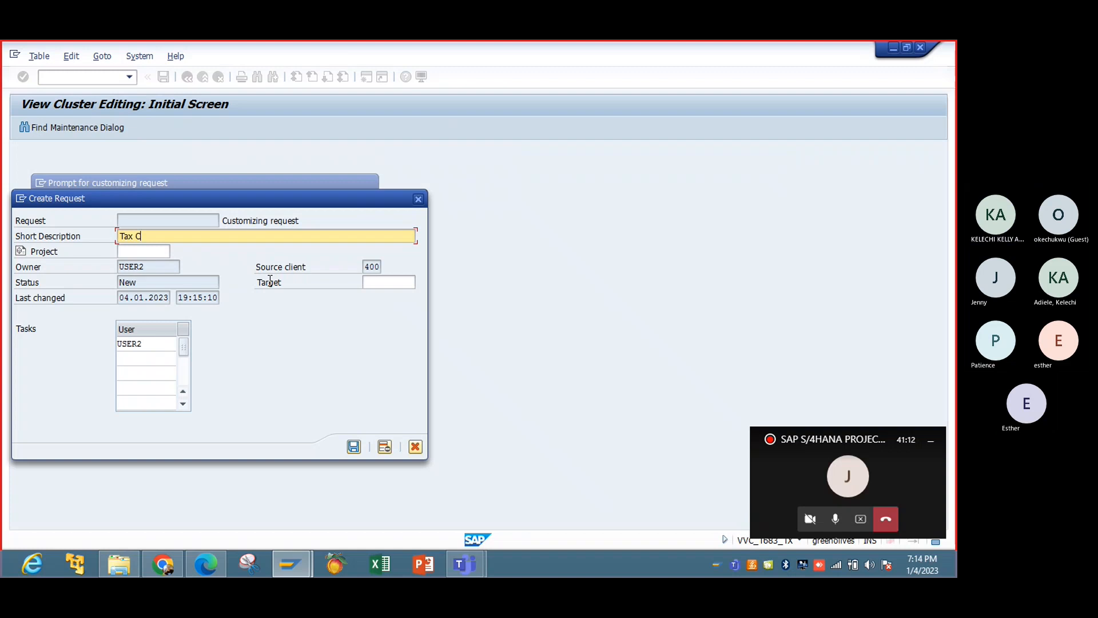
{"action": "type", "text": "onfiguration"}
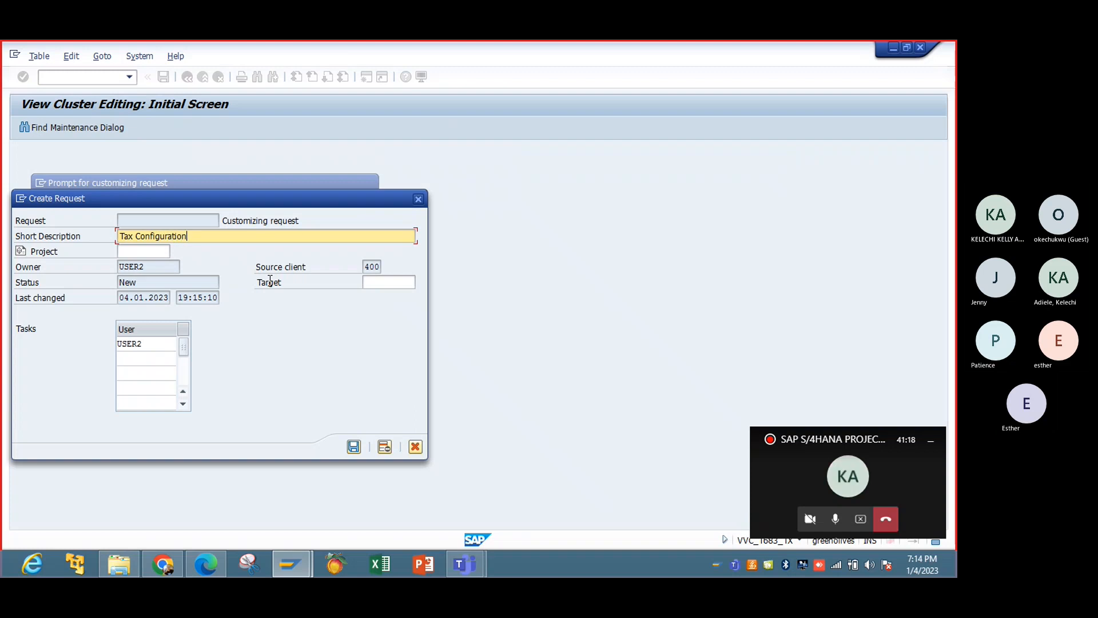
{"action": "left_click", "coordinate": [354, 447]}
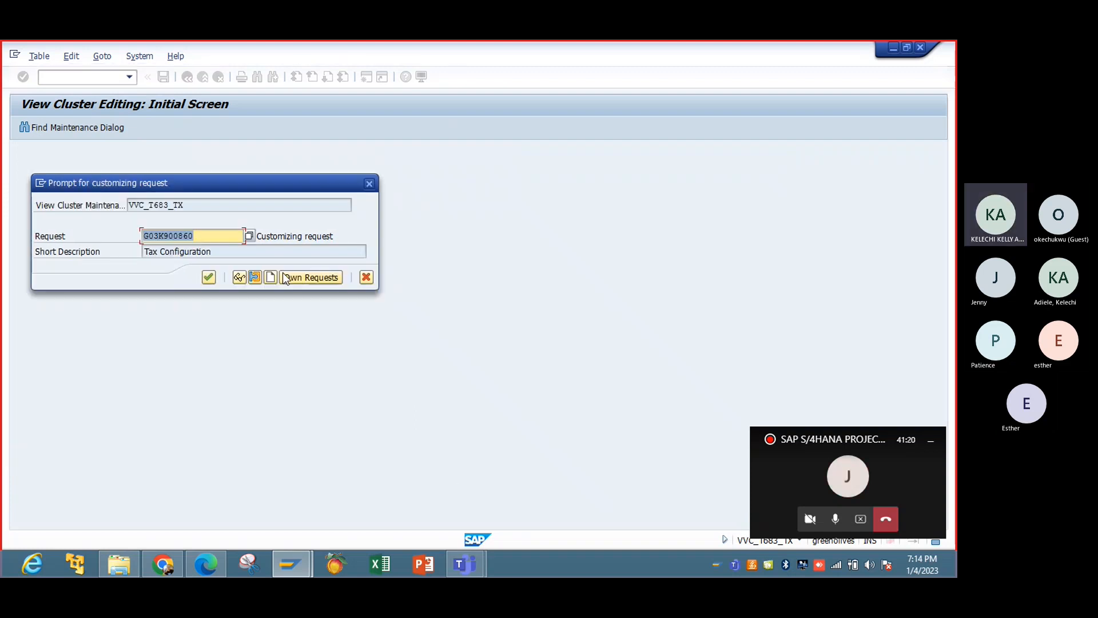
{"action": "left_click", "coordinate": [207, 281]}
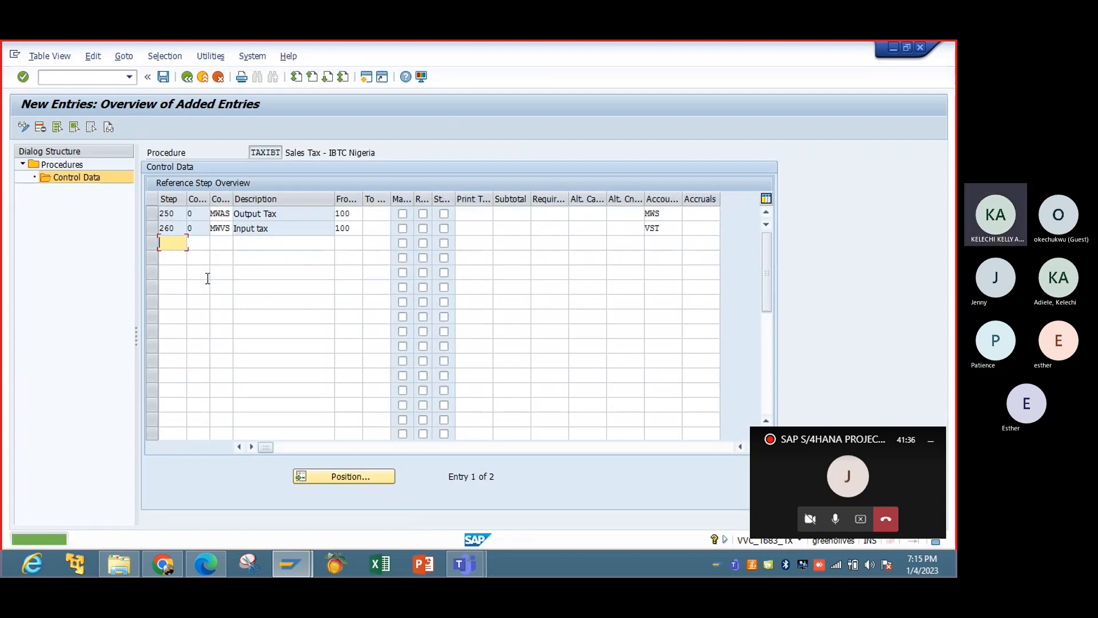
Return from the new entries to the procedures overview, save again, and go back to the activity selection.
{"action": "left_click", "coordinate": [187, 77]}
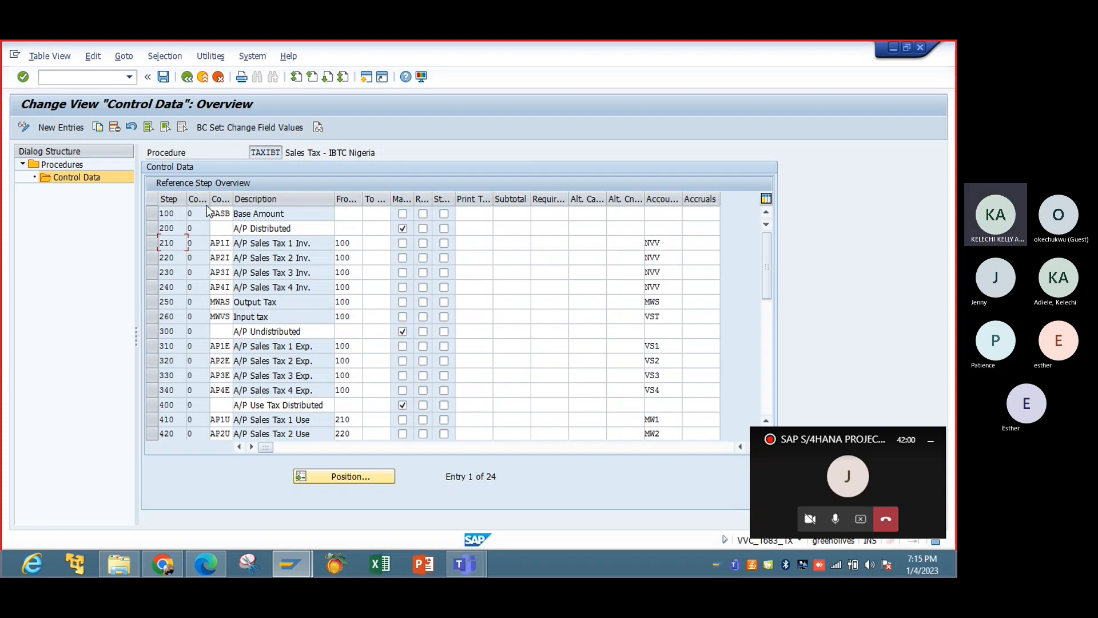
{"action": "left_click", "coordinate": [187, 81]}
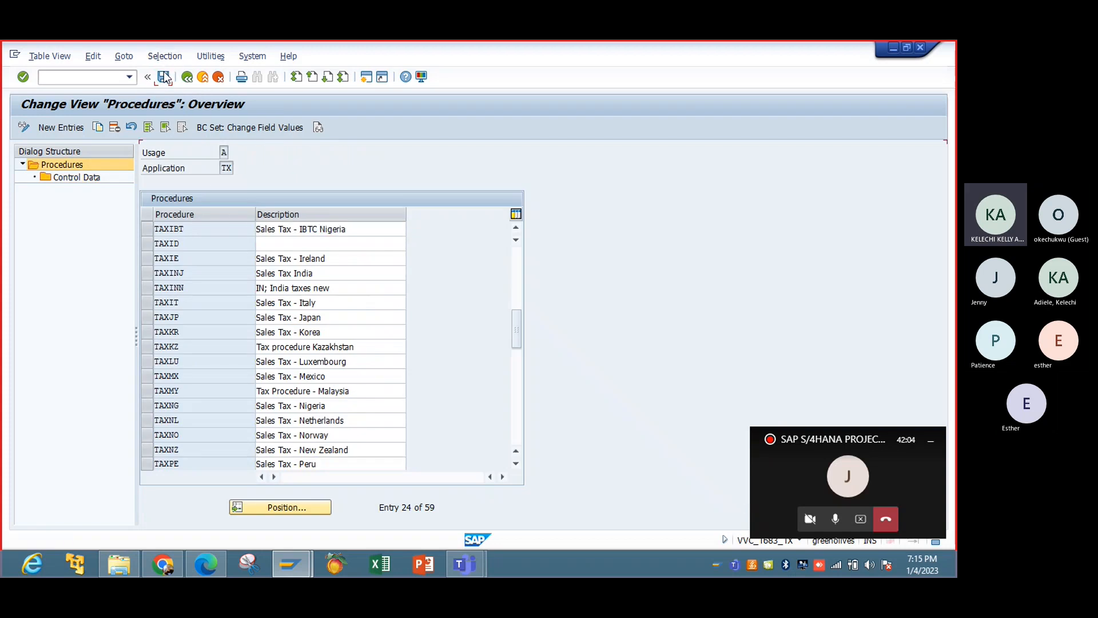
{"action": "left_click", "coordinate": [164, 77]}
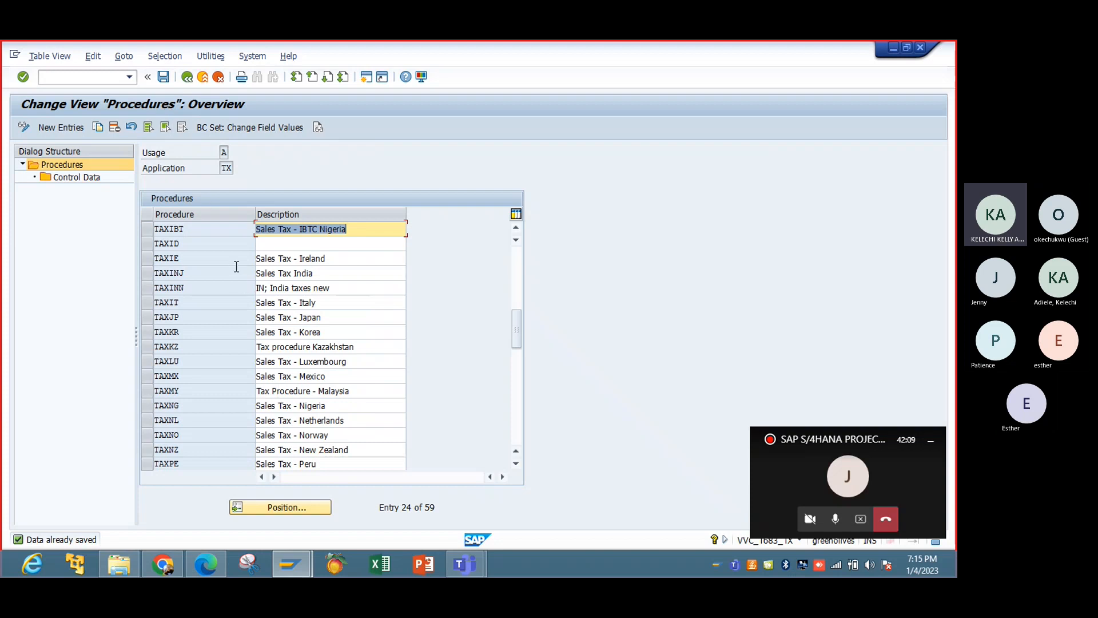
{"action": "left_click", "coordinate": [185, 81]}
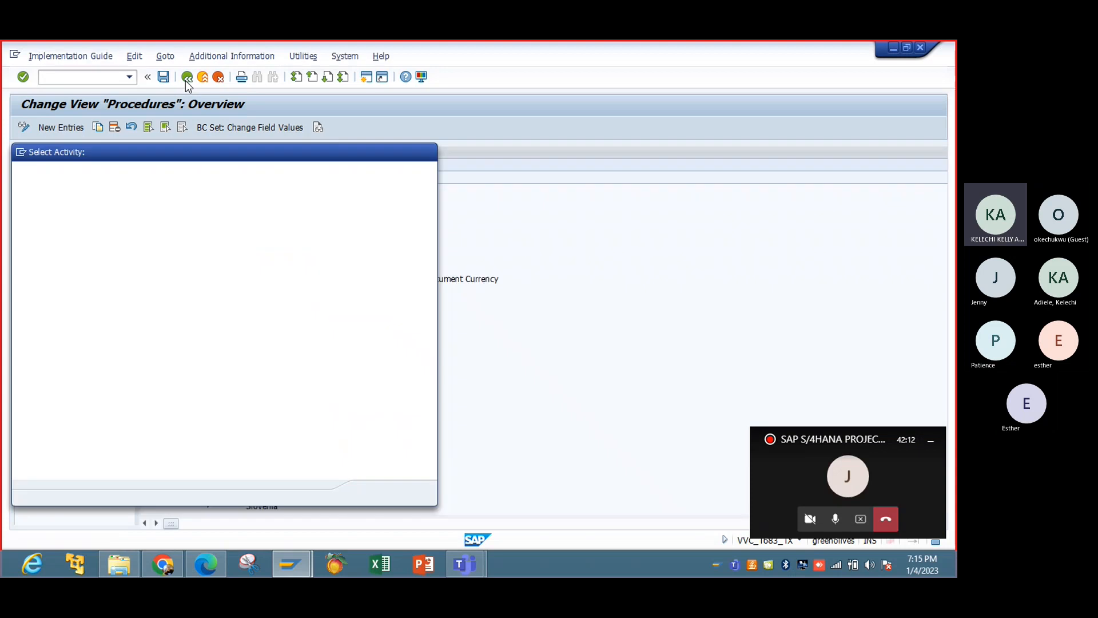
Find the MWVS (Input tax) entry in the condition types overview, then return to the activity selection.
{"action": "double_click", "coordinate": [149, 218]}
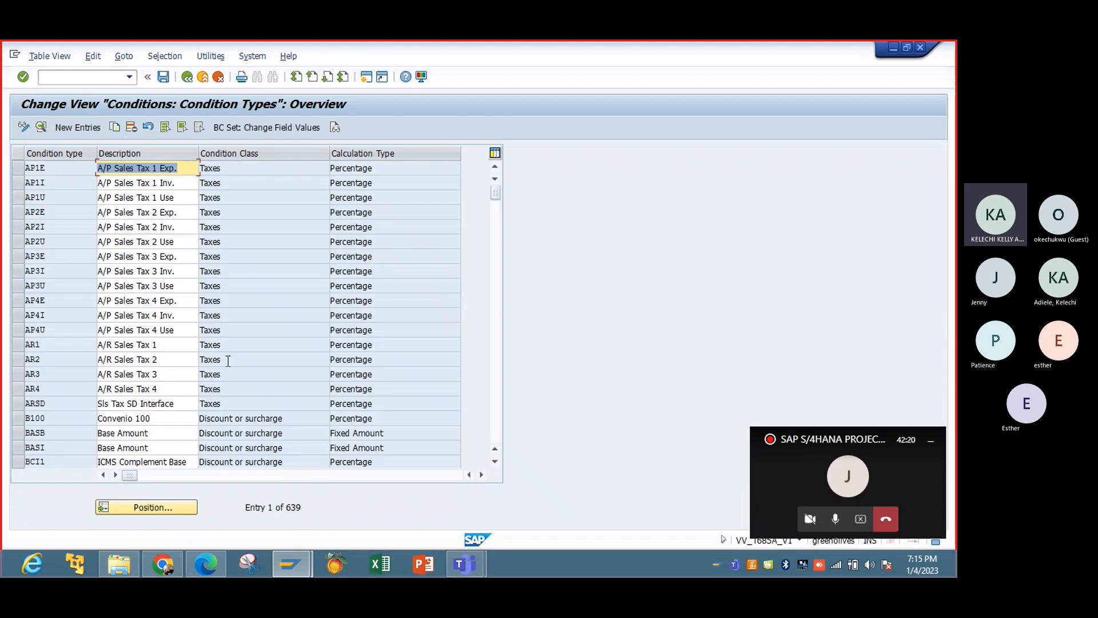
{"action": "left_click", "coordinate": [173, 508]}
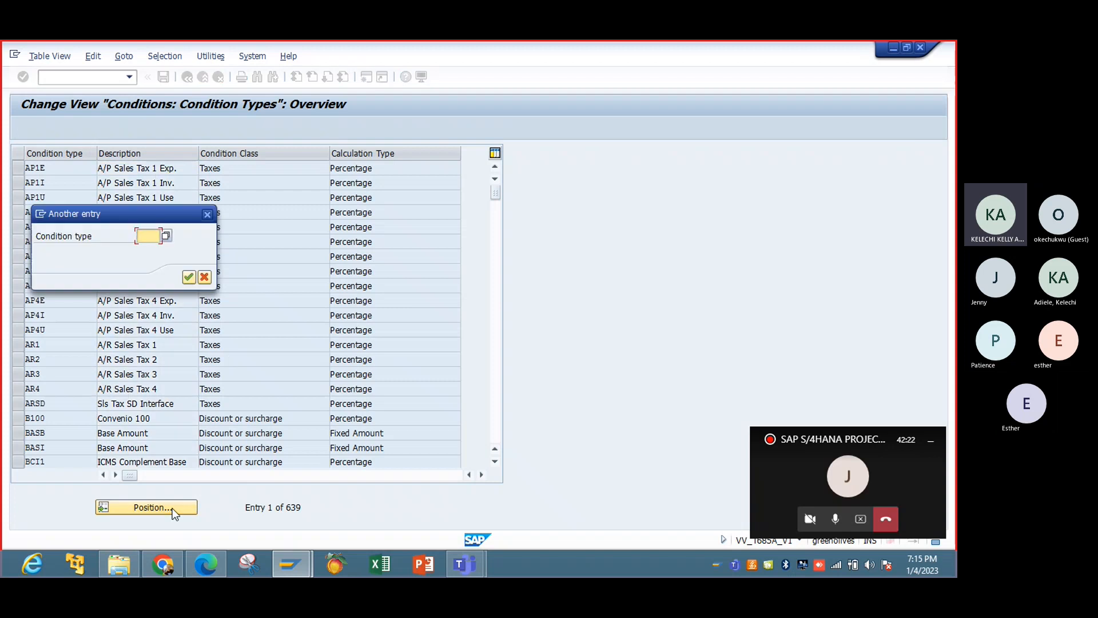
{"action": "type", "text": "mwst"}
{"action": "key", "text": "Return"}
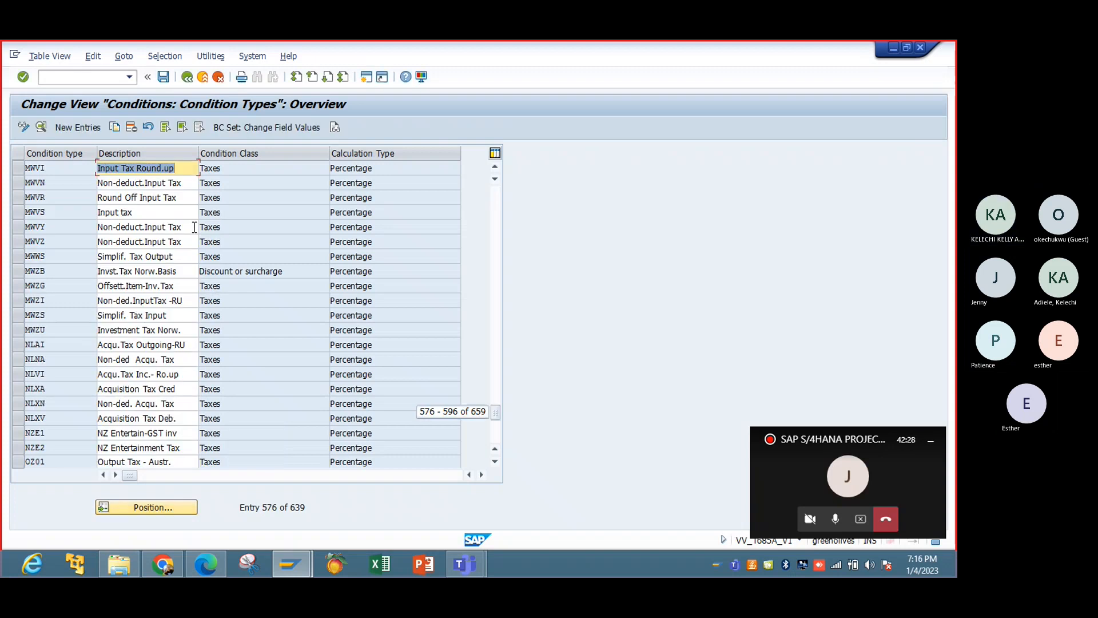
{"action": "left_click", "coordinate": [123, 212]}
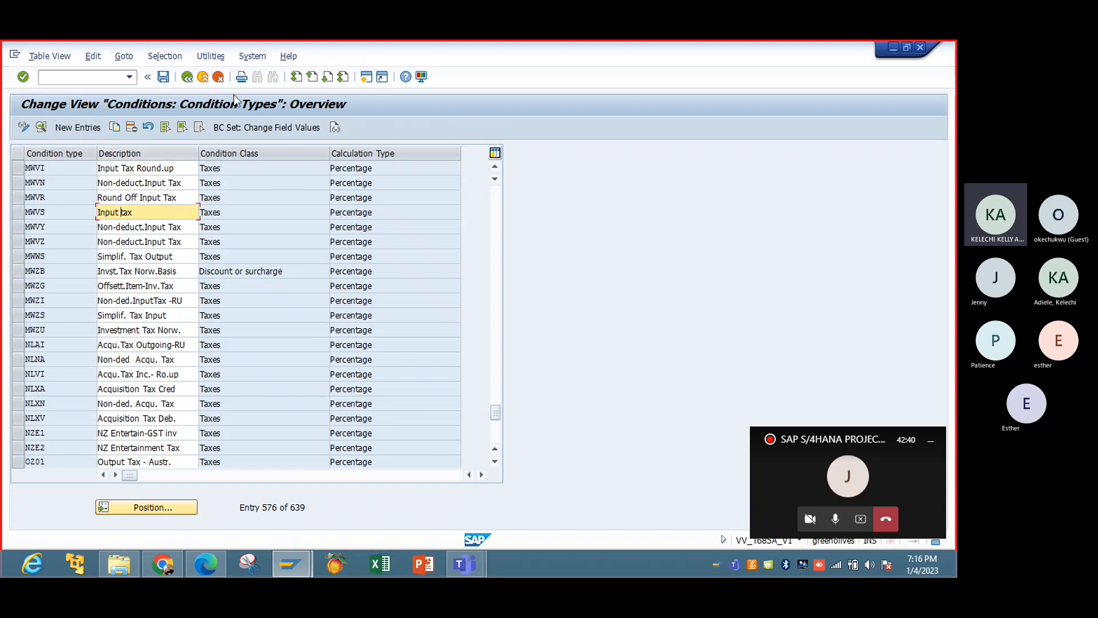
{"action": "left_click", "coordinate": [200, 78]}
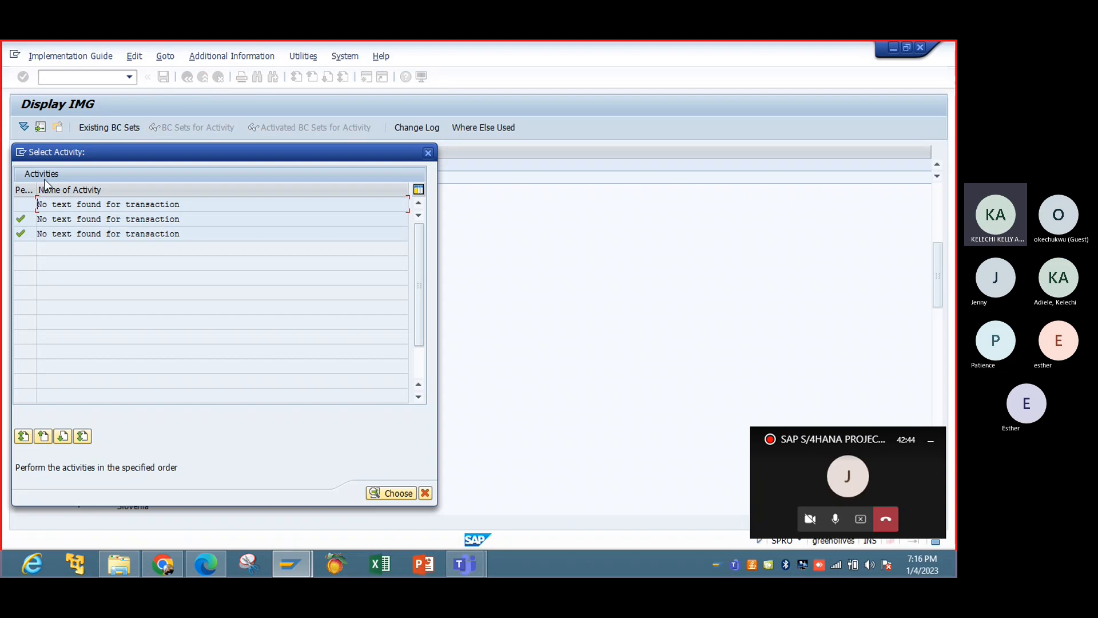
Open the access sequences activity, accepting the cross-client notice, look through the list down to MWST and USTX, and leave it.
{"action": "double_click", "coordinate": [134, 204]}
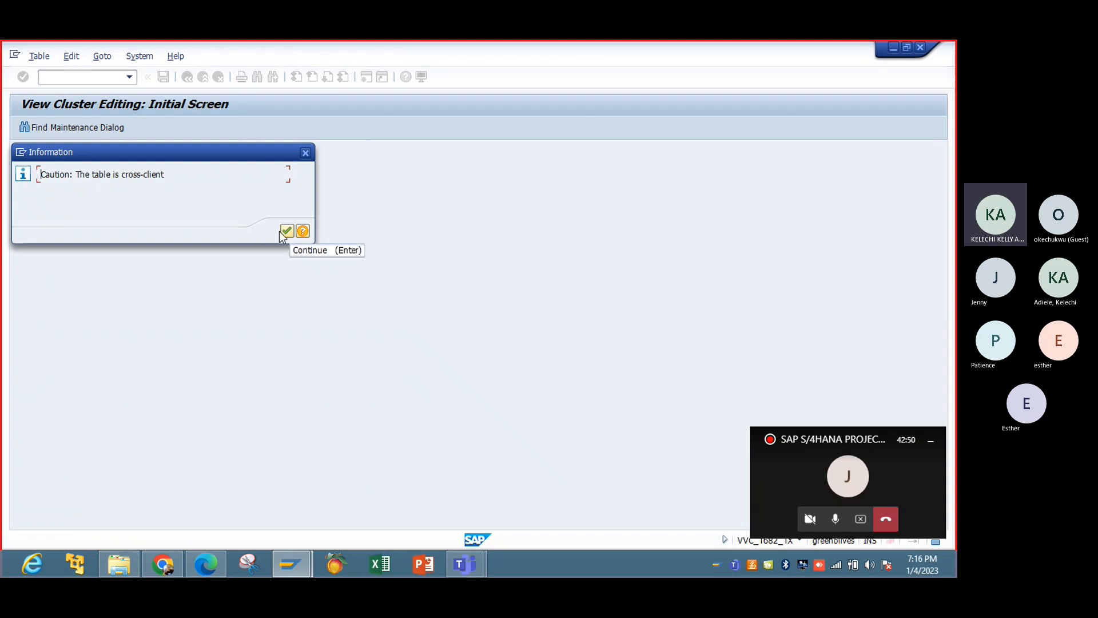
{"action": "left_click", "coordinate": [286, 232]}
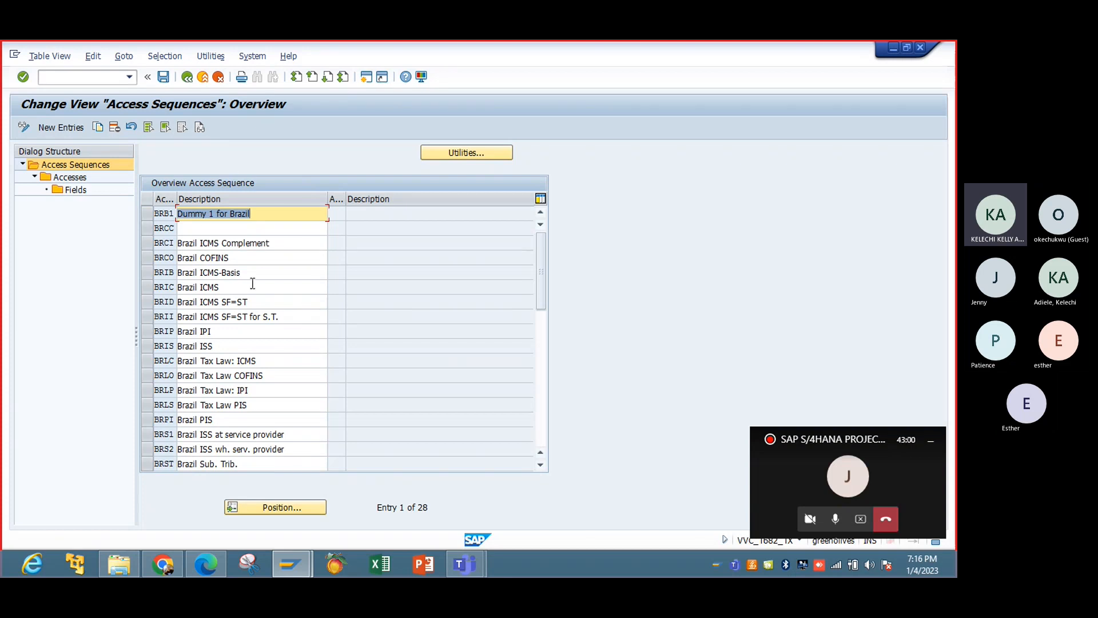
{"action": "left_click_drag", "start_coordinate": [540, 286], "coordinate": [536, 394]}
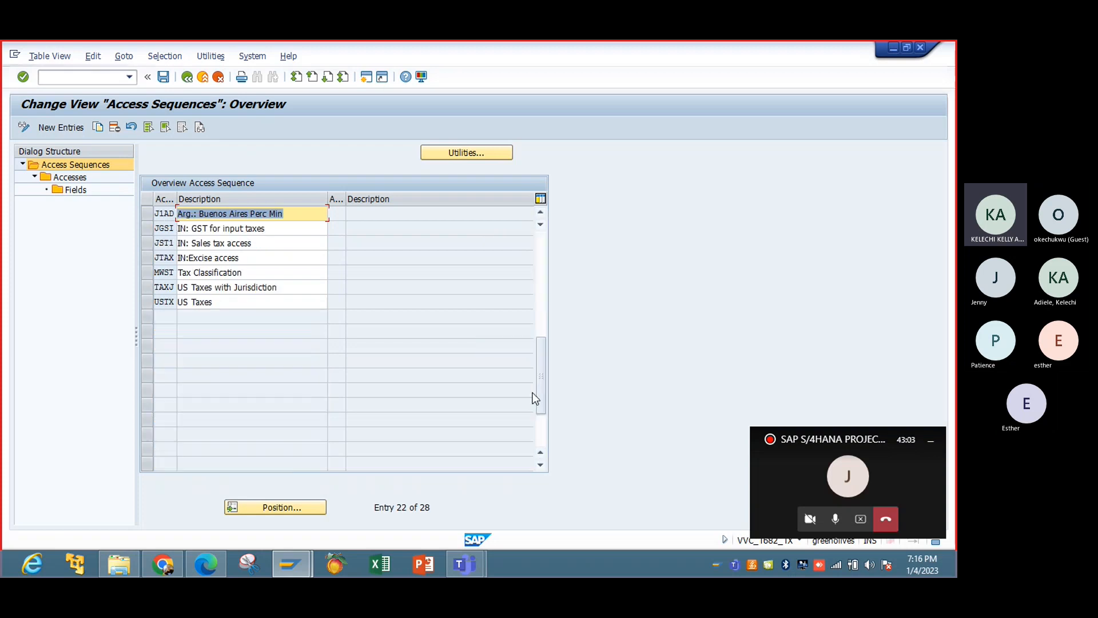
{"action": "left_click", "coordinate": [540, 287]}
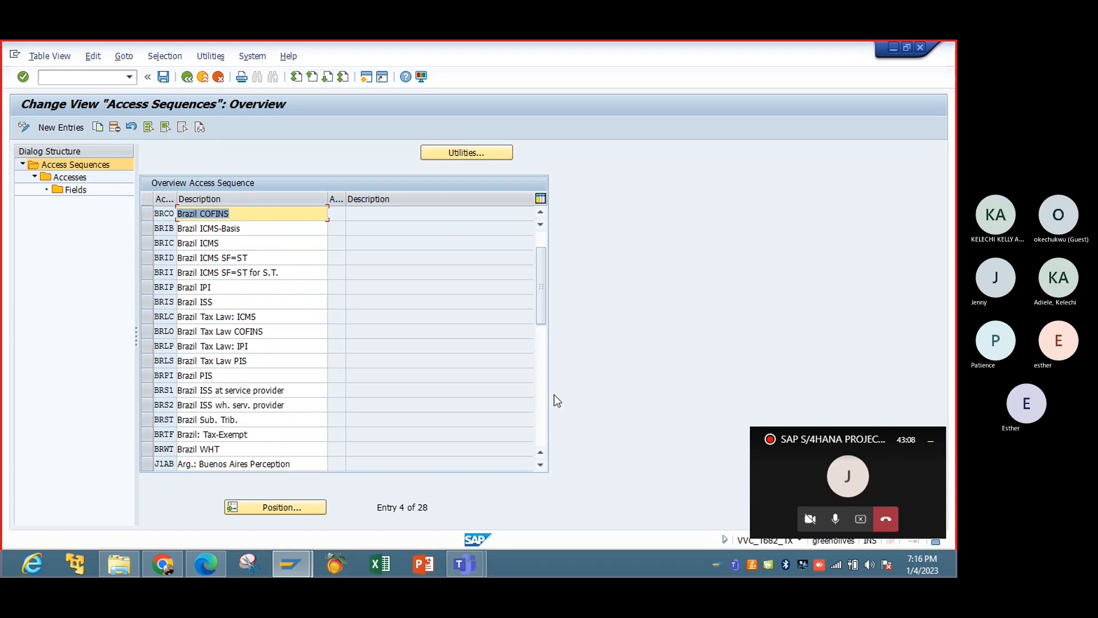
{"action": "left_click", "coordinate": [540, 406]}
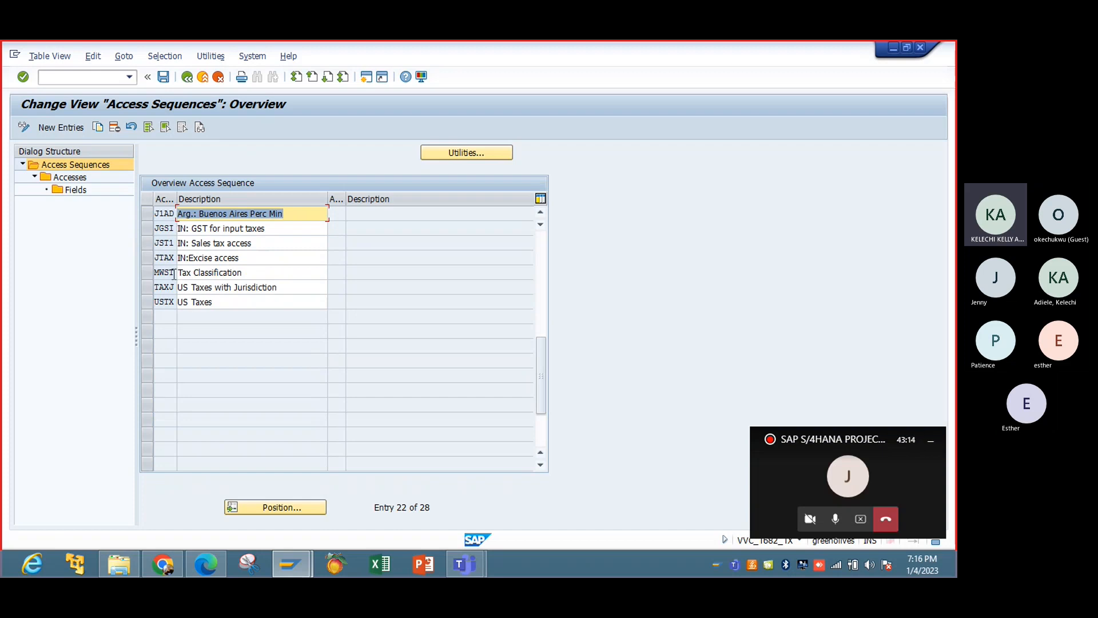
{"action": "left_click", "coordinate": [187, 76]}
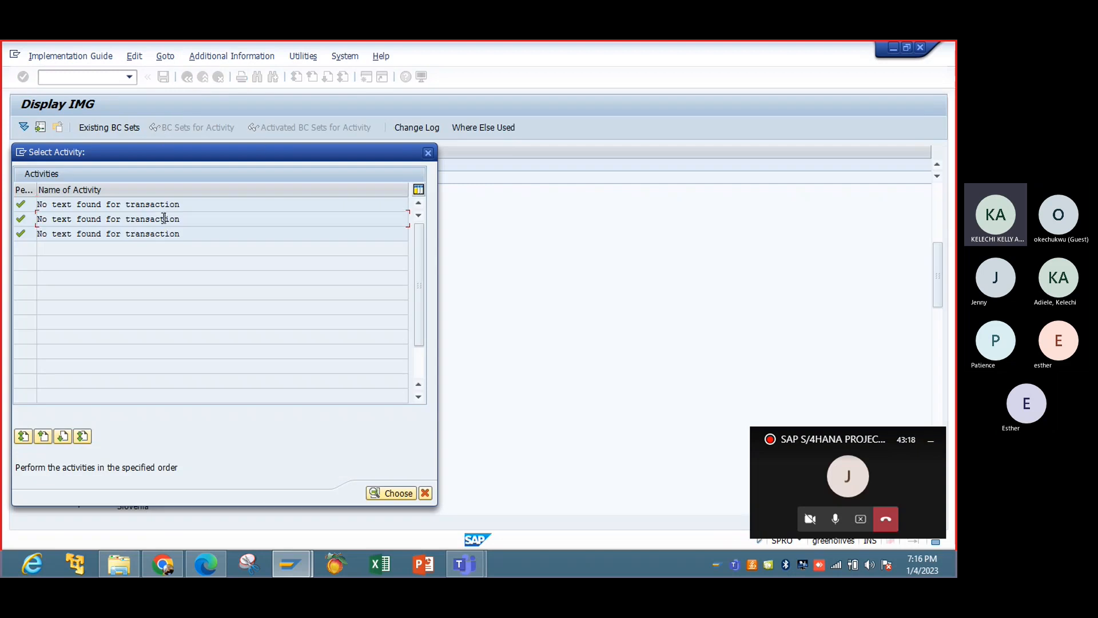
Position the condition types overview at mwst and open the details of MWVS (Input tax) to check its access sequence.
{"action": "double_click", "coordinate": [166, 218]}
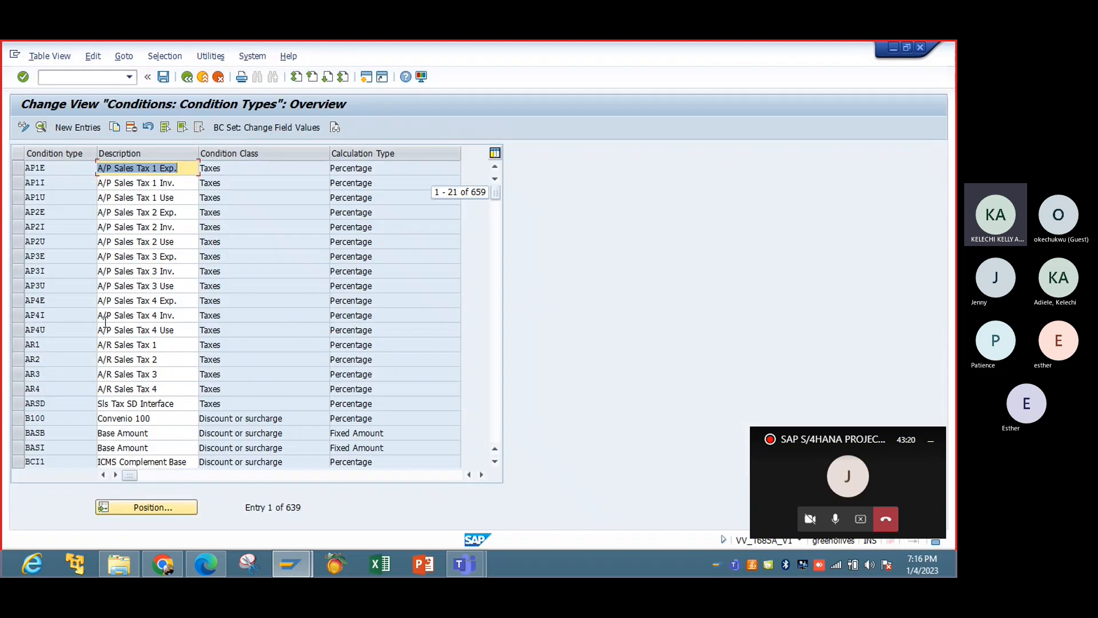
{"action": "left_click", "coordinate": [146, 507]}
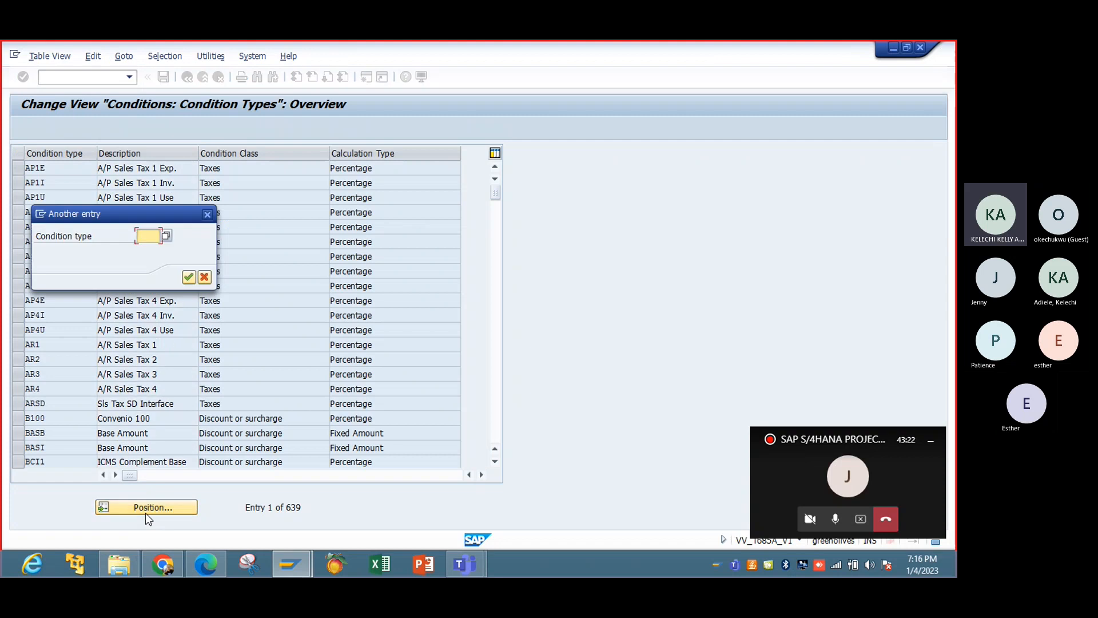
{"action": "type", "text": "mw"}
{"action": "key", "text": "BackSpace"}
{"action": "key", "text": "BackSpace"}
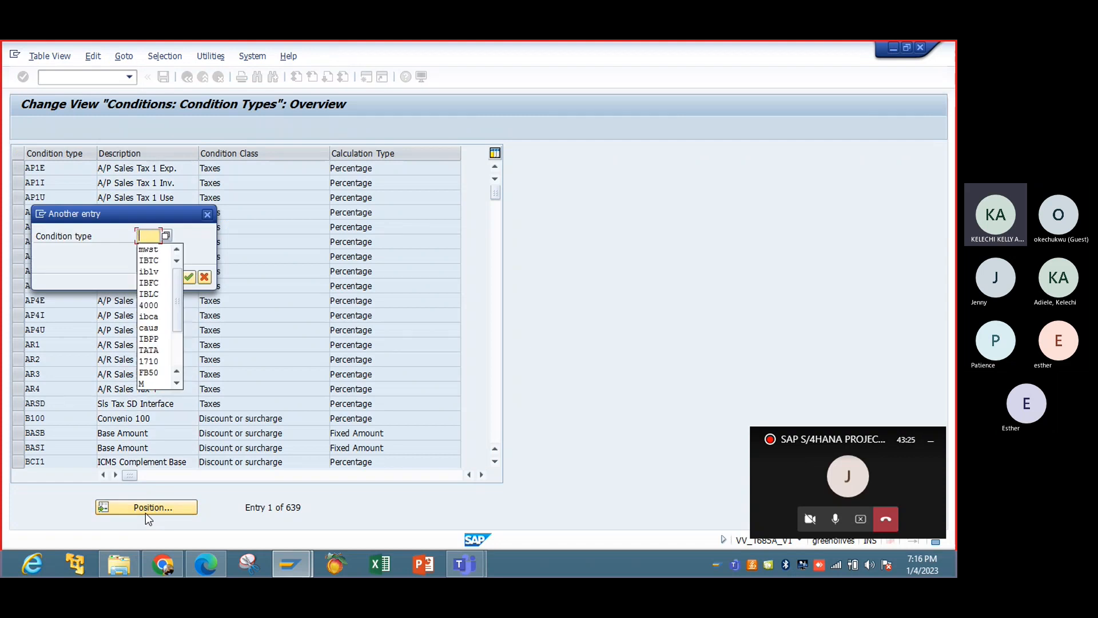
{"action": "left_click", "coordinate": [150, 249]}
{"action": "left_click", "coordinate": [189, 278]}
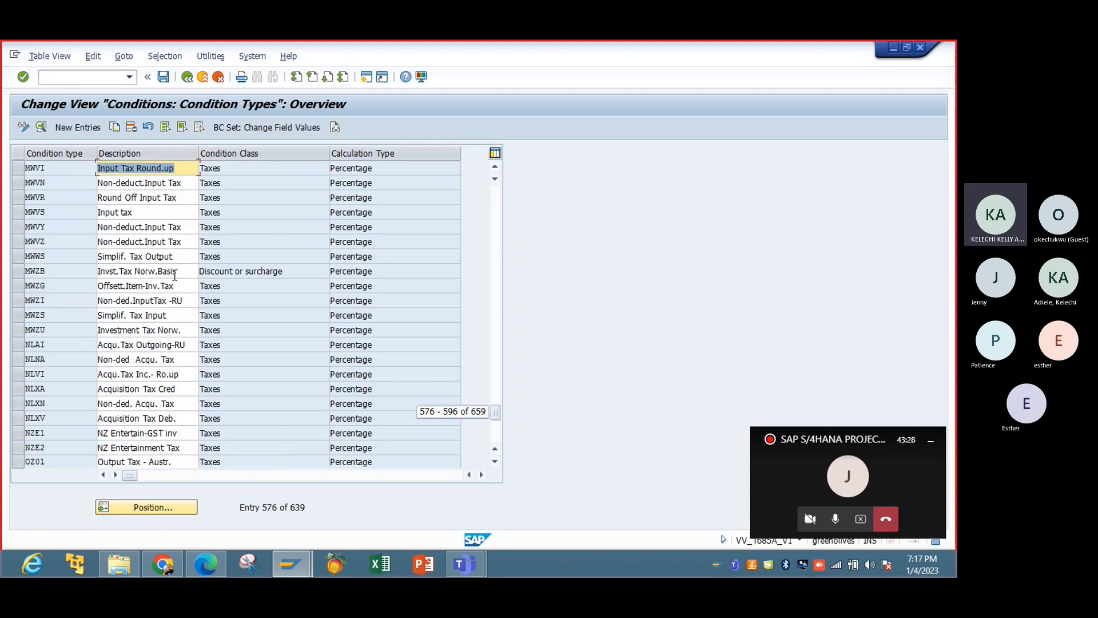
{"action": "double_click", "coordinate": [124, 215]}
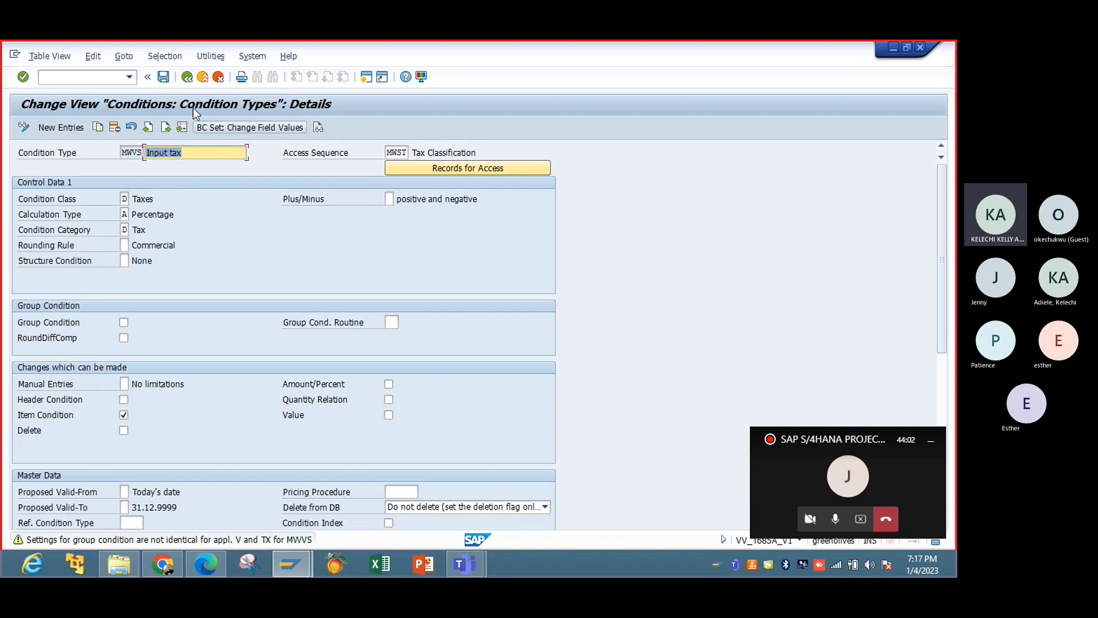
Leave the MWVS details and the procedures overview, and close the activity selection to return to the IMG structure.
{"action": "left_click", "coordinate": [188, 78]}
{"action": "left_click", "coordinate": [188, 78]}
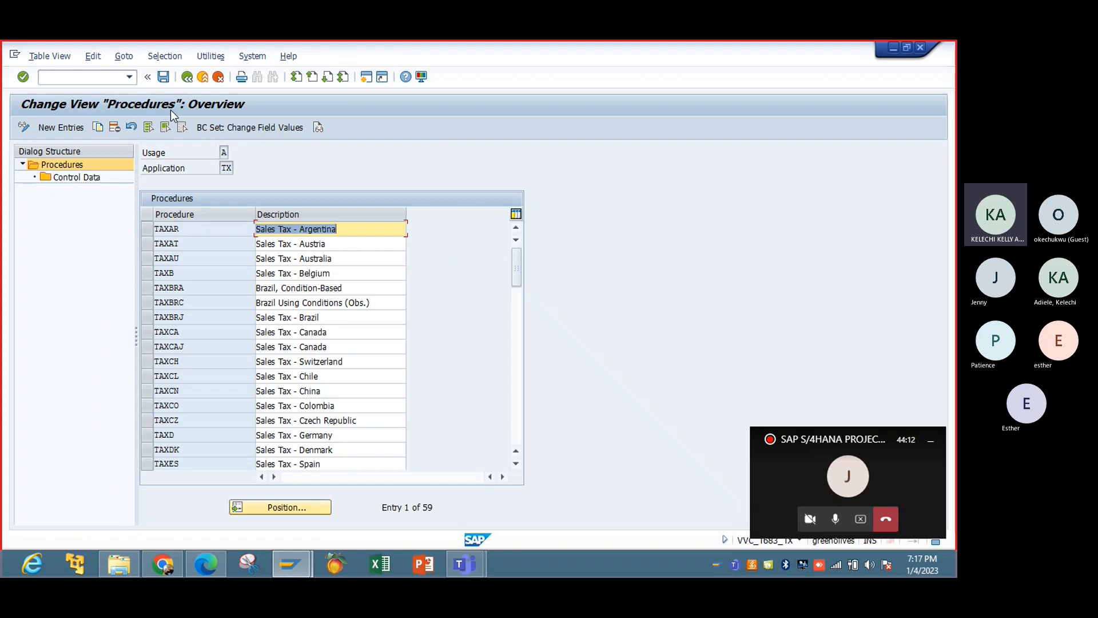
{"action": "left_click", "coordinate": [187, 77]}
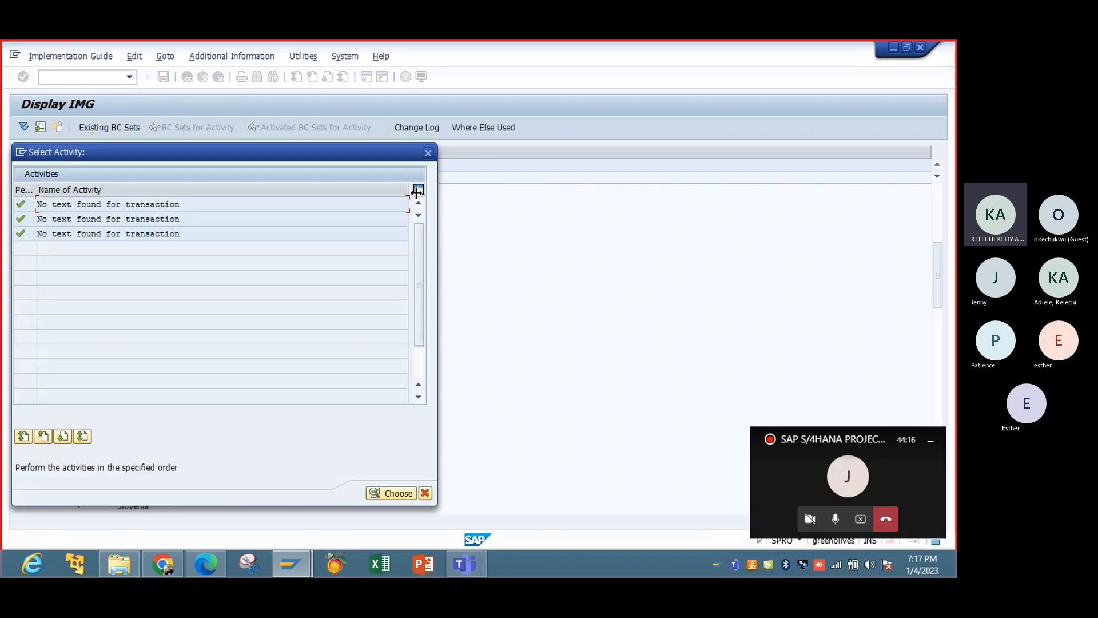
{"action": "left_click", "coordinate": [432, 155]}
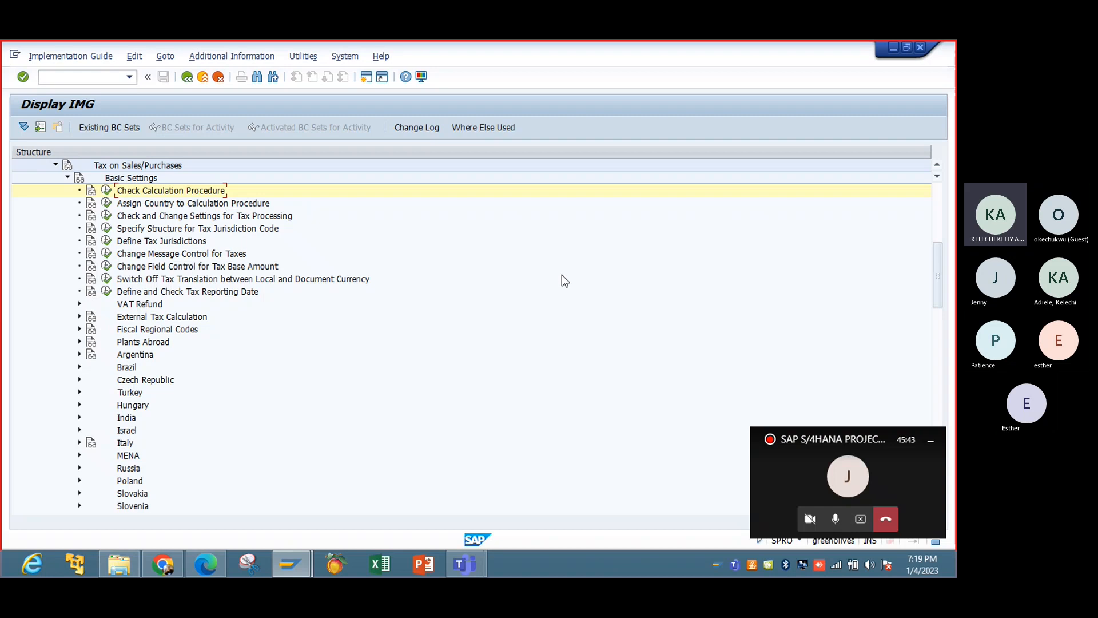
Open the Assign Country to Calculation Procedure activity and position the country list at us.
{"action": "scroll", "coordinate": [938, 170], "scroll_direction": "up", "scroll_amount": 4}
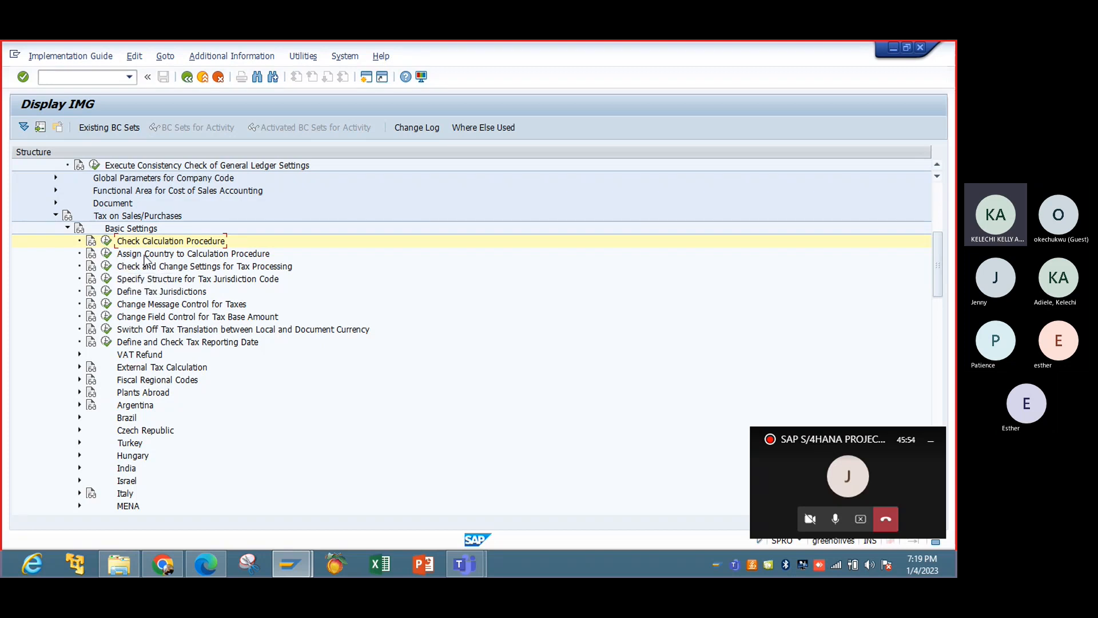
{"action": "left_click", "coordinate": [109, 255]}
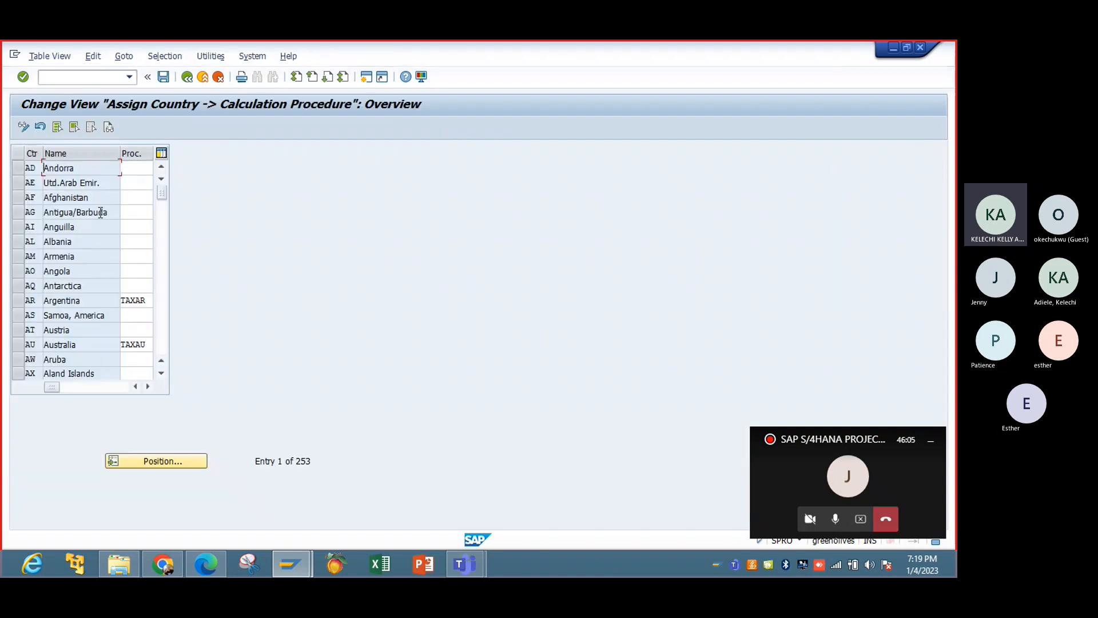
{"action": "left_click", "coordinate": [171, 460]}
{"action": "type", "text": "us"}
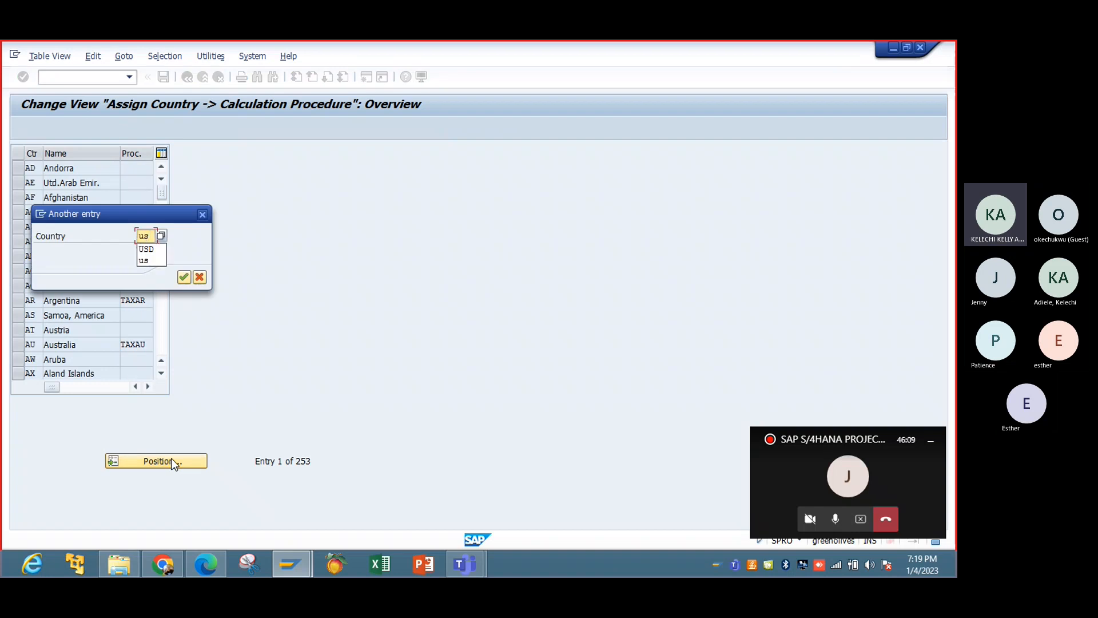
{"action": "key", "text": "Return"}
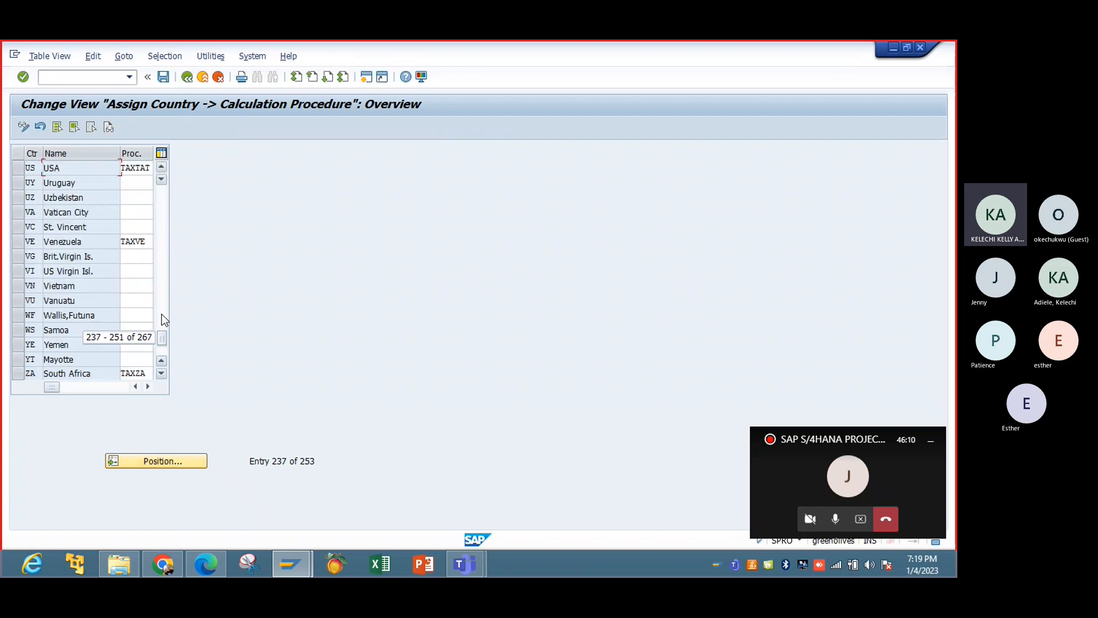
Replace the calculation procedure assigned to USA with TAXIBT, chosen from the list of possible procedures.
{"action": "left_click", "coordinate": [152, 168]}
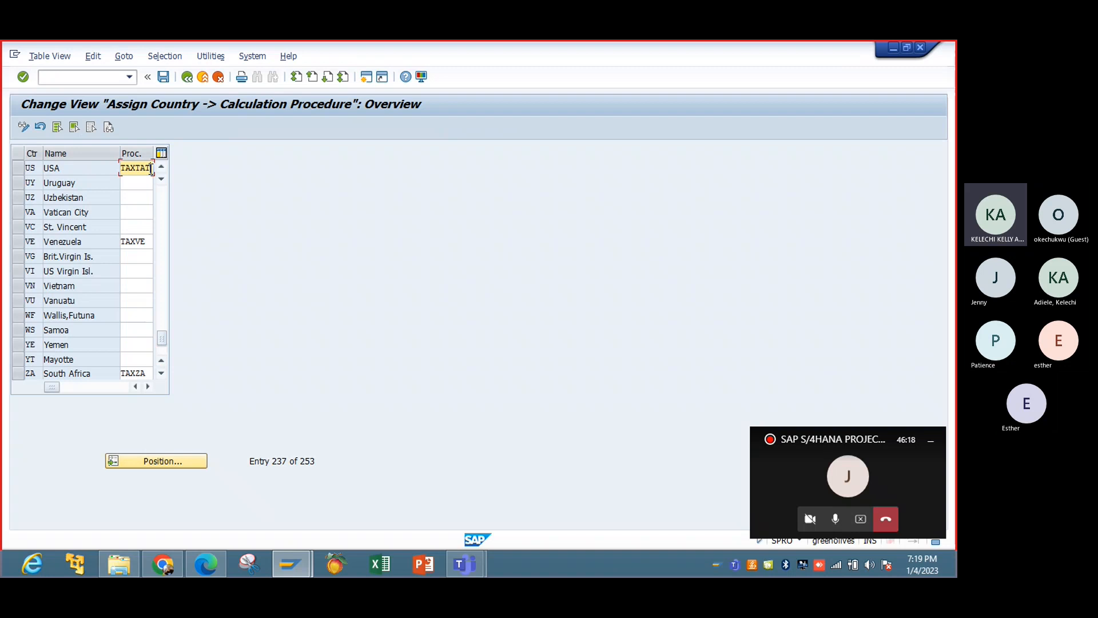
{"action": "key", "text": "BackSpace"}
{"action": "key", "text": "BackSpace"}
{"action": "key", "text": "BackSpace"}
{"action": "key", "text": "BackSpace"}
{"action": "key", "text": "BackSpace"}
{"action": "key", "text": "BackSpace"}
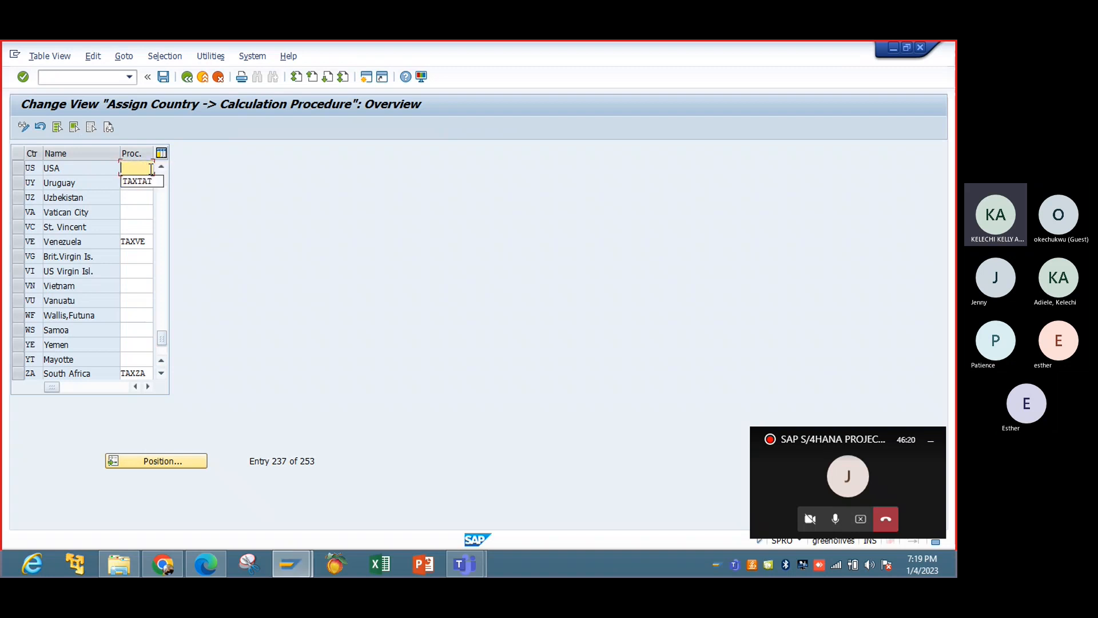
{"action": "left_click", "coordinate": [151, 169]}
{"action": "left_click", "coordinate": [148, 387]}
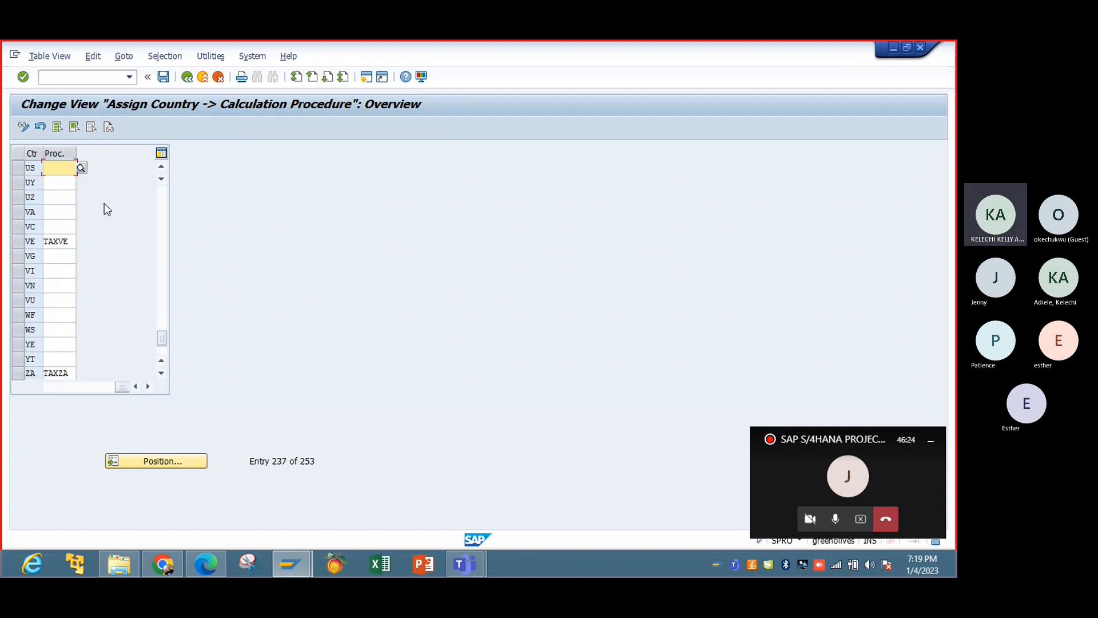
{"action": "left_click", "coordinate": [84, 172]}
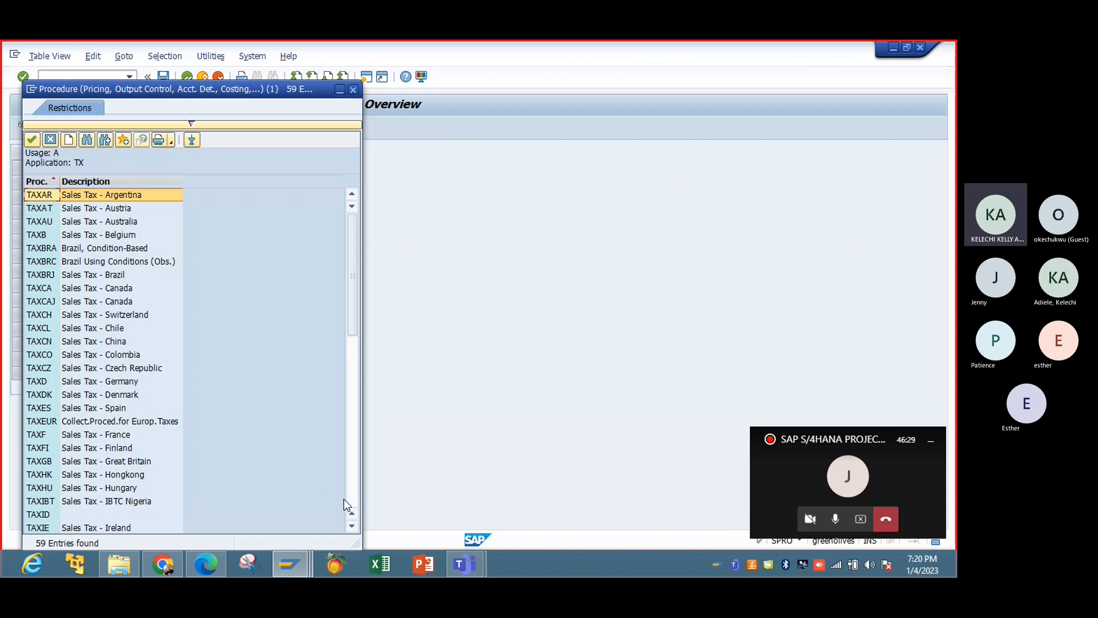
{"action": "double_click", "coordinate": [88, 497]}
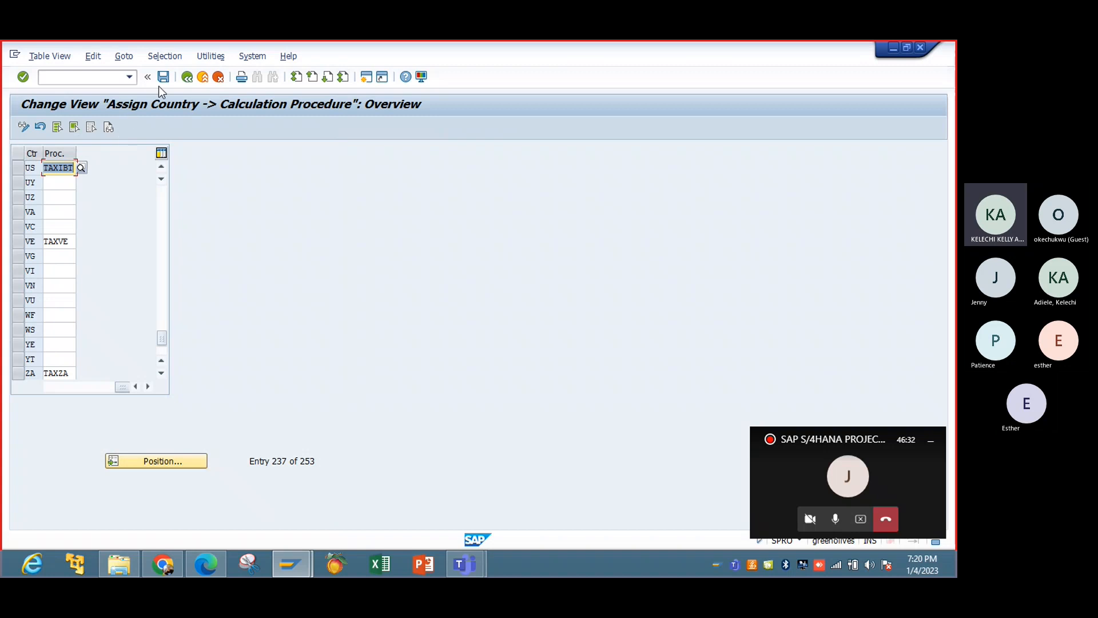
{"action": "left_click_drag", "start_coordinate": [123, 386], "coordinate": [51, 387]}
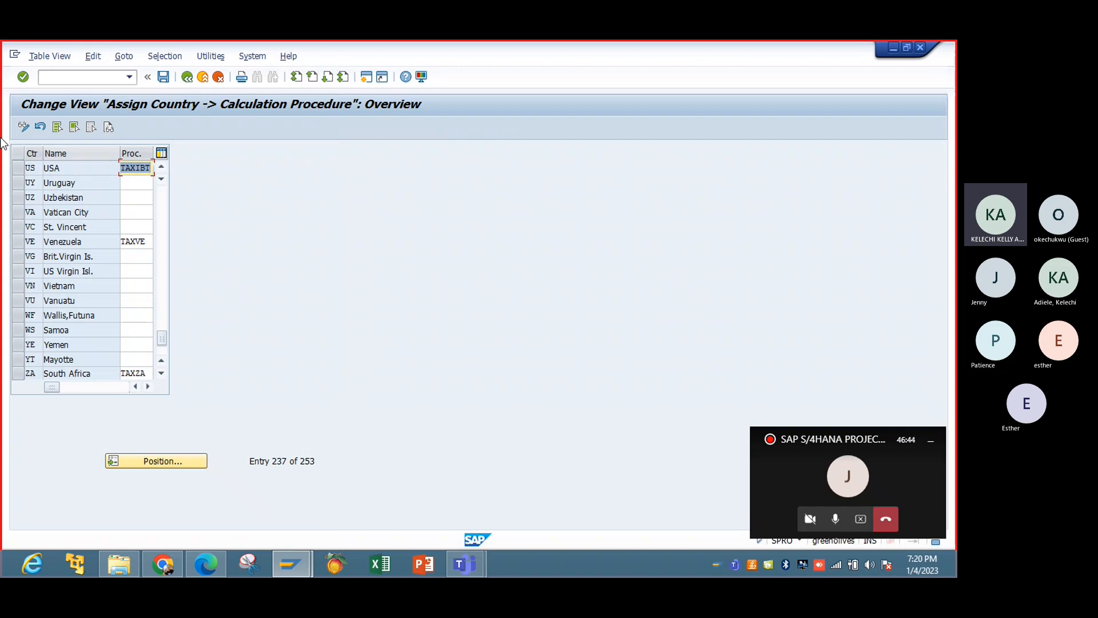
Save the country assignment in the Tax Configuration customizing request and return to the IMG structure.
{"action": "left_click", "coordinate": [163, 76]}
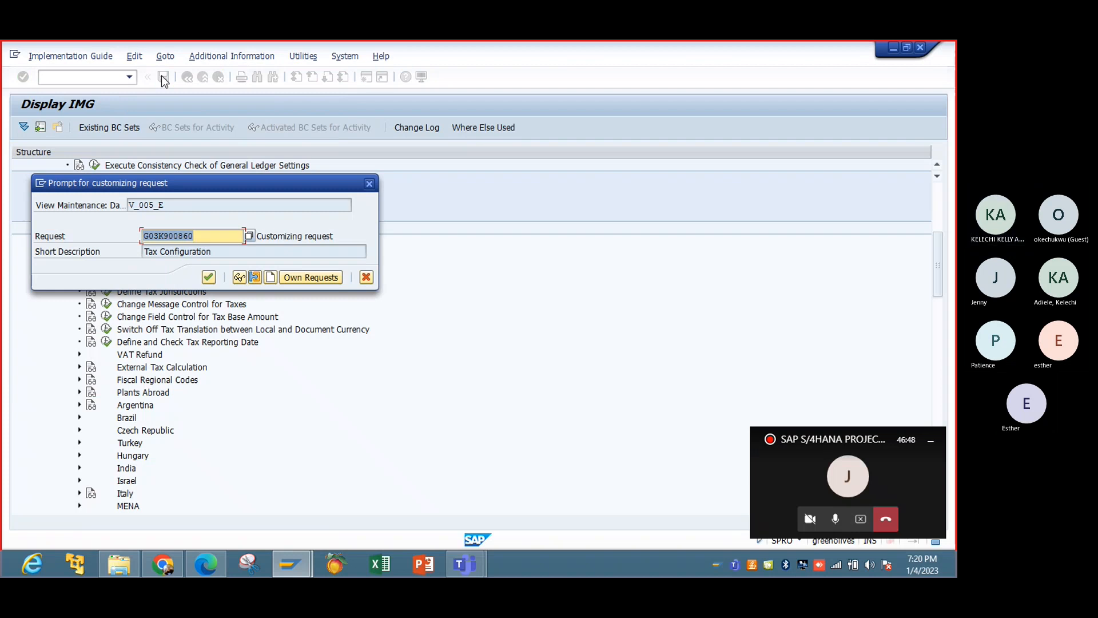
{"action": "left_click", "coordinate": [210, 277]}
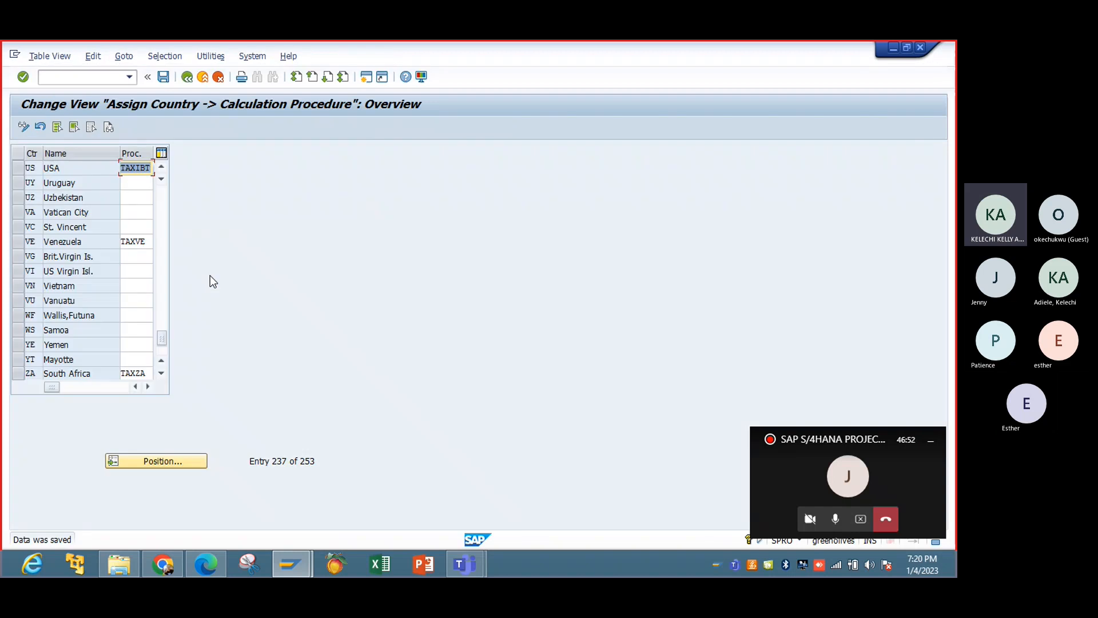
{"action": "left_click", "coordinate": [187, 77]}
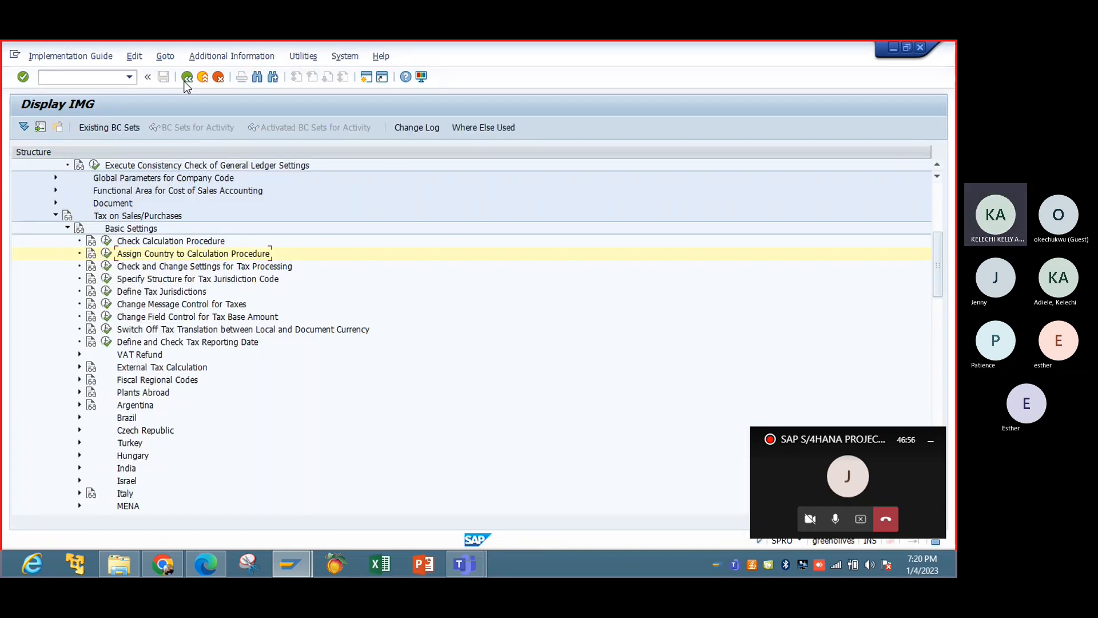
Open the Check and Change Settings for Tax Processing activity and look through the process list down to MWS (Output tax).
{"action": "left_click", "coordinate": [106, 265]}
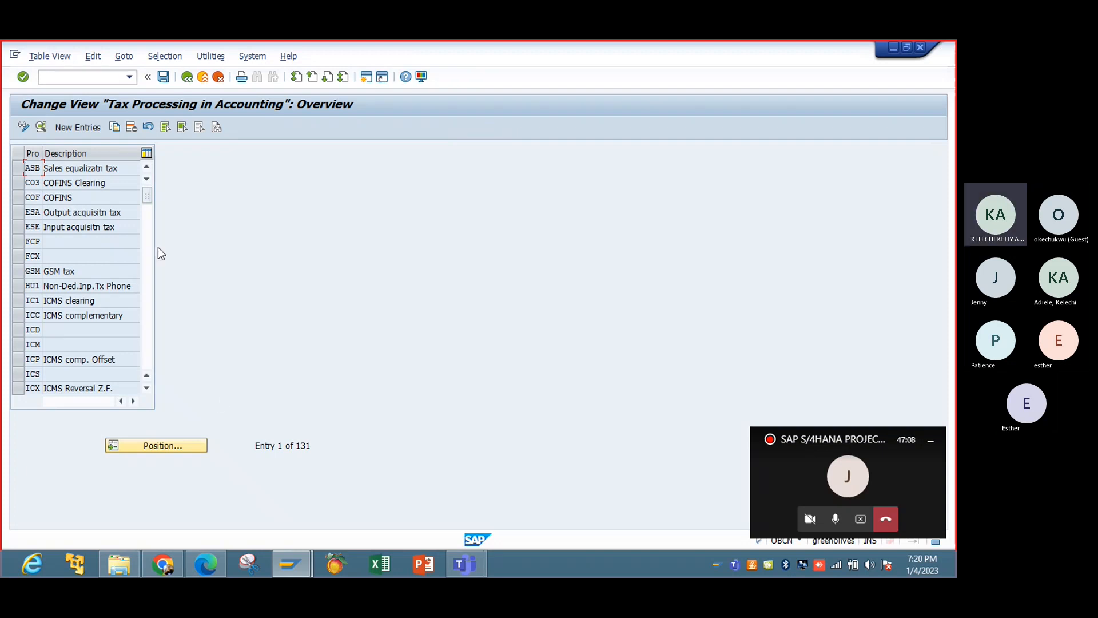
{"action": "left_click", "coordinate": [148, 331]}
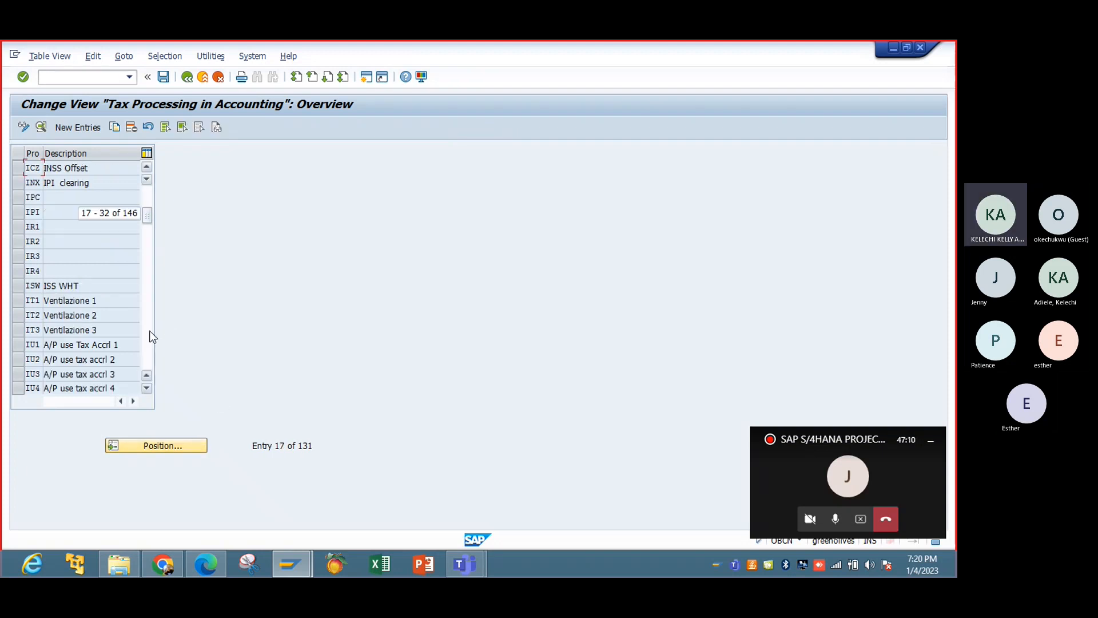
{"action": "left_click", "coordinate": [150, 331]}
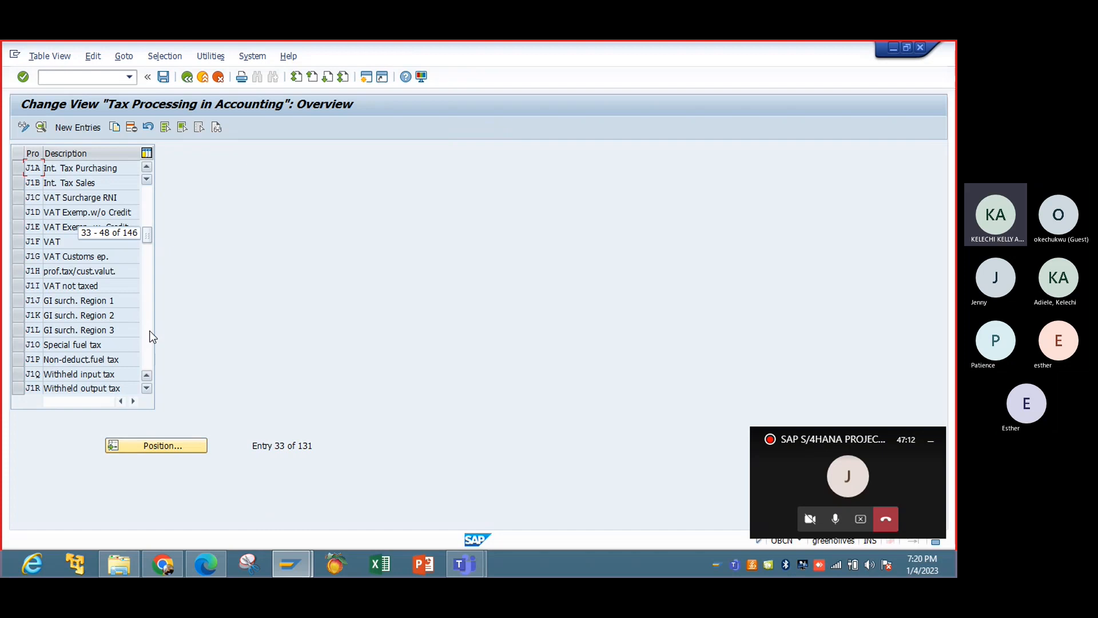
{"action": "left_click", "coordinate": [150, 332]}
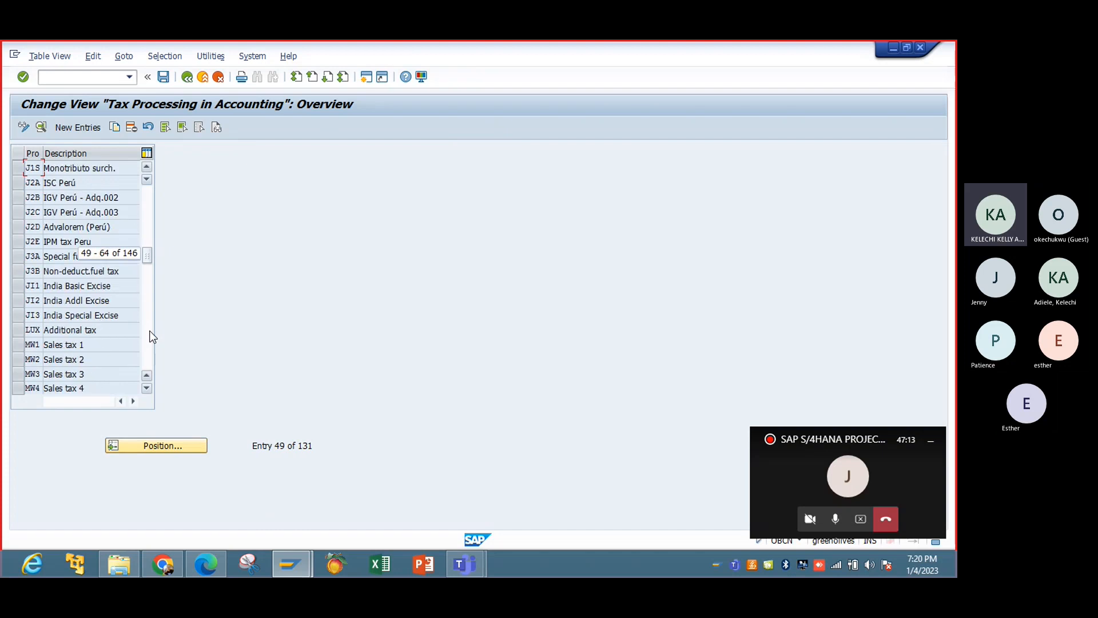
{"action": "left_click", "coordinate": [147, 388]}
{"action": "left_click", "coordinate": [146, 389]}
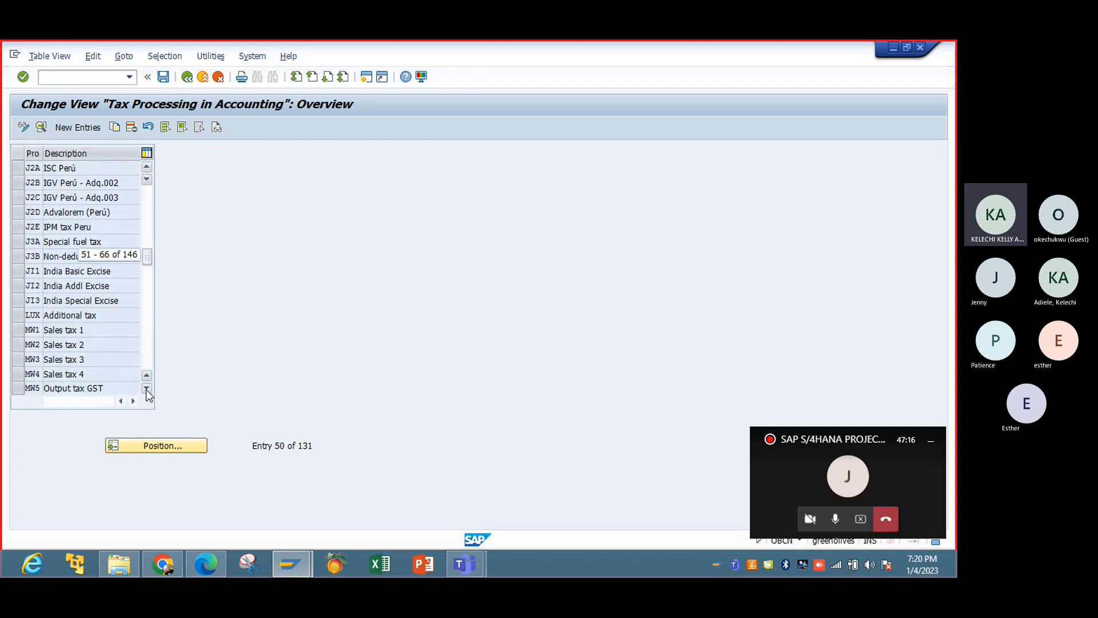
{"action": "left_click", "coordinate": [146, 389]}
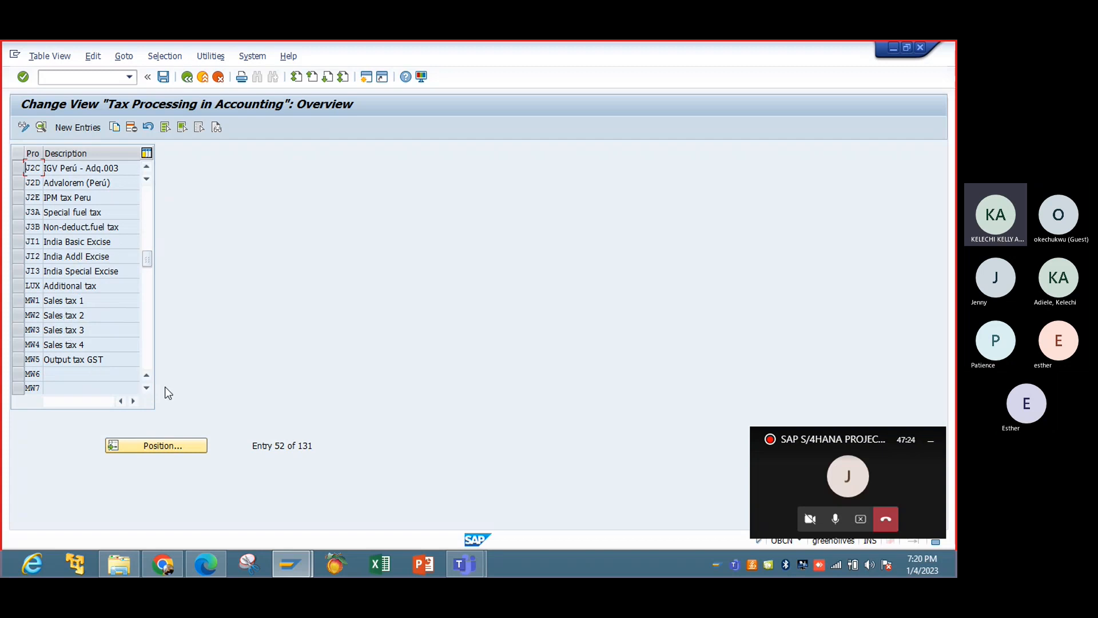
{"action": "left_click", "coordinate": [147, 389]}
{"action": "left_click", "coordinate": [147, 389]}
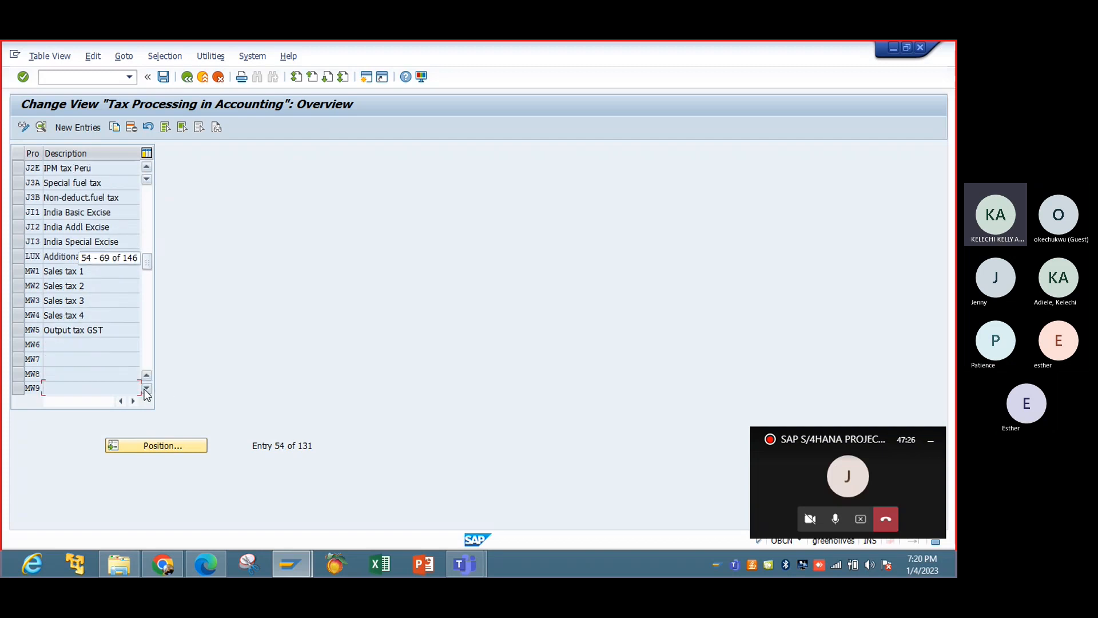
{"action": "left_click", "coordinate": [147, 389]}
{"action": "left_click", "coordinate": [147, 389]}
{"action": "left_click", "coordinate": [147, 389]}
{"action": "left_click", "coordinate": [147, 389]}
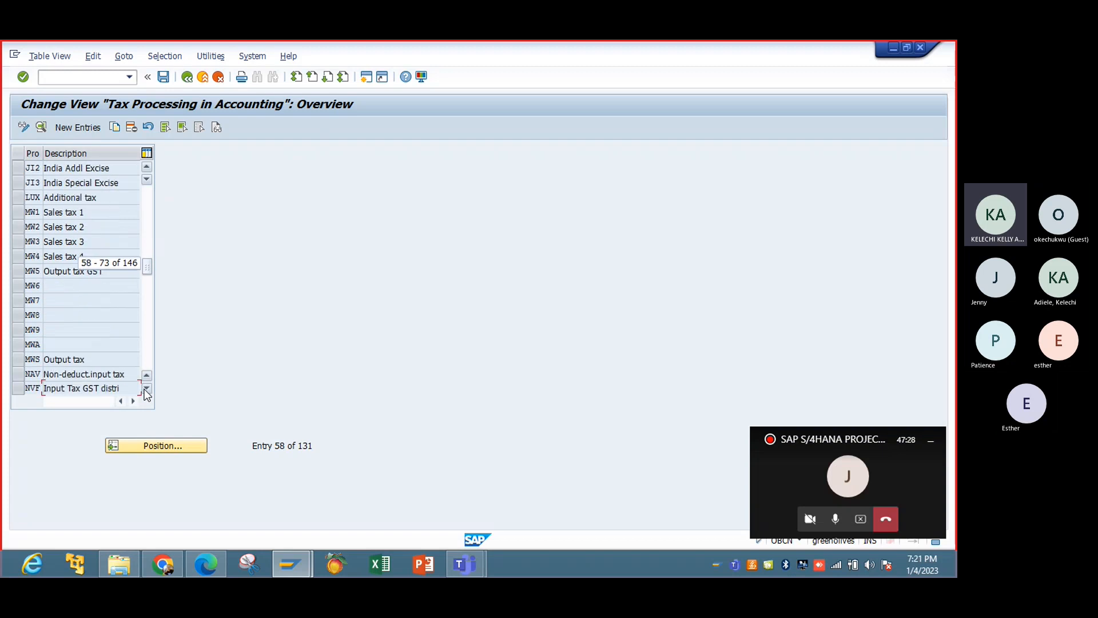
Open the details of process MWS to check its tax type and posting indicator, then return to the IMG structure.
{"action": "double_click", "coordinate": [65, 359]}
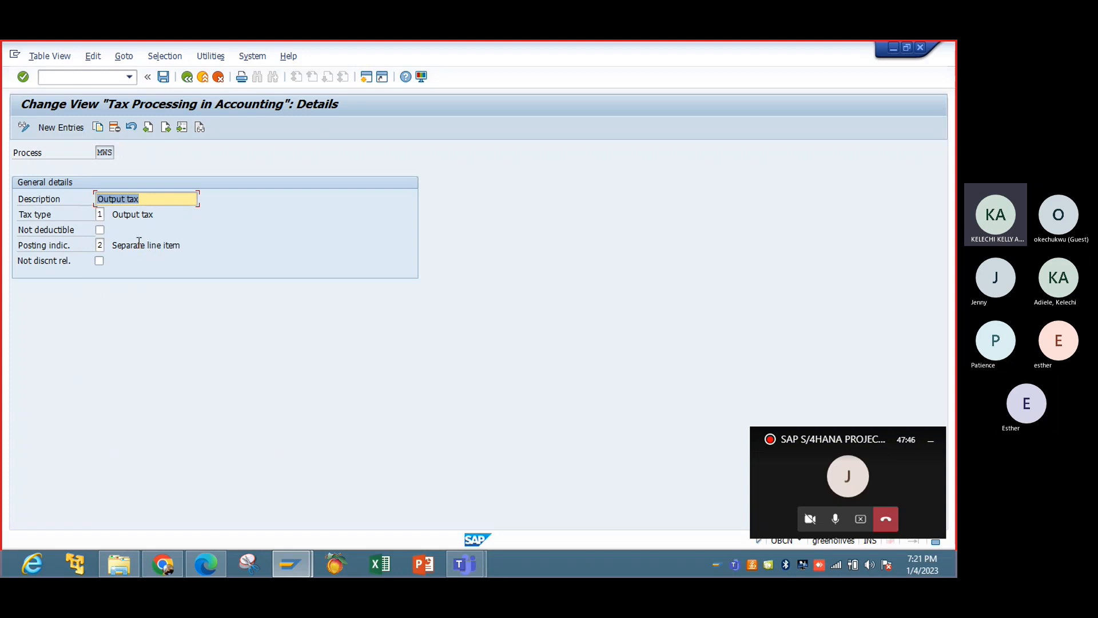
{"action": "left_click", "coordinate": [187, 77]}
{"action": "left_click", "coordinate": [187, 77]}
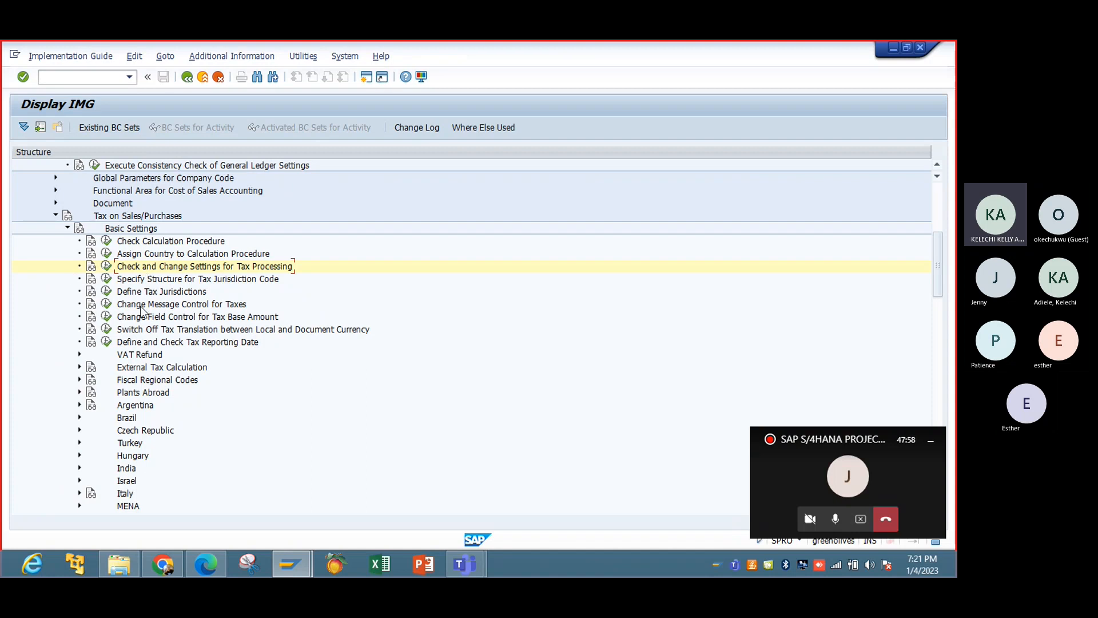
{"action": "left_click", "coordinate": [107, 292]}
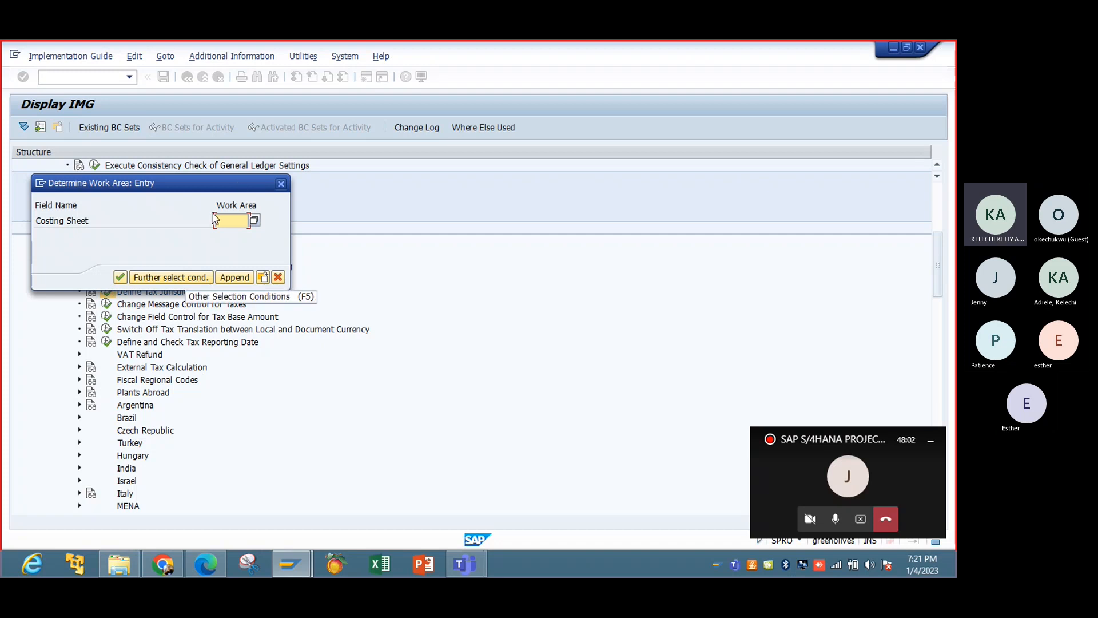
{"action": "left_click", "coordinate": [281, 183]}
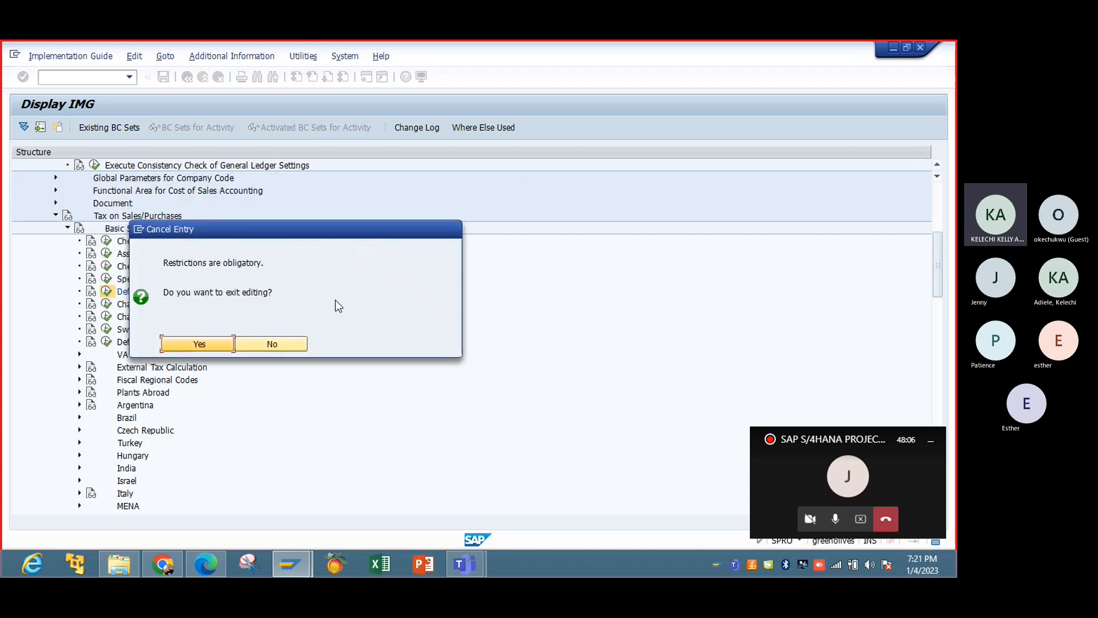
{"action": "left_click", "coordinate": [270, 342]}
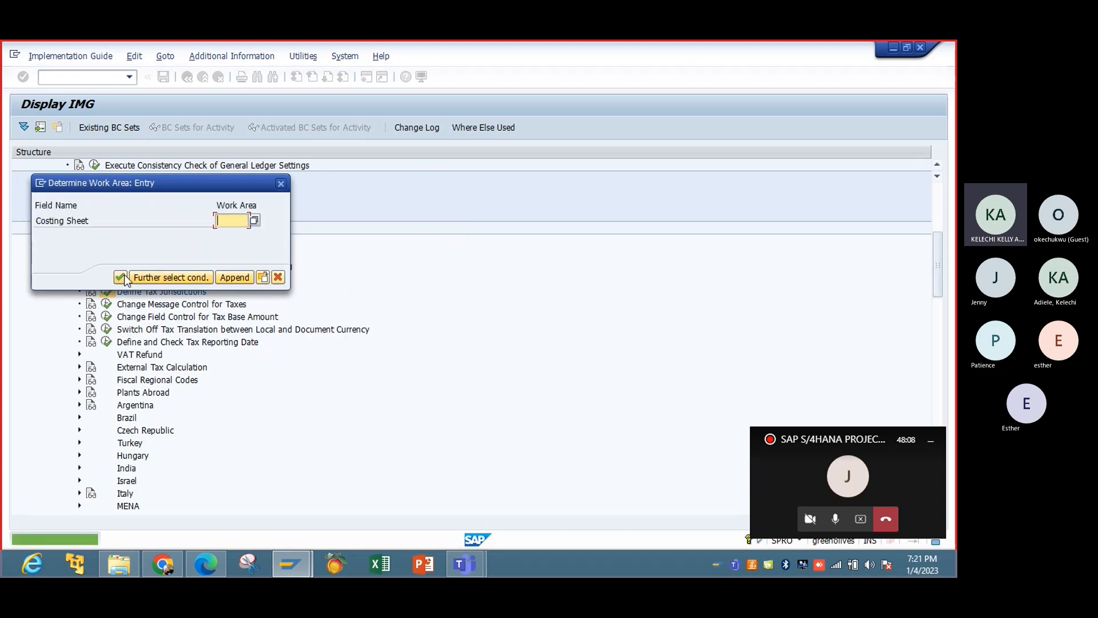
{"action": "left_click", "coordinate": [277, 278]}
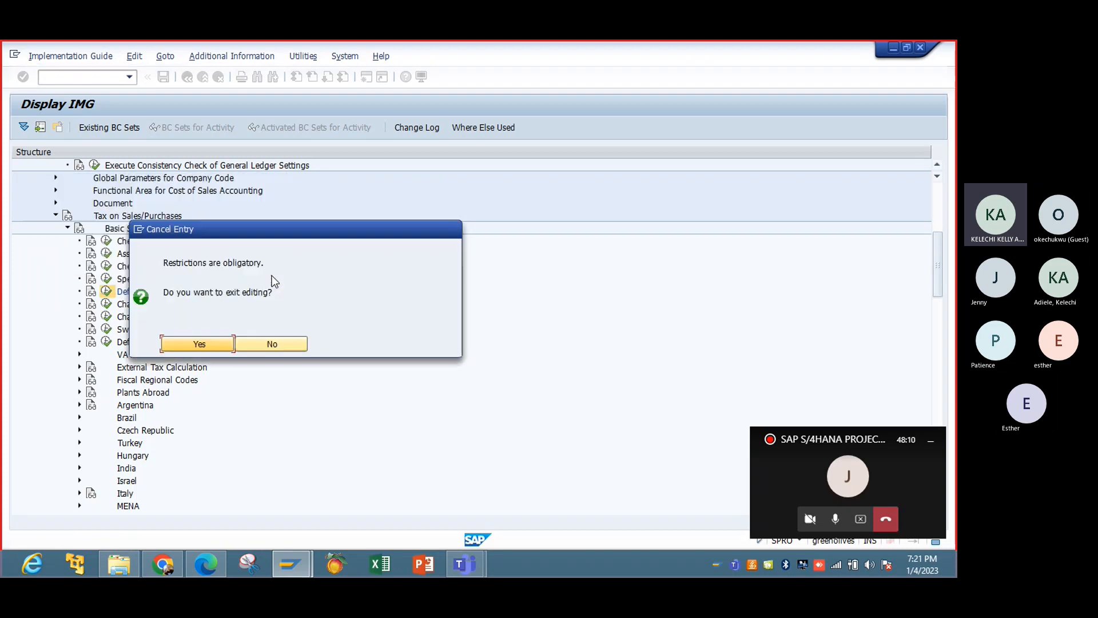
{"action": "left_click", "coordinate": [223, 345]}
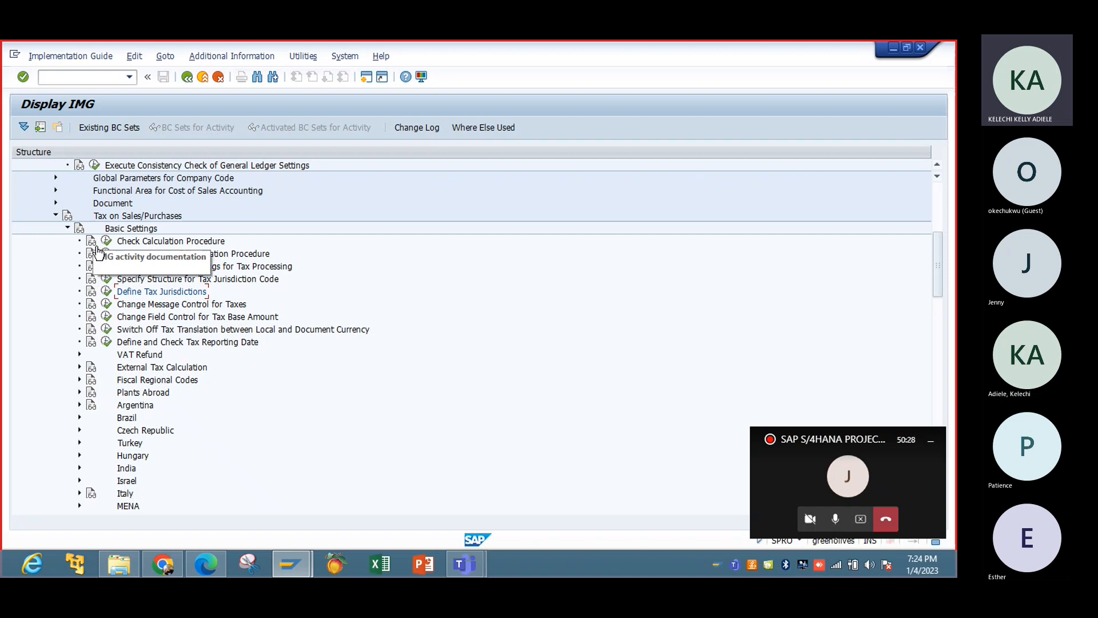
Open the Define and Check Tax Reporting Date activity to view its BAdI implementations, then close the list.
{"action": "left_click", "coordinate": [109, 342]}
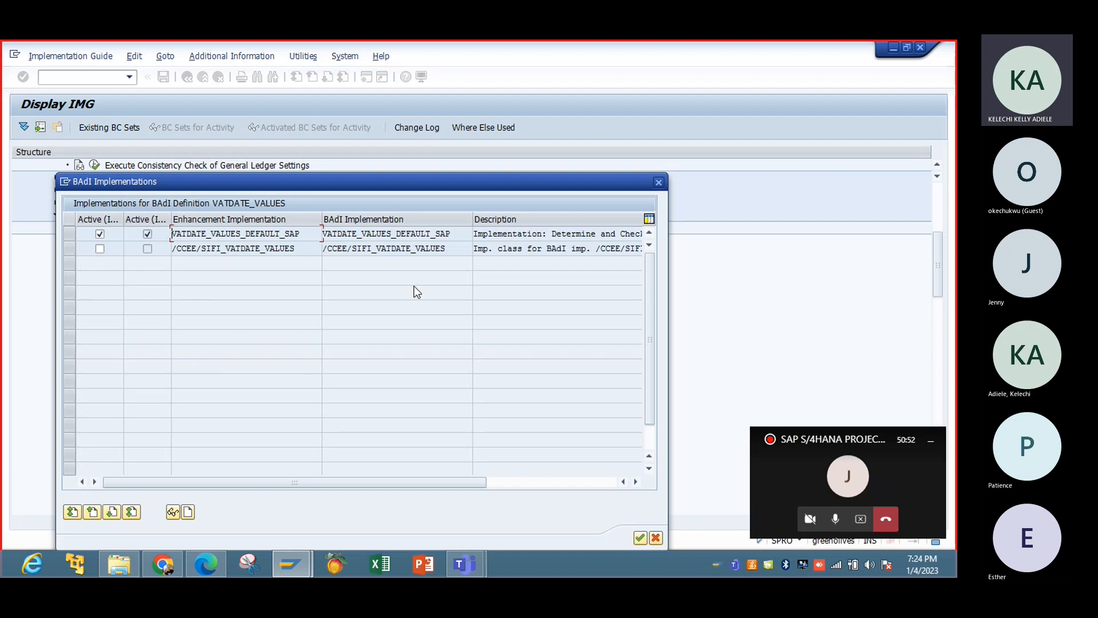
{"action": "left_click", "coordinate": [658, 182]}
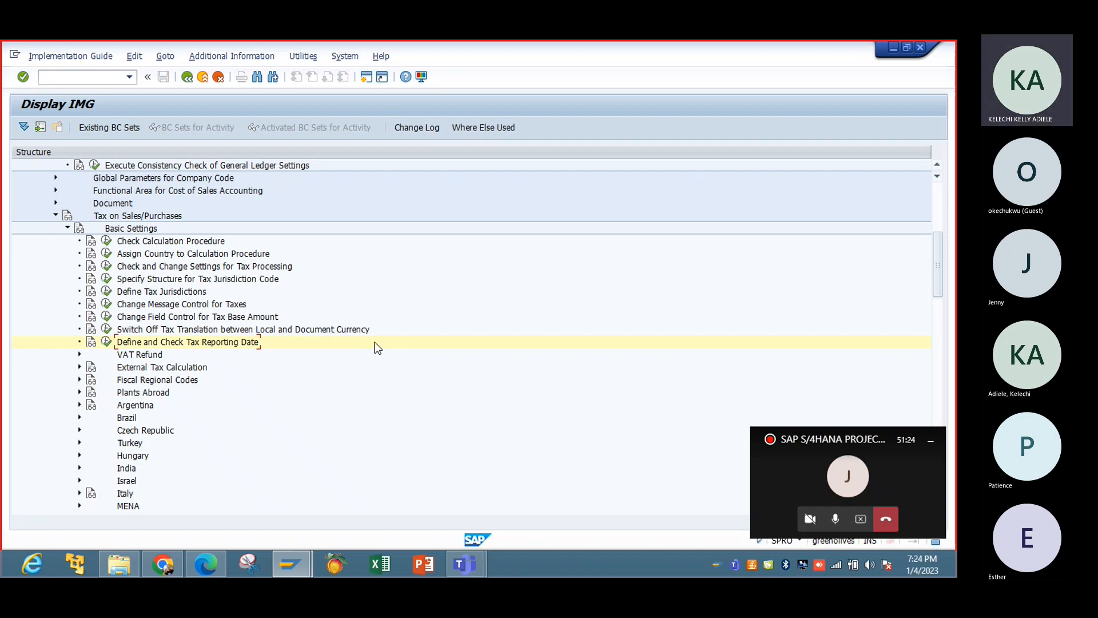
Open the Define Tax Codes for Sales and Purchases activity under the Calculation node for country us.
{"action": "left_click", "coordinate": [67, 227]}
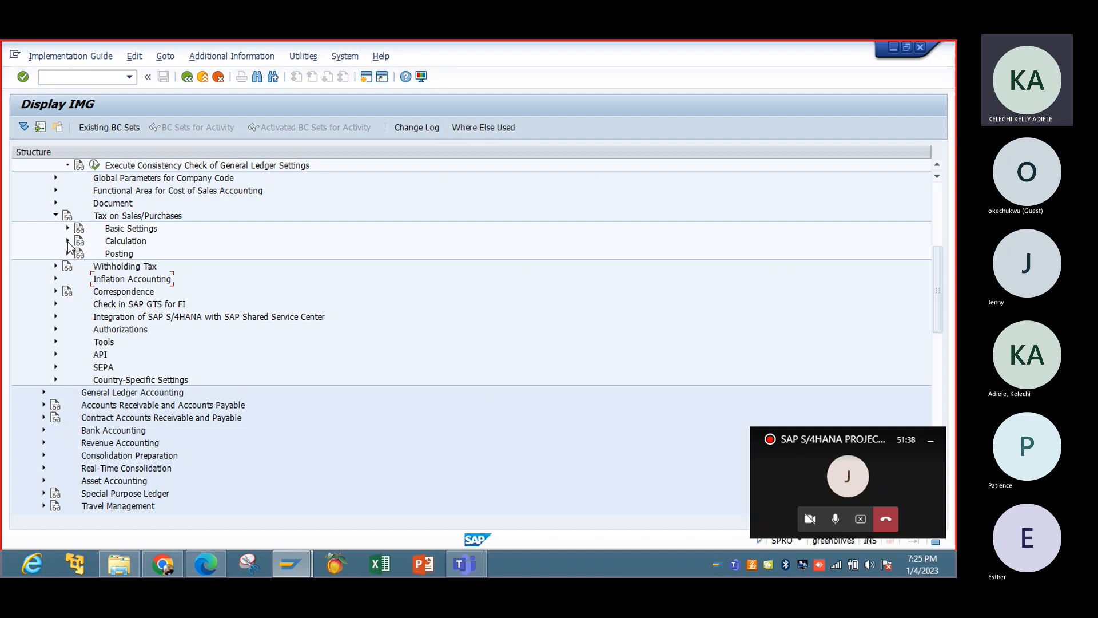
{"action": "left_click", "coordinate": [68, 241]}
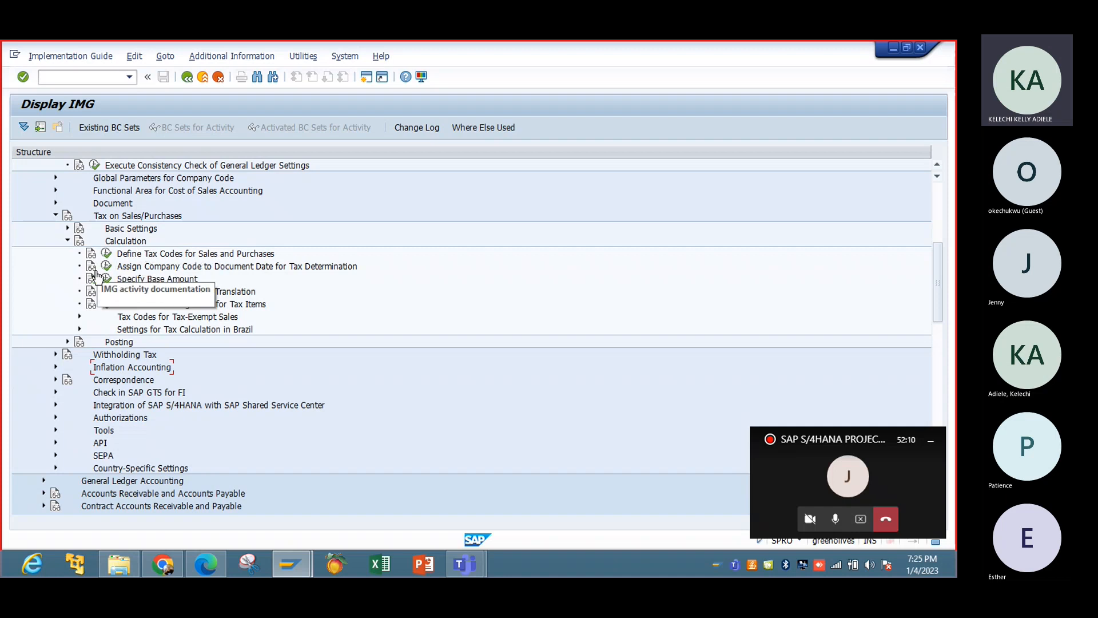
{"action": "left_click", "coordinate": [107, 254]}
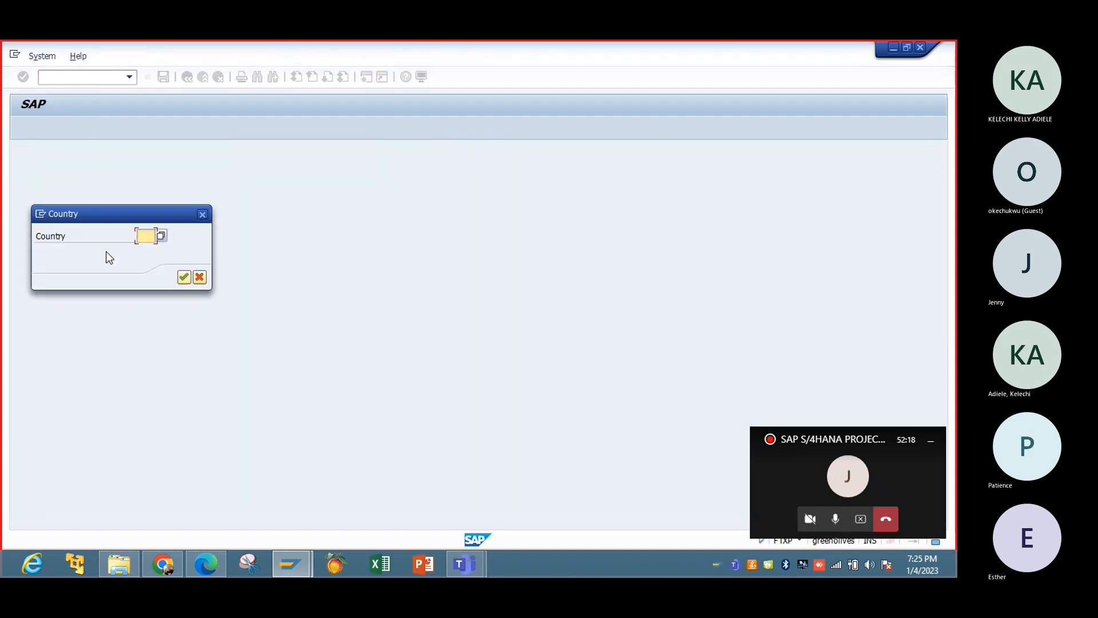
{"action": "type", "text": "us"}
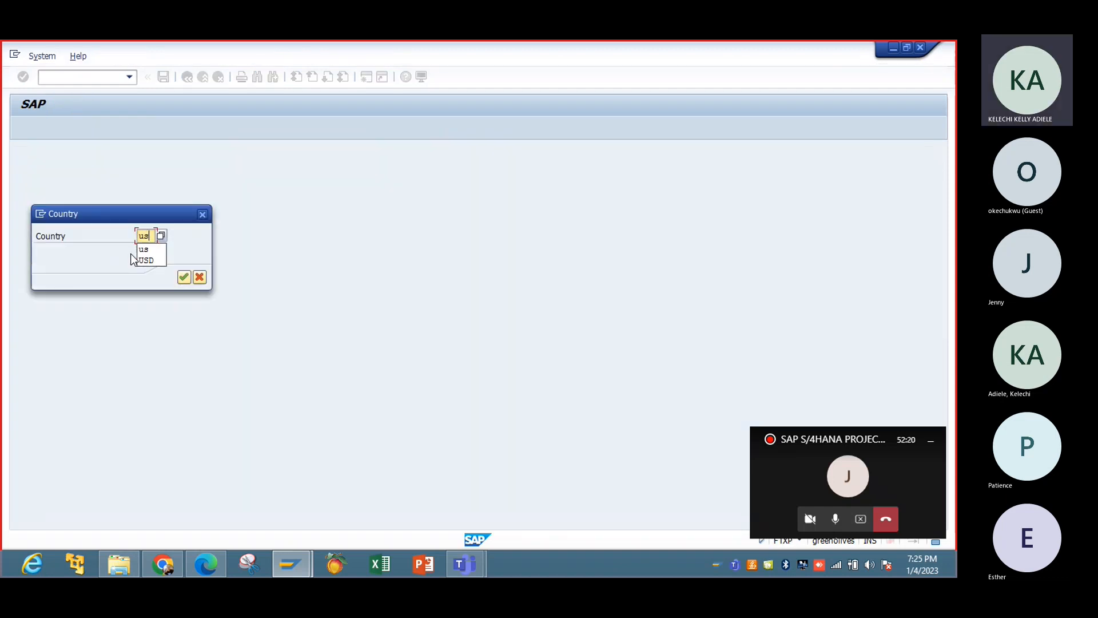
{"action": "key", "text": "Return"}
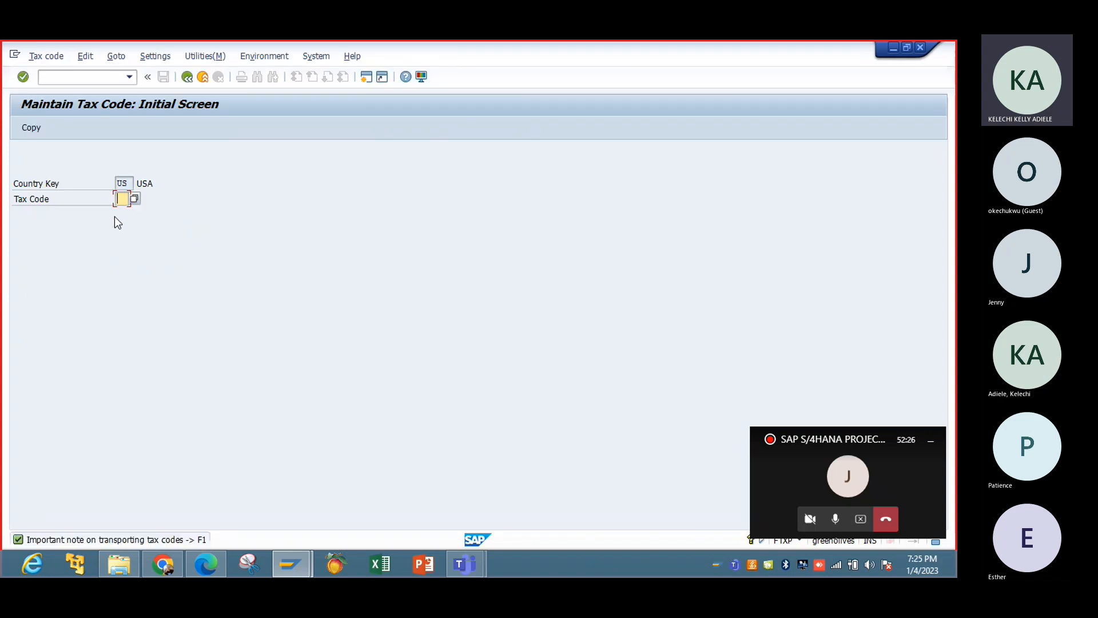
Start creating tax code V0 for country US and look up the available tax types in its properties.
{"action": "type", "text": "V"}
{"action": "left_click", "coordinate": [133, 214]}
{"action": "key", "text": "Return"}
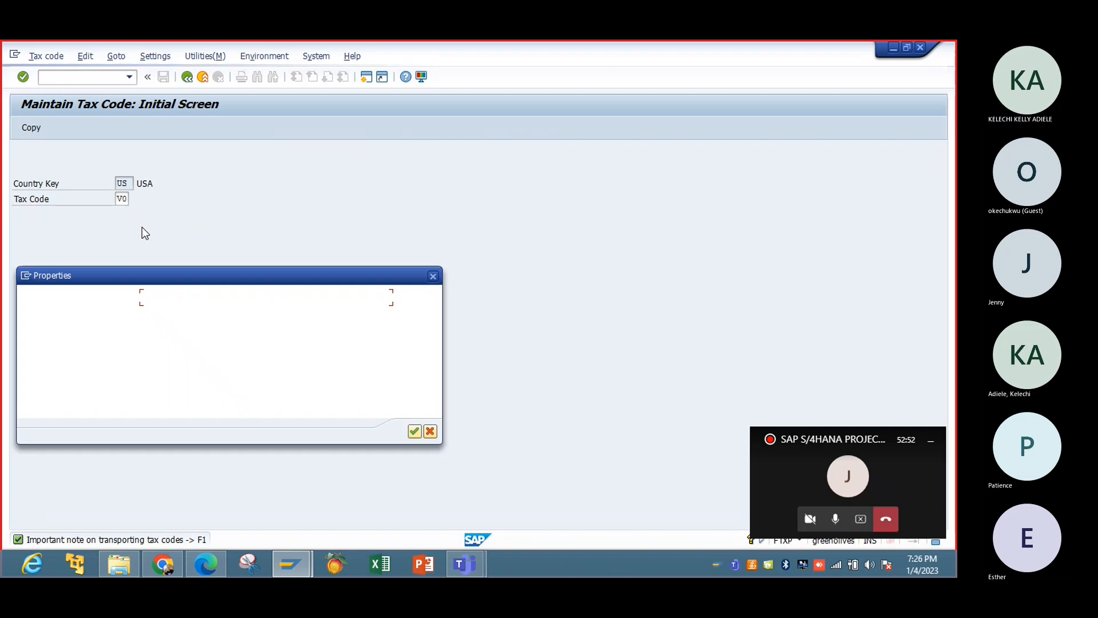
{"action": "left_click", "coordinate": [133, 313]}
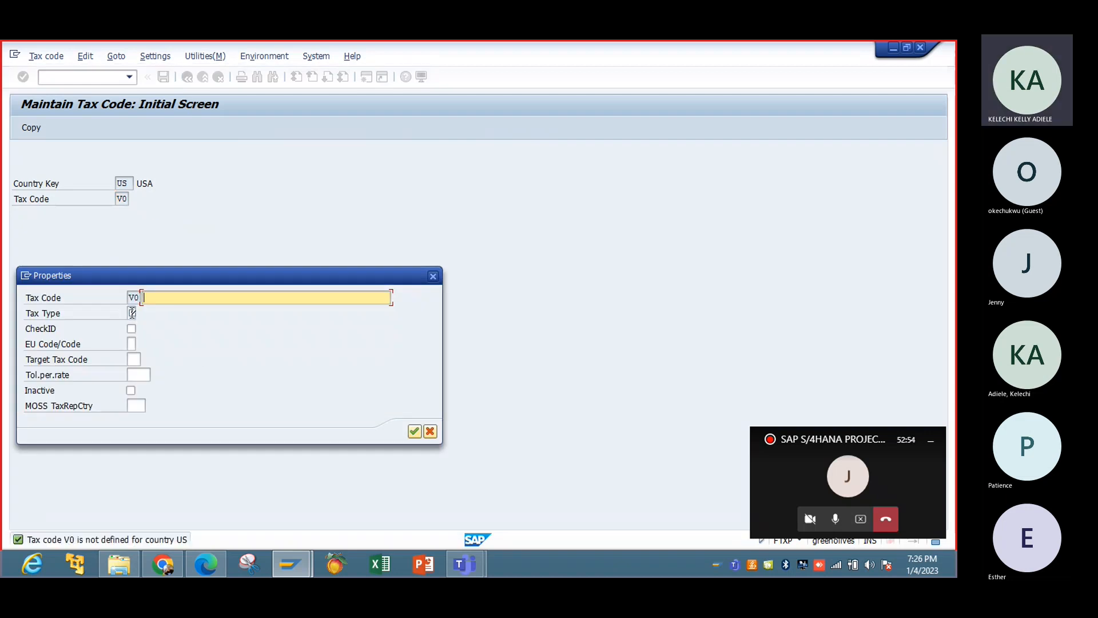
{"action": "left_click", "coordinate": [133, 313]}
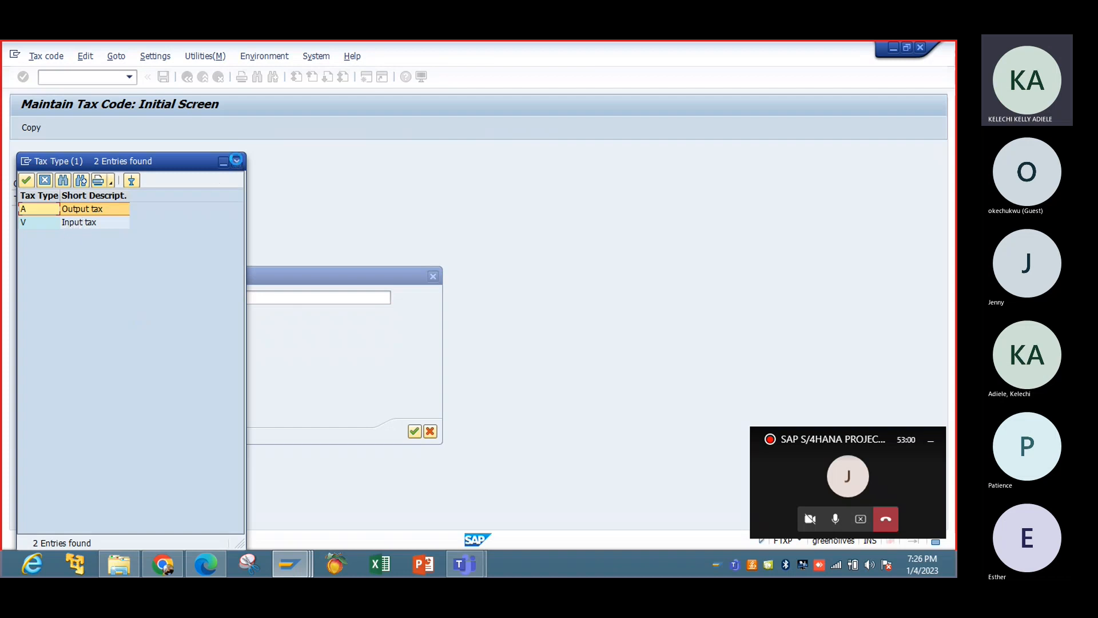
{"action": "left_click", "coordinate": [237, 162]}
Describe tax code V0 as "Input Tax- 0% (Purchases)", assign tax type V (Input tax) and confirm the properties.
{"action": "left_click", "coordinate": [187, 294]}
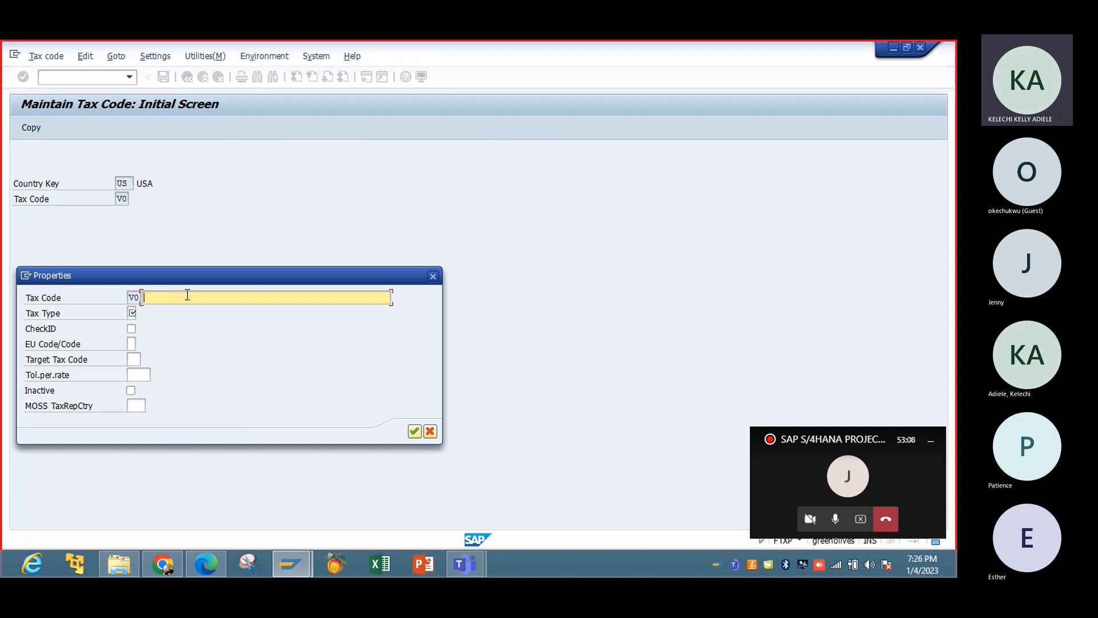
{"action": "left_click", "coordinate": [187, 295]}
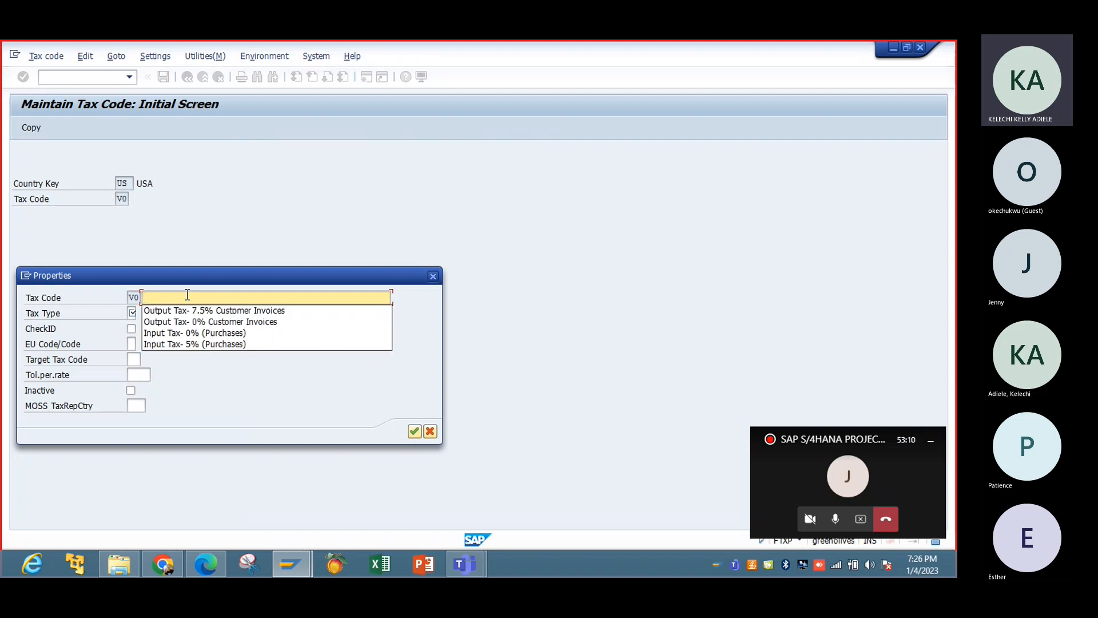
{"action": "left_click", "coordinate": [232, 333]}
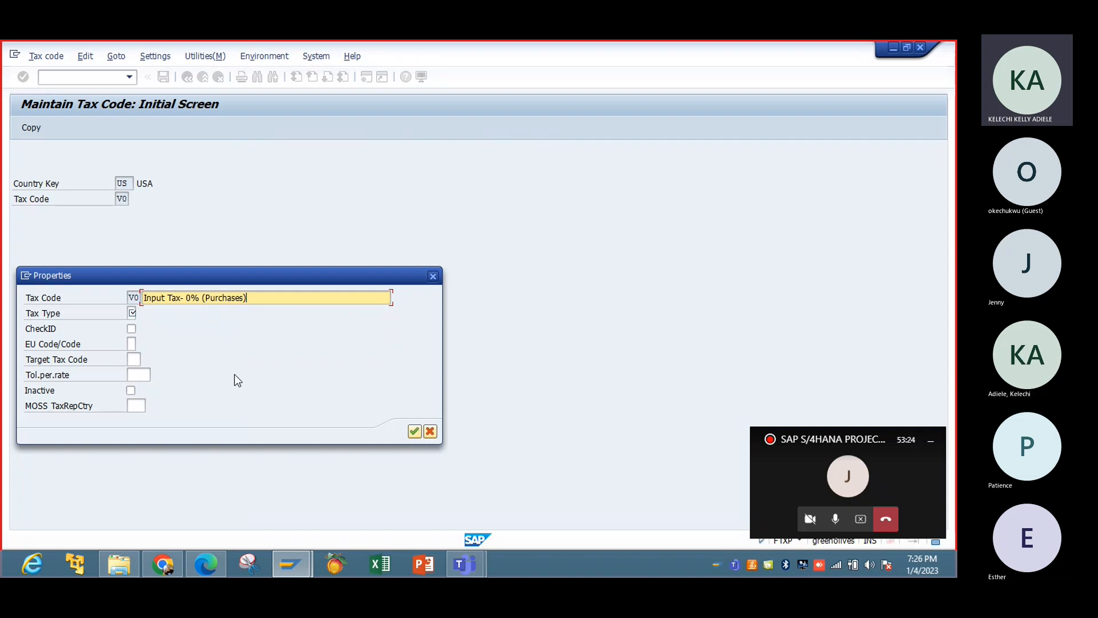
{"action": "left_click", "coordinate": [132, 312]}
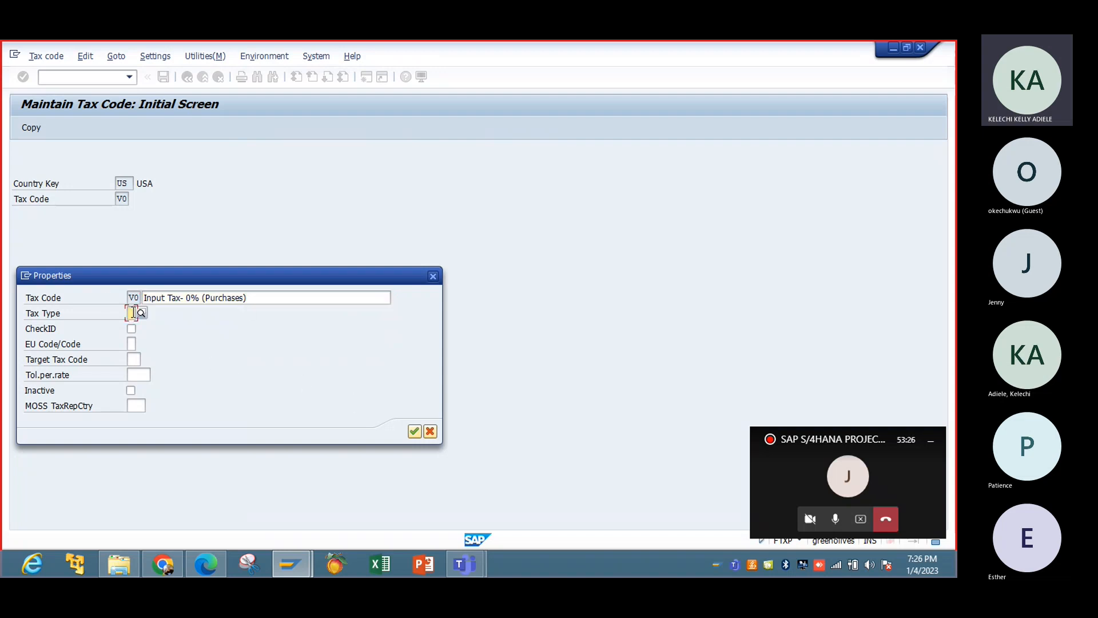
{"action": "left_click", "coordinate": [142, 313]}
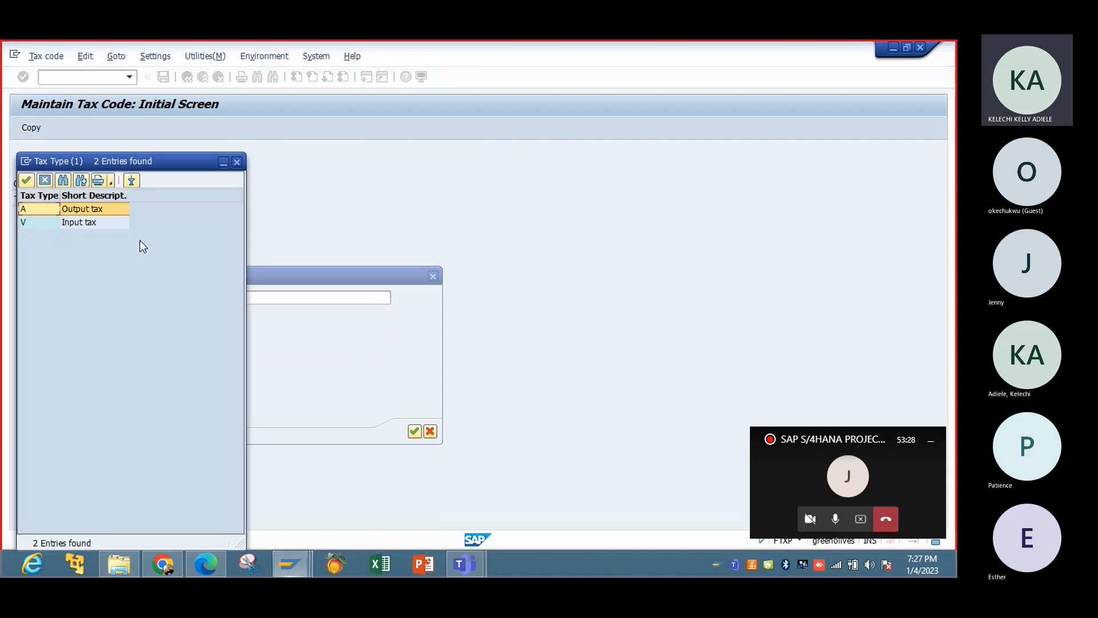
{"action": "double_click", "coordinate": [88, 222]}
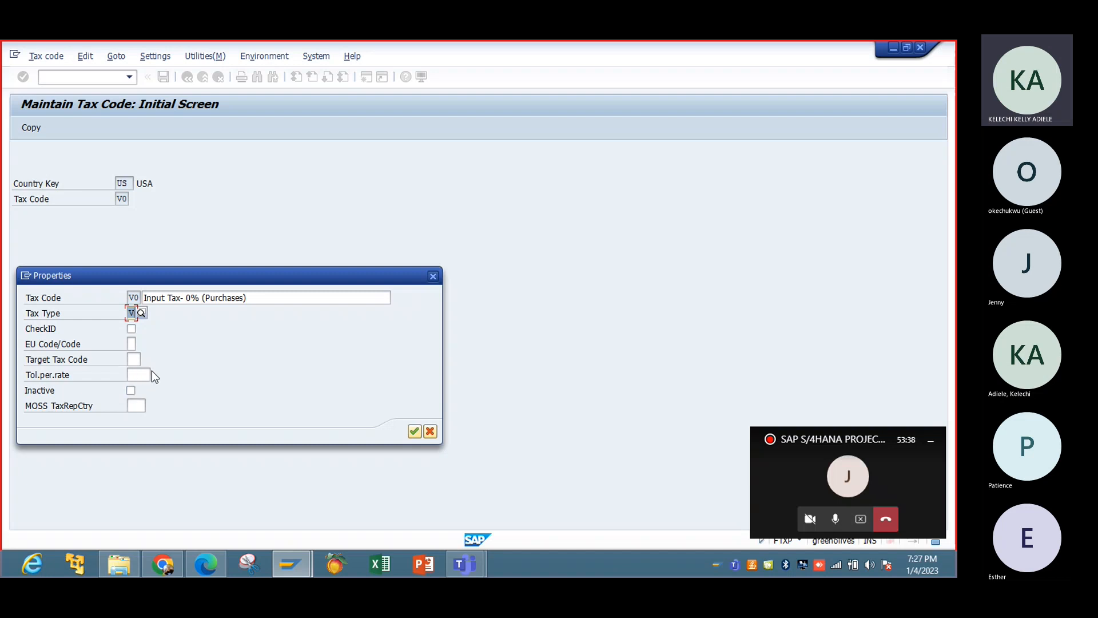
{"action": "left_click", "coordinate": [415, 431]}
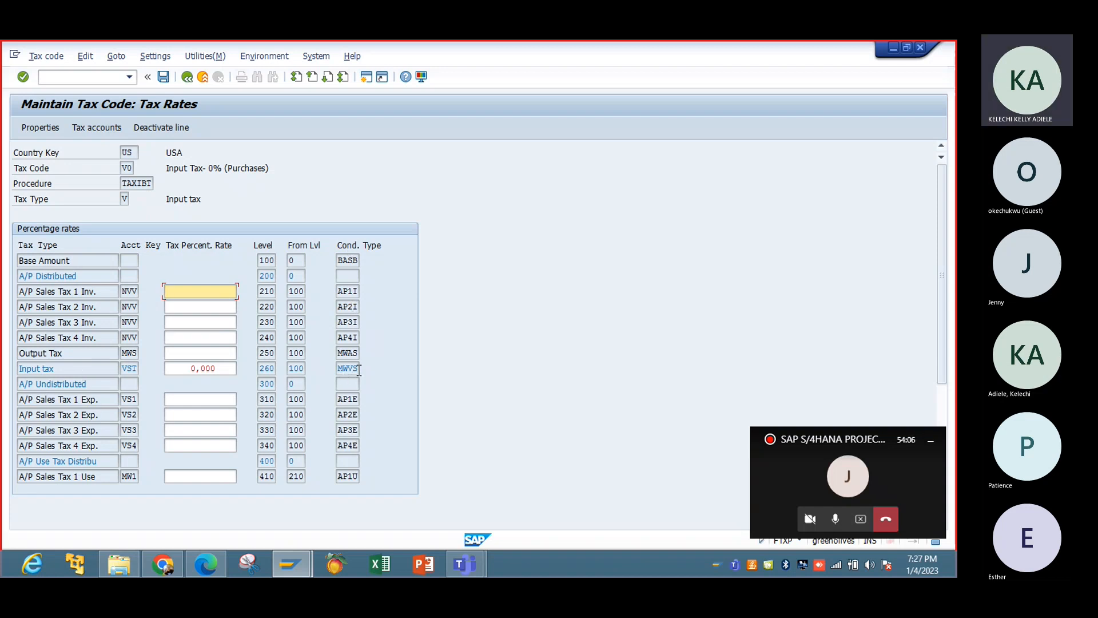
Set the Input tax (VST) percentage rate of V0 to 0,000 and review the code's properties.
{"action": "left_click", "coordinate": [217, 367]}
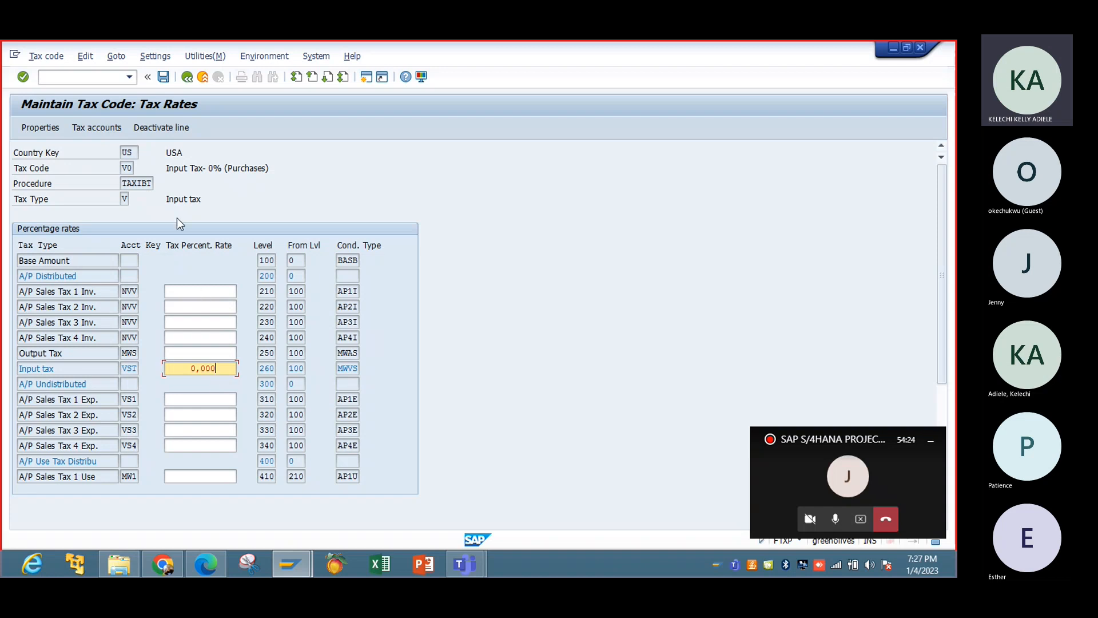
{"action": "left_click", "coordinate": [43, 128]}
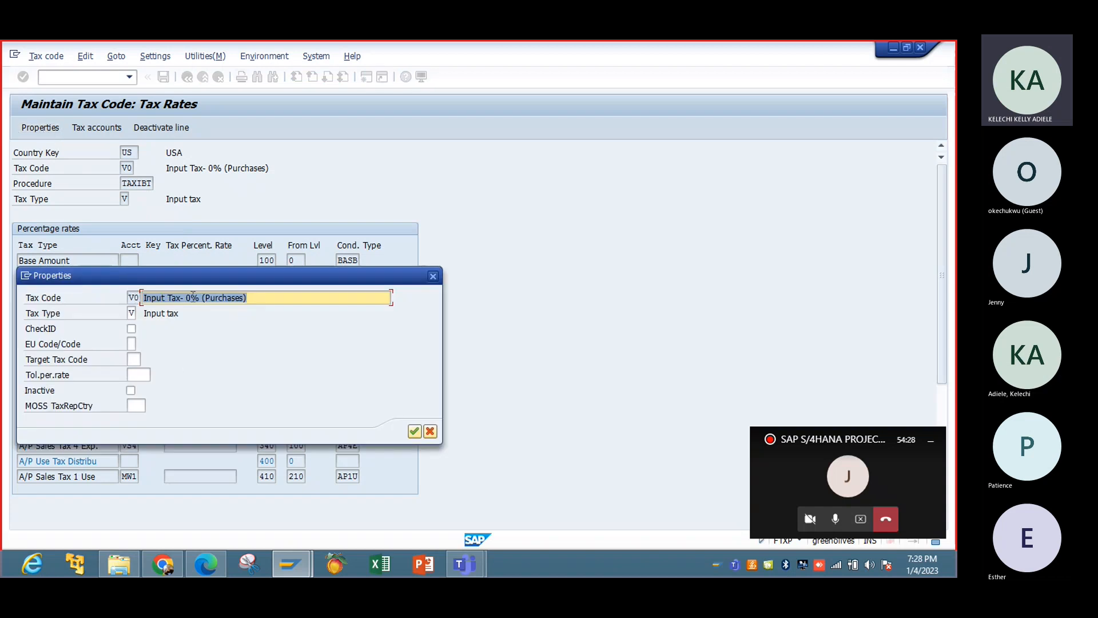
{"action": "left_click", "coordinate": [432, 276]}
Try to open the tax accounts of V0 for chart of accounts IBTC, cancel, and save the tax code.
{"action": "left_click", "coordinate": [102, 132]}
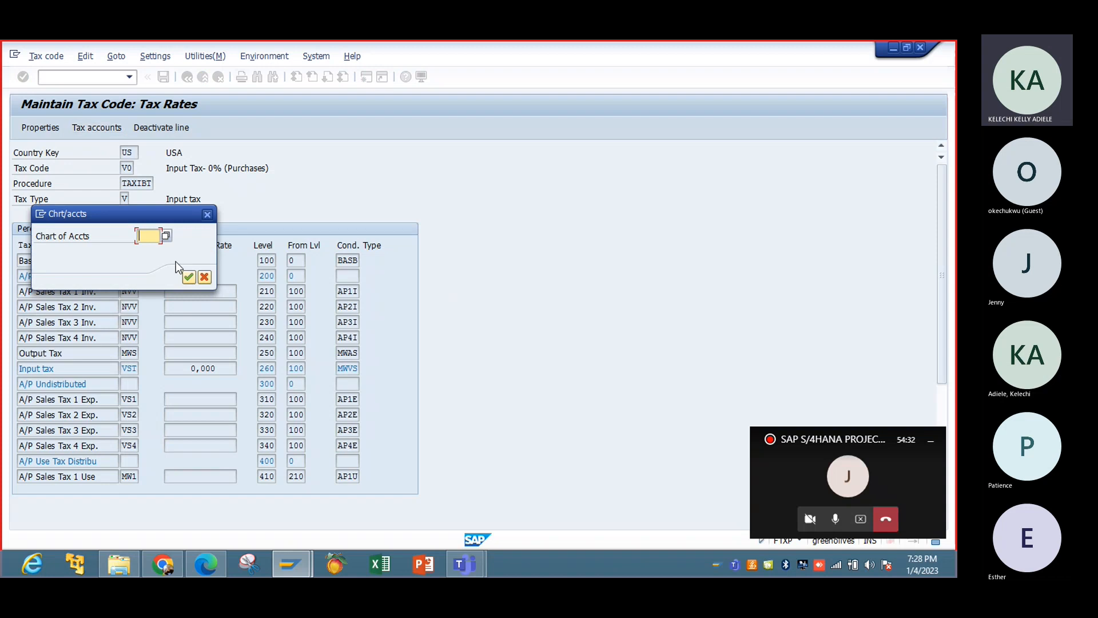
{"action": "left_click_drag", "start_coordinate": [179, 218], "coordinate": [393, 204]}
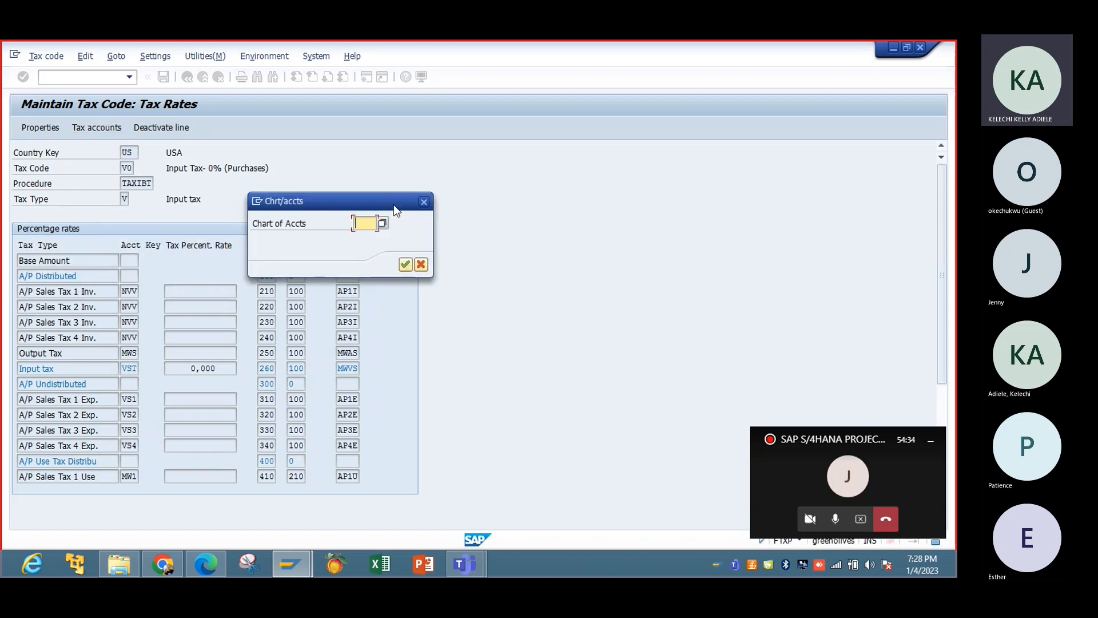
{"action": "type", "text": "IBTC"}
{"action": "key", "text": "Return"}
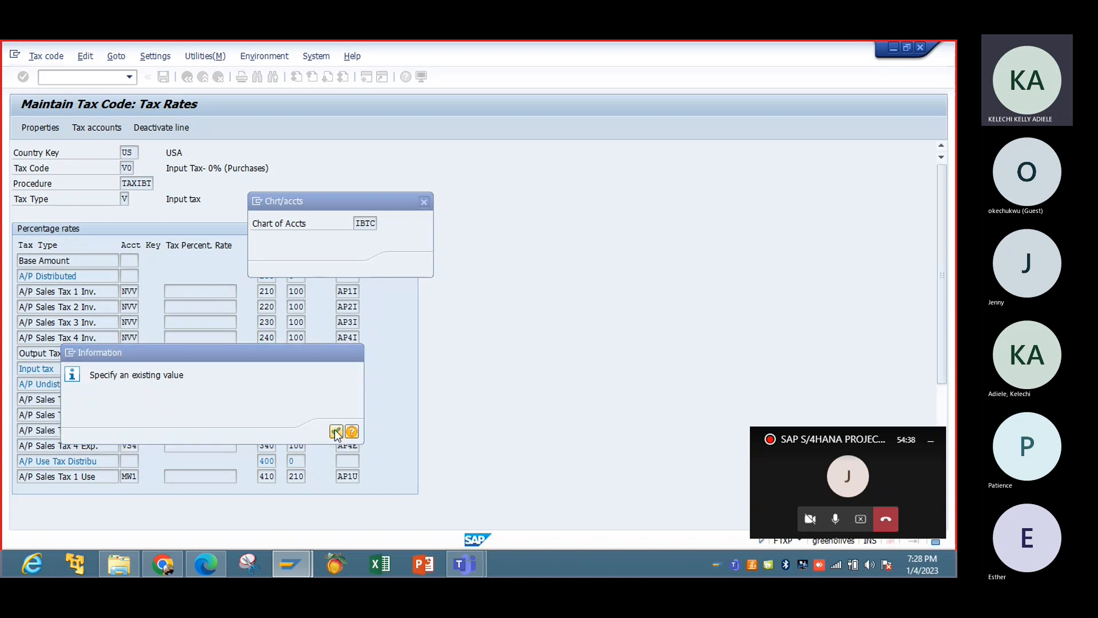
{"action": "left_click", "coordinate": [336, 430]}
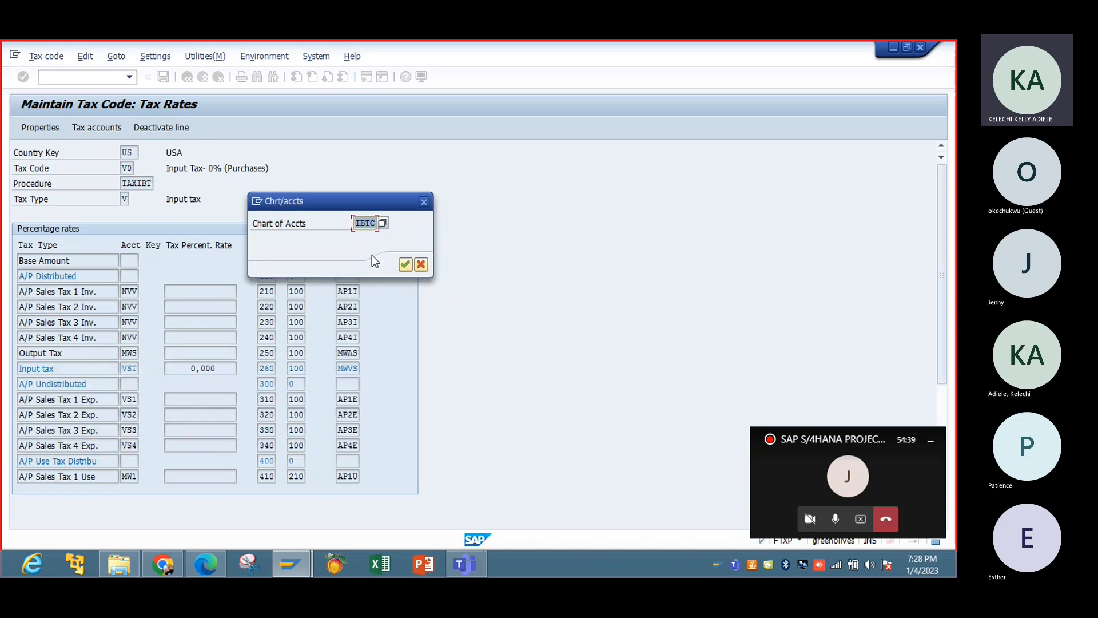
{"action": "left_click", "coordinate": [423, 203]}
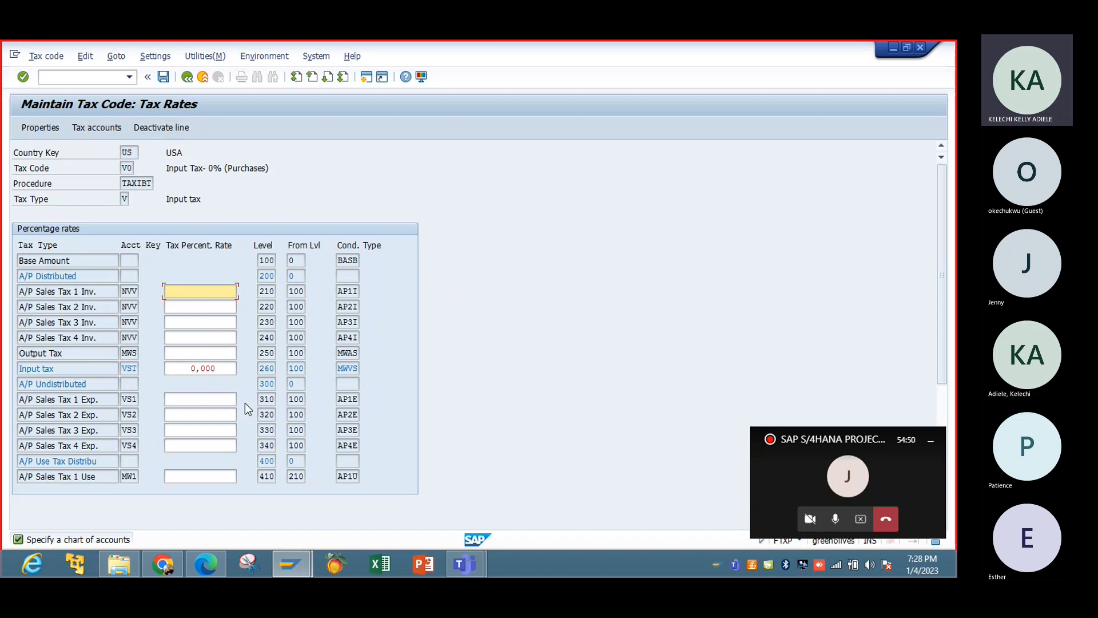
{"action": "left_click", "coordinate": [164, 78]}
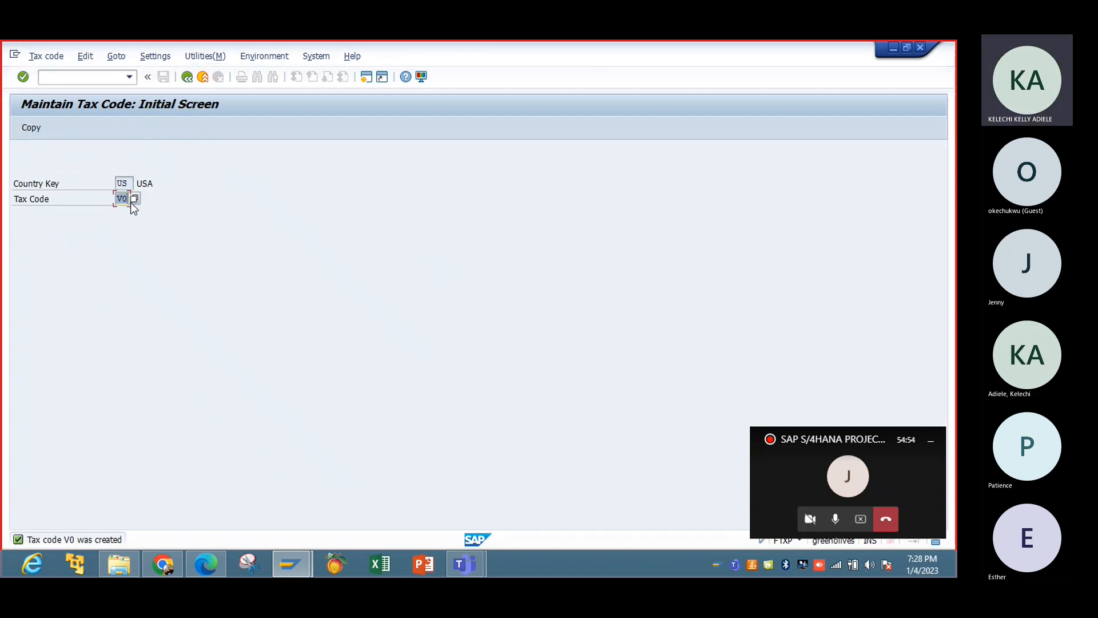
Start creating tax code V1 for country US and describe it as "Input Tax- 5% (Purchases)".
{"action": "key", "text": "BackSpace"}
{"action": "type", "text": "1"}
{"action": "key", "text": "Return"}
{"action": "left_click", "coordinate": [213, 300]}
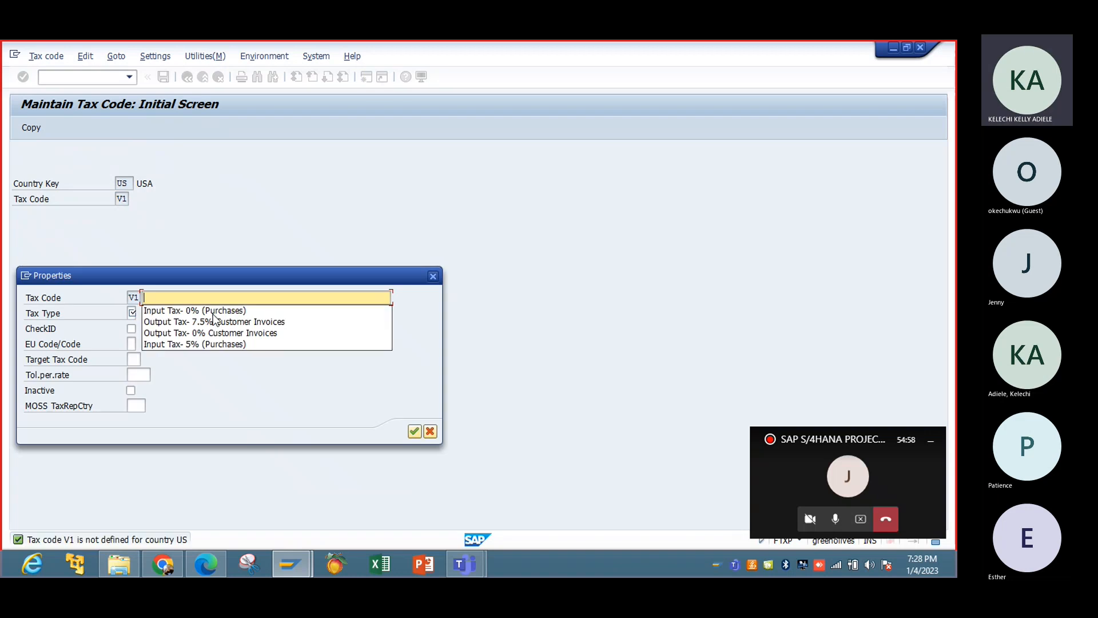
{"action": "left_click", "coordinate": [217, 345]}
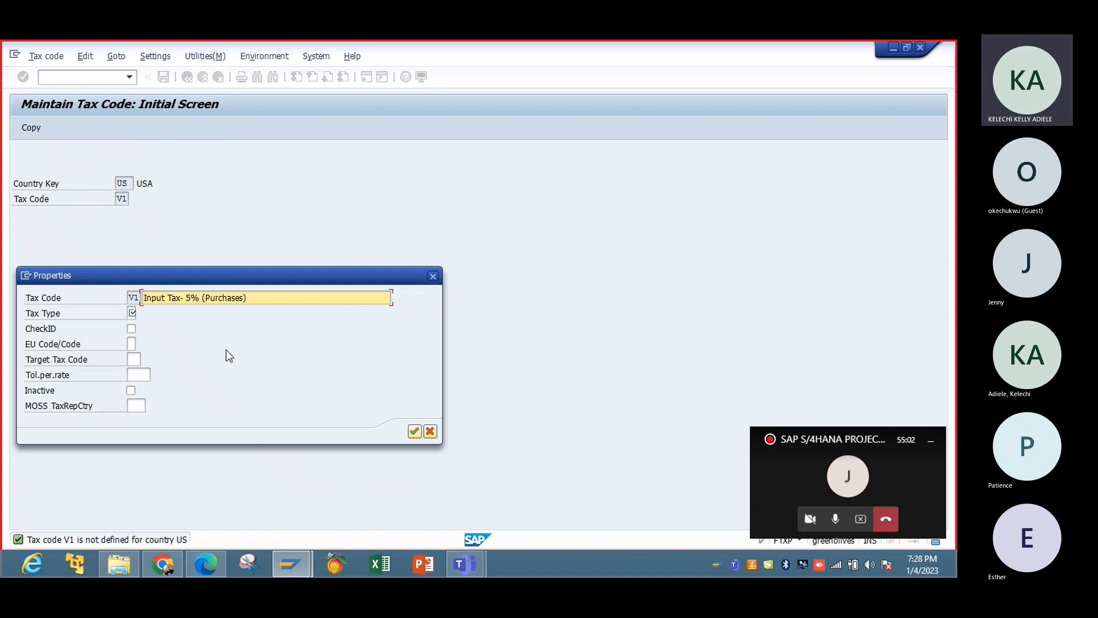
Save tax code V1 with tax type V (Input tax) and an Input tax (VST) percentage rate of 5,000.
{"action": "left_click", "coordinate": [134, 313]}
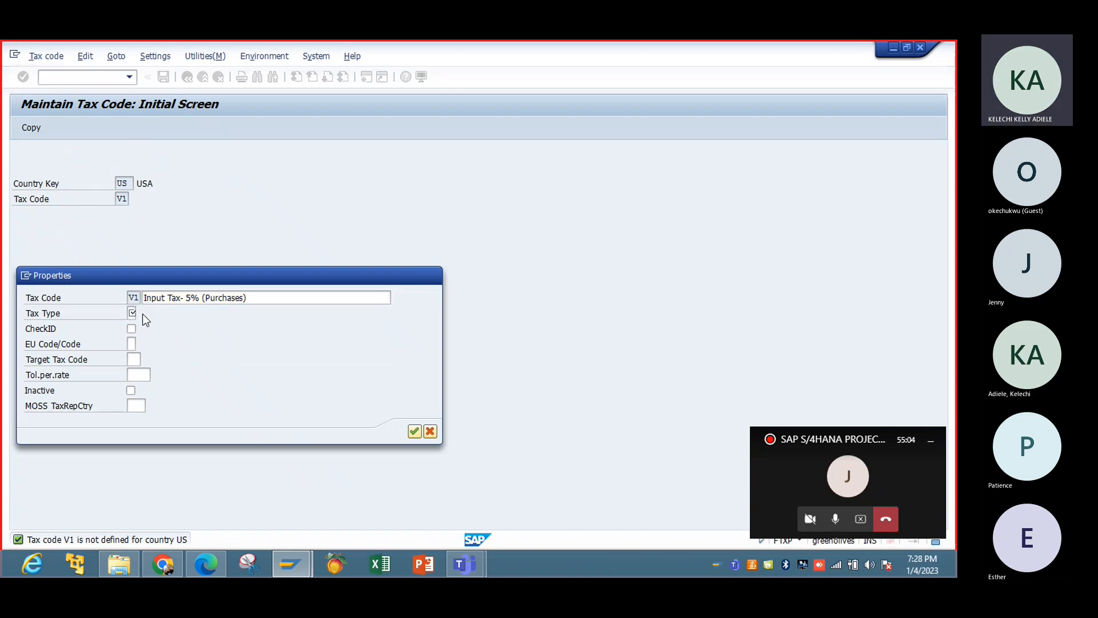
{"action": "double_click", "coordinate": [90, 221]}
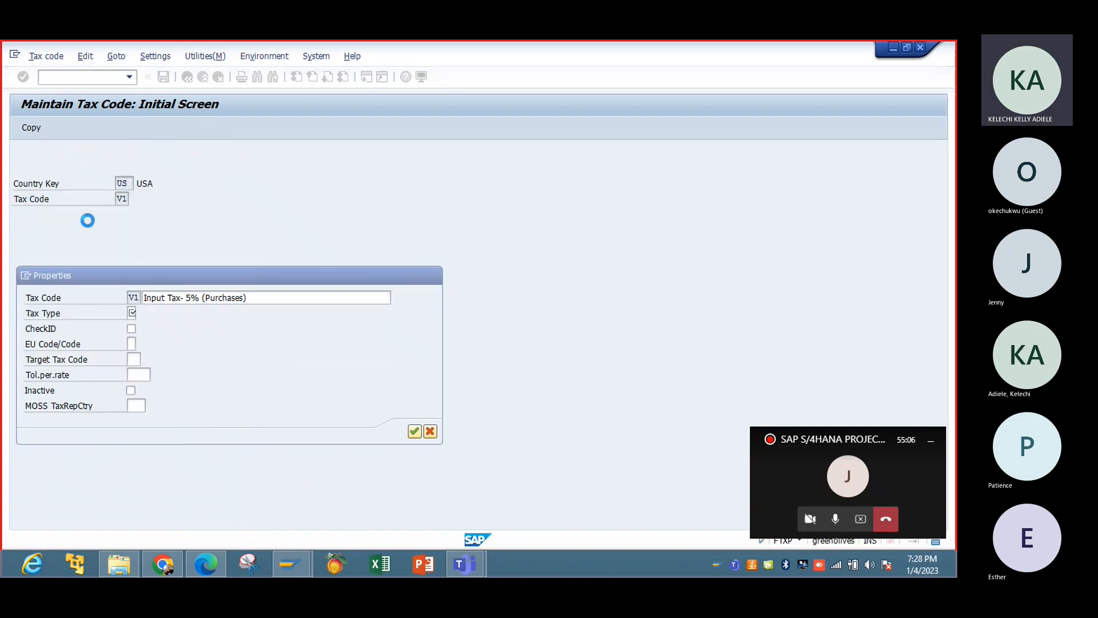
{"action": "left_click", "coordinate": [413, 432]}
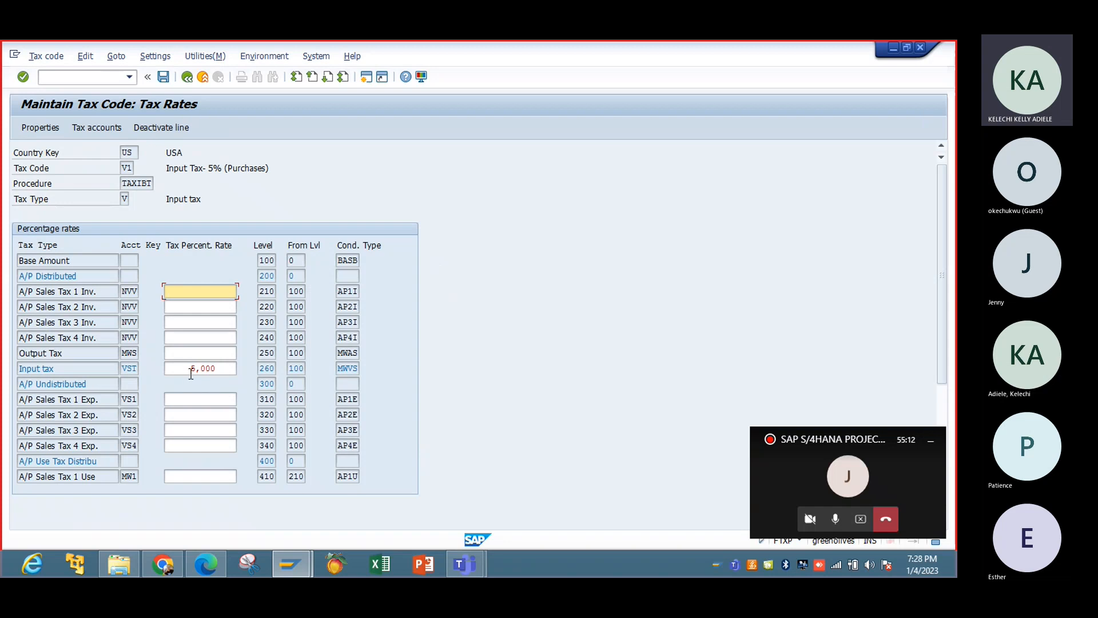
{"action": "left_click", "coordinate": [214, 372]}
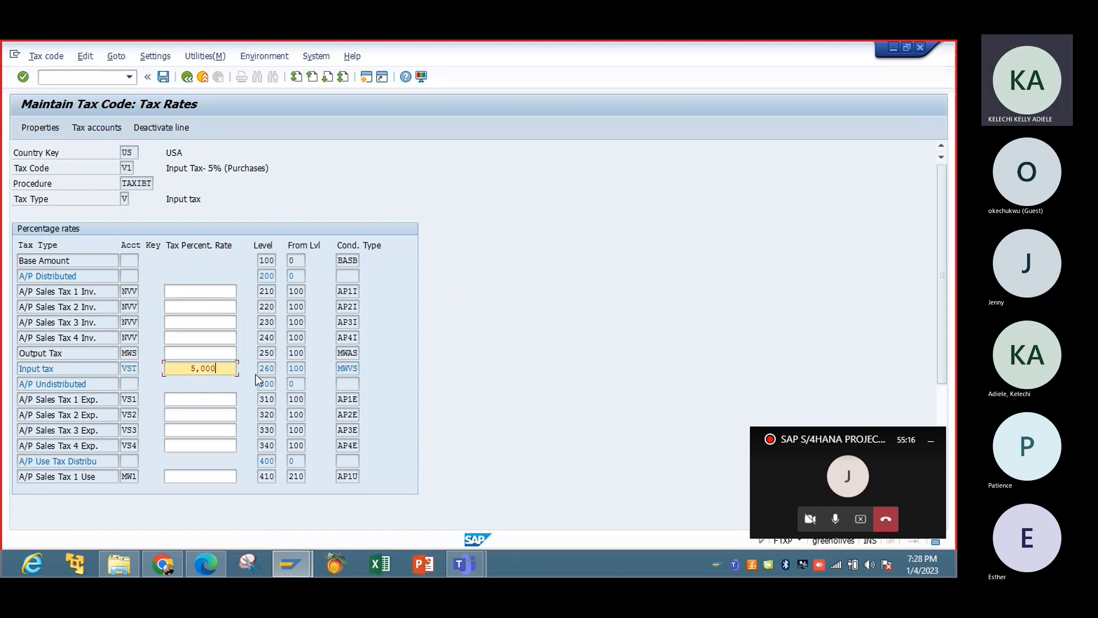
{"action": "left_click", "coordinate": [165, 81]}
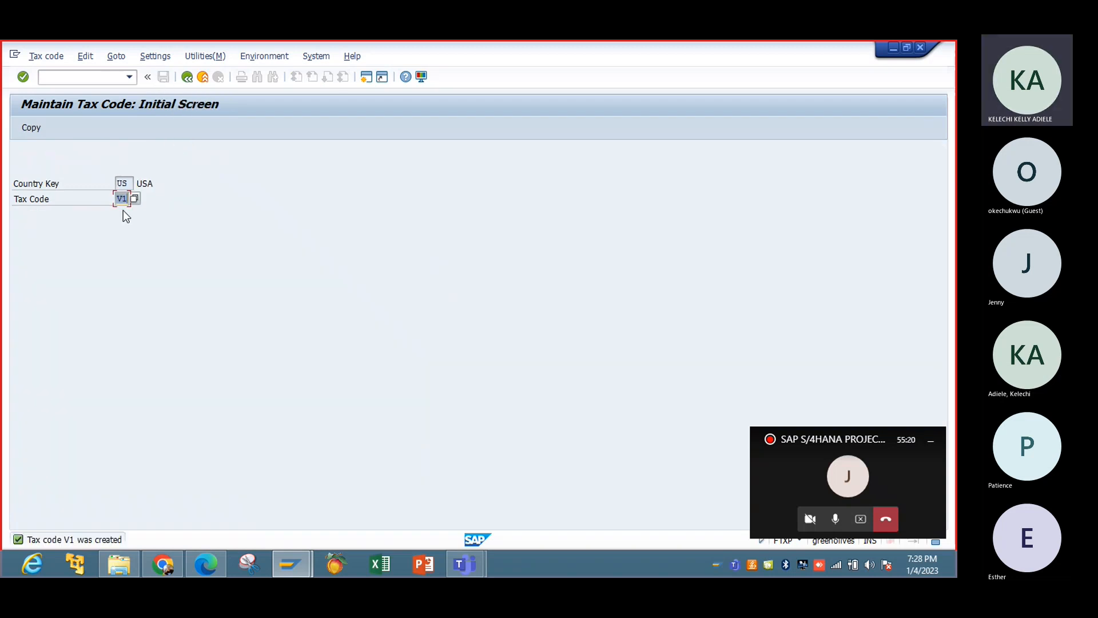
Start creating tax code A0 for country US and describe it as "Output Tax- 0% Customer Invoices".
{"action": "key", "text": "Delete"}
{"action": "left_click", "coordinate": [129, 245]}
{"action": "key", "text": "Return"}
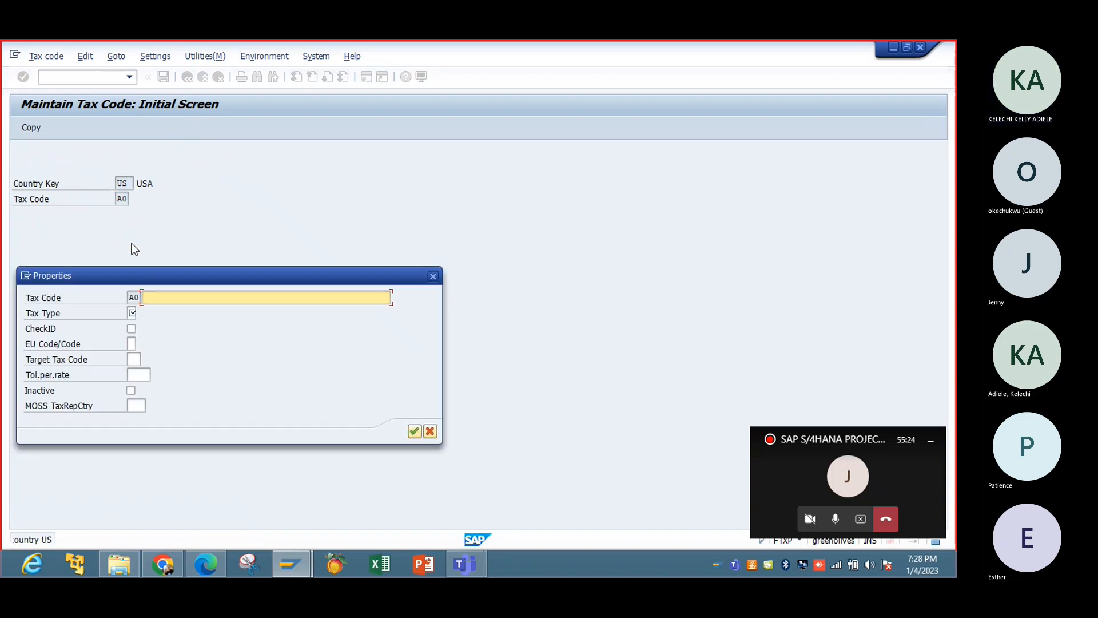
{"action": "key", "text": "BackSpace"}
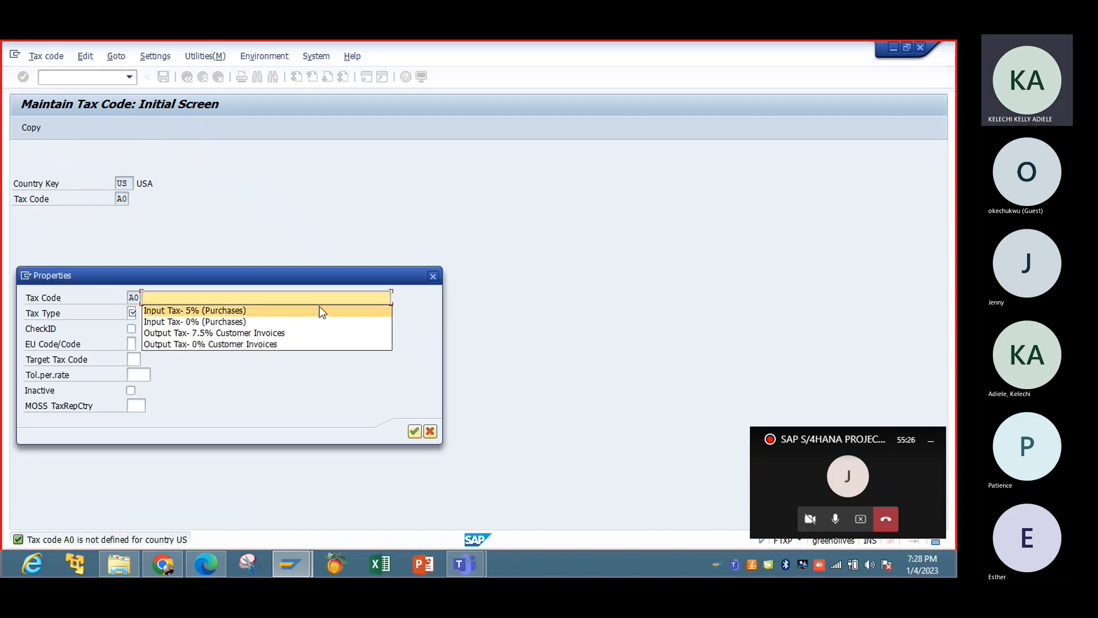
{"action": "left_click", "coordinate": [266, 345]}
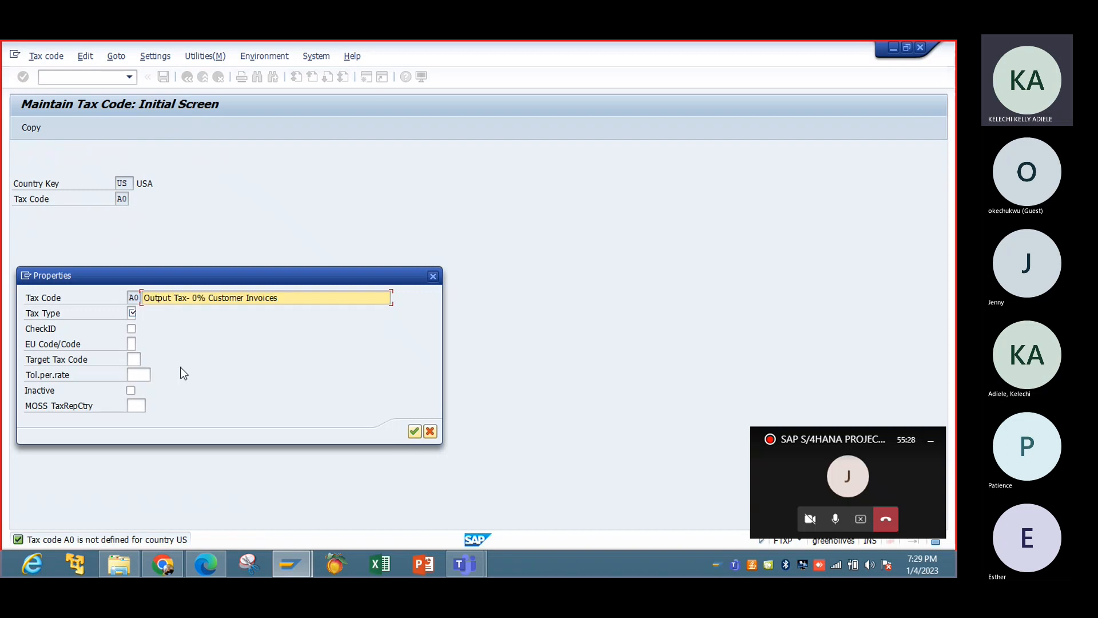
Save tax code A0 with tax type A (Output tax) and an Output Tax (MWS) percentage rate of 0,000.
{"action": "left_click", "coordinate": [132, 314]}
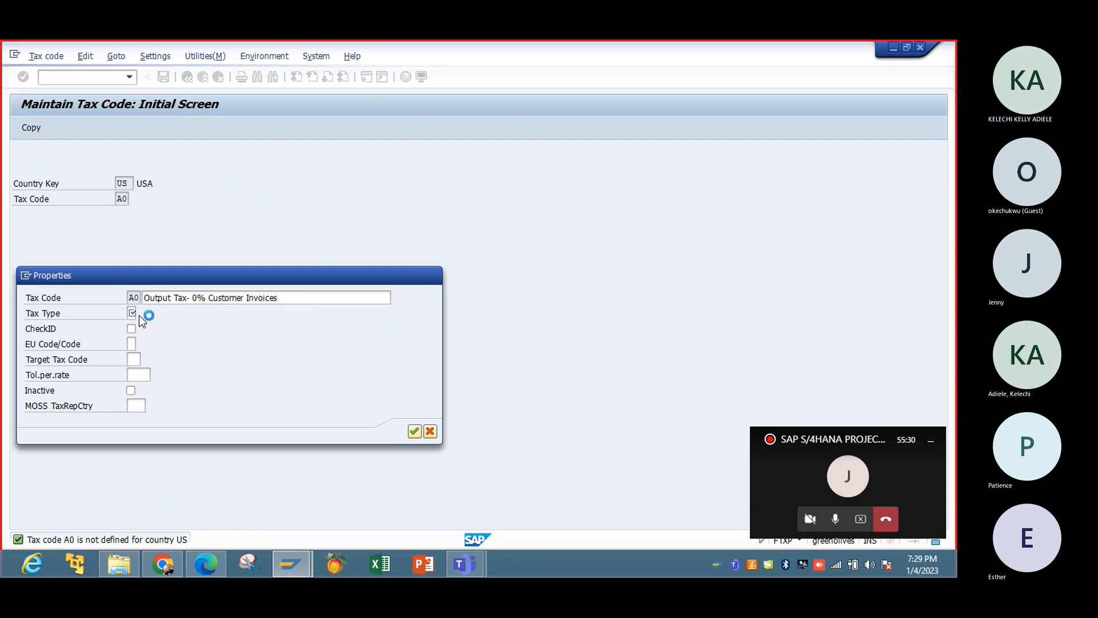
{"action": "left_click", "coordinate": [140, 313]}
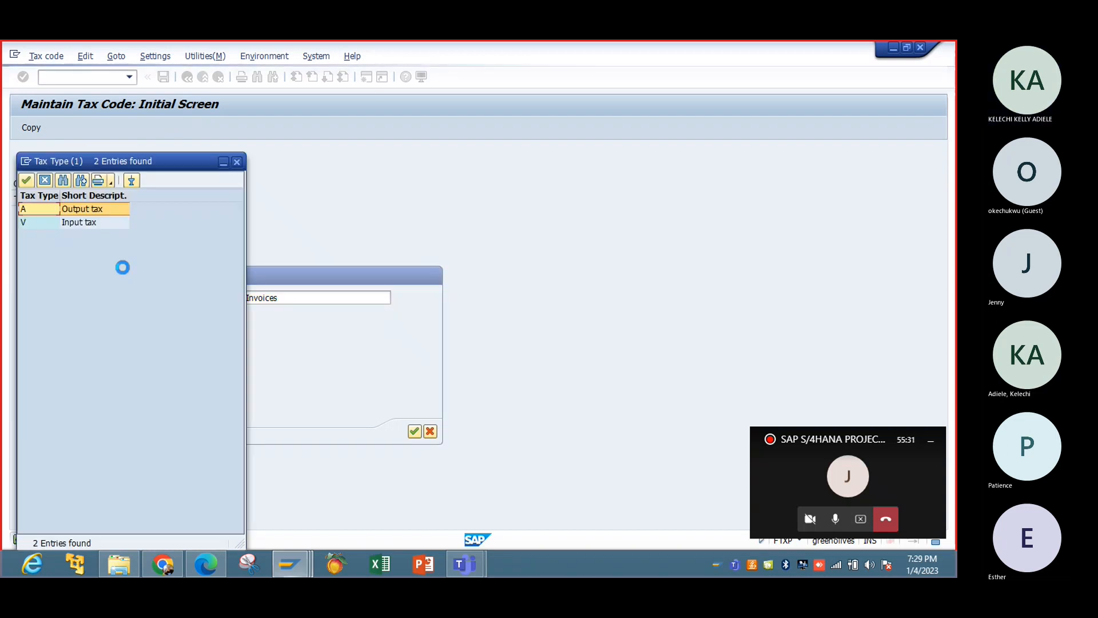
{"action": "double_click", "coordinate": [86, 208]}
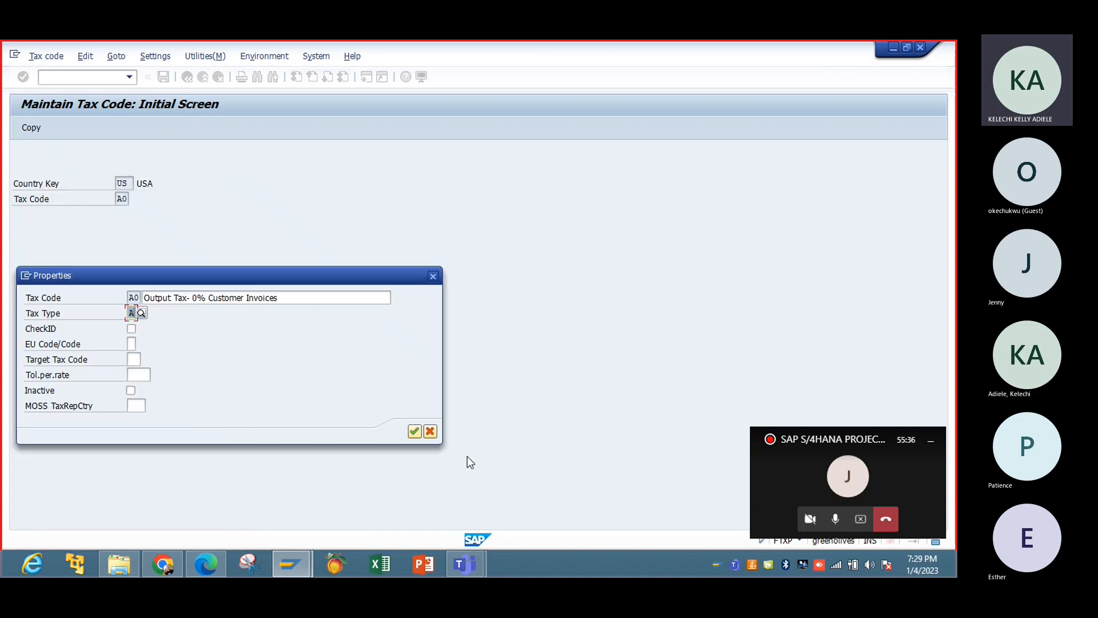
{"action": "left_click", "coordinate": [413, 431]}
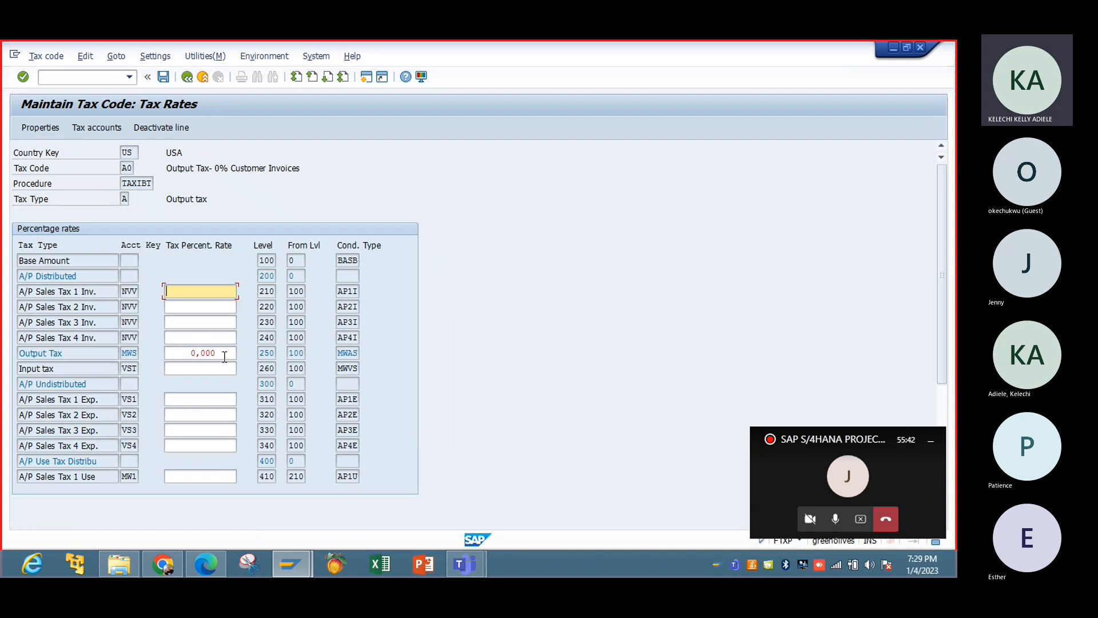
{"action": "left_click", "coordinate": [164, 76]}
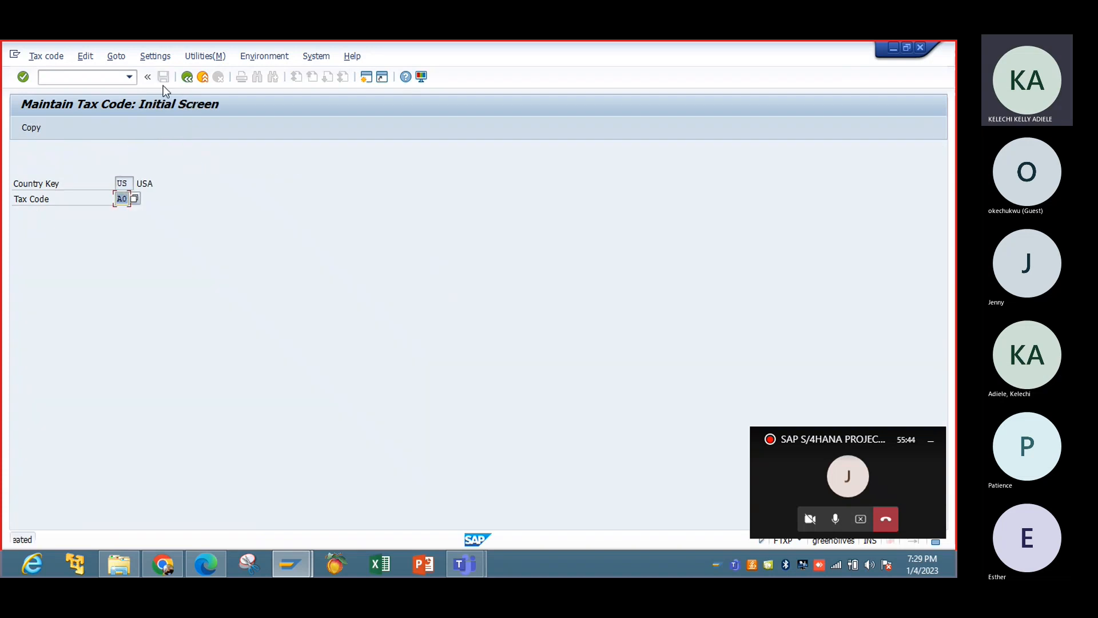
Start creating tax code A1 for country US and describe it as "Output Tax- 7.5% Customer Invoices".
{"action": "key", "text": "BackSpace"}
{"action": "type", "text": "1"}
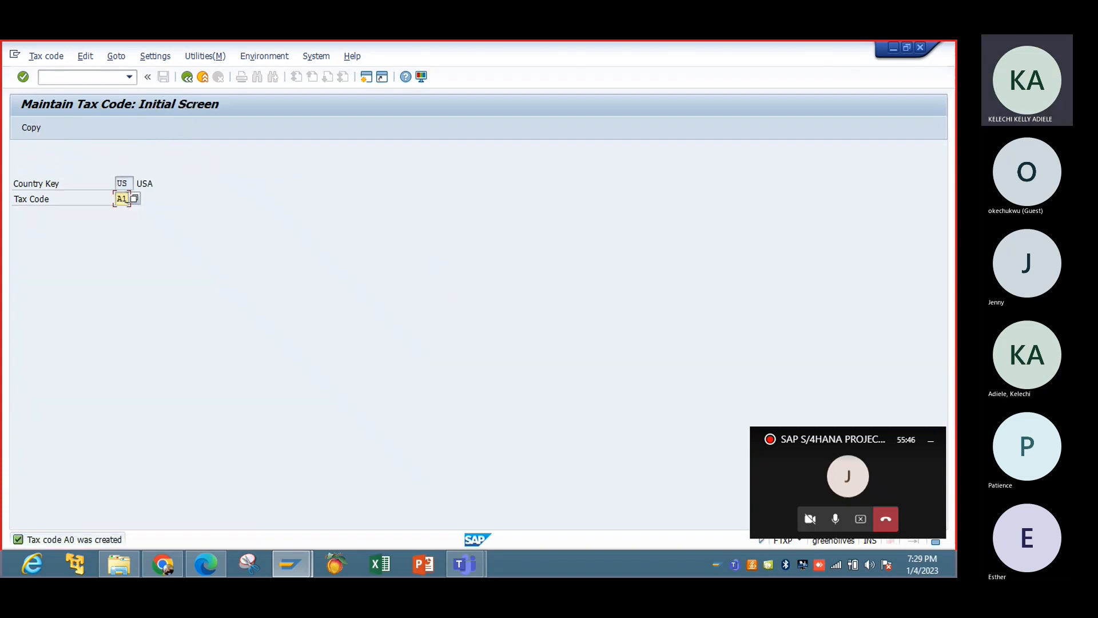
{"action": "key", "text": "Return"}
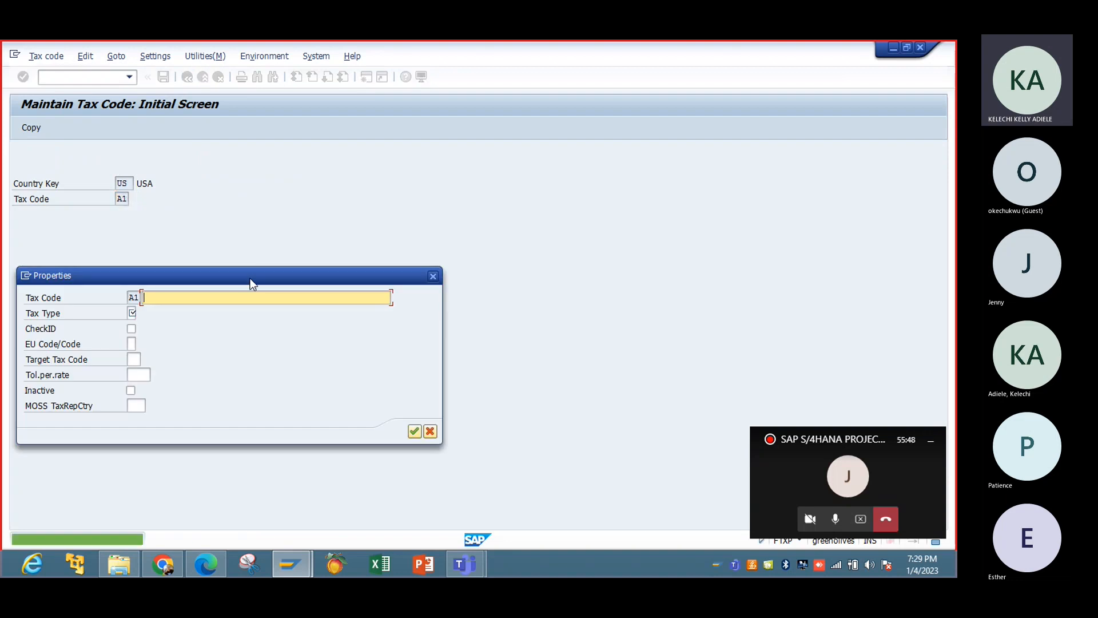
{"action": "left_click", "coordinate": [259, 291]}
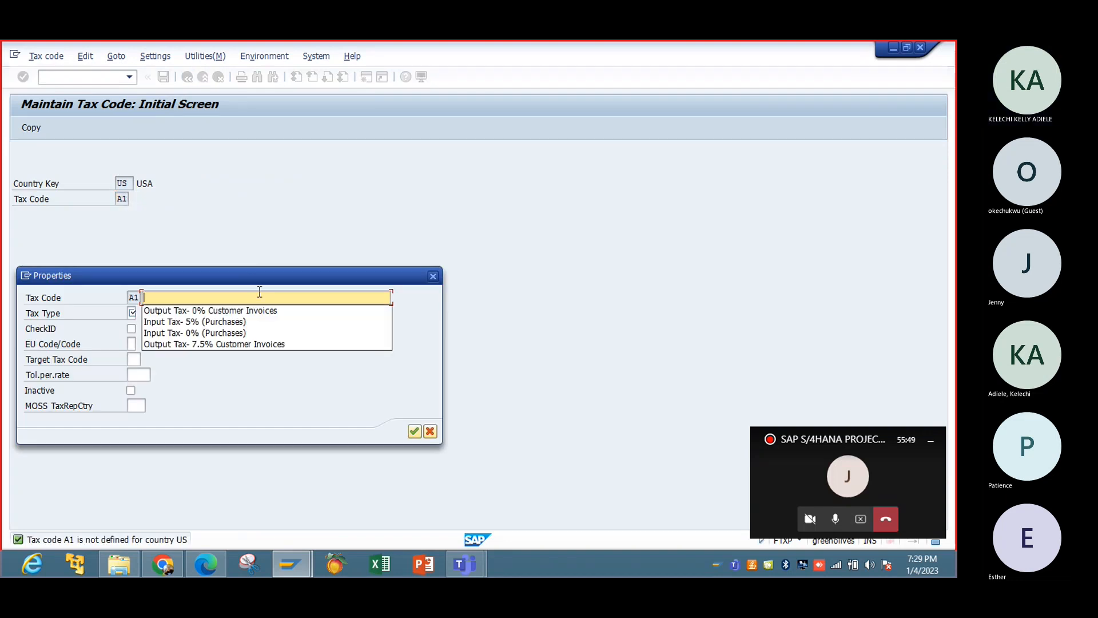
{"action": "left_click", "coordinate": [239, 343]}
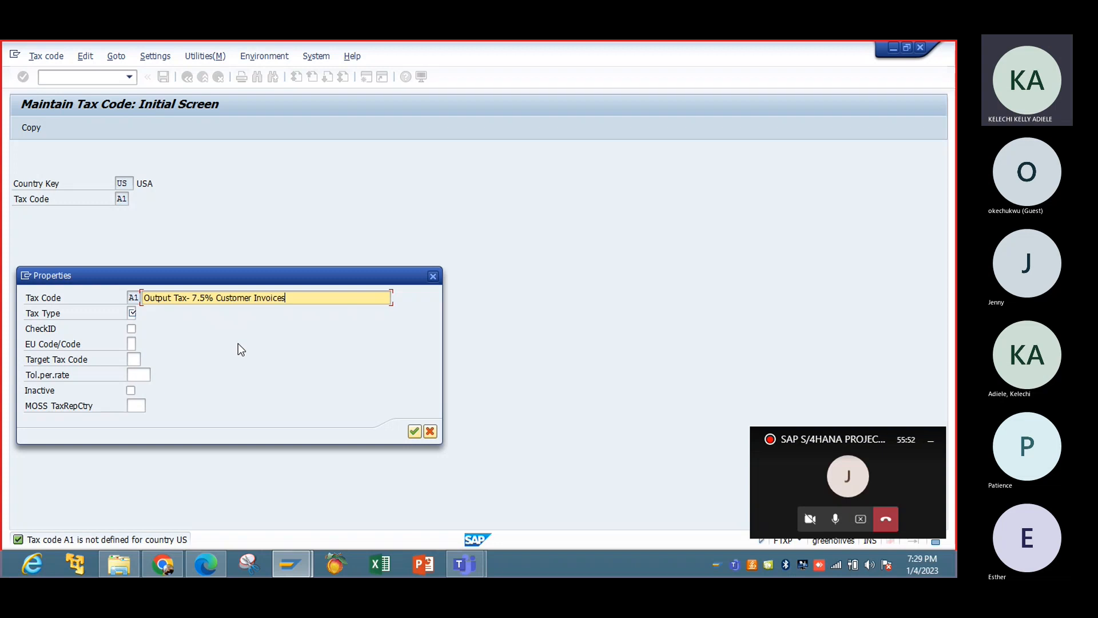
Save tax code A1 with tax type A (Output tax) and an Output Tax (MWS) percentage rate of 7,500, then leave tax code maintenance.
{"action": "left_click", "coordinate": [132, 313]}
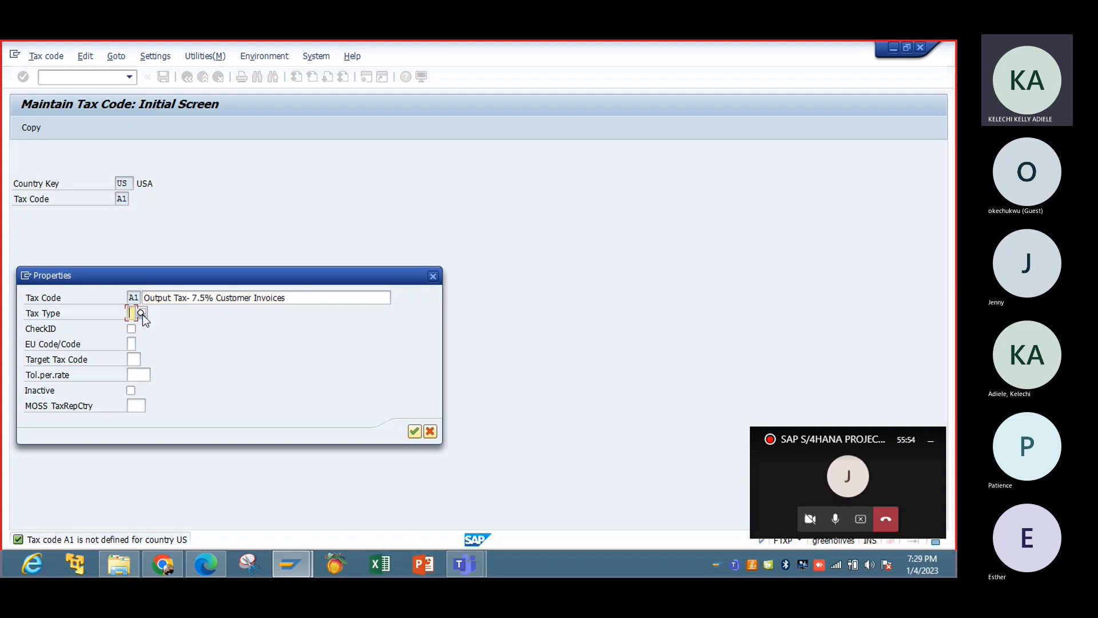
{"action": "left_click", "coordinate": [141, 314]}
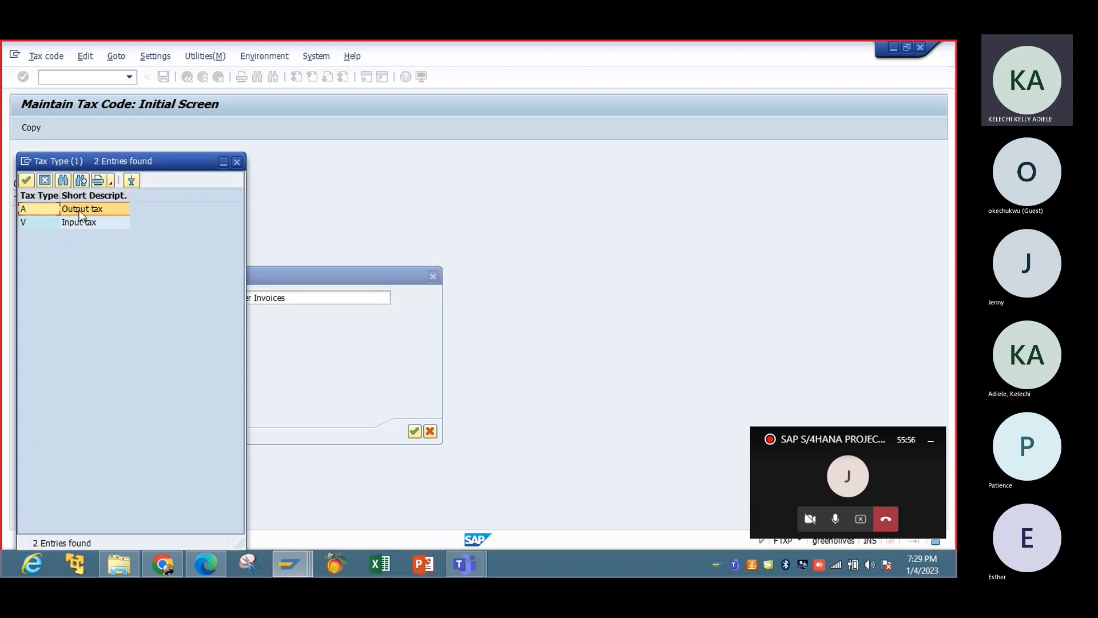
{"action": "double_click", "coordinate": [80, 211]}
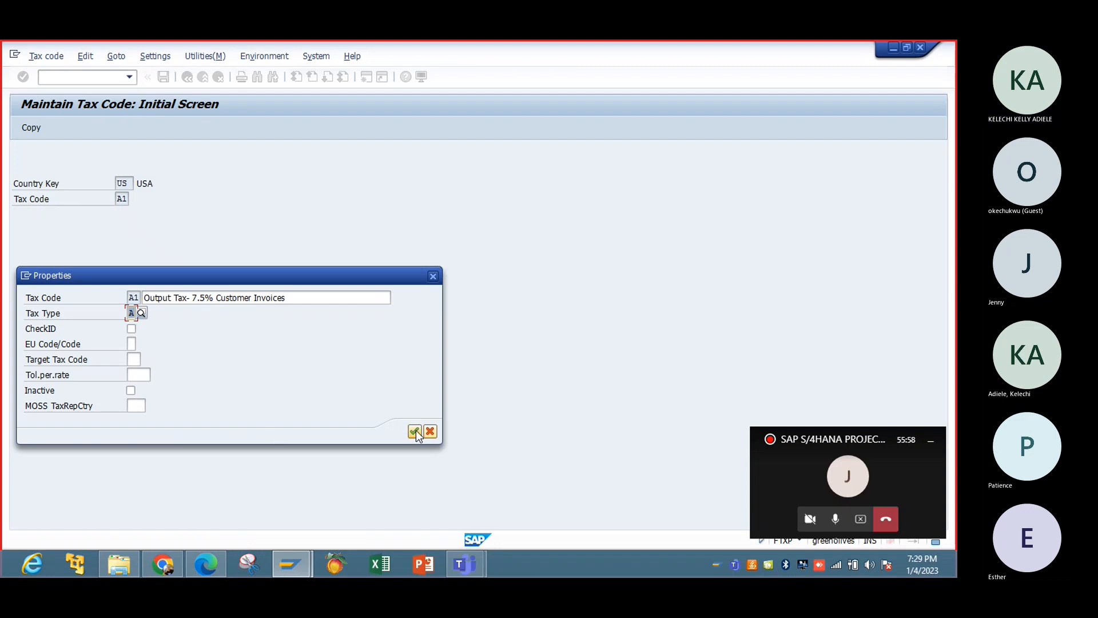
{"action": "left_click", "coordinate": [415, 431]}
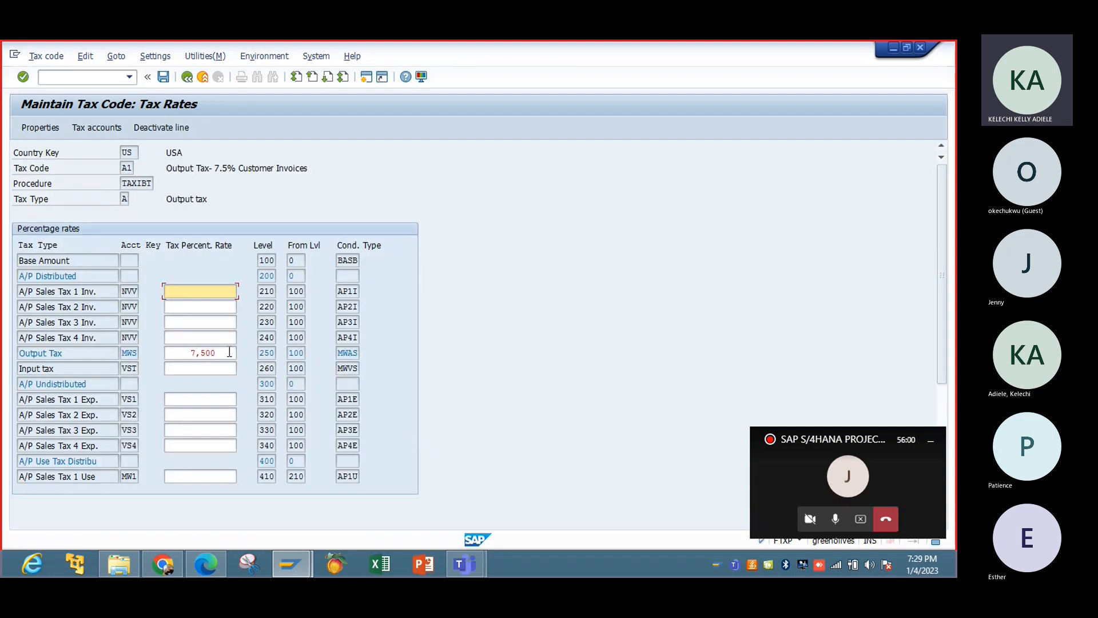
{"action": "left_click", "coordinate": [163, 76]}
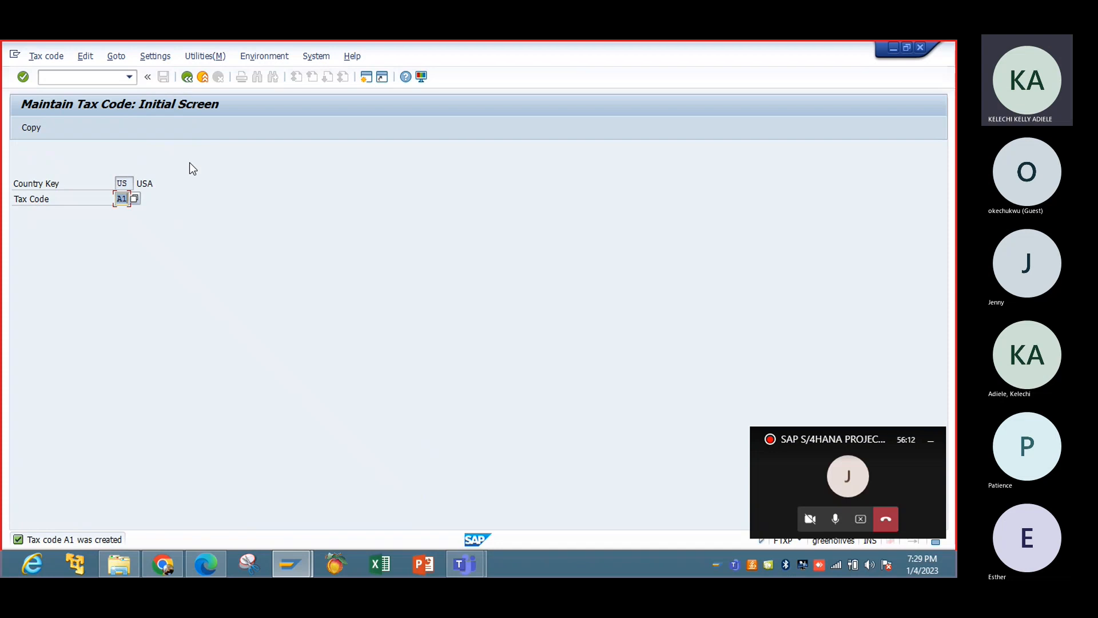
{"action": "left_click", "coordinate": [187, 76]}
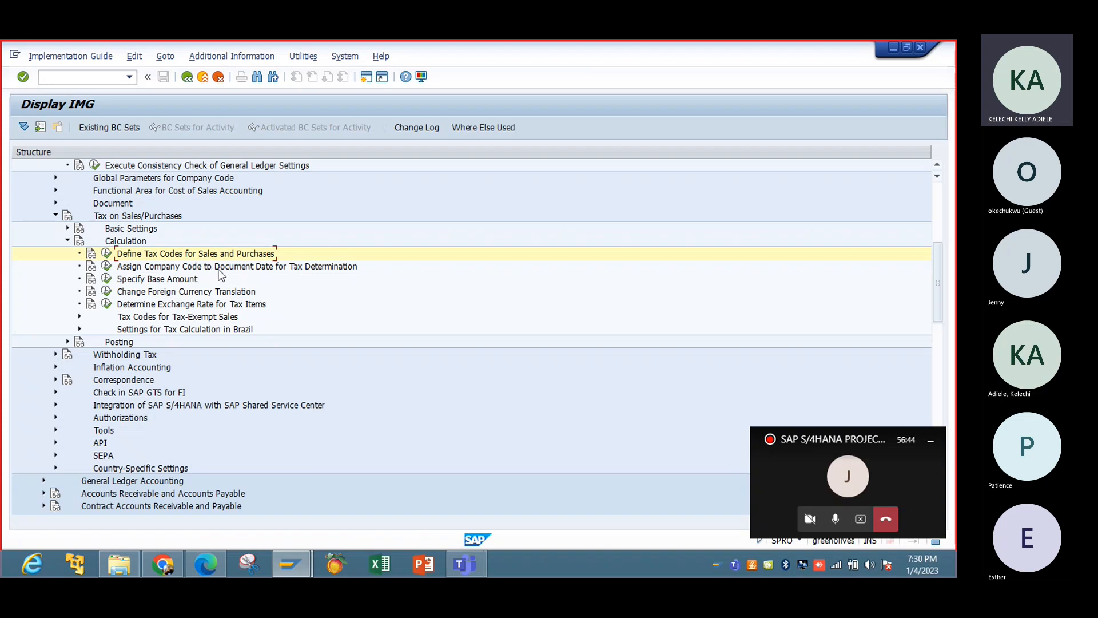
Review the document date for tax determination setting of company code IBTC and return to the implementation guide.
{"action": "left_click", "coordinate": [106, 266]}
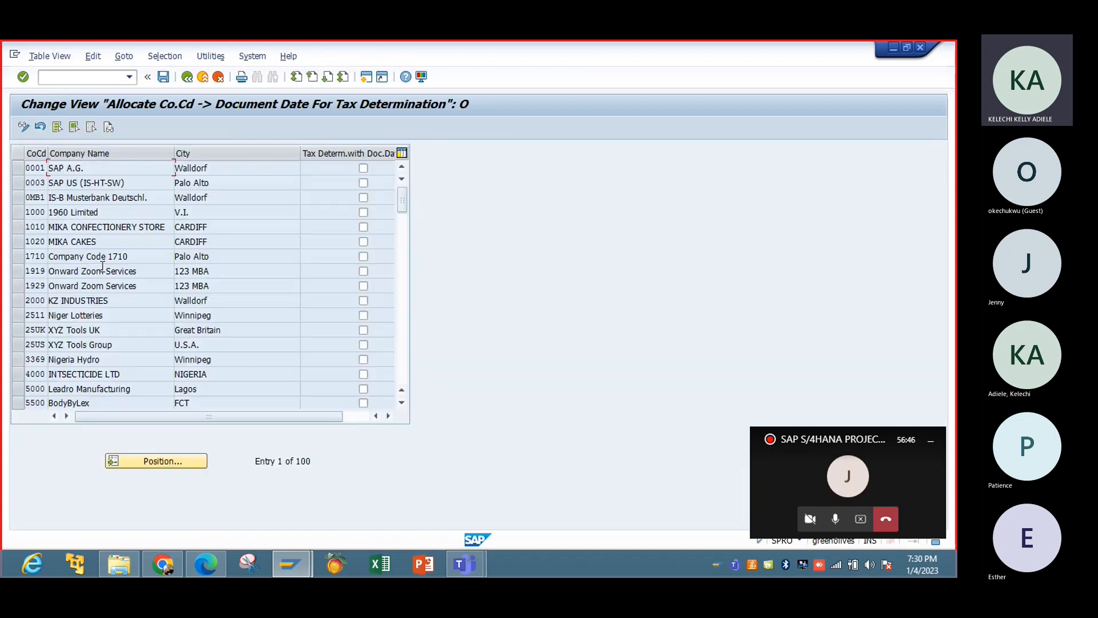
{"action": "left_click", "coordinate": [167, 461]}
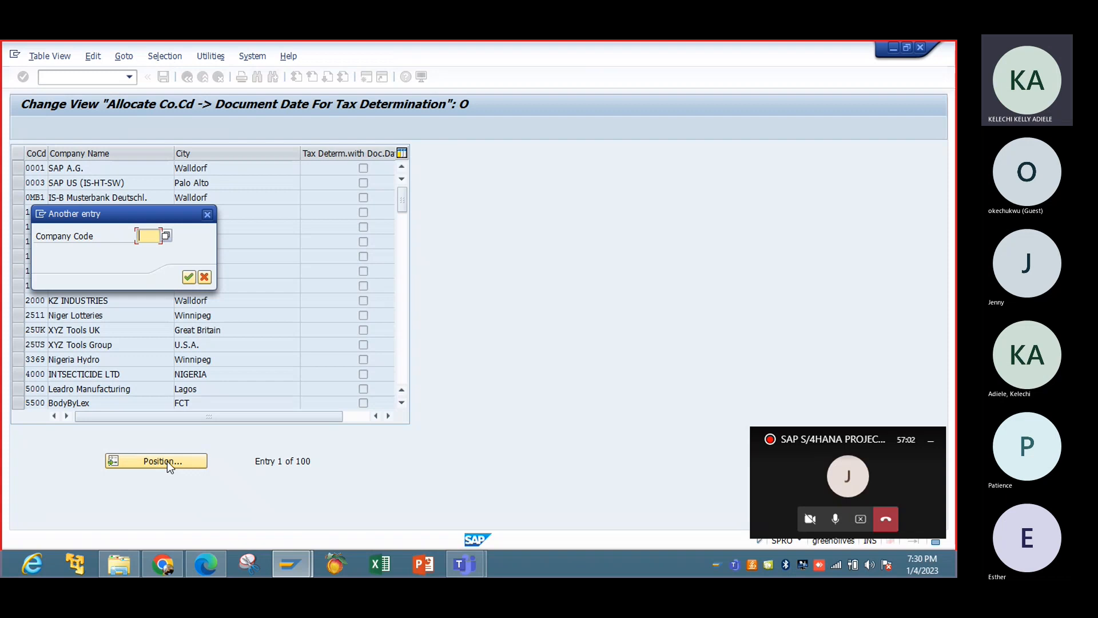
{"action": "type", "text": "IBTC"}
{"action": "key", "text": "Return"}
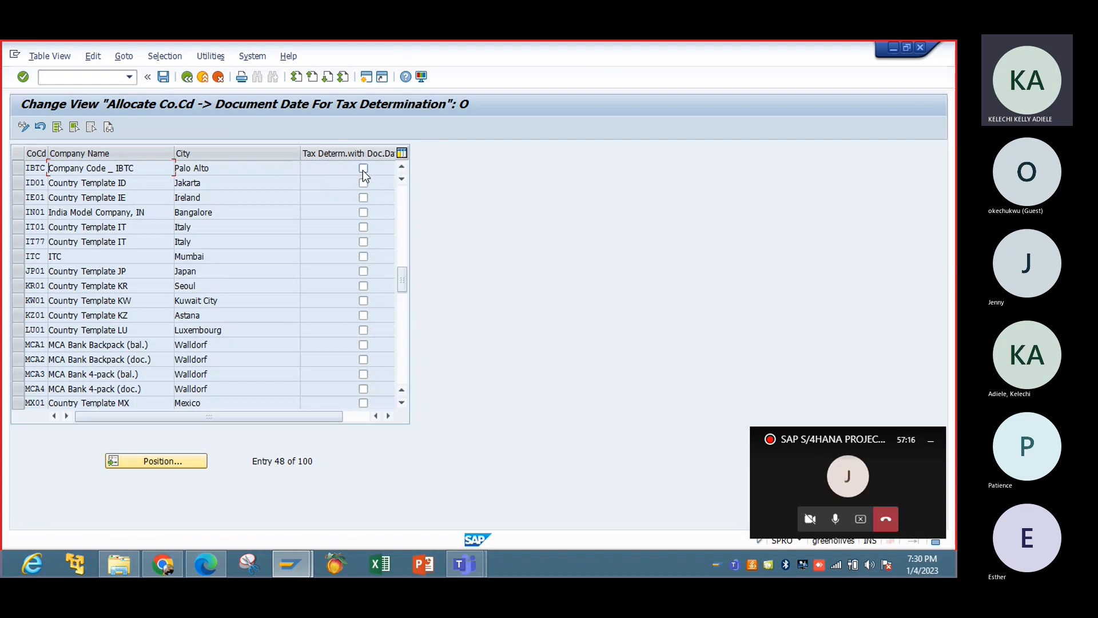
{"action": "left_click", "coordinate": [187, 77]}
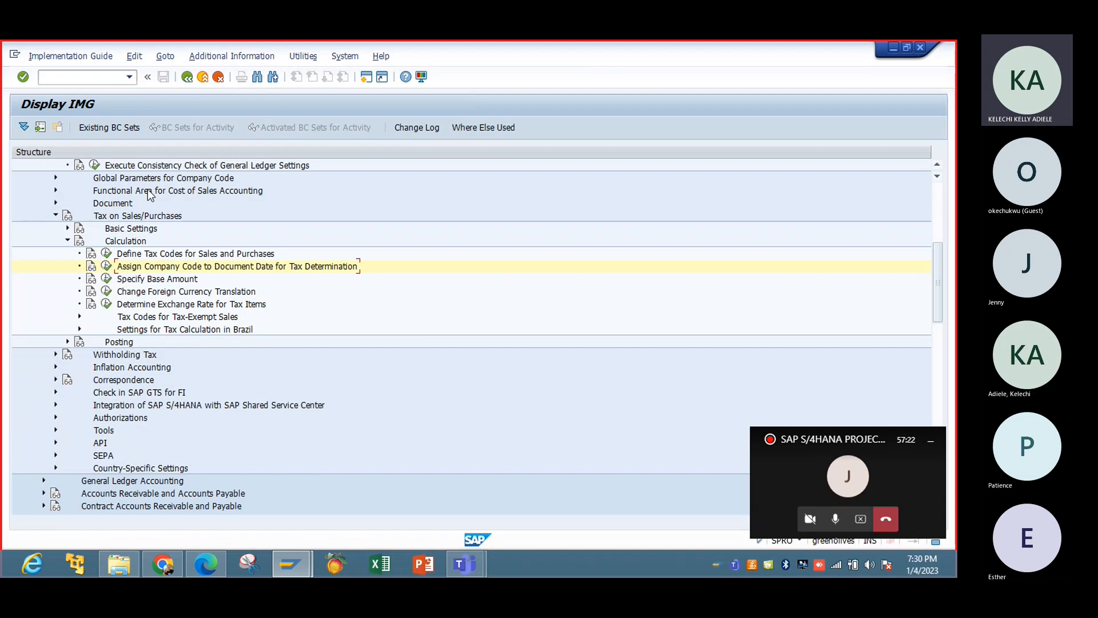
Review the Specify Base Amount activity's net tax base settings by company code and return to the implementation guide.
{"action": "left_click", "coordinate": [107, 279]}
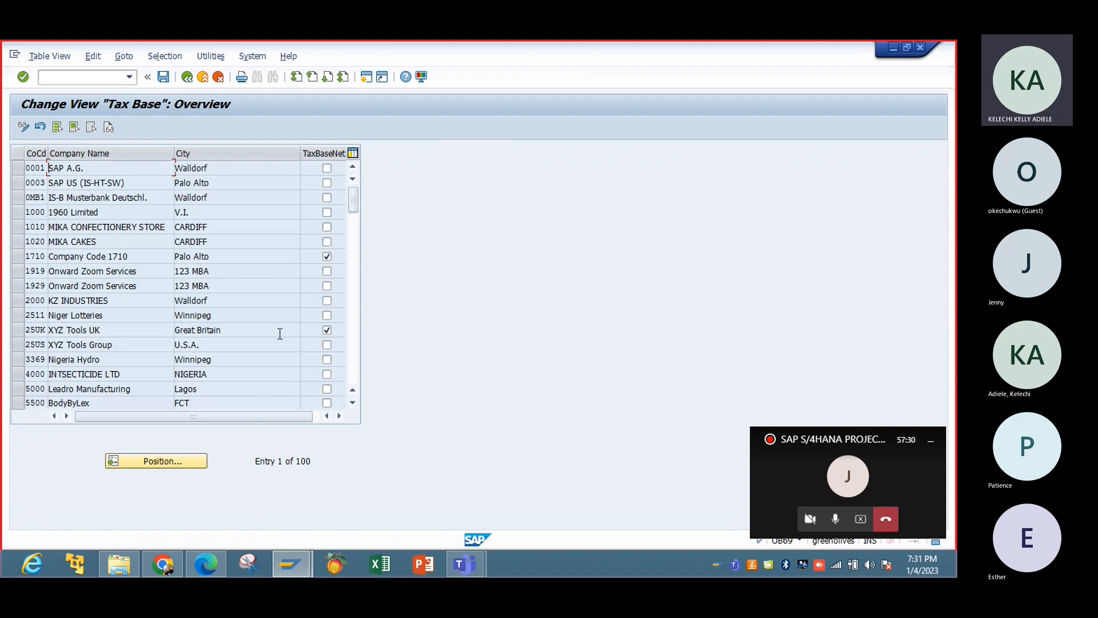
{"action": "left_click", "coordinate": [352, 357]}
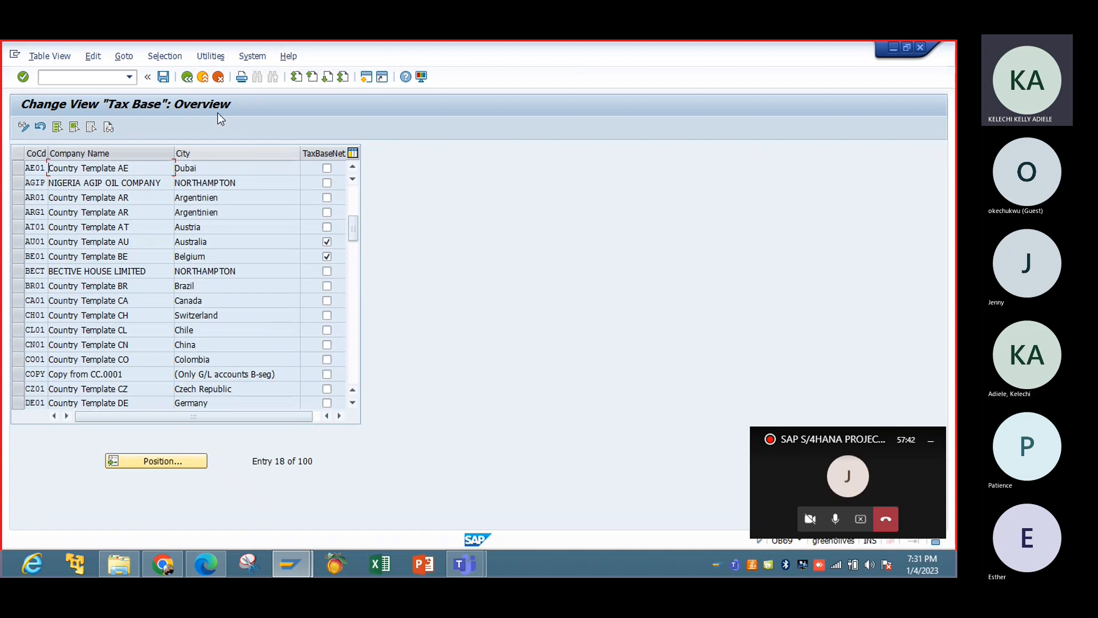
{"action": "left_click", "coordinate": [186, 82]}
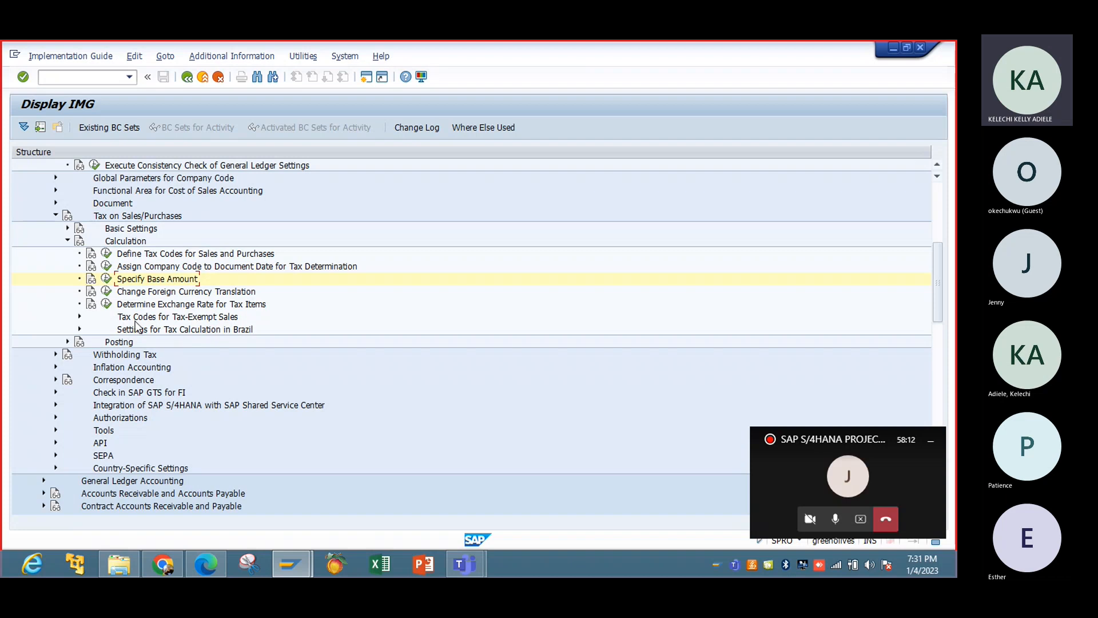
Review the zero VAT reasons defined for tax-exempt sales and their available VAT code options, leaving them unedited.
{"action": "left_click", "coordinate": [79, 316]}
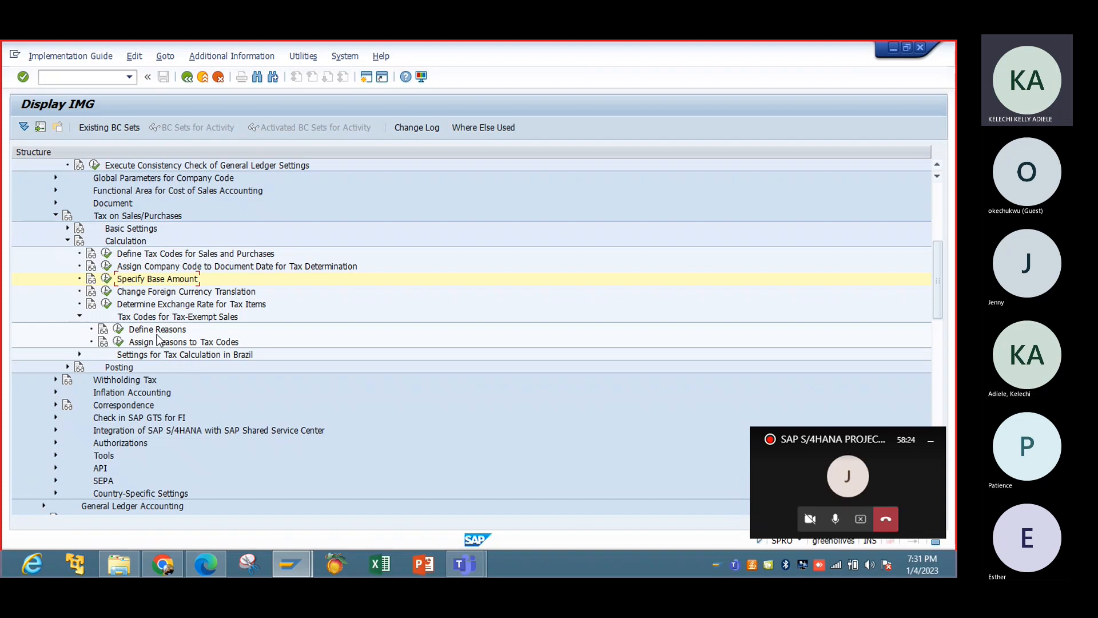
{"action": "left_click", "coordinate": [117, 329]}
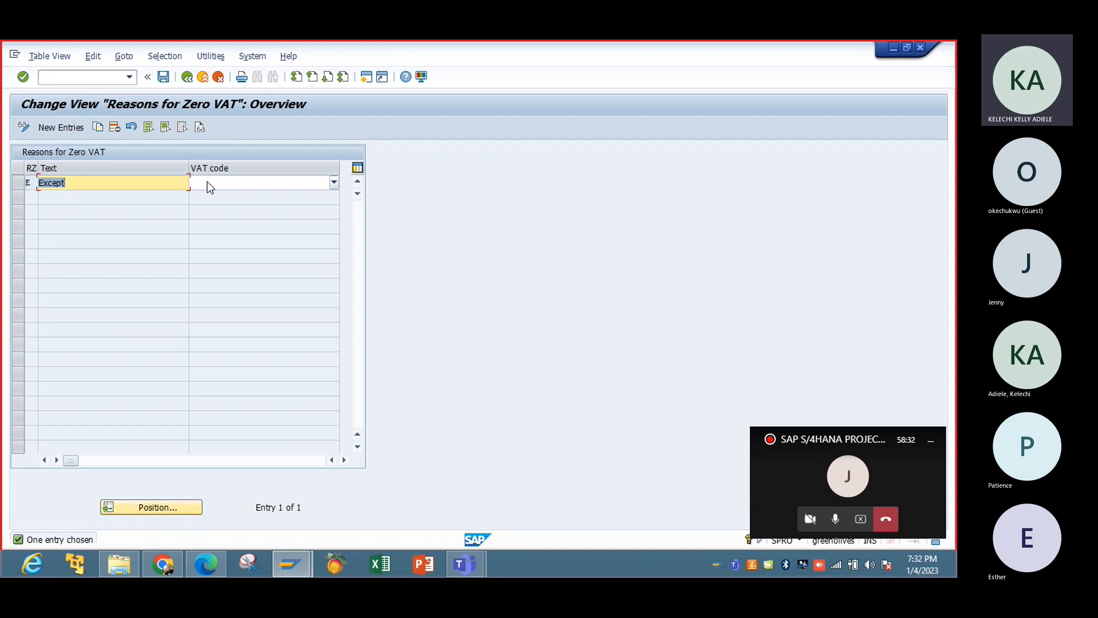
{"action": "left_click", "coordinate": [335, 183]}
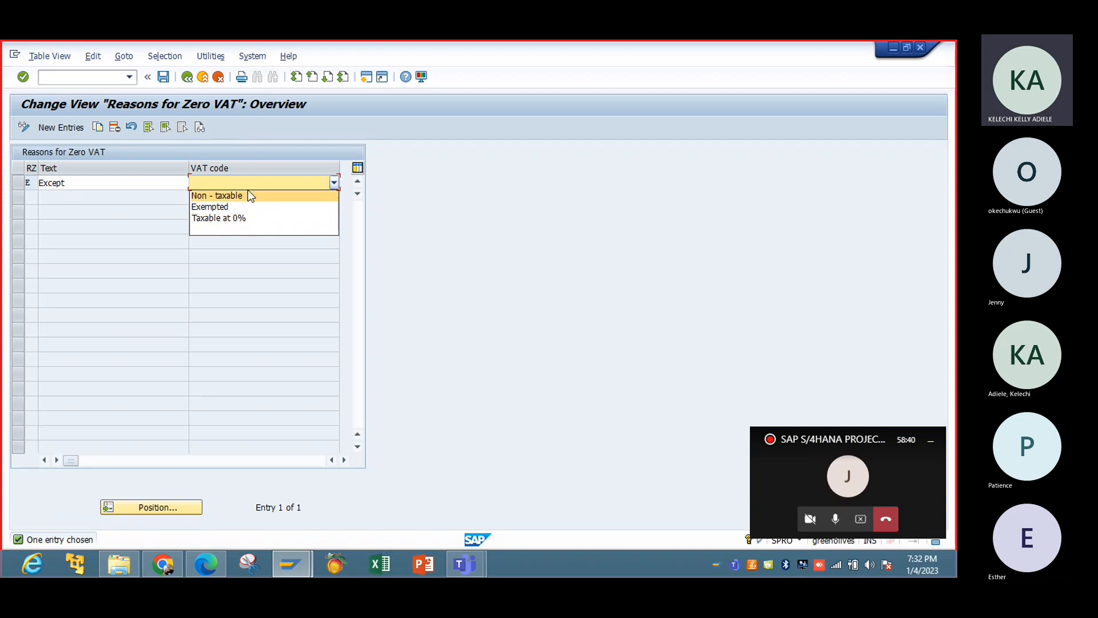
{"action": "left_click", "coordinate": [257, 157]}
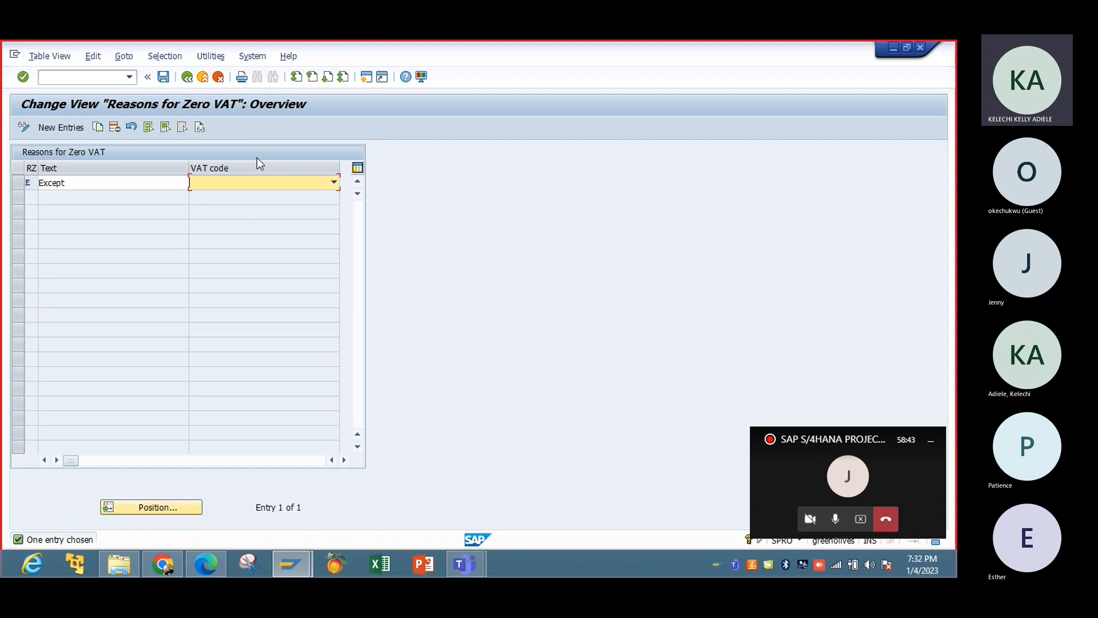
{"action": "left_click", "coordinate": [187, 76]}
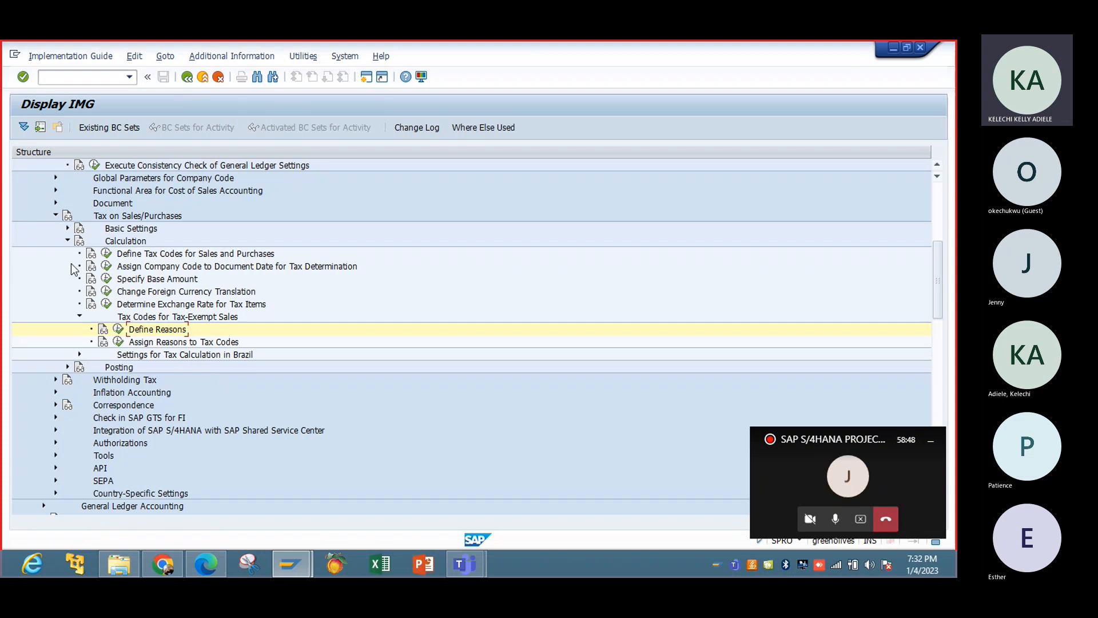
Collapse the Calculation settings and open the Define Tax Accounts activity under Posting for tax on sales/purchases.
{"action": "left_click", "coordinate": [67, 241]}
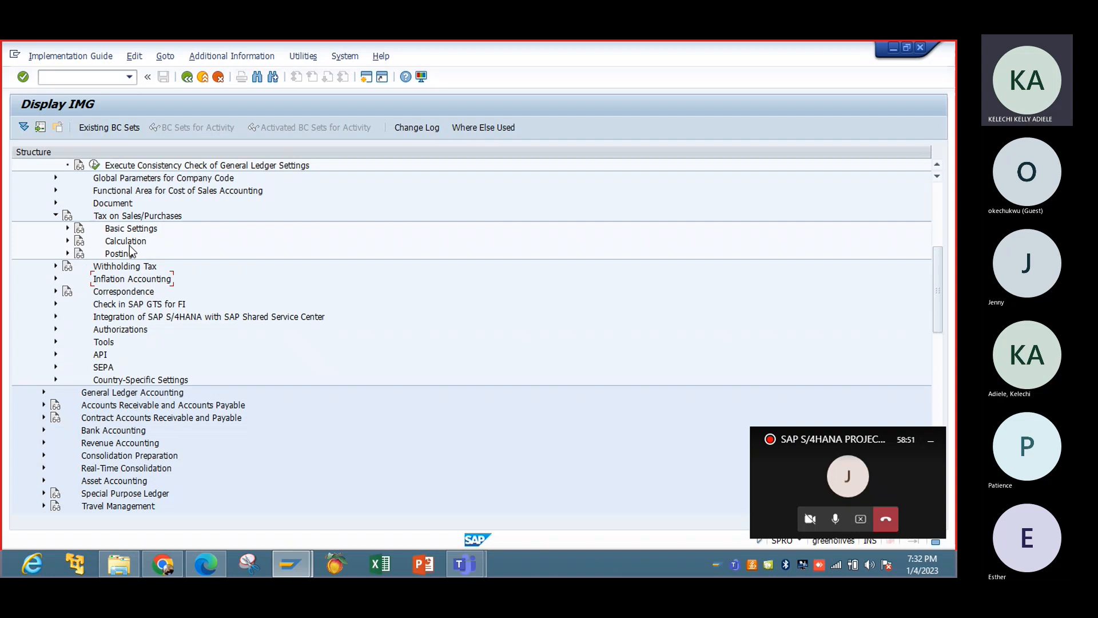
{"action": "left_click", "coordinate": [68, 253]}
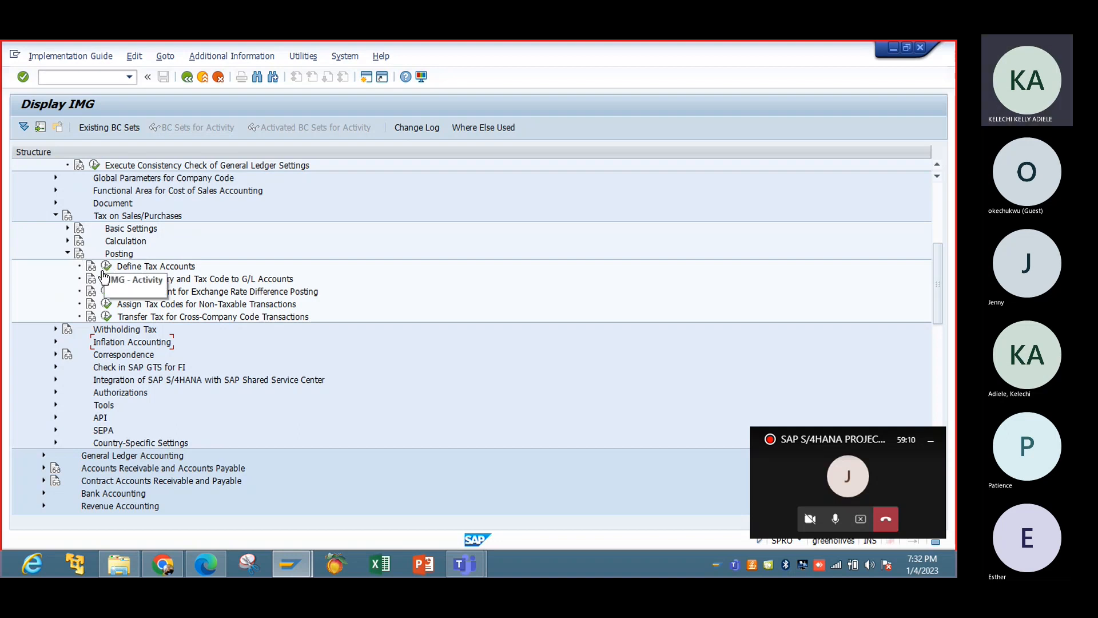
{"action": "left_click", "coordinate": [103, 267]}
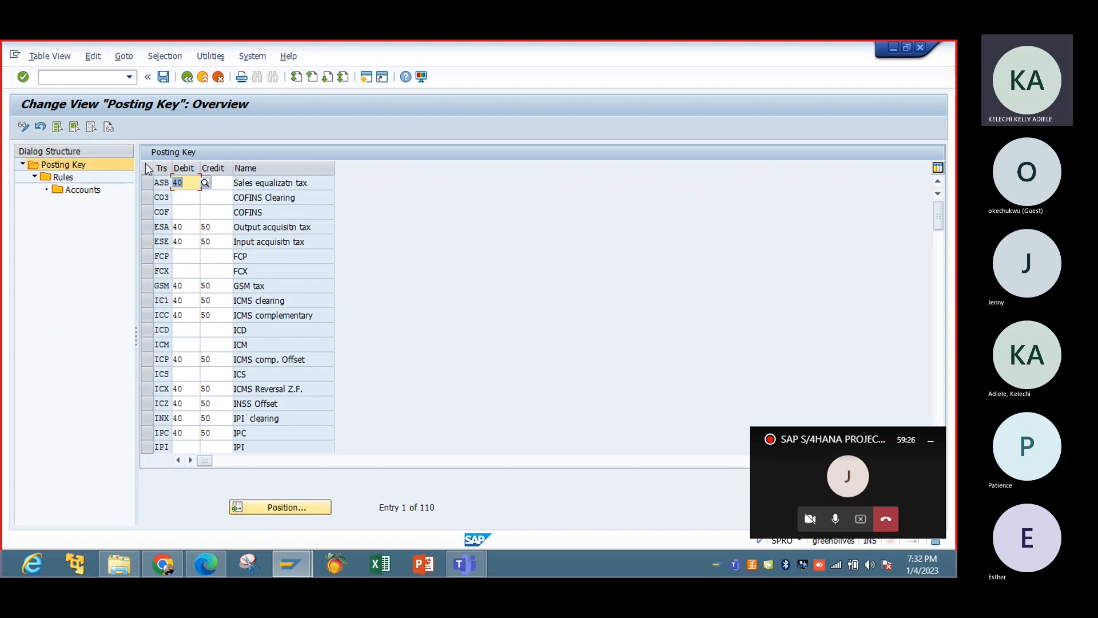
Find transaction VST in the posting key list and check its debit and credit posting keys.
{"action": "left_click", "coordinate": [299, 505]}
{"action": "type", "text": "VST"}
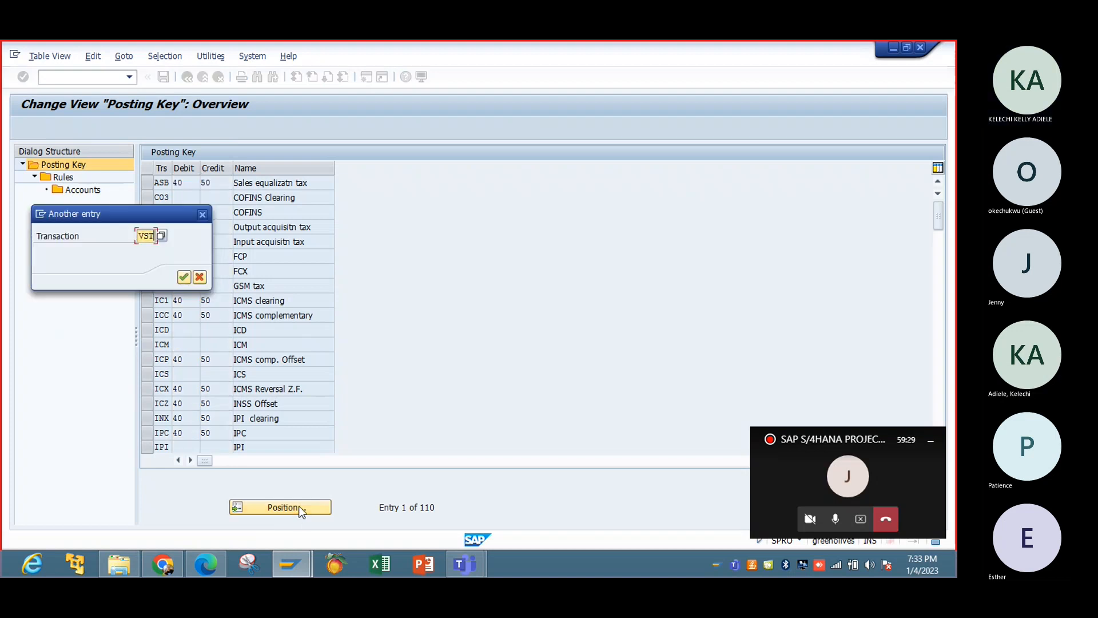
{"action": "key", "text": "Return"}
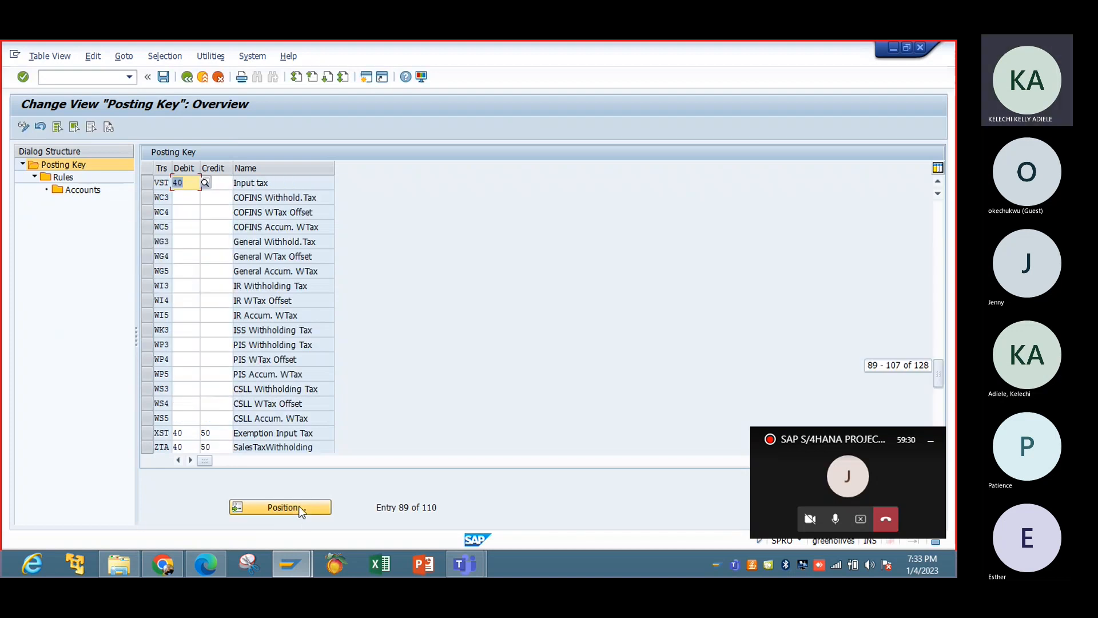
{"action": "left_click", "coordinate": [220, 183]}
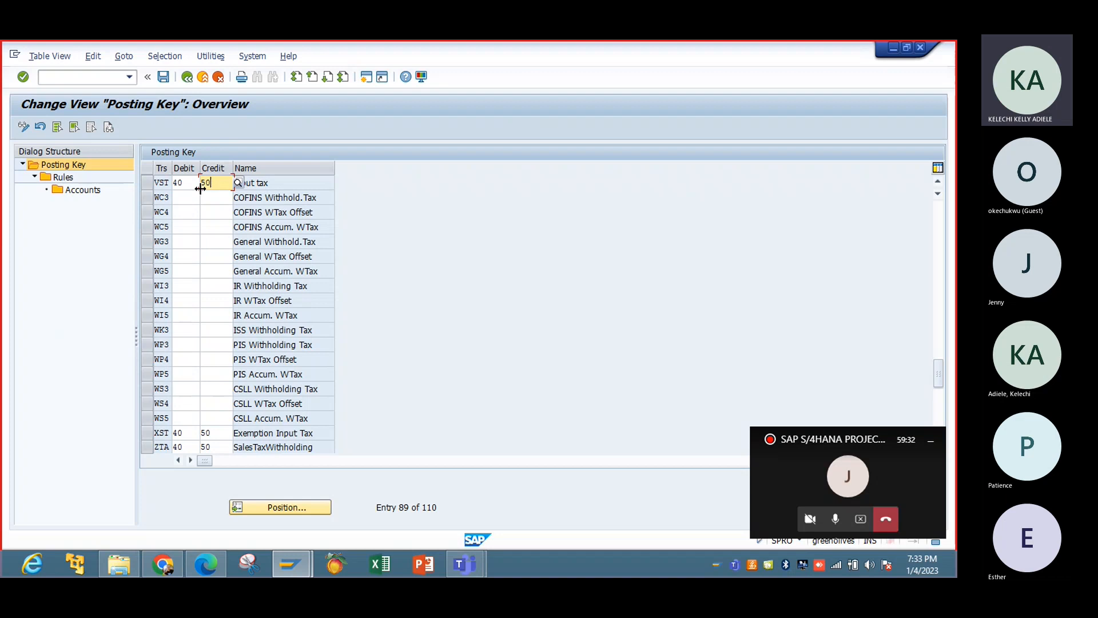
{"action": "type", "text": "50"}
Search the posting key list for transaction WAS and look through the neighbouring entries.
{"action": "left_click", "coordinate": [280, 508]}
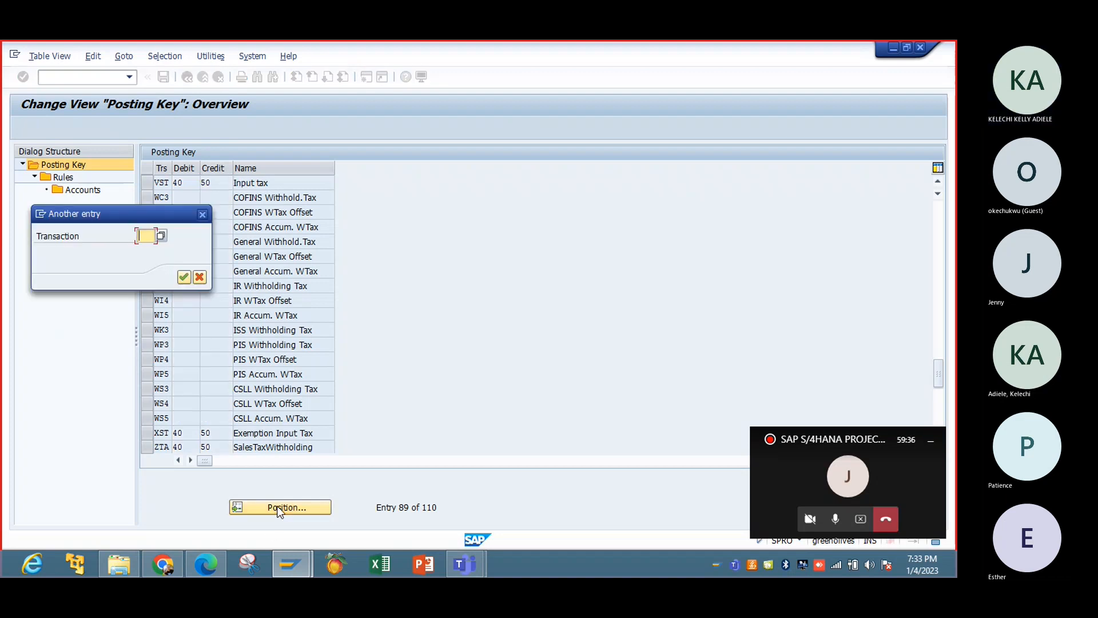
{"action": "type", "text": "W"}
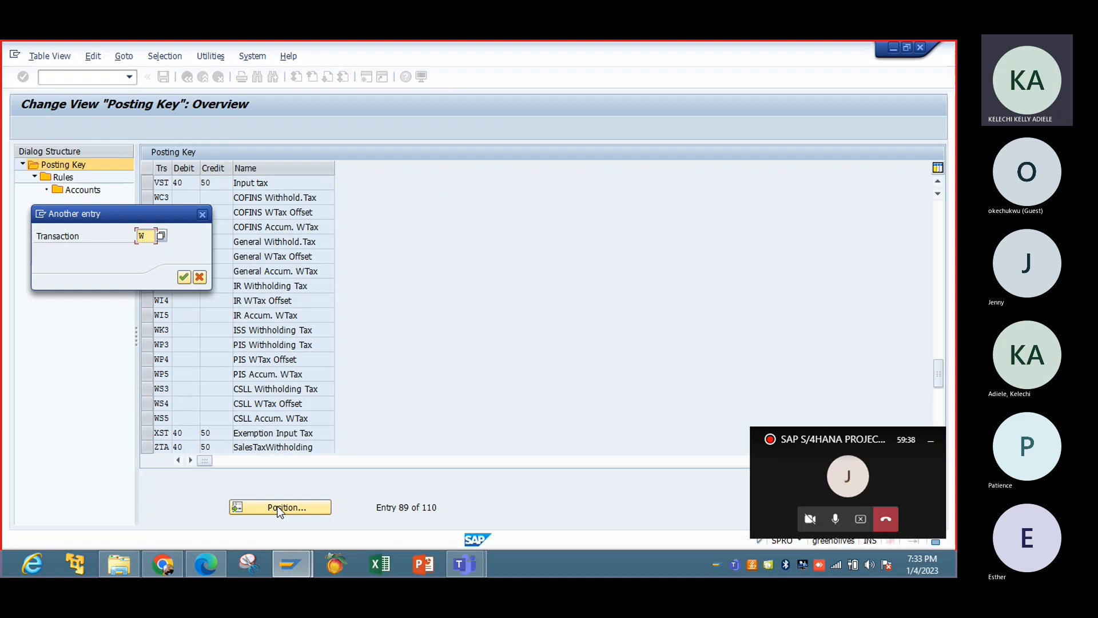
{"action": "type", "text": "AS"}
{"action": "key", "text": "Return"}
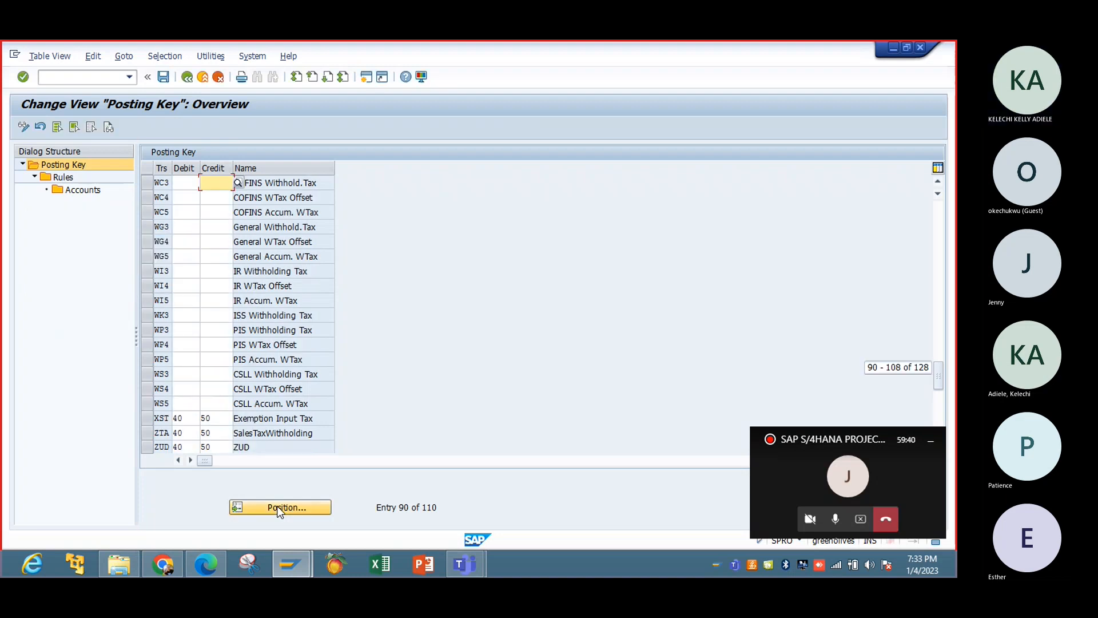
{"action": "left_click", "coordinate": [934, 209]}
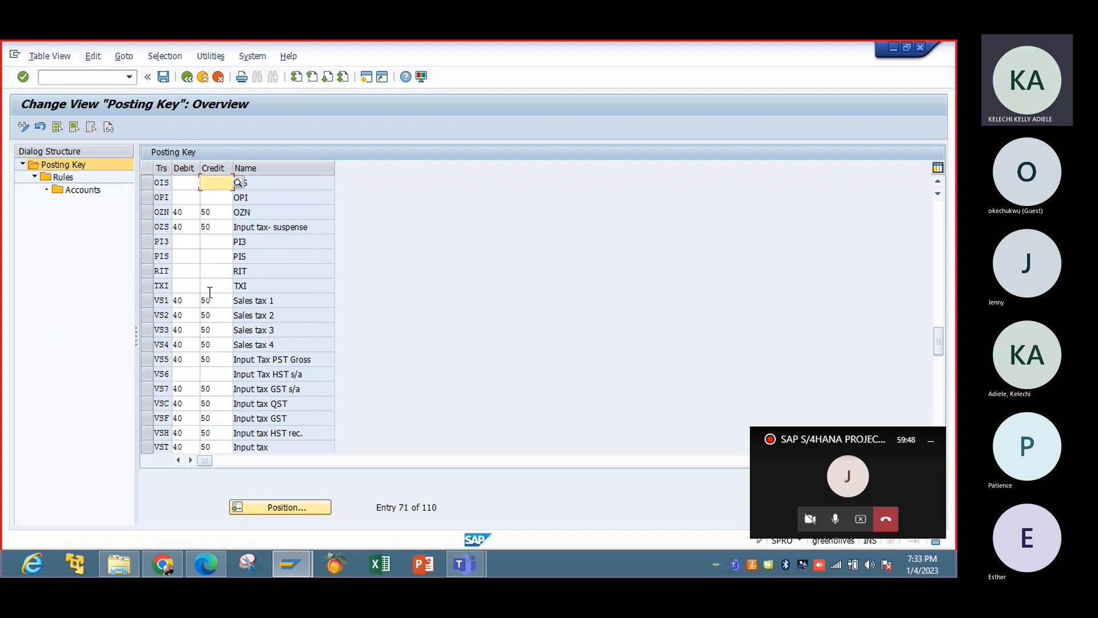
Search the posting key list for transaction WST.
{"action": "left_click", "coordinate": [266, 508]}
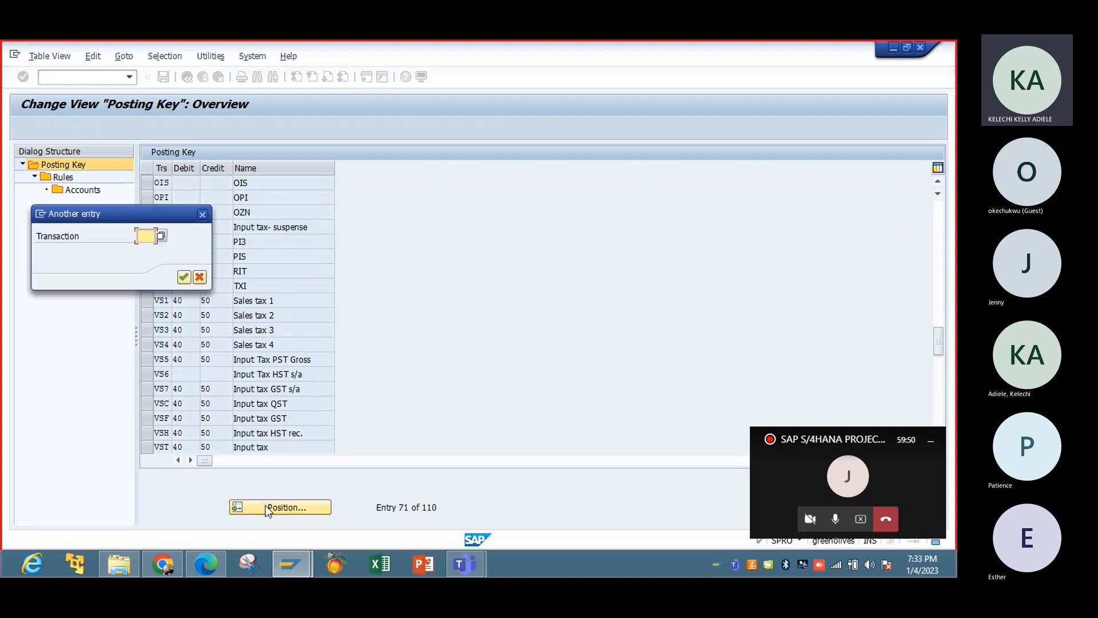
{"action": "type", "text": "WAS"}
{"action": "key", "text": "BackSpace"}
{"action": "key", "text": "BackSpace"}
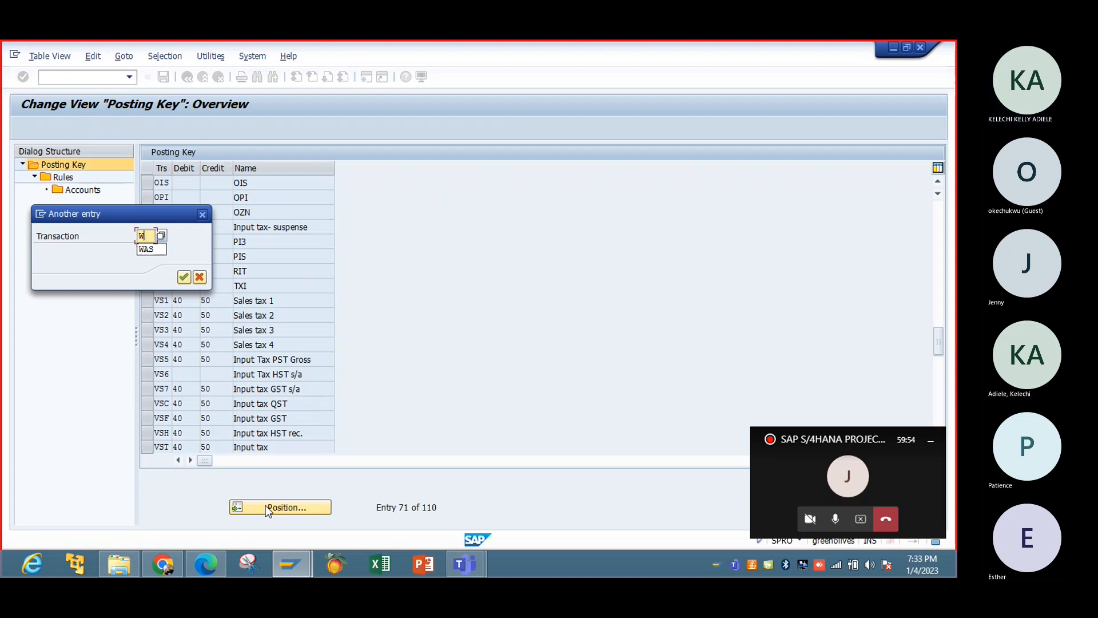
{"action": "type", "text": "ST"}
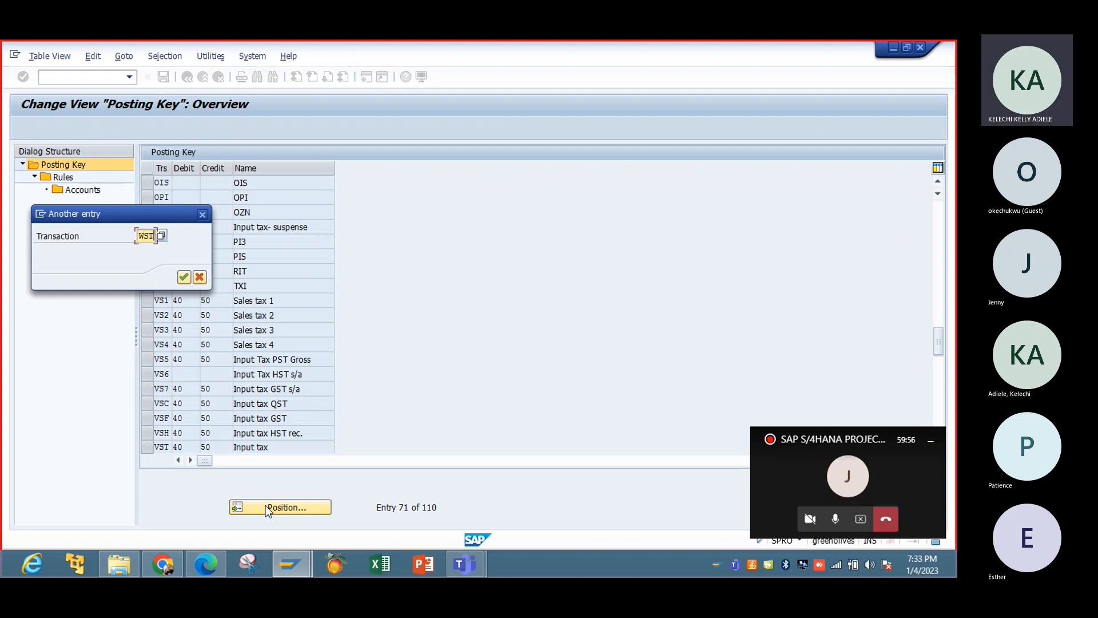
{"action": "key", "text": "Return"}
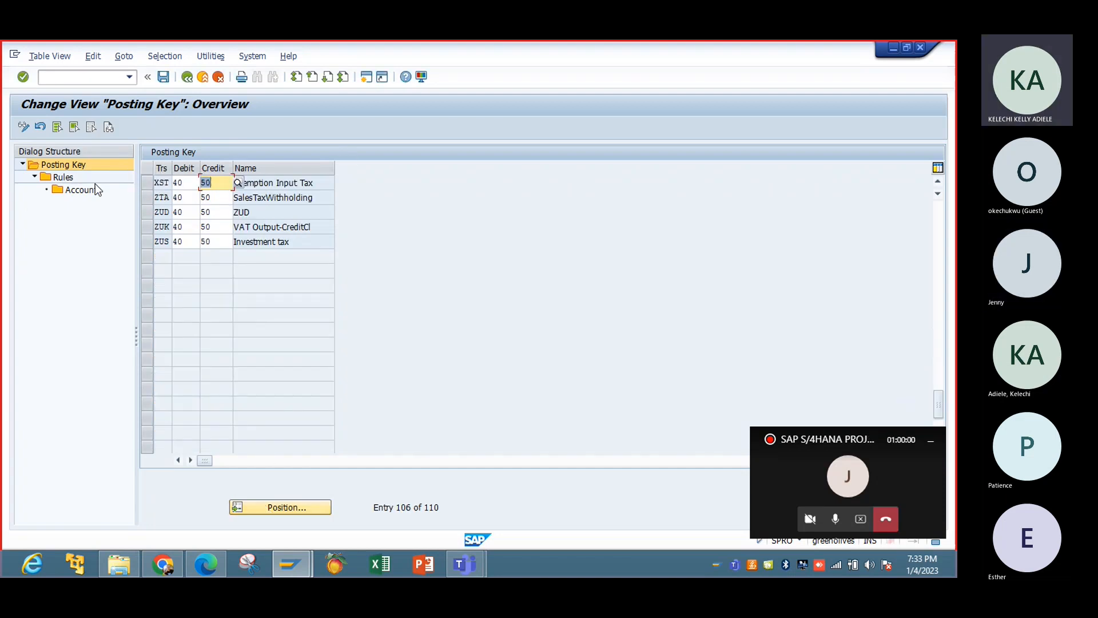
Find transaction MWS in the posting key list and check its debit and credit posting keys.
{"action": "left_click", "coordinate": [307, 516]}
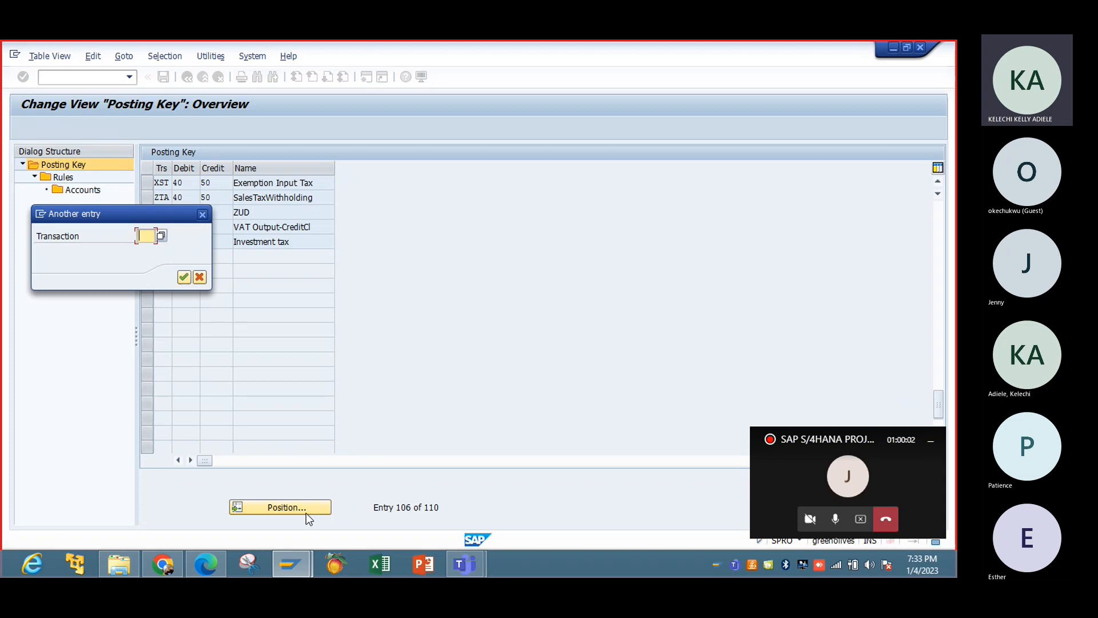
{"action": "type", "text": "M"}
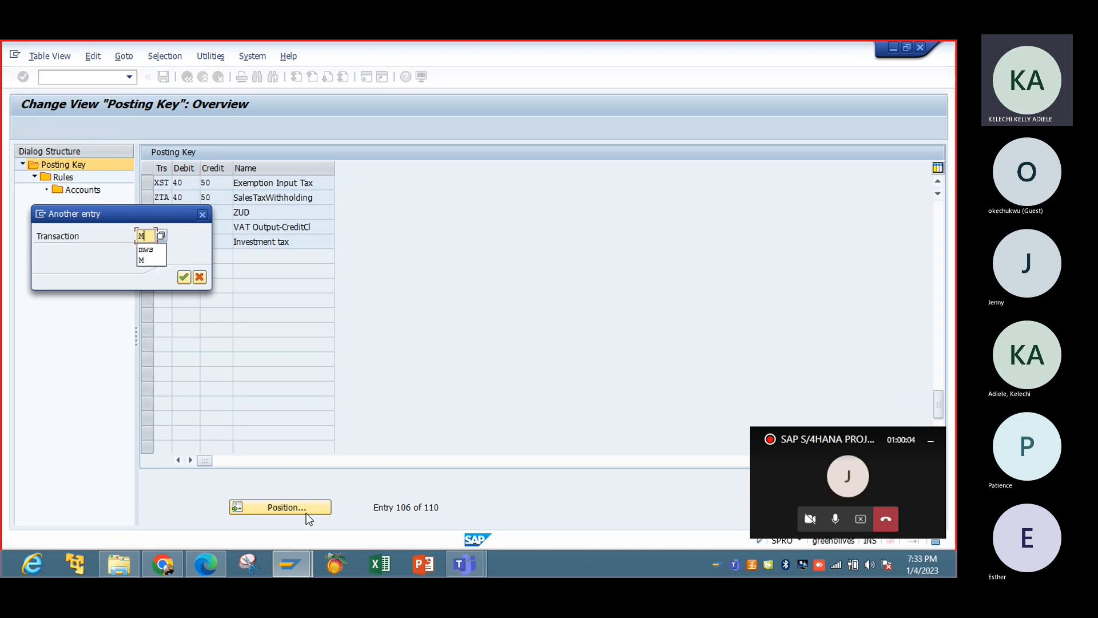
{"action": "type", "text": "WS"}
{"action": "key", "text": "Return"}
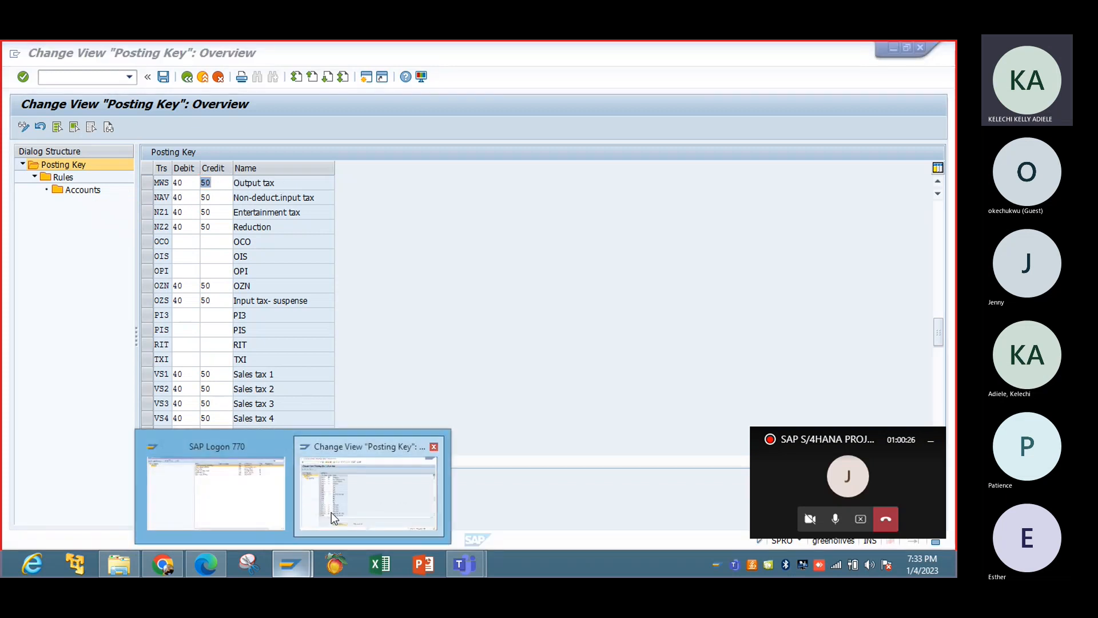
Open an additional SAP GUI window and start transaction FS00 for central G/L account maintenance.
{"action": "left_click", "coordinate": [331, 512]}
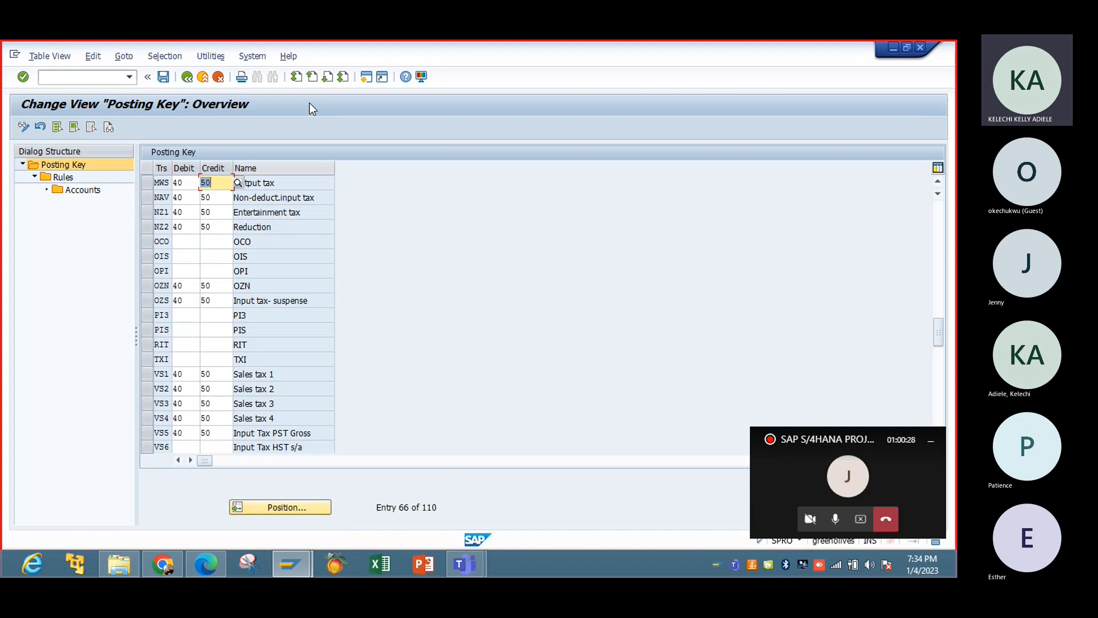
{"action": "left_click", "coordinate": [257, 57]}
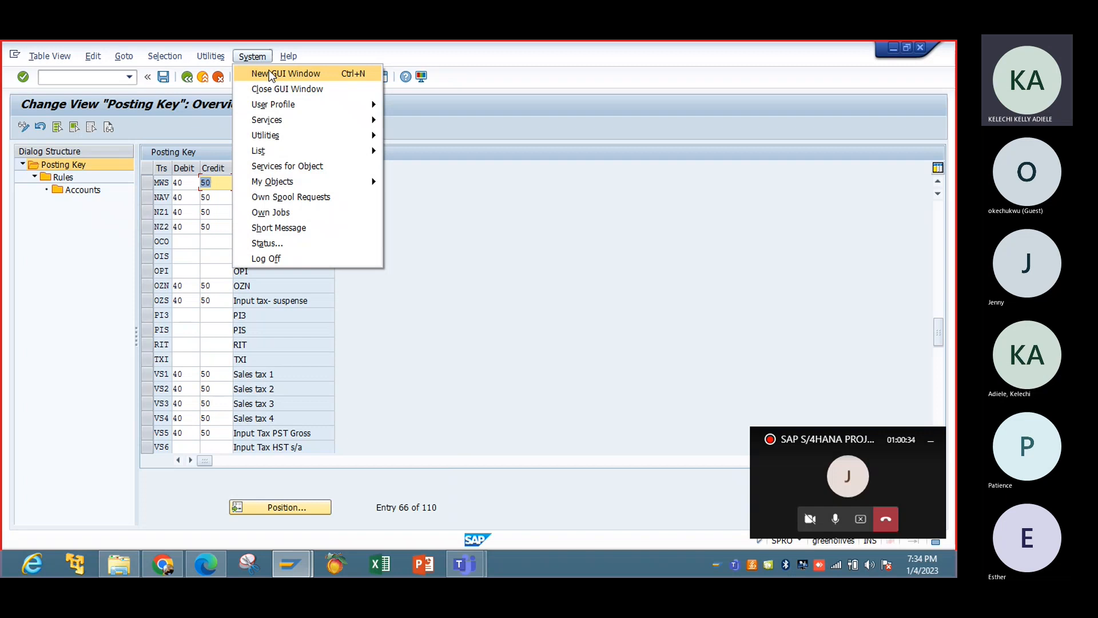
{"action": "left_click", "coordinate": [272, 72]}
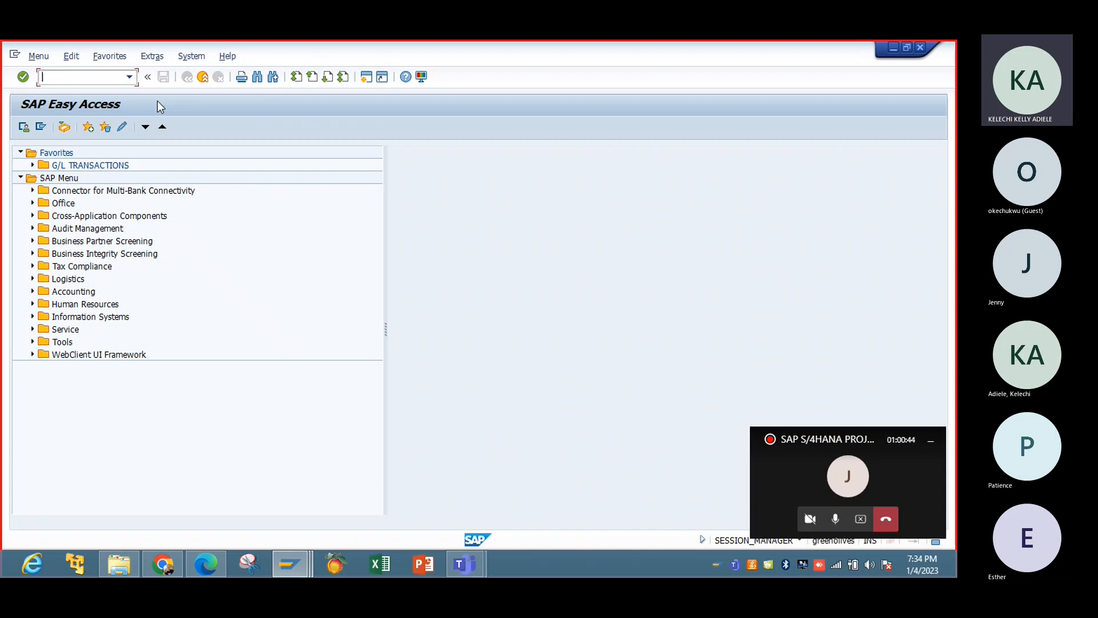
{"action": "type", "text": "fs00"}
{"action": "key", "text": "Return"}
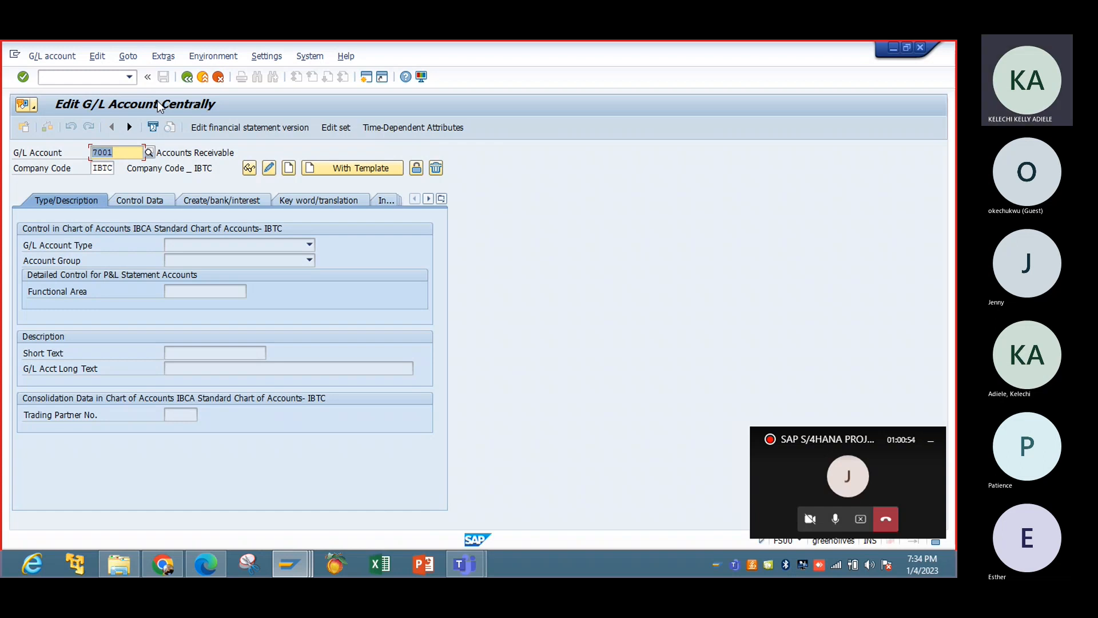
List all G/L accounts in chart of accounts IBCA and move the results clear of the account fields.
{"action": "left_click", "coordinate": [151, 153]}
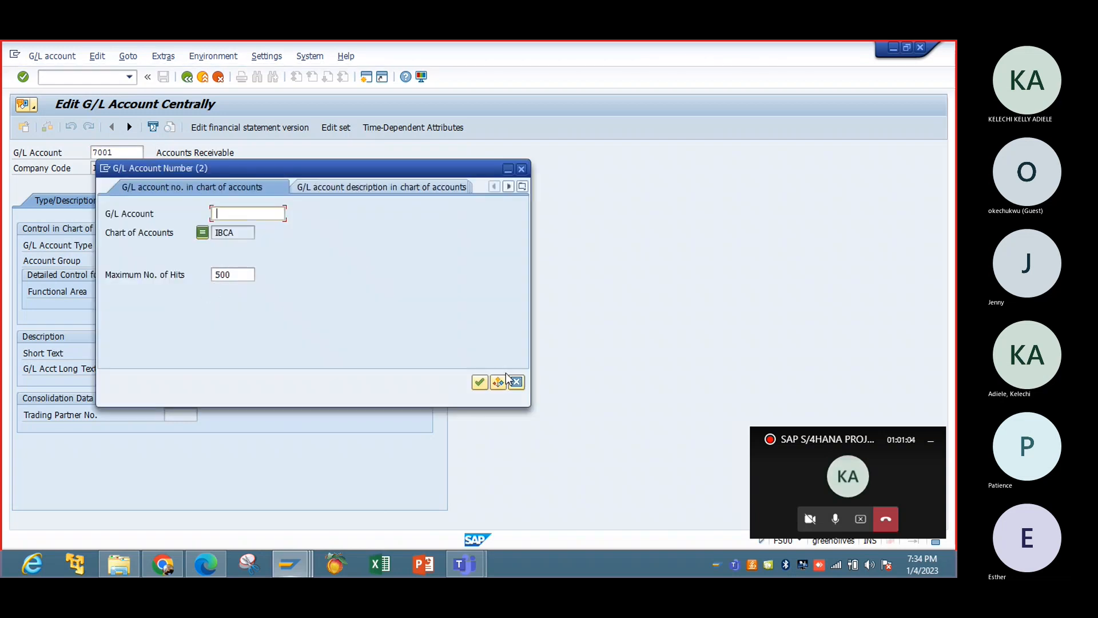
{"action": "left_click", "coordinate": [480, 382]}
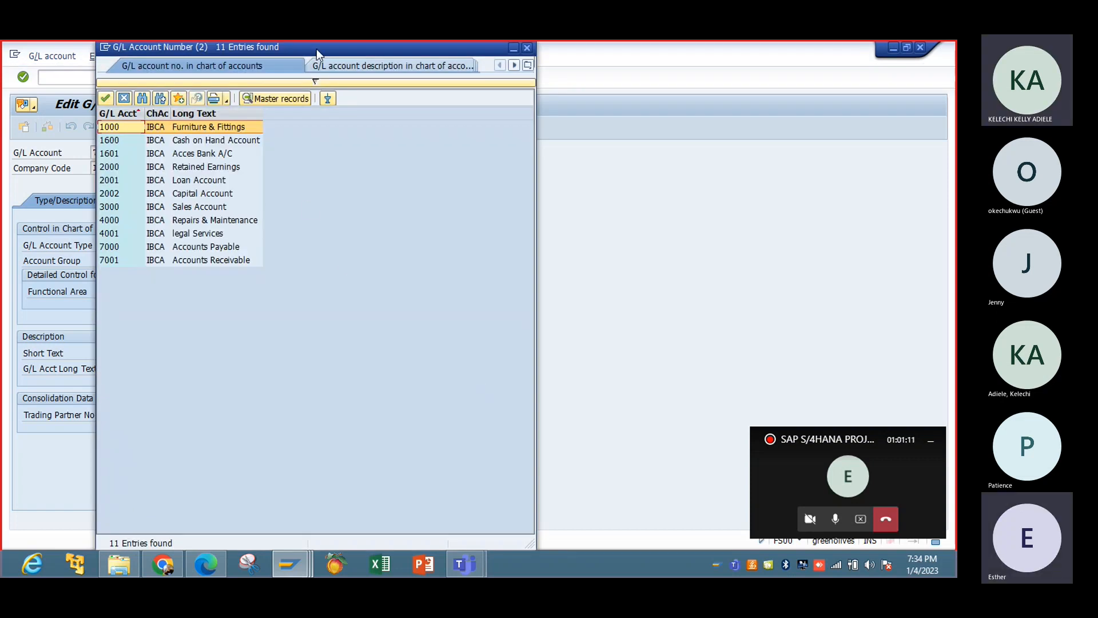
{"action": "left_click_drag", "start_coordinate": [316, 49], "coordinate": [609, 64]}
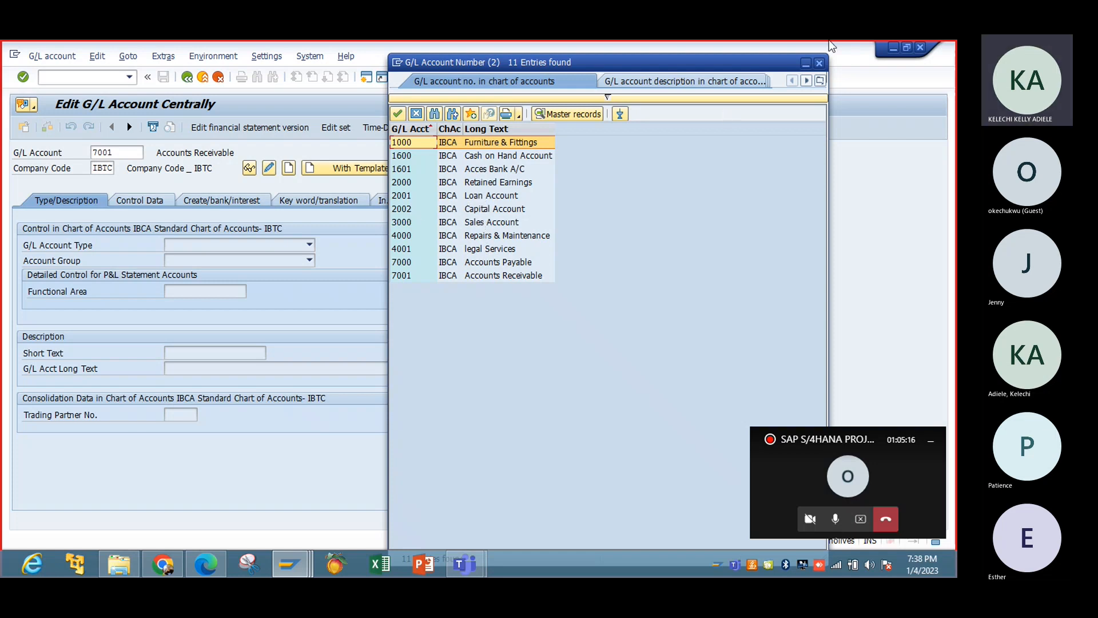
Close the account list and start creating G/L account 2003 in company code IBTC.
{"action": "left_click", "coordinate": [818, 62]}
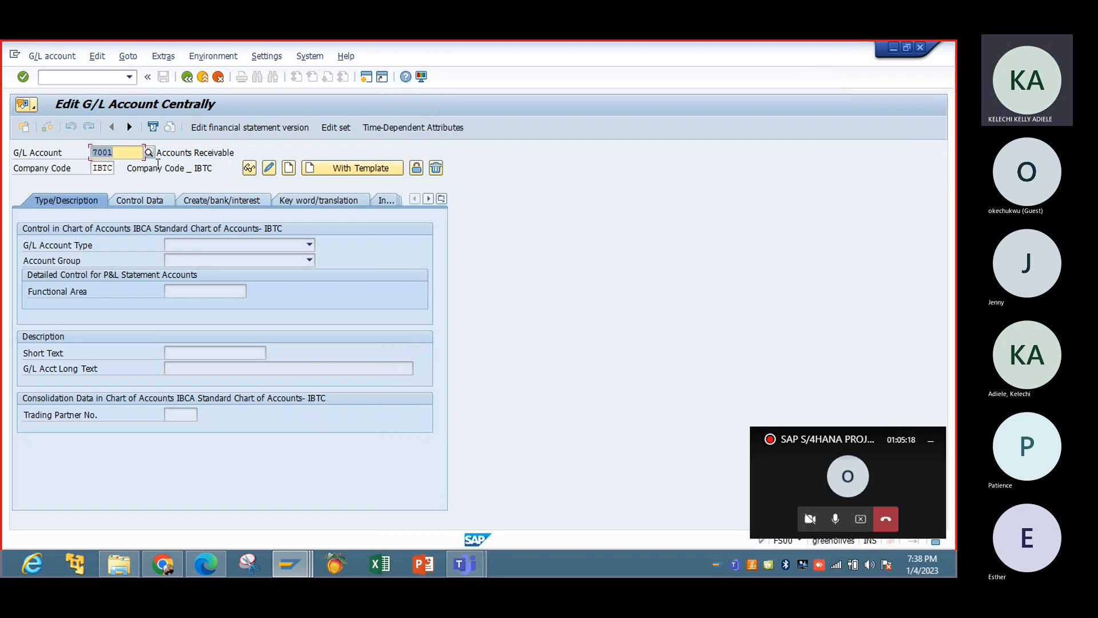
{"action": "type", "text": "2003"}
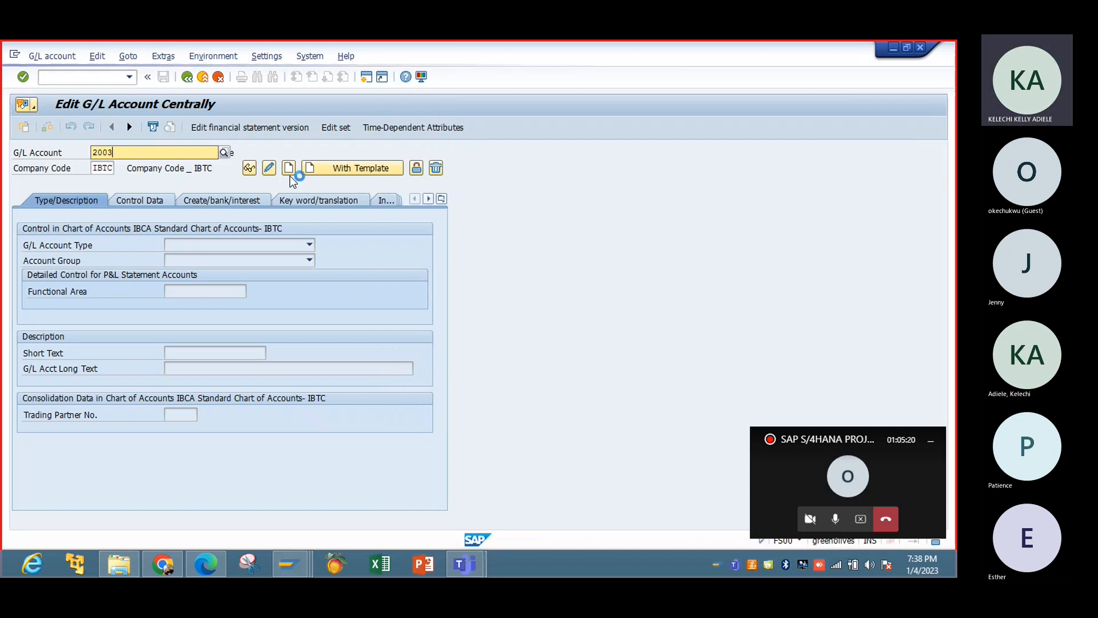
{"action": "key", "text": "Return"}
{"action": "left_click", "coordinate": [289, 168]}
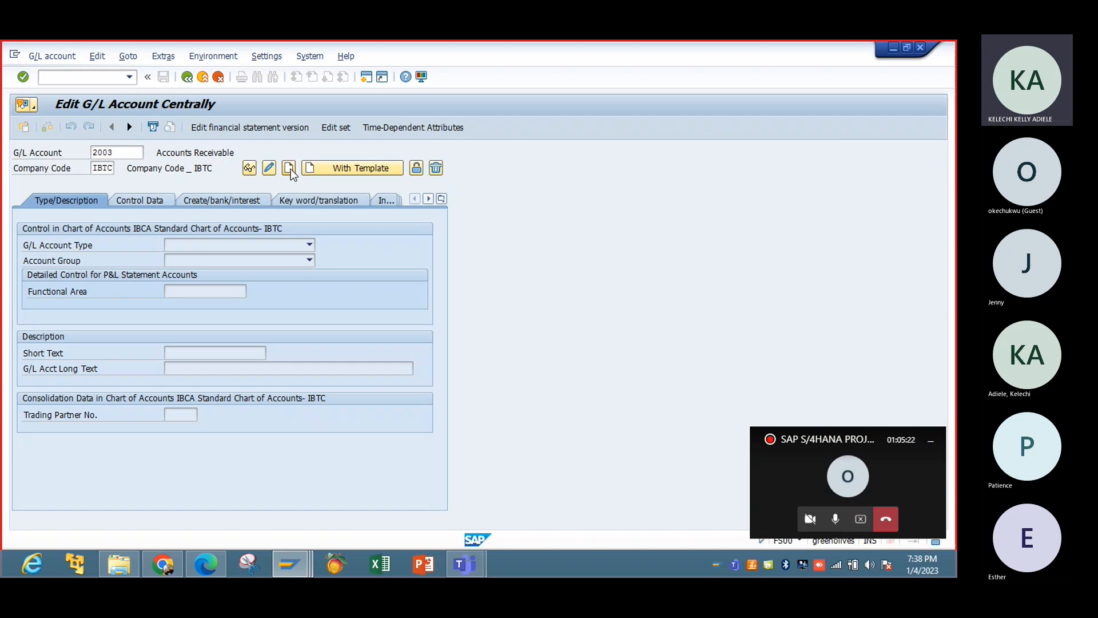
Set the G/L account type to Balance Sheet Account and the account group to Liabilities Account.
{"action": "left_click", "coordinate": [310, 246]}
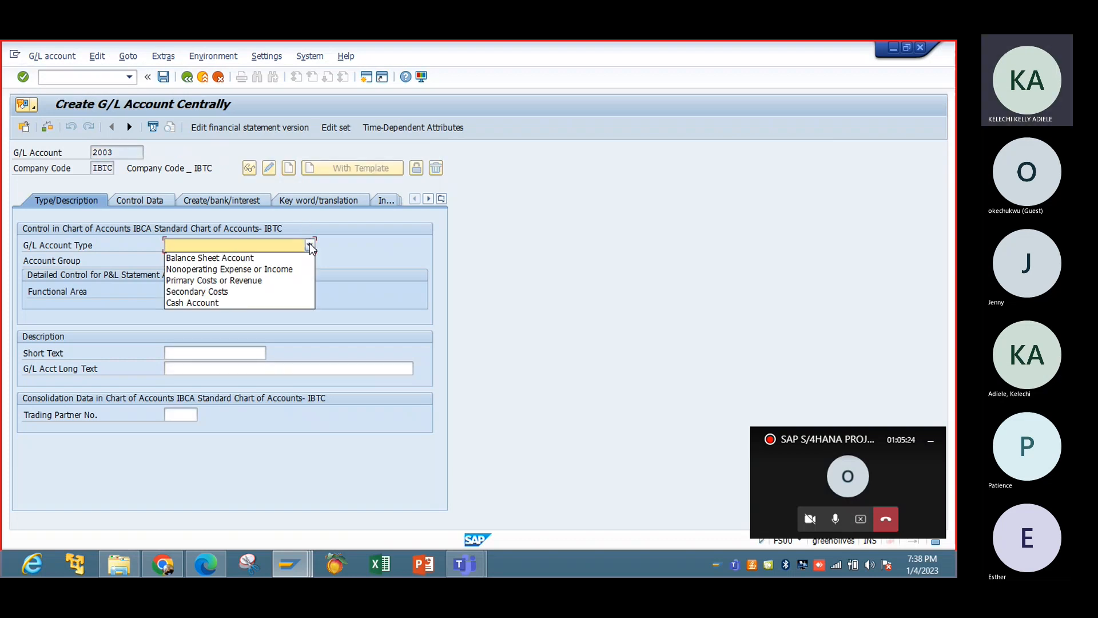
{"action": "left_click", "coordinate": [264, 258]}
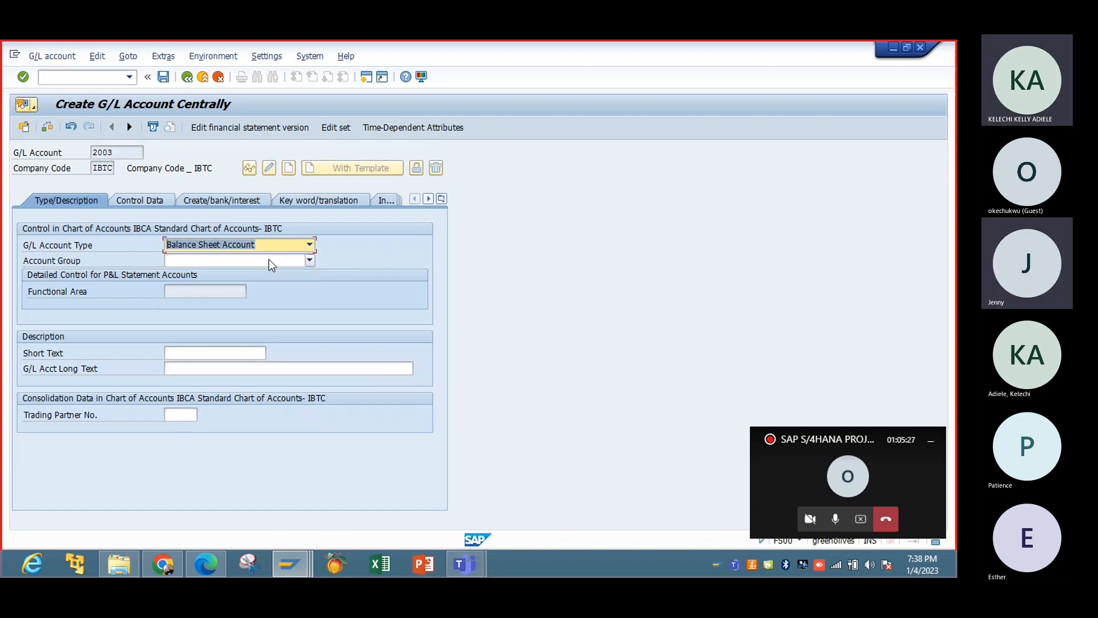
{"action": "left_click", "coordinate": [309, 260]}
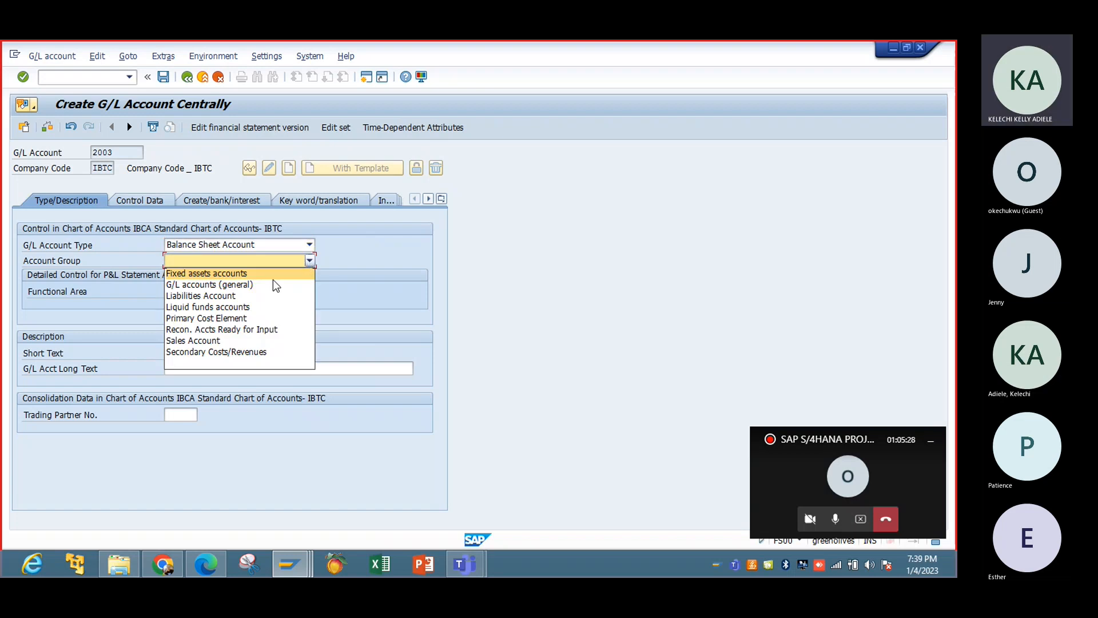
{"action": "left_click", "coordinate": [268, 295]}
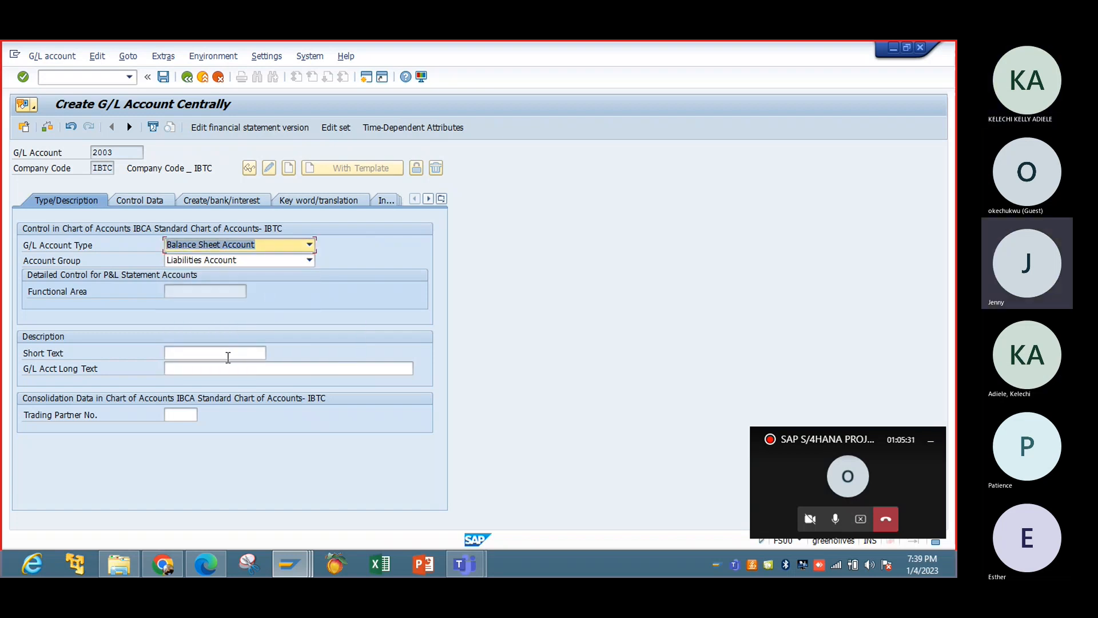
Enter "Output Tax" as the account's short text.
{"action": "left_click", "coordinate": [228, 353]}
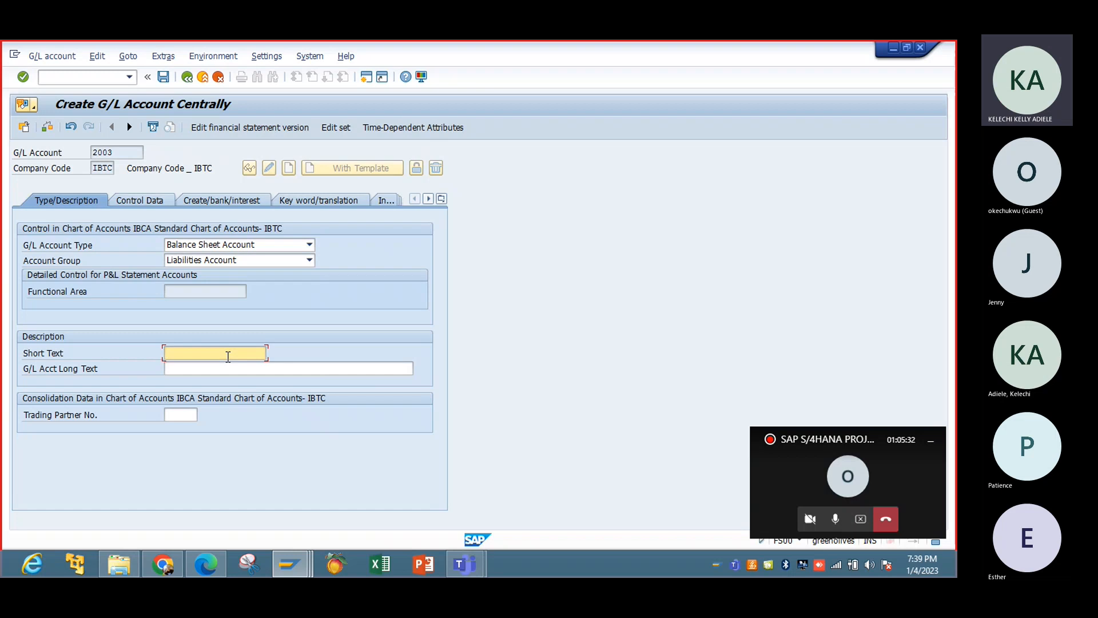
{"action": "type", "text": "Out"}
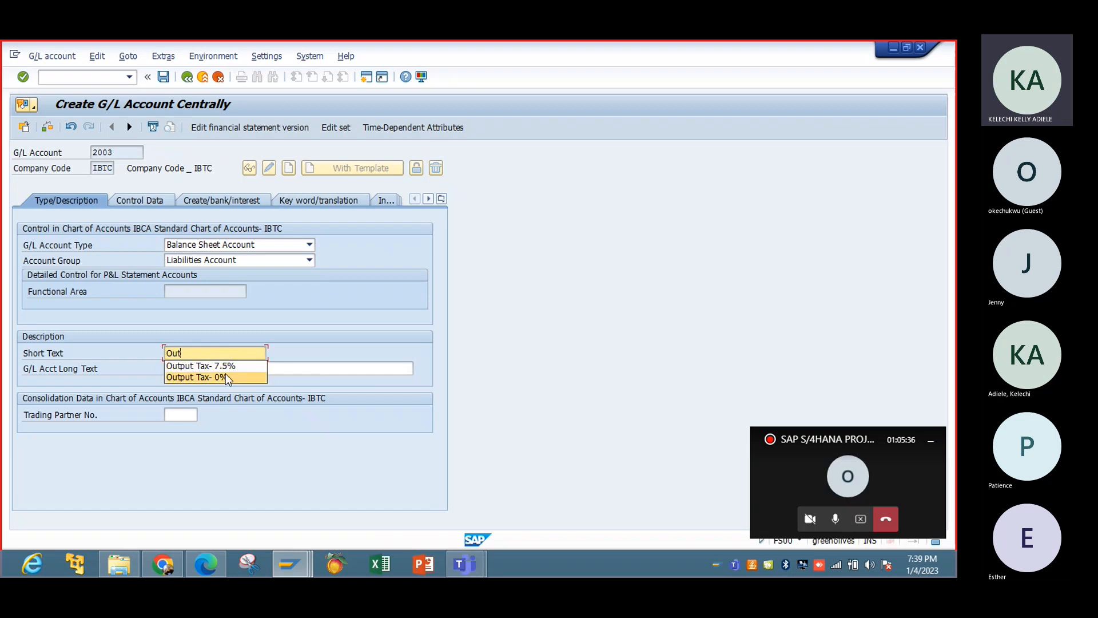
{"action": "left_click", "coordinate": [211, 376]}
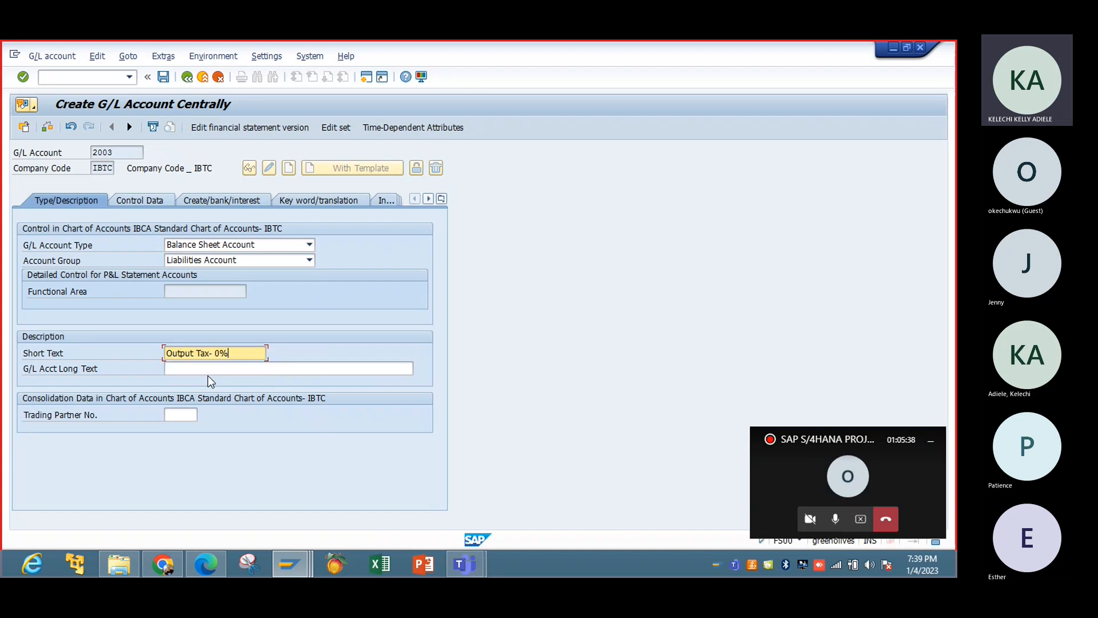
{"action": "key", "text": "BackSpace"}
{"action": "key", "text": "BackSpace"}
{"action": "key", "text": "BackSpace"}
{"action": "key", "text": "BackSpace"}
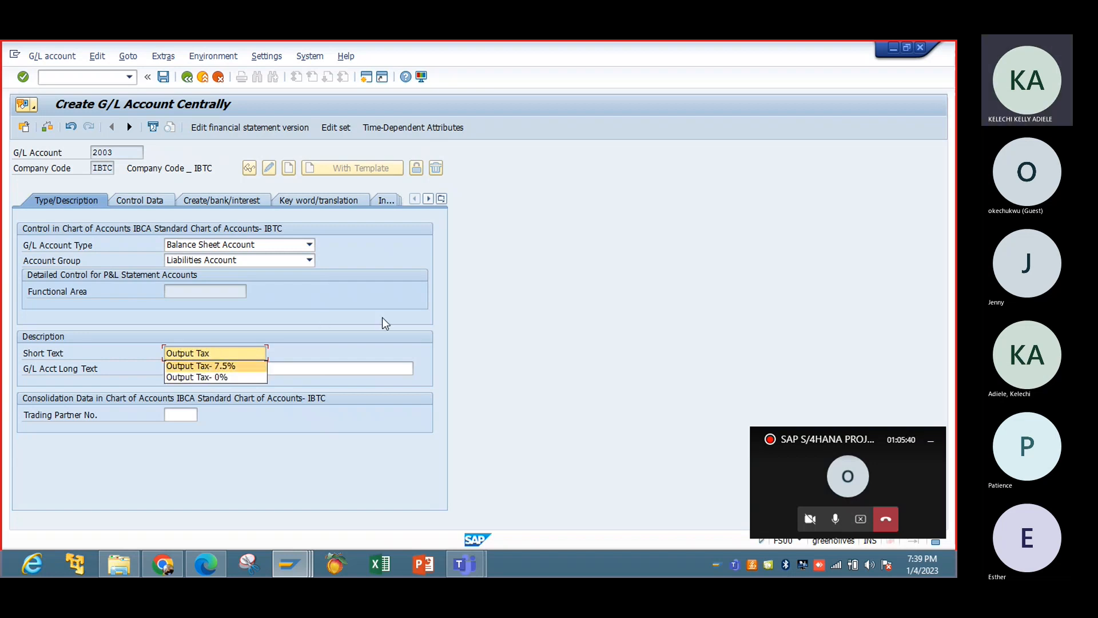
Enter "Output Tax" as the G/L account long text.
{"action": "left_click", "coordinate": [258, 366]}
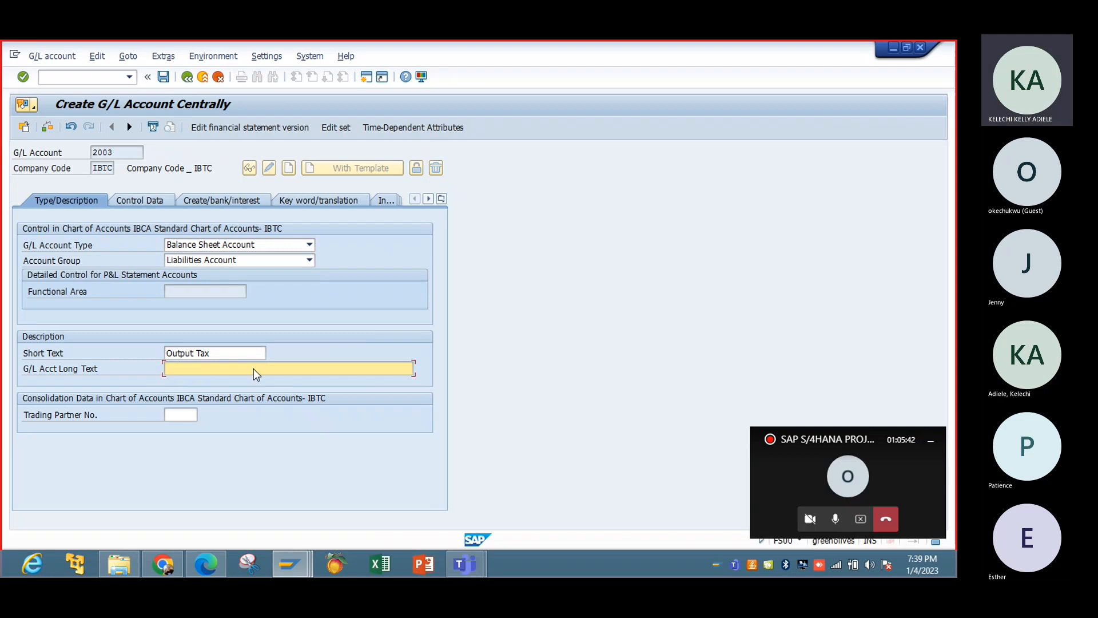
{"action": "type", "text": "Ou"}
{"action": "left_click", "coordinate": [251, 392]}
{"action": "key", "text": "BackSpace"}
{"action": "key", "text": "BackSpace"}
{"action": "key", "text": "BackSpace"}
{"action": "key", "text": "BackSpace"}
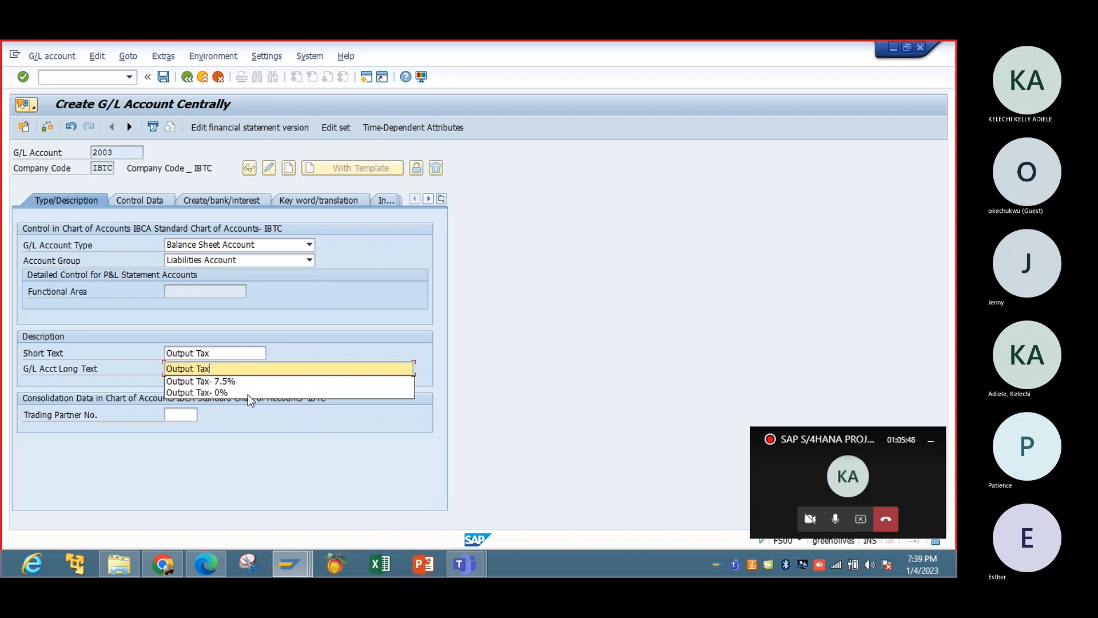
In the account's control data, set the tax category to > (Output Tax Account) and the sort key to 002.
{"action": "left_click", "coordinate": [132, 202]}
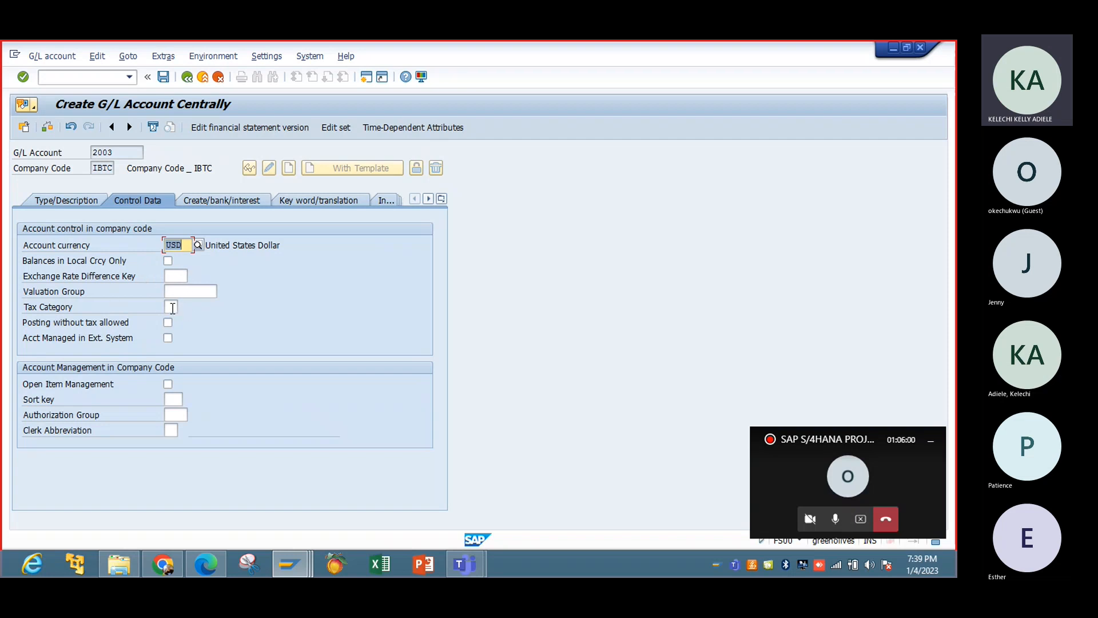
{"action": "left_click", "coordinate": [172, 308]}
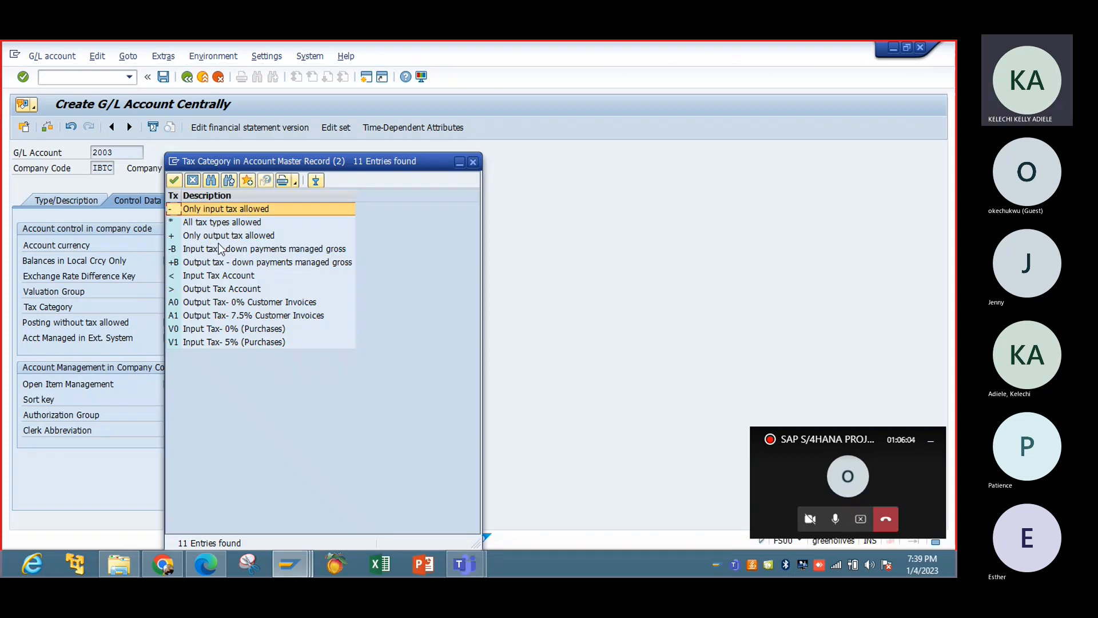
{"action": "left_click", "coordinate": [207, 292]}
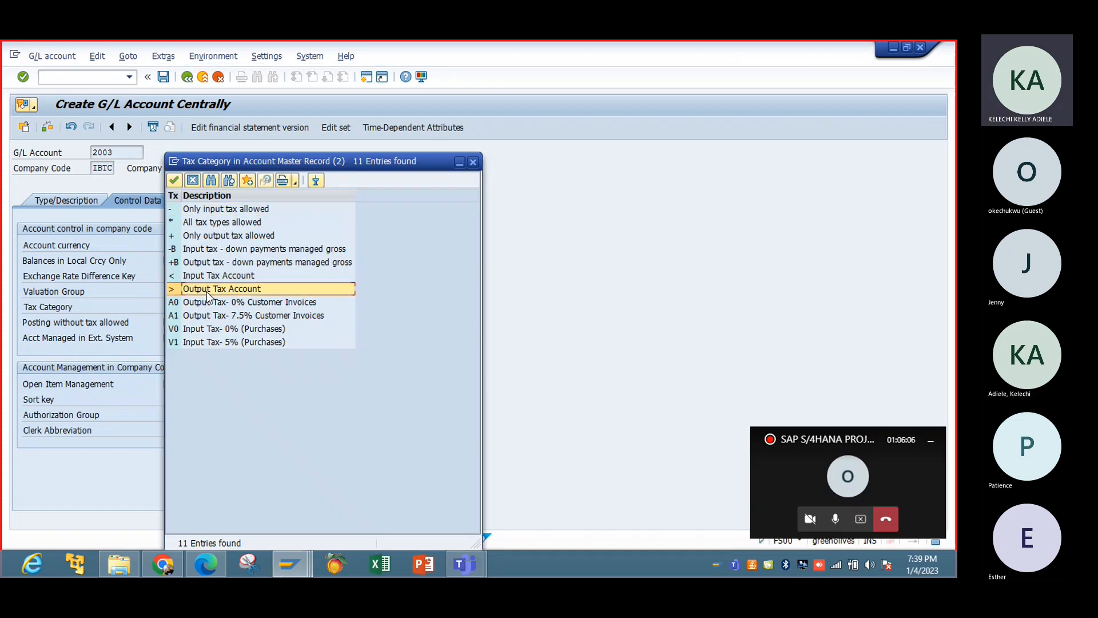
{"action": "double_click", "coordinate": [206, 292]}
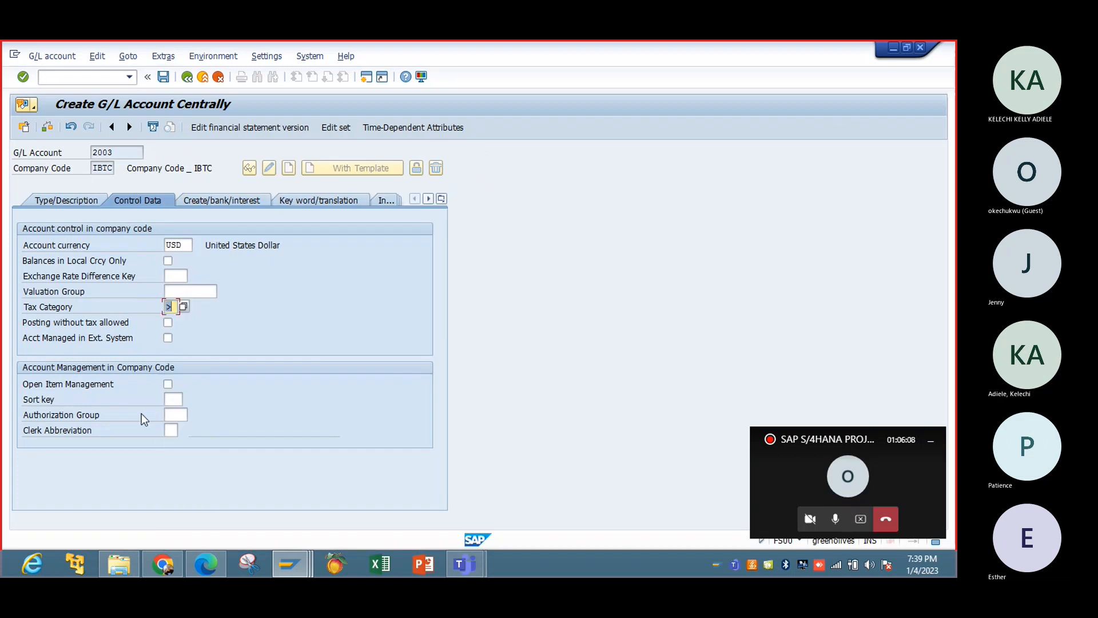
{"action": "left_click", "coordinate": [178, 399]}
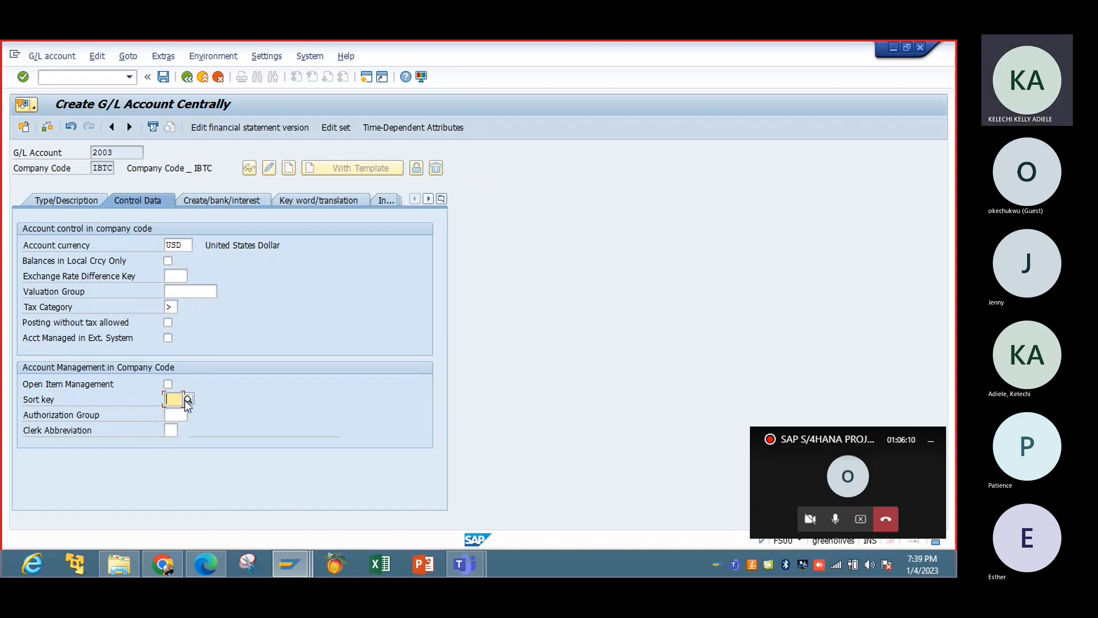
{"action": "left_click", "coordinate": [189, 399]}
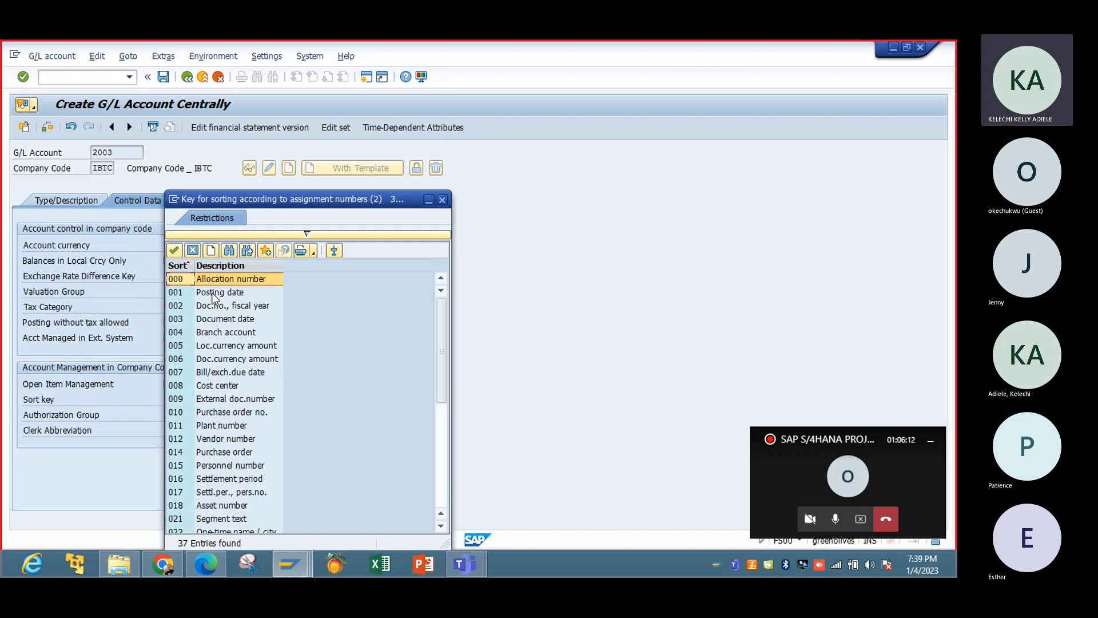
{"action": "double_click", "coordinate": [215, 304]}
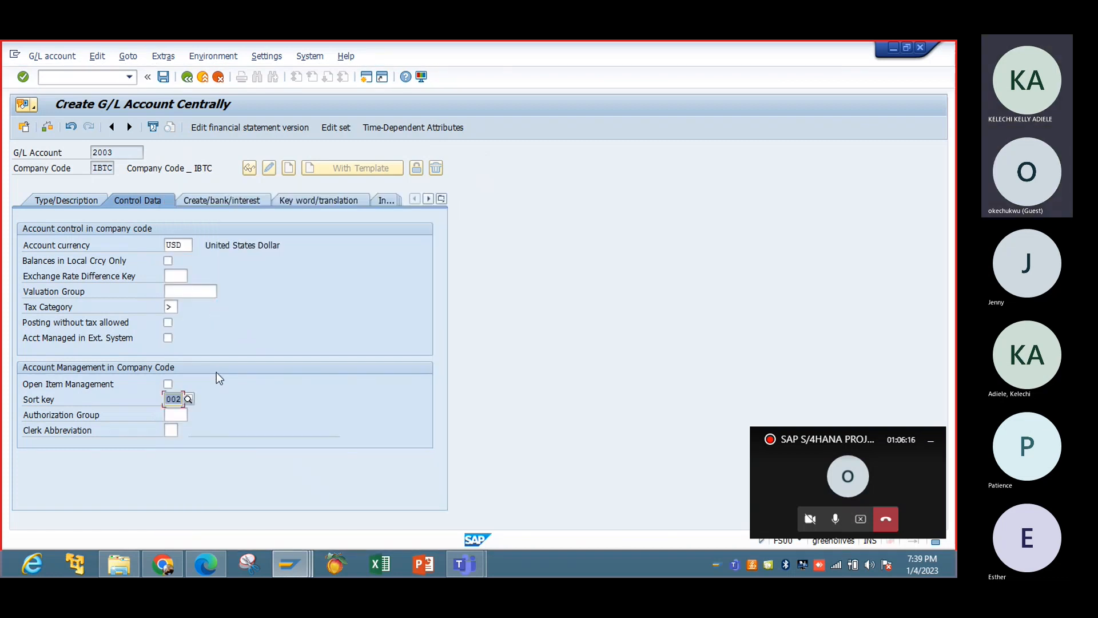
Review the available tax categories for the account master record and close the list without changing the entry.
{"action": "left_click", "coordinate": [170, 307]}
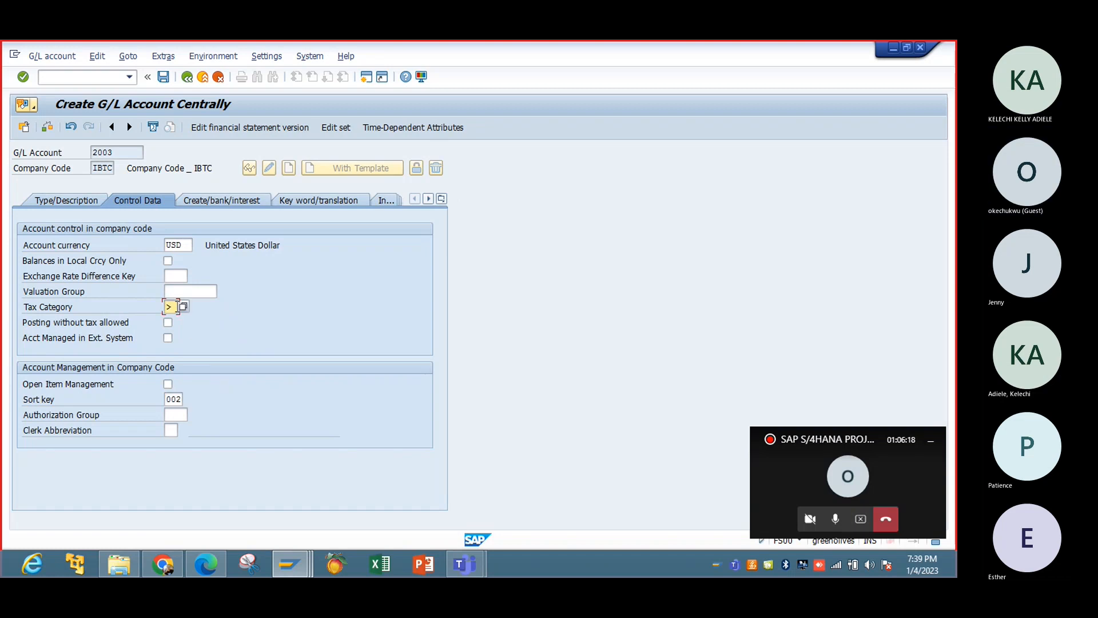
{"action": "left_click", "coordinate": [184, 307]}
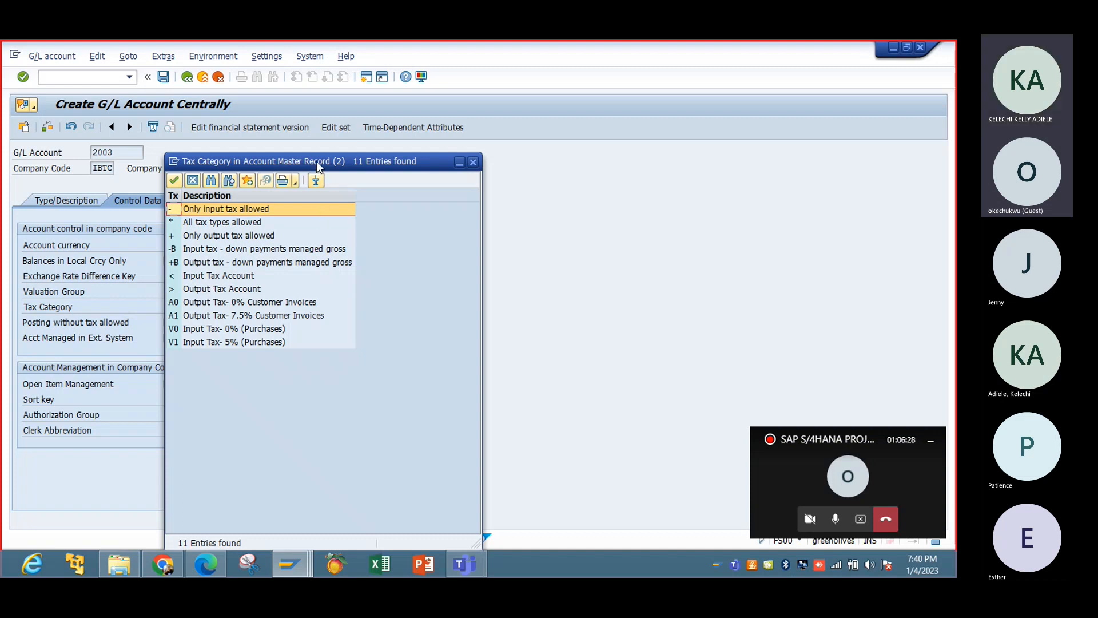
{"action": "left_click_drag", "start_coordinate": [318, 165], "coordinate": [490, 141]}
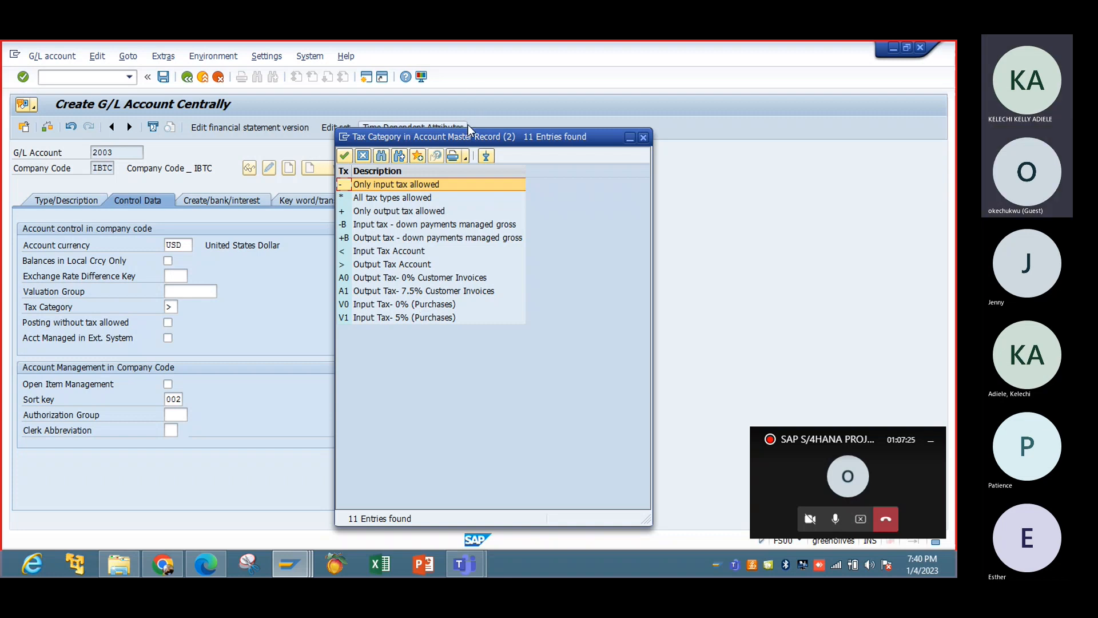
{"action": "left_click_drag", "start_coordinate": [468, 136], "coordinate": [527, 140]}
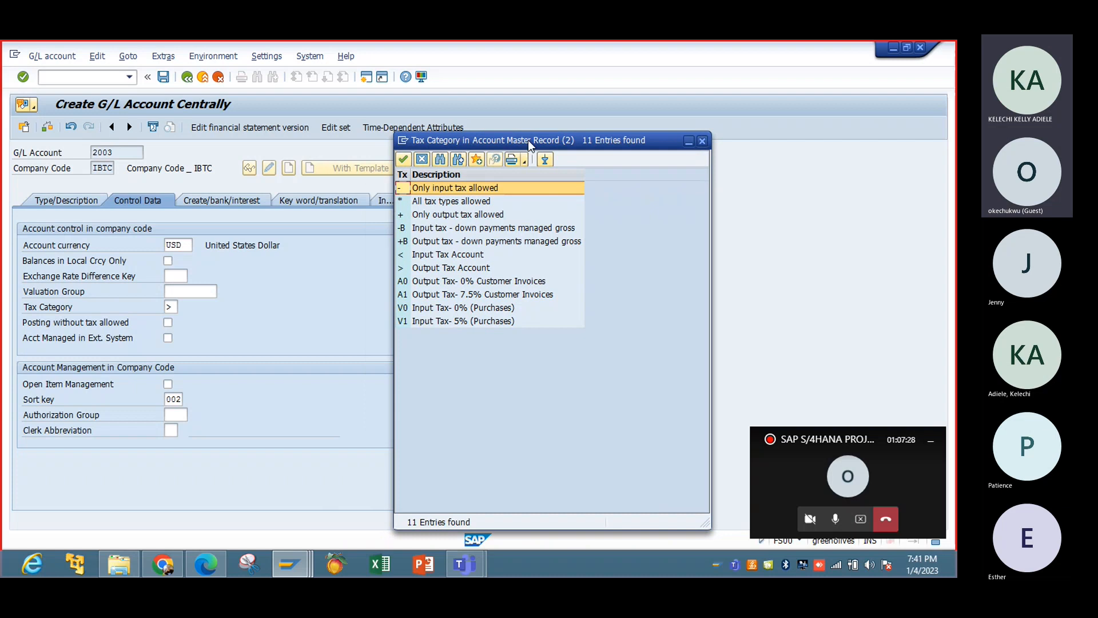
{"action": "left_click", "coordinate": [705, 143]}
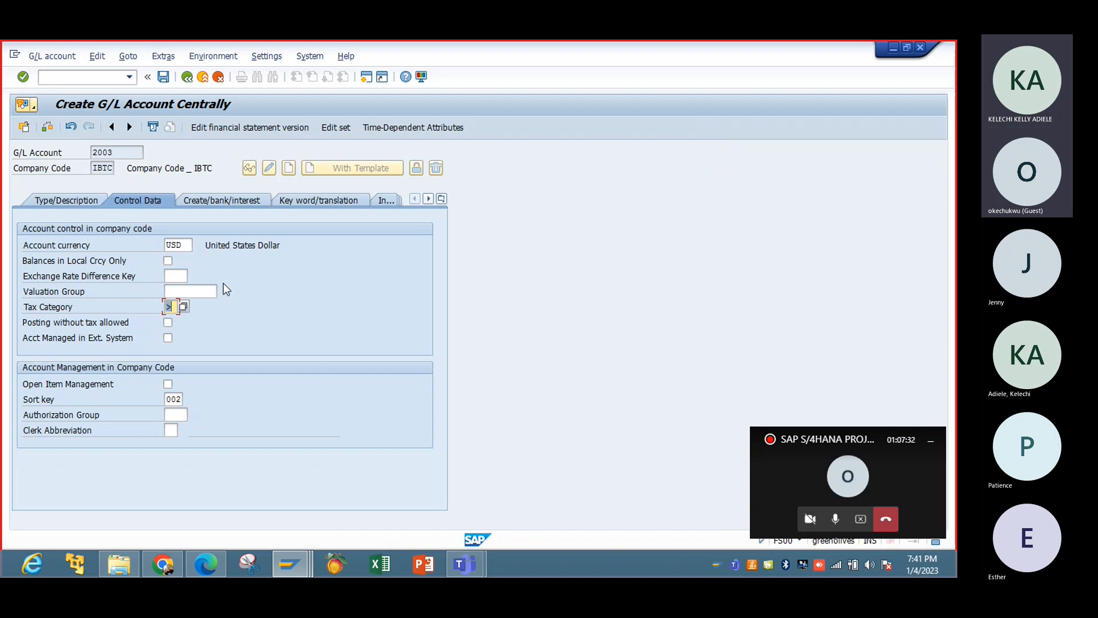
Browse the available field status groups for the account and assign G001, General (with text, assignment).
{"action": "left_click", "coordinate": [226, 201]}
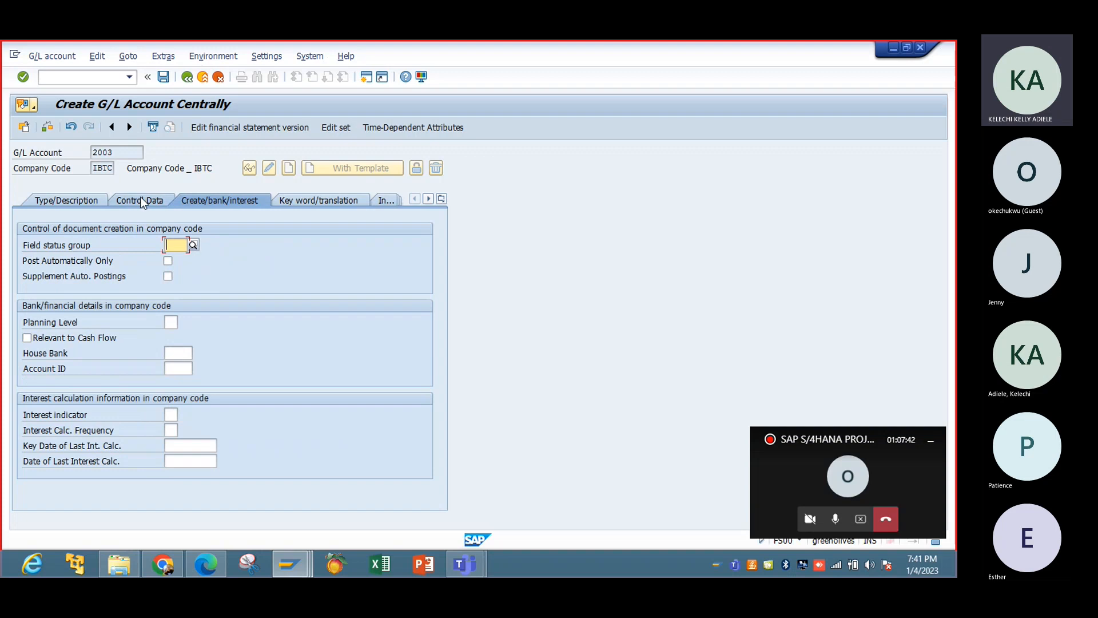
{"action": "left_click", "coordinate": [193, 244]}
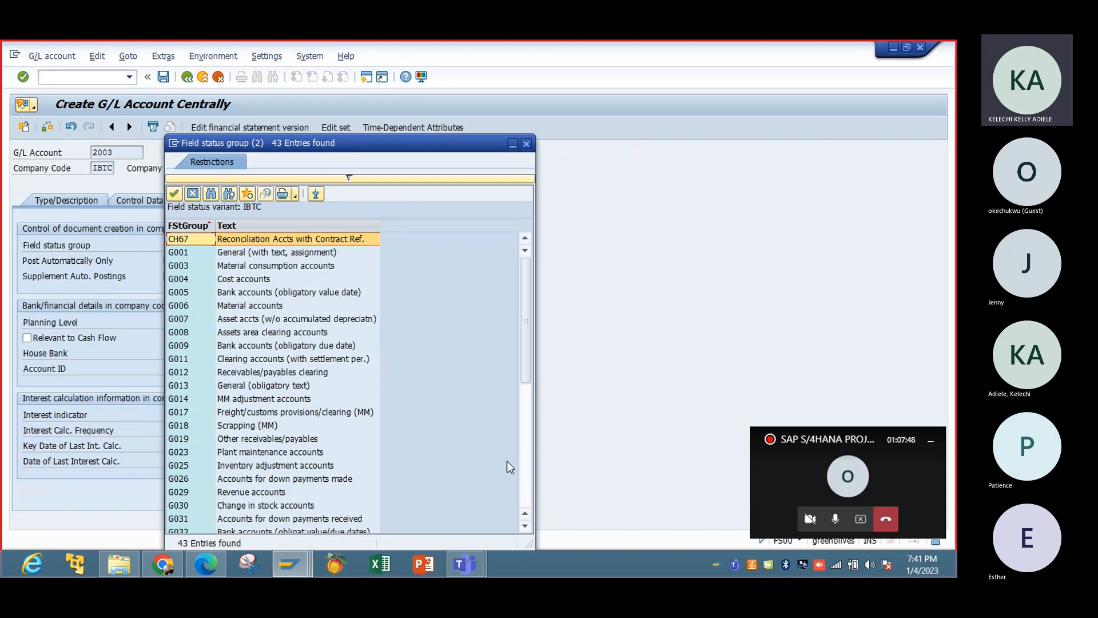
{"action": "left_click", "coordinate": [527, 486]}
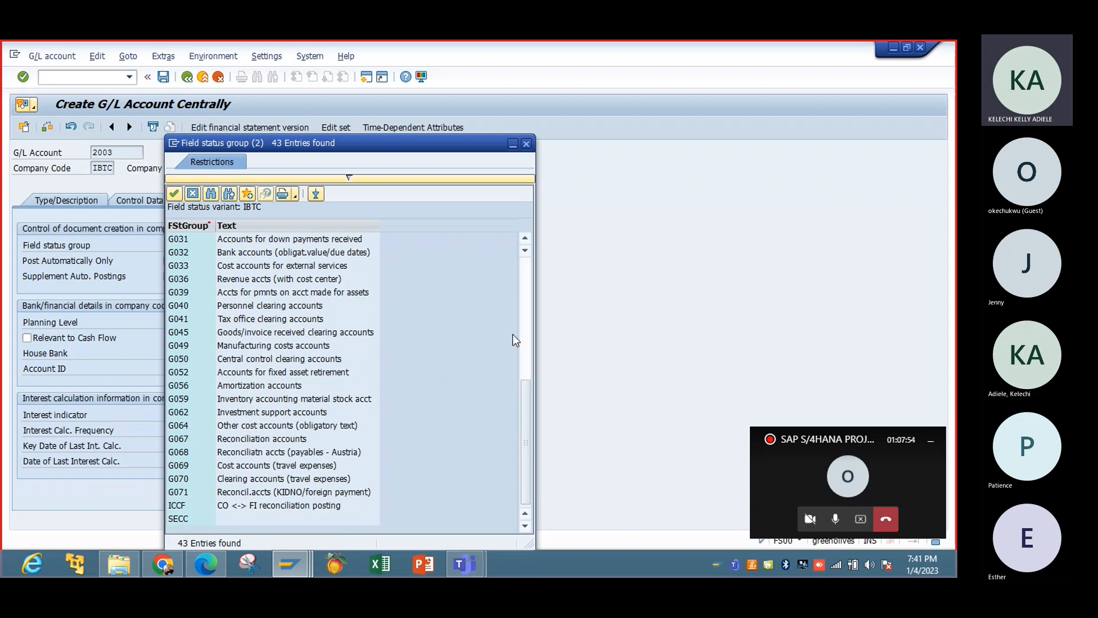
{"action": "left_click", "coordinate": [527, 339]}
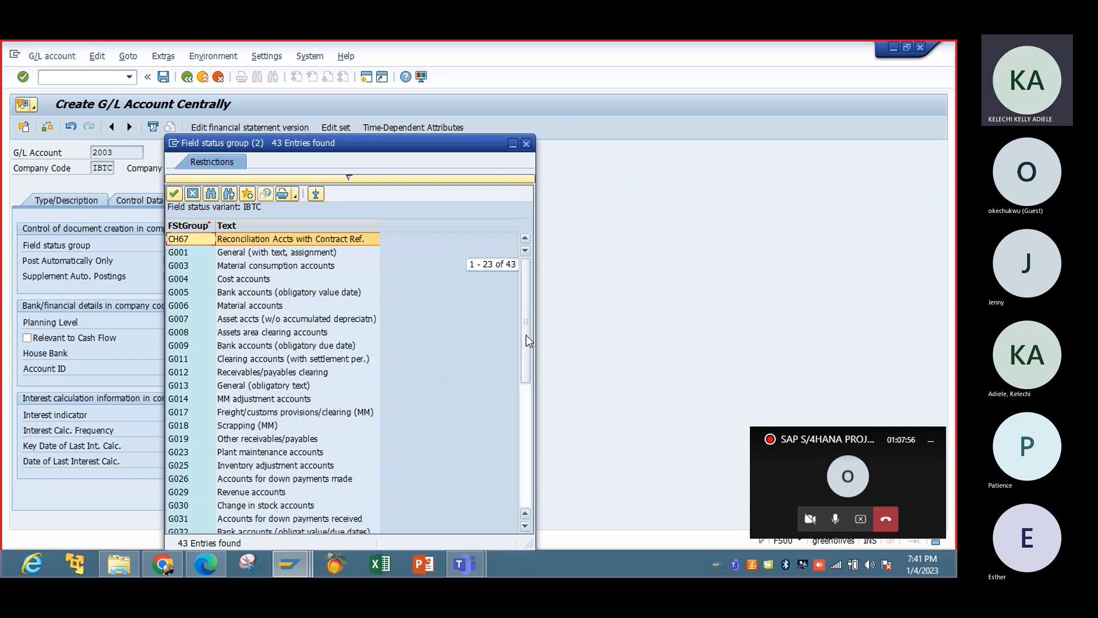
{"action": "left_click", "coordinate": [277, 255]}
{"action": "key", "text": "Down"}
{"action": "key", "text": "Down"}
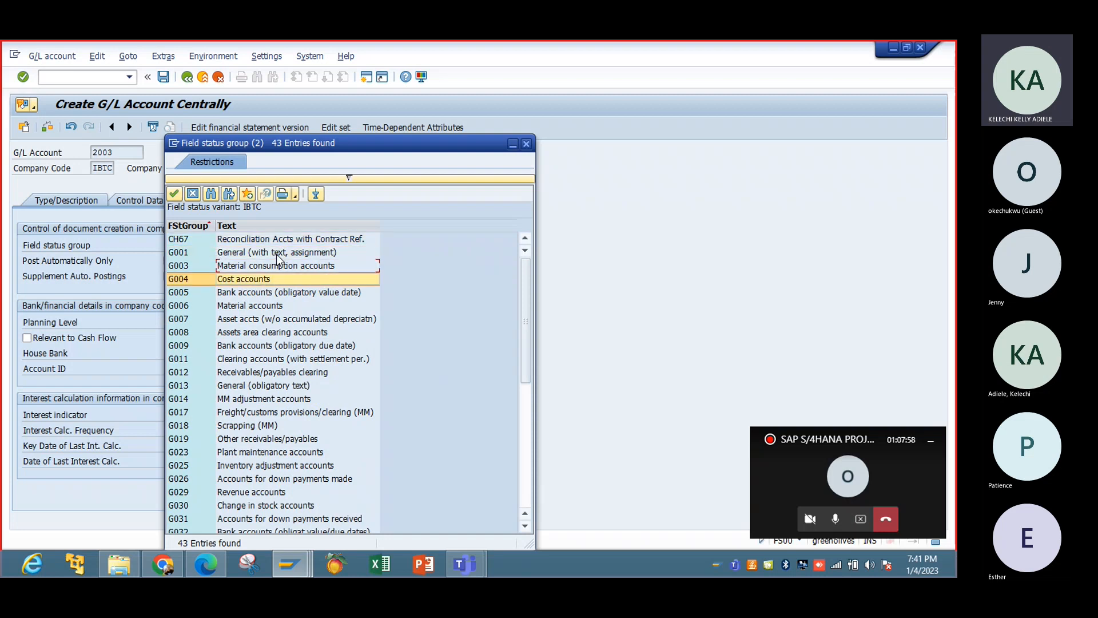
{"action": "key", "text": "Down"}
{"action": "key", "text": "Down"}
{"action": "key", "text": "Down"}
{"action": "key", "text": "Down"}
{"action": "key", "text": "Down"}
{"action": "key", "text": "Down"}
{"action": "key", "text": "Down"}
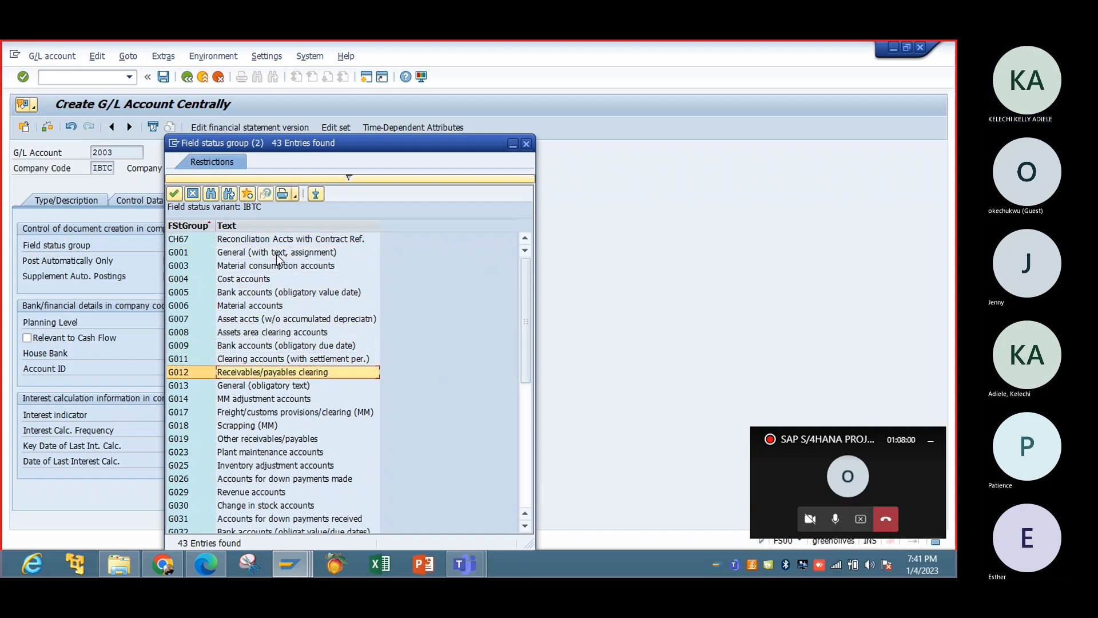
{"action": "key", "text": "Down"}
{"action": "key", "text": "Down"}
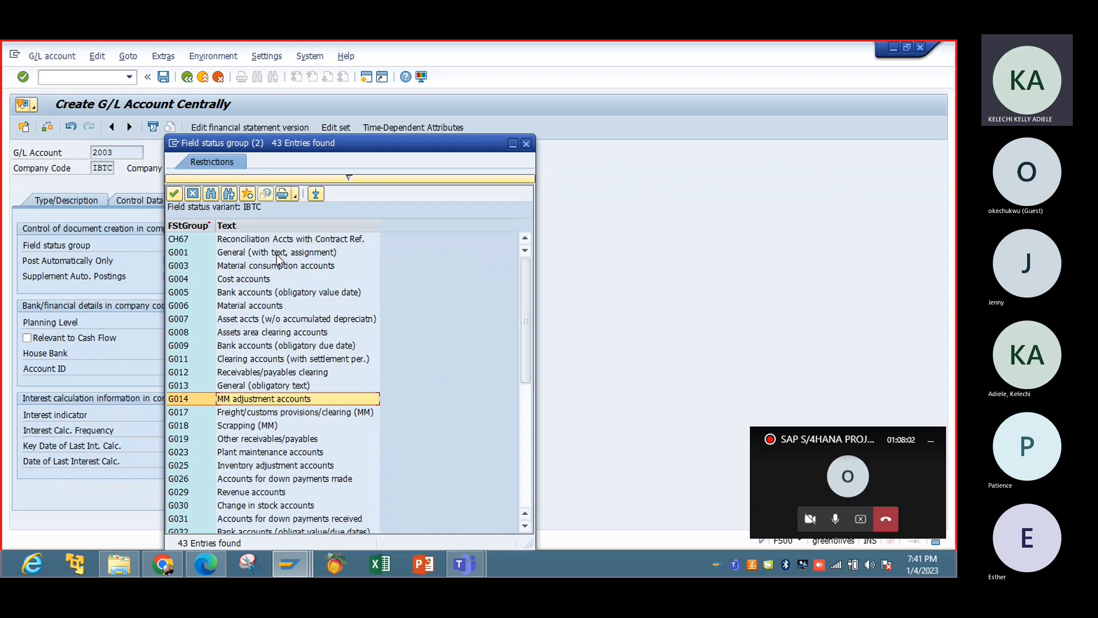
{"action": "key", "text": "Down"}
{"action": "key", "text": "Down"}
{"action": "key", "text": "Down"}
{"action": "key", "text": "Down"}
{"action": "key", "text": "Down"}
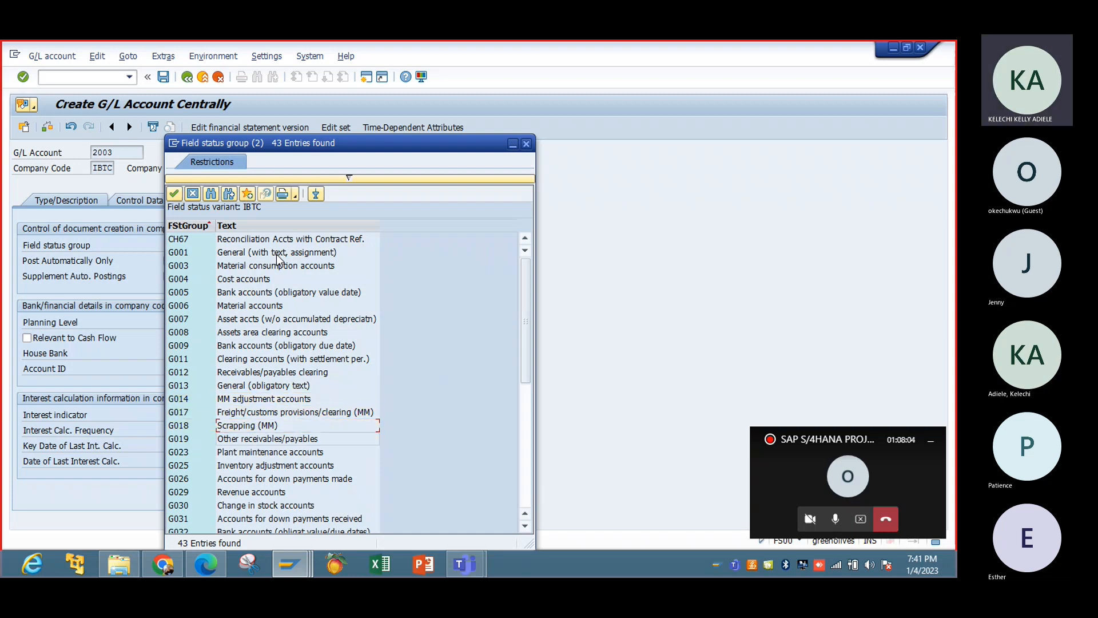
{"action": "key", "text": "Down"}
{"action": "key", "text": "Down"}
{"action": "key", "text": "Down"}
{"action": "key", "text": "Down"}
{"action": "key", "text": "Down"}
{"action": "key", "text": "Down"}
{"action": "key", "text": "Down"}
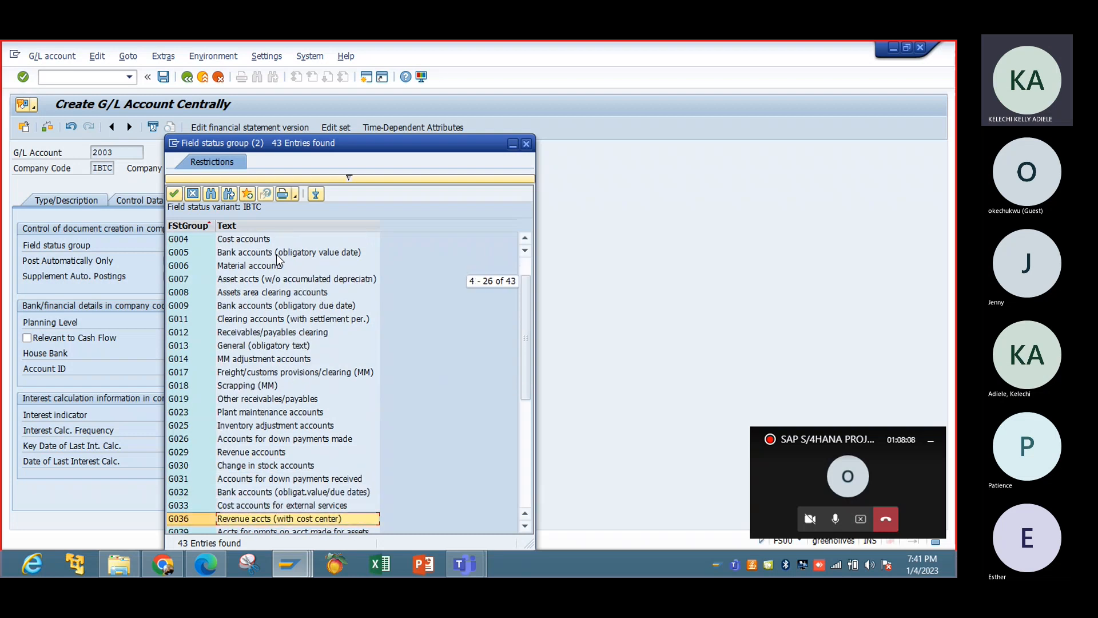
{"action": "key", "text": "Down"}
{"action": "key", "text": "Down"}
{"action": "key", "text": "Down"}
{"action": "key", "text": "Down"}
{"action": "key", "text": "Down"}
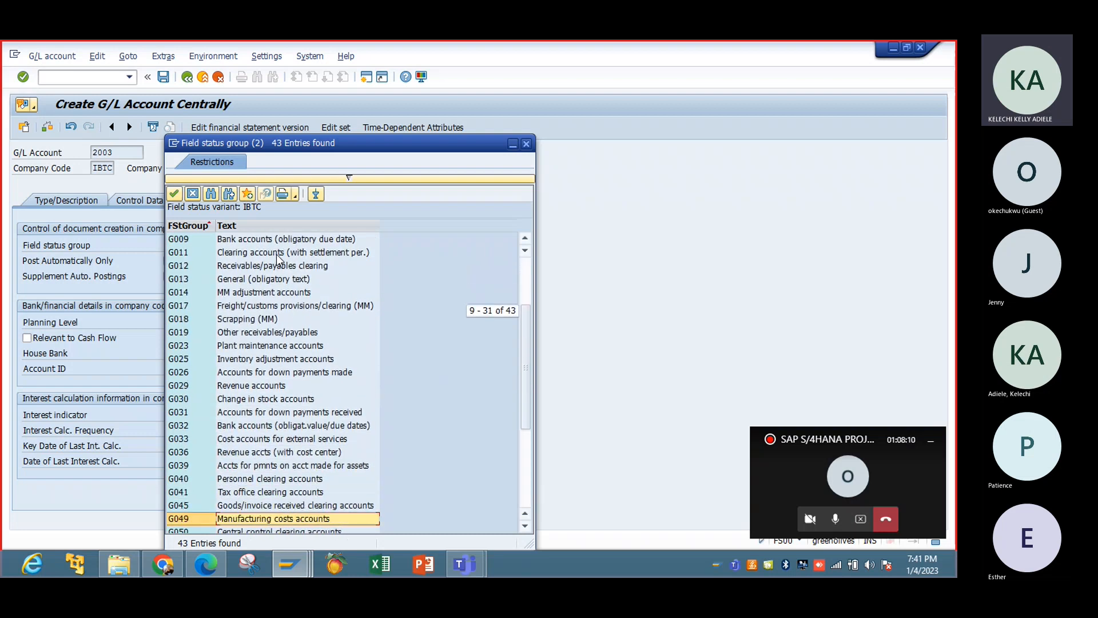
{"action": "key", "text": "Down"}
{"action": "key", "text": "Down"}
{"action": "key", "text": "Down"}
{"action": "key", "text": "Down"}
{"action": "key", "text": "Down"}
{"action": "key", "text": "Down"}
{"action": "key", "text": "Down"}
{"action": "key", "text": "Down"}
{"action": "key", "text": "Down"}
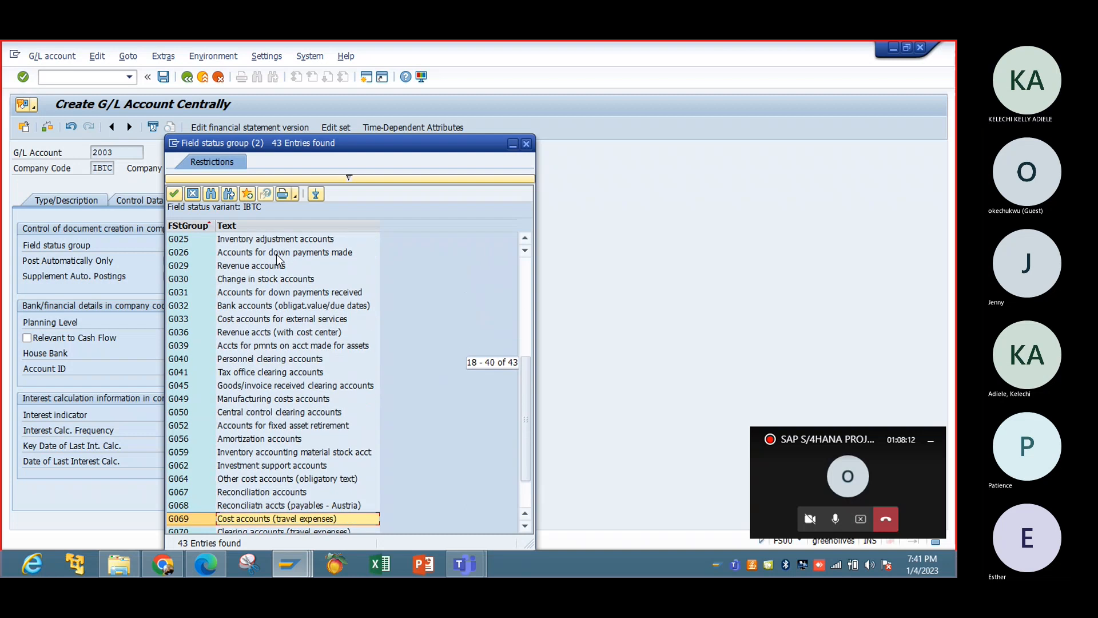
{"action": "key", "text": "Down"}
{"action": "key", "text": "Down"}
{"action": "key", "text": "Down"}
{"action": "key", "text": "Up"}
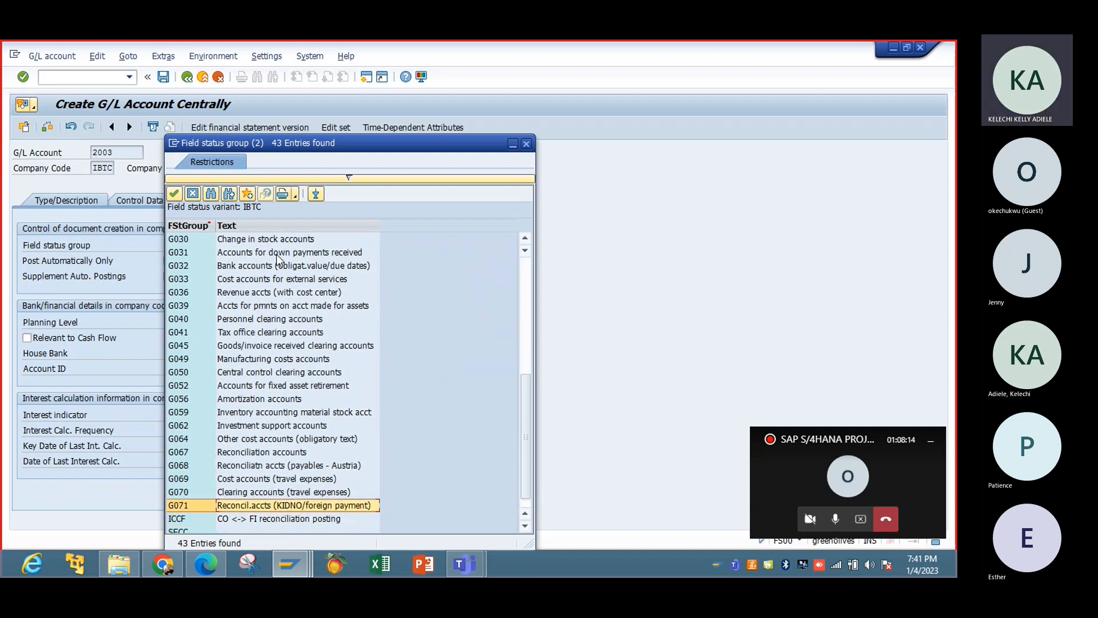
{"action": "key", "text": "Up"}
{"action": "key", "text": "Up"}
{"action": "key", "text": "Up"}
{"action": "key", "text": "Up"}
{"action": "key", "text": "Up"}
{"action": "key", "text": "Up"}
{"action": "key", "text": "Up"}
{"action": "key", "text": "Up"}
{"action": "key", "text": "Up"}
{"action": "key", "text": "Up"}
{"action": "key", "text": "Up"}
{"action": "key", "text": "Up"}
{"action": "key", "text": "Up"}
{"action": "key", "text": "Up"}
{"action": "key", "text": "Up"}
{"action": "key", "text": "Up"}
{"action": "key", "text": "Up"}
{"action": "key", "text": "Up"}
{"action": "key", "text": "Up"}
{"action": "key", "text": "Up"}
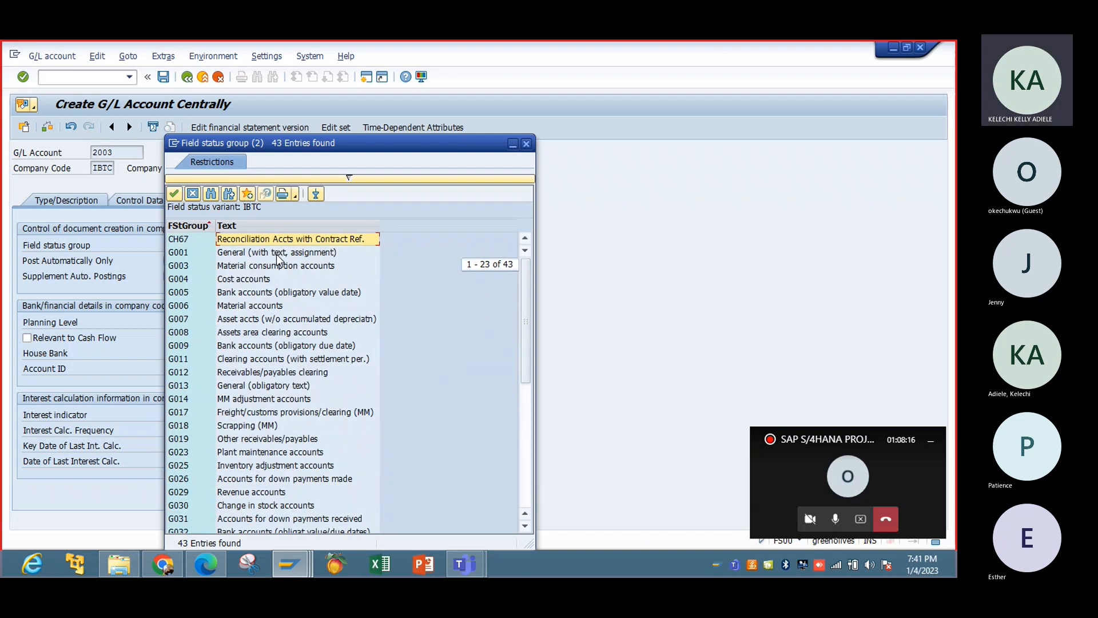
{"action": "left_click", "coordinate": [266, 252]}
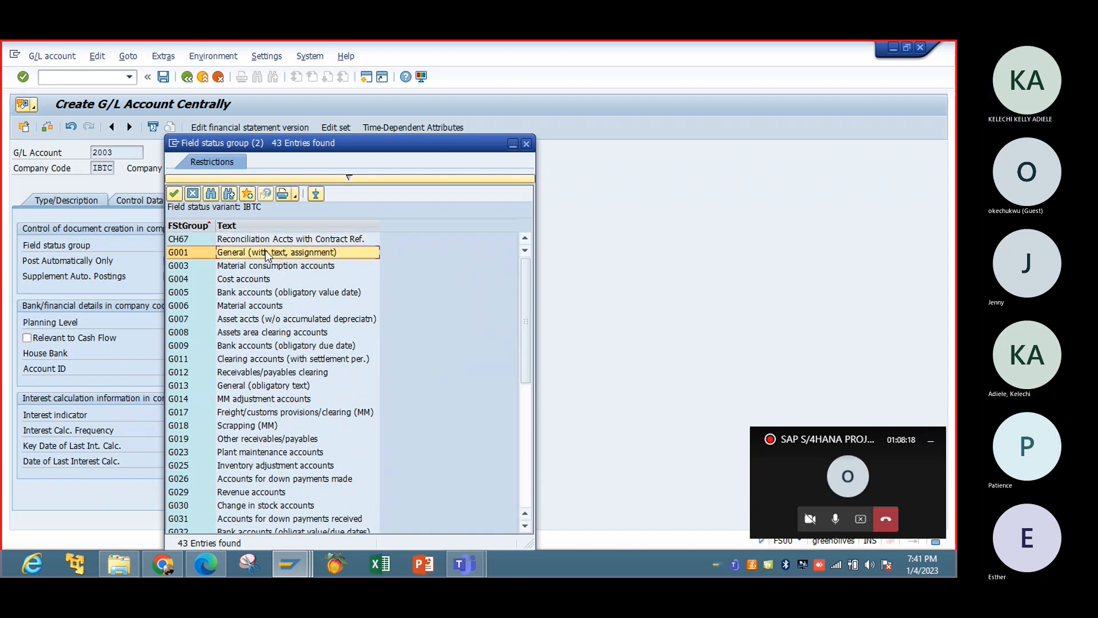
{"action": "double_click", "coordinate": [266, 253]}
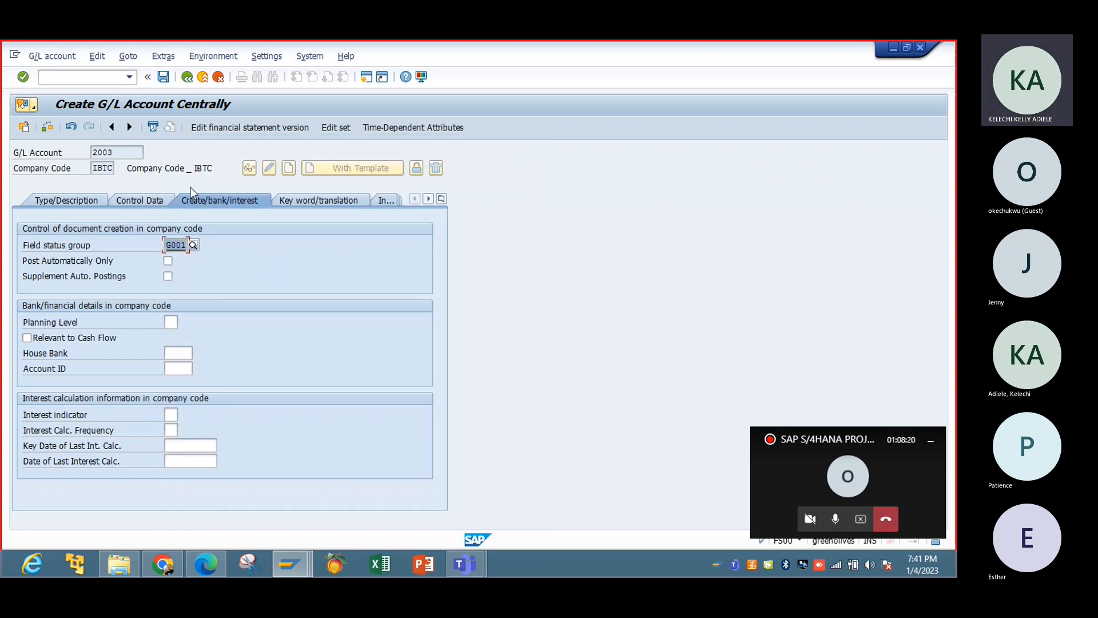
Mark account 2003 as relevant to cash flow and save it, continuing past the message list.
{"action": "left_click", "coordinate": [163, 76]}
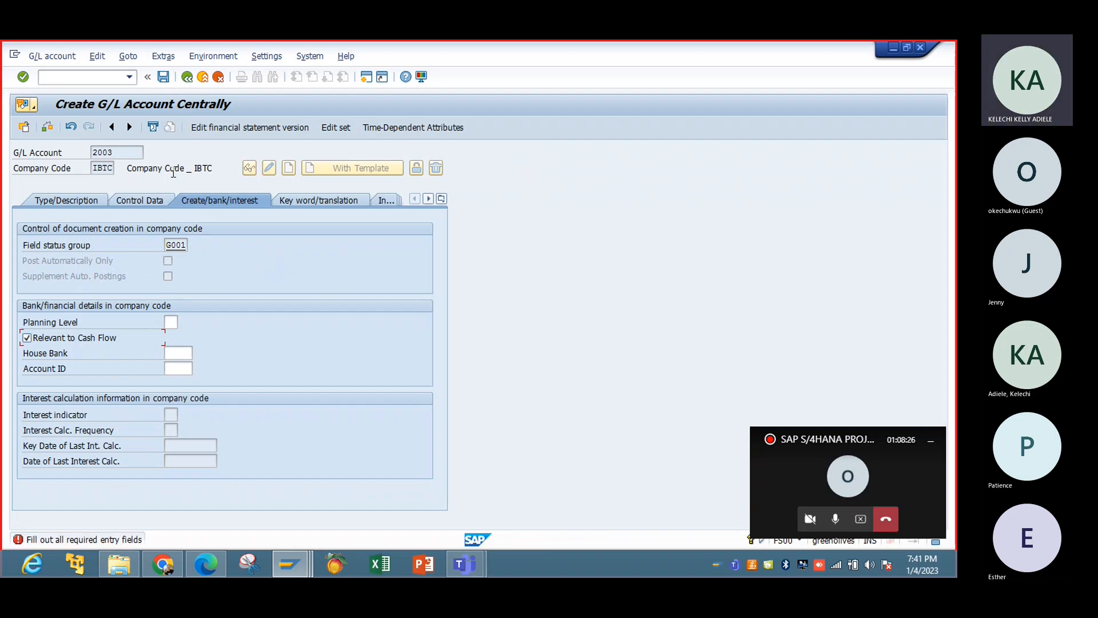
{"action": "left_click", "coordinate": [165, 78]}
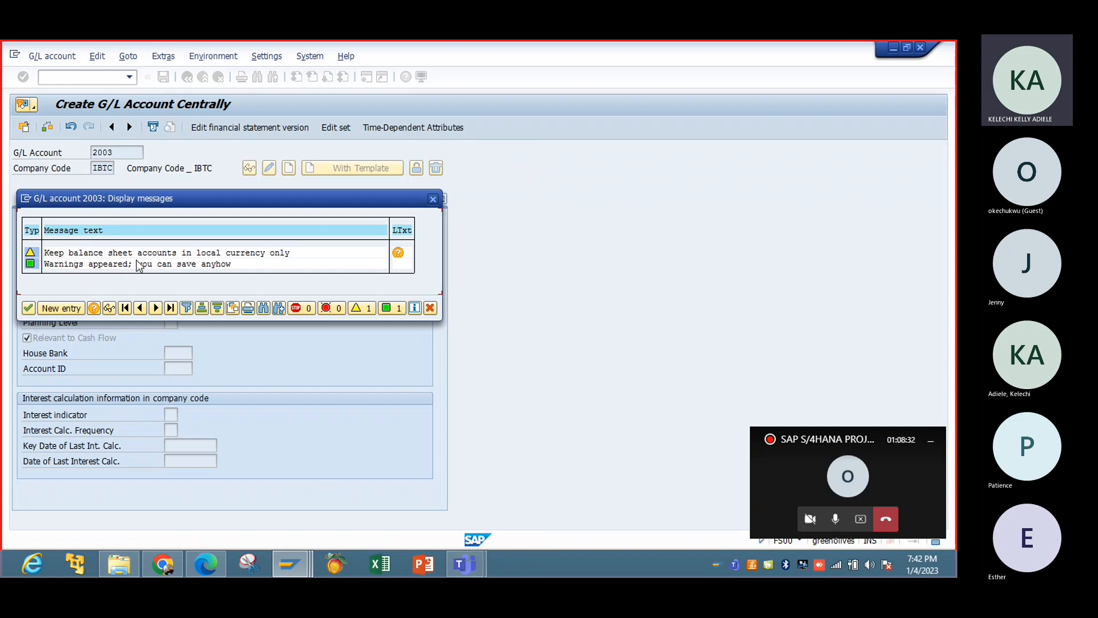
{"action": "left_click", "coordinate": [28, 308]}
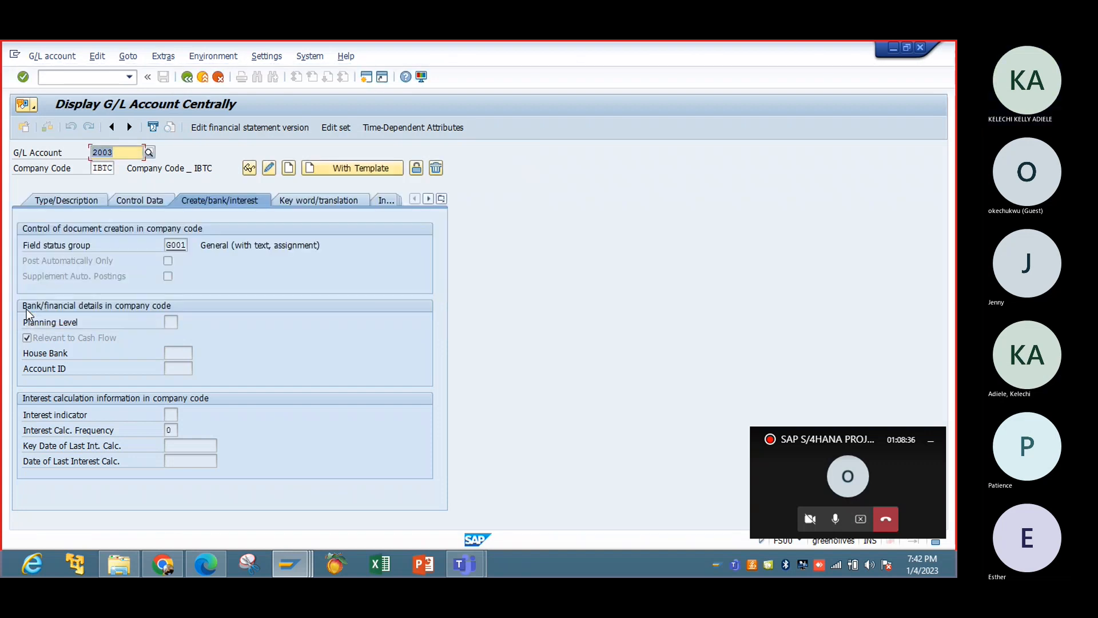
Review the saved account's control data and its type and description settings.
{"action": "left_click", "coordinate": [137, 200]}
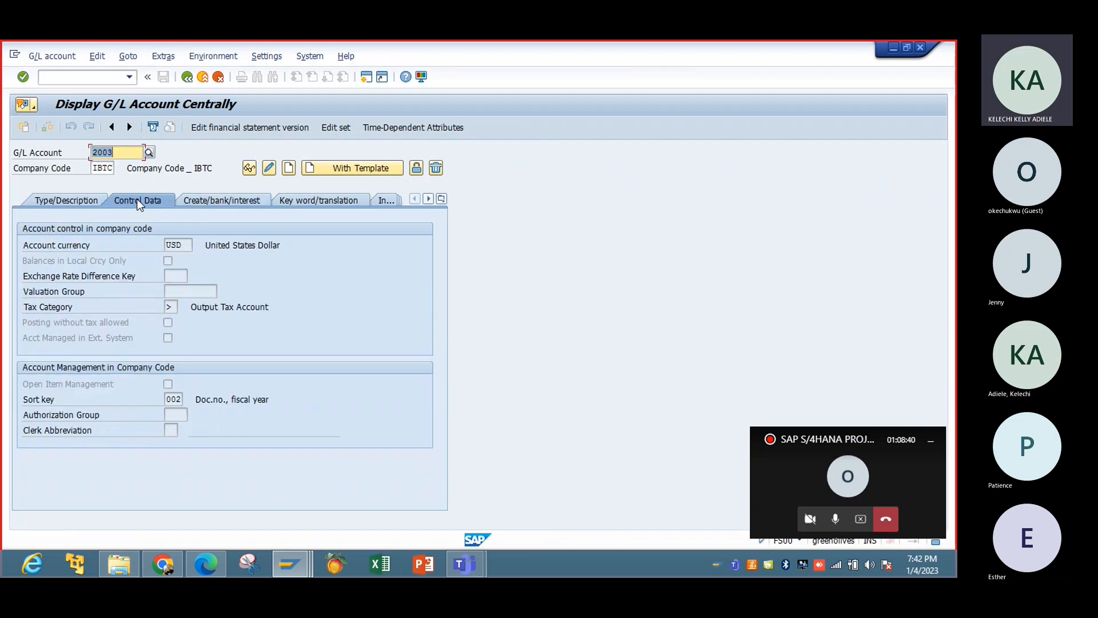
{"action": "left_click", "coordinate": [66, 201]}
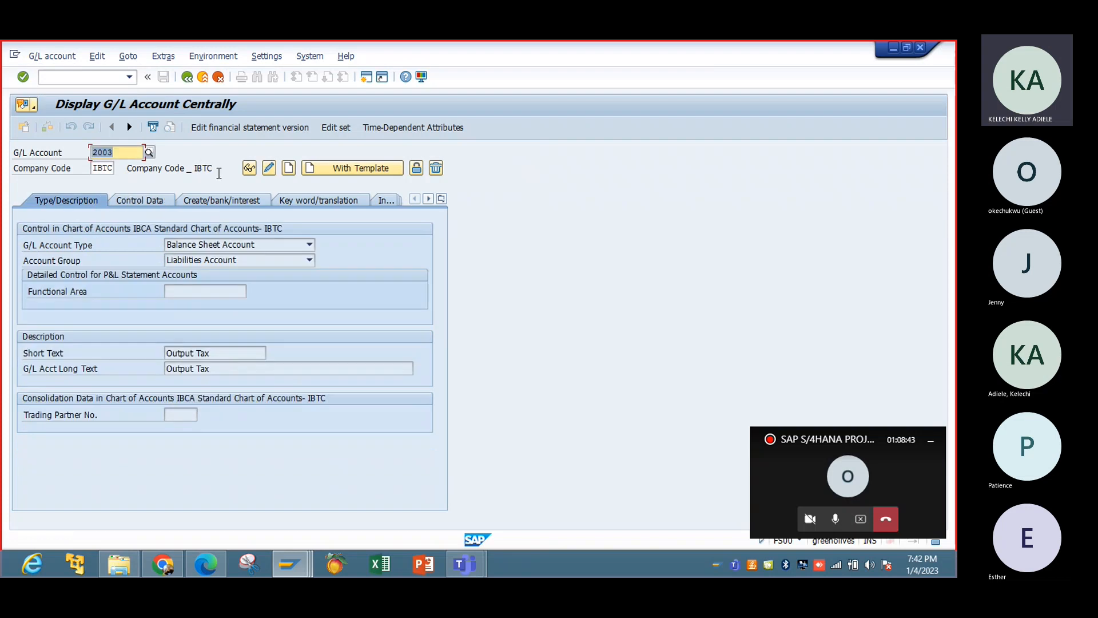
{"action": "left_click", "coordinate": [142, 201]}
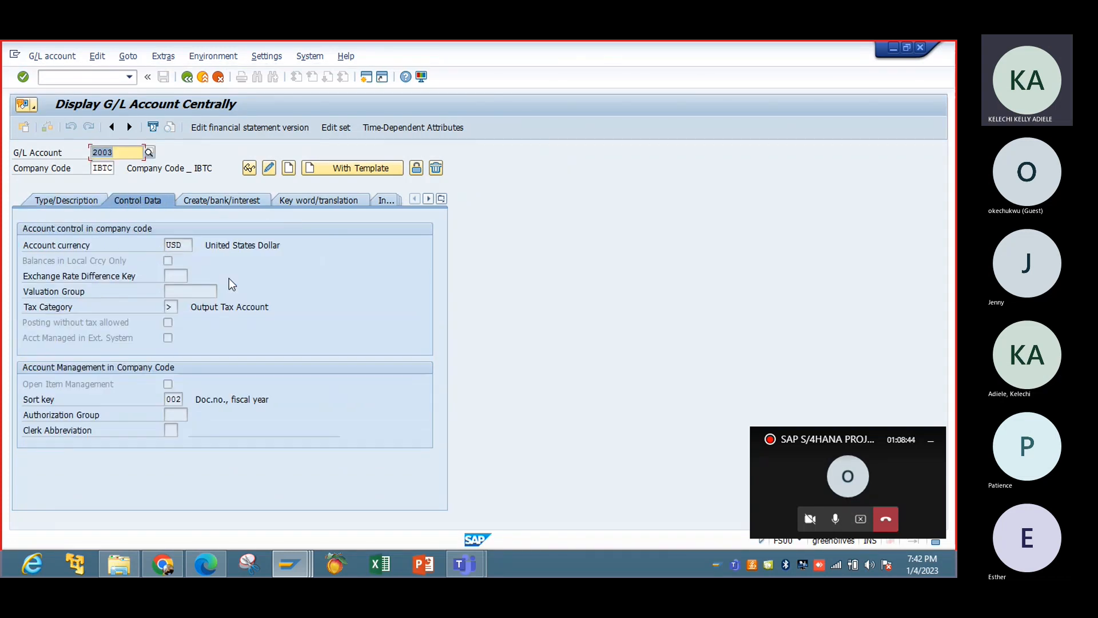
Switch account 2003 to change mode and review the available tax categories, closing the list without choosing one.
{"action": "left_click", "coordinate": [269, 168]}
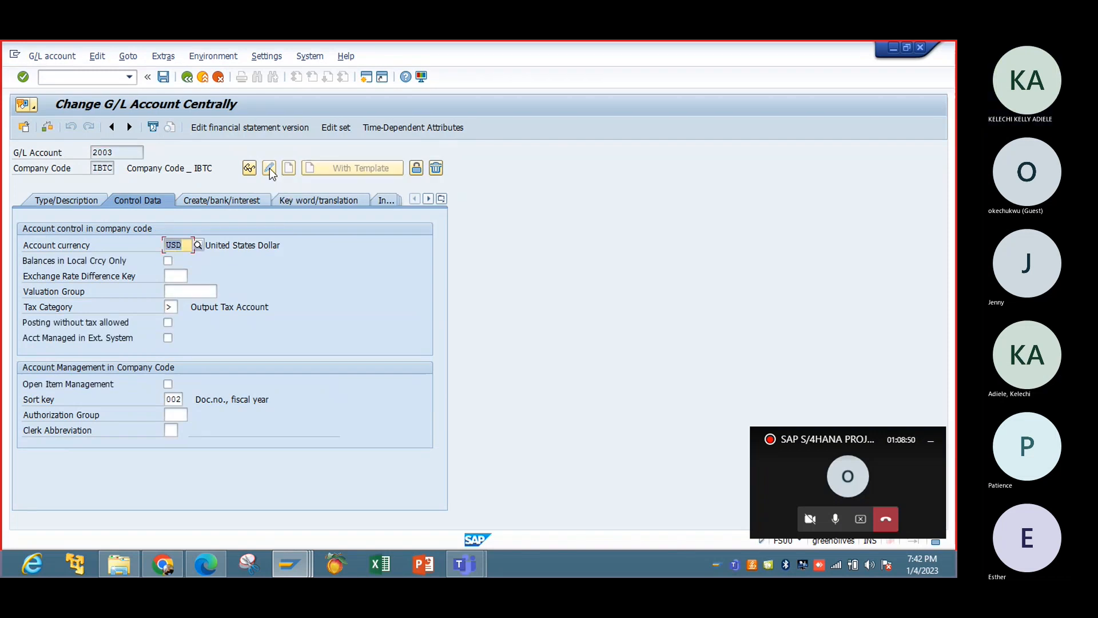
{"action": "left_click", "coordinate": [172, 308]}
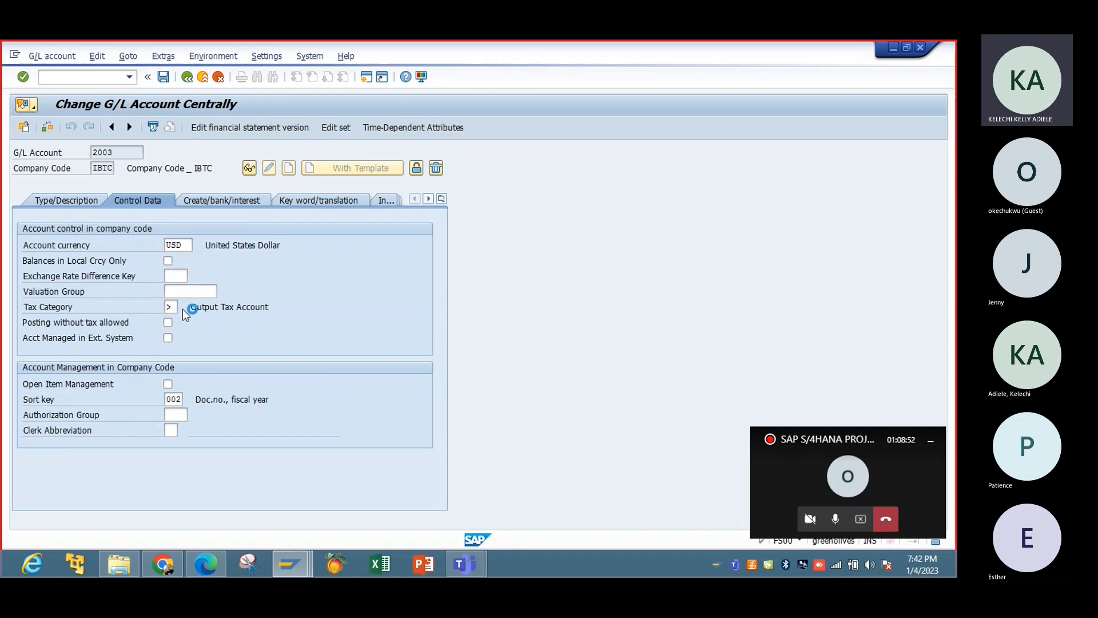
{"action": "left_click", "coordinate": [183, 308]}
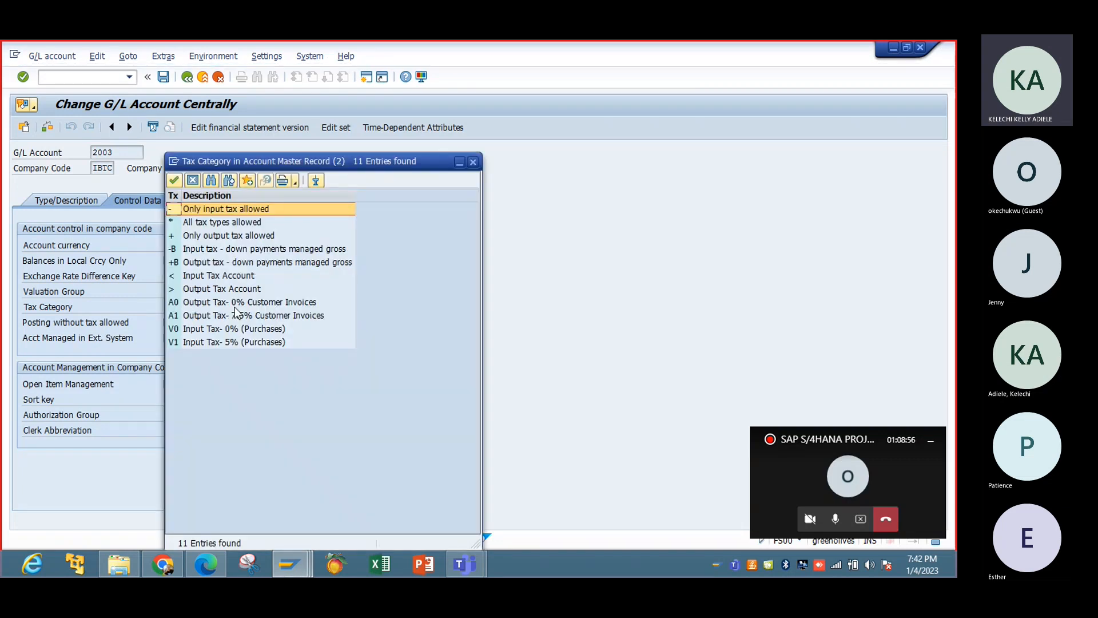
{"action": "left_click_drag", "start_coordinate": [287, 162], "coordinate": [431, 134]}
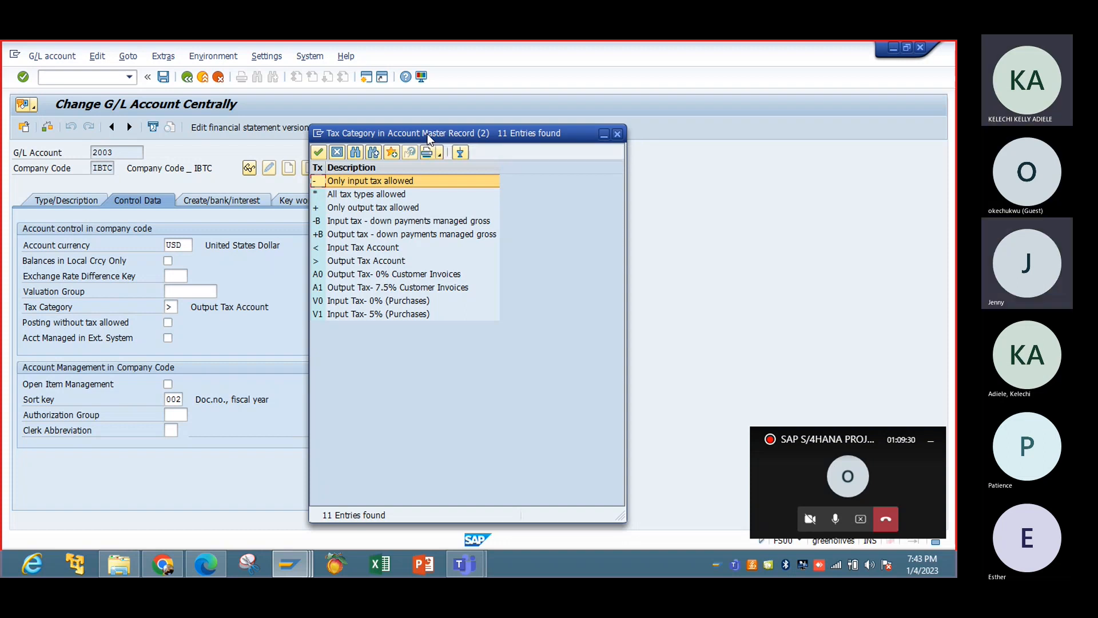
{"action": "left_click_drag", "start_coordinate": [427, 134], "coordinate": [452, 139]}
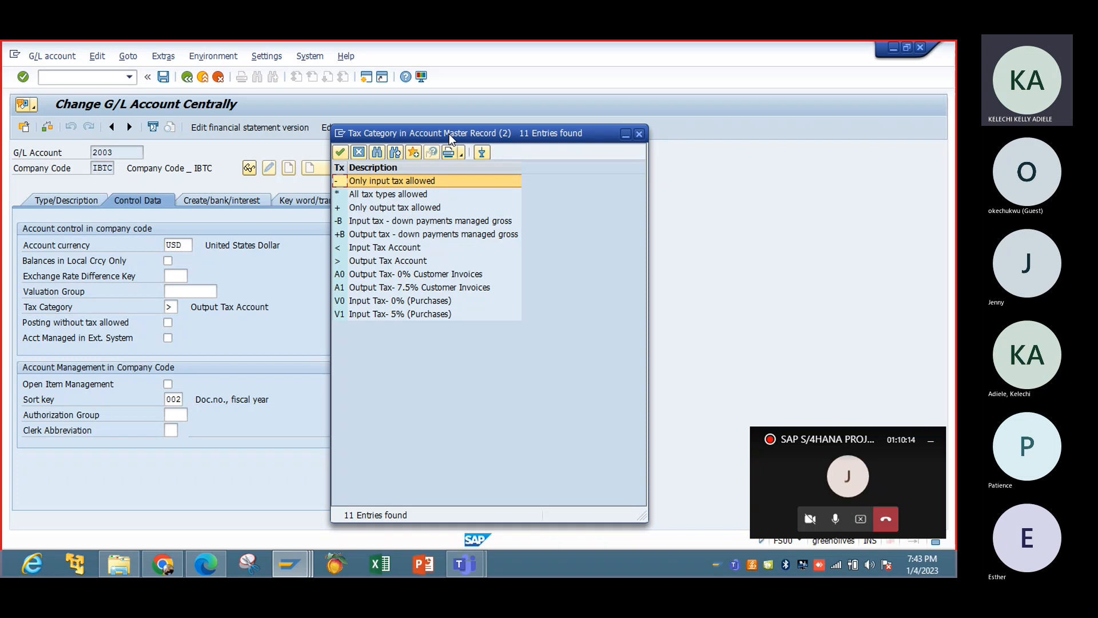
{"action": "left_click", "coordinate": [640, 133]}
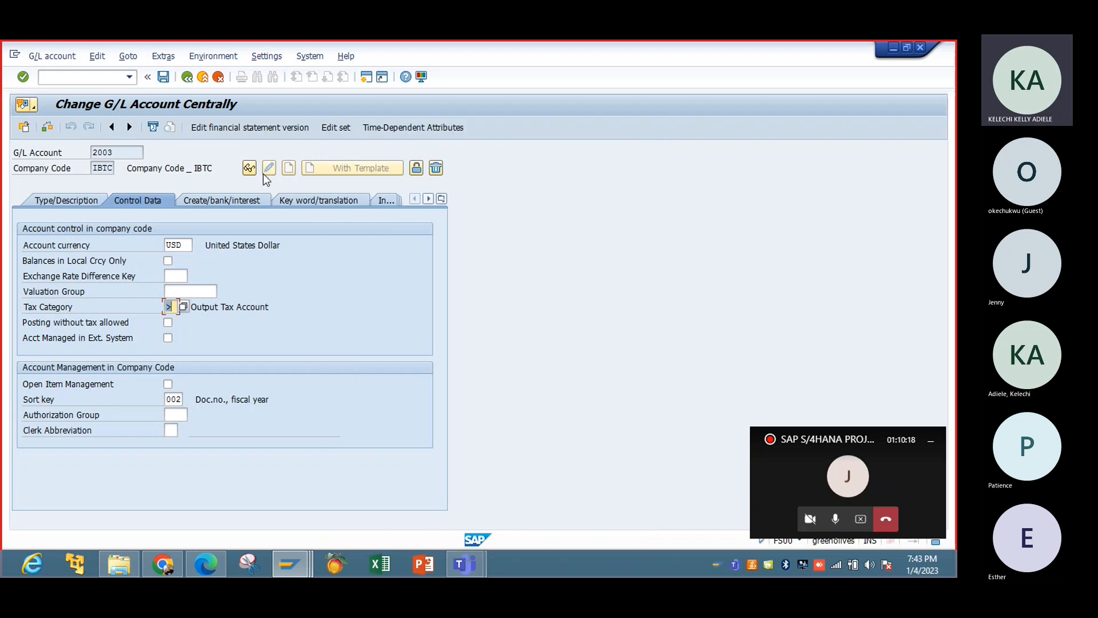
Change both the short text and the G/L account long text to "Output Tax- 0%".
{"action": "left_click", "coordinate": [64, 201]}
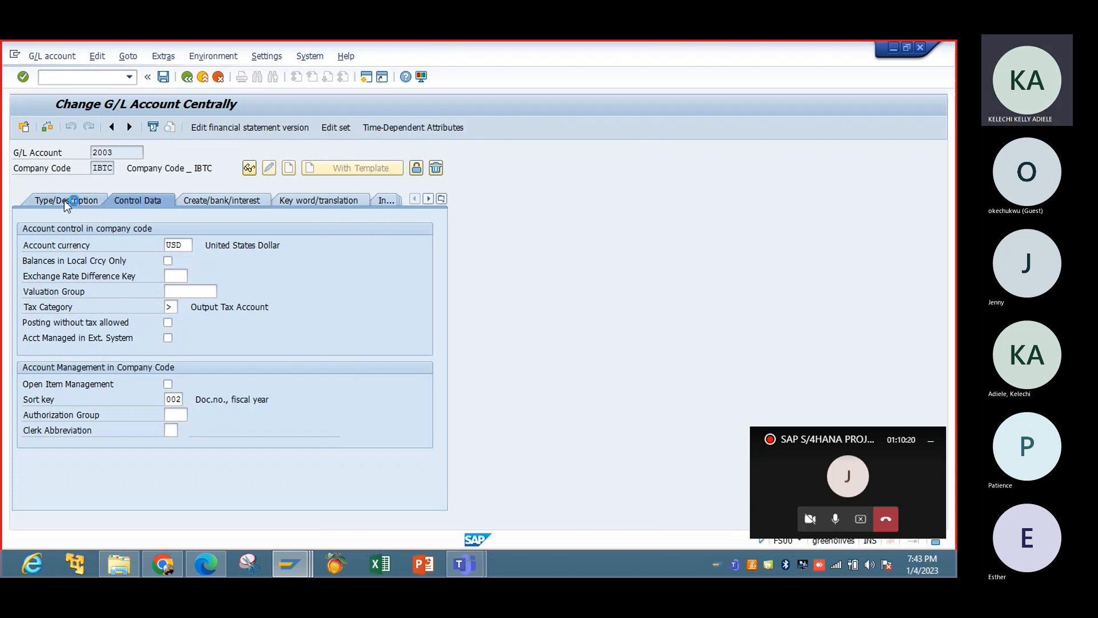
{"action": "left_click", "coordinate": [234, 353]}
{"action": "type", "text": "-"}
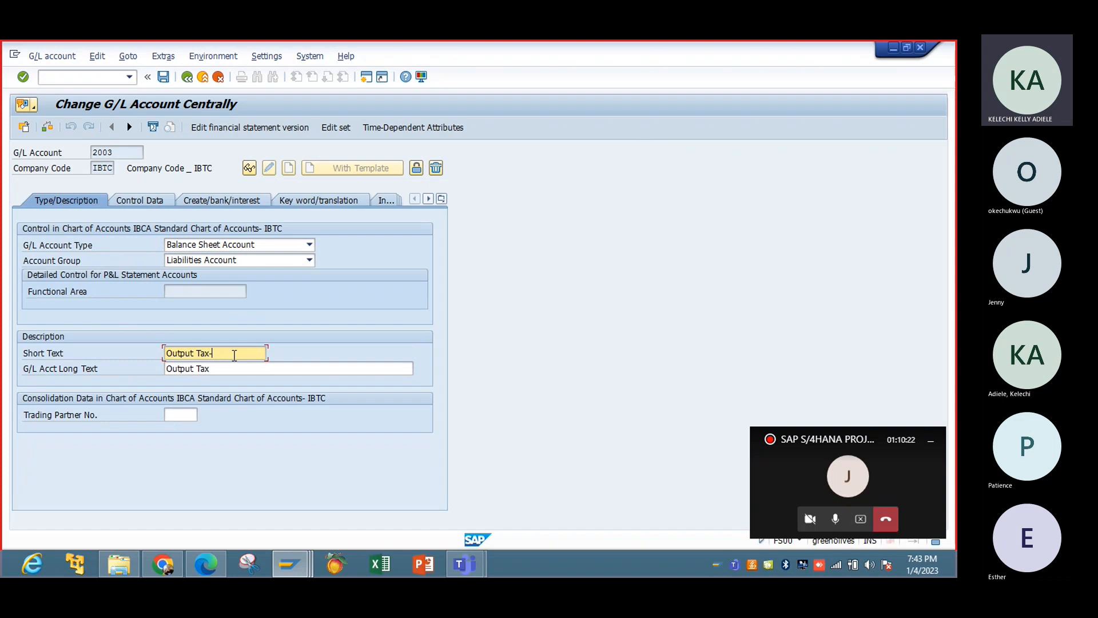
{"action": "left_click", "coordinate": [236, 377]}
{"action": "left_click", "coordinate": [228, 371]}
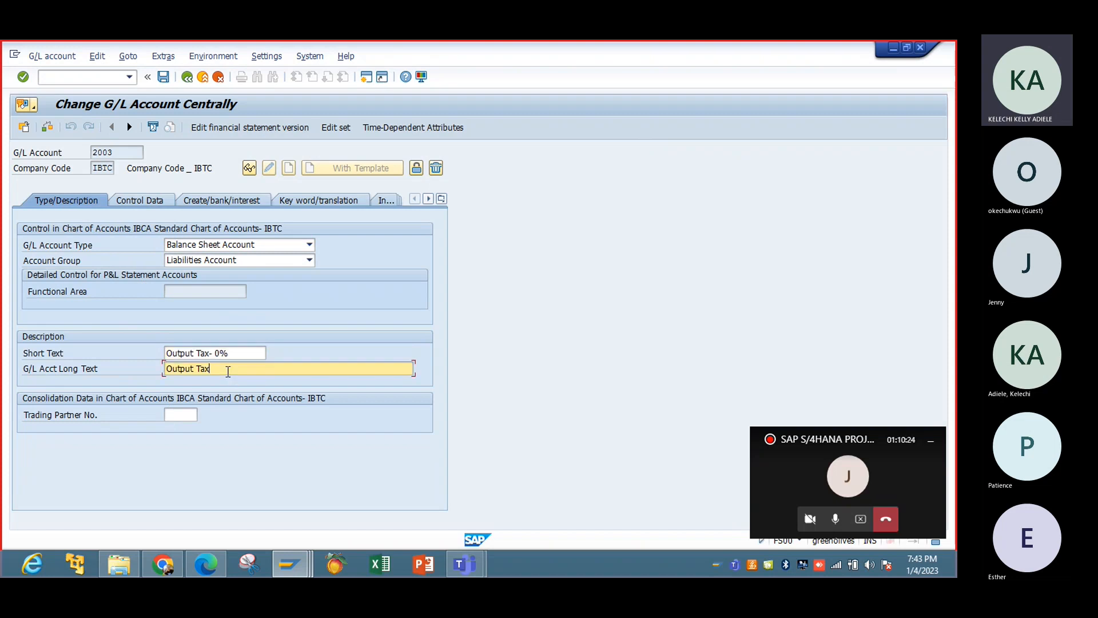
{"action": "type", "text": "-"}
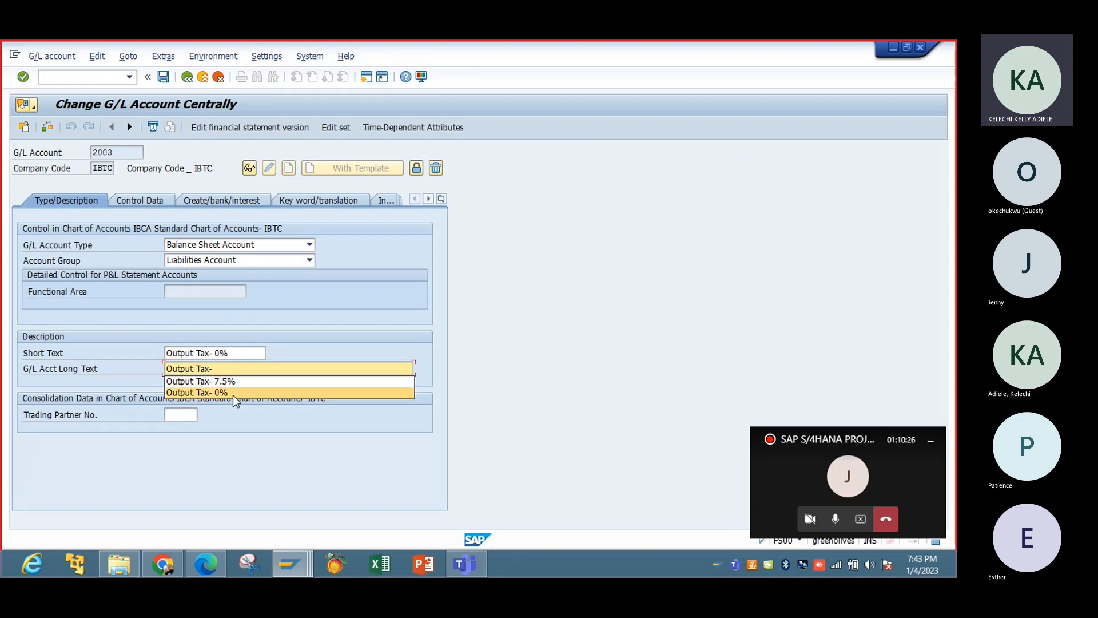
{"action": "left_click", "coordinate": [236, 399]}
Set account 2003's tax category to A0 (Output Tax- 0% Customer Invoices) and save the account, continuing past the message list.
{"action": "left_click", "coordinate": [154, 200]}
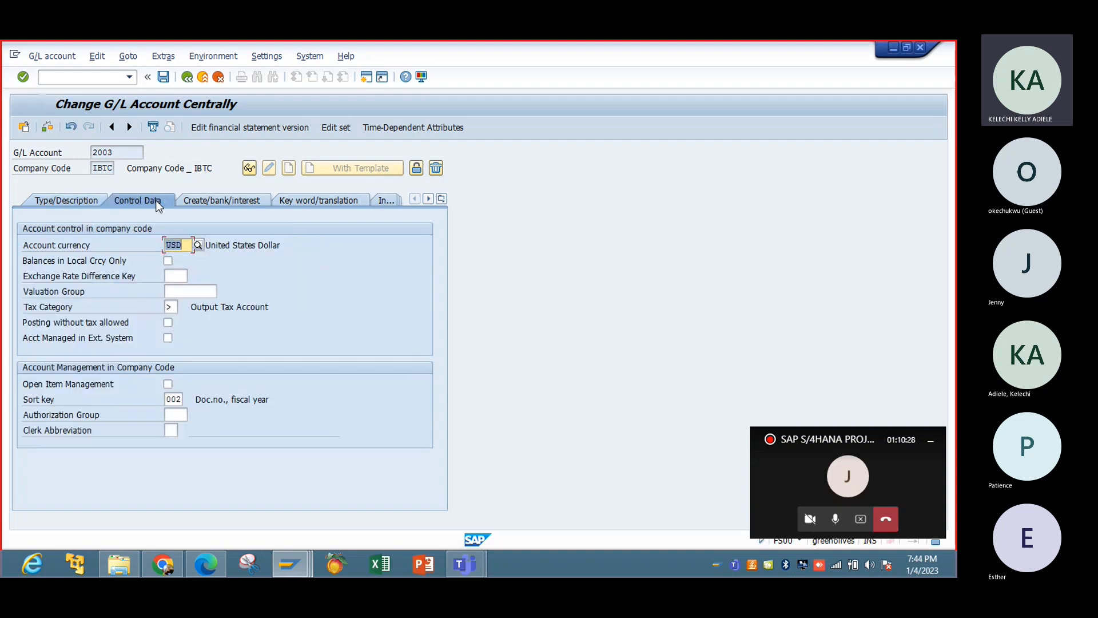
{"action": "left_click", "coordinate": [173, 306]}
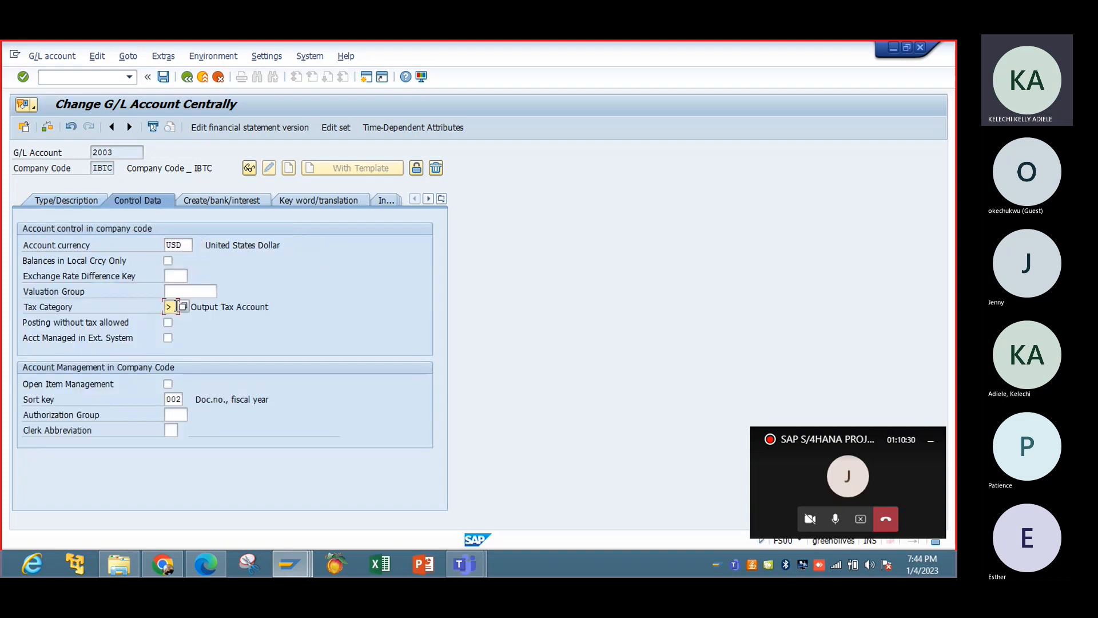
{"action": "left_click", "coordinate": [184, 307]}
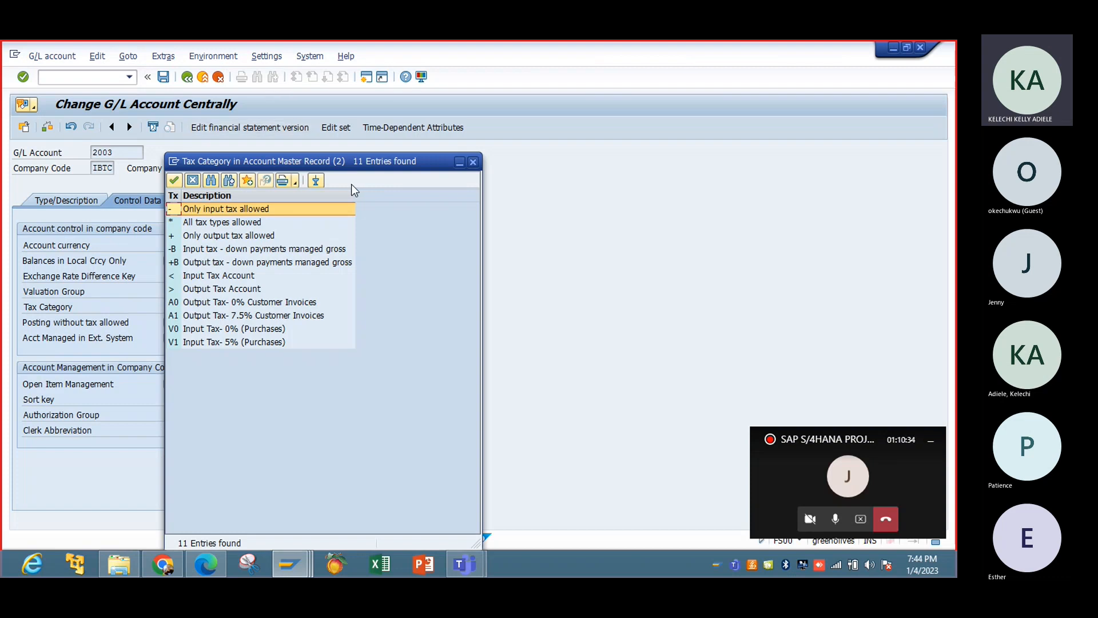
{"action": "left_click_drag", "start_coordinate": [297, 164], "coordinate": [447, 142]}
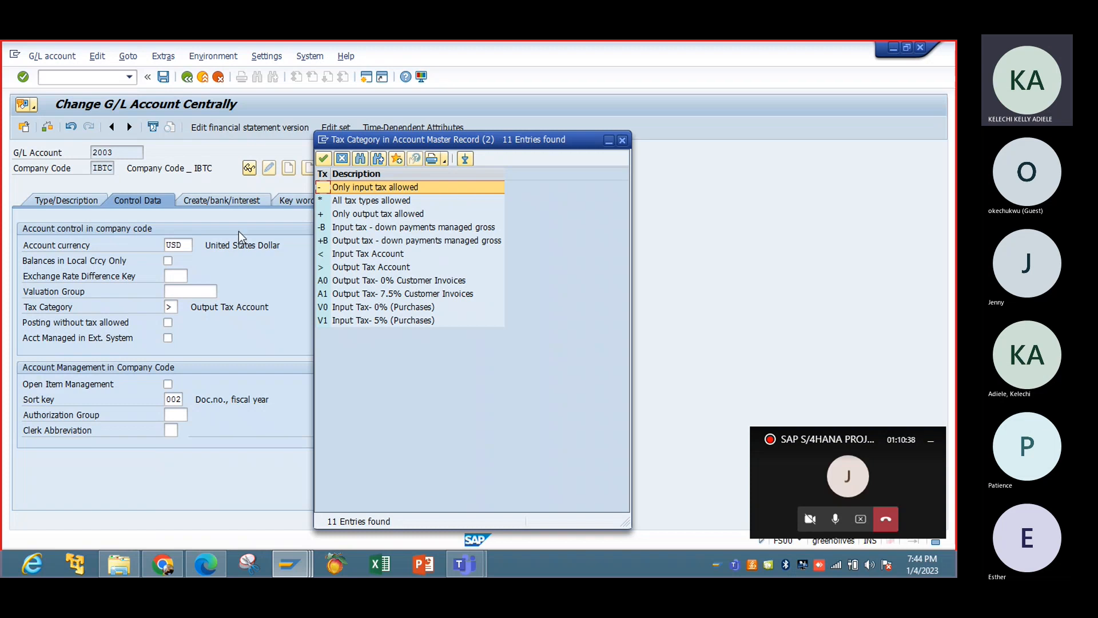
{"action": "left_click", "coordinate": [410, 280]}
{"action": "double_click", "coordinate": [410, 281]}
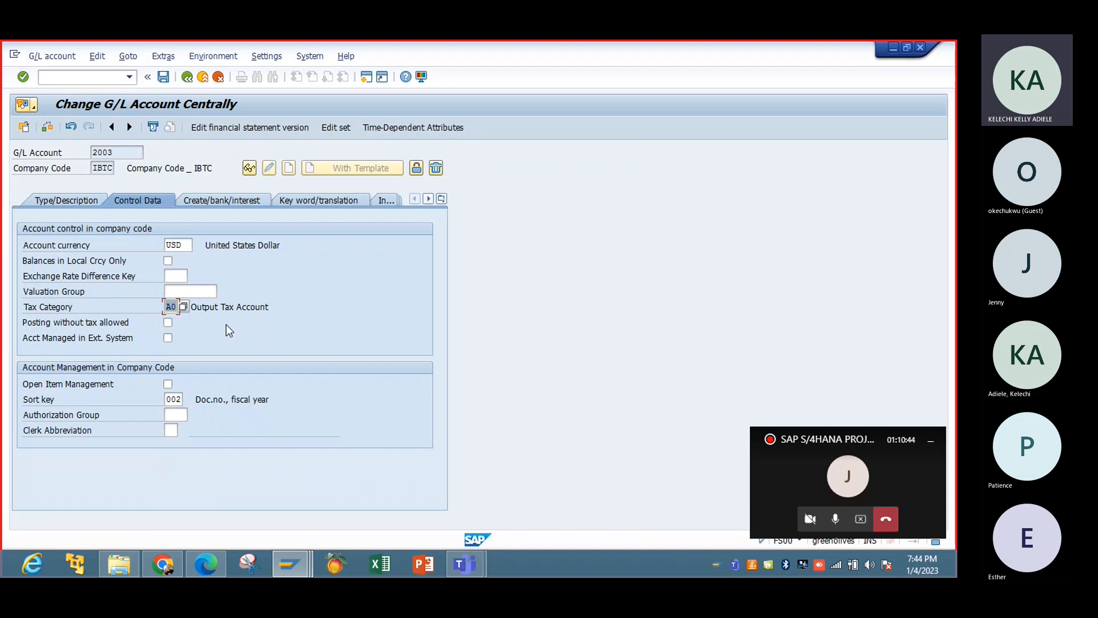
{"action": "left_click", "coordinate": [184, 307]}
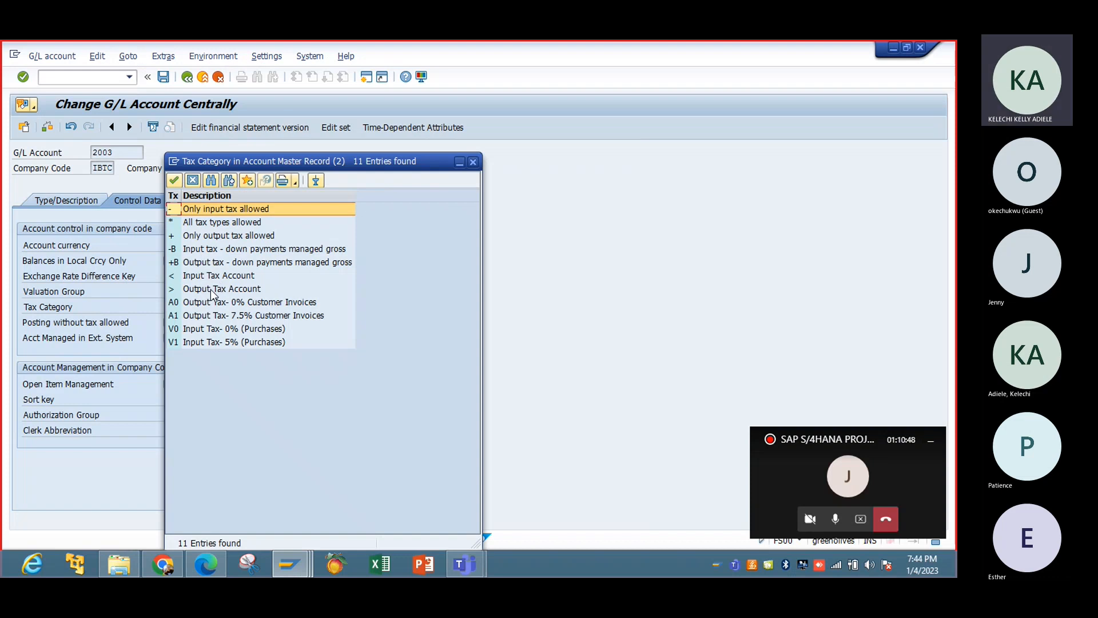
{"action": "double_click", "coordinate": [240, 304]}
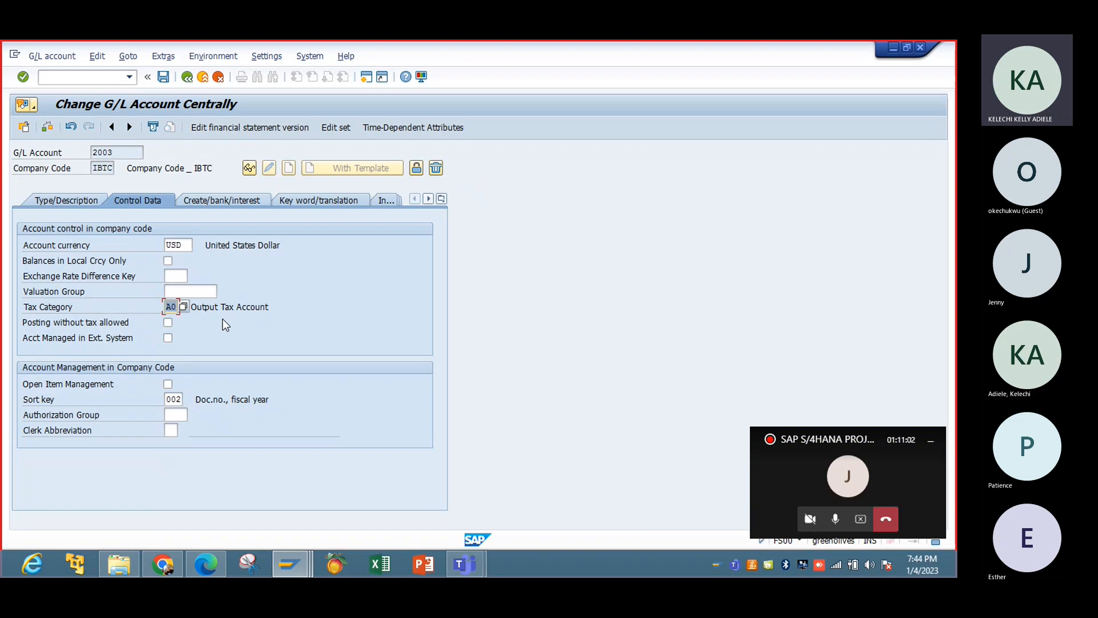
{"action": "left_click", "coordinate": [164, 79]}
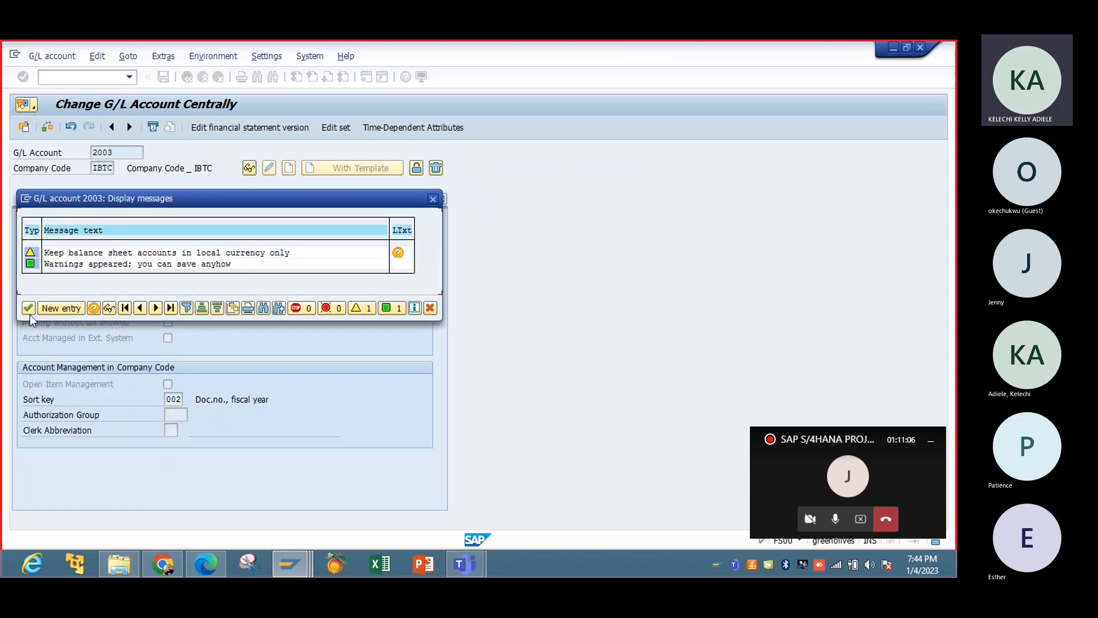
{"action": "left_click", "coordinate": [29, 313]}
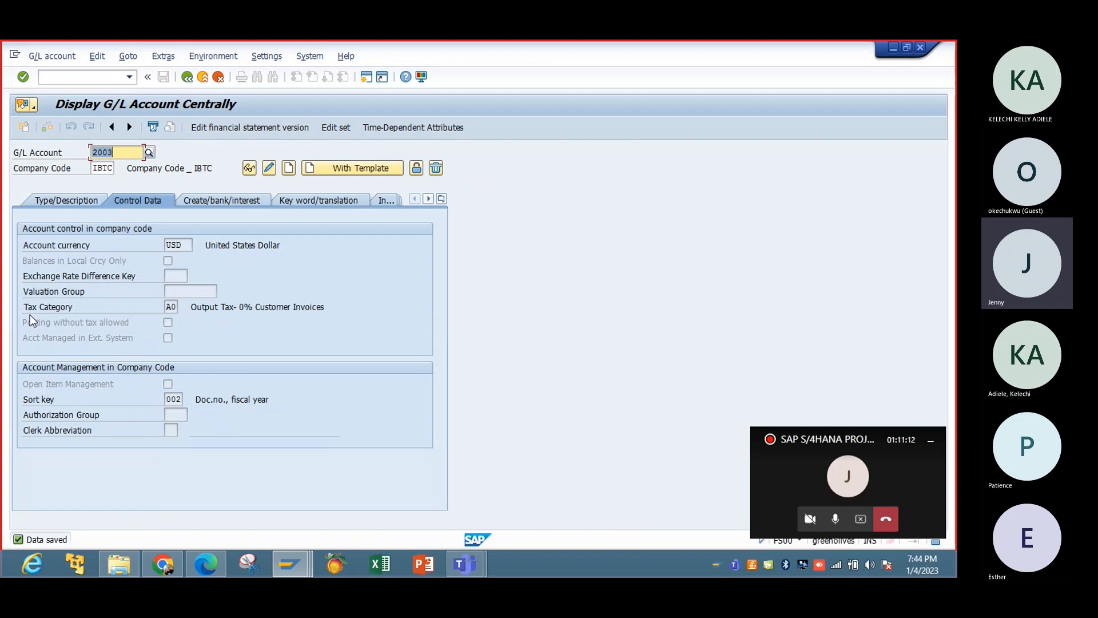
Switch account 2003 back to change mode and mark it as Post Automatically Only.
{"action": "left_click", "coordinate": [228, 202]}
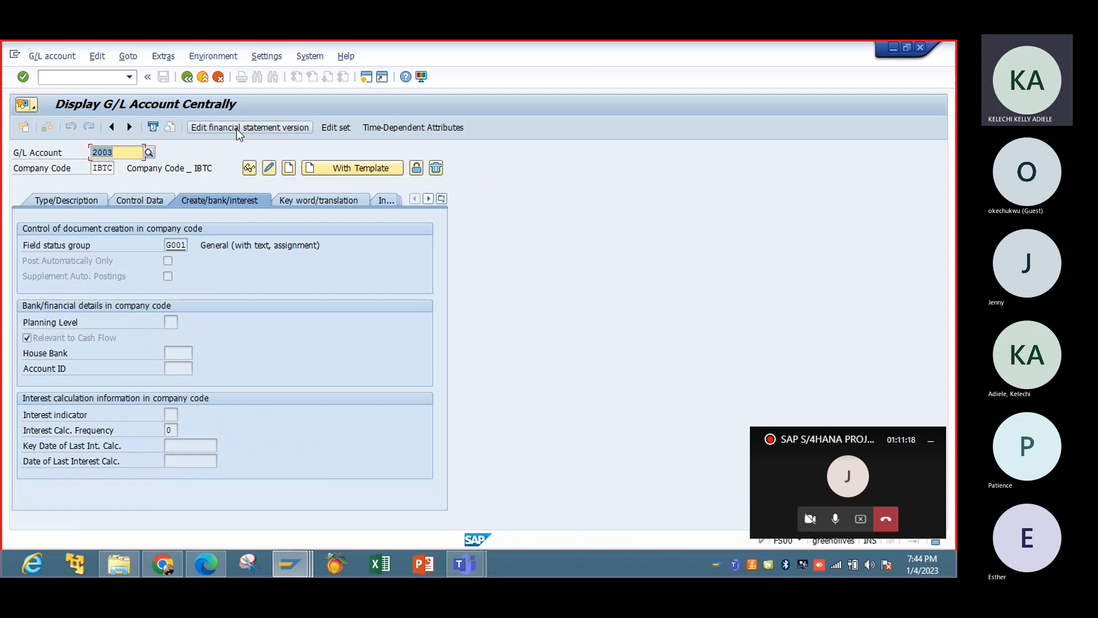
{"action": "left_click", "coordinate": [271, 167]}
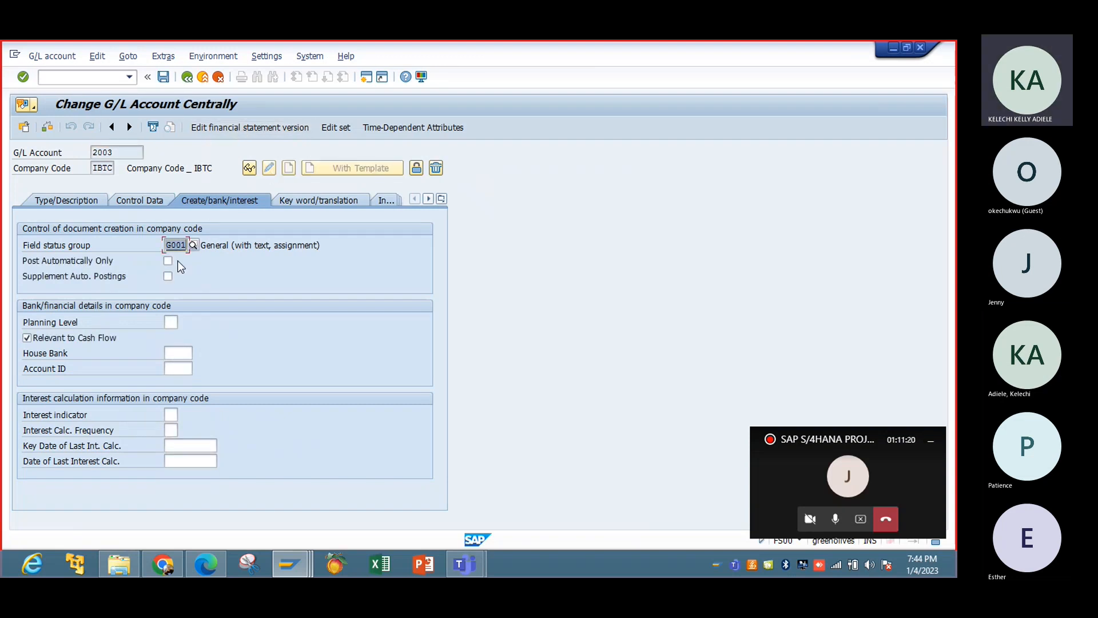
{"action": "left_click", "coordinate": [168, 260]}
Review the tax categories available in account 2003's control data, closing the list without choosing one.
{"action": "left_click", "coordinate": [139, 200]}
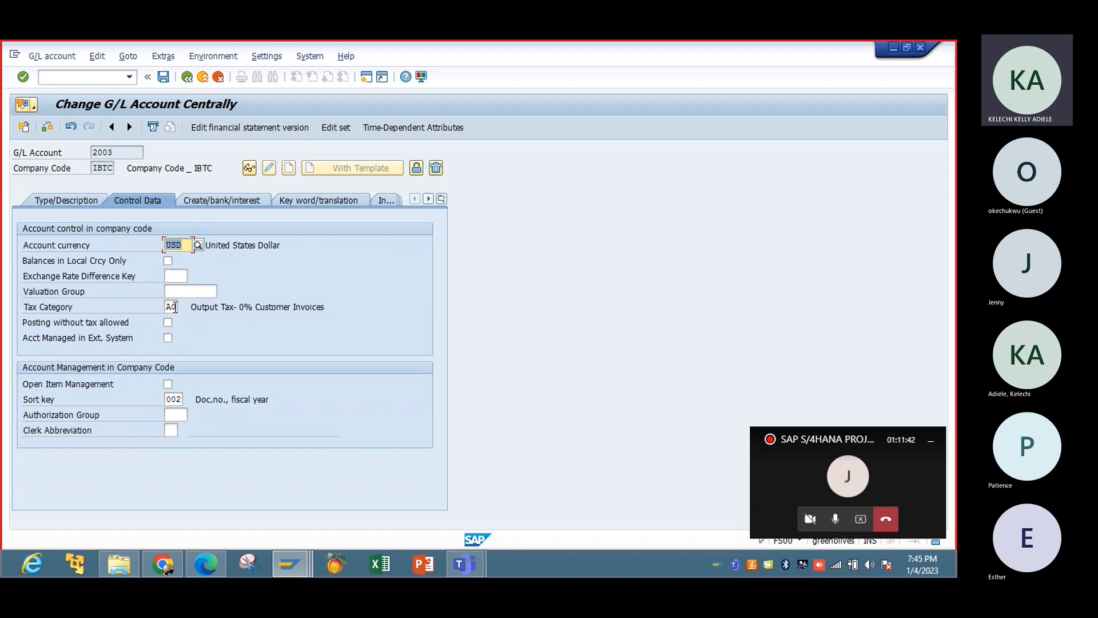
{"action": "left_click", "coordinate": [171, 307]}
{"action": "left_click", "coordinate": [183, 307]}
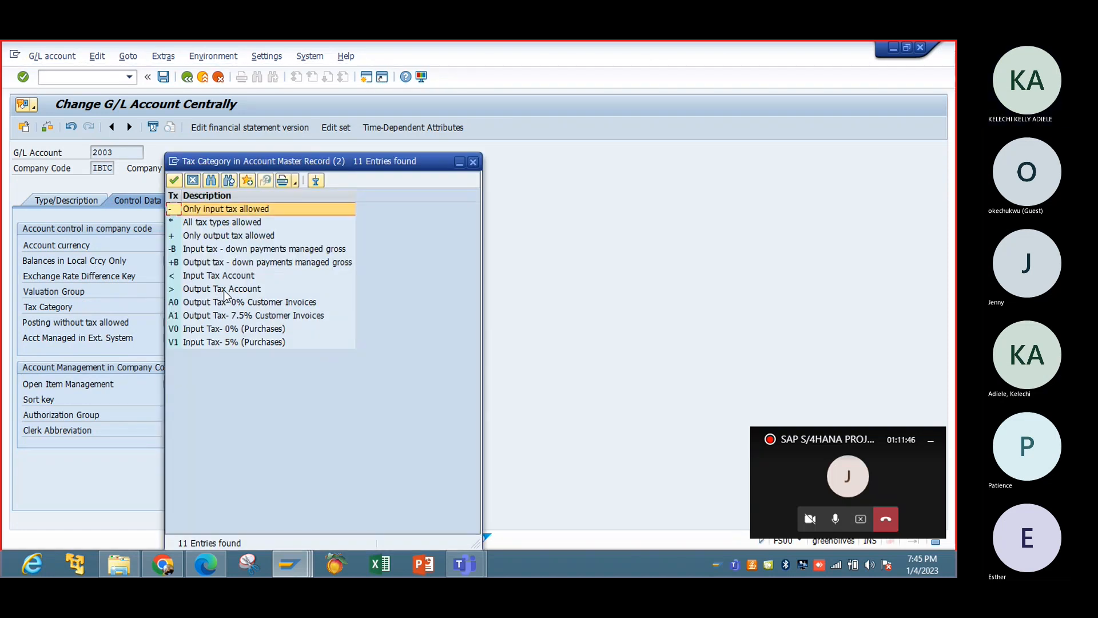
{"action": "left_click", "coordinate": [473, 161]}
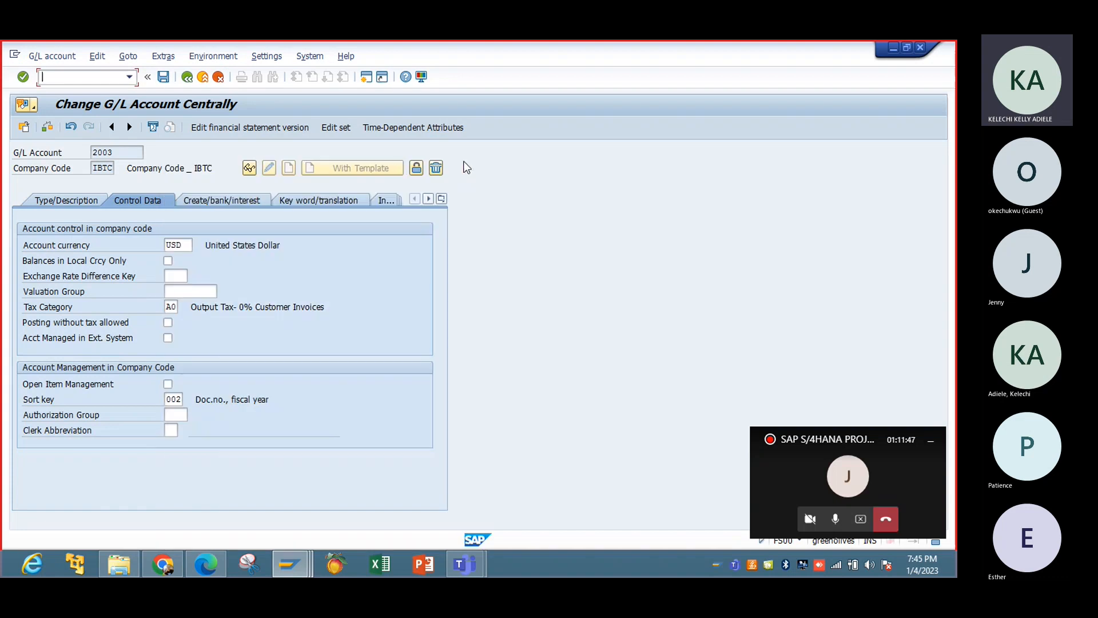
Recheck account 2003's automatic posting and control data settings, and save the account, continuing past the message list.
{"action": "left_click", "coordinate": [249, 199]}
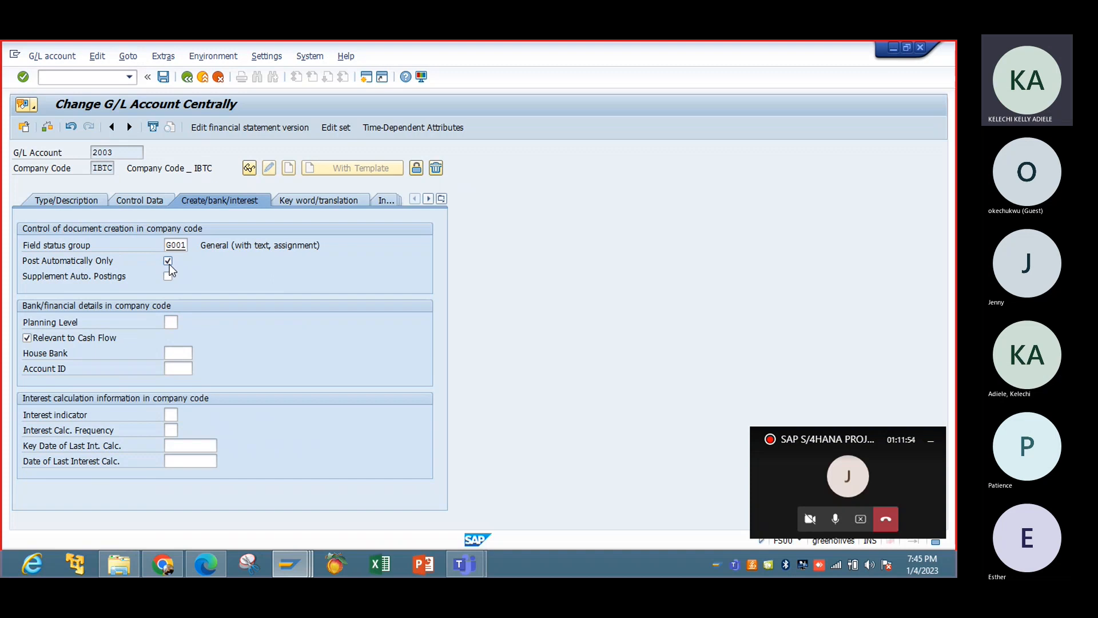
{"action": "left_click", "coordinate": [140, 200]}
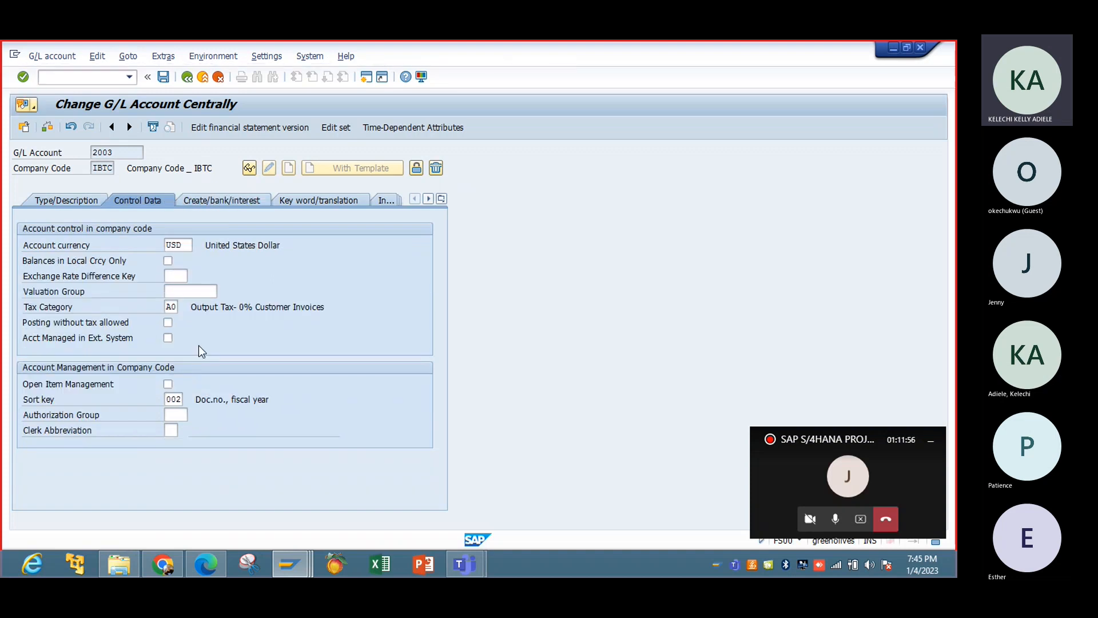
{"action": "left_click", "coordinate": [239, 203]}
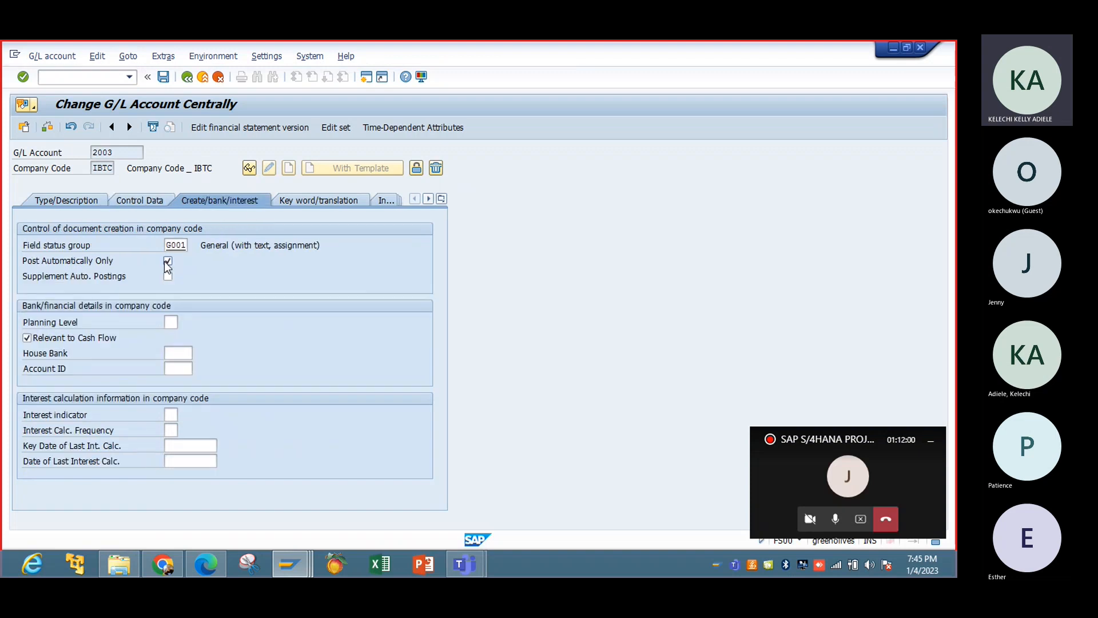
{"action": "left_click", "coordinate": [156, 203]}
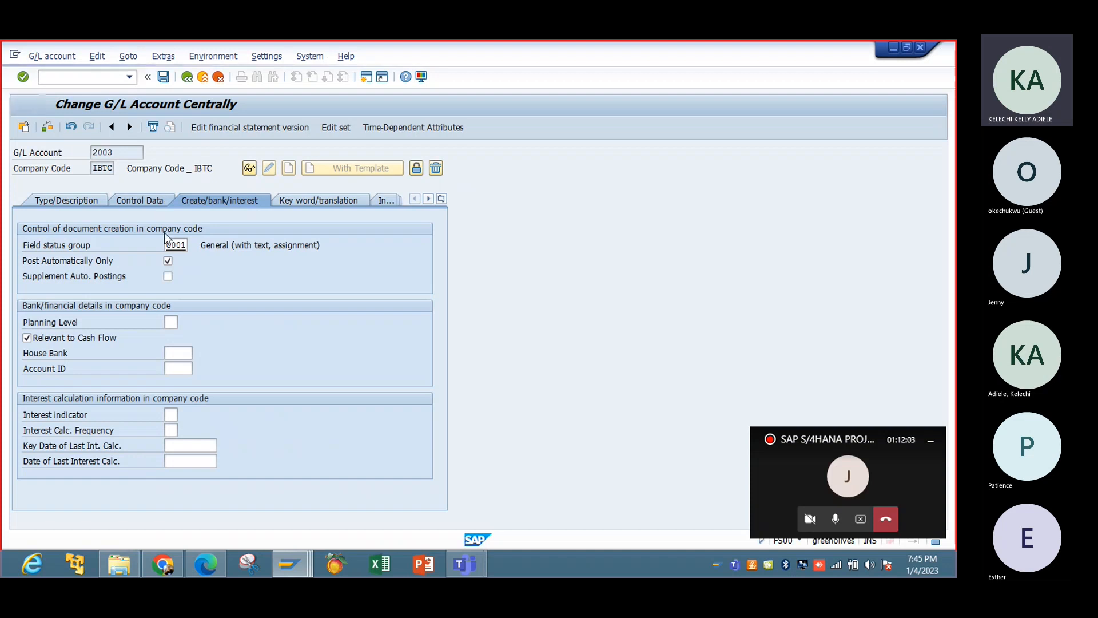
{"action": "left_click", "coordinate": [241, 198]}
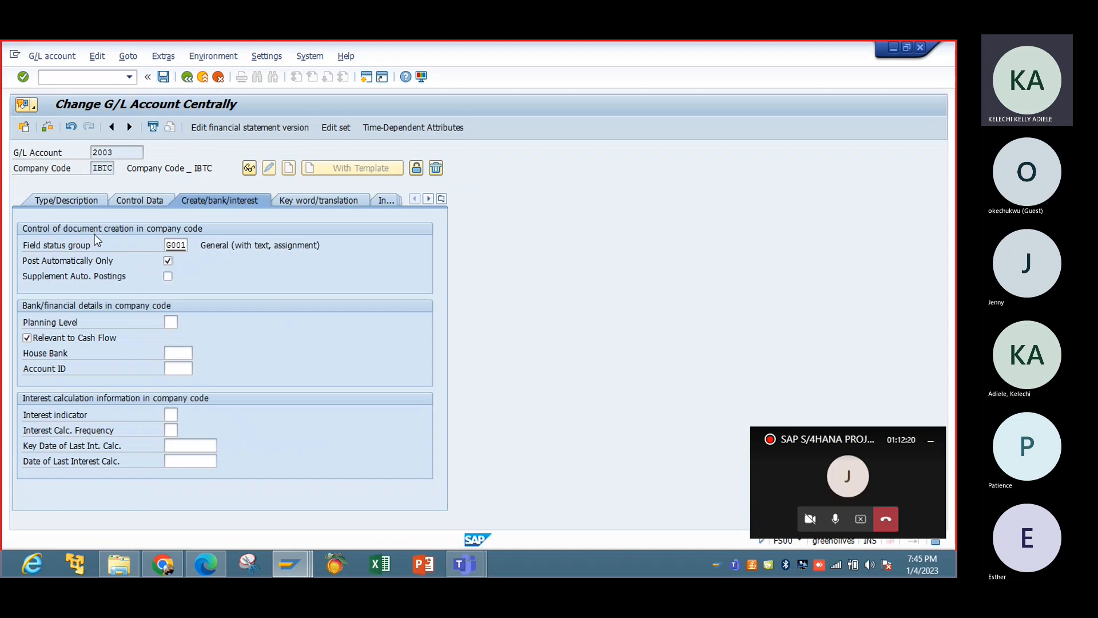
{"action": "left_click", "coordinate": [163, 80]}
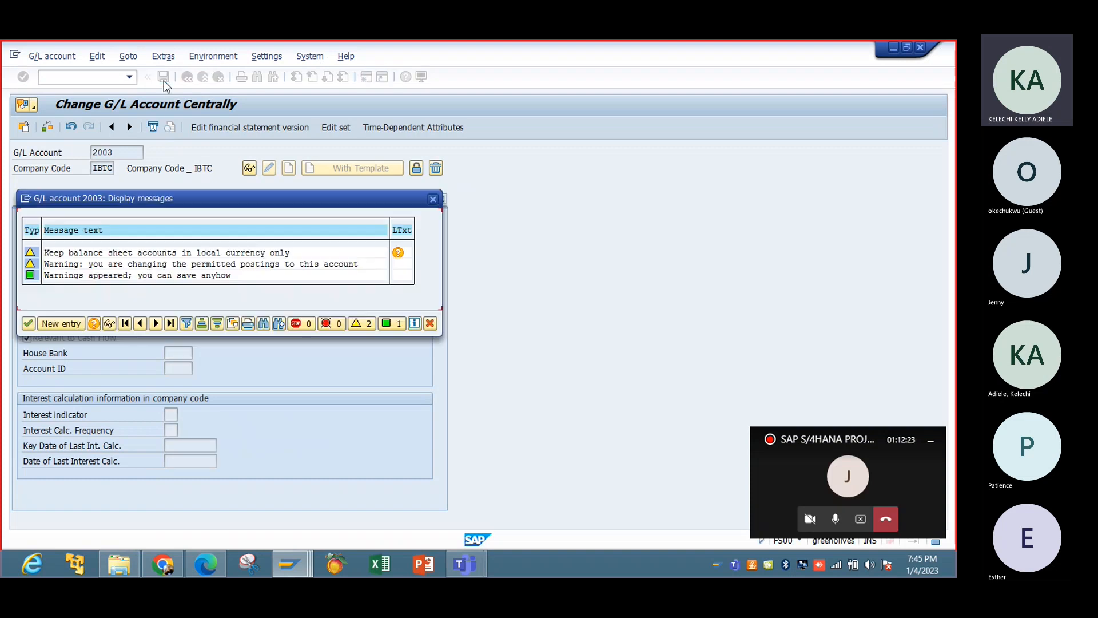
{"action": "left_click", "coordinate": [29, 324]}
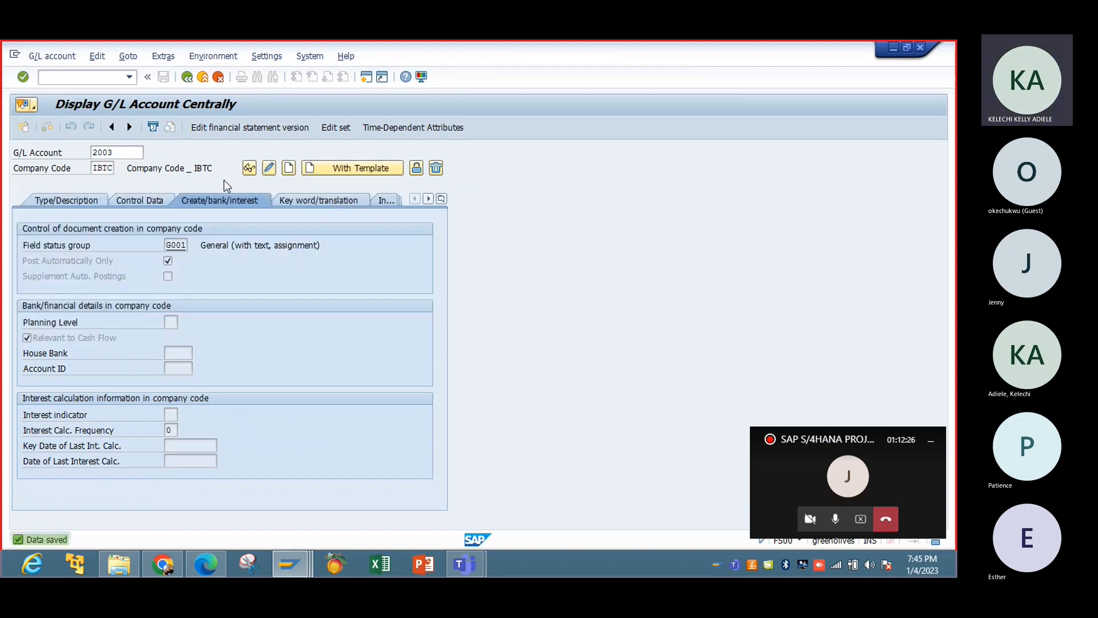
Start creating G/L account 2004 from a template, using reference account 2003 in company code IBTC.
{"action": "left_click", "coordinate": [117, 153]}
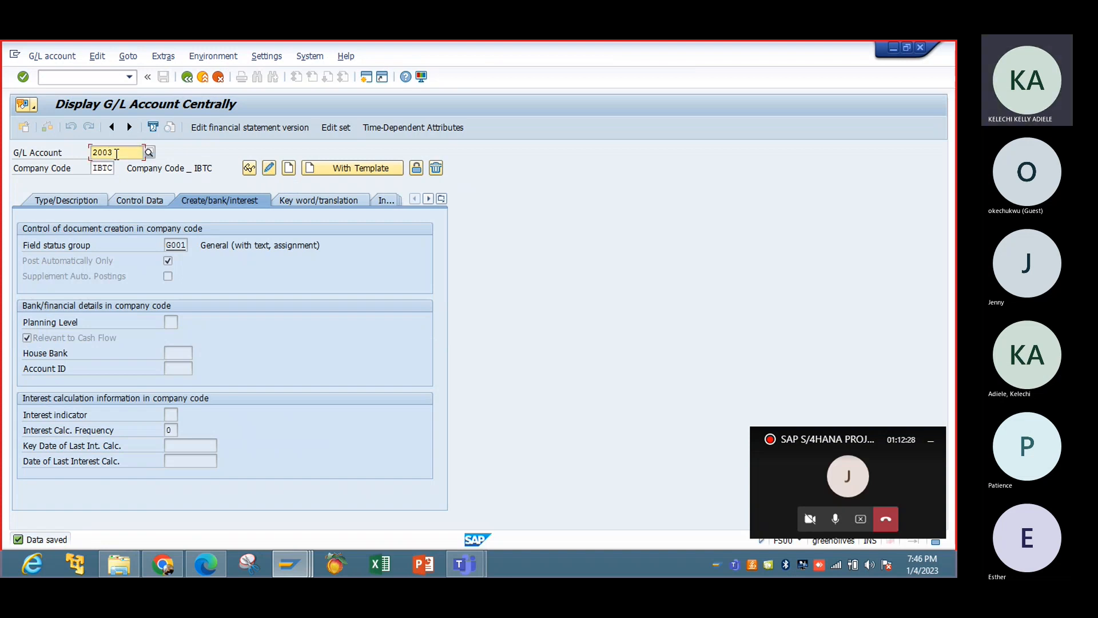
{"action": "key", "text": "BackSpace"}
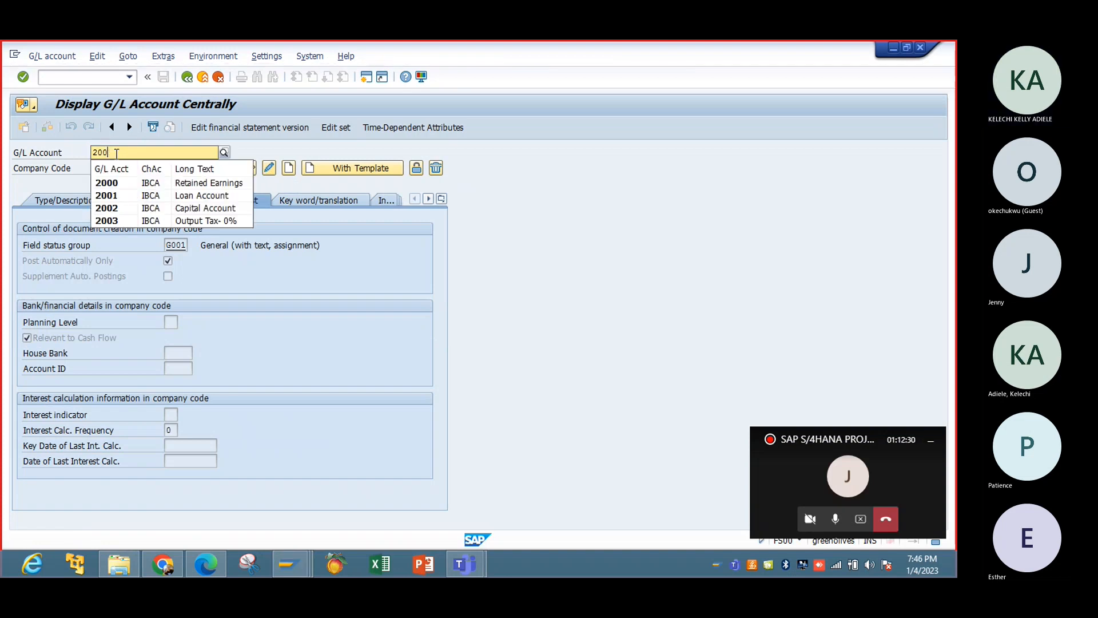
{"action": "type", "text": "4"}
{"action": "key", "text": "Return"}
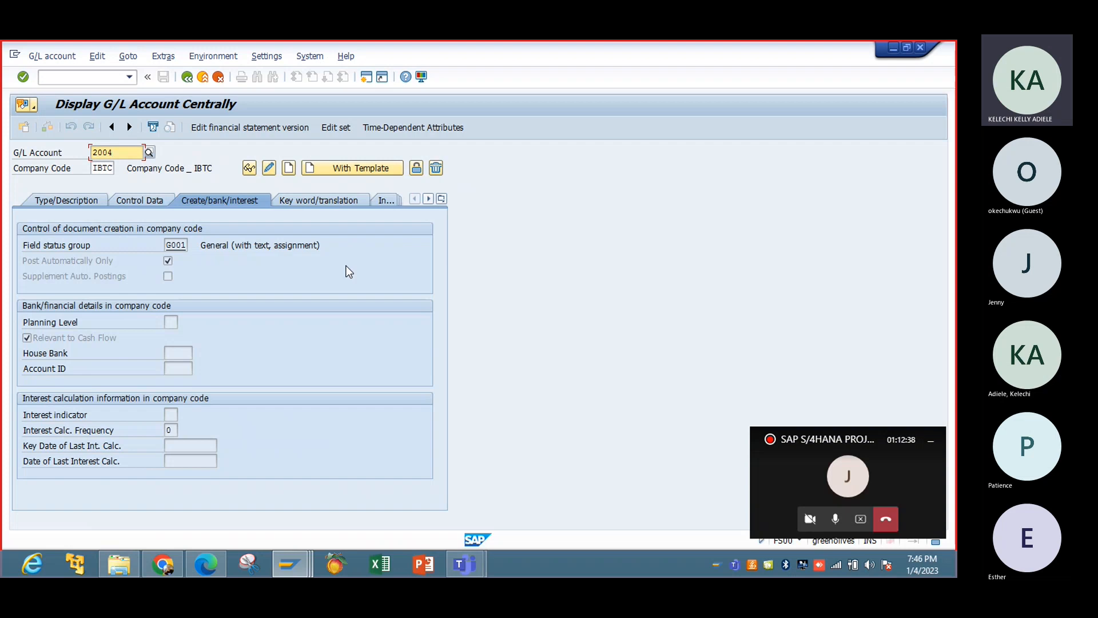
{"action": "left_click", "coordinate": [328, 169]}
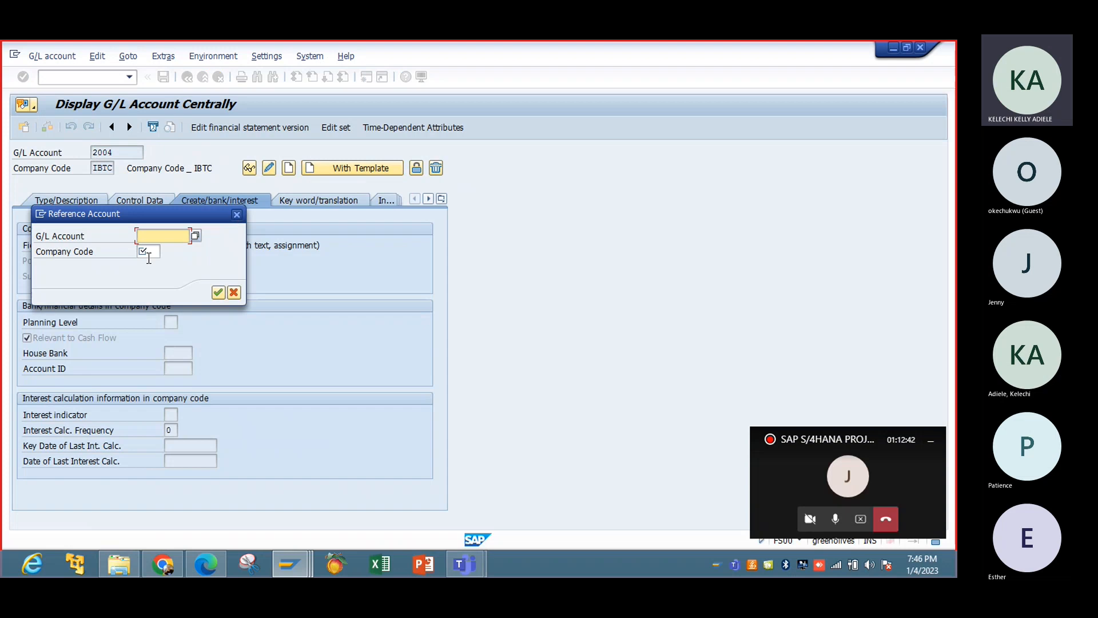
{"action": "type", "text": "2003"}
{"action": "left_click", "coordinate": [148, 253]}
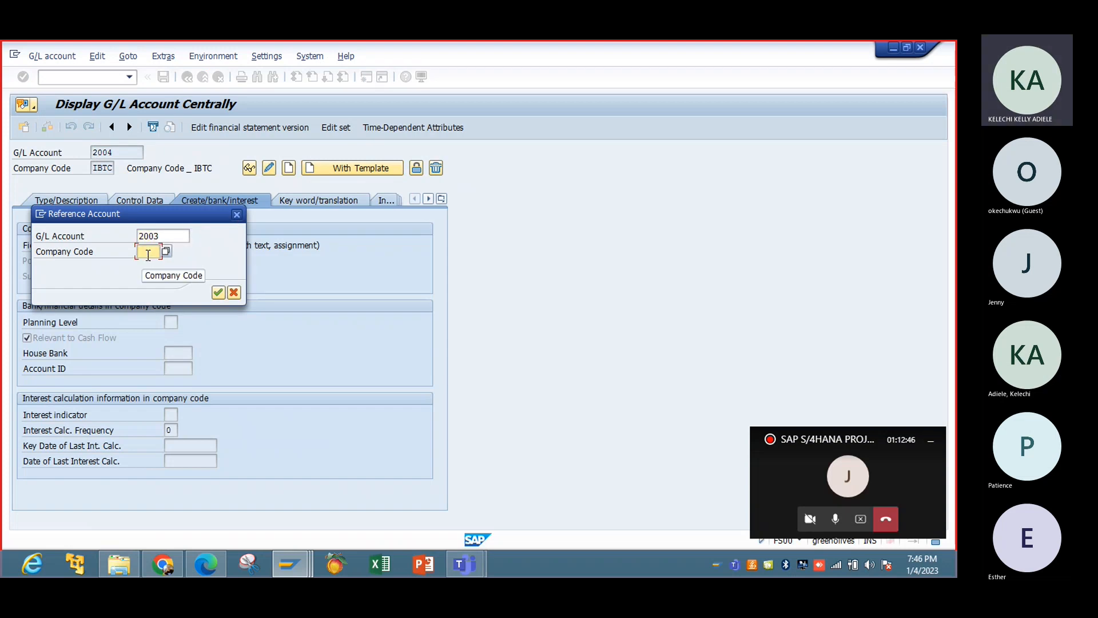
{"action": "type", "text": "IBTC"}
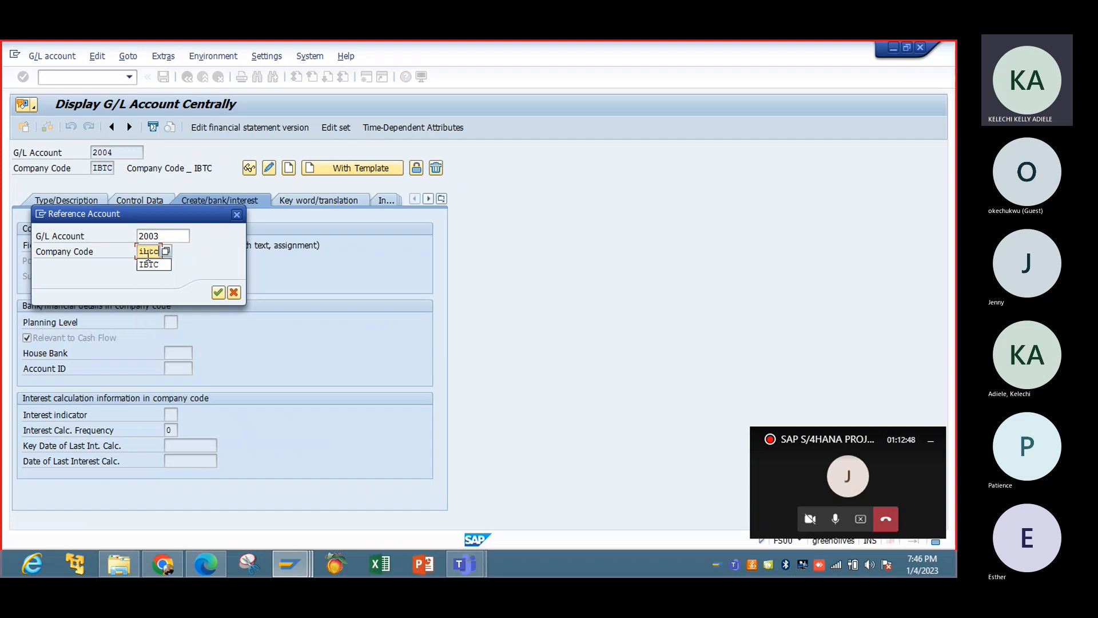
{"action": "left_click", "coordinate": [218, 293]}
Change both the short text and the G/L account long text of account 2004 to "Output Tax- 7.5%".
{"action": "left_click", "coordinate": [87, 201]}
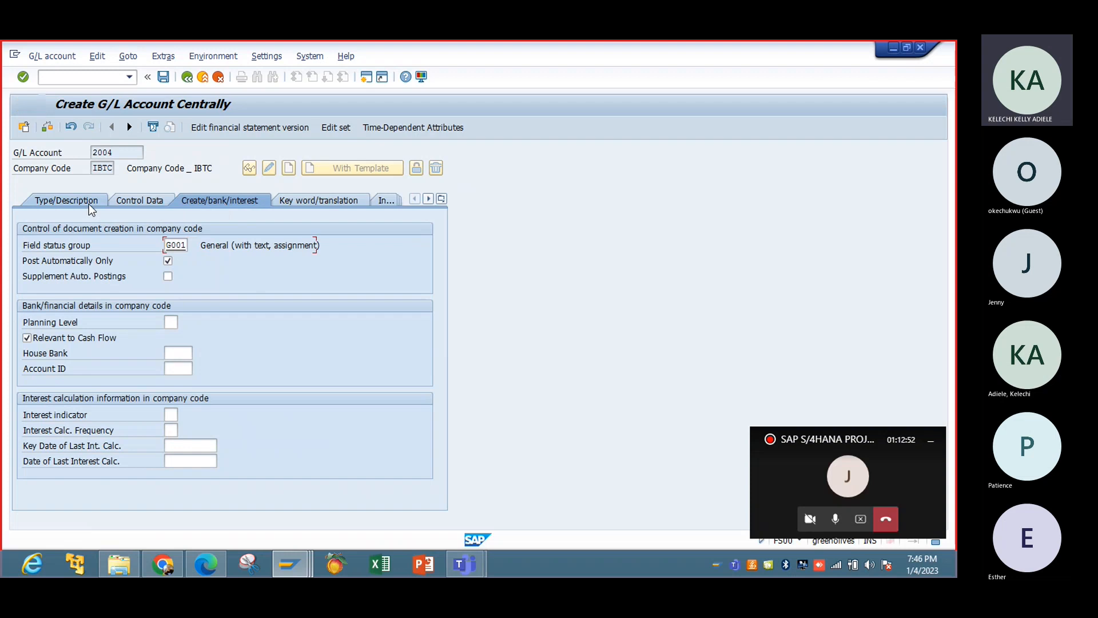
{"action": "left_click", "coordinate": [234, 353]}
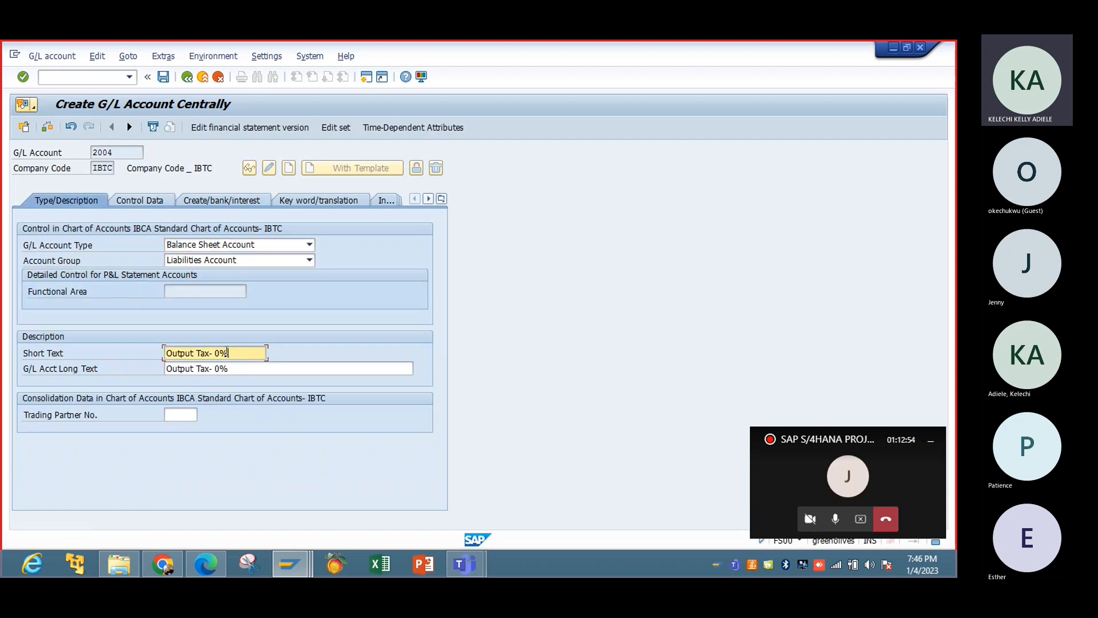
{"action": "left_click_drag", "start_coordinate": [228, 353], "coordinate": [74, 361]}
{"action": "key", "text": "BackSpace"}
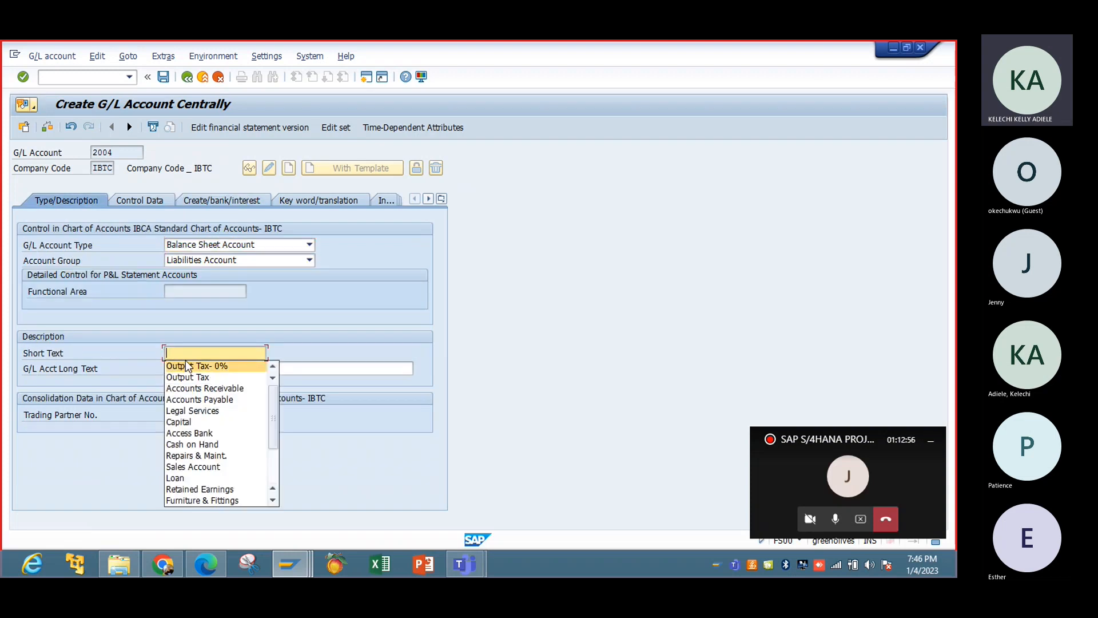
{"action": "type", "text": "0"}
{"action": "key", "text": "BackSpace"}
{"action": "type", "text": "o"}
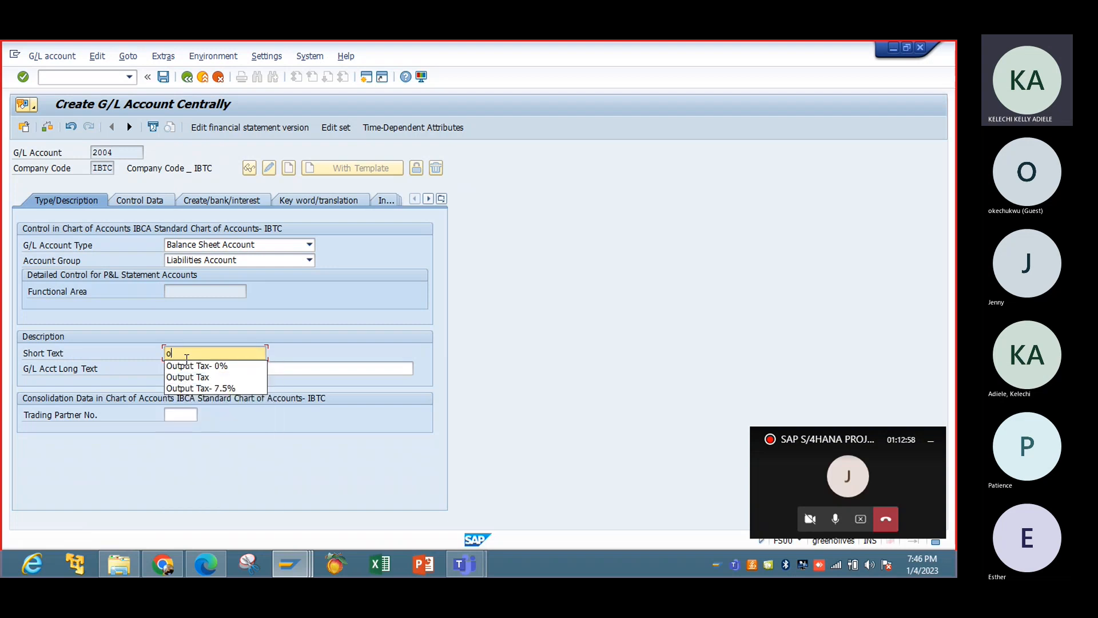
{"action": "left_click", "coordinate": [229, 389]}
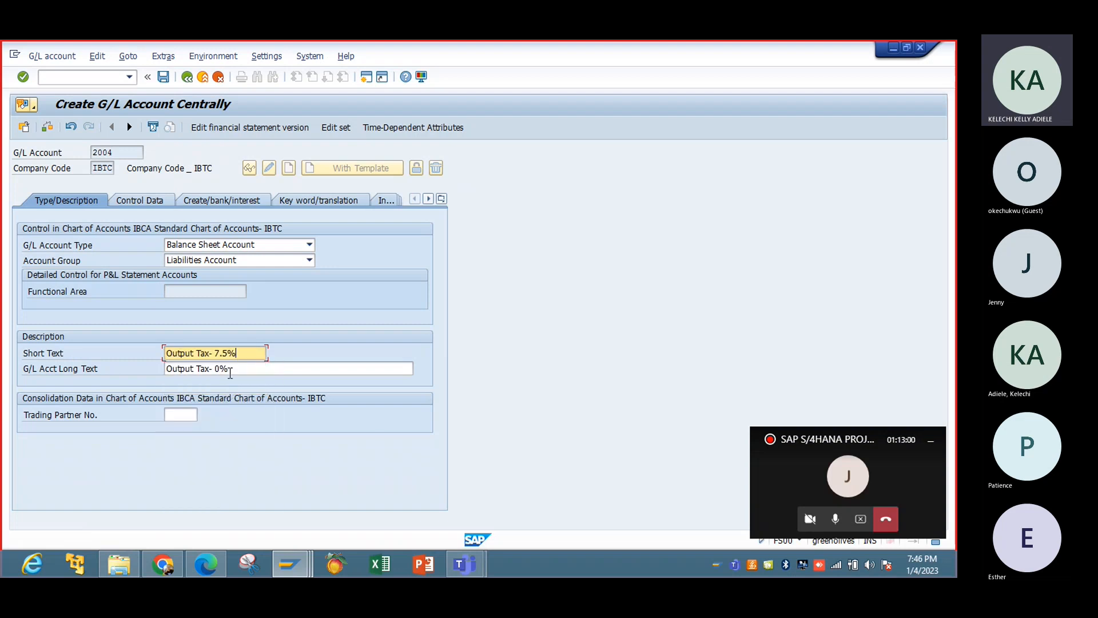
{"action": "left_click", "coordinate": [233, 370]}
{"action": "key", "text": "BackSpace"}
{"action": "key", "text": "BackSpace"}
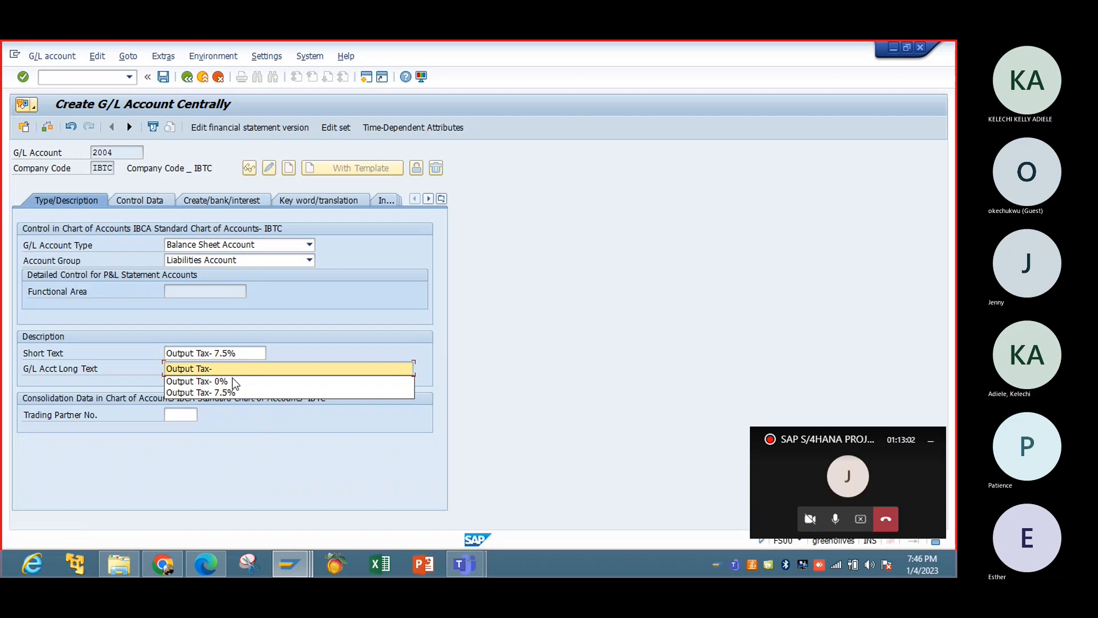
{"action": "left_click", "coordinate": [232, 393]}
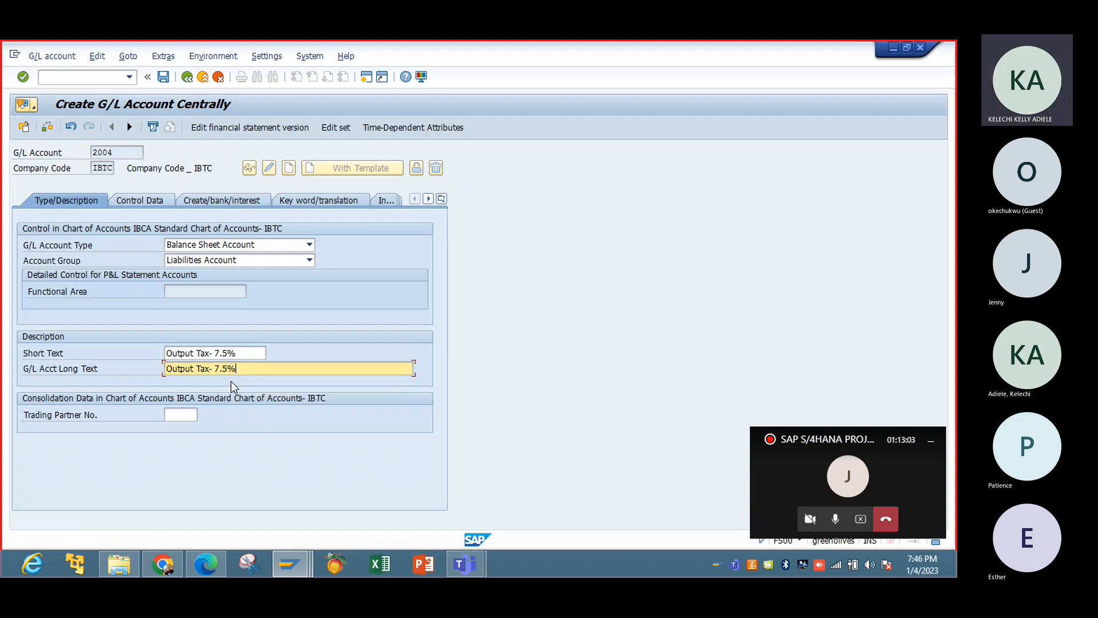
Set the tax category of G/L account 2004 to A1 in its control data.
{"action": "left_click", "coordinate": [151, 206]}
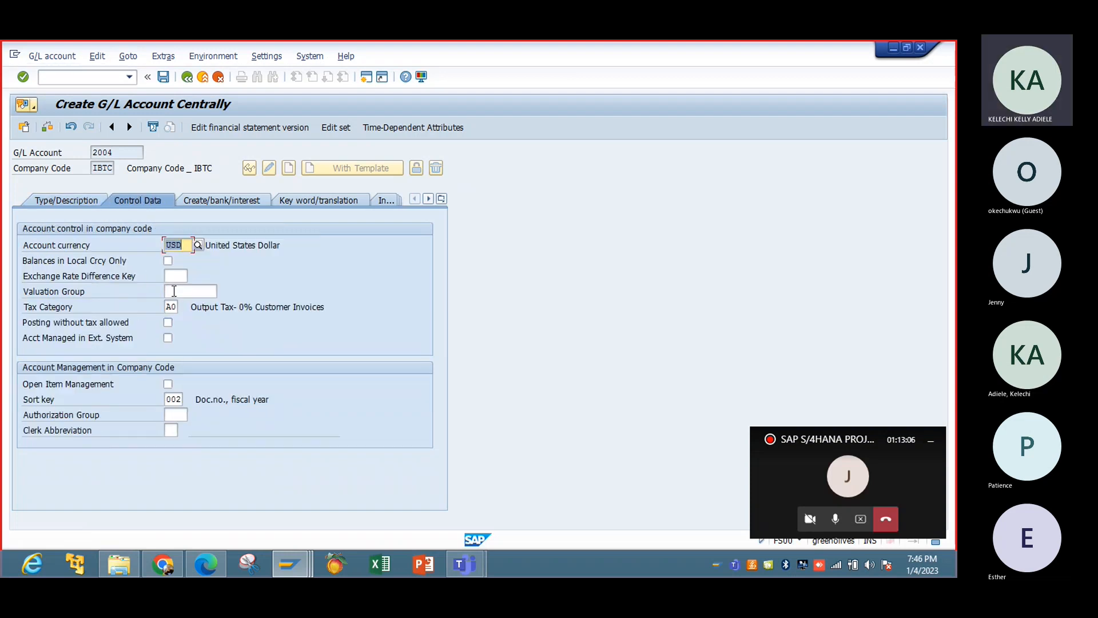
{"action": "left_click", "coordinate": [171, 306]}
{"action": "left_click", "coordinate": [184, 307]}
{"action": "double_click", "coordinate": [216, 316]}
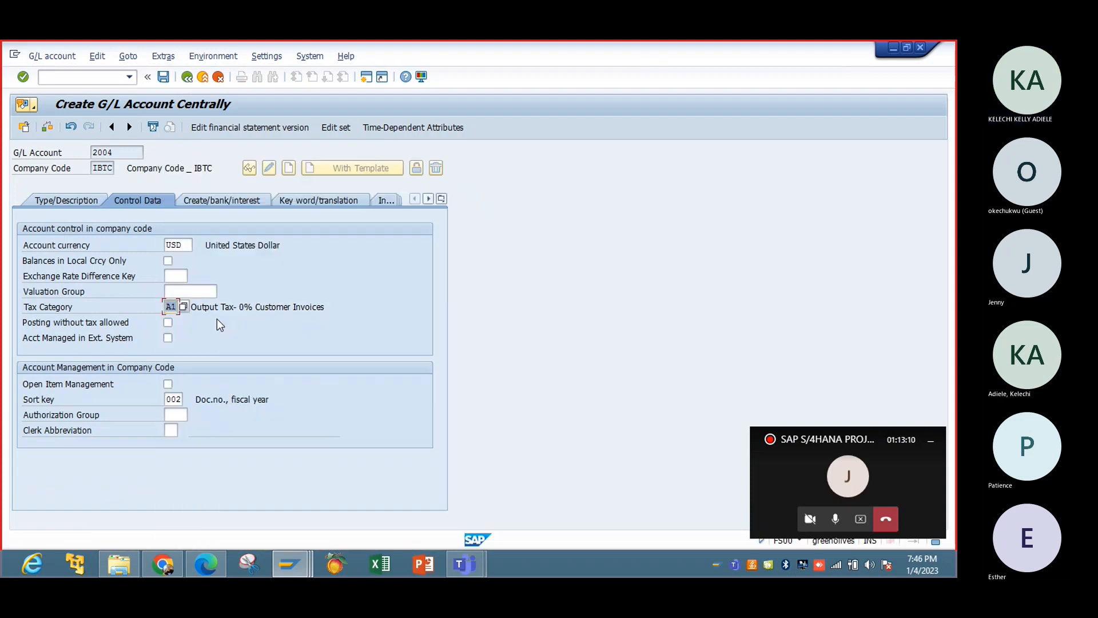
Check account 2004's document creation settings, and save the account, continuing past the message list.
{"action": "left_click", "coordinate": [239, 205]}
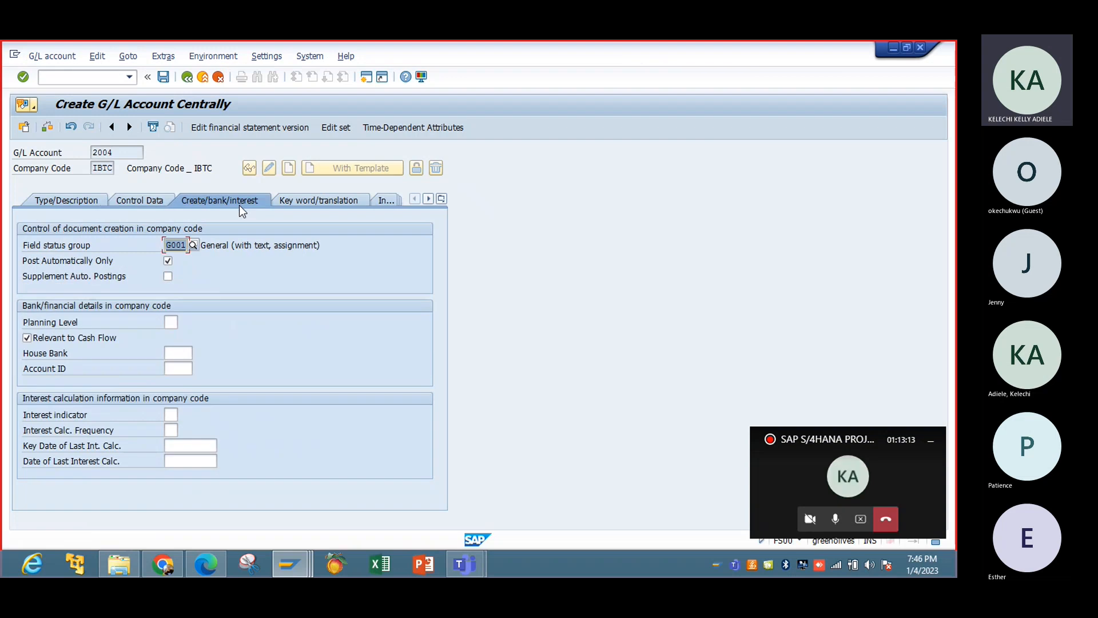
{"action": "left_click", "coordinate": [162, 77]}
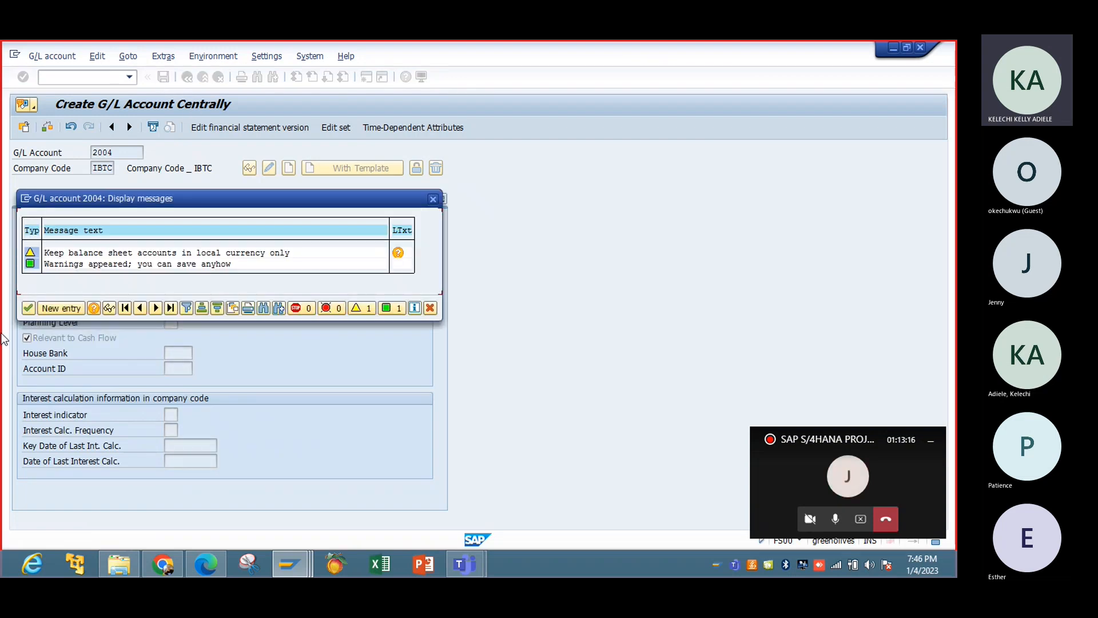
{"action": "left_click", "coordinate": [28, 307]}
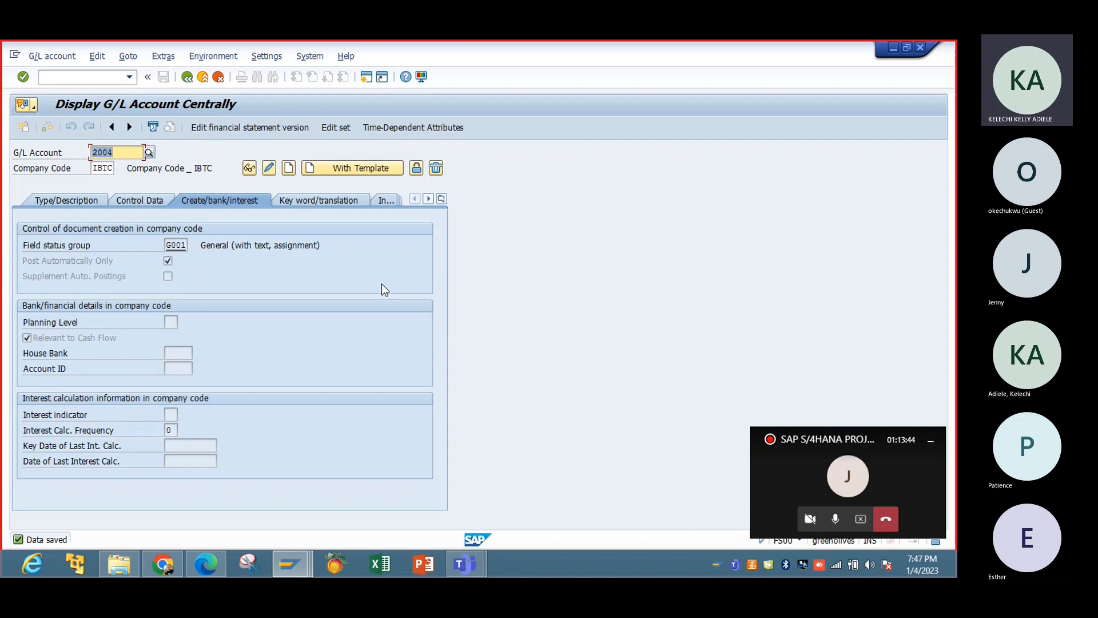
Review the list of G/L accounts in chart of accounts IBCA, including the new output tax accounts, closing it without choosing one.
{"action": "left_click", "coordinate": [150, 152]}
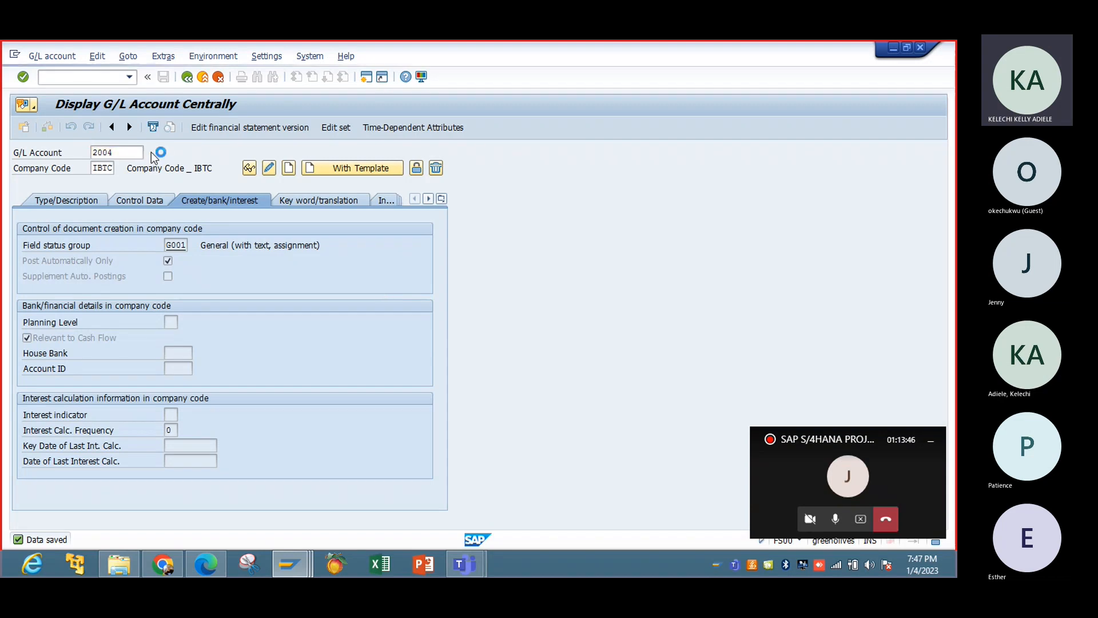
{"action": "left_click", "coordinate": [480, 381]}
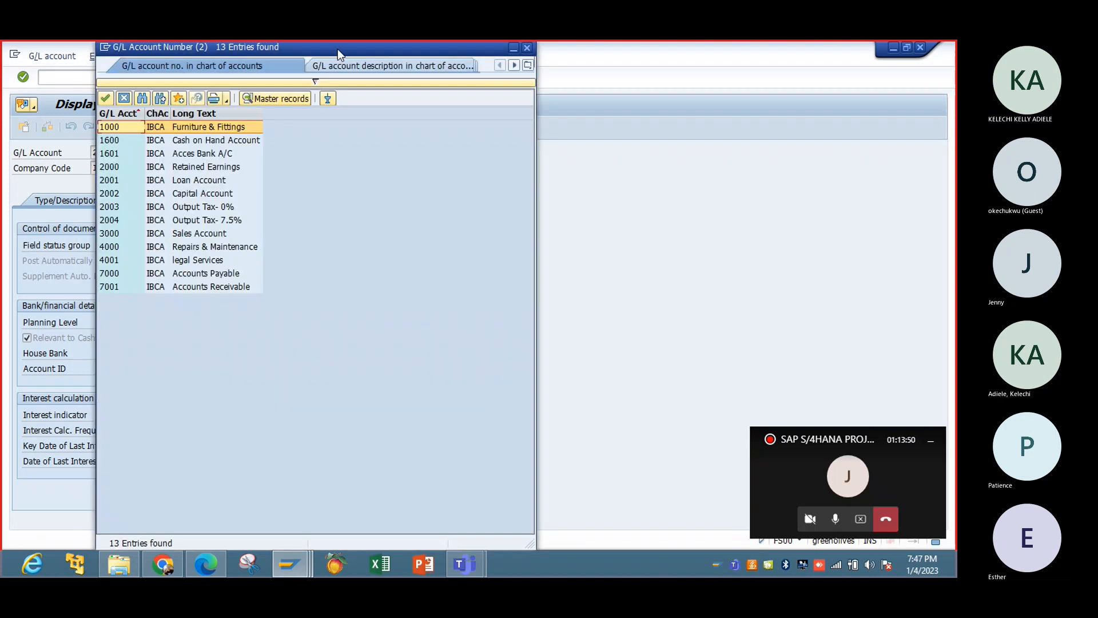
{"action": "left_click_drag", "start_coordinate": [337, 49], "coordinate": [654, 73]}
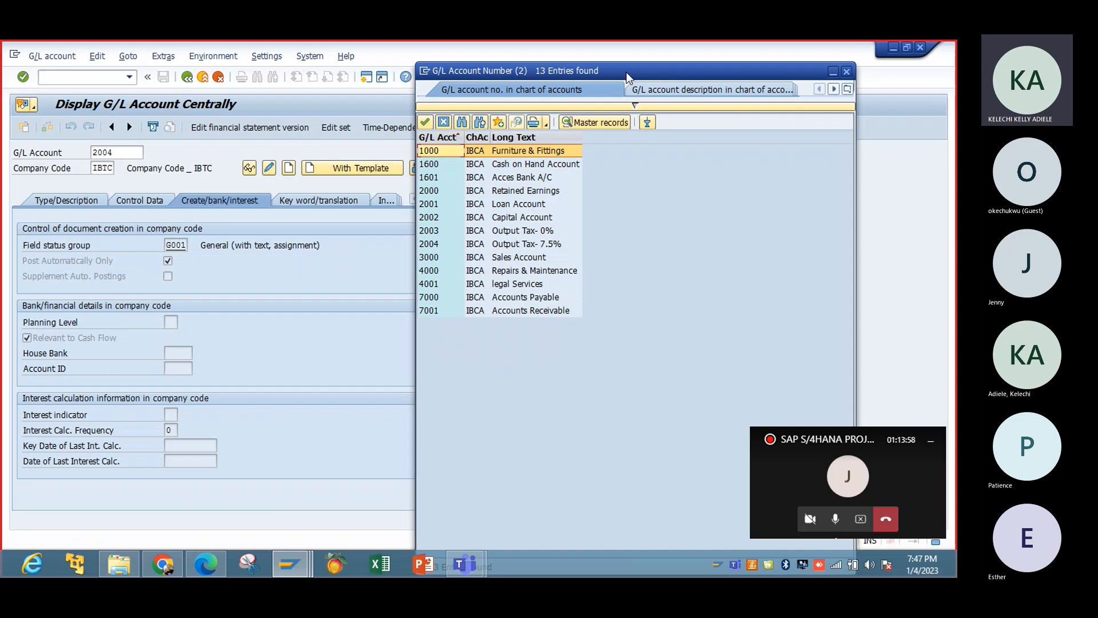
{"action": "left_click_drag", "start_coordinate": [625, 71], "coordinate": [596, 68]}
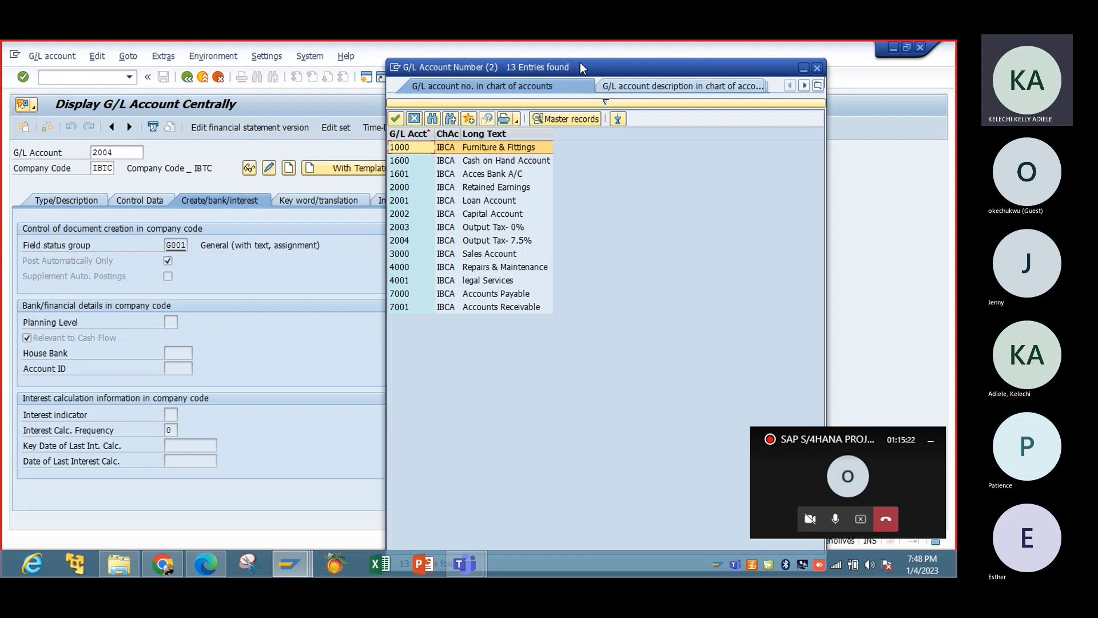
{"action": "left_click_drag", "start_coordinate": [580, 67], "coordinate": [562, 80]}
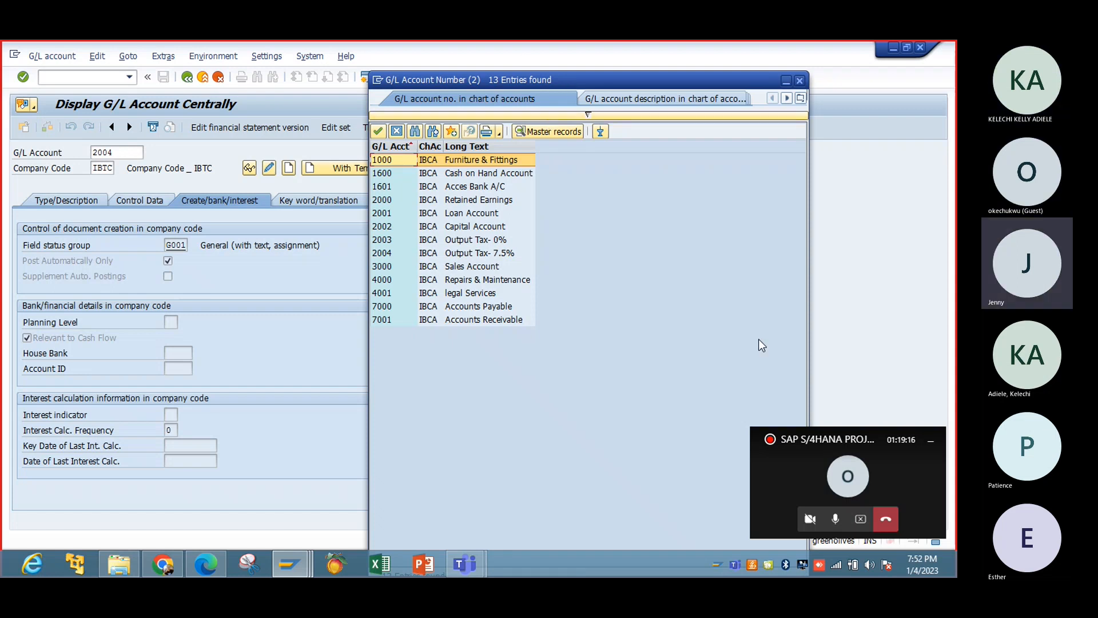
{"action": "left_click", "coordinate": [931, 440]}
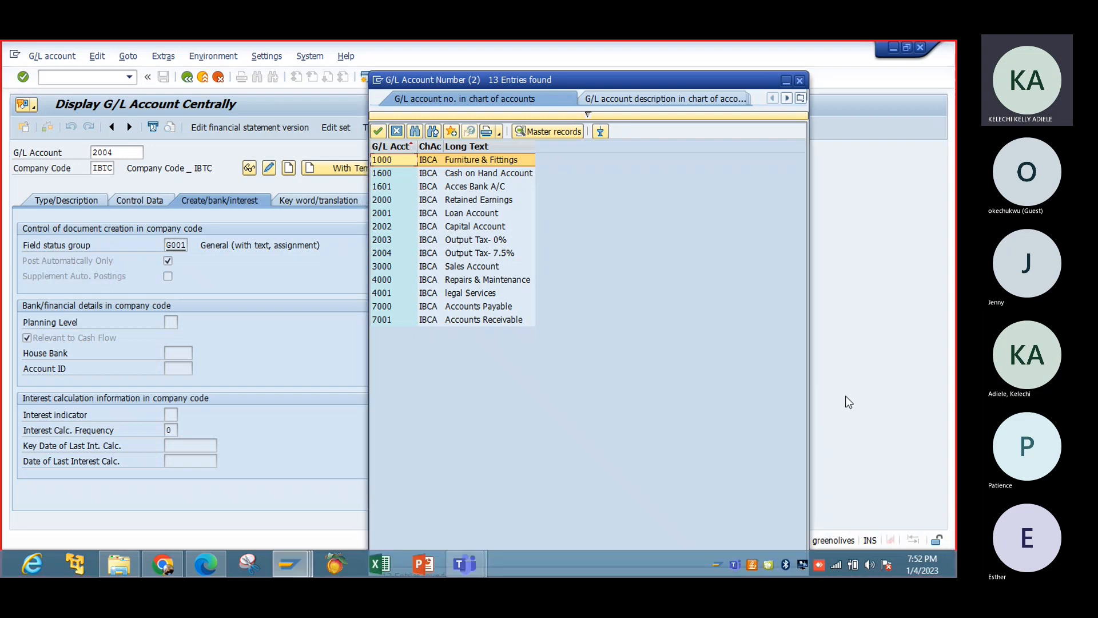
{"action": "left_click", "coordinate": [588, 115]}
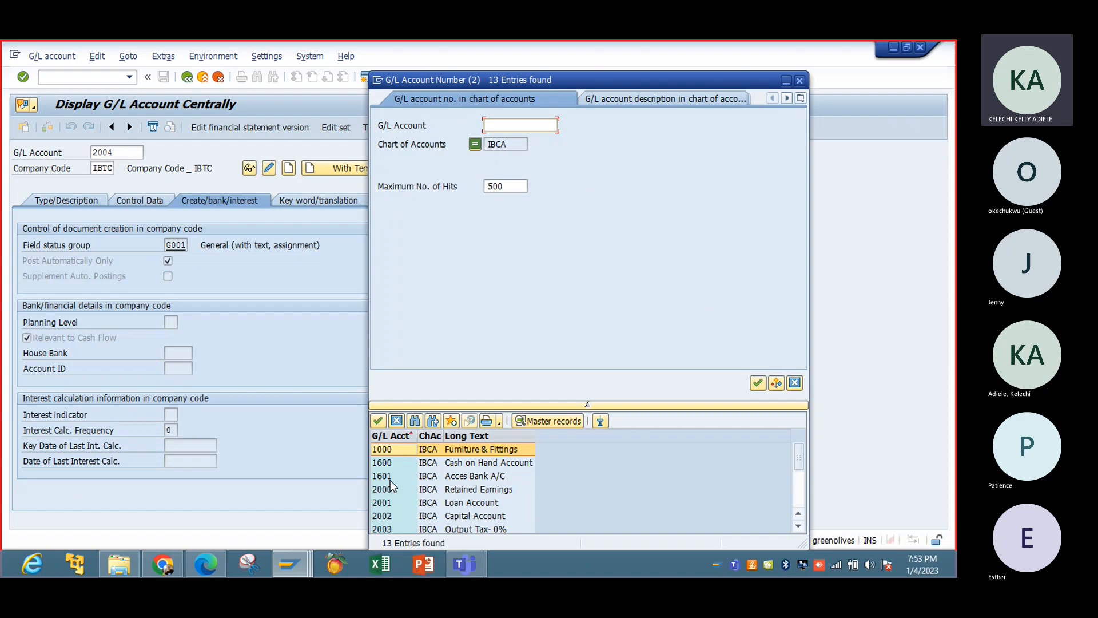
{"action": "left_click", "coordinate": [800, 80]}
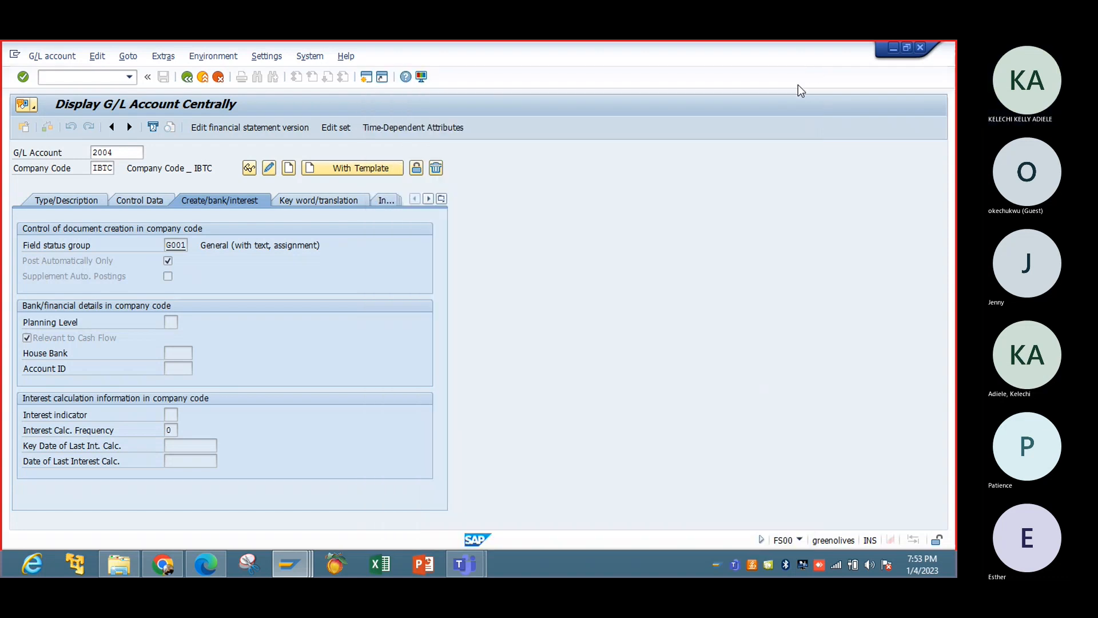
Try to create G/L account 1062 as a Balance Sheet Account in the Liquid funds accounts group, and exit without saving.
{"action": "type", "text": "10"}
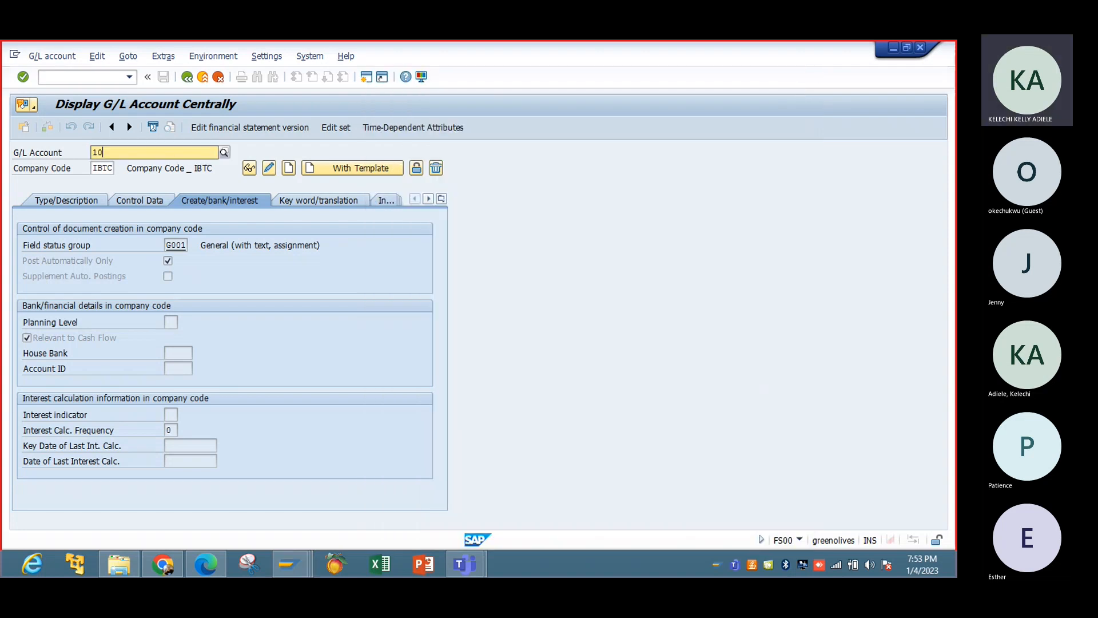
{"action": "type", "text": "62"}
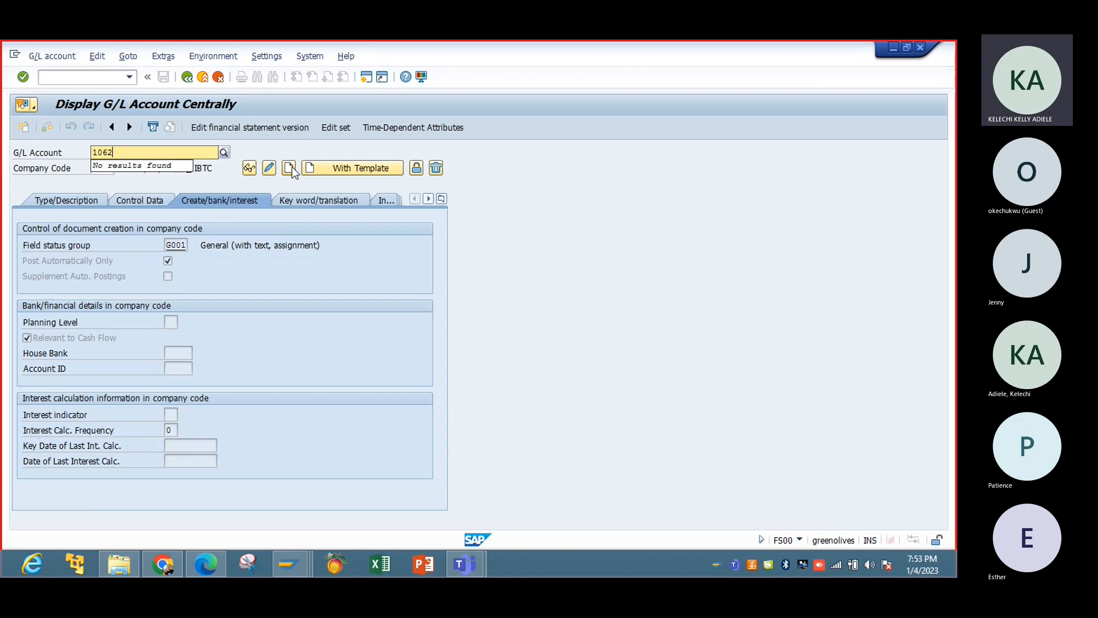
{"action": "left_click", "coordinate": [289, 167]}
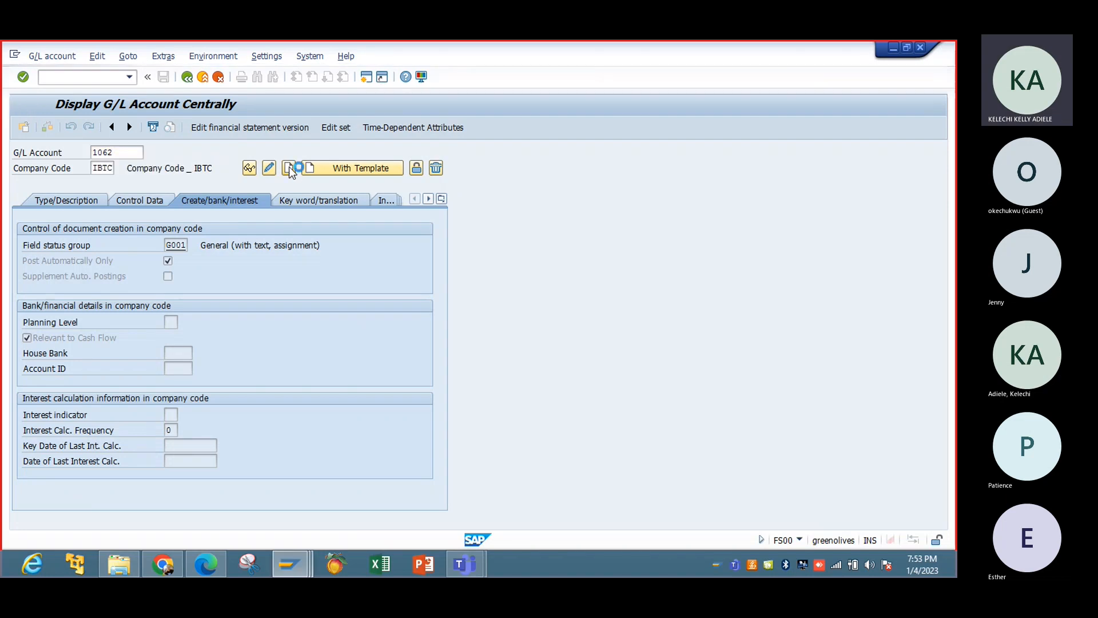
{"action": "left_click", "coordinate": [95, 199]}
{"action": "left_click", "coordinate": [309, 244]}
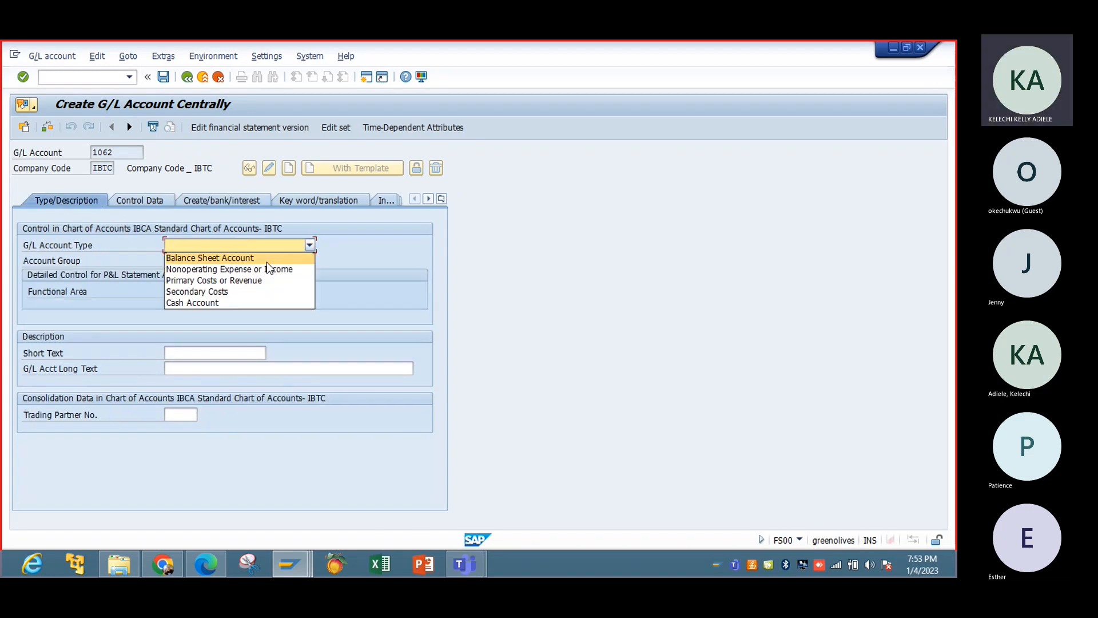
{"action": "left_click", "coordinate": [266, 256]}
{"action": "left_click", "coordinate": [309, 260]}
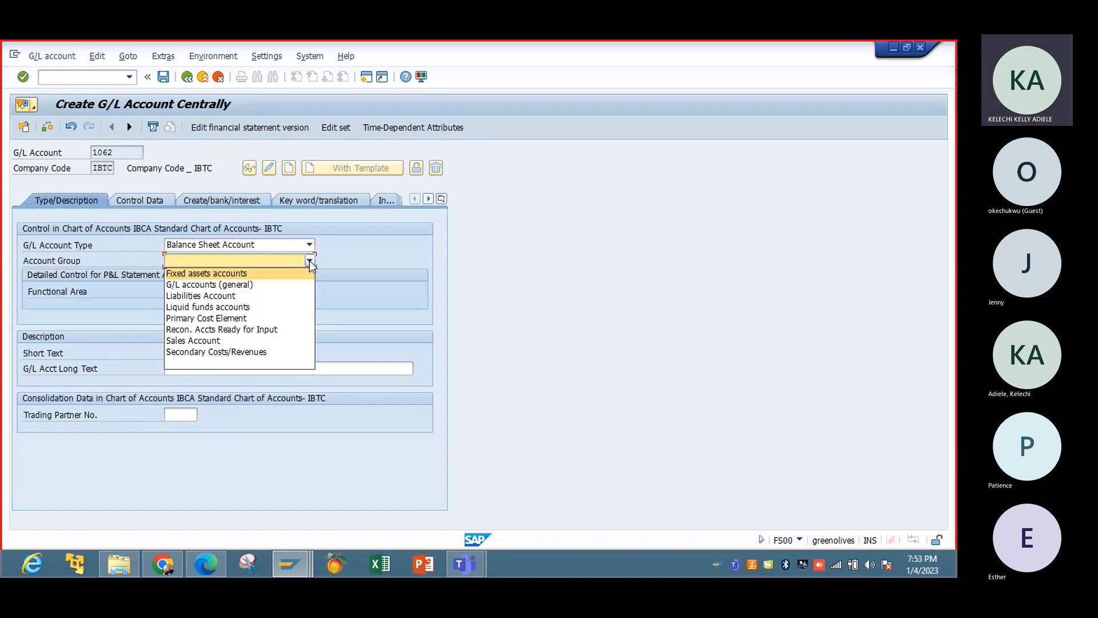
{"action": "left_click", "coordinate": [260, 306]}
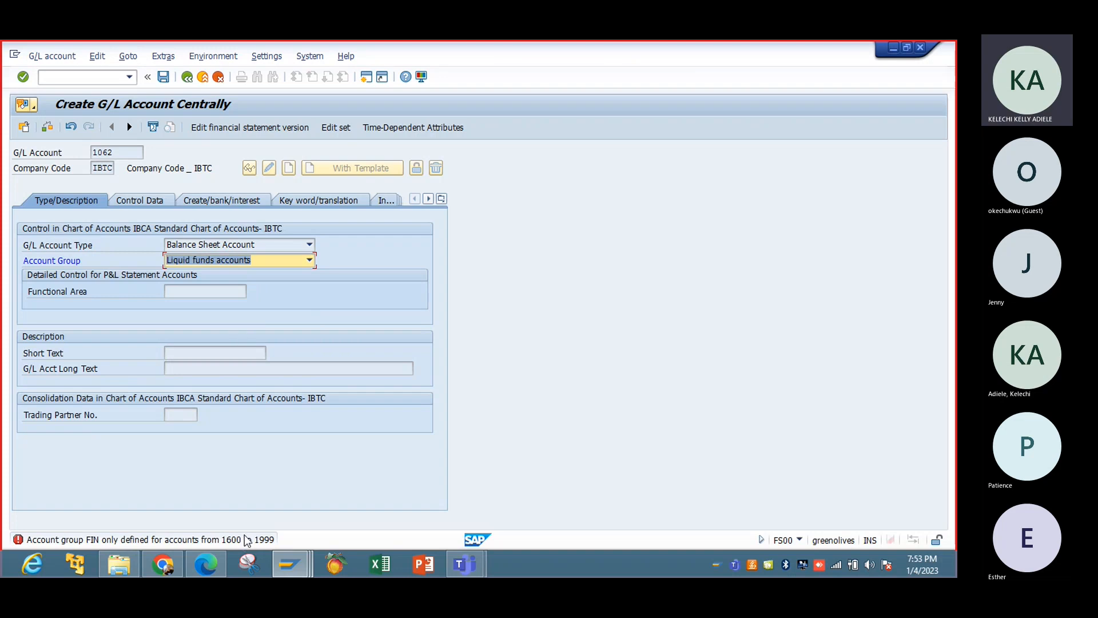
{"action": "left_click", "coordinate": [217, 78]}
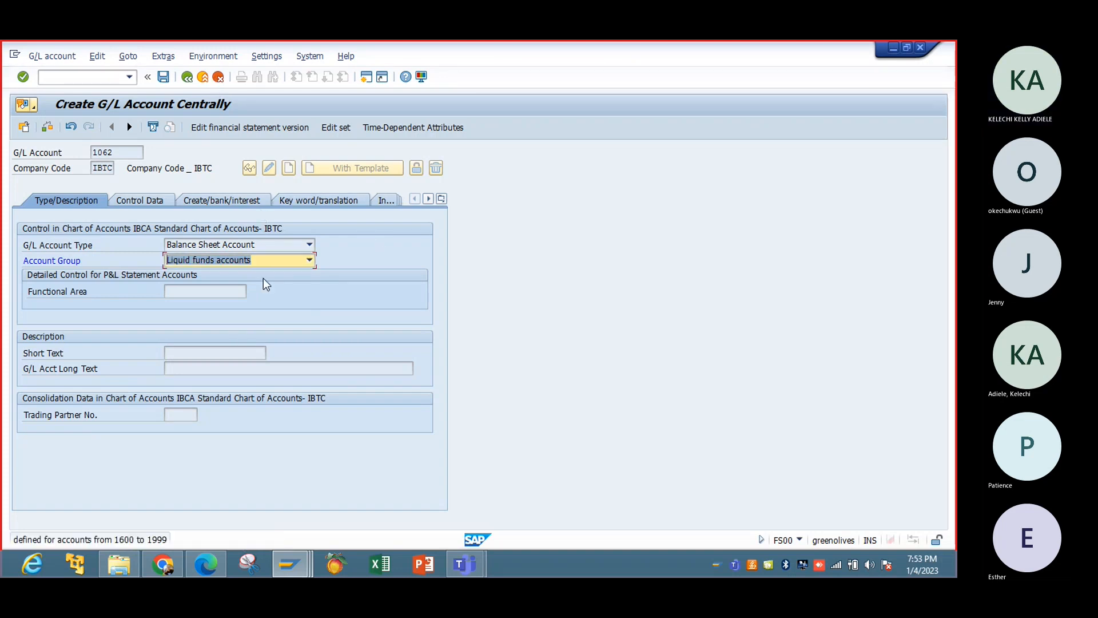
{"action": "left_click", "coordinate": [217, 78]}
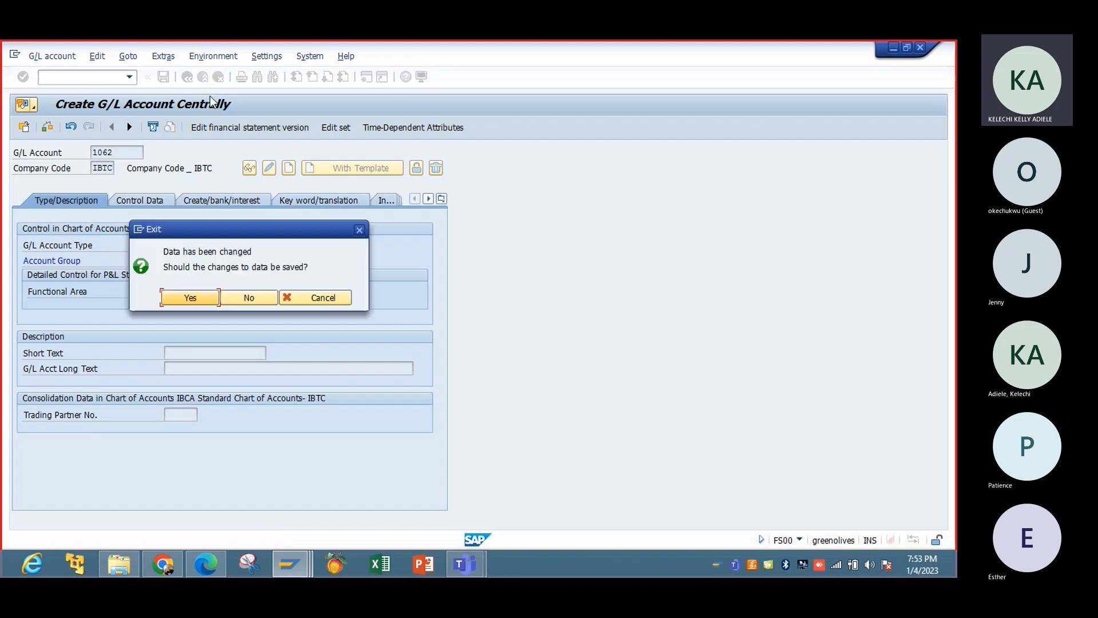
{"action": "left_click", "coordinate": [246, 298]}
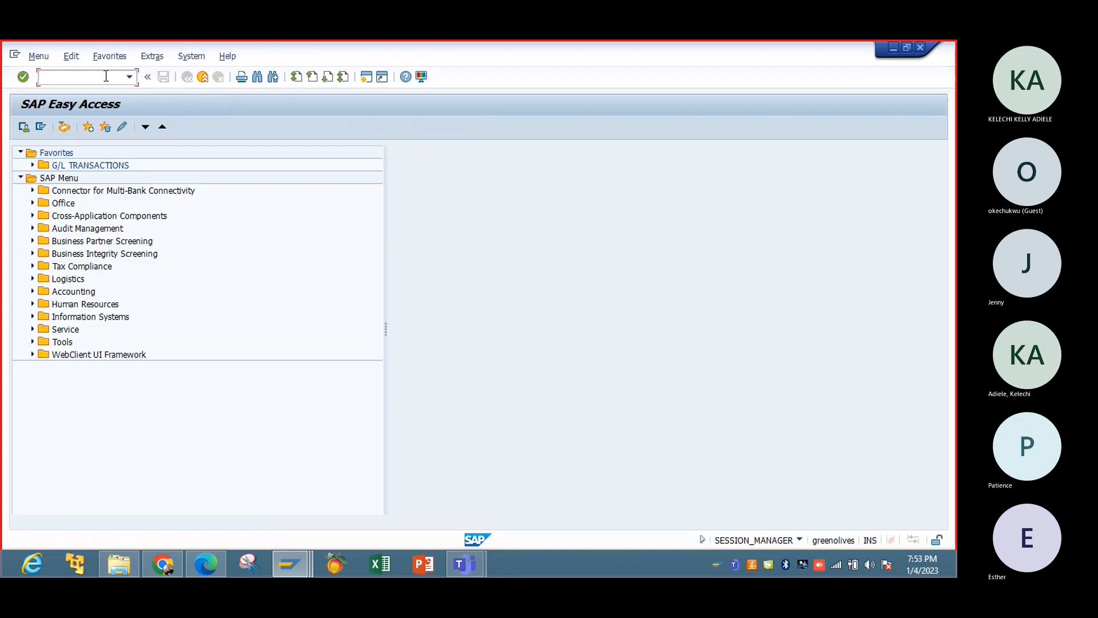
Reopen transaction FS00 and replace the G/L account number with 1602.
{"action": "type", "text": "fs00"}
{"action": "key", "text": "Return"}
{"action": "left_click", "coordinate": [120, 154]}
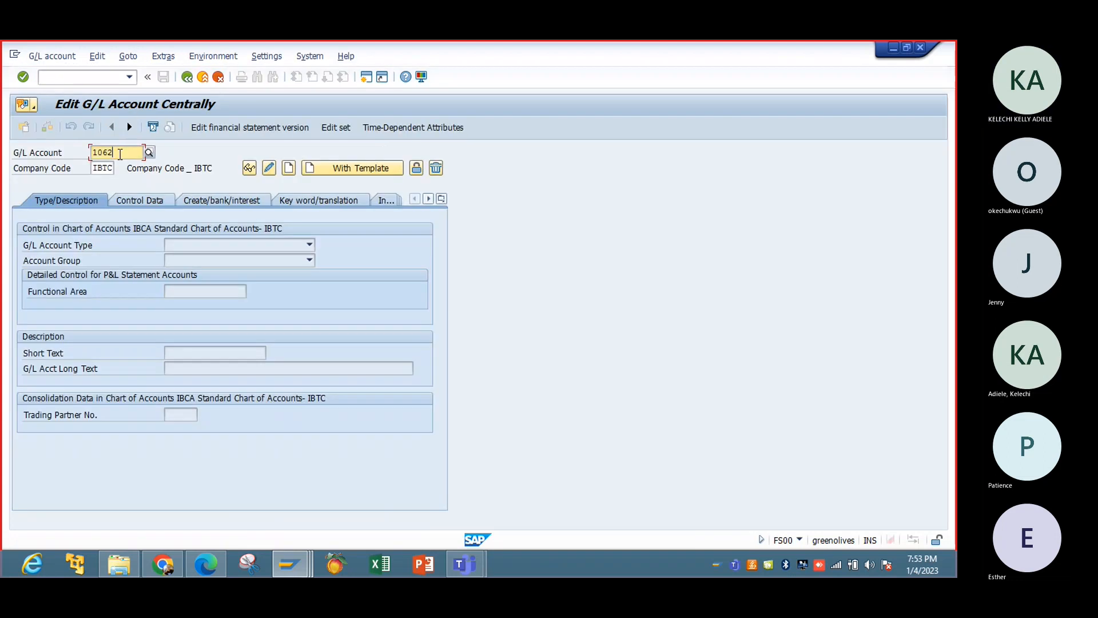
{"action": "key", "text": "BackSpace"}
{"action": "key", "text": "BackSpace"}
{"action": "key", "text": "BackSpace"}
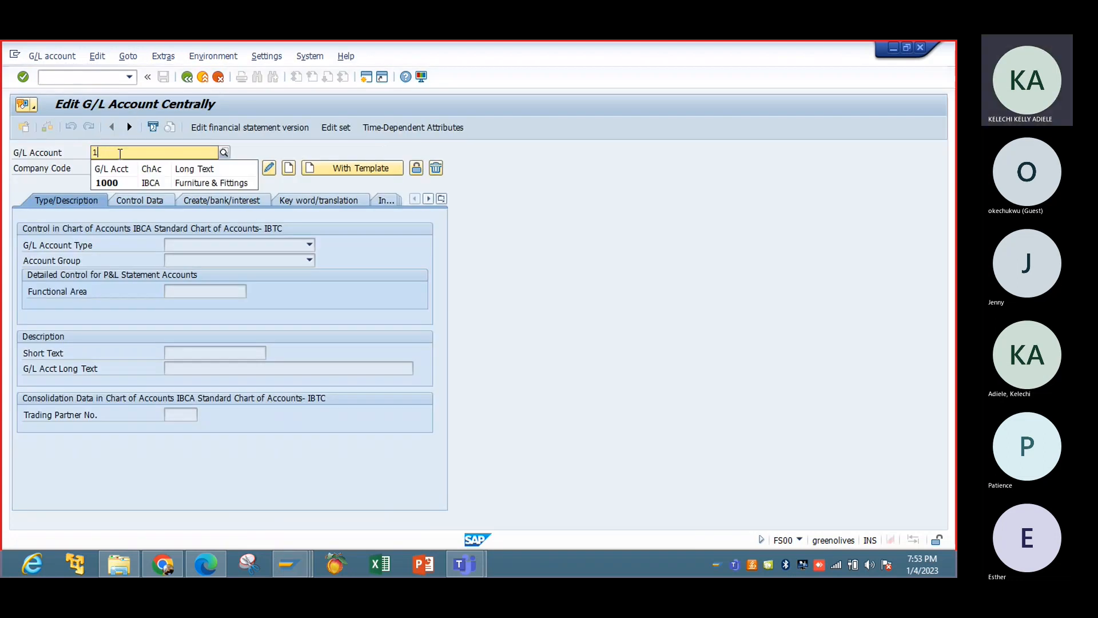
{"action": "type", "text": "6"}
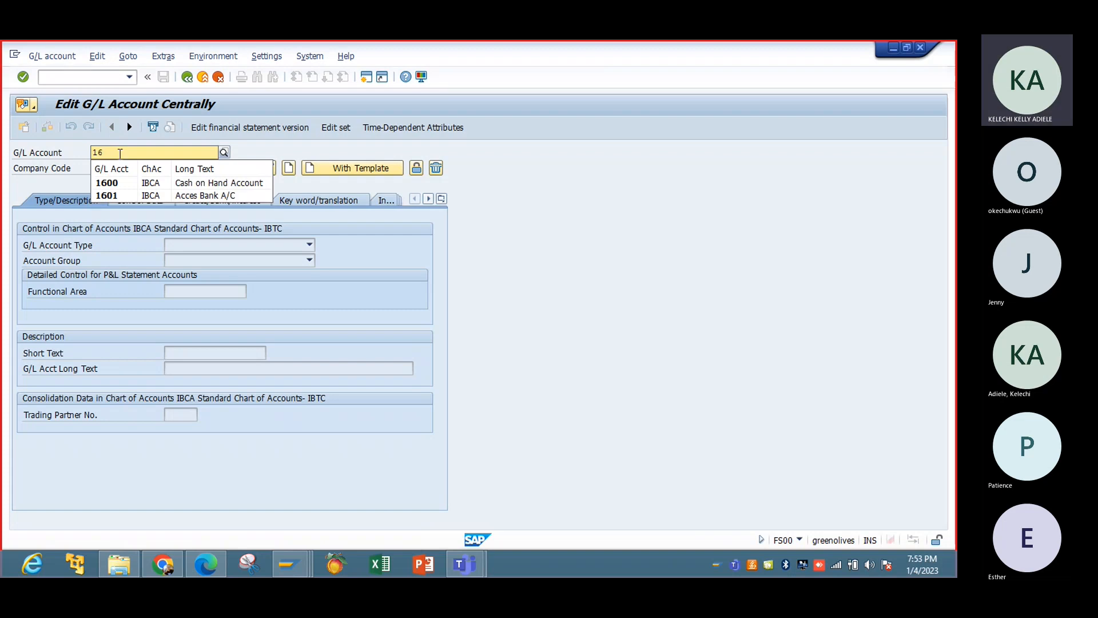
{"action": "type", "text": "02"}
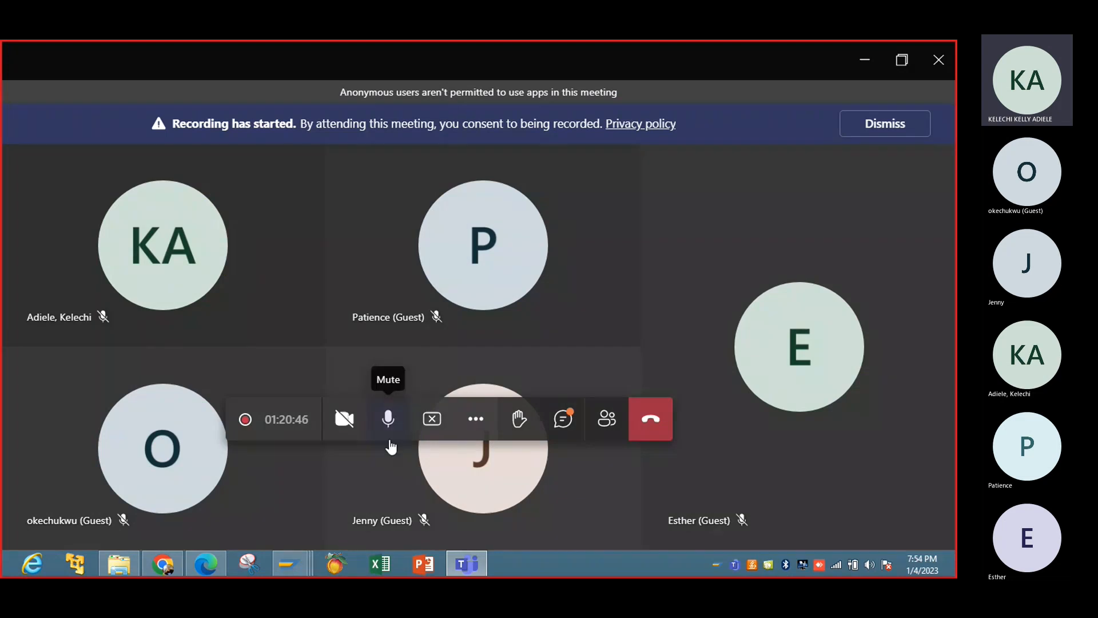
Switch between the open SAP sessions for the posting key overview and G/L account editing.
{"action": "mouse_move", "coordinate": [290, 563]}
{"action": "left_click", "coordinate": [334, 503]}
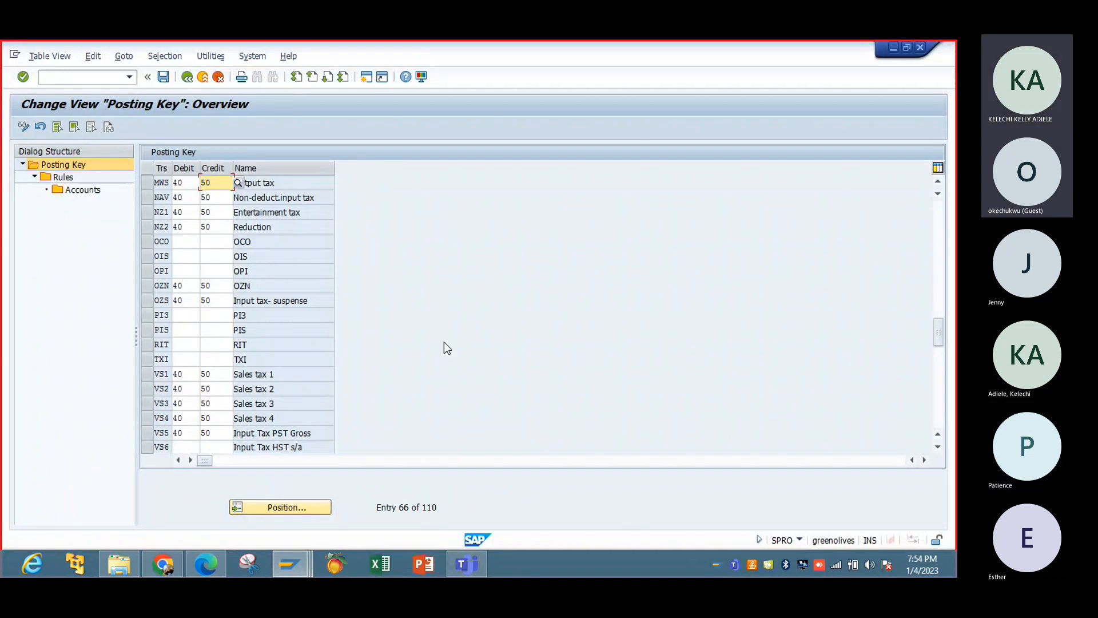
{"action": "left_click", "coordinate": [292, 564]}
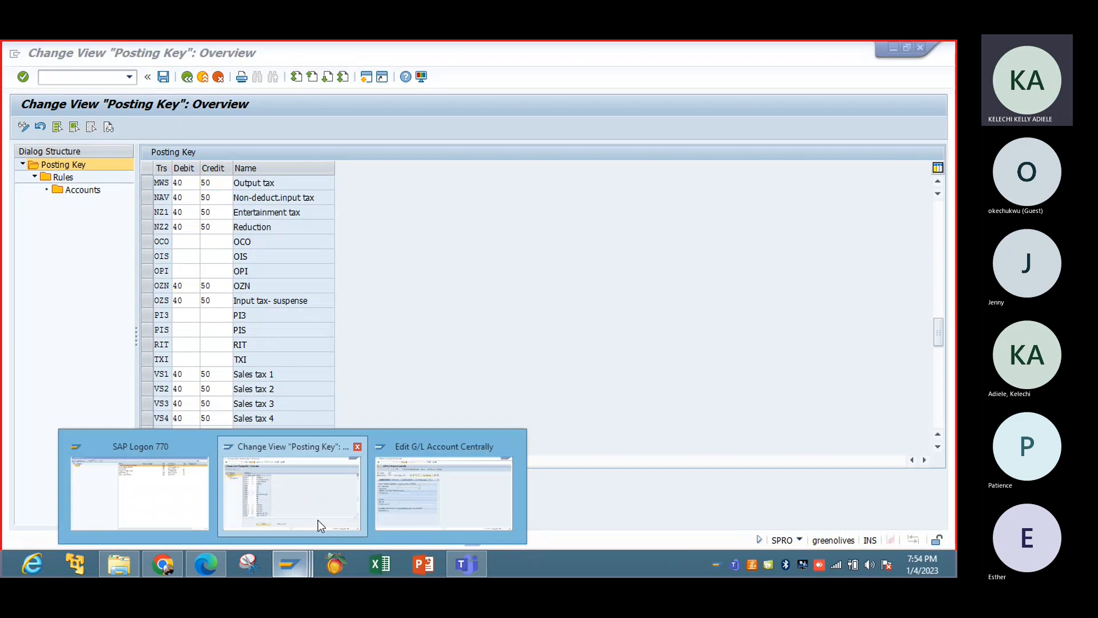
{"action": "left_click", "coordinate": [422, 481]}
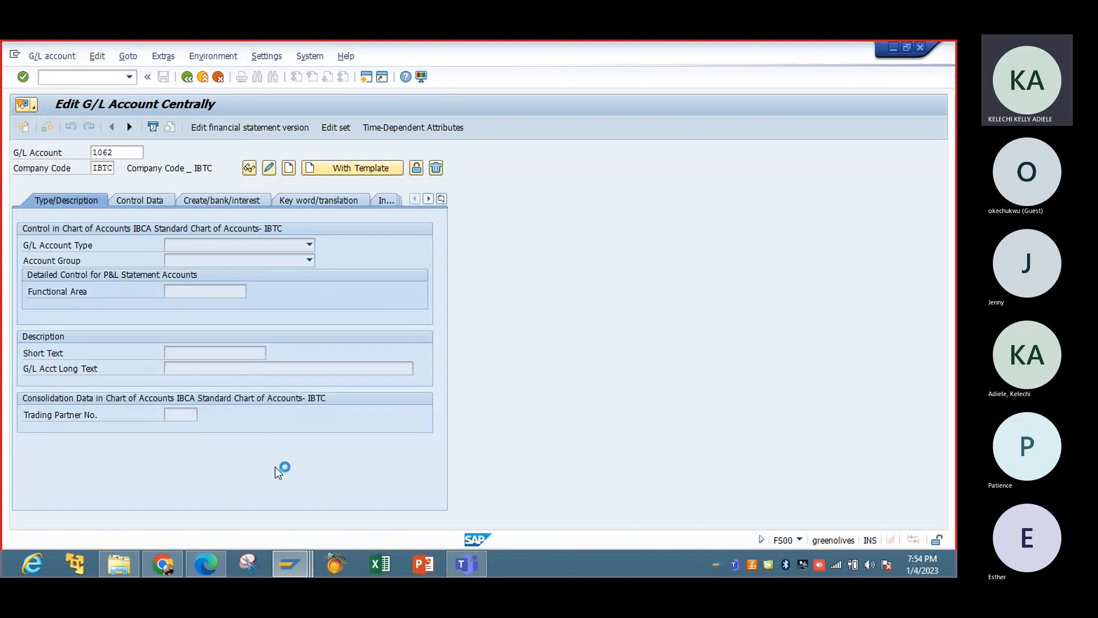
{"action": "left_click", "coordinate": [290, 563]}
{"action": "left_click", "coordinate": [388, 483]}
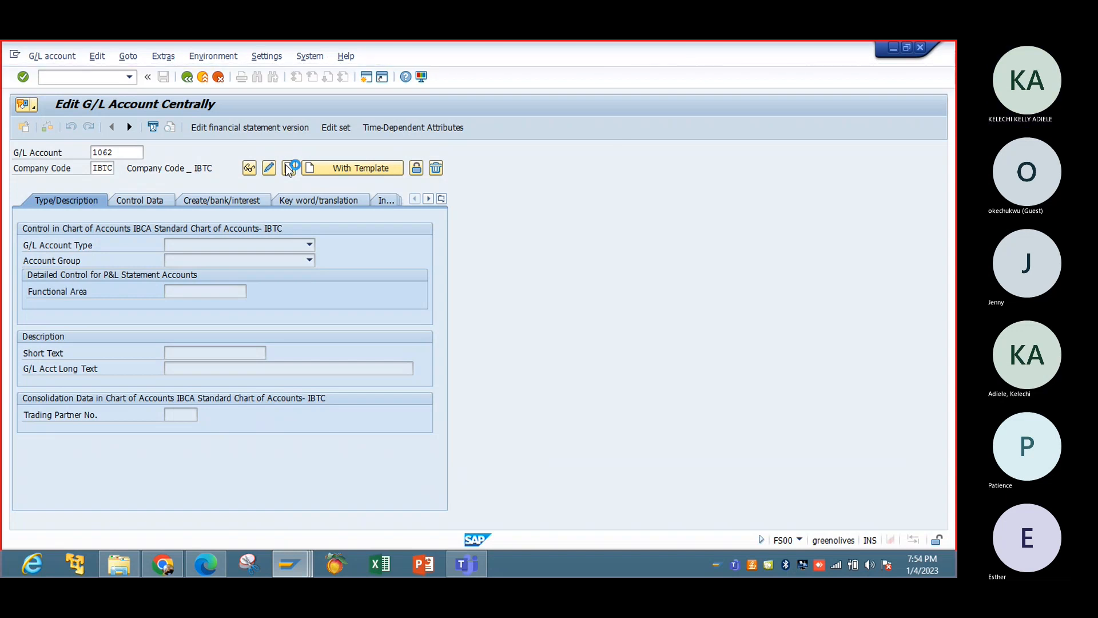
End the SAP Logon for Windows task in Task Manager, relaunch SAP Logon and minimize Task Manager.
{"action": "right_click", "coordinate": [617, 565]}
{"action": "left_click", "coordinate": [663, 511]}
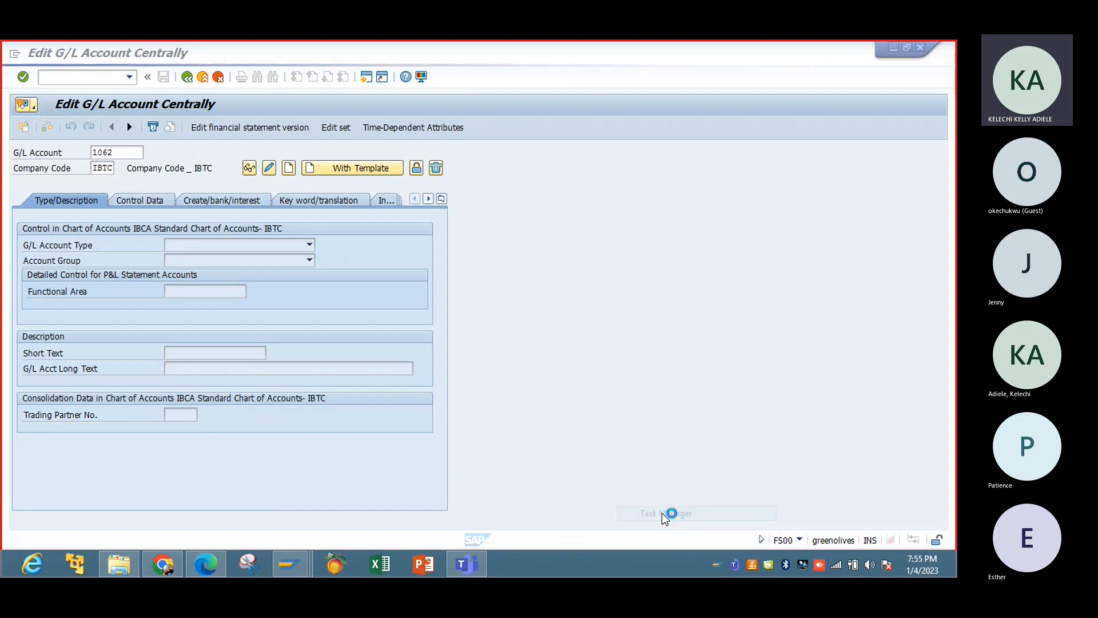
{"action": "left_click", "coordinate": [137, 284]}
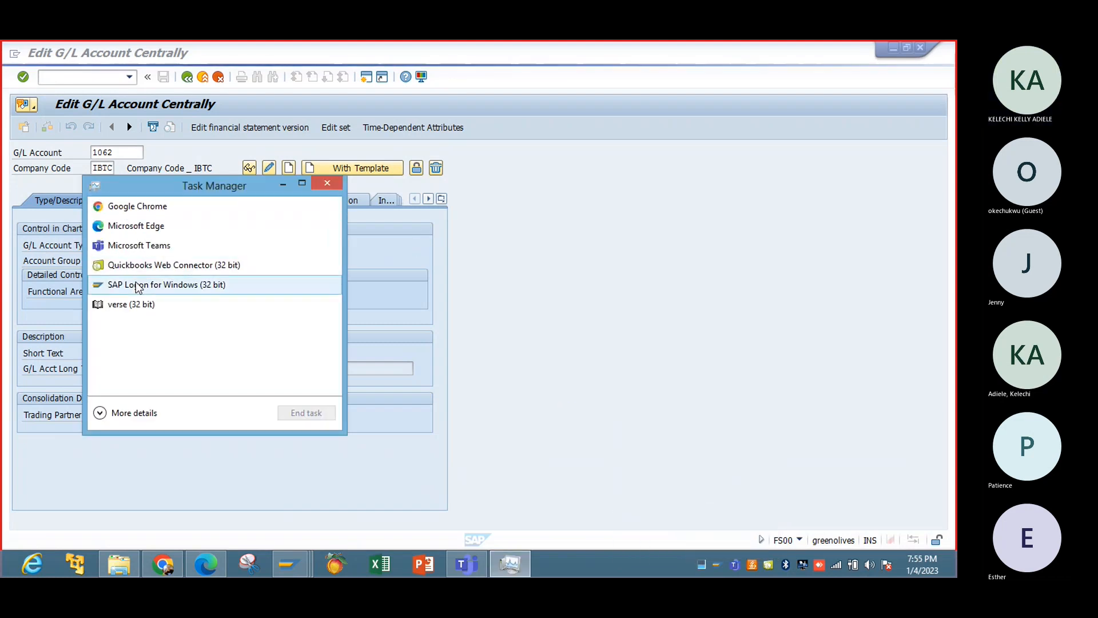
{"action": "left_click", "coordinate": [326, 413]}
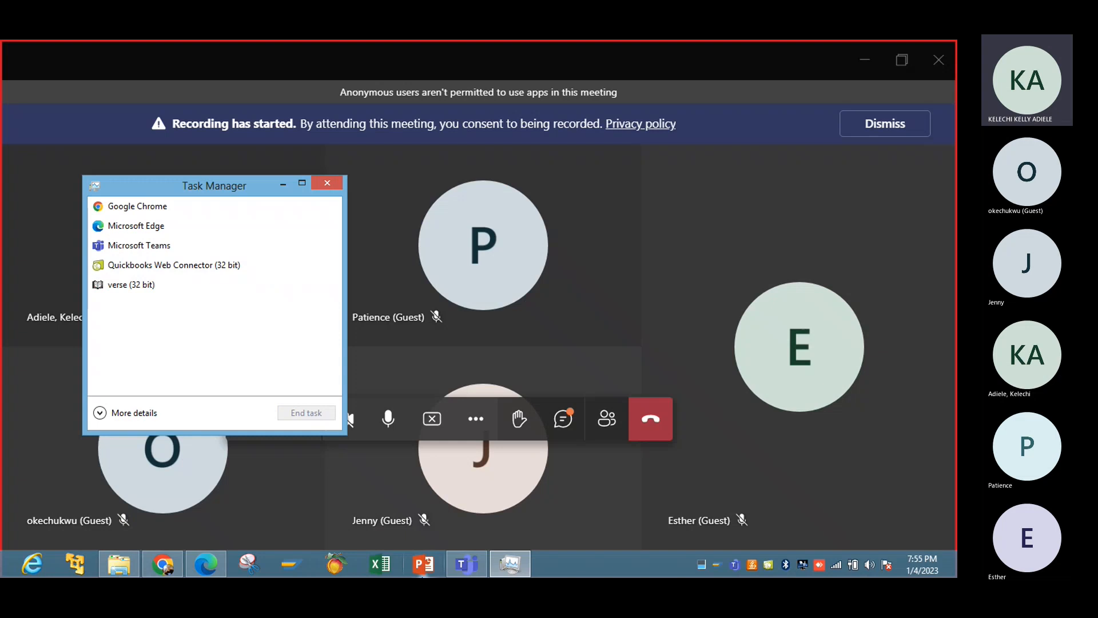
{"action": "left_click", "coordinate": [288, 571]}
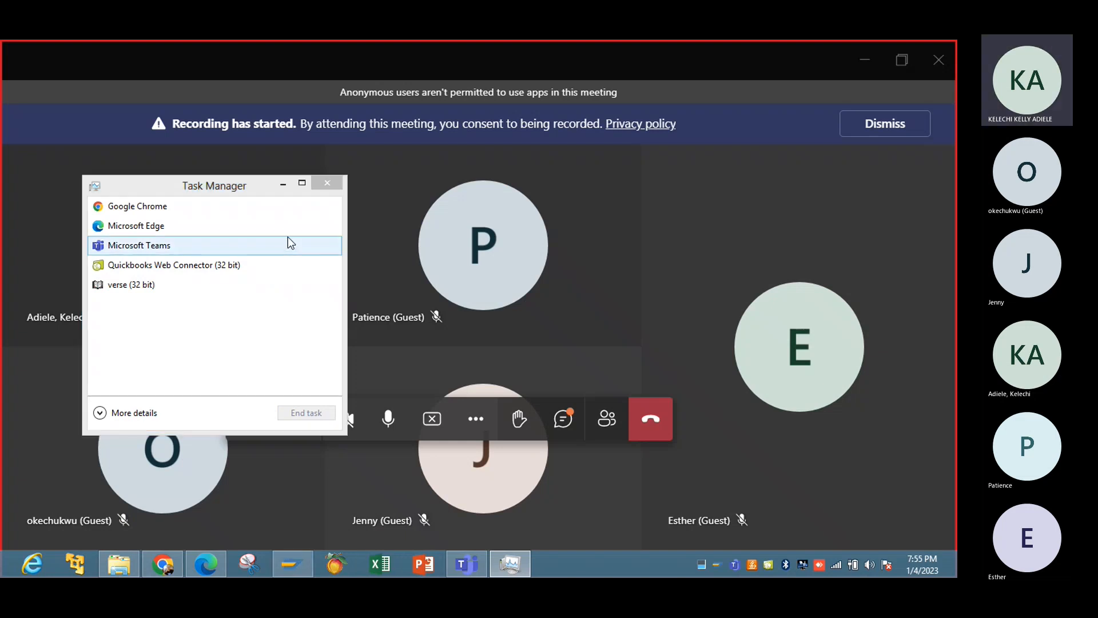
{"action": "left_click", "coordinate": [284, 186]}
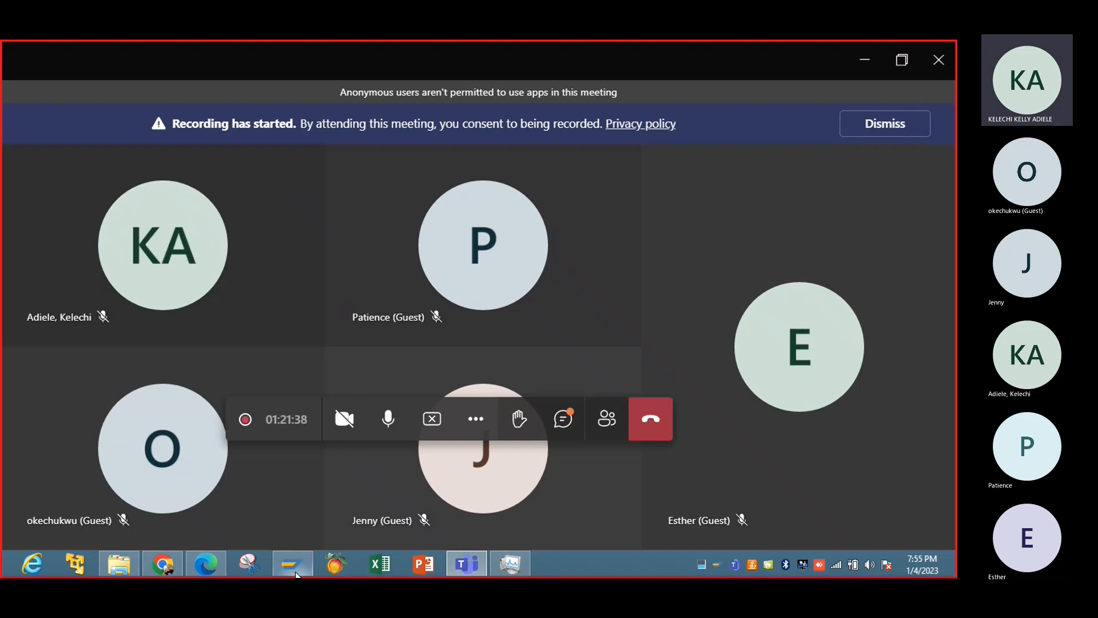
Switch to the SAP logon screen and log on to client 400 with the user name and password.
{"action": "left_click", "coordinate": [293, 567]}
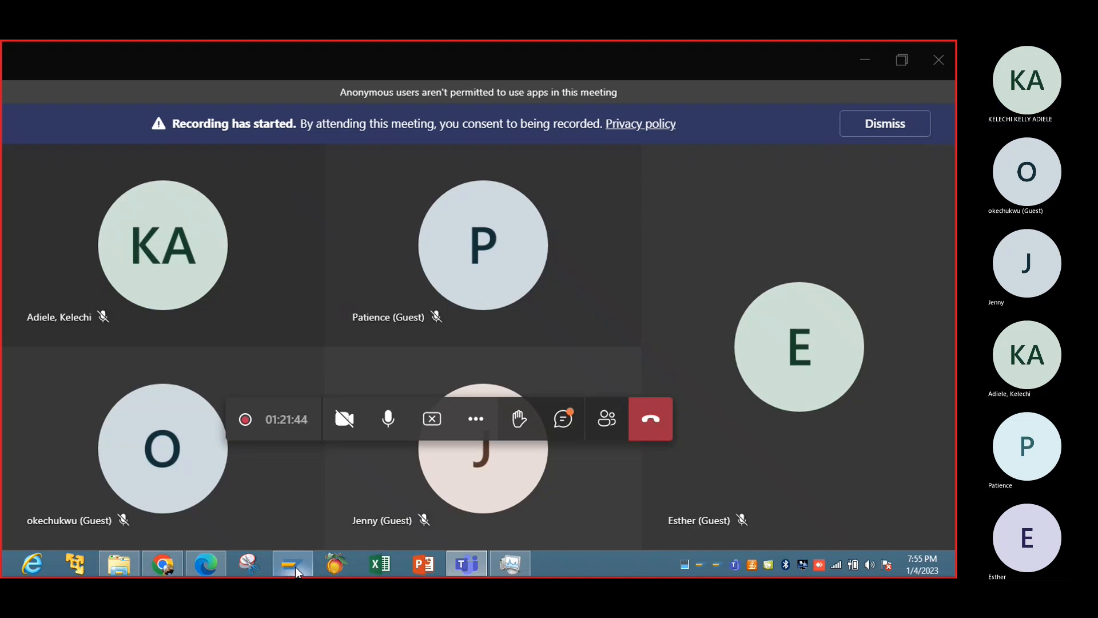
{"action": "left_click", "coordinate": [294, 565]}
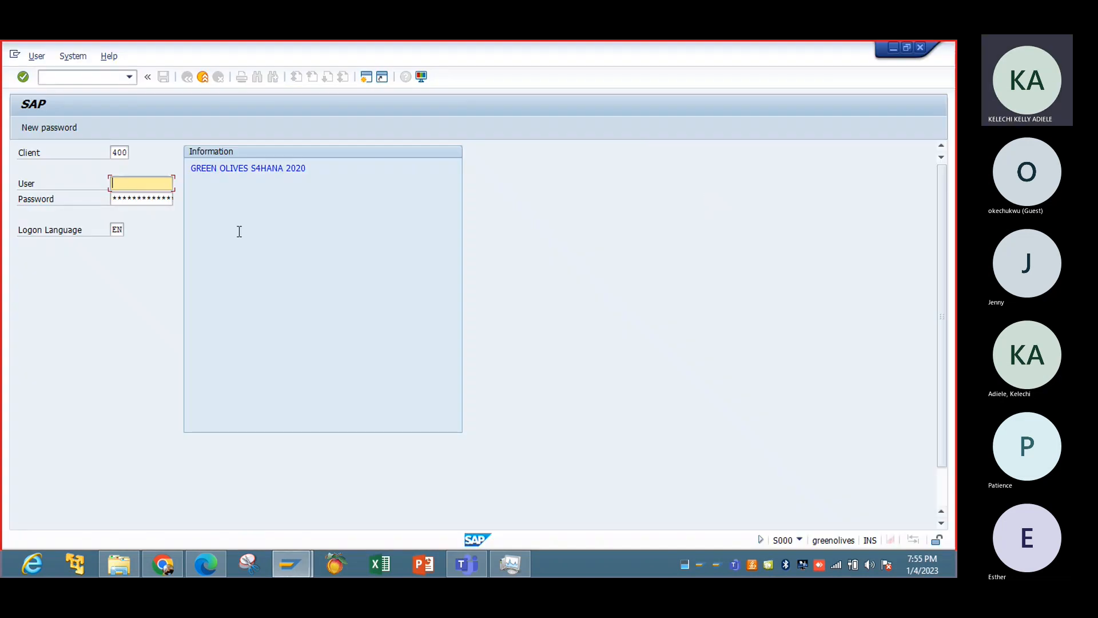
{"action": "left_click", "coordinate": [164, 199]}
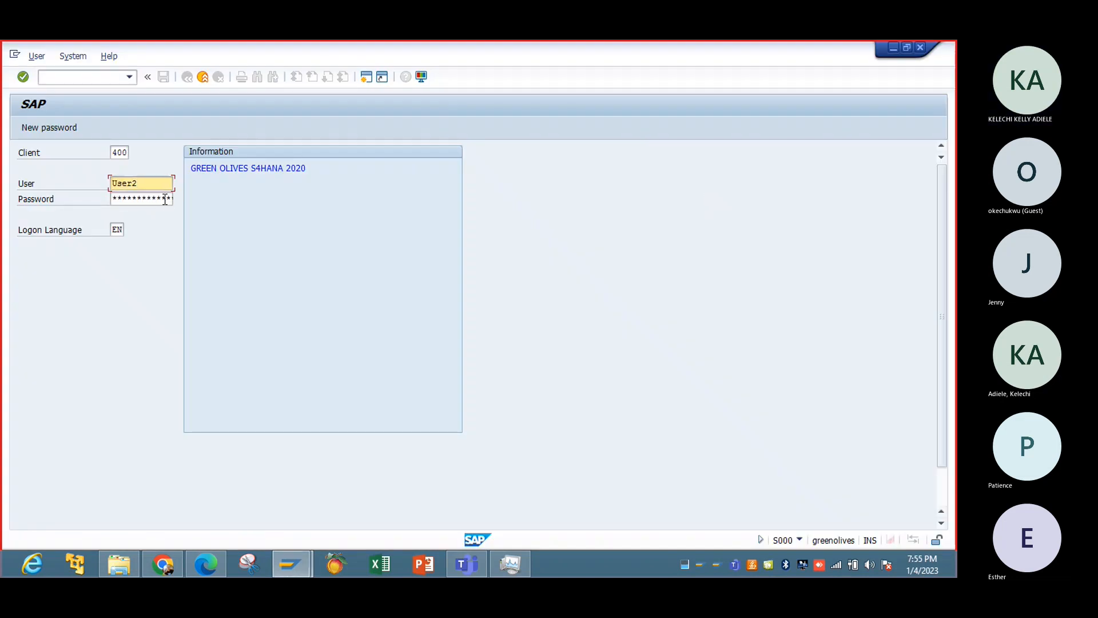
{"action": "left_click", "coordinate": [165, 199]}
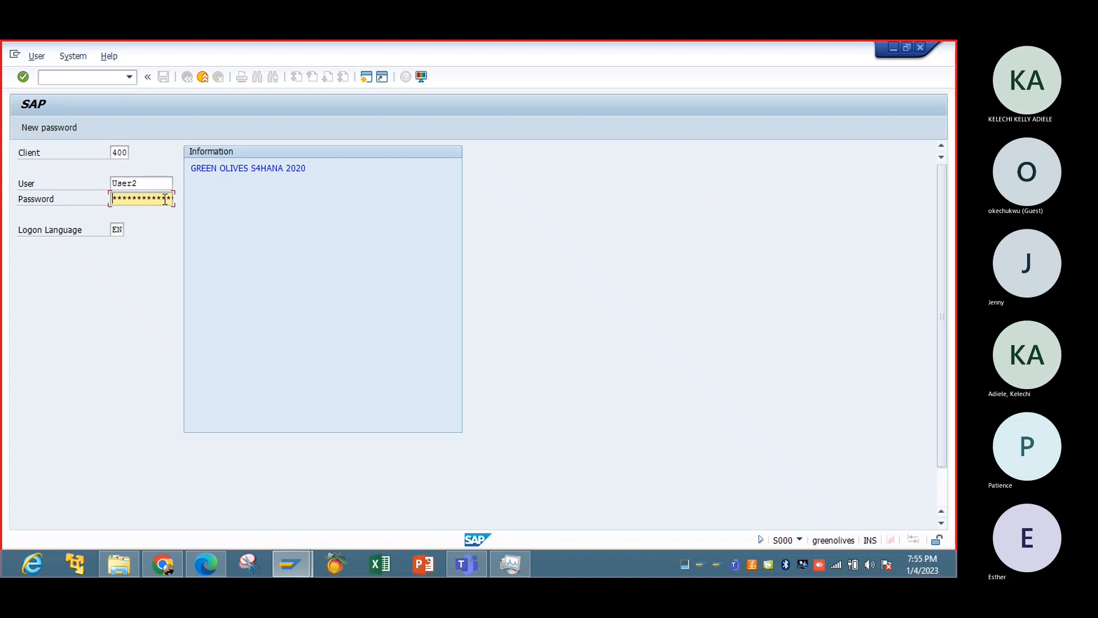
{"action": "key", "text": "Left"}
{"action": "key", "text": "Return"}
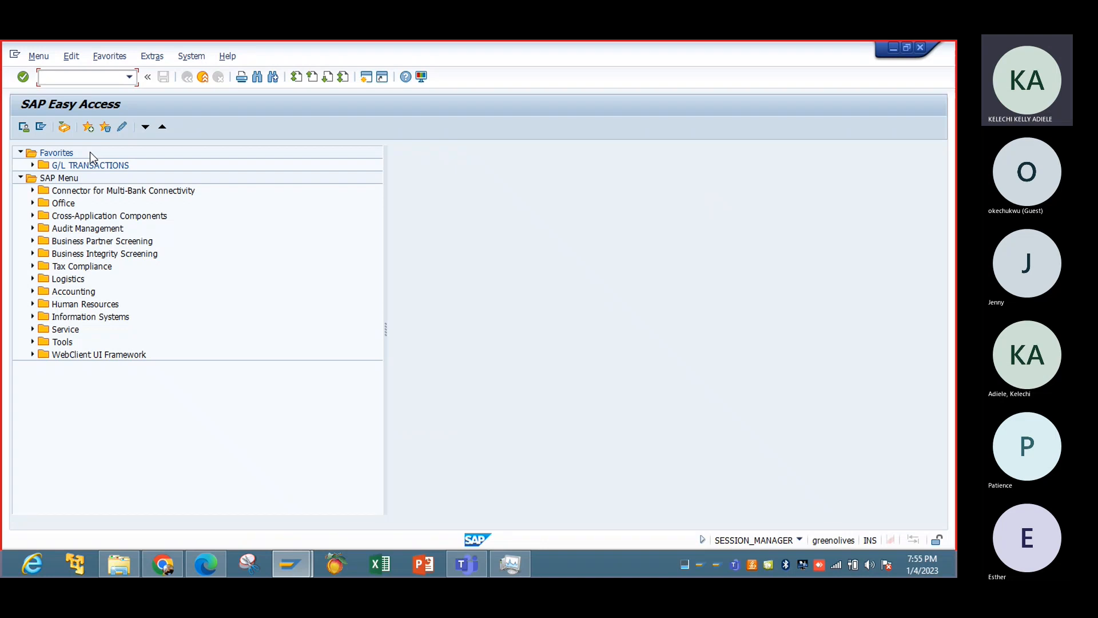
Open transaction FS00 and start creating G/L account 1602 in company code IBTC.
{"action": "type", "text": "fs00"}
{"action": "key", "text": "Return"}
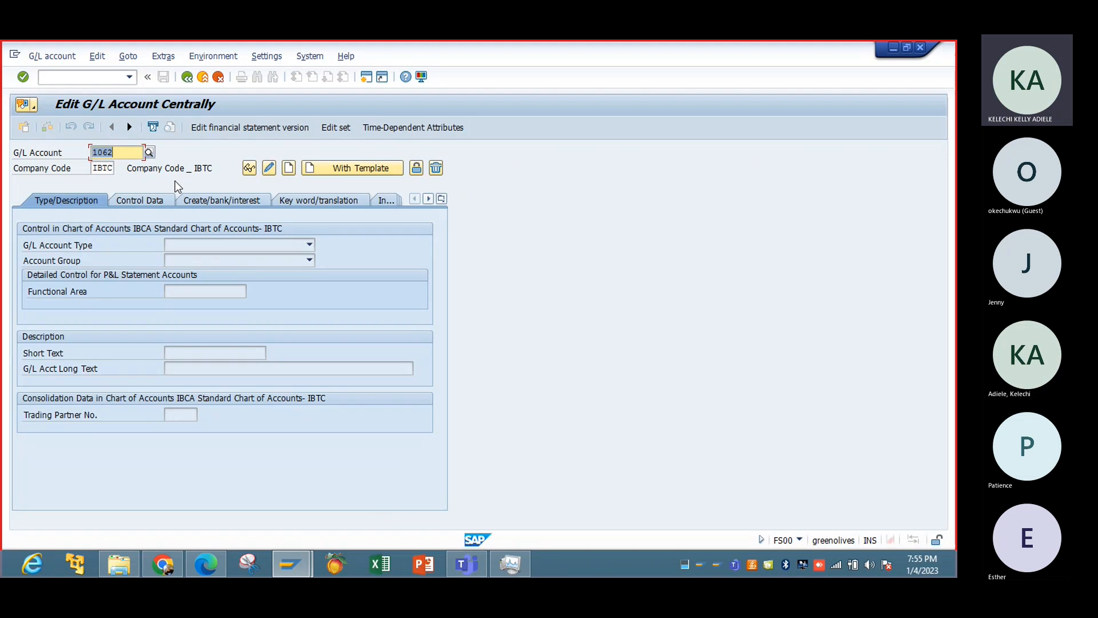
{"action": "type", "text": "16"}
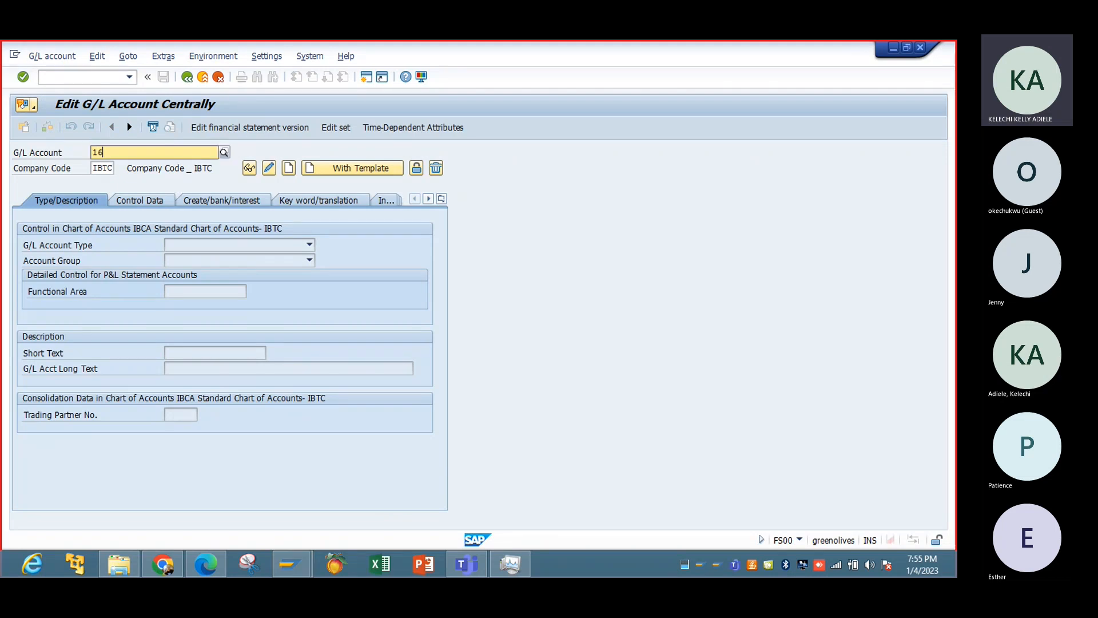
{"action": "type", "text": "02"}
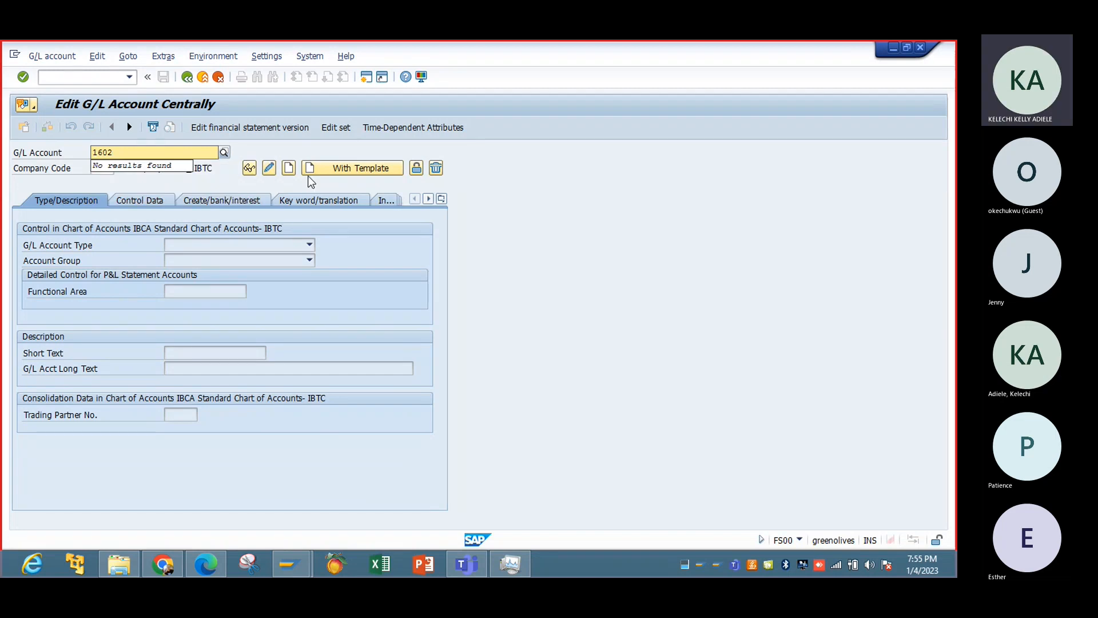
{"action": "key", "text": "F5"}
Set the G/L account type to Balance Sheet Account and the account group to Liquid funds accounts.
{"action": "left_click", "coordinate": [309, 244]}
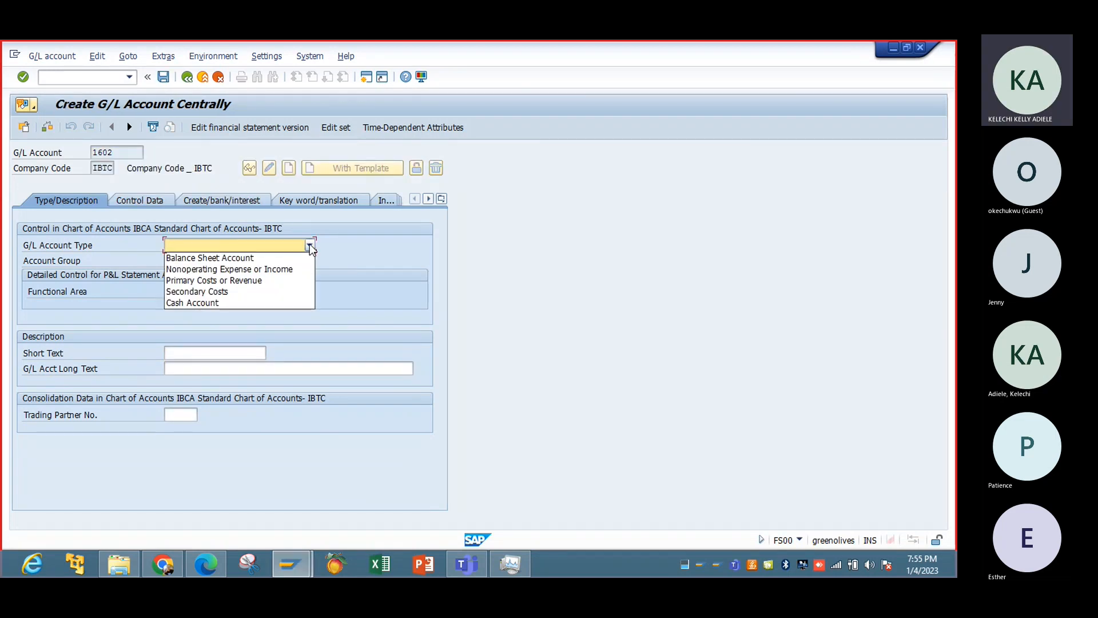
{"action": "left_click", "coordinate": [268, 262]}
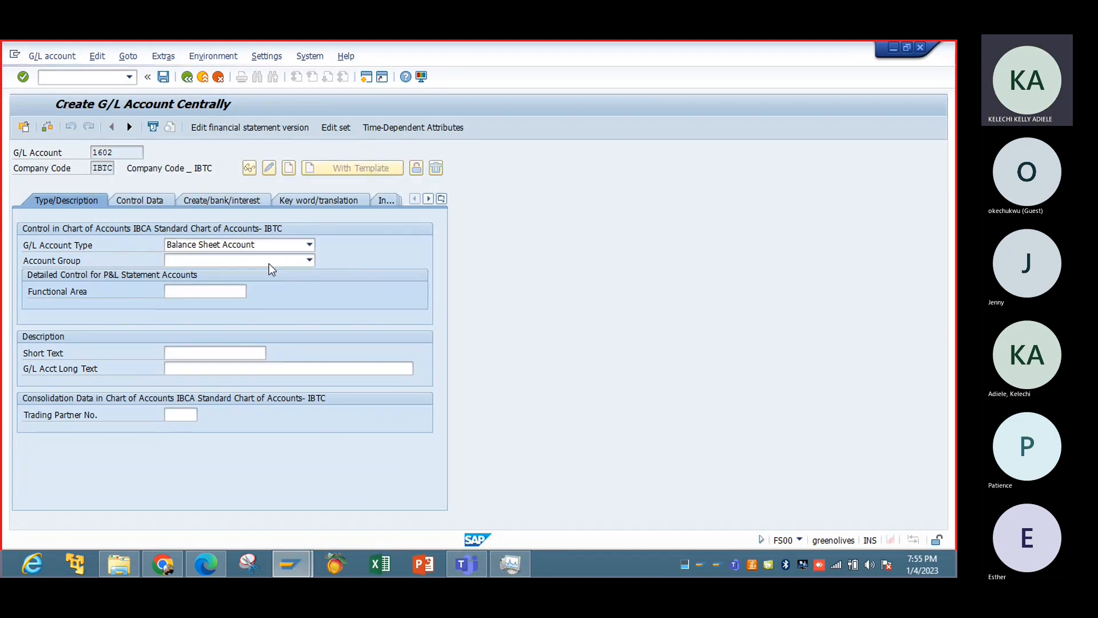
{"action": "left_click", "coordinate": [309, 260]}
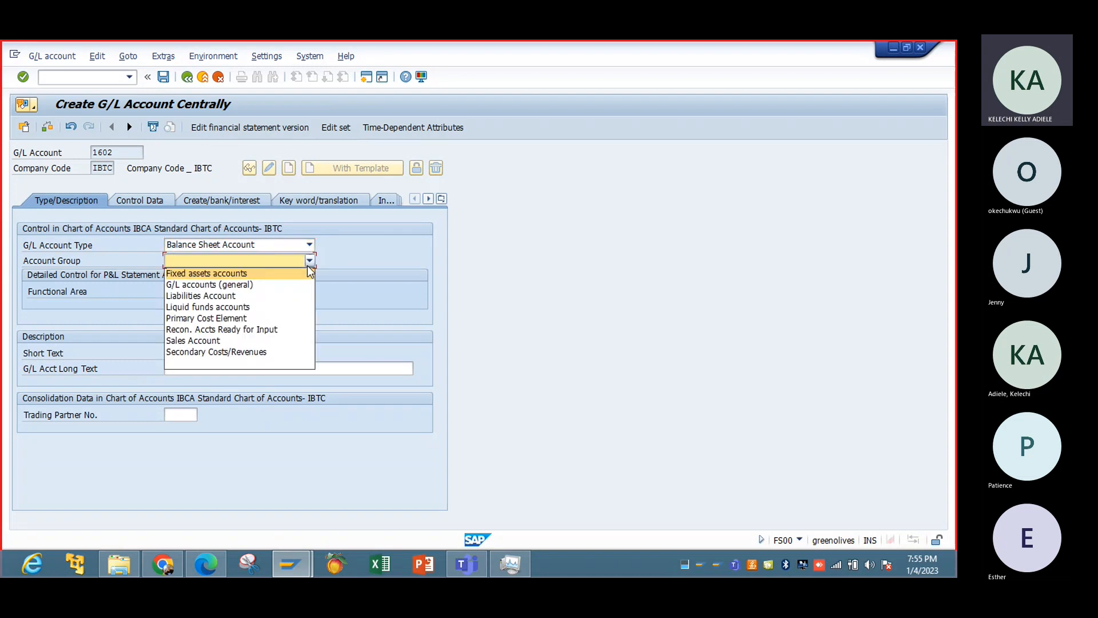
{"action": "left_click", "coordinate": [258, 309]}
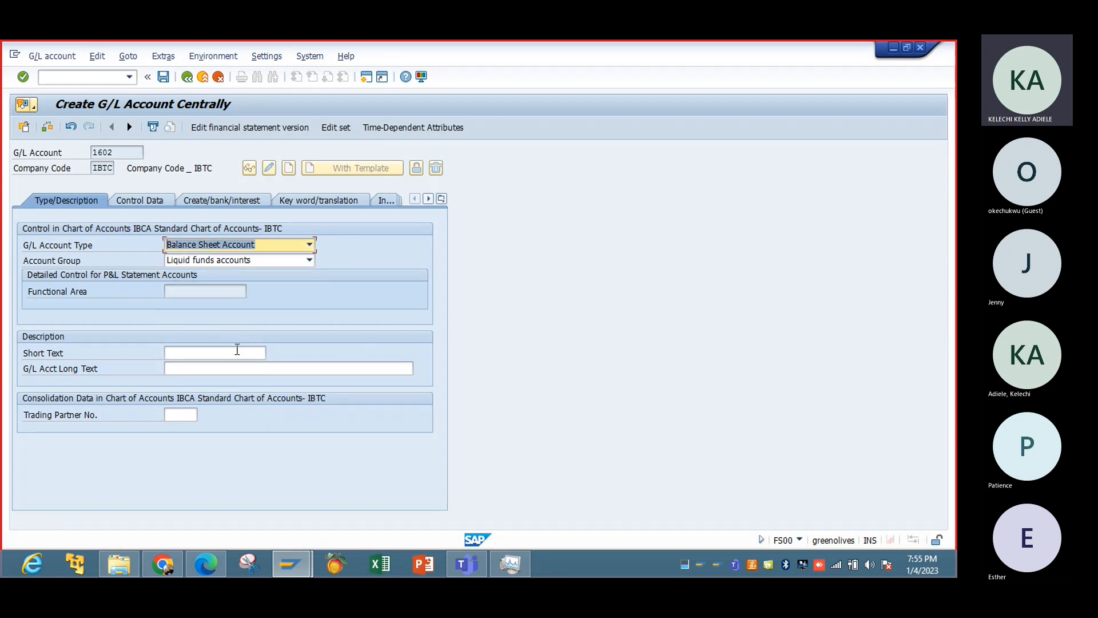
Enter Input Tax- 0% as the short text and Input Tax - 0% as the long text of account 1602.
{"action": "left_click", "coordinate": [234, 353]}
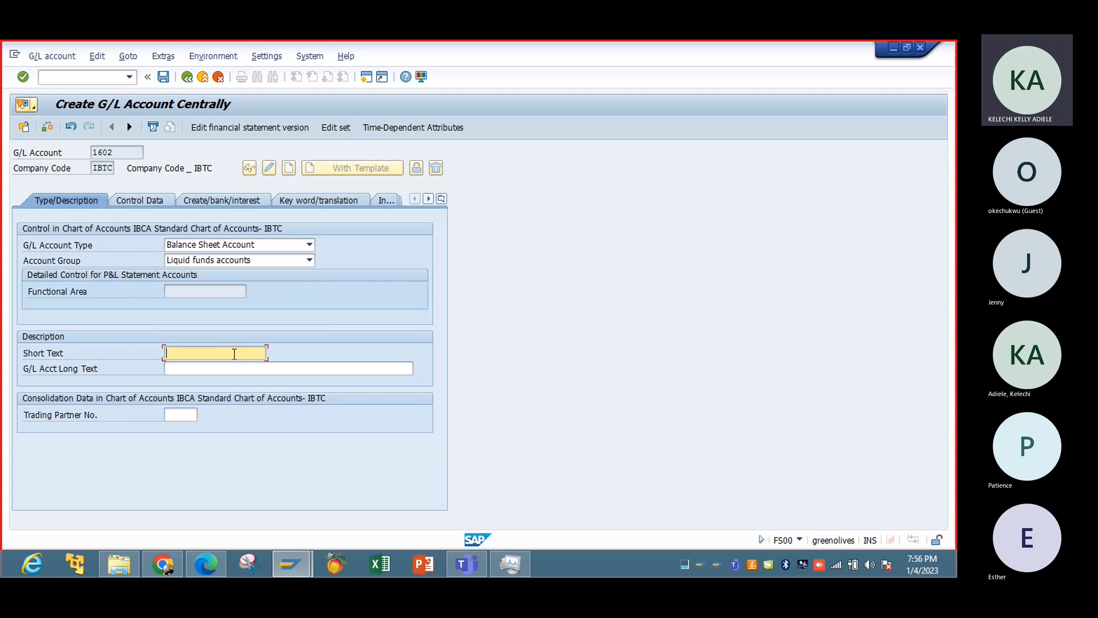
{"action": "type", "text": "I"}
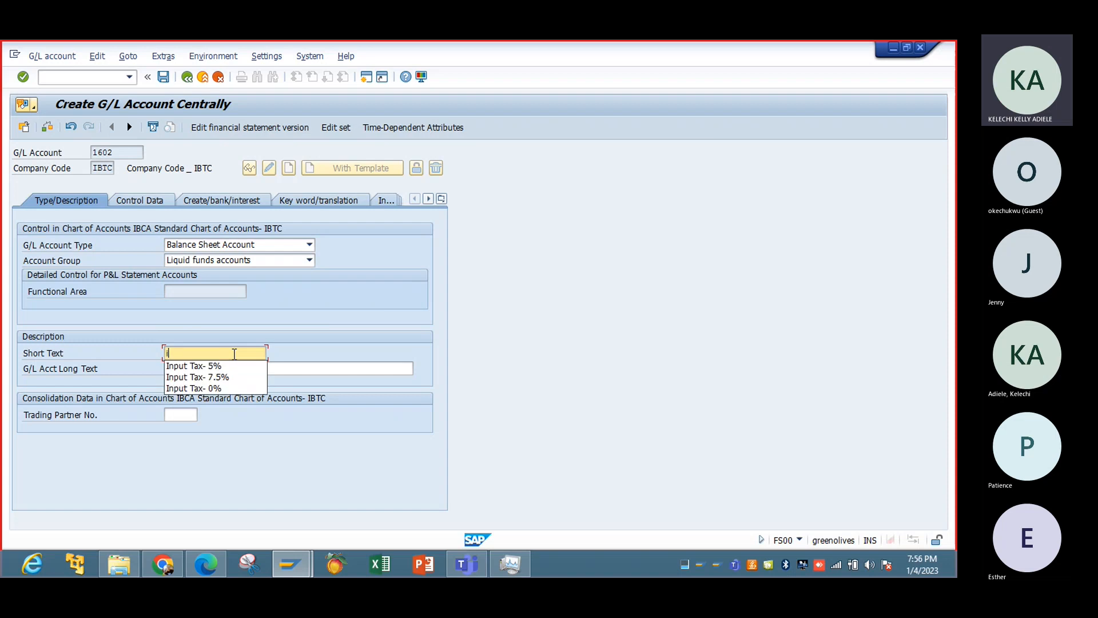
{"action": "left_click", "coordinate": [246, 384]}
{"action": "left_click", "coordinate": [243, 370]}
{"action": "type", "text": "I"}
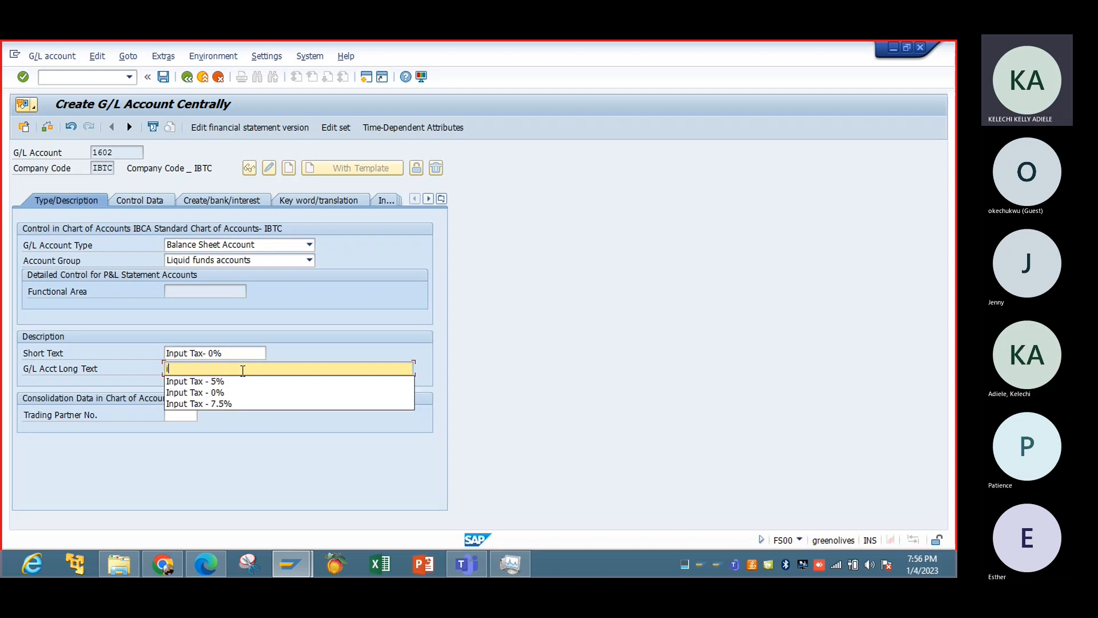
{"action": "left_click", "coordinate": [245, 393]}
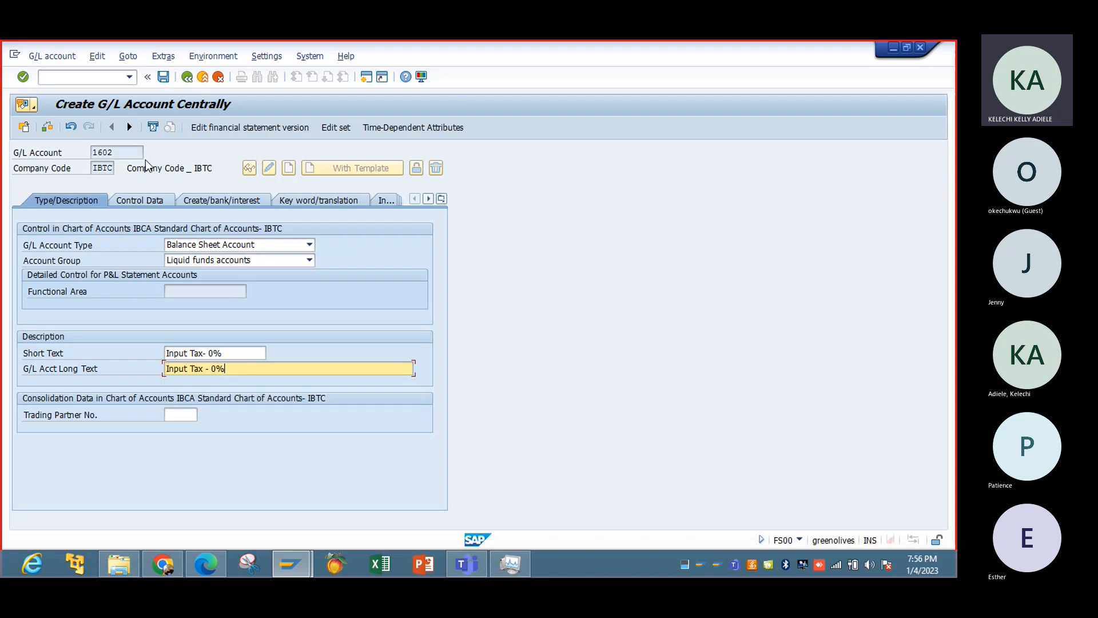
In the control data, enable Balances in Local Crcy Only, set tax category V0 for Input Tax- 0% (Purchases), and set sort key 002.
{"action": "left_click", "coordinate": [148, 200]}
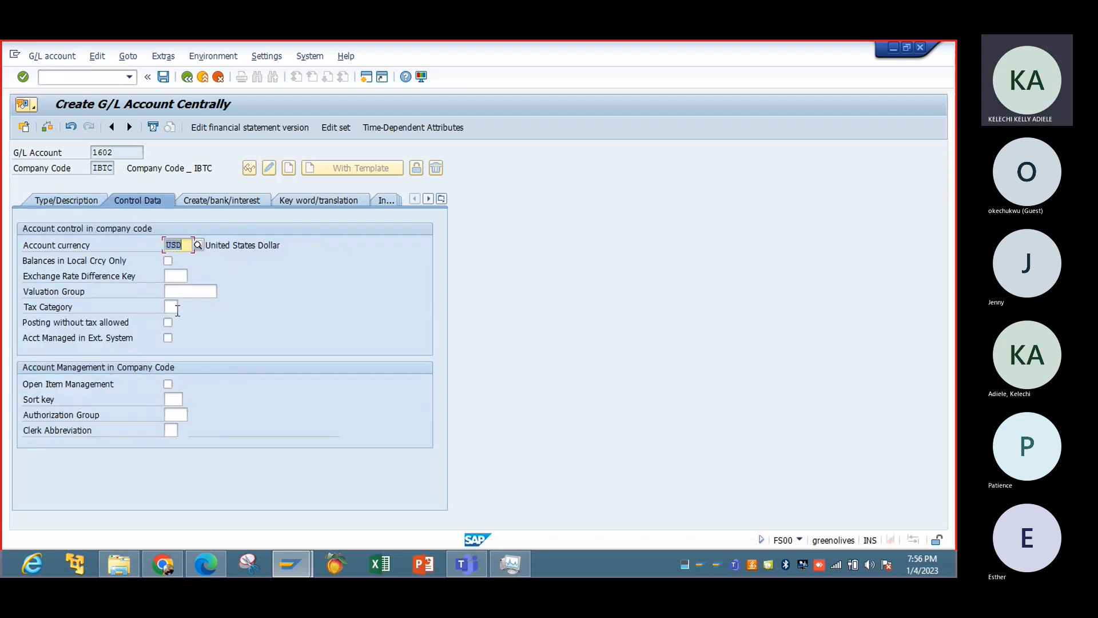
{"action": "left_click", "coordinate": [168, 261]}
{"action": "left_click", "coordinate": [172, 308]}
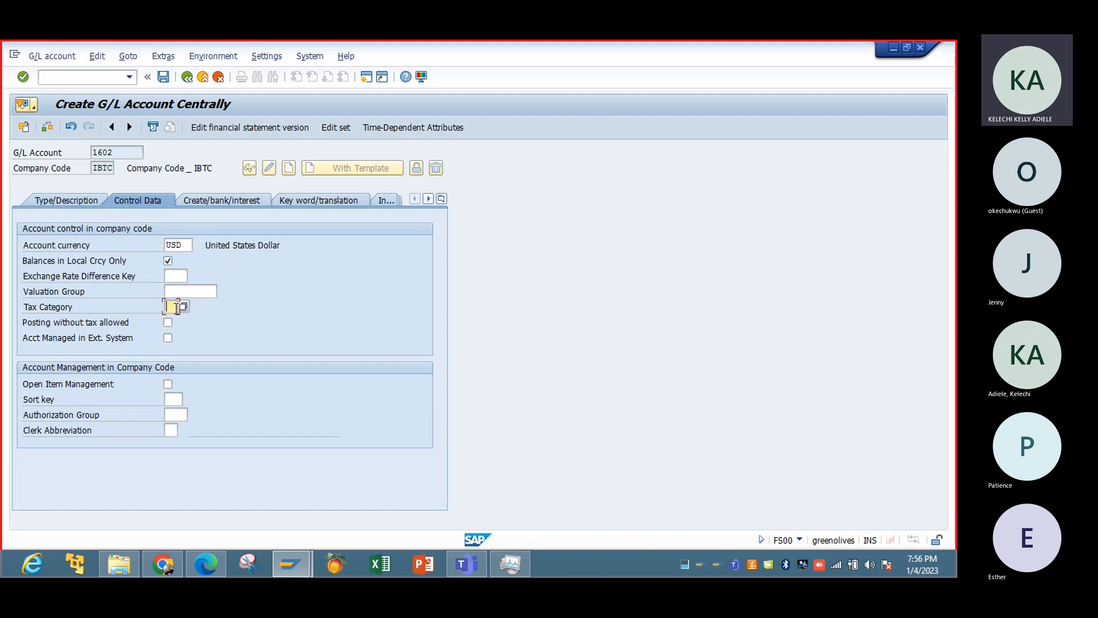
{"action": "left_click", "coordinate": [183, 306]}
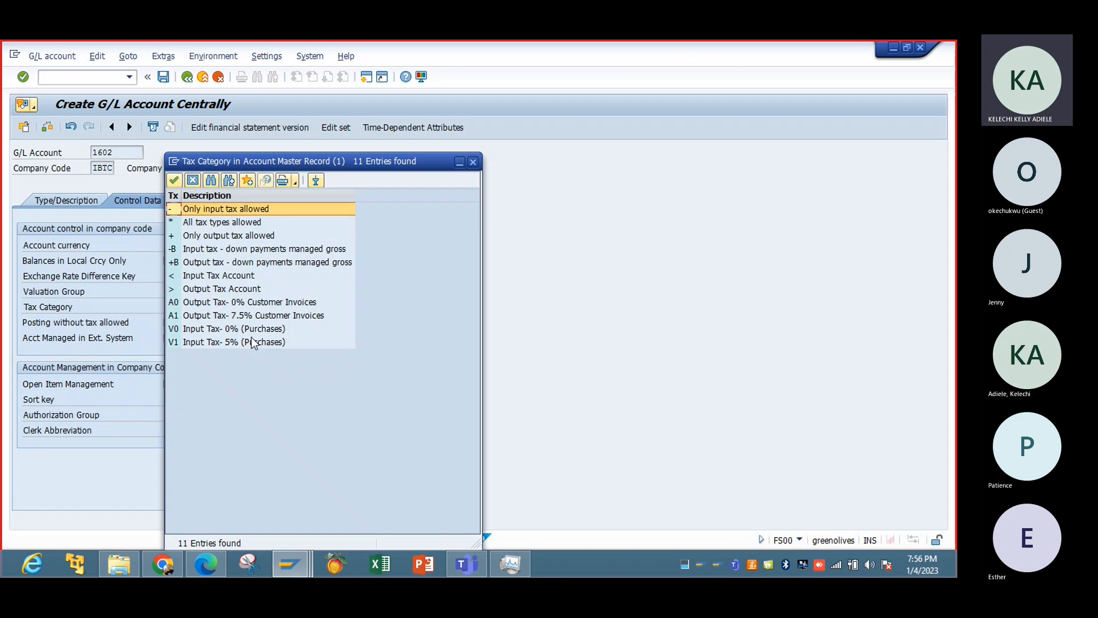
{"action": "left_click", "coordinate": [249, 332]}
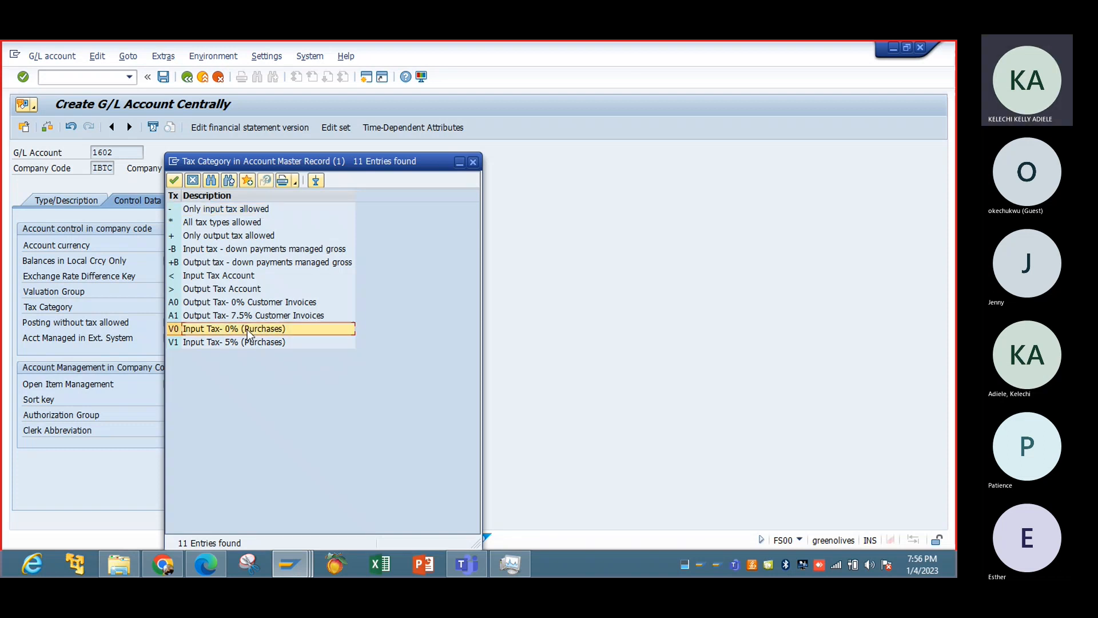
{"action": "double_click", "coordinate": [248, 330]}
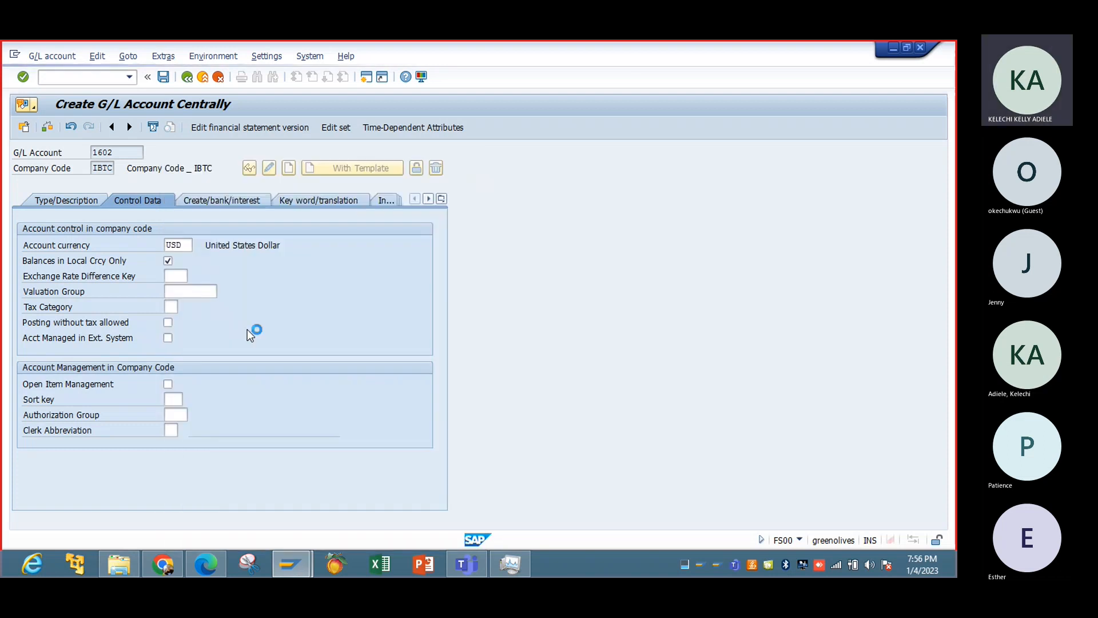
{"action": "left_click", "coordinate": [171, 399]}
{"action": "type", "text": "002"}
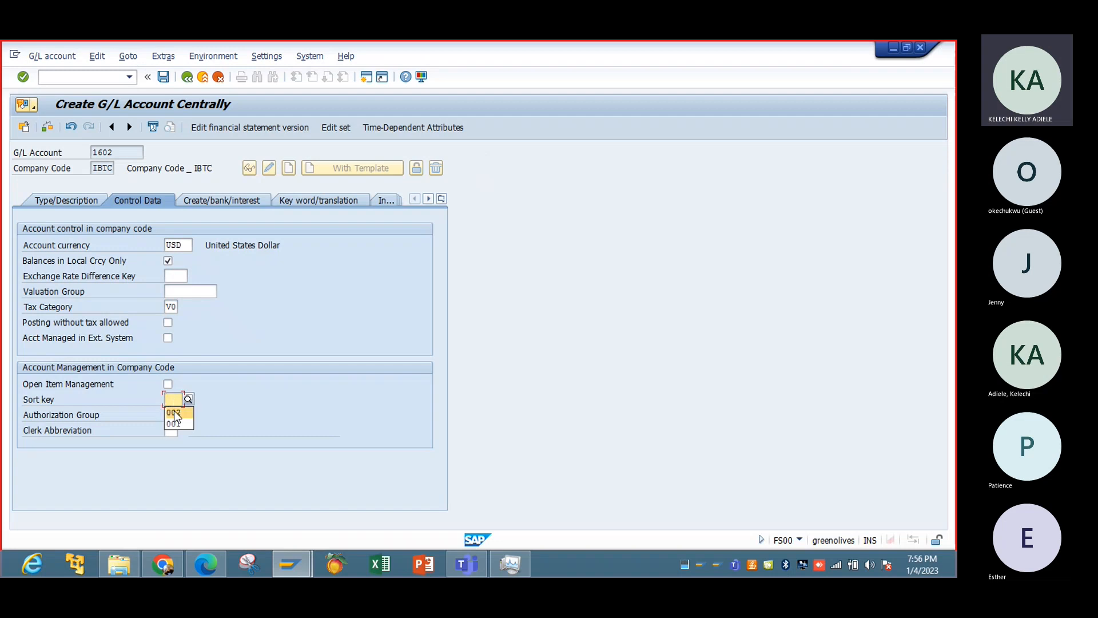
Assign field status group G001, enable Relevant to Cash Flow and Post Automatically Only, and save account 1602.
{"action": "left_click", "coordinate": [243, 202]}
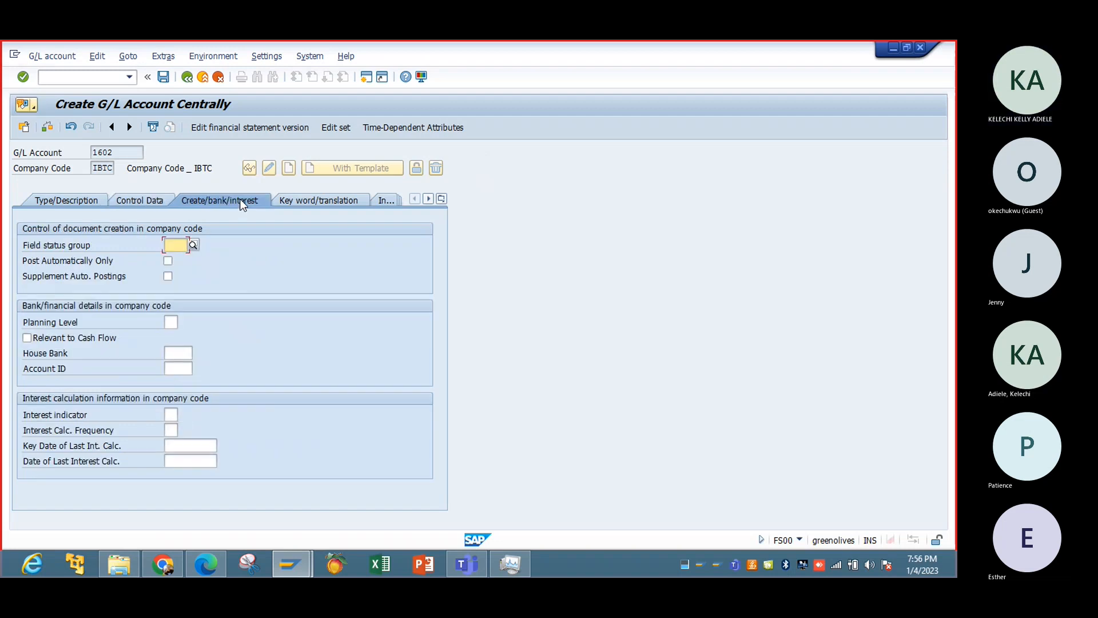
{"action": "left_click", "coordinate": [177, 249]}
{"action": "left_click", "coordinate": [191, 257]}
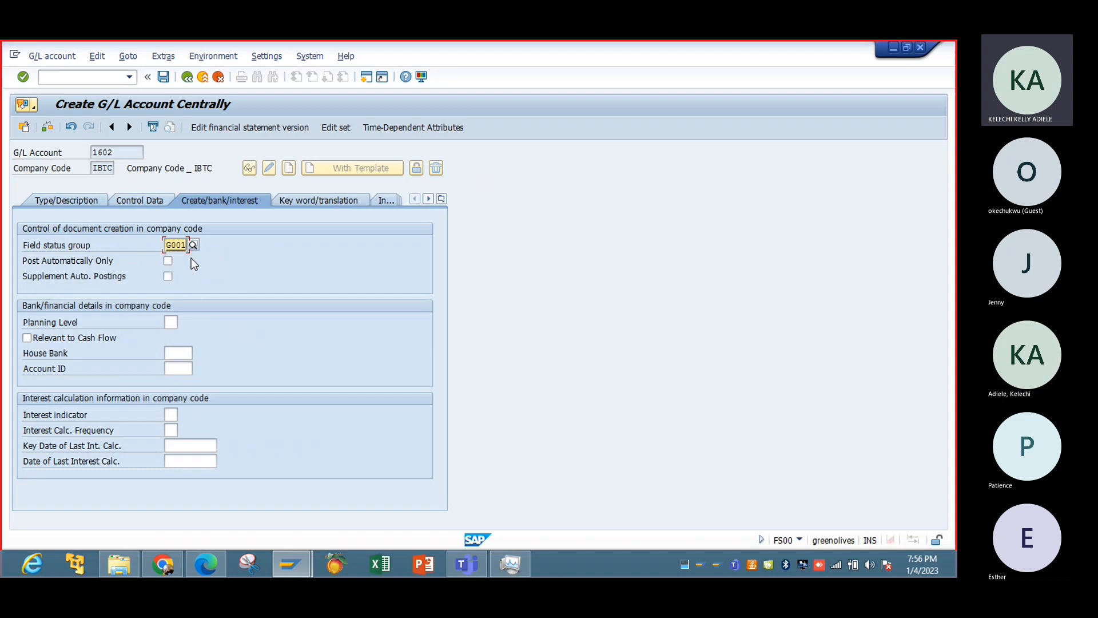
{"action": "left_click", "coordinate": [99, 340]}
{"action": "left_click", "coordinate": [169, 261]}
{"action": "left_click", "coordinate": [168, 81]}
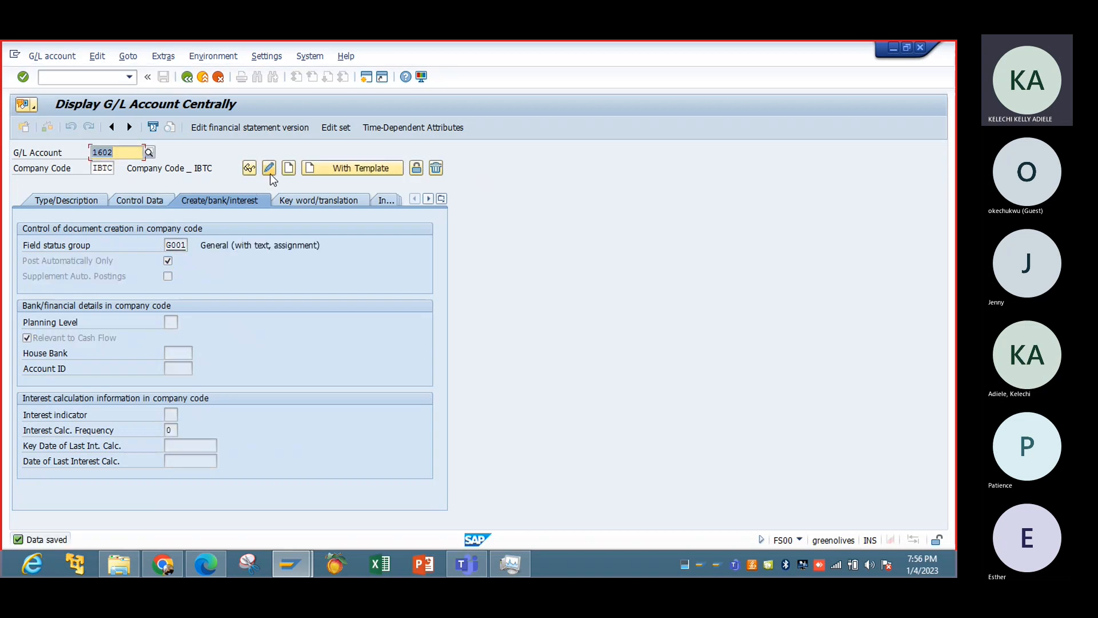
Start creating G/L account 1603 using account 1602 in company code IBTC as the template.
{"action": "left_click", "coordinate": [140, 156]}
{"action": "key", "text": "BackSpace"}
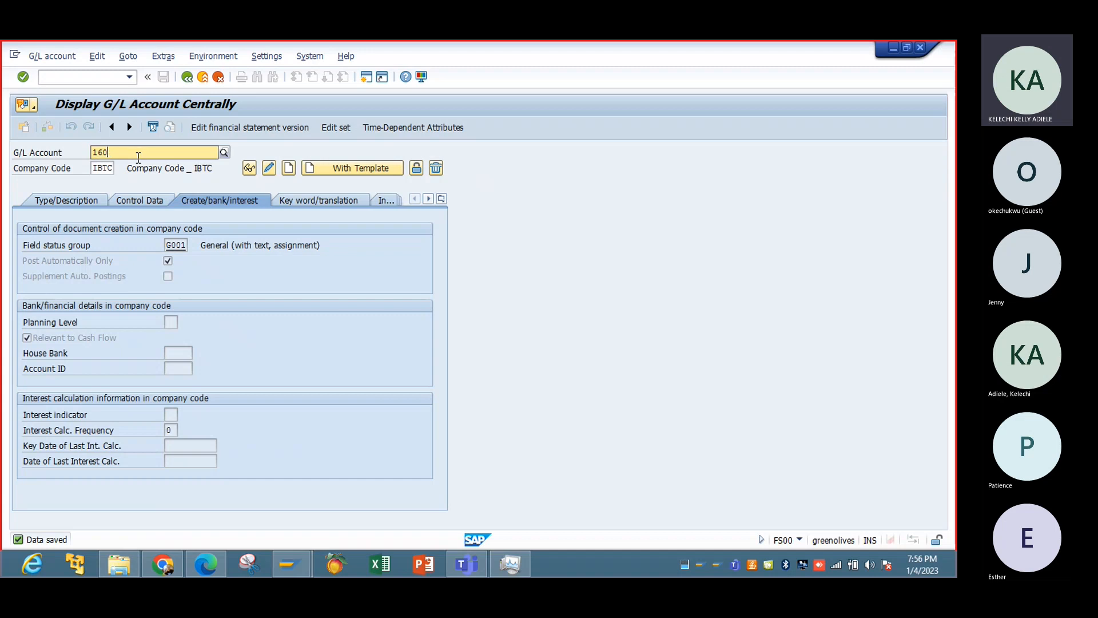
{"action": "type", "text": "3"}
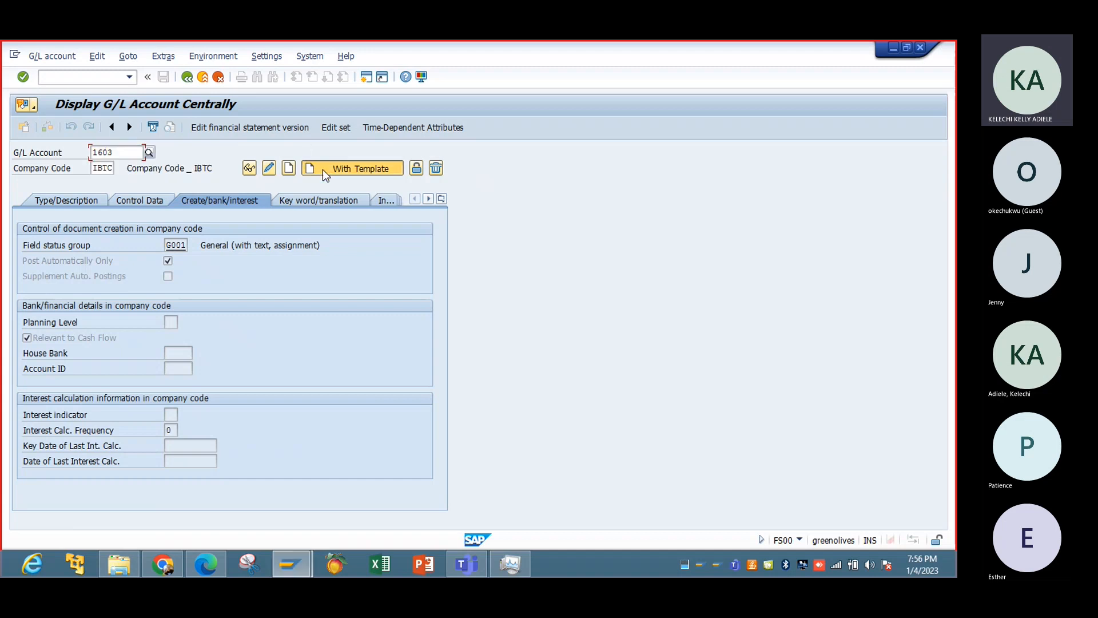
{"action": "left_click", "coordinate": [323, 169]}
{"action": "type", "text": "1602"}
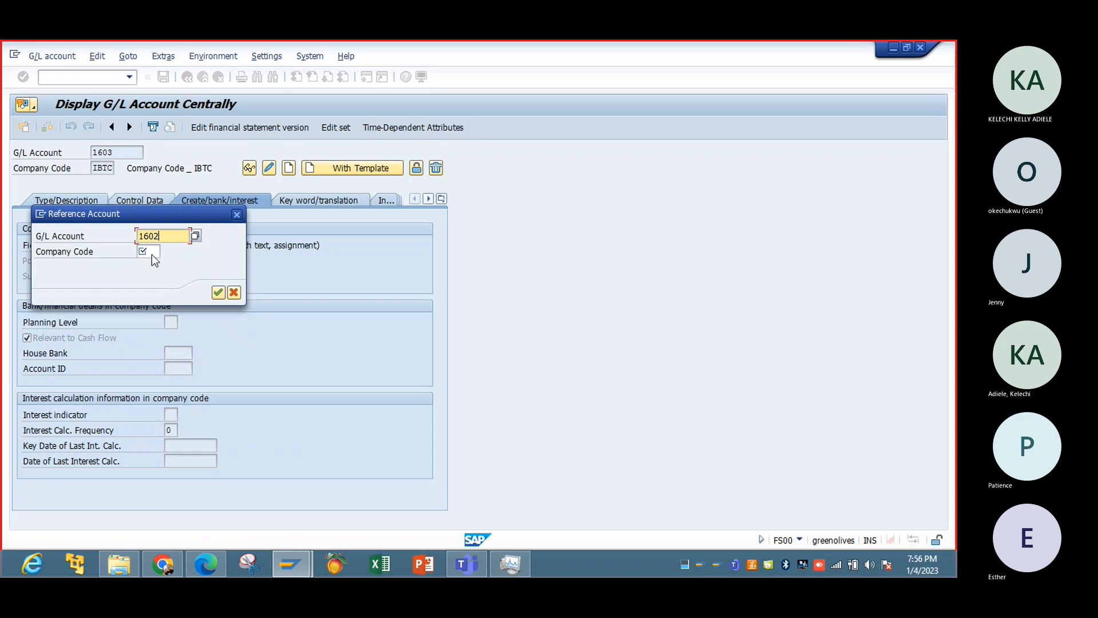
{"action": "left_click", "coordinate": [152, 252]}
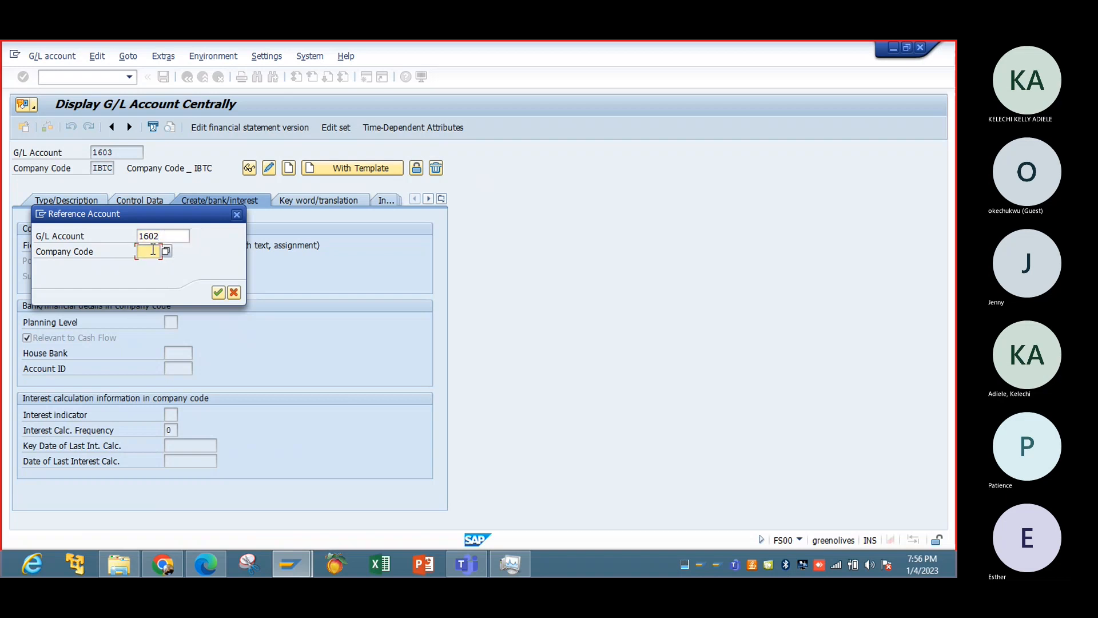
{"action": "type", "text": "IBTC"}
{"action": "left_click", "coordinate": [218, 293]}
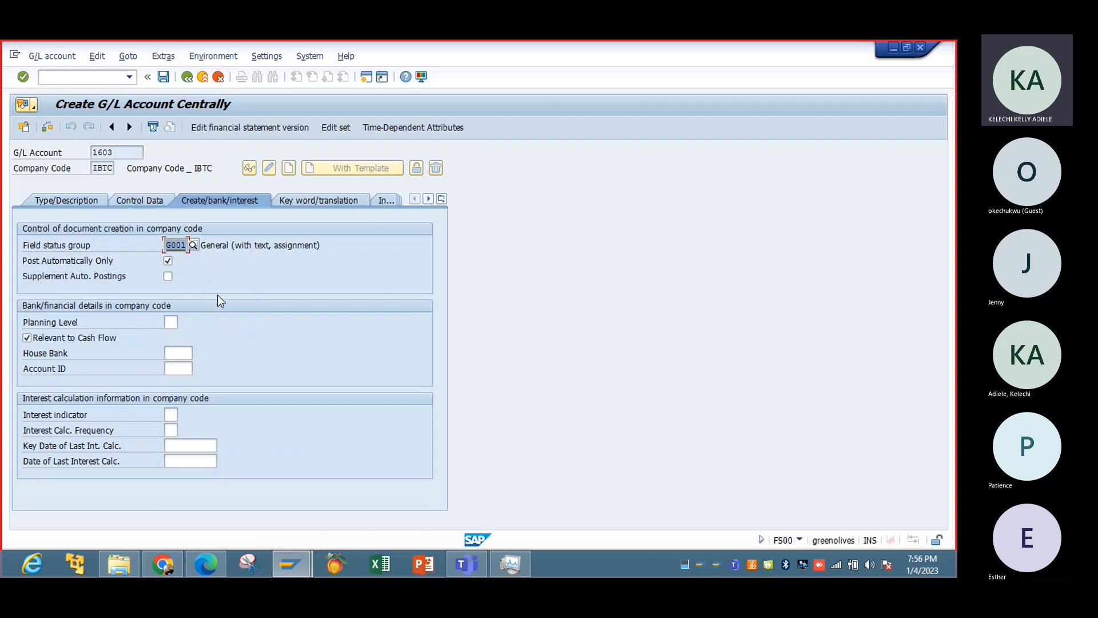
Change the short text of account 1603 to Input Tax- 5%.
{"action": "left_click", "coordinate": [97, 205]}
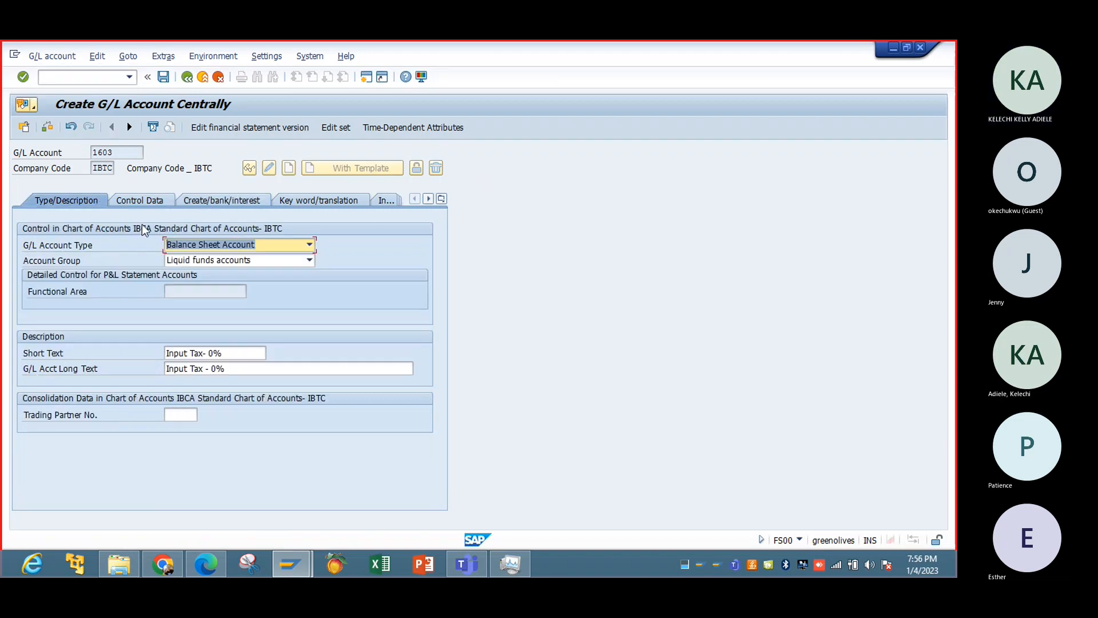
{"action": "left_click", "coordinate": [237, 351]}
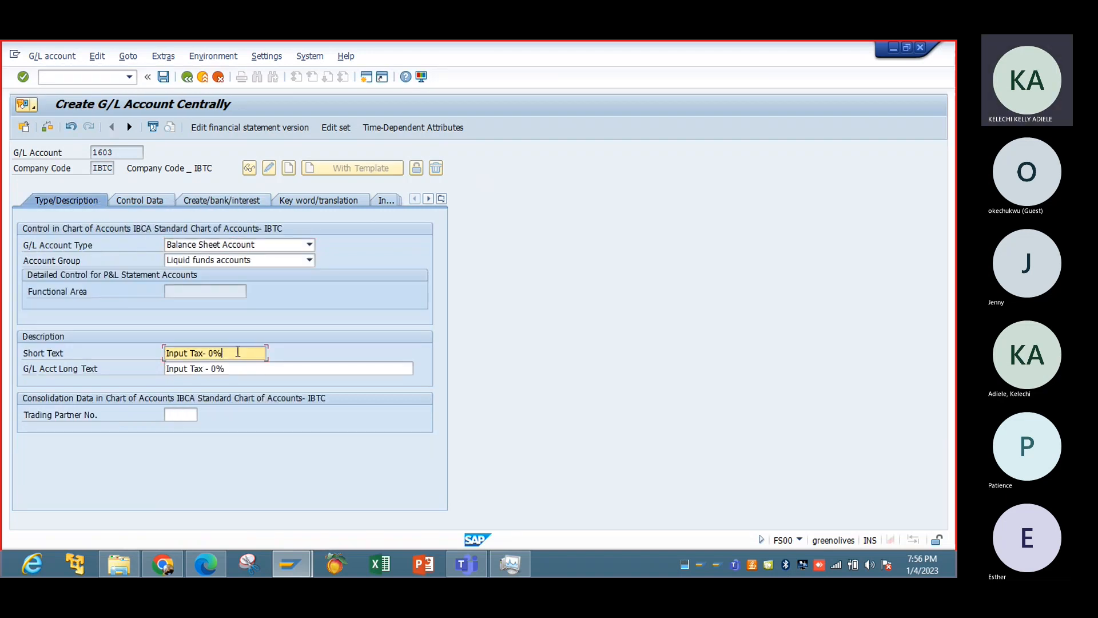
{"action": "key", "text": "BackSpace"}
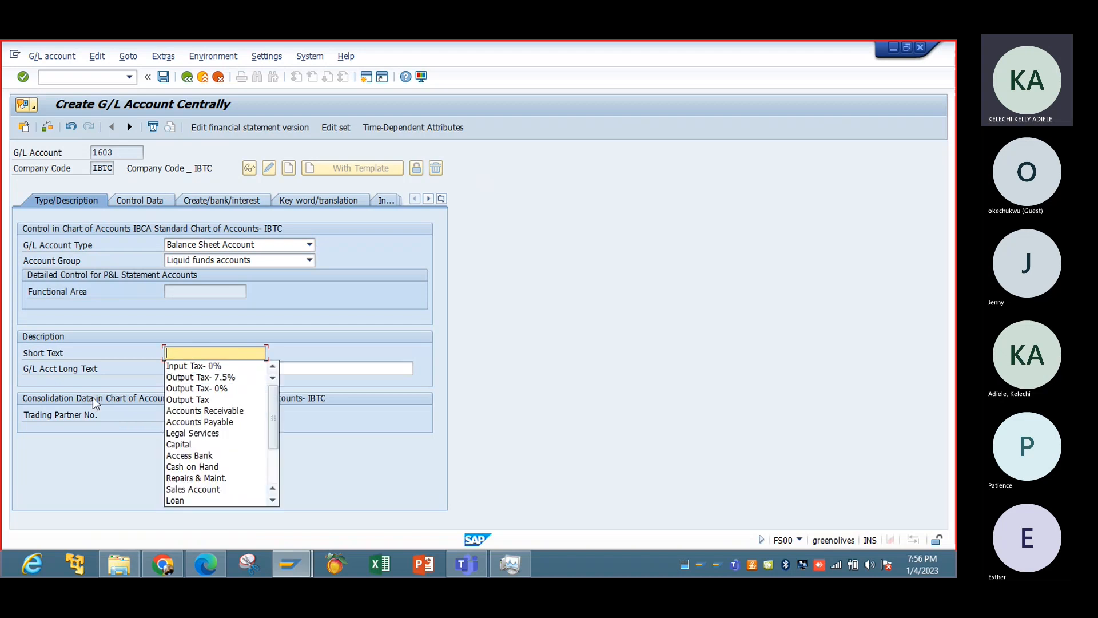
{"action": "key", "text": "Down"}
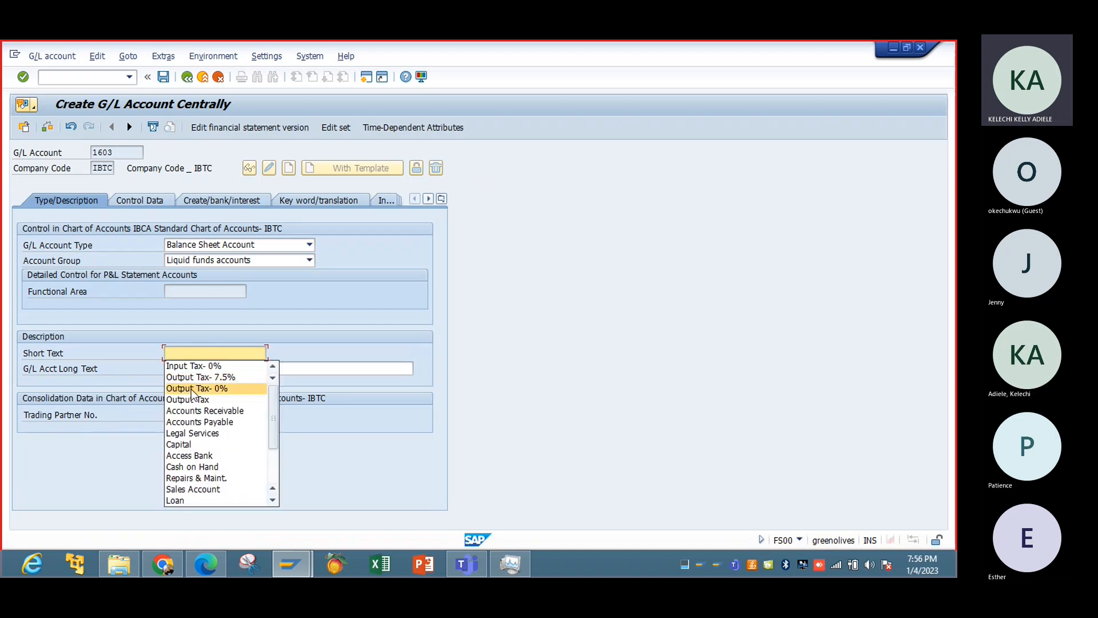
{"action": "key", "text": "Up"}
{"action": "key", "text": "Up"}
{"action": "type", "text": "i"}
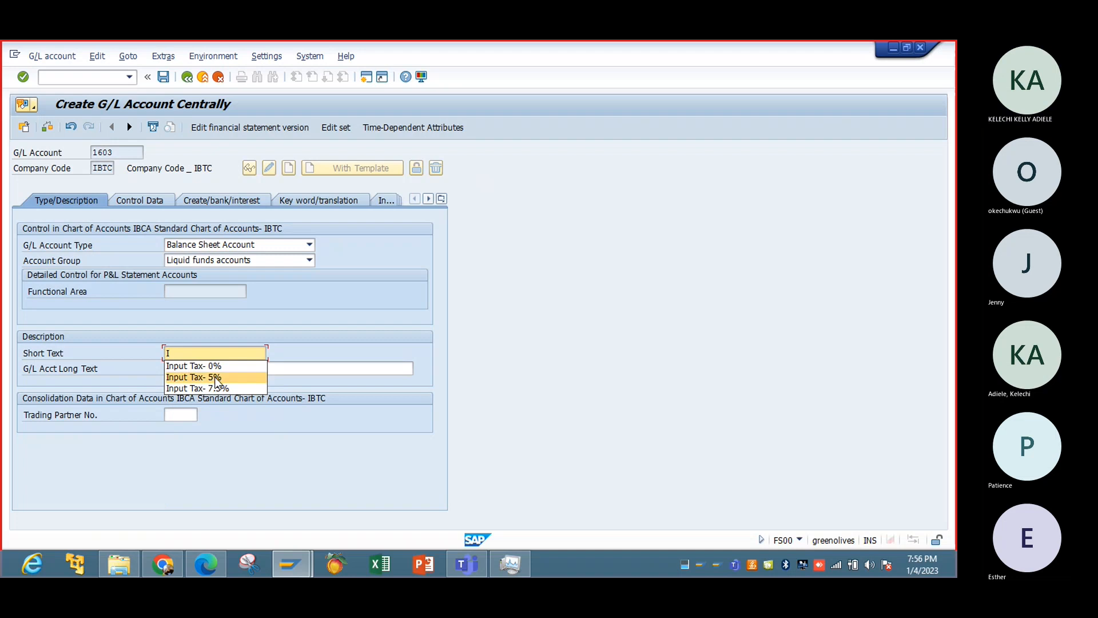
{"action": "left_click", "coordinate": [215, 377]}
Change the G/L account long text of account 1603 to Input Tax - 5%.
{"action": "left_click", "coordinate": [242, 366]}
{"action": "key", "text": "BackSpace"}
{"action": "key", "text": "BackSpace"}
{"action": "key", "text": "BackSpace"}
{"action": "key", "text": "BackSpace"}
{"action": "key", "text": "BackSpace"}
{"action": "key", "text": "BackSpace"}
{"action": "key", "text": "BackSpace"}
{"action": "key", "text": "BackSpace"}
{"action": "key", "text": "BackSpace"}
{"action": "key", "text": "BackSpace"}
{"action": "key", "text": "BackSpace"}
{"action": "key", "text": "BackSpace"}
{"action": "key", "text": "BackSpace"}
{"action": "key", "text": "BackSpace"}
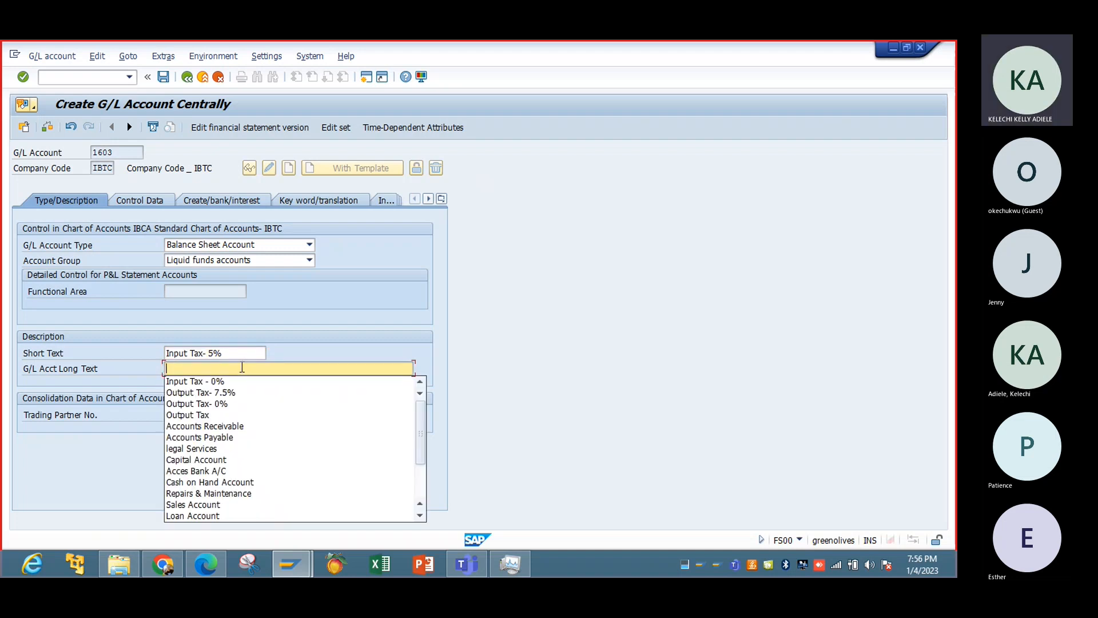
{"action": "type", "text": "I"}
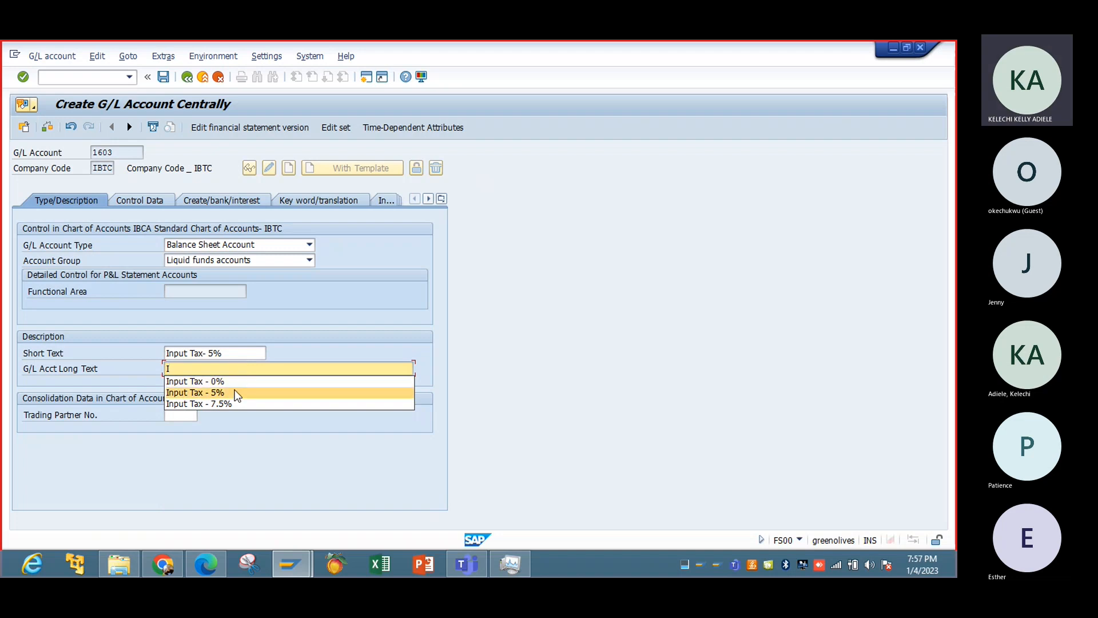
{"action": "left_click", "coordinate": [231, 392]}
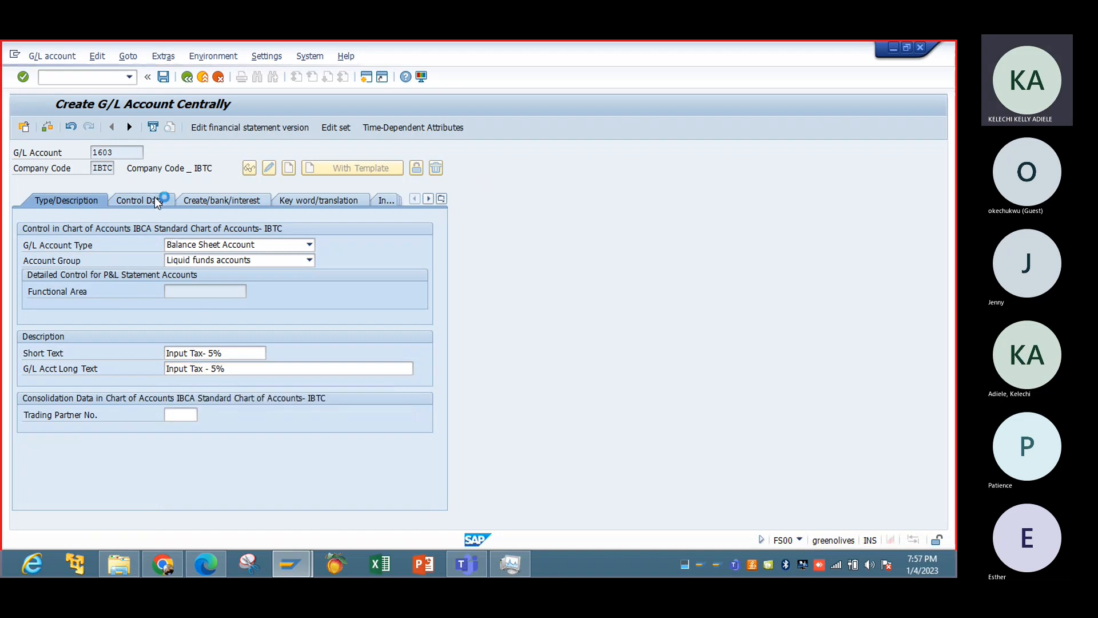
In the control data, set the tax category to V1 for Input Tax- 5% (Purchases) and save account 1603.
{"action": "left_click", "coordinate": [140, 200]}
{"action": "left_click", "coordinate": [171, 306]}
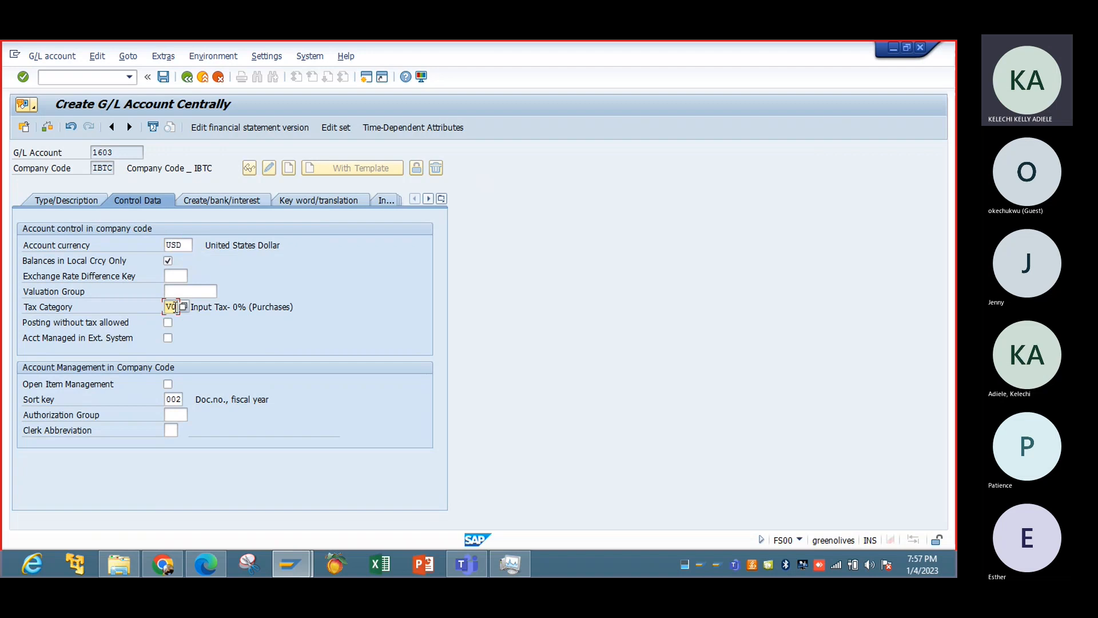
{"action": "left_click", "coordinate": [187, 306]}
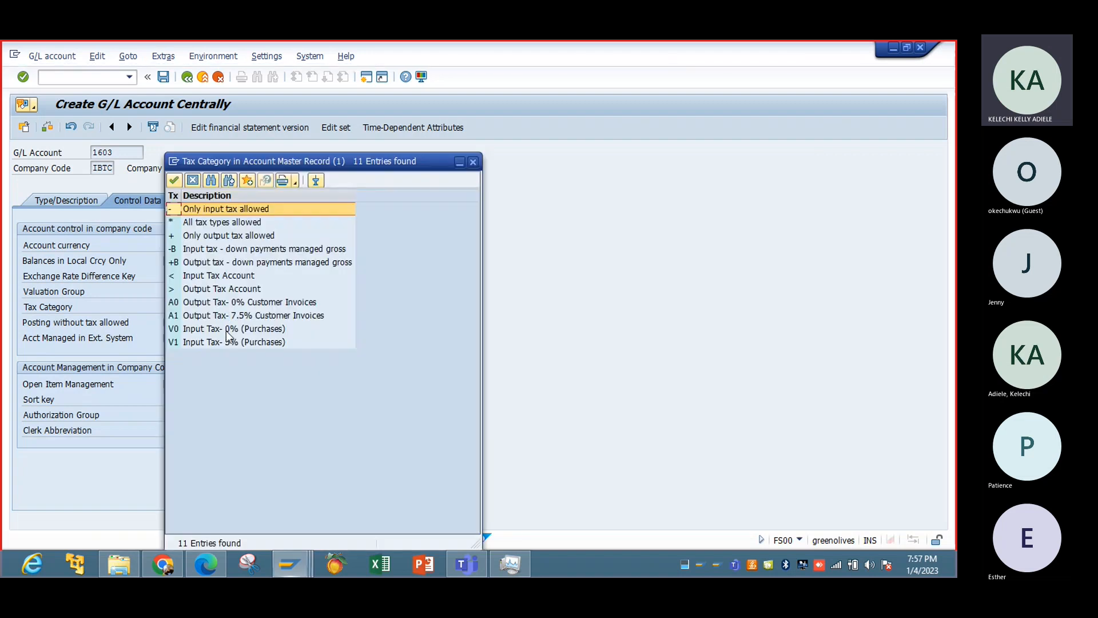
{"action": "double_click", "coordinate": [232, 346]}
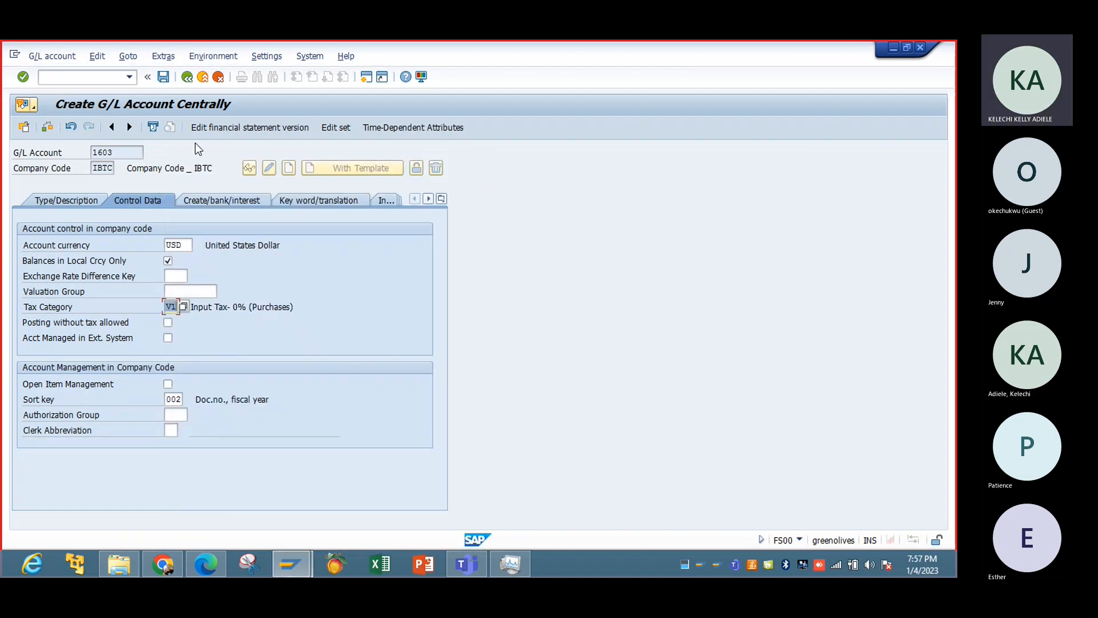
{"action": "left_click", "coordinate": [168, 79]}
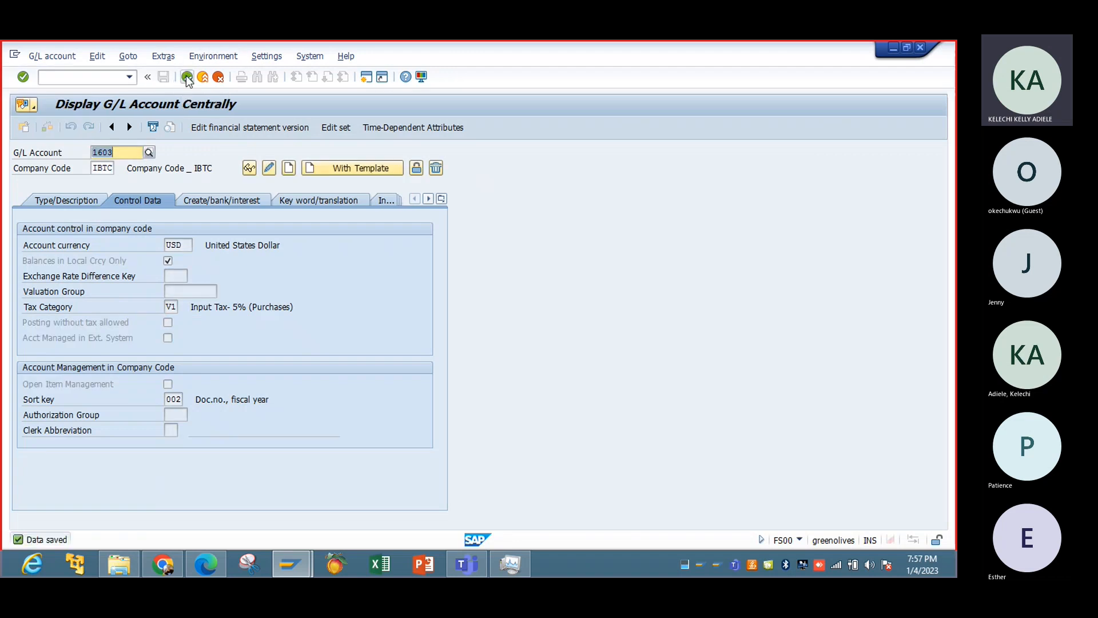
Leave the G/L account maintenance, run transaction SPRO and open the SAP Reference IMG.
{"action": "left_click", "coordinate": [187, 78]}
{"action": "type", "text": "S"}
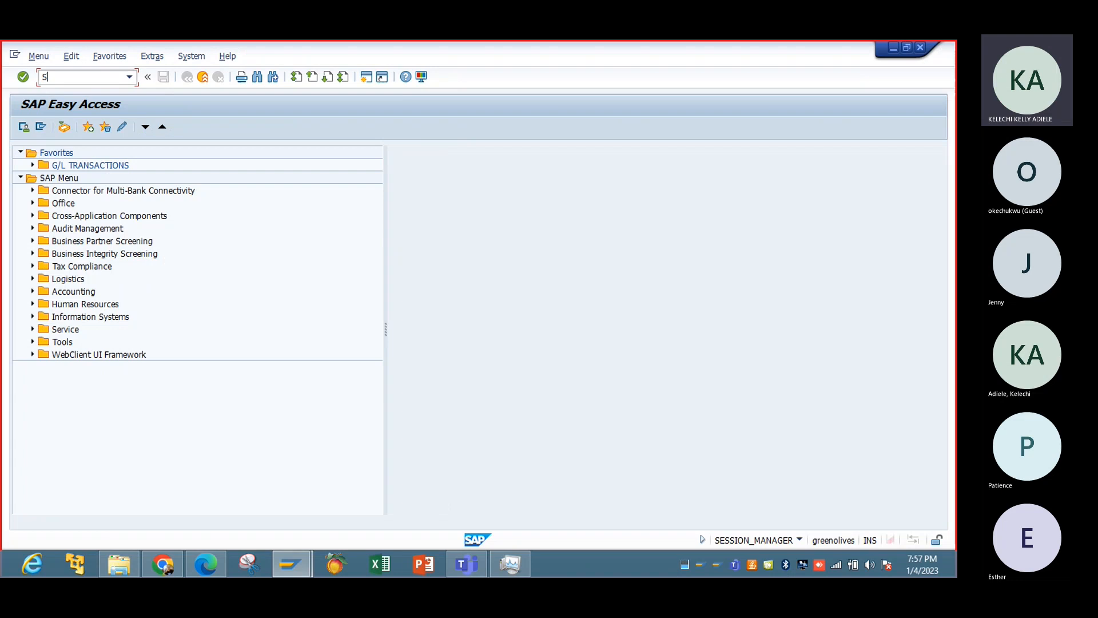
{"action": "type", "text": "PRO"}
{"action": "key", "text": "Return"}
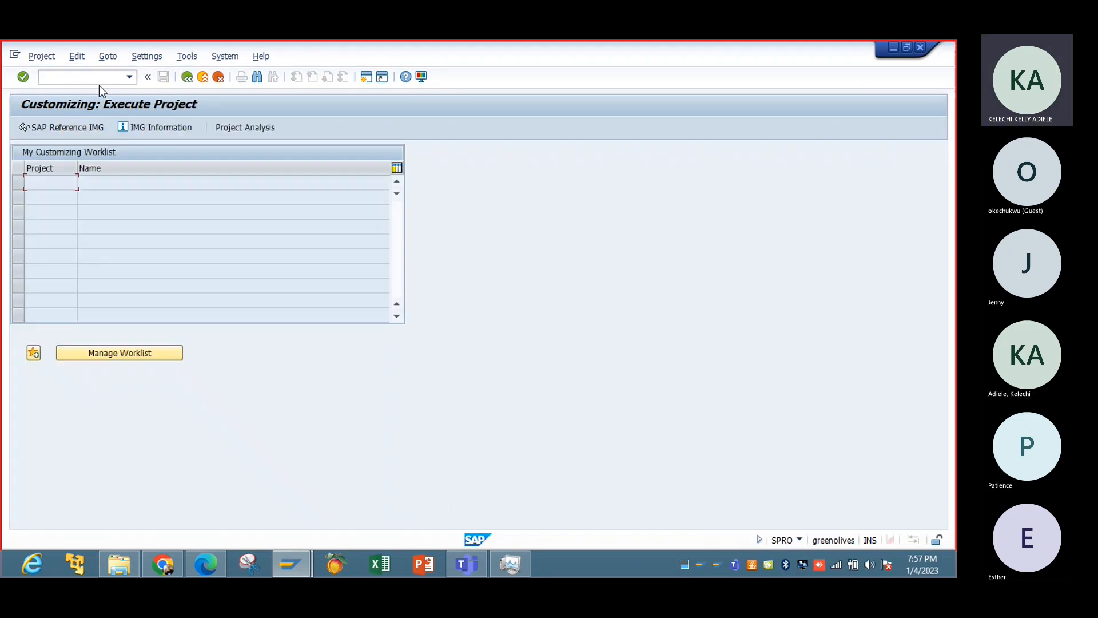
{"action": "left_click", "coordinate": [85, 127]}
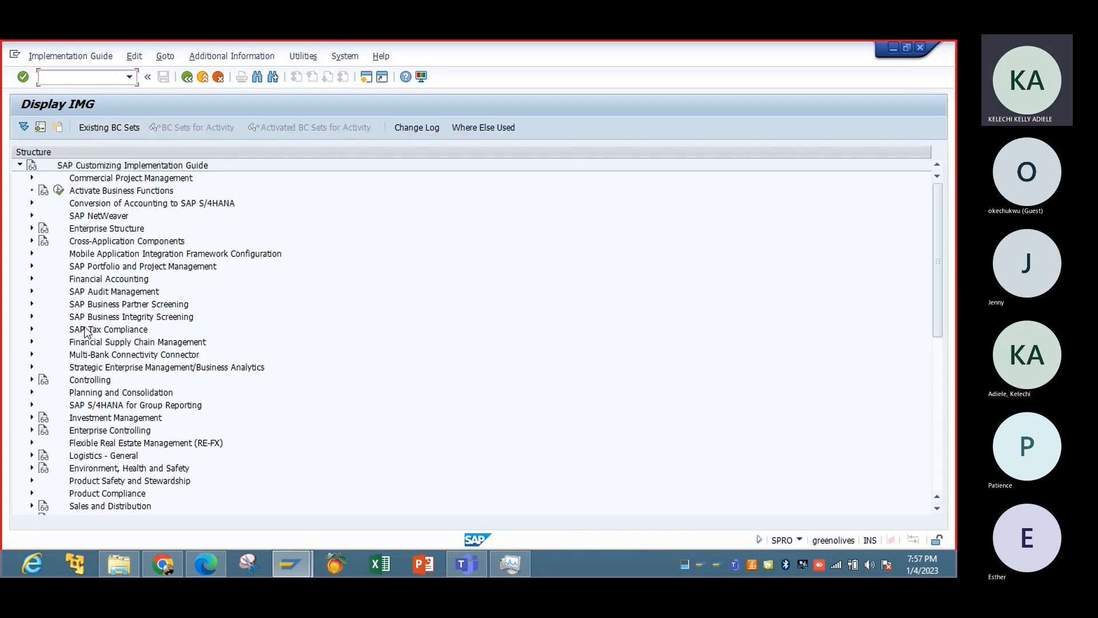
Open the Define Tax Accounts activity under Financial Accounting Global Settings, Tax on Sales/Purchases, Posting.
{"action": "left_click", "coordinate": [33, 278]}
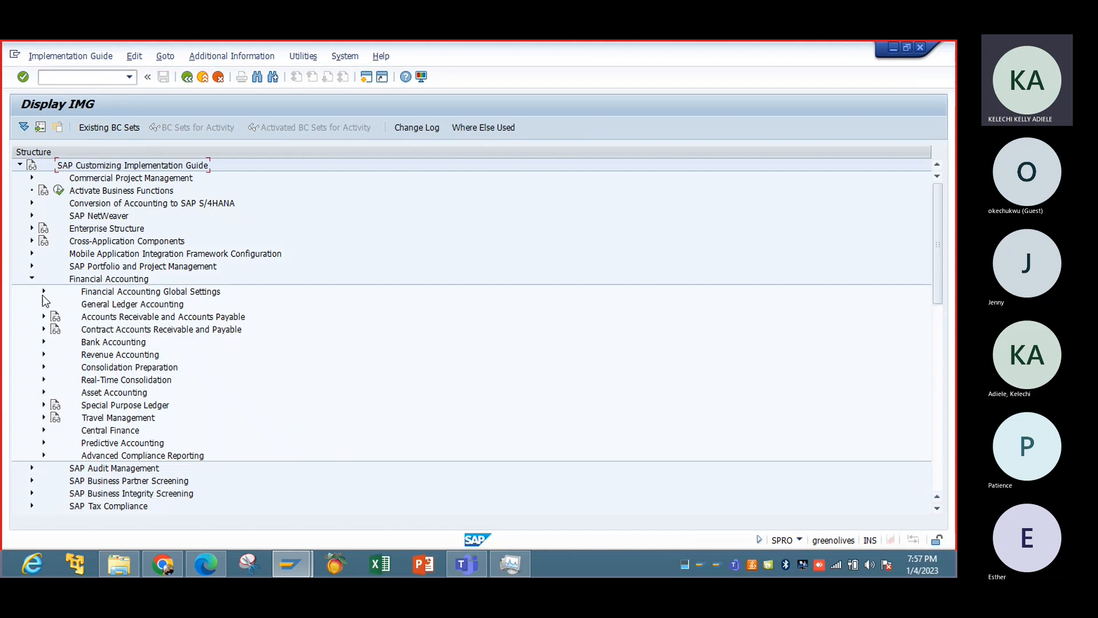
{"action": "left_click", "coordinate": [43, 291]}
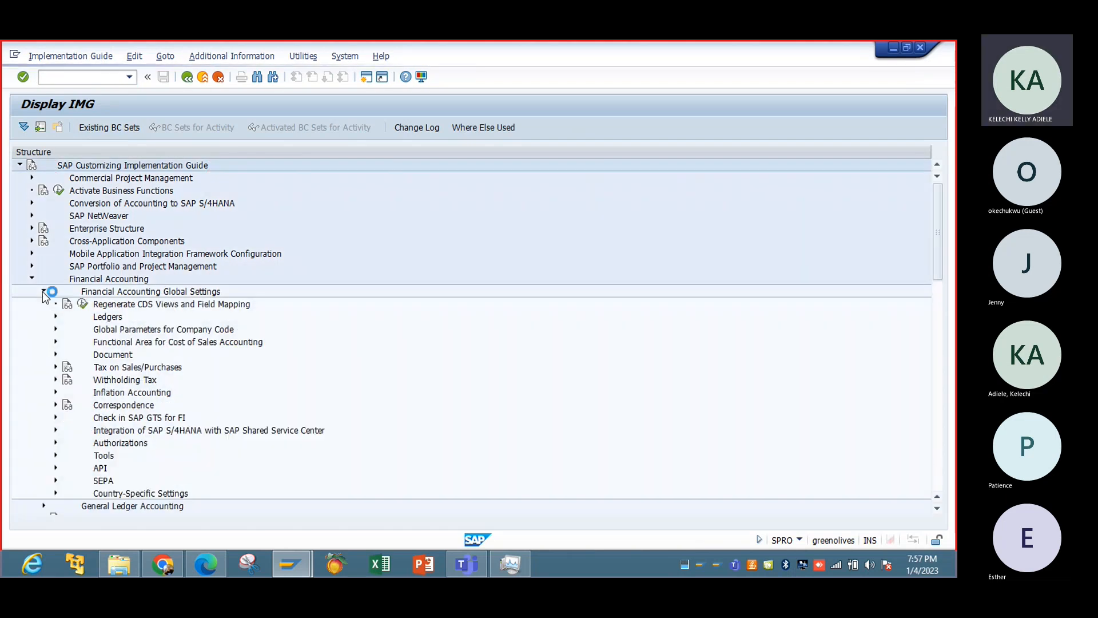
{"action": "left_click", "coordinate": [56, 317]}
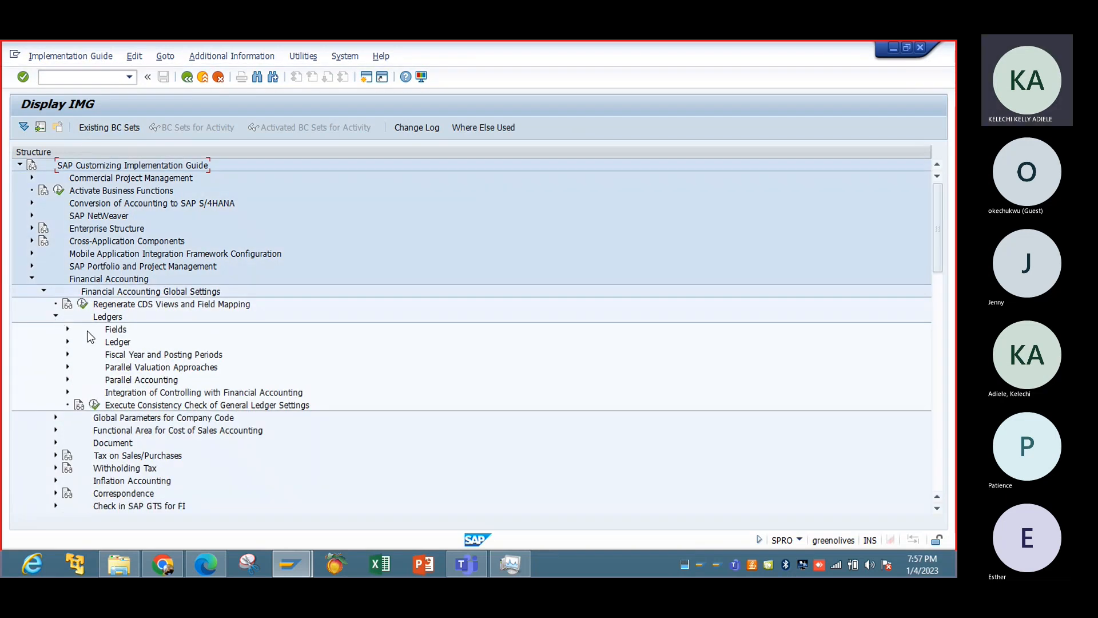
{"action": "left_click", "coordinate": [56, 455]}
{"action": "left_click", "coordinate": [67, 493]}
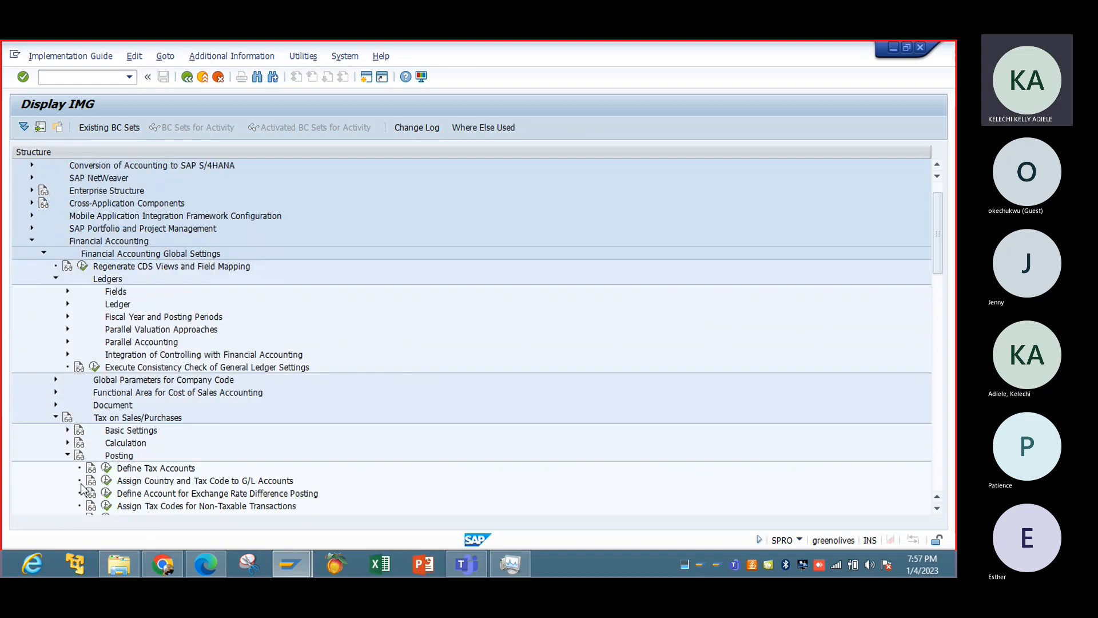
{"action": "left_click", "coordinate": [106, 469]}
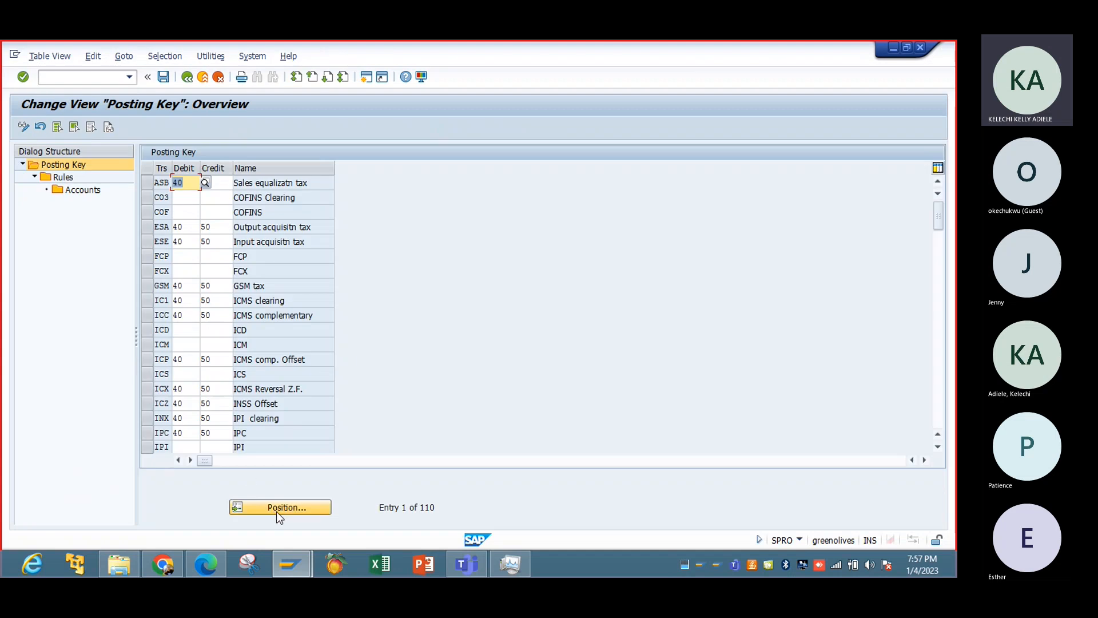
Find the Input tax transaction VST in the posting key overview, select it and open its rules.
{"action": "left_click", "coordinate": [276, 507]}
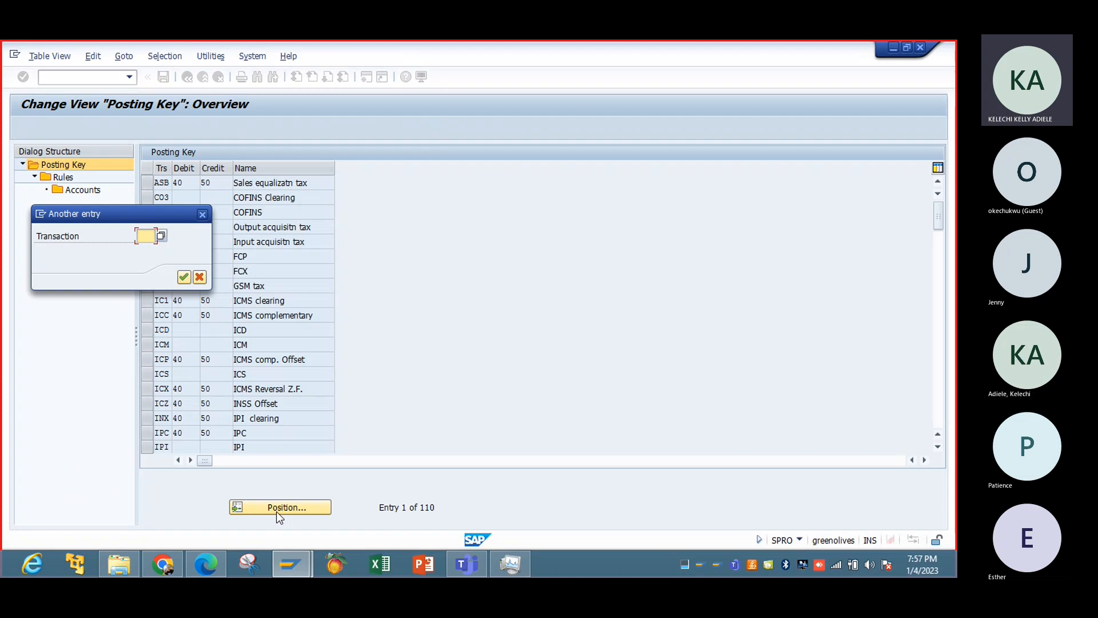
{"action": "type", "text": "VST"}
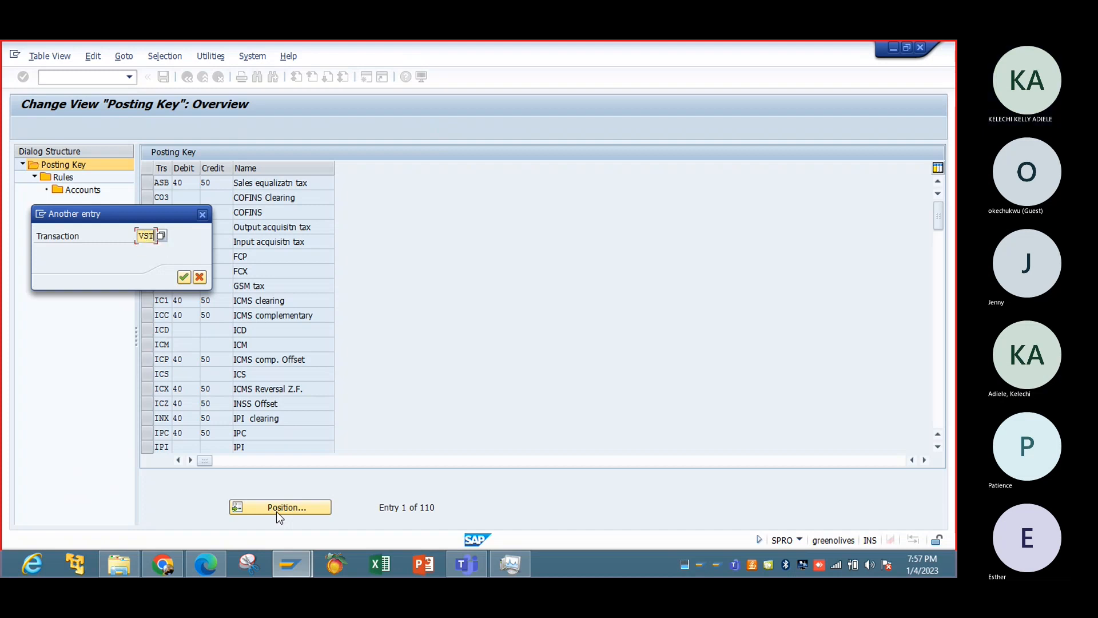
{"action": "key", "text": "Return"}
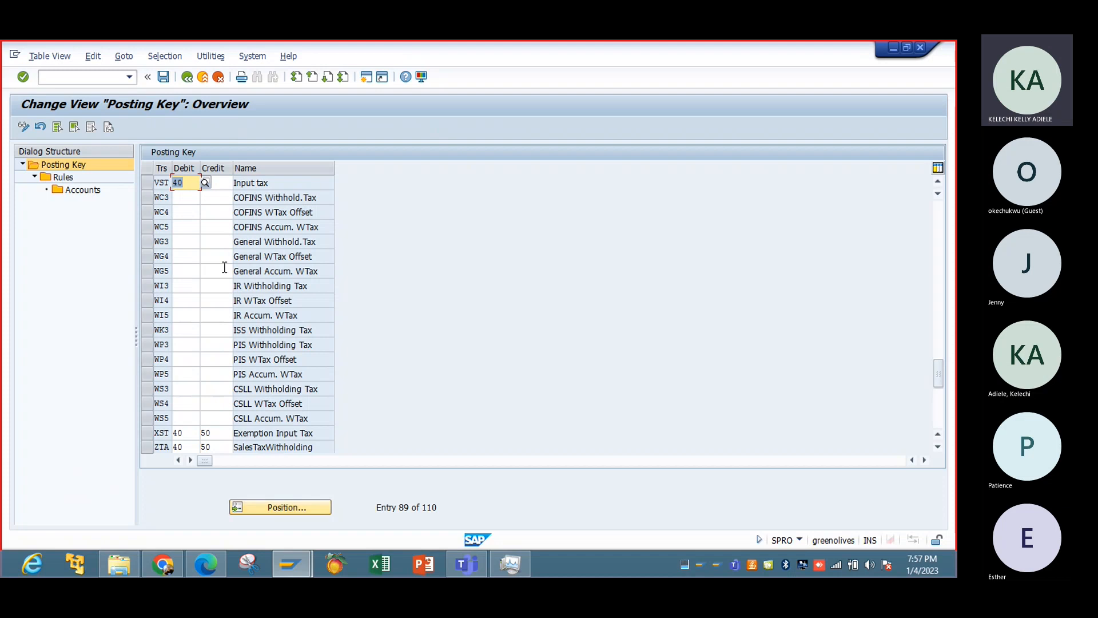
{"action": "left_click", "coordinate": [147, 183]}
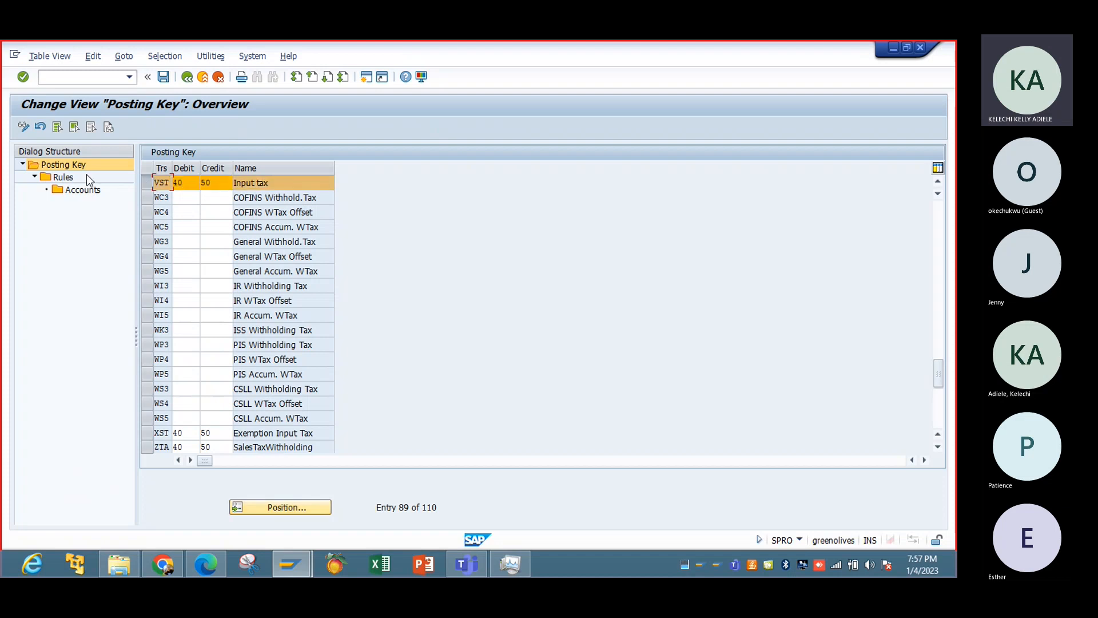
{"action": "left_click", "coordinate": [61, 179]}
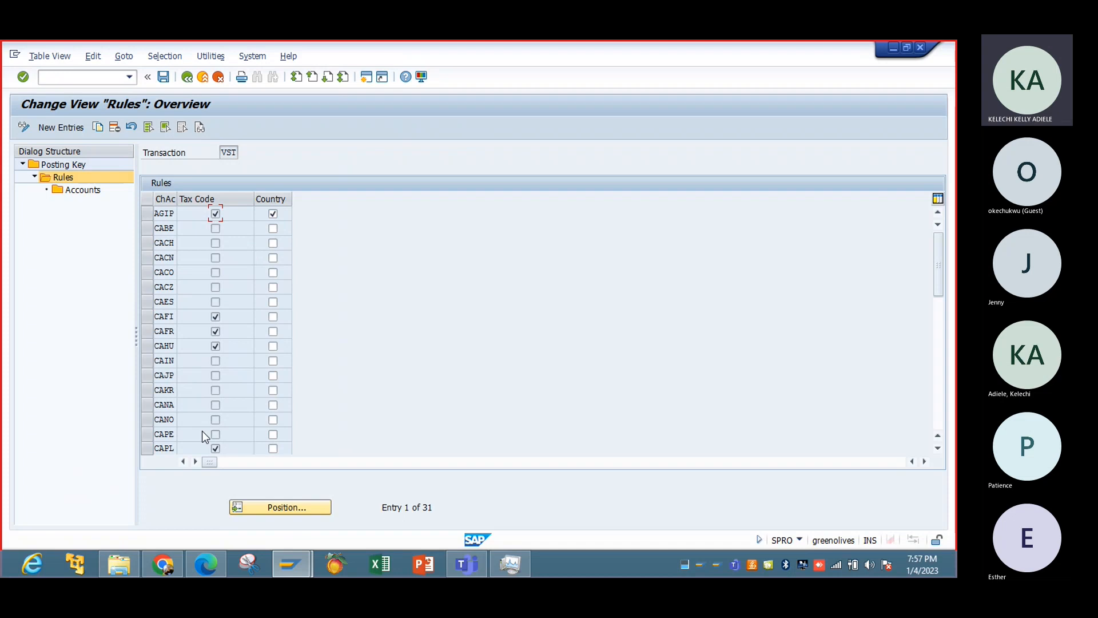
Search the VST rules for an existing chart of accounts entry IBTC.
{"action": "left_click", "coordinate": [265, 509]}
{"action": "type", "text": "M"}
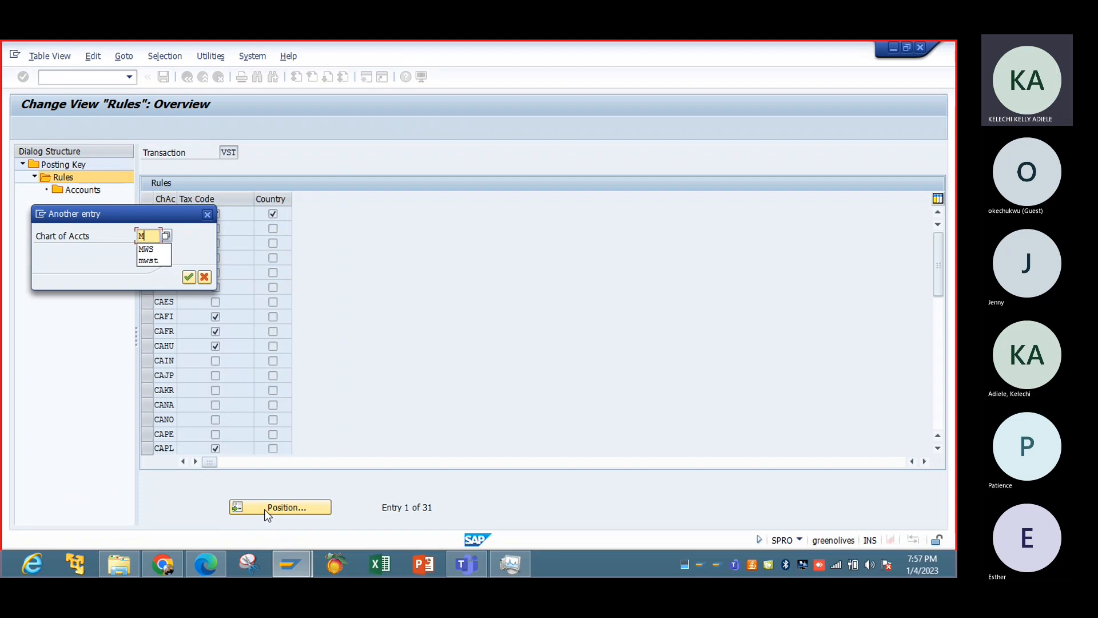
{"action": "type", "text": "WVS"}
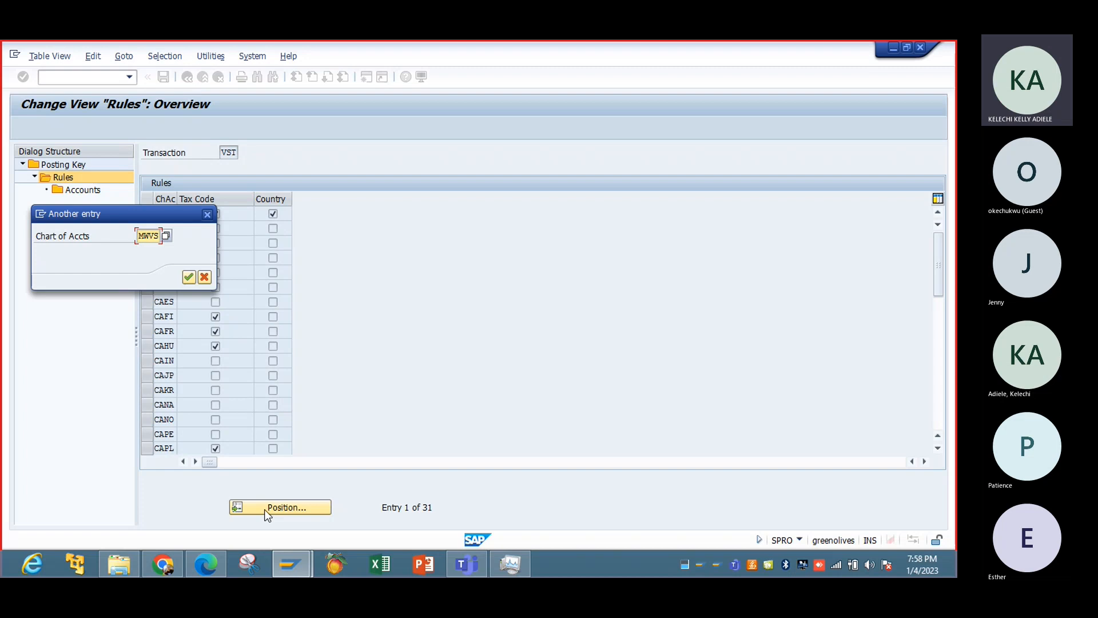
{"action": "type", "text": "IBTC"}
{"action": "key", "text": "Return"}
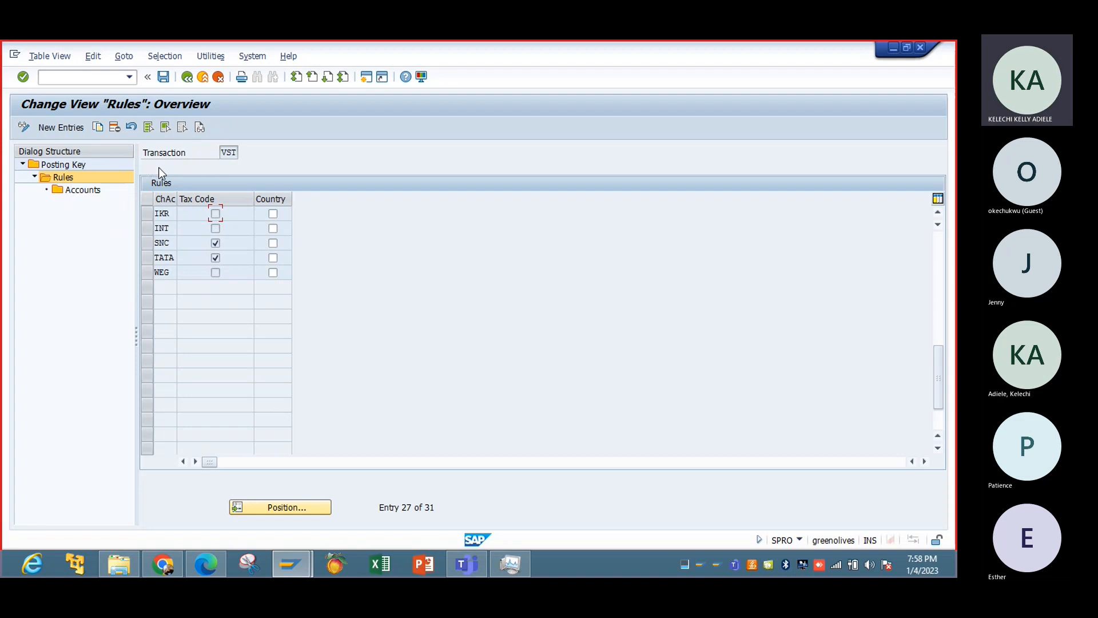
Try to add a new VST rule entry for chart of accounts IBTC.
{"action": "left_click", "coordinate": [73, 129]}
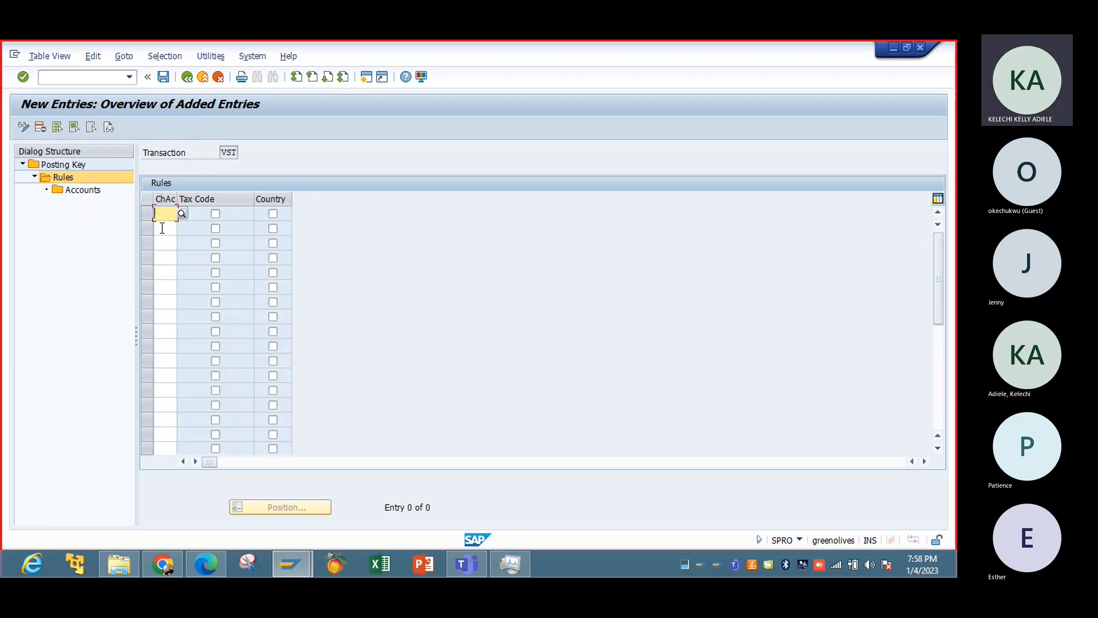
{"action": "type", "text": "IBTC"}
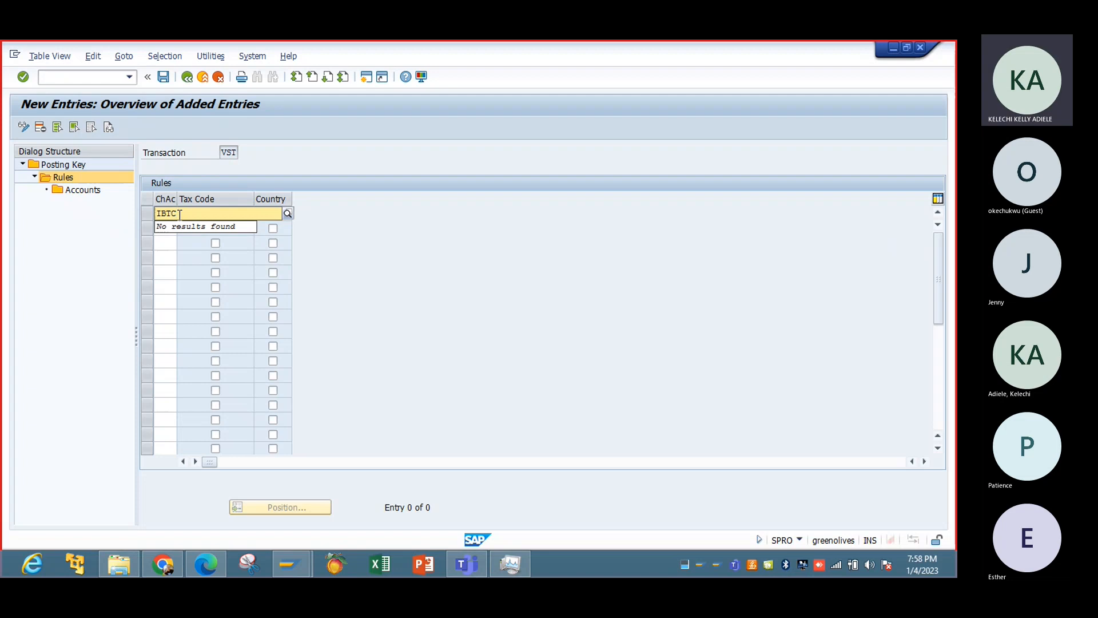
{"action": "key", "text": "BackSpace"}
{"action": "key", "text": "BackSpace"}
{"action": "key", "text": "BackSpace"}
{"action": "key", "text": "BackSpace"}
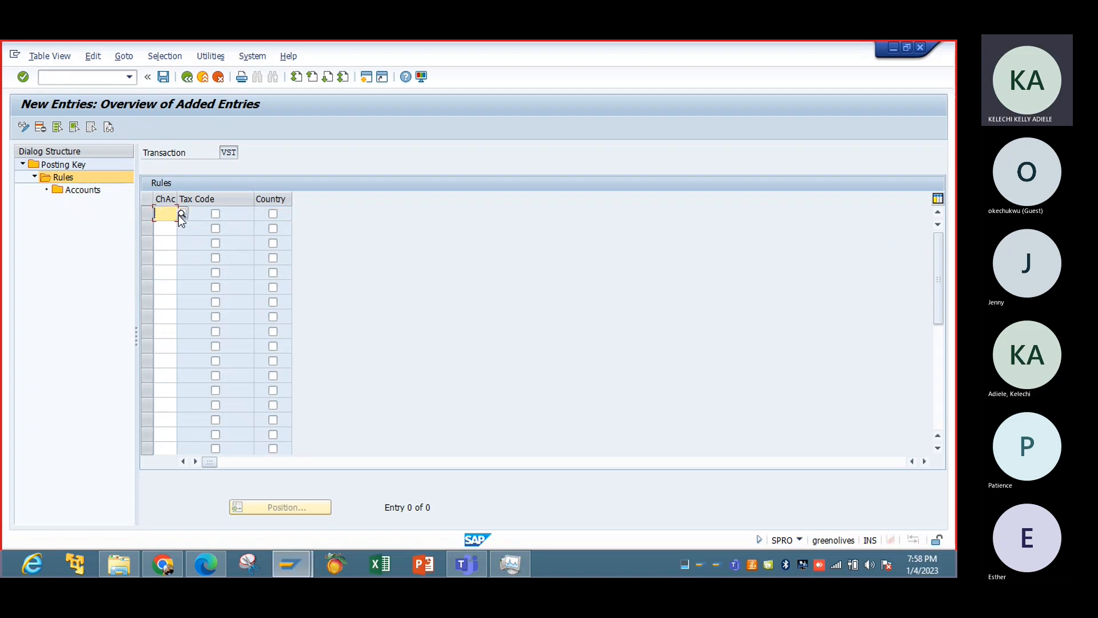
Look up the code of the IBTC chart of accounts in the value list and return to the rules overview.
{"action": "left_click", "coordinate": [179, 215]}
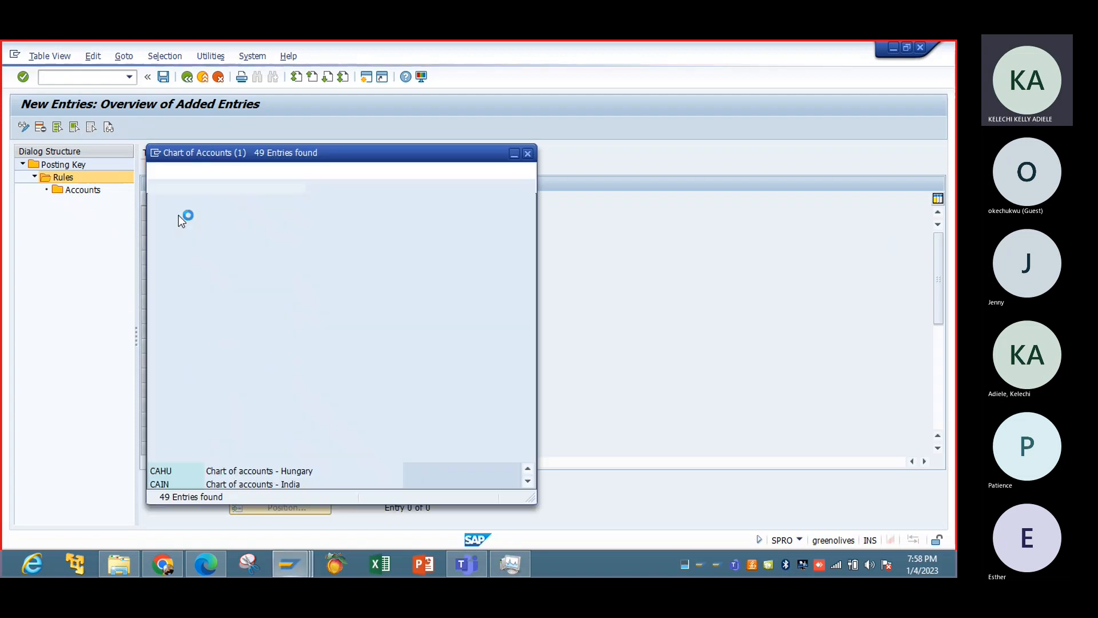
{"action": "left_click", "coordinate": [527, 444]}
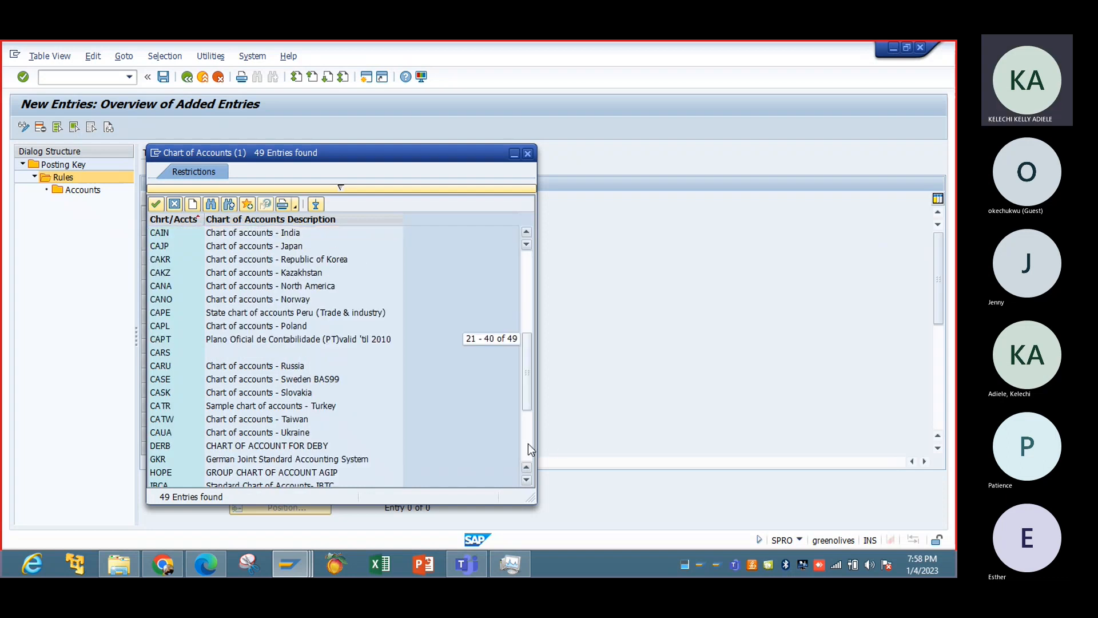
{"action": "left_click", "coordinate": [527, 443]}
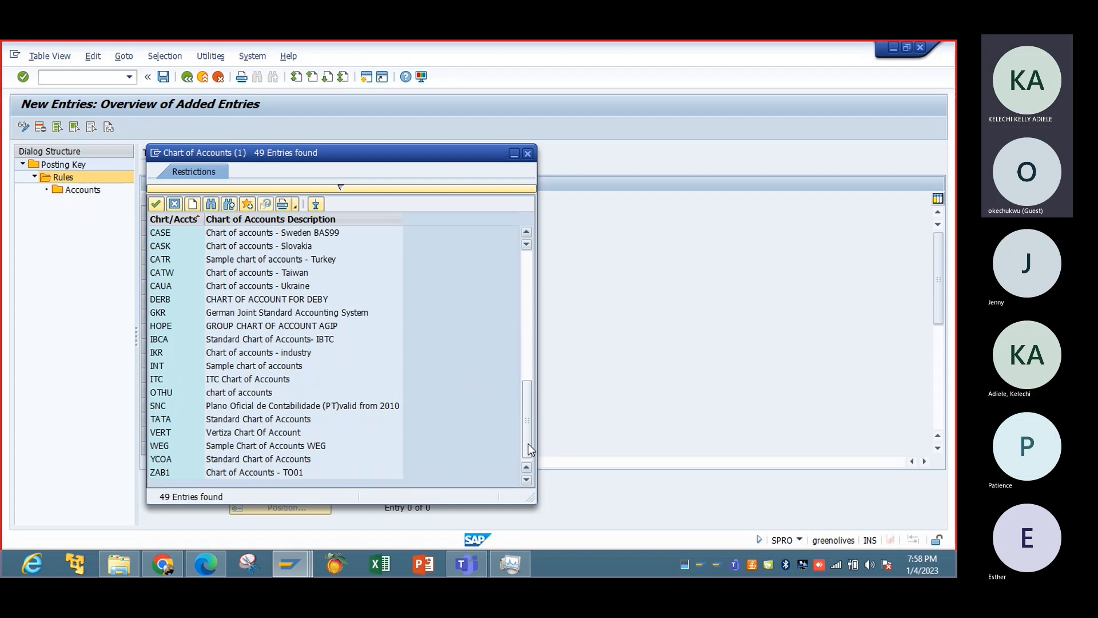
{"action": "left_click", "coordinate": [527, 154]}
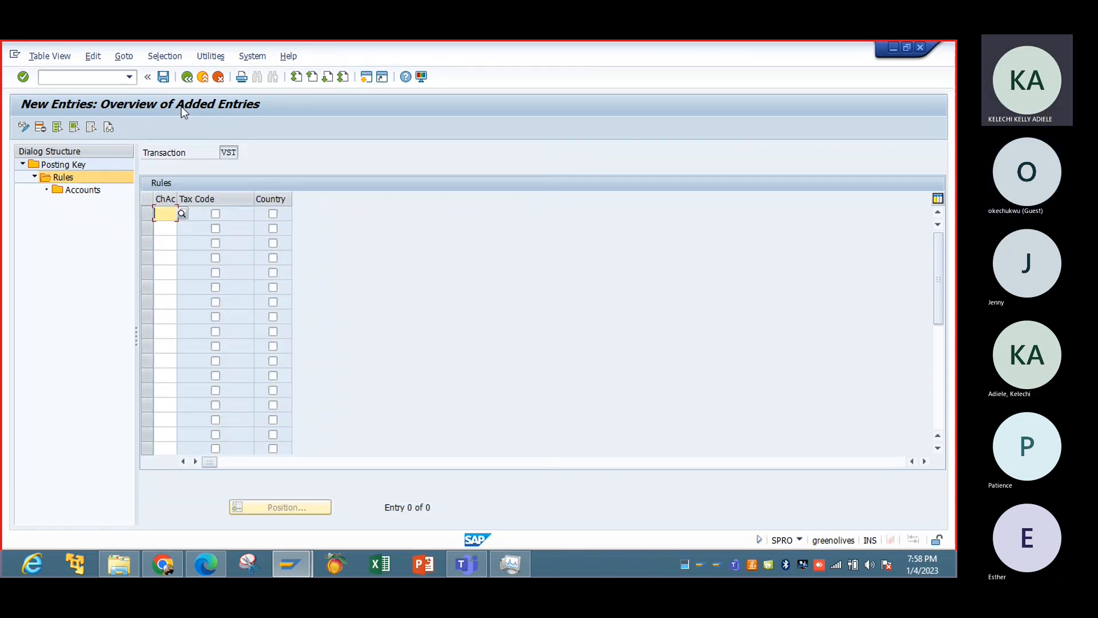
{"action": "left_click", "coordinate": [187, 76]}
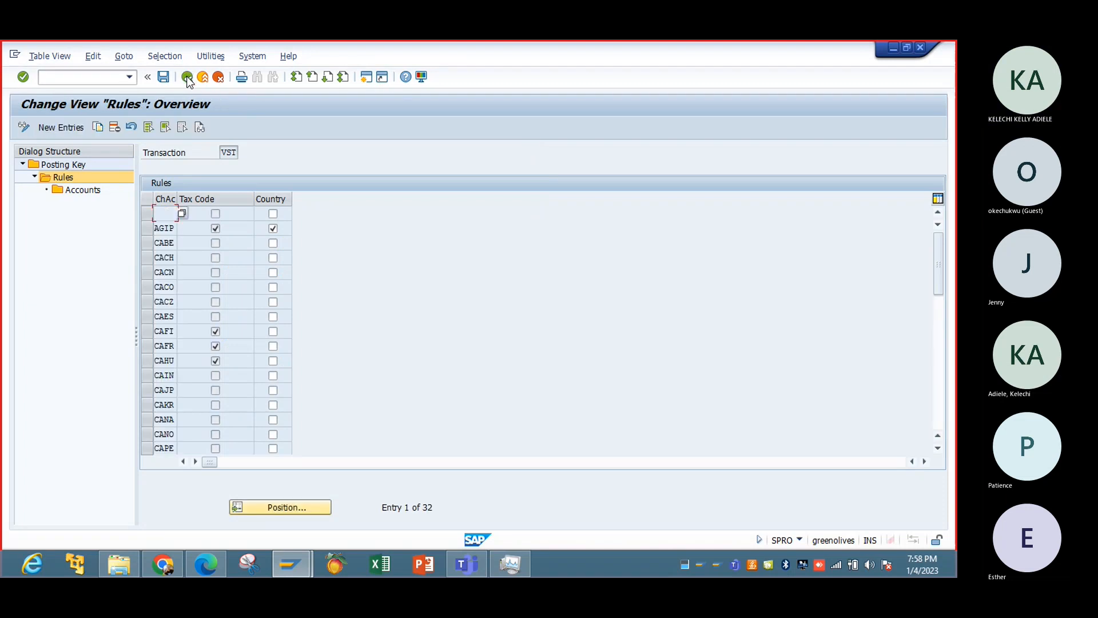
Search the VST rules for an existing entry of chart of accounts IBCA.
{"action": "left_click", "coordinate": [298, 506]}
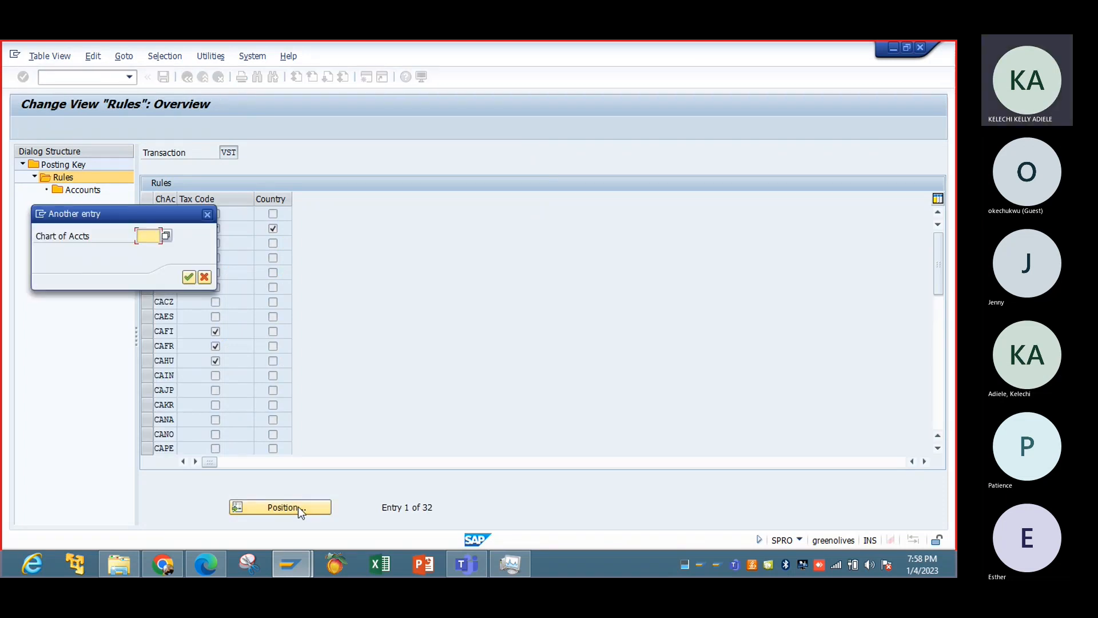
{"action": "type", "text": "IBCA"}
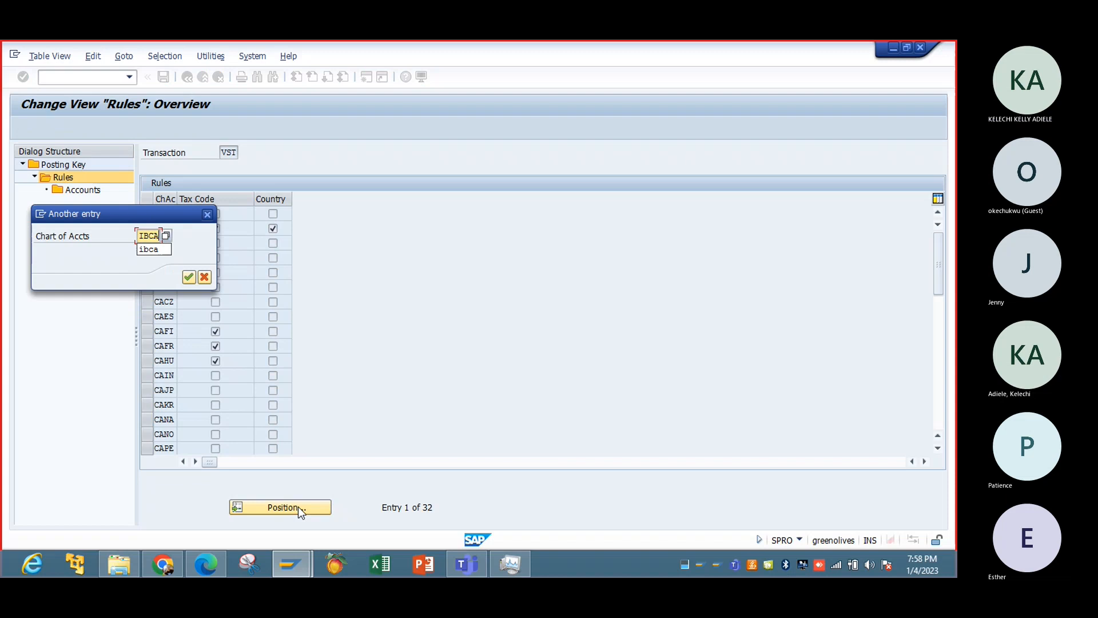
{"action": "key", "text": "Return"}
Add a new VST rule entry for chart of accounts IBCA with the tax code option enabled.
{"action": "left_click", "coordinate": [67, 125]}
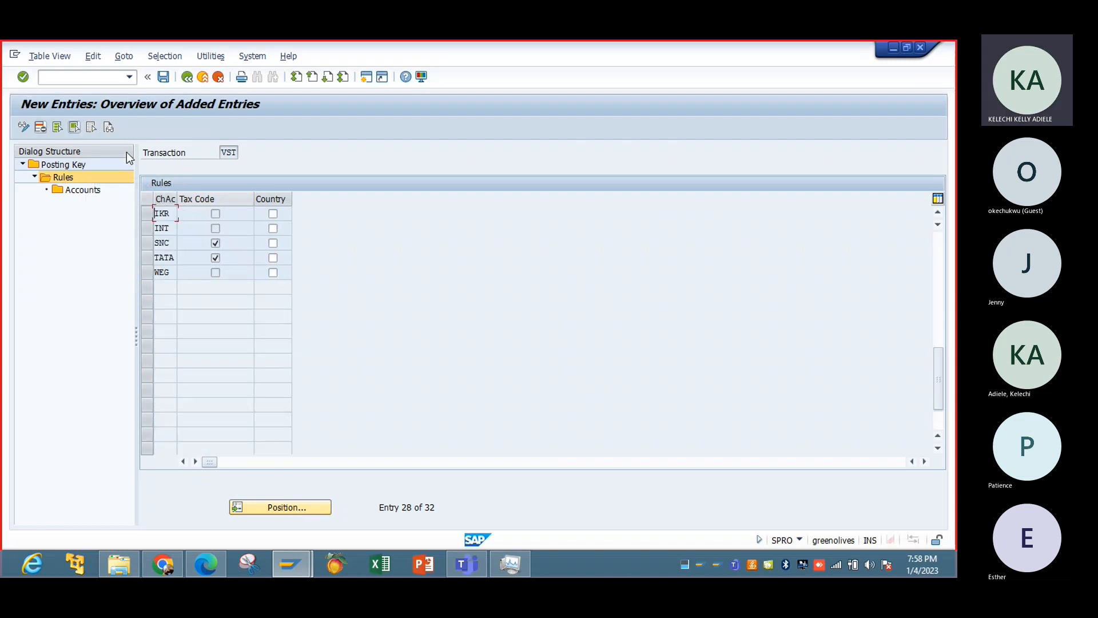
{"action": "type", "text": "IB"}
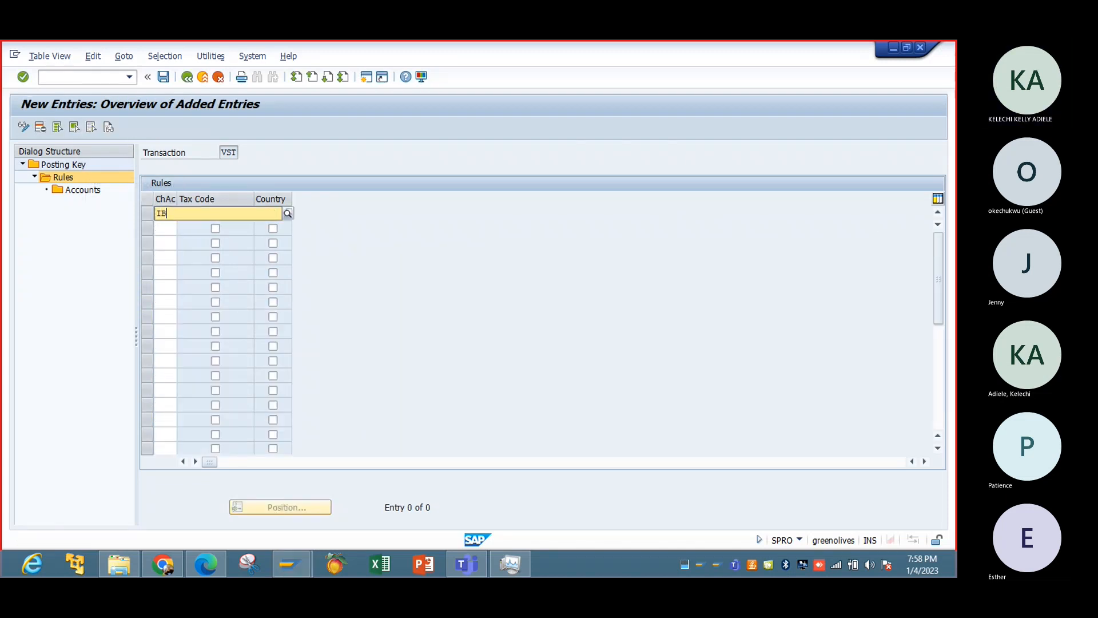
{"action": "type", "text": "CA"}
{"action": "key", "text": "Tab"}
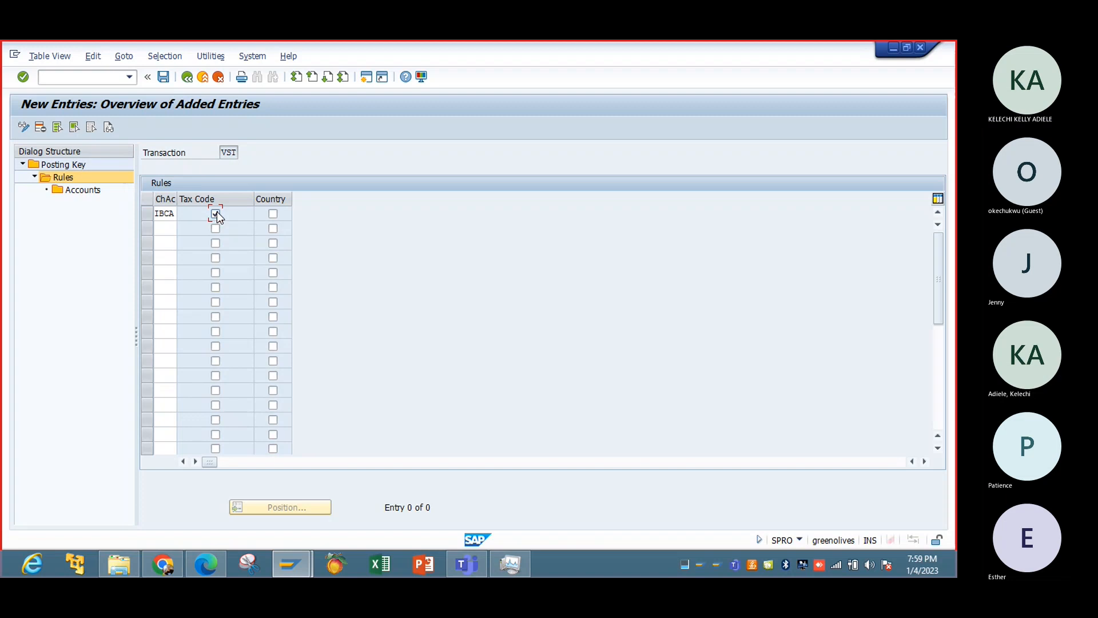
Add an account entry under the new IBCA rule, assigning tax code V0 to G/L account 1602 (Input Tax - 0%).
{"action": "left_click", "coordinate": [147, 215]}
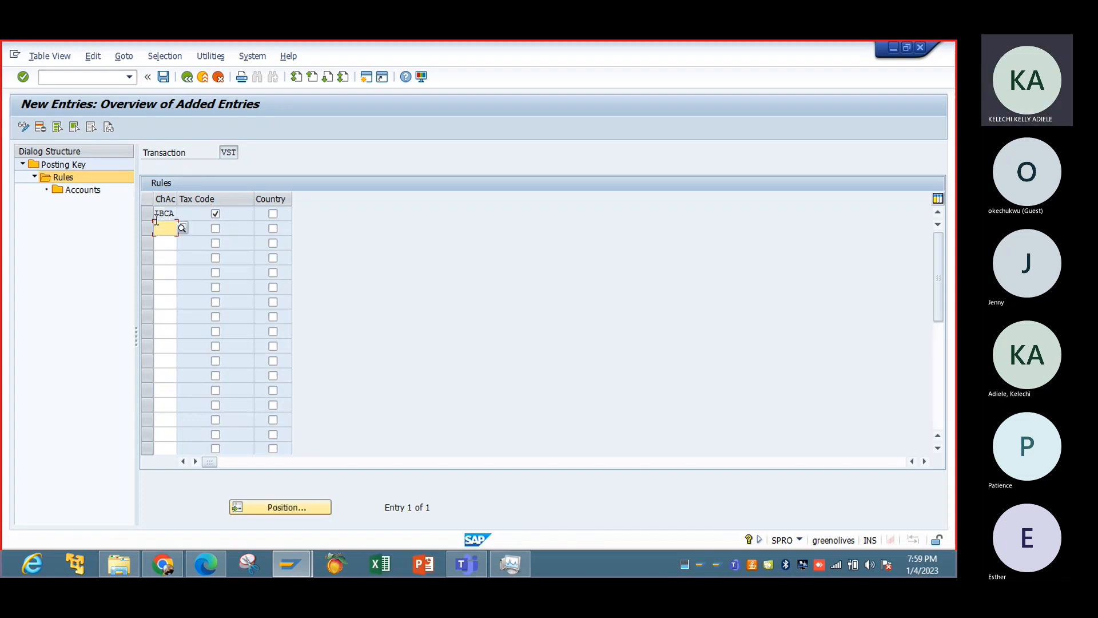
{"action": "double_click", "coordinate": [90, 192]}
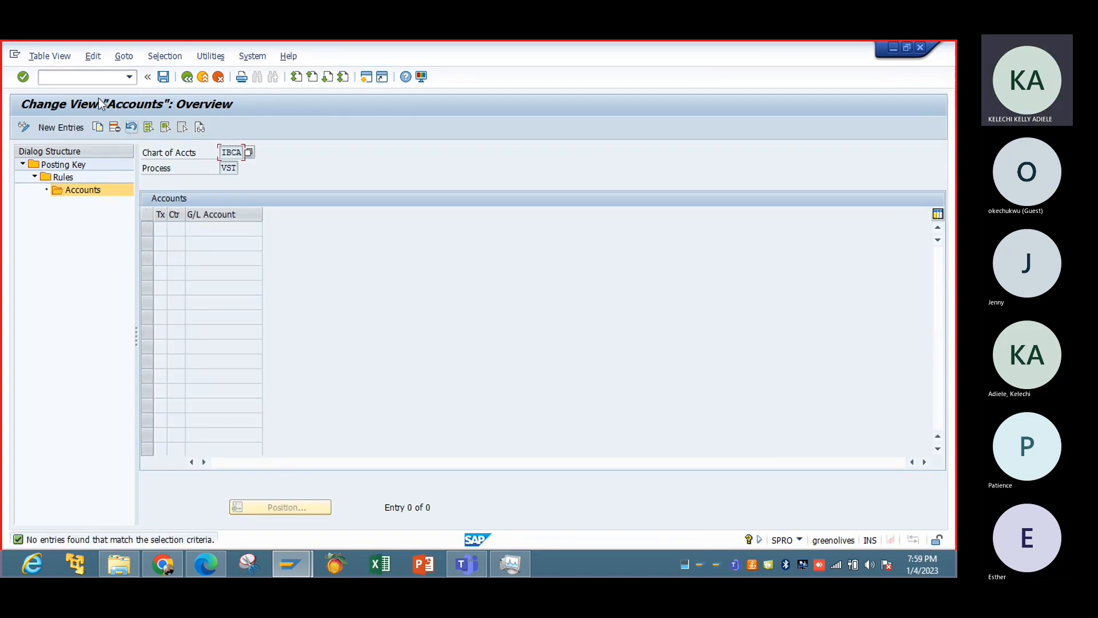
{"action": "left_click", "coordinate": [61, 126]}
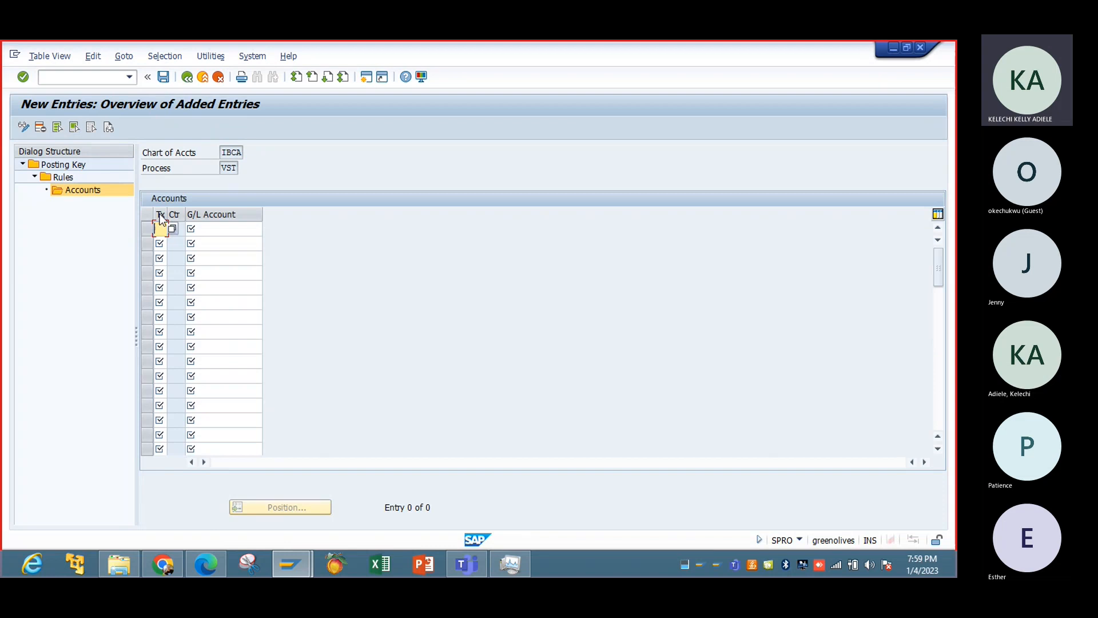
{"action": "left_click", "coordinate": [159, 229]}
{"action": "type", "text": "VS"}
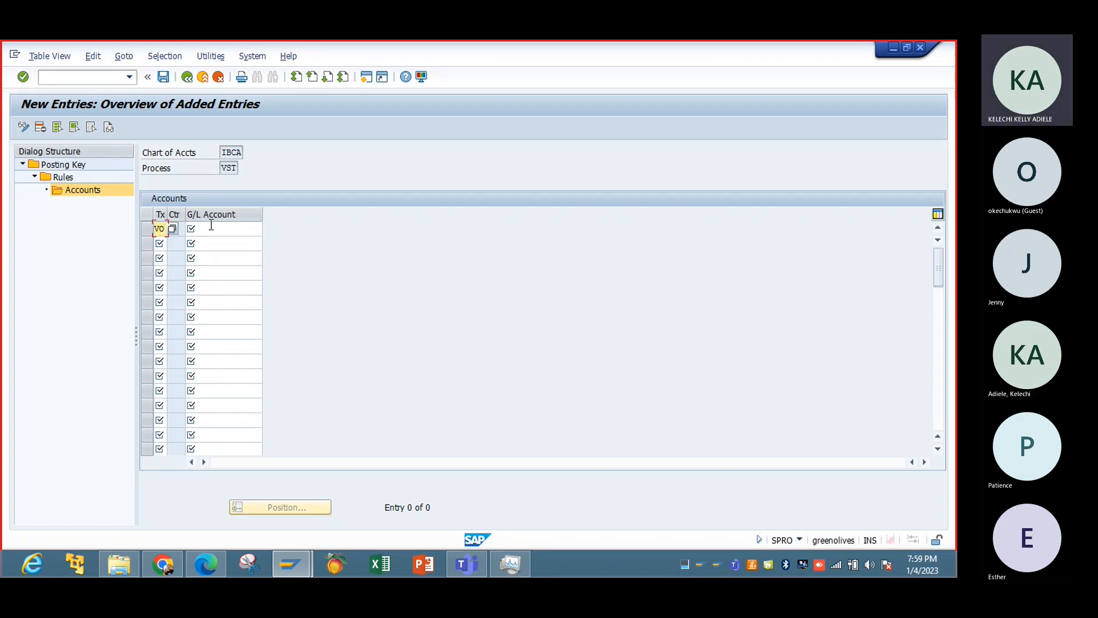
{"action": "left_click", "coordinate": [210, 228]}
{"action": "left_click", "coordinate": [266, 228]}
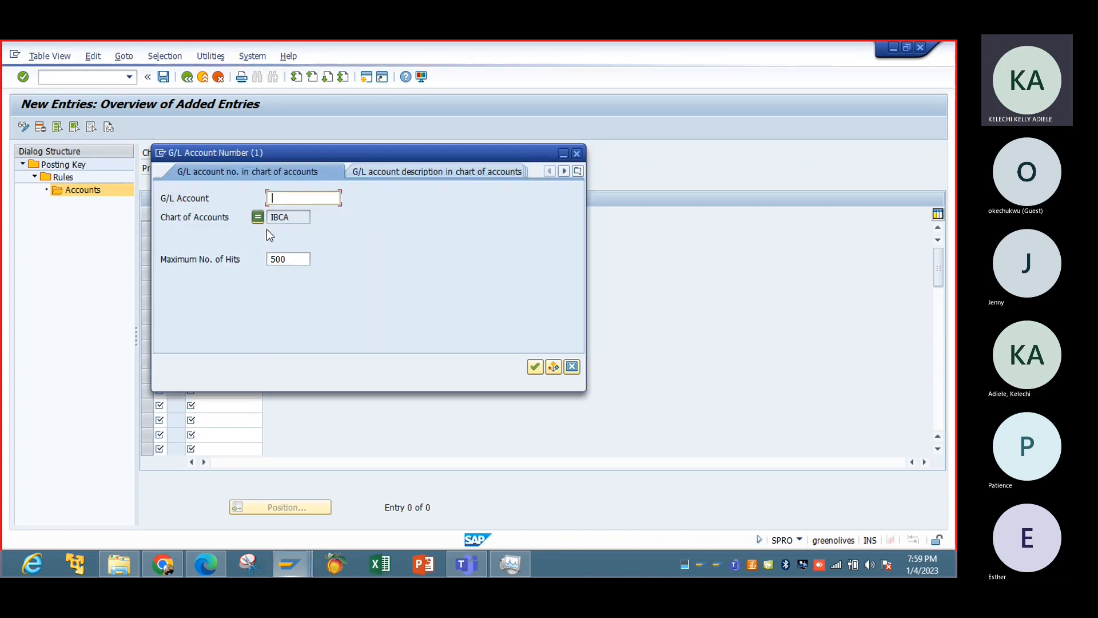
{"action": "left_click", "coordinate": [532, 369]}
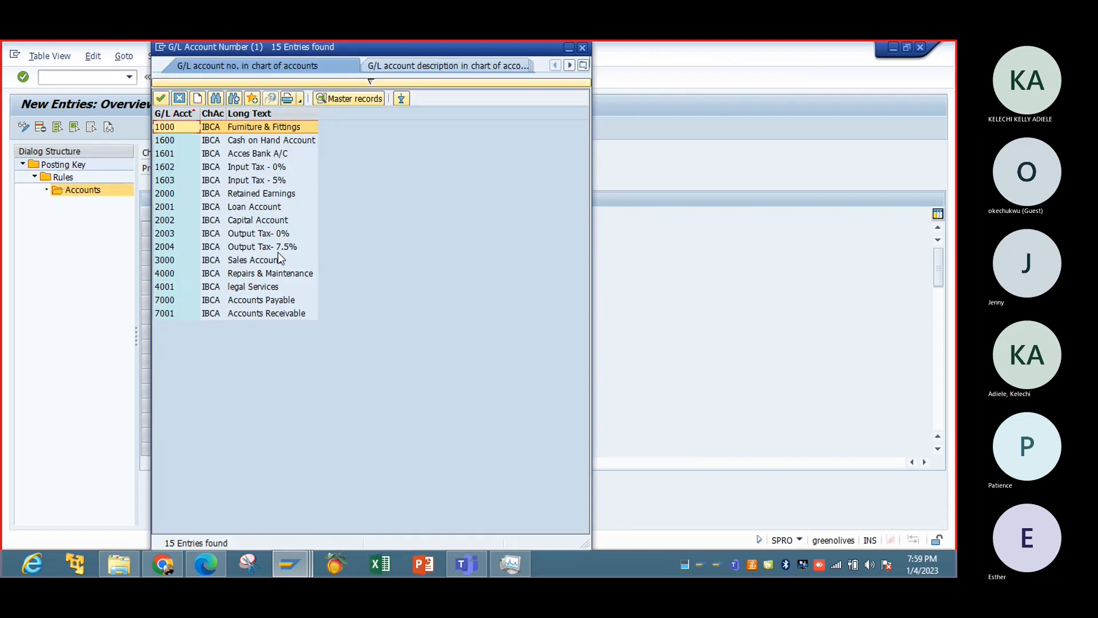
{"action": "left_click", "coordinate": [251, 167]}
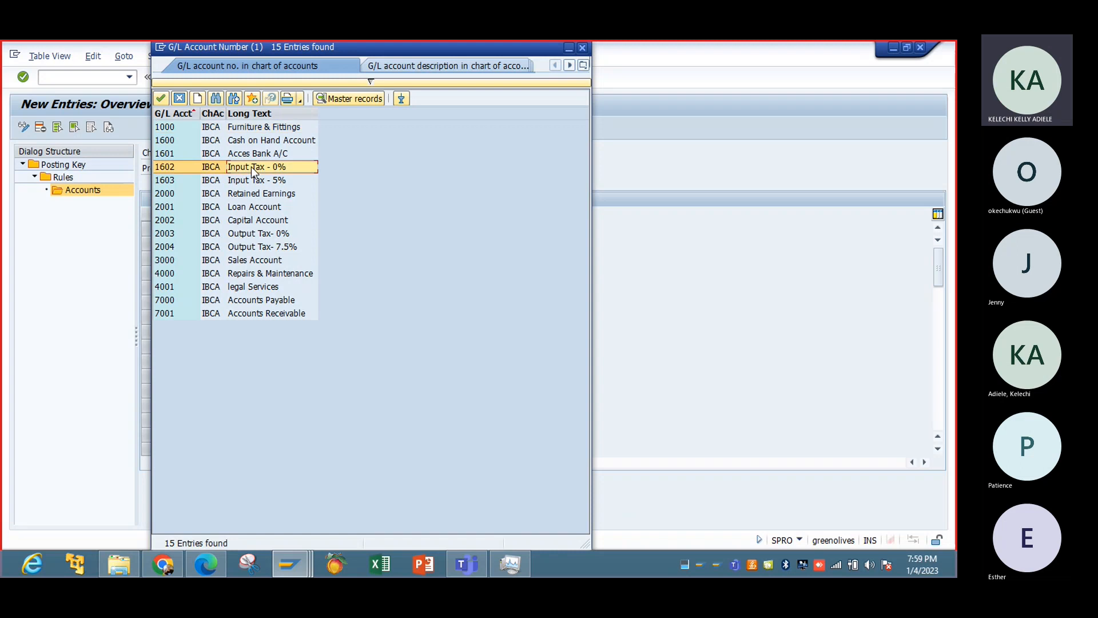
{"action": "double_click", "coordinate": [252, 167]}
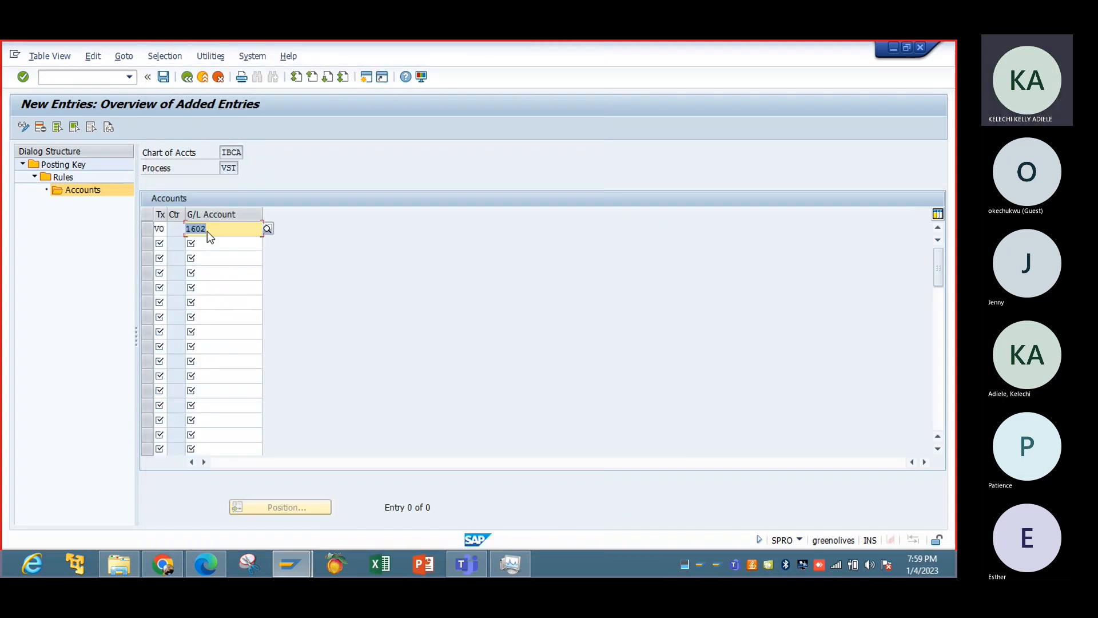
Look through the value list of tax on sales/purchases codes and close it without choosing an entry.
{"action": "left_click", "coordinate": [160, 245]}
{"action": "right_click", "coordinate": [160, 247]}
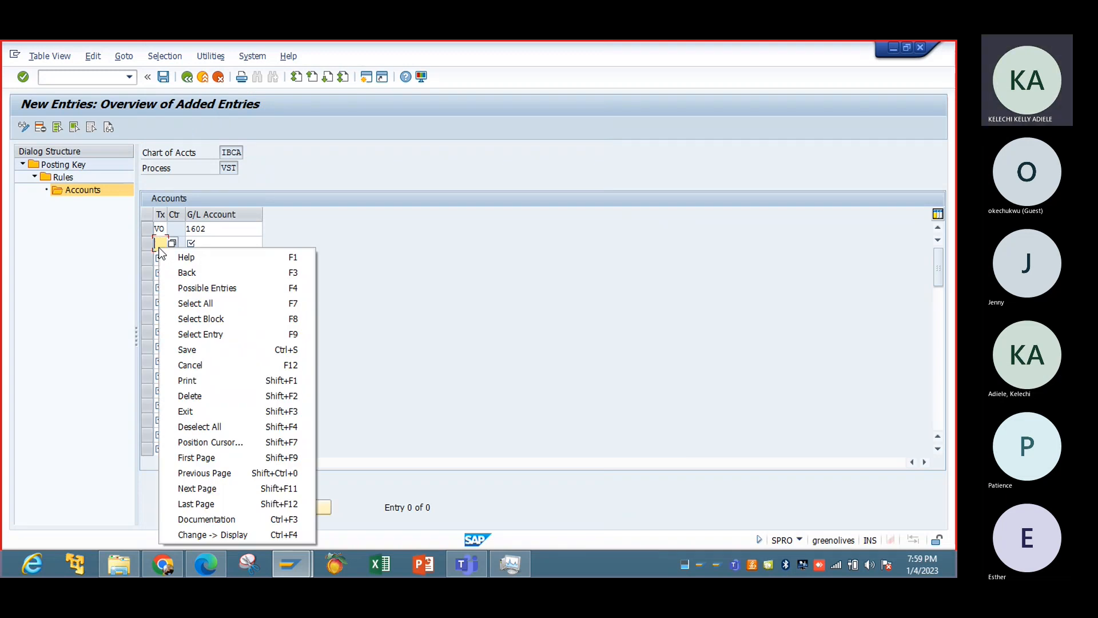
{"action": "left_click", "coordinate": [161, 241]}
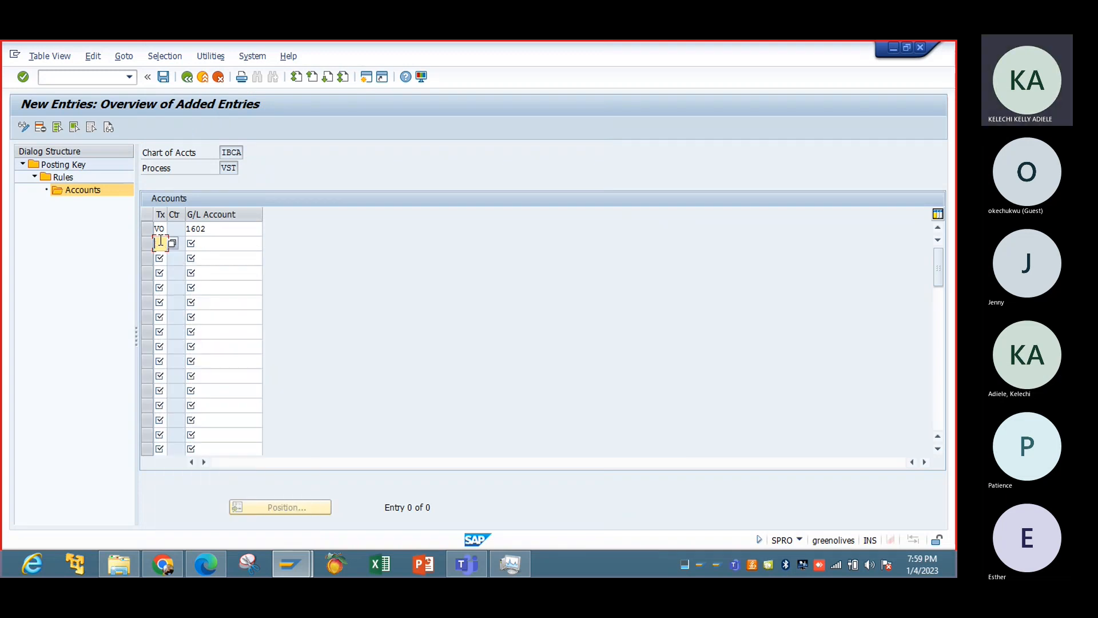
{"action": "left_click", "coordinate": [172, 243]}
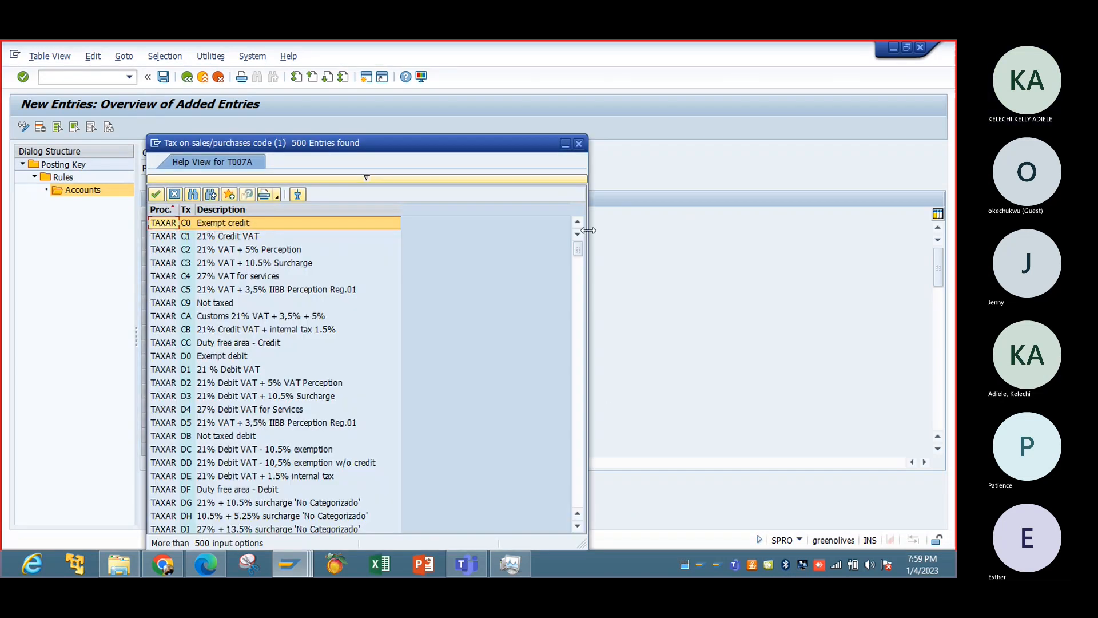
{"action": "left_click", "coordinate": [584, 145]}
{"action": "left_click", "coordinate": [171, 243]}
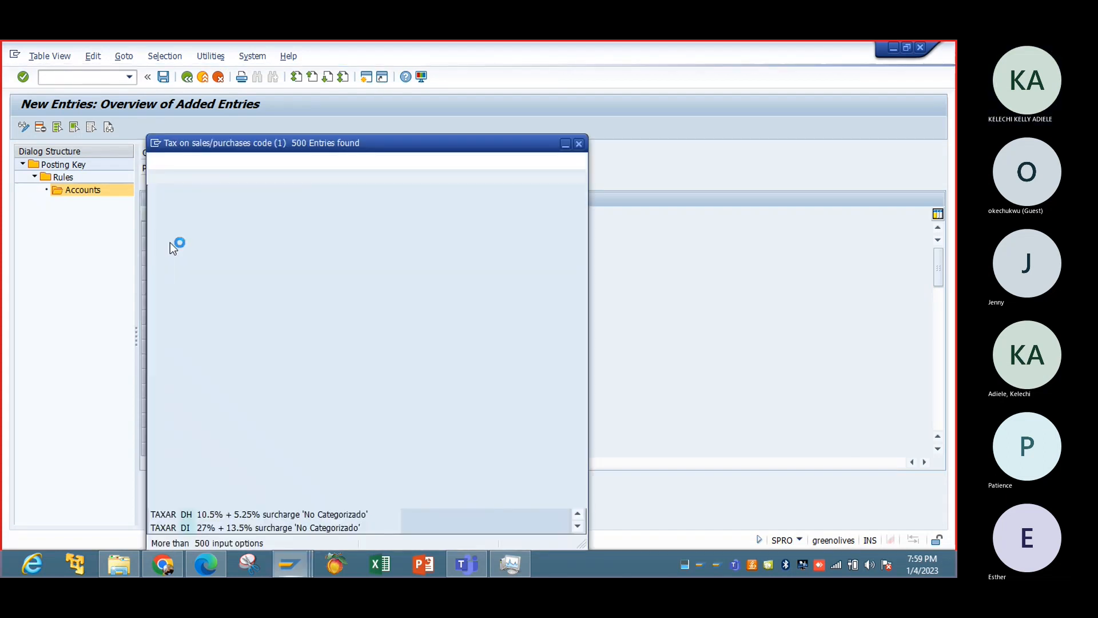
{"action": "left_click_drag", "start_coordinate": [577, 294], "coordinate": [575, 384]}
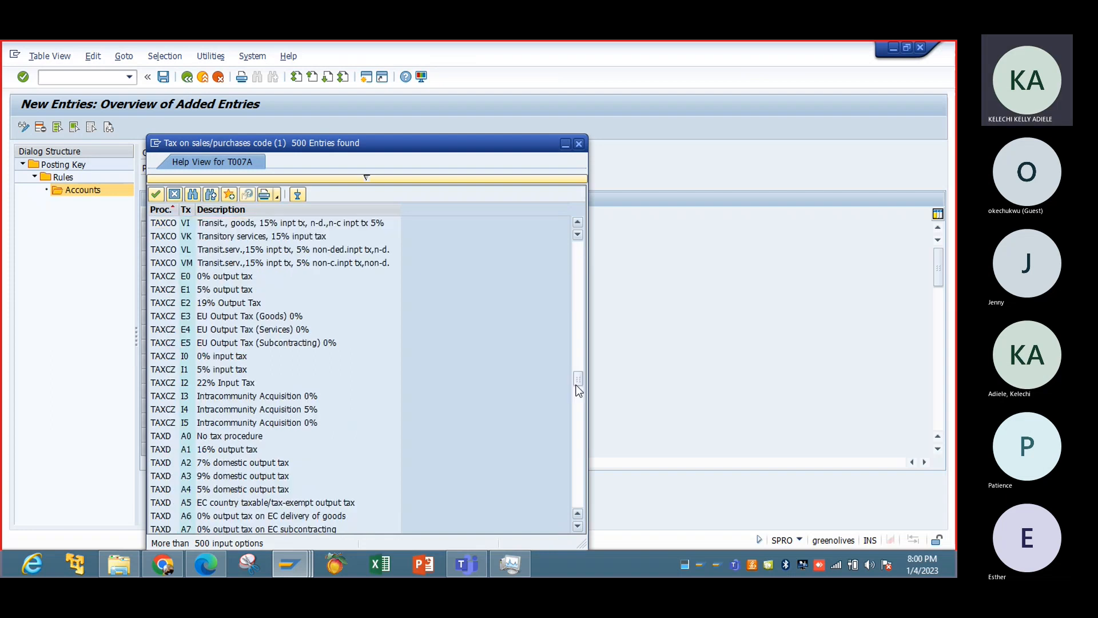
{"action": "left_click", "coordinate": [578, 488]}
{"action": "left_click", "coordinate": [577, 489]}
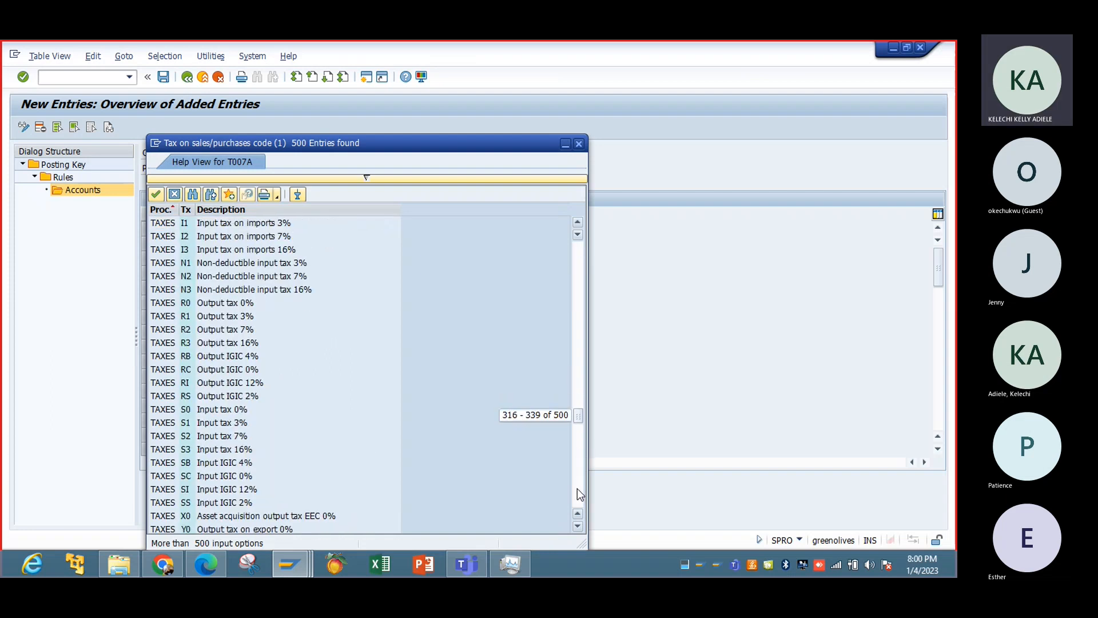
{"action": "left_click", "coordinate": [577, 488]}
{"action": "left_click", "coordinate": [578, 488]}
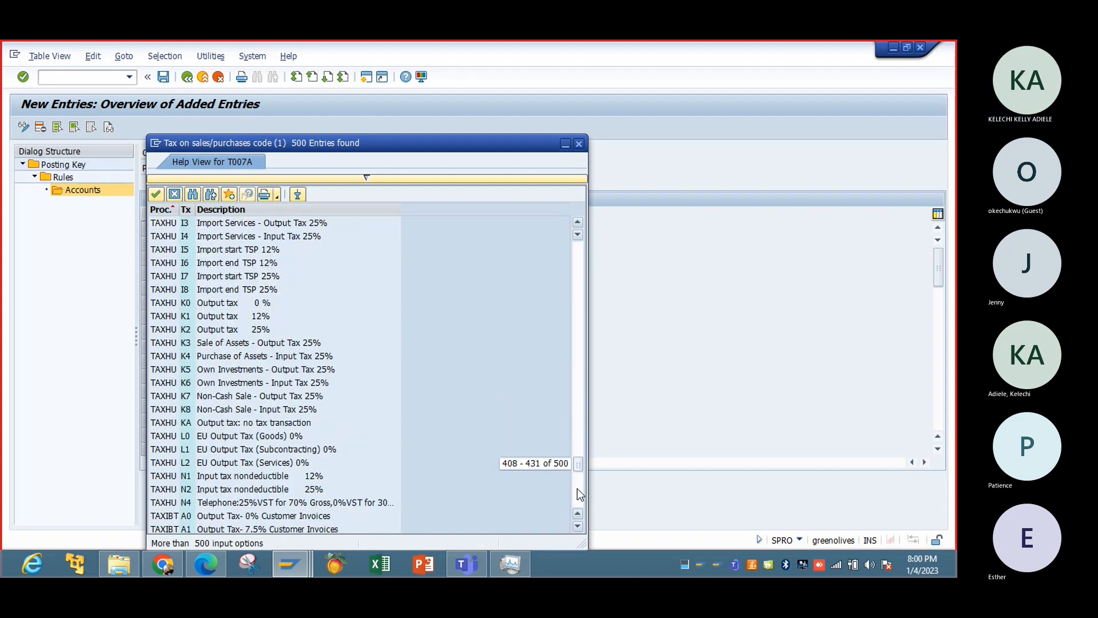
{"action": "left_click", "coordinate": [578, 143]}
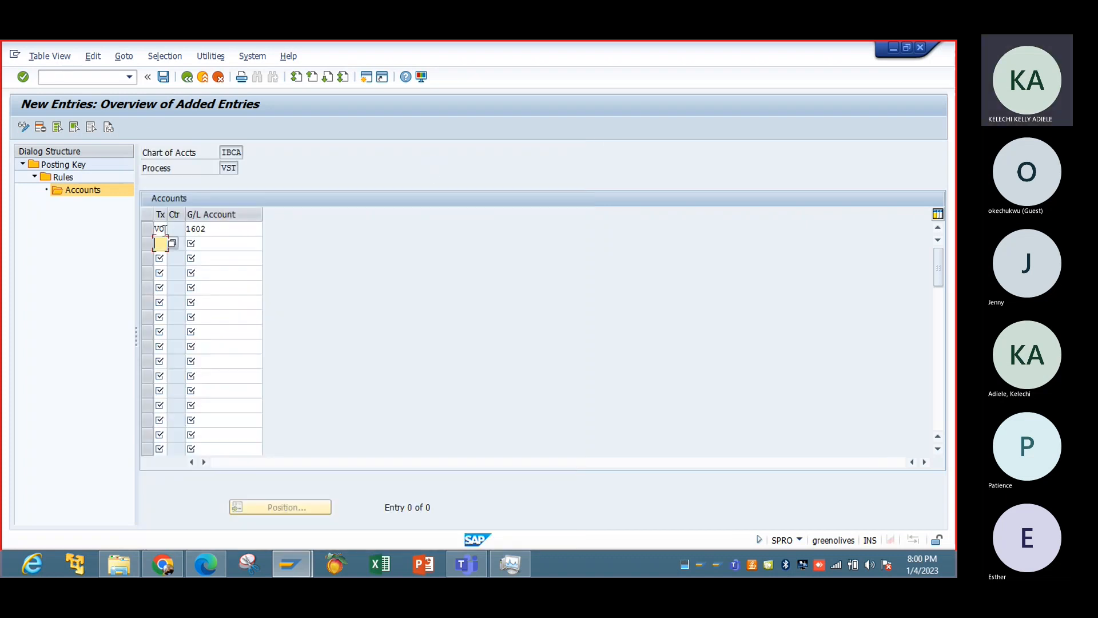
{"action": "left_click", "coordinate": [162, 230]}
{"action": "left_click", "coordinate": [170, 231]}
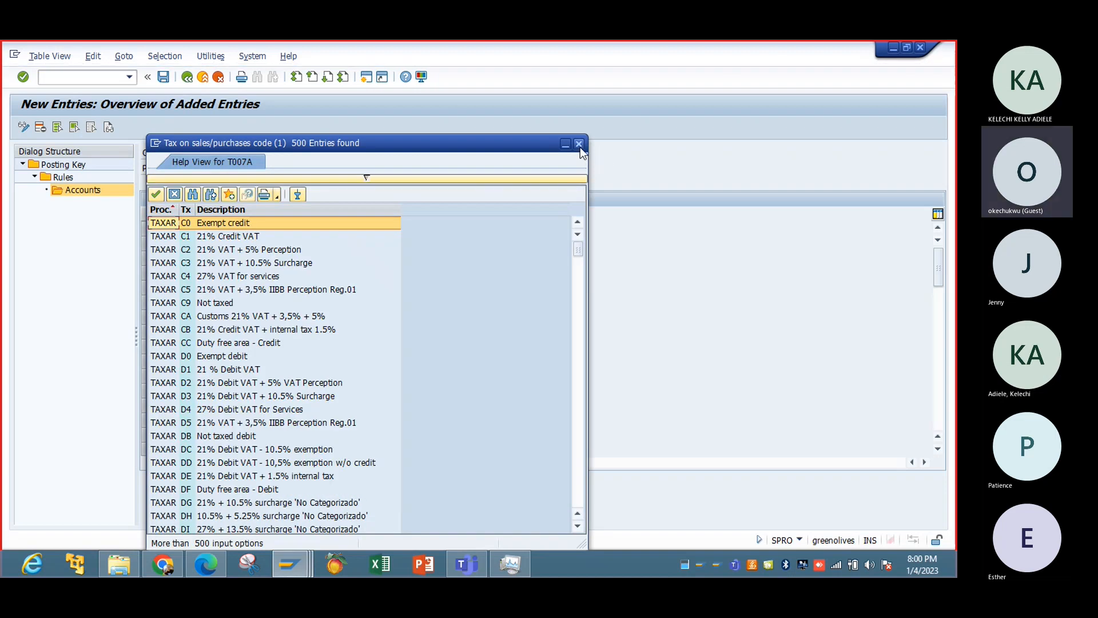
{"action": "left_click", "coordinate": [580, 147]}
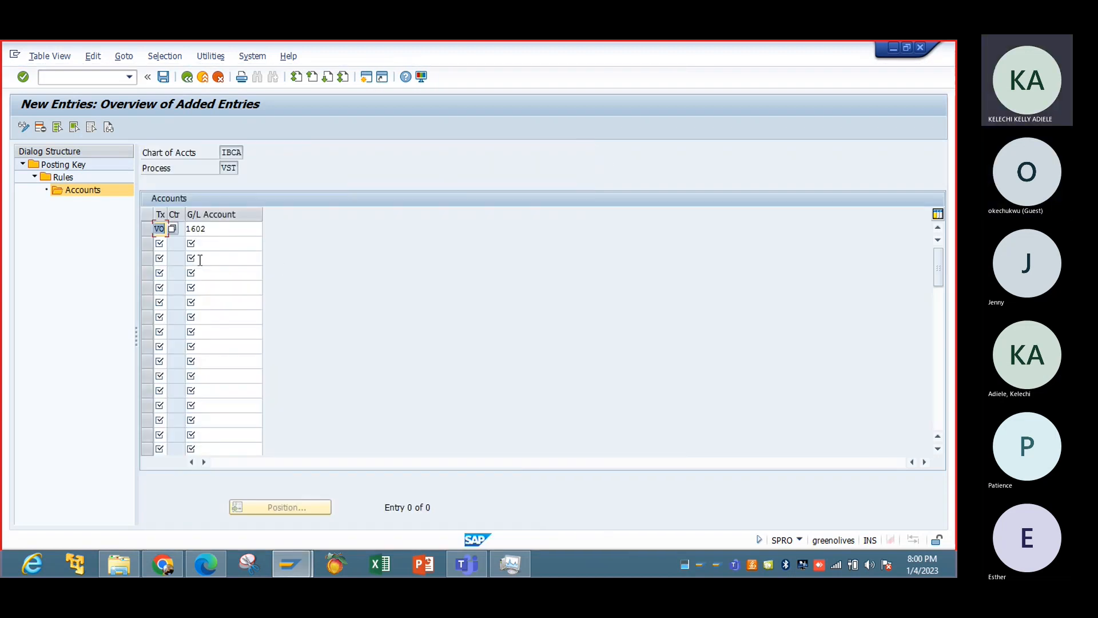
Add a second account entry for IBCA, assigning tax code V1 to G/L account 1603.
{"action": "left_click", "coordinate": [161, 244]}
{"action": "type", "text": "V1"}
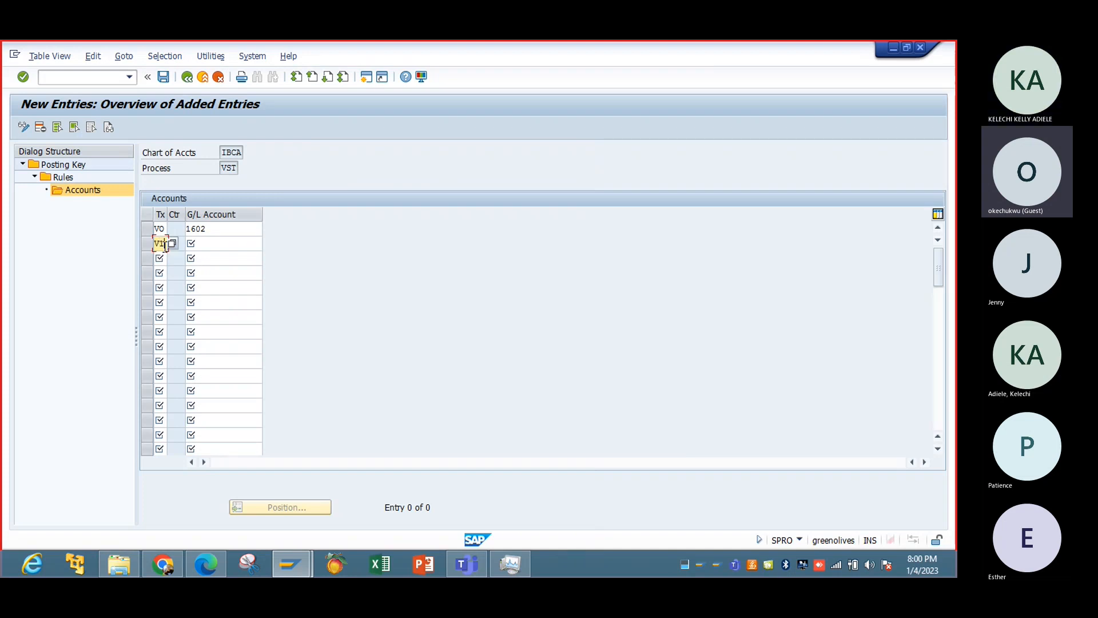
{"action": "key", "text": "Tab"}
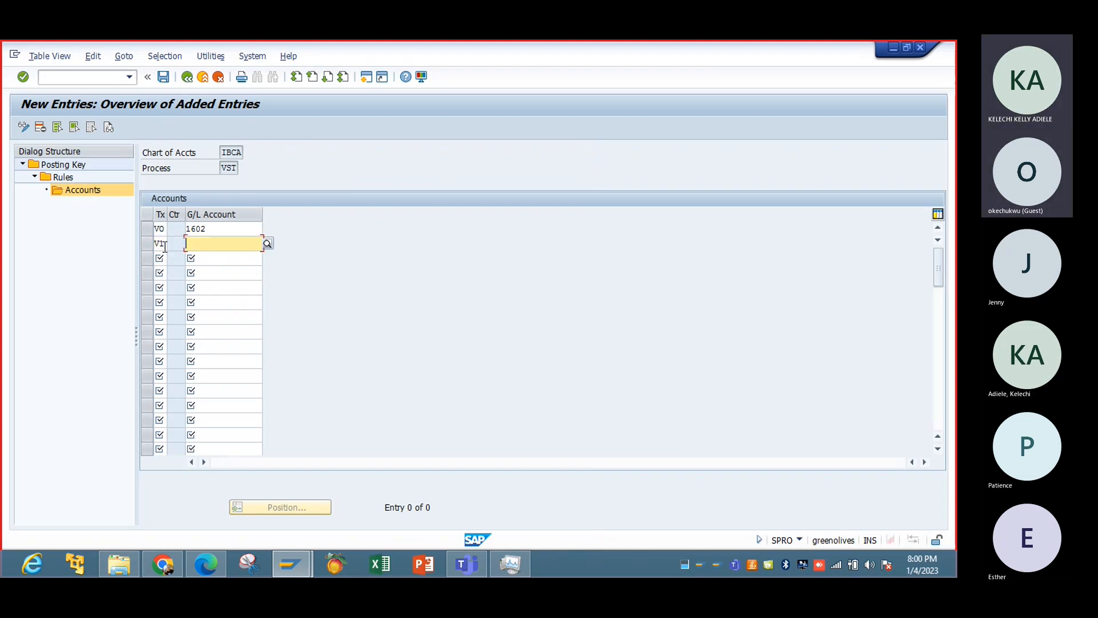
{"action": "type", "text": "16"}
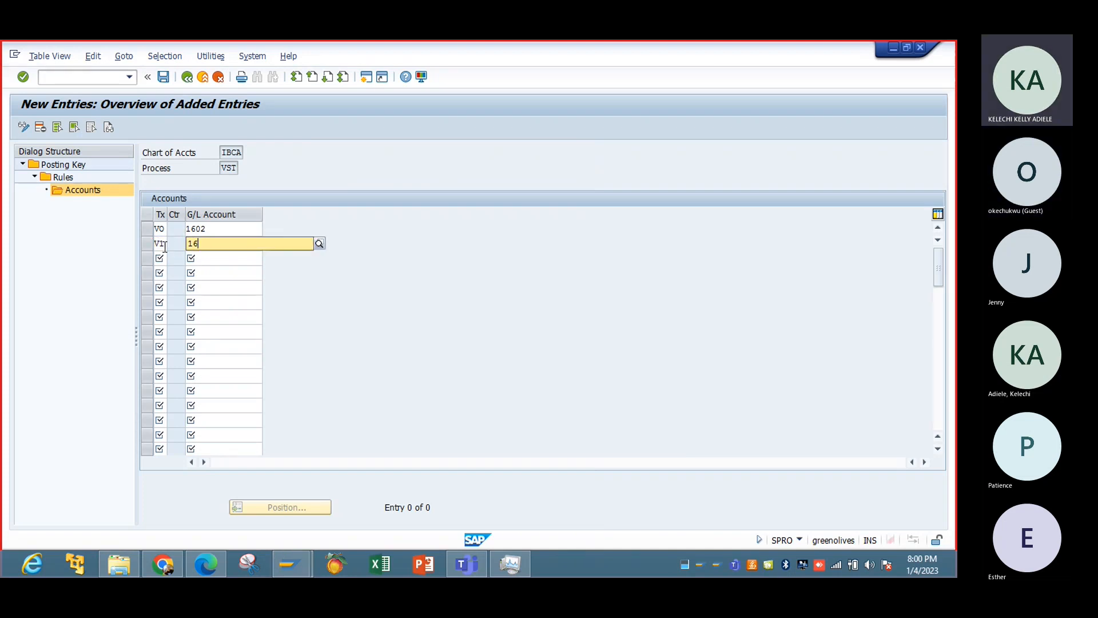
{"action": "type", "text": "03"}
{"action": "left_click", "coordinate": [201, 271]}
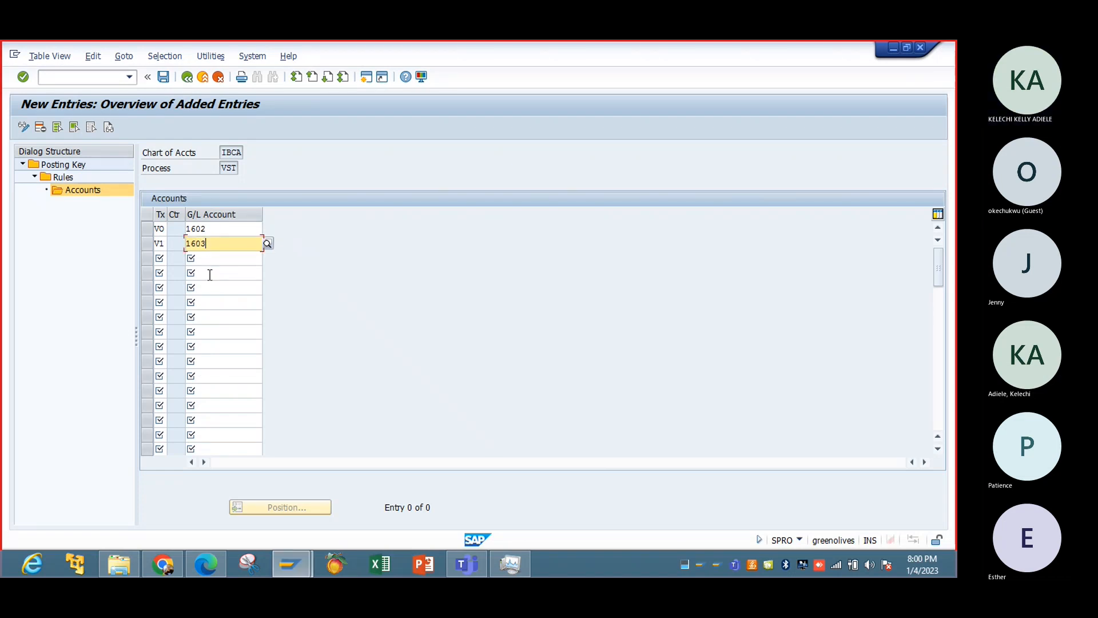
Save the IBCA tax account assignments to the Tax Configuration customizing request G03K900860.
{"action": "key", "text": "Return"}
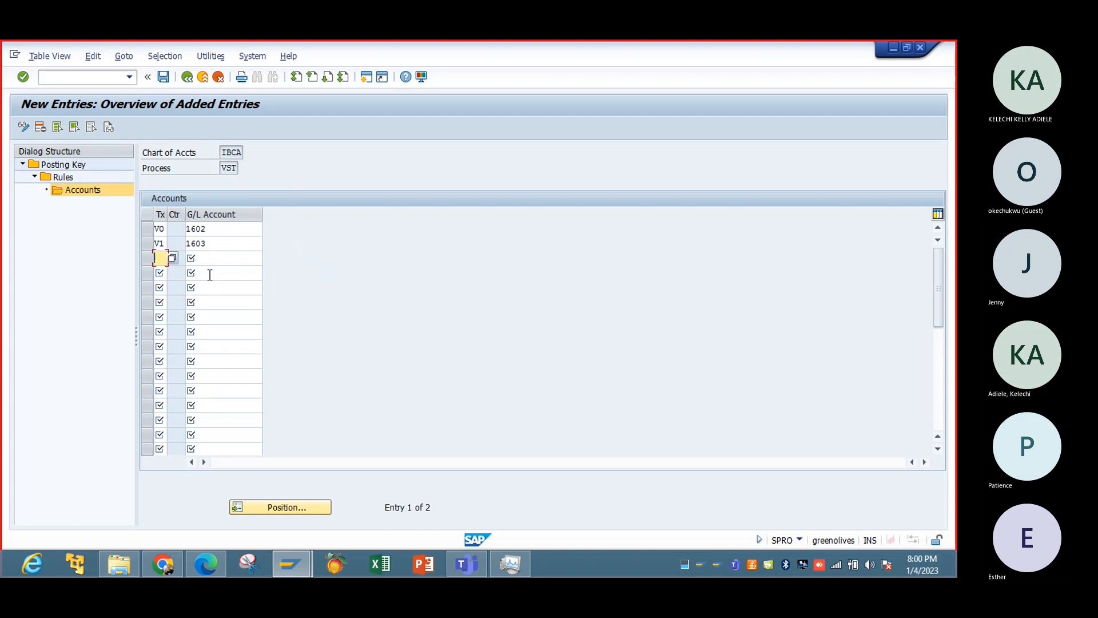
{"action": "left_click", "coordinate": [163, 77]}
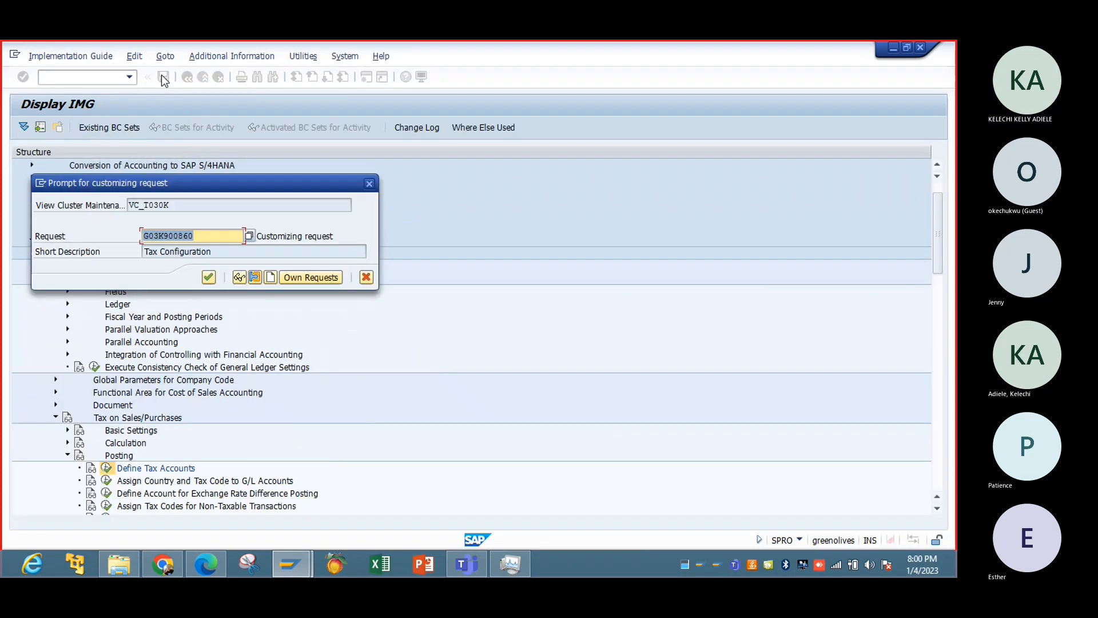
{"action": "left_click", "coordinate": [209, 277]}
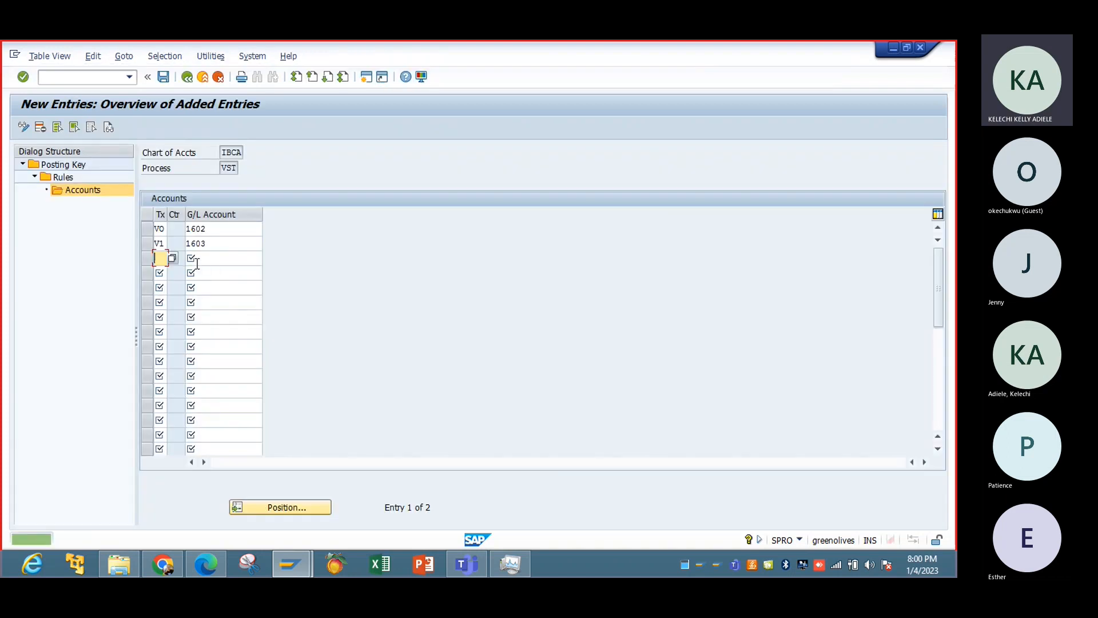
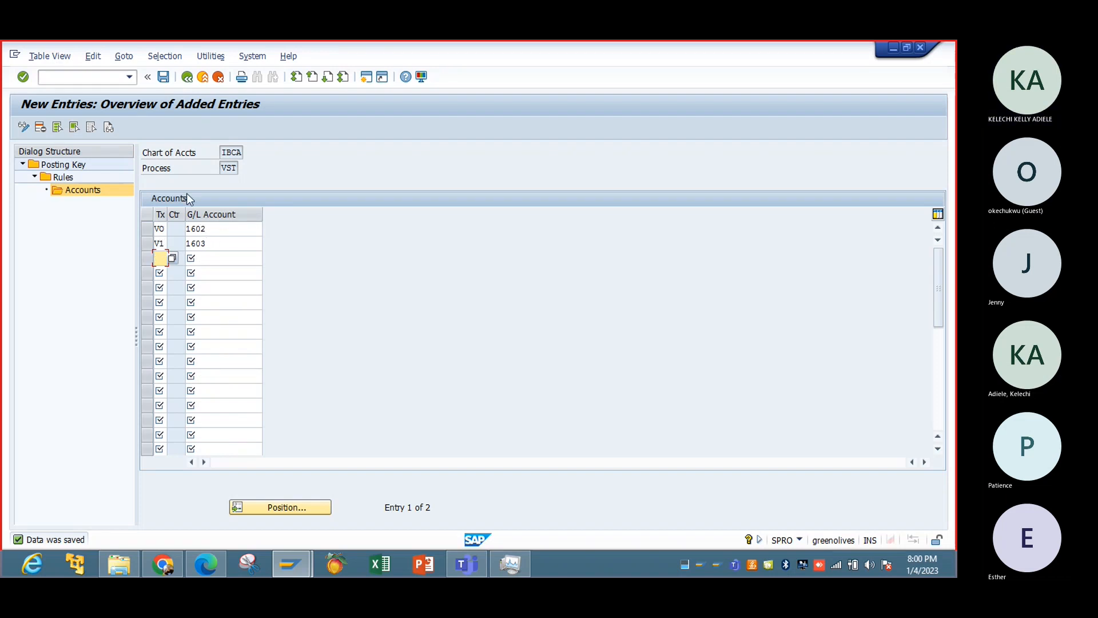
Save the VST account assignments once more and return to the VST rules overview.
{"action": "left_click", "coordinate": [163, 76]}
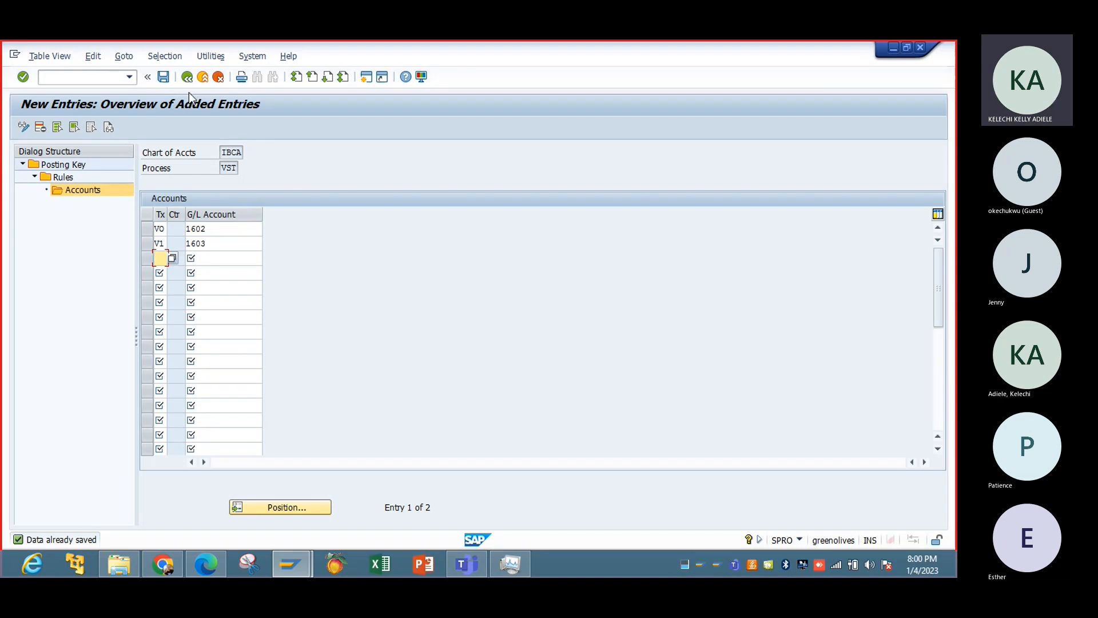
{"action": "left_click", "coordinate": [187, 77]}
{"action": "left_click", "coordinate": [187, 77]}
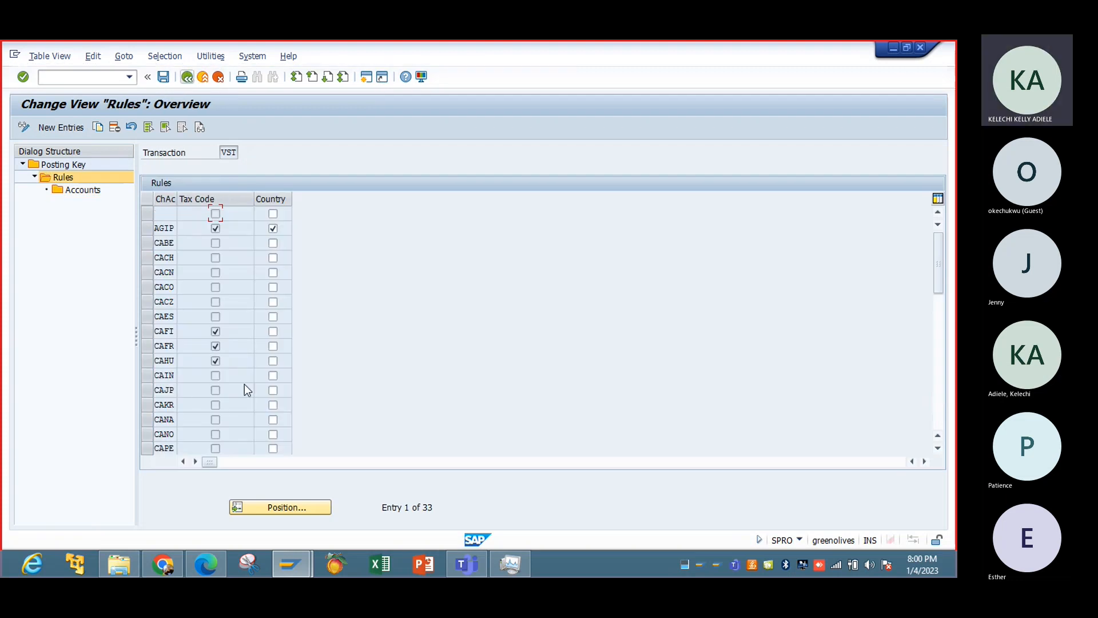
{"action": "left_click", "coordinate": [269, 507]}
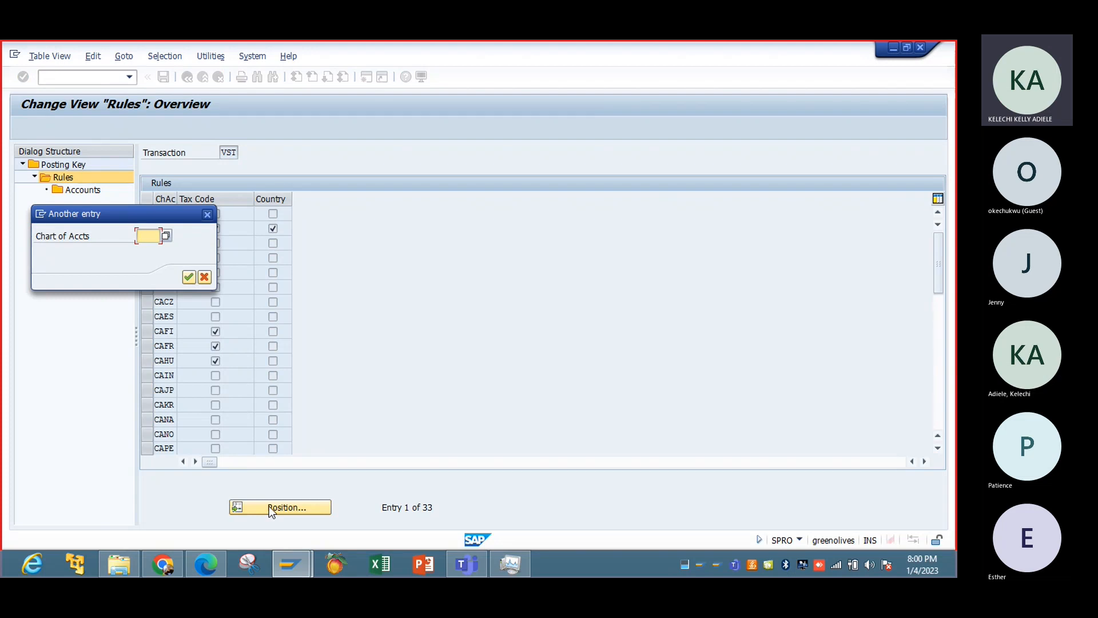
{"action": "type", "text": "M"}
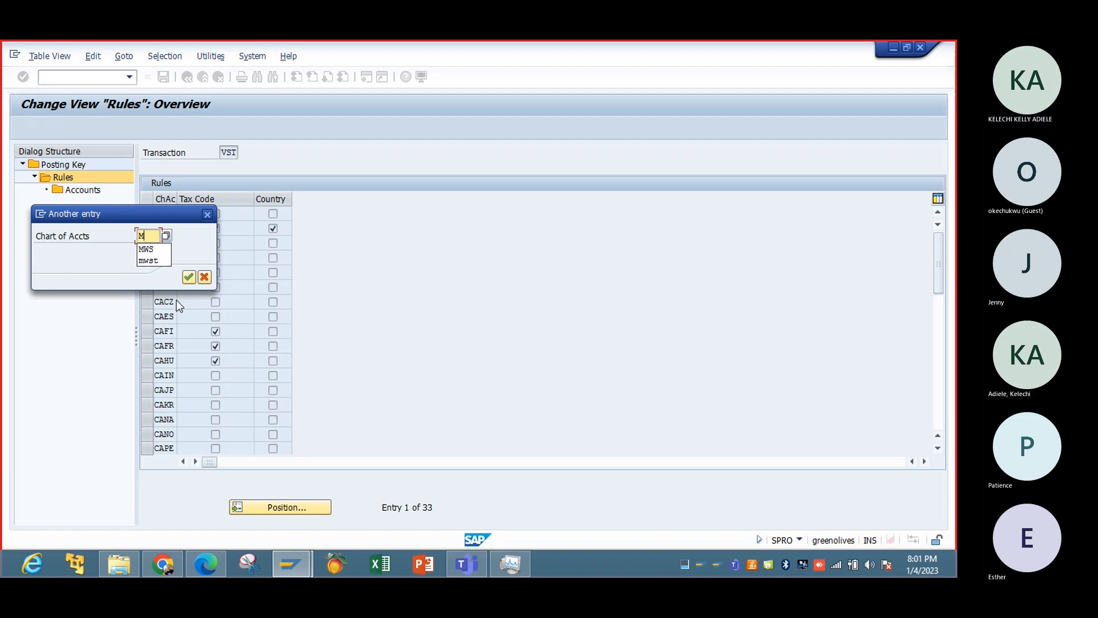
{"action": "type", "text": "WA"}
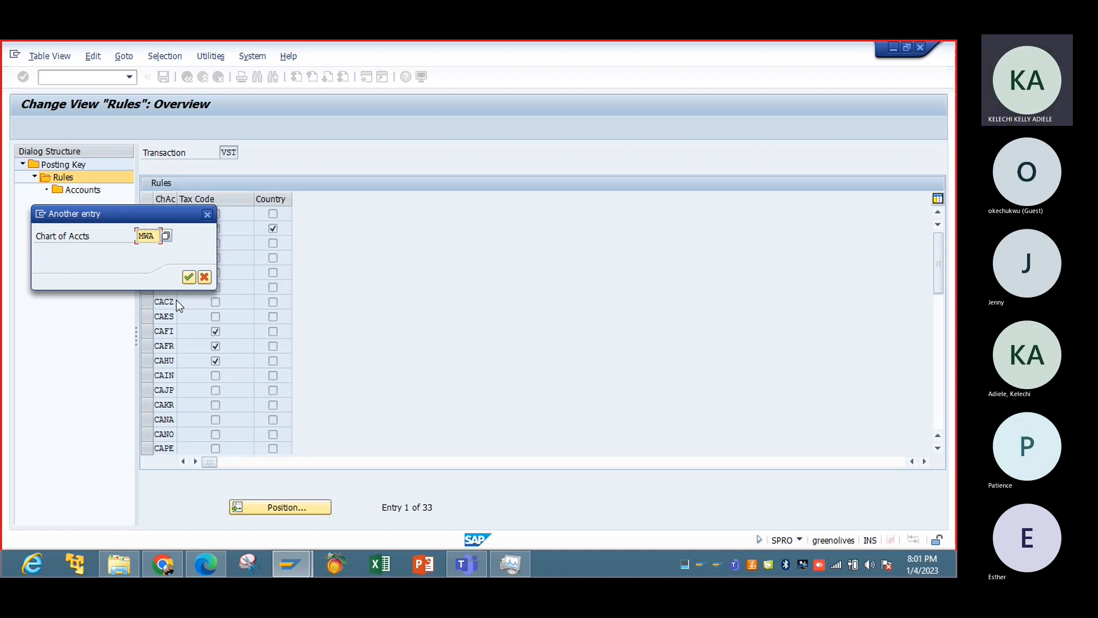
{"action": "key", "text": "Return"}
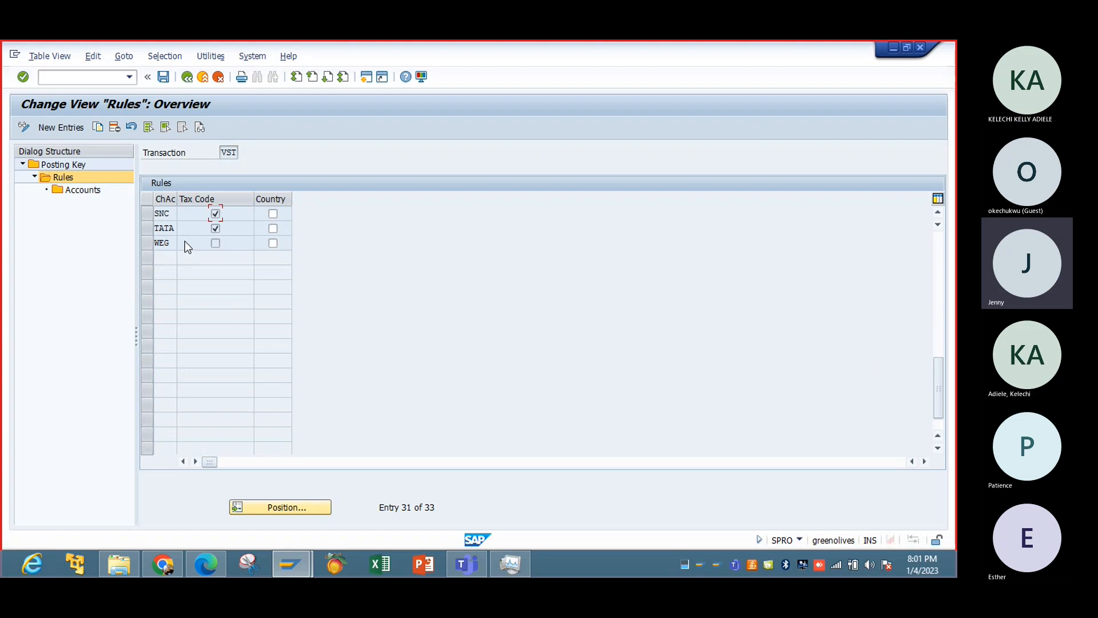
Return to the posting keys, locate transaction MWS (Output tax) and open its rules.
{"action": "left_click", "coordinate": [186, 77]}
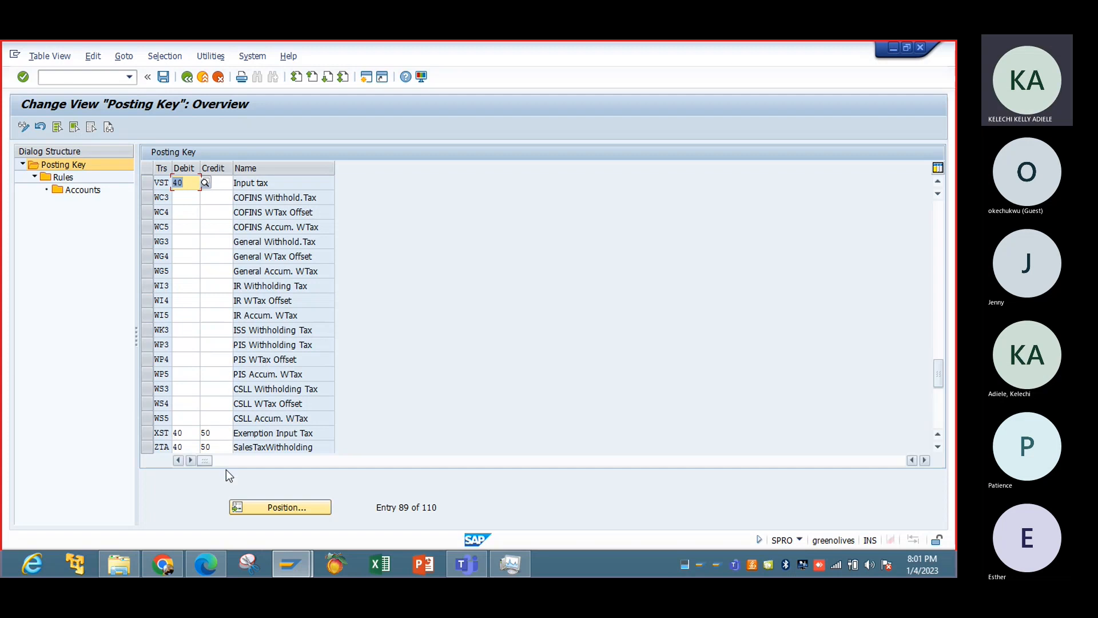
{"action": "left_click", "coordinate": [270, 506]}
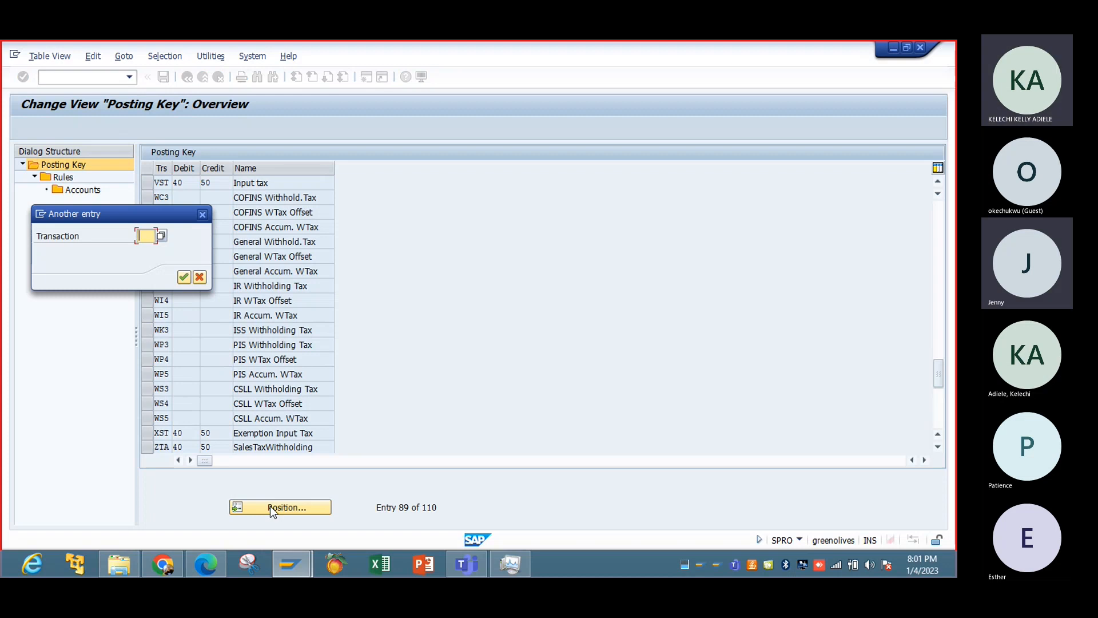
{"action": "type", "text": "MWS"}
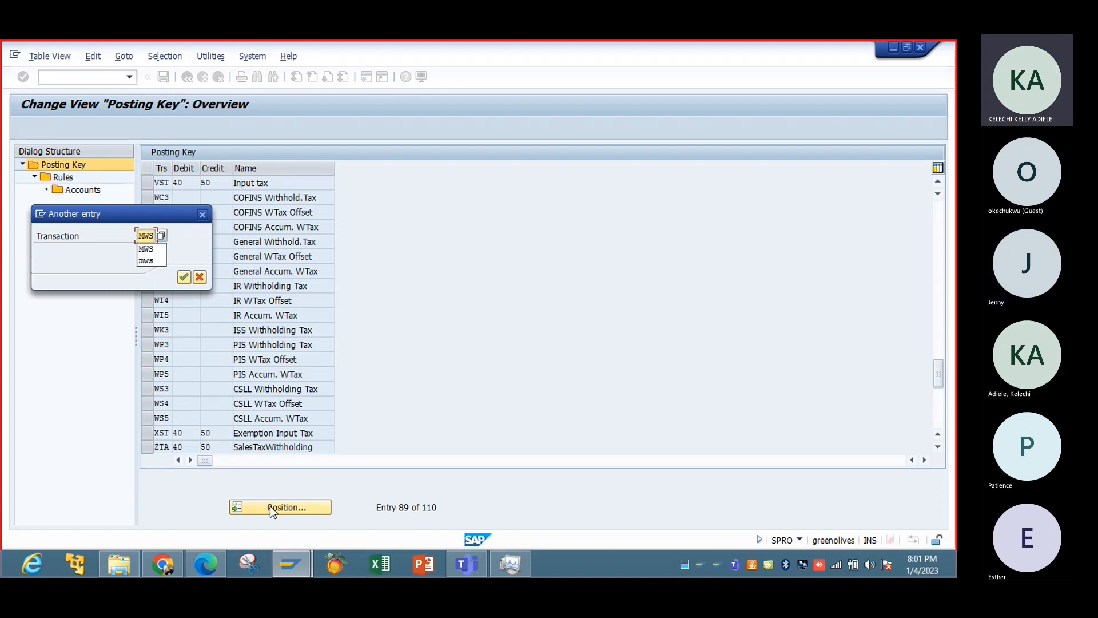
{"action": "key", "text": "Return"}
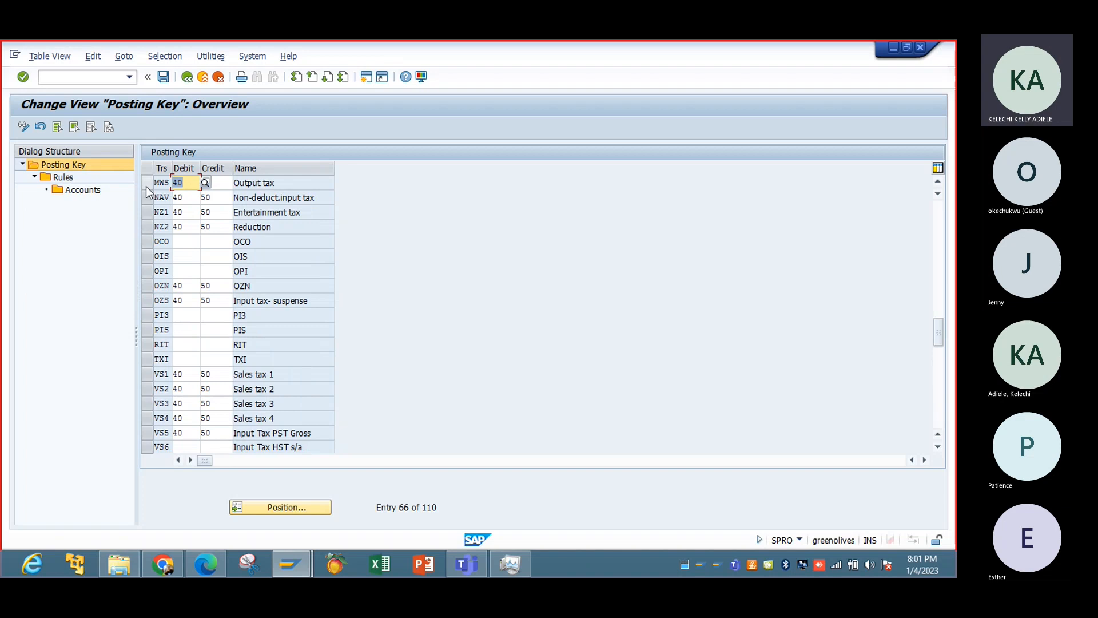
{"action": "left_click", "coordinate": [146, 187]}
{"action": "left_click", "coordinate": [62, 177]}
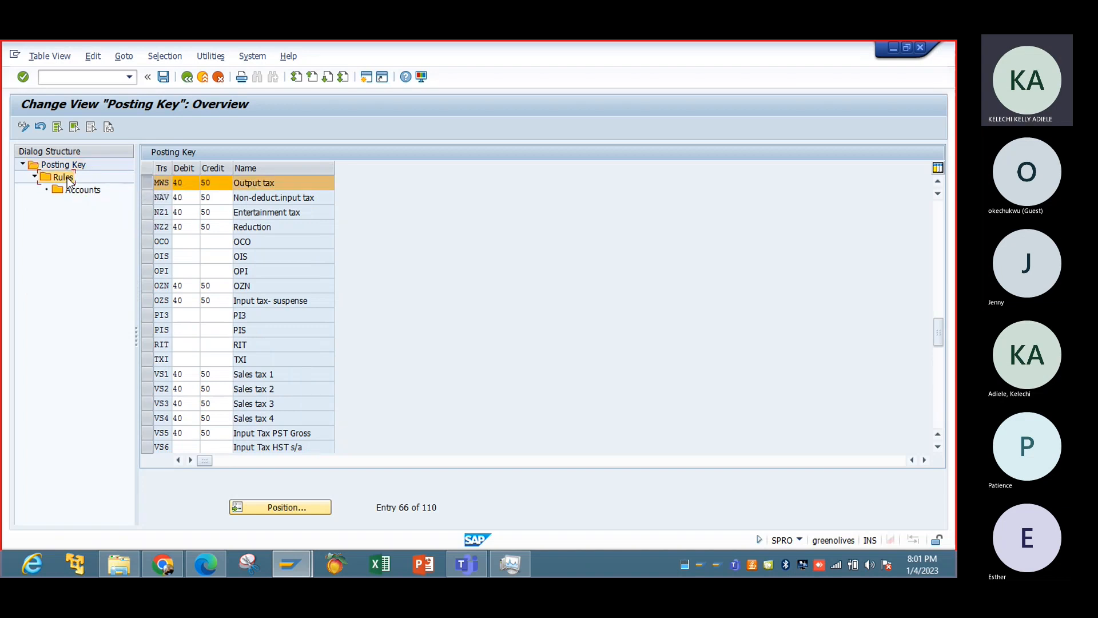
{"action": "double_click", "coordinate": [67, 179]}
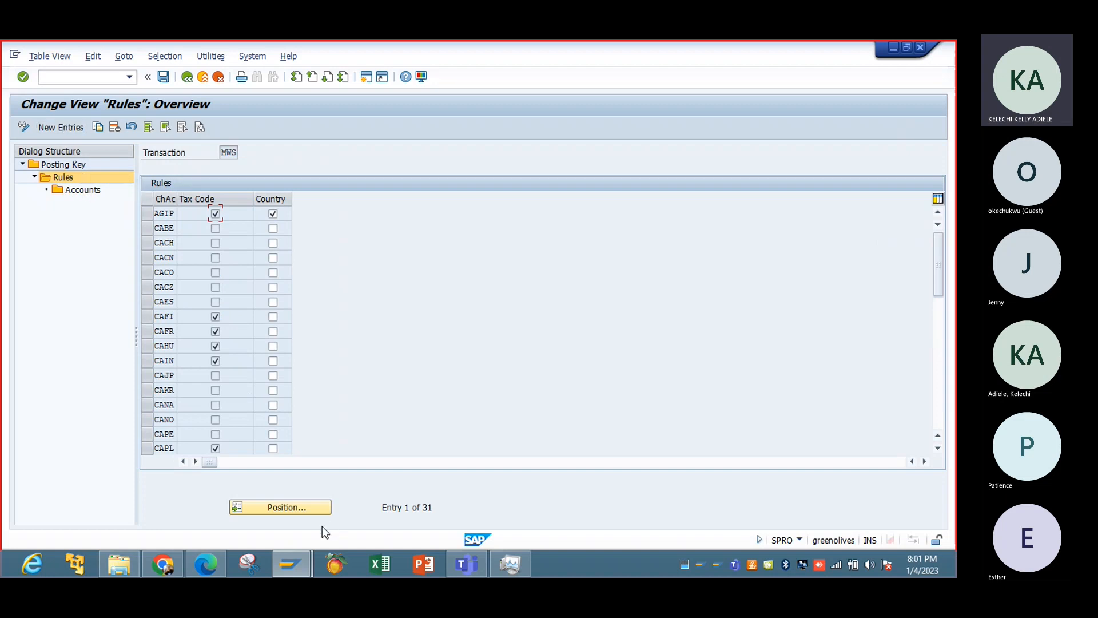
Look up chart of accounts IBCA in the MWS rules, and add and save an IBCA rule with Tax Code enabled.
{"action": "left_click", "coordinate": [313, 510]}
{"action": "type", "text": "IBCA"}
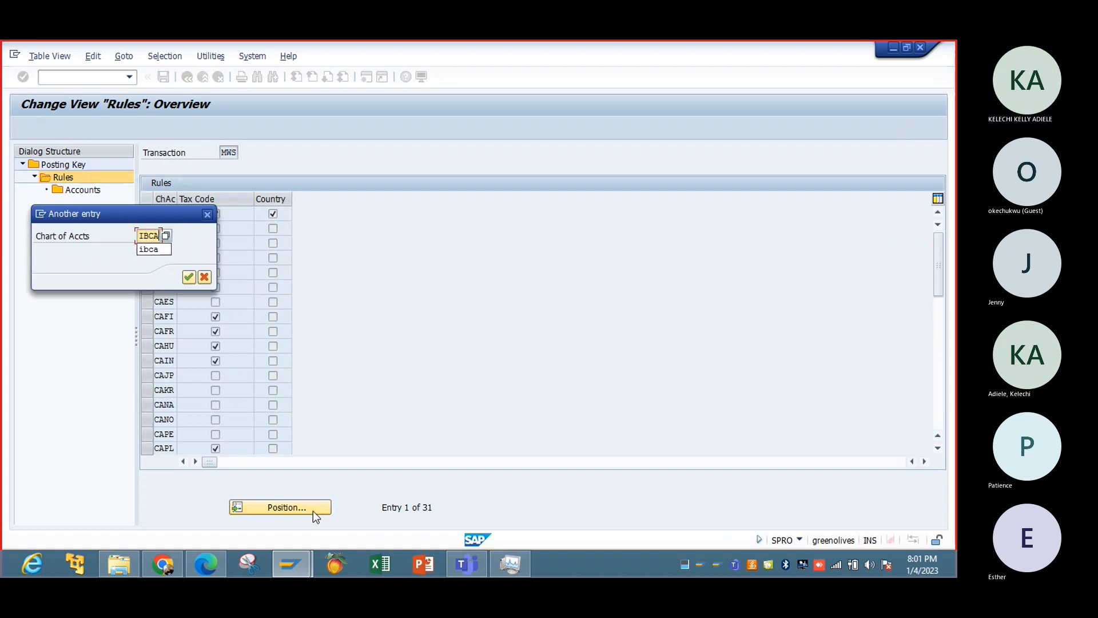
{"action": "key", "text": "Return"}
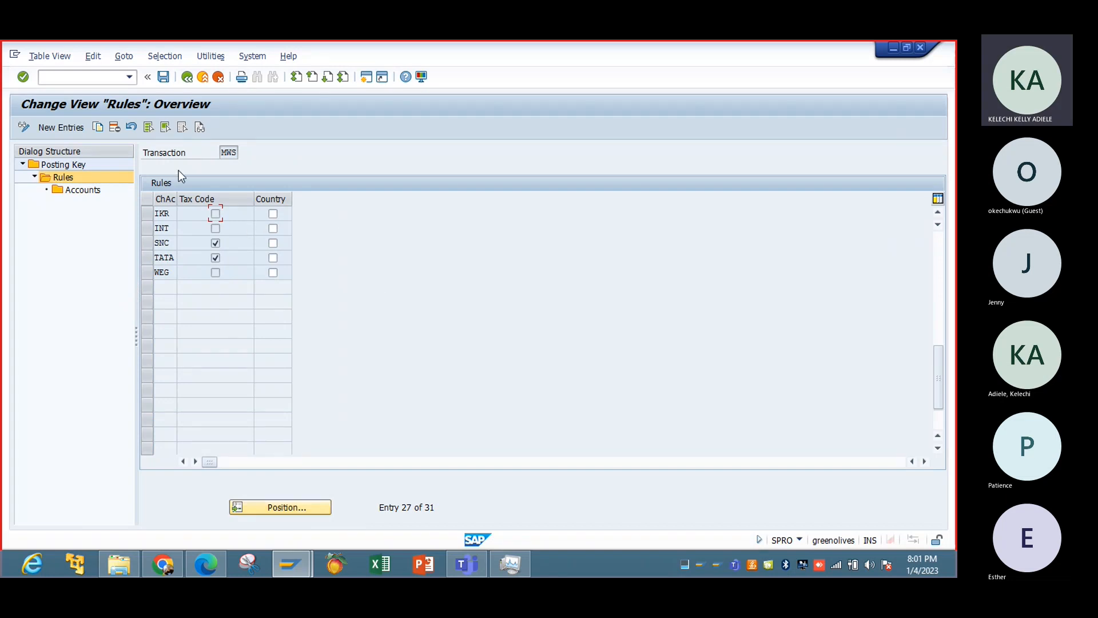
{"action": "left_click", "coordinate": [58, 126]}
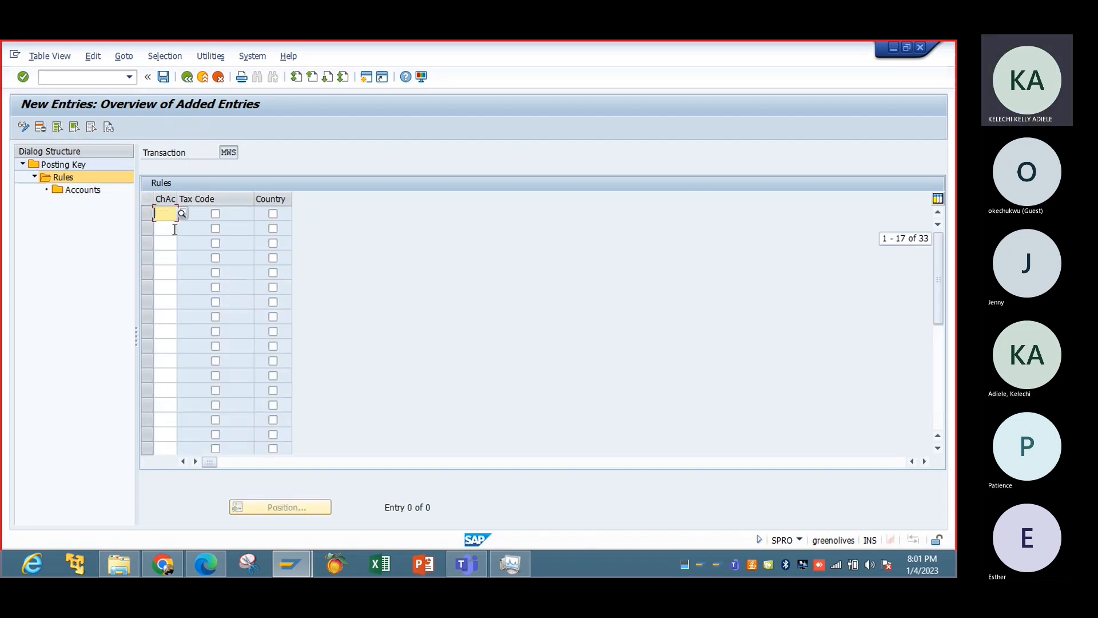
{"action": "type", "text": "IBCA"}
{"action": "key", "text": "Tab"}
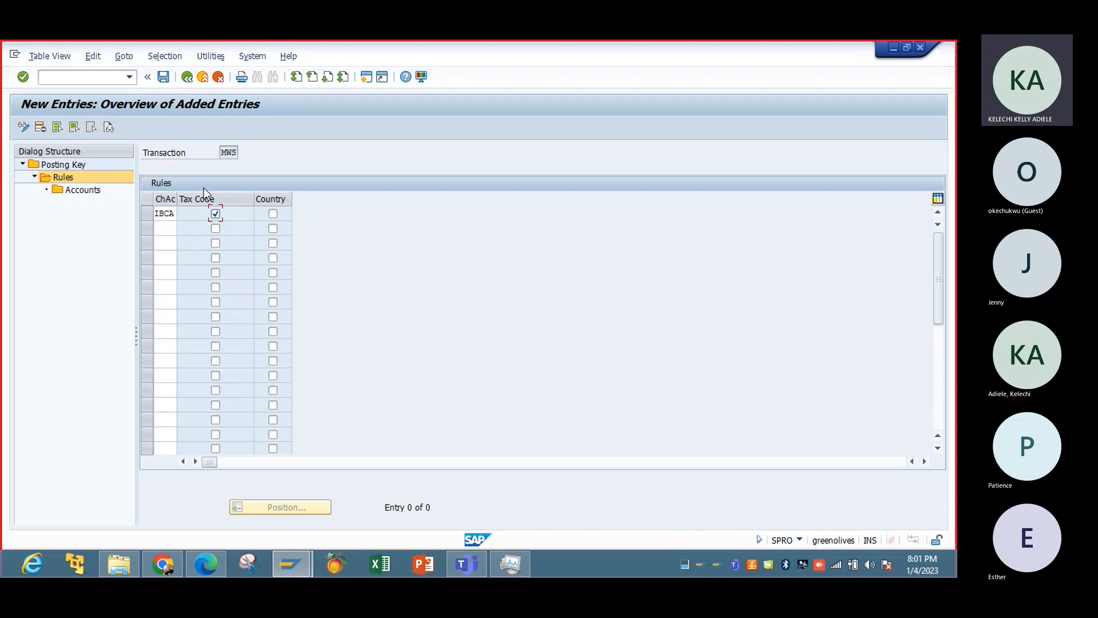
{"action": "left_click", "coordinate": [163, 77]}
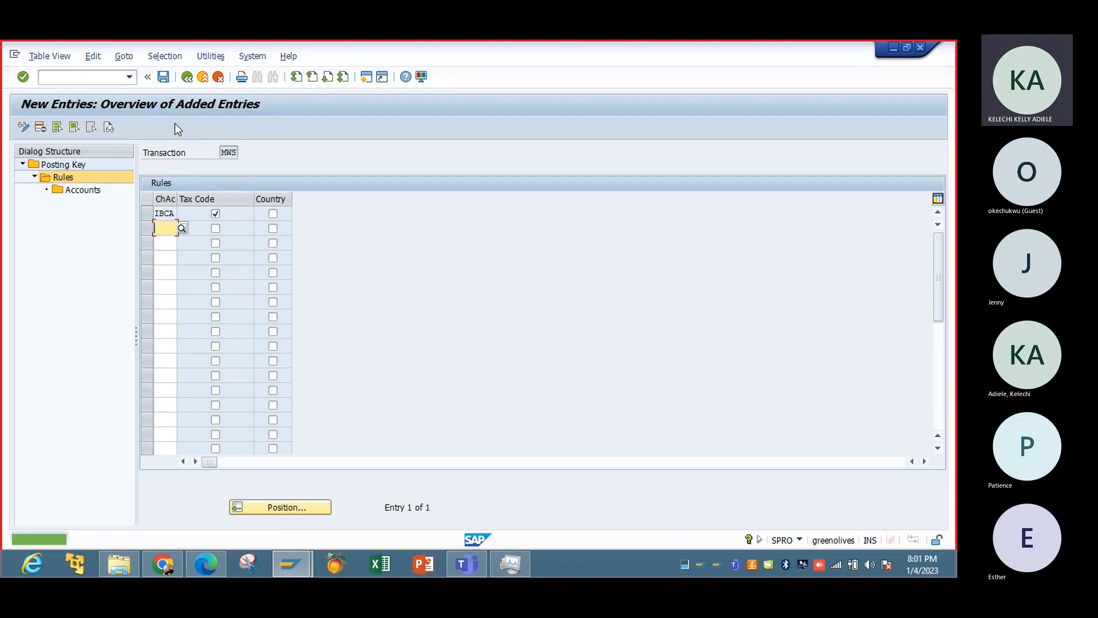
Add an account entry under the new IBCA rule for MWS, assigning tax code A0 to G/L account 2003 (Output Tax- 0%).
{"action": "left_click", "coordinate": [151, 214]}
{"action": "double_click", "coordinate": [97, 192]}
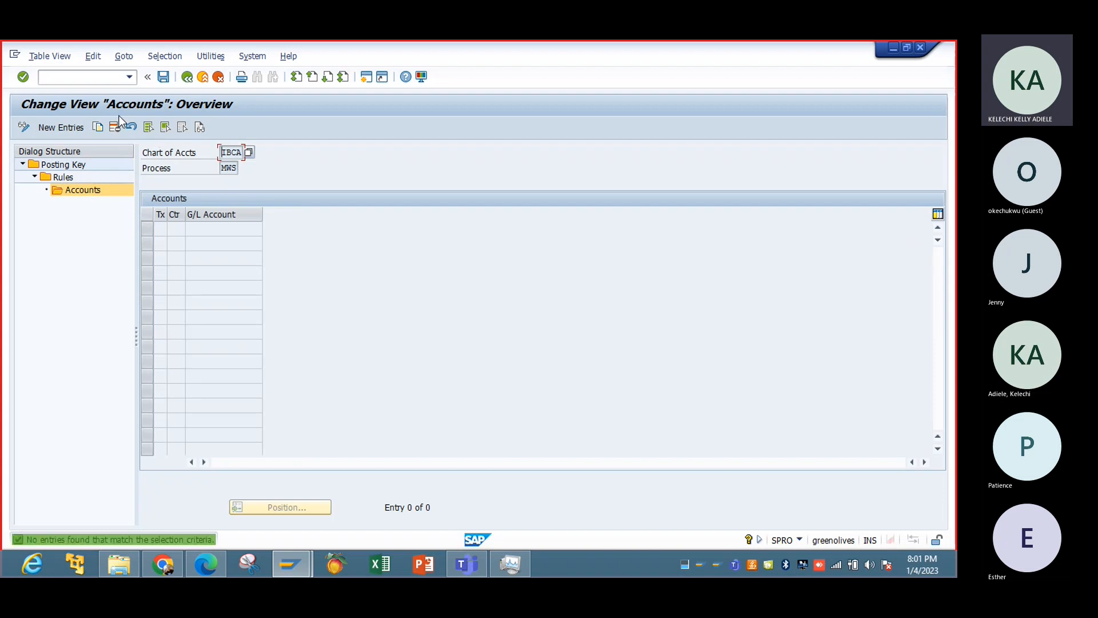
{"action": "left_click", "coordinate": [77, 127]}
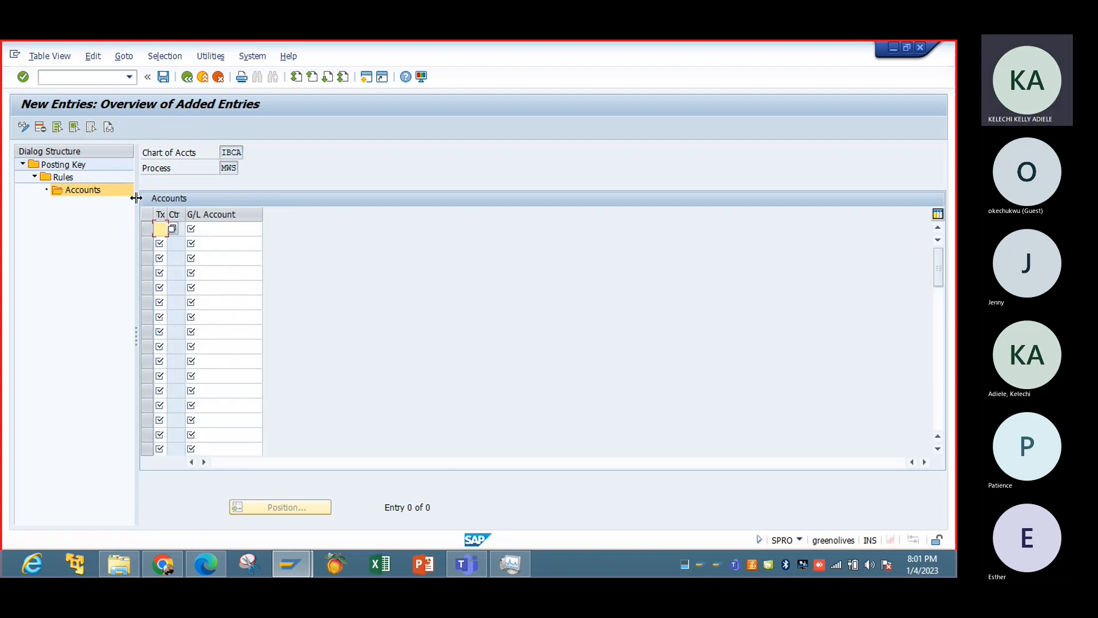
{"action": "left_click", "coordinate": [156, 230]}
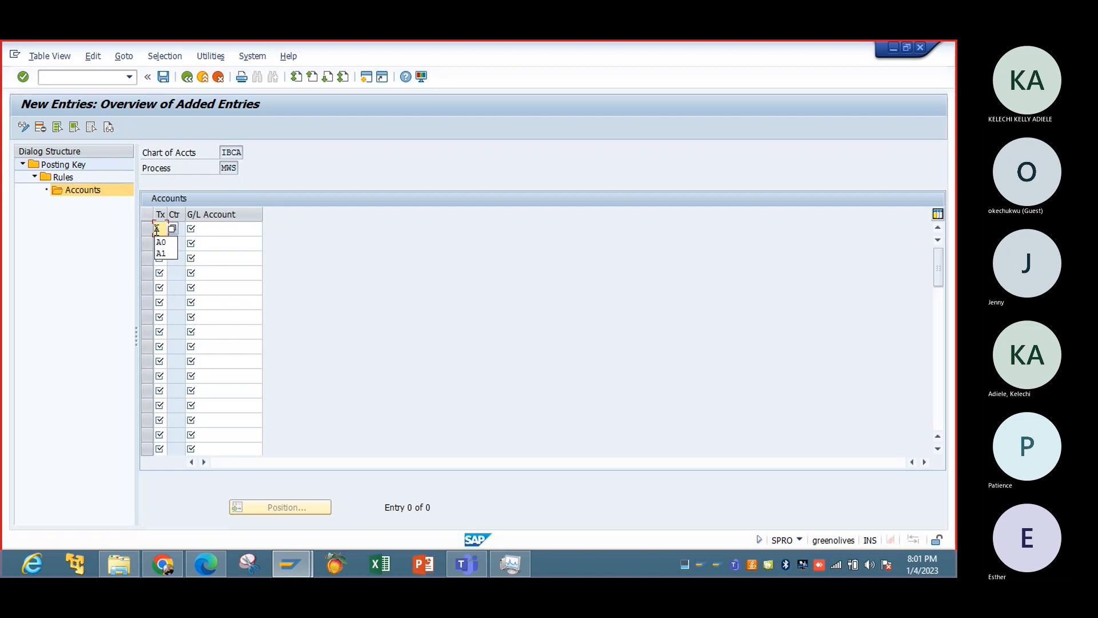
{"action": "type", "text": "A0"}
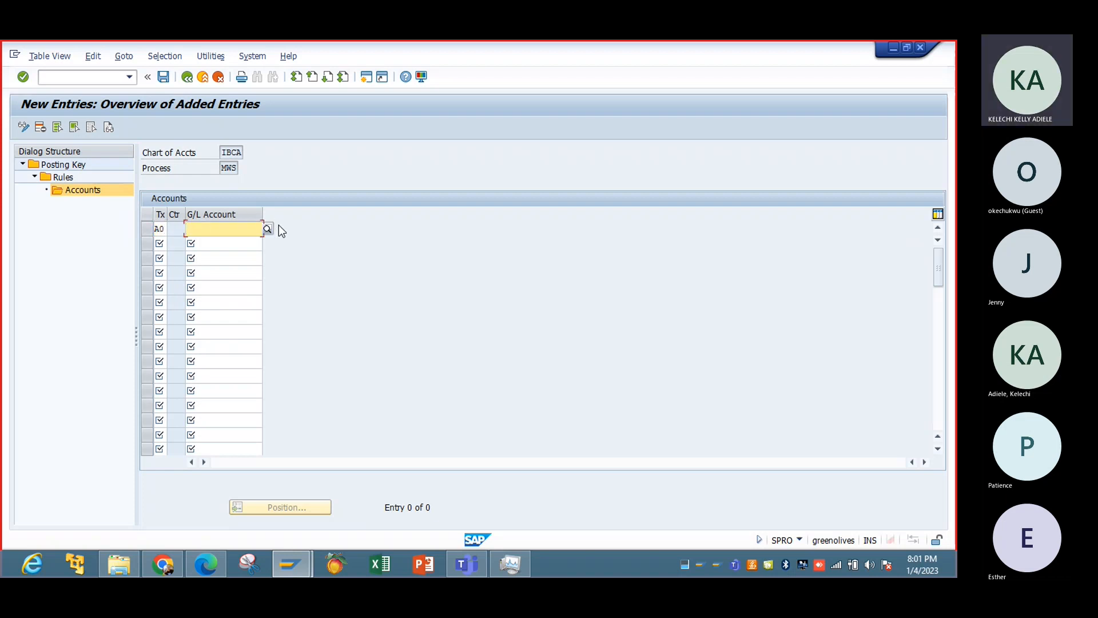
{"action": "left_click", "coordinate": [268, 228]}
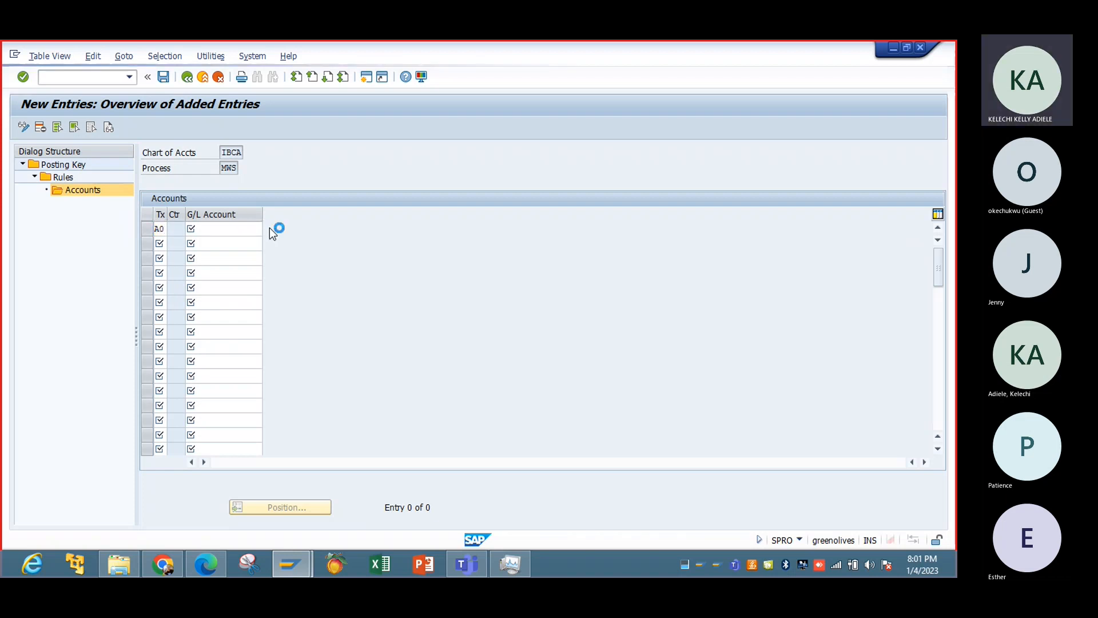
{"action": "key", "text": "Return"}
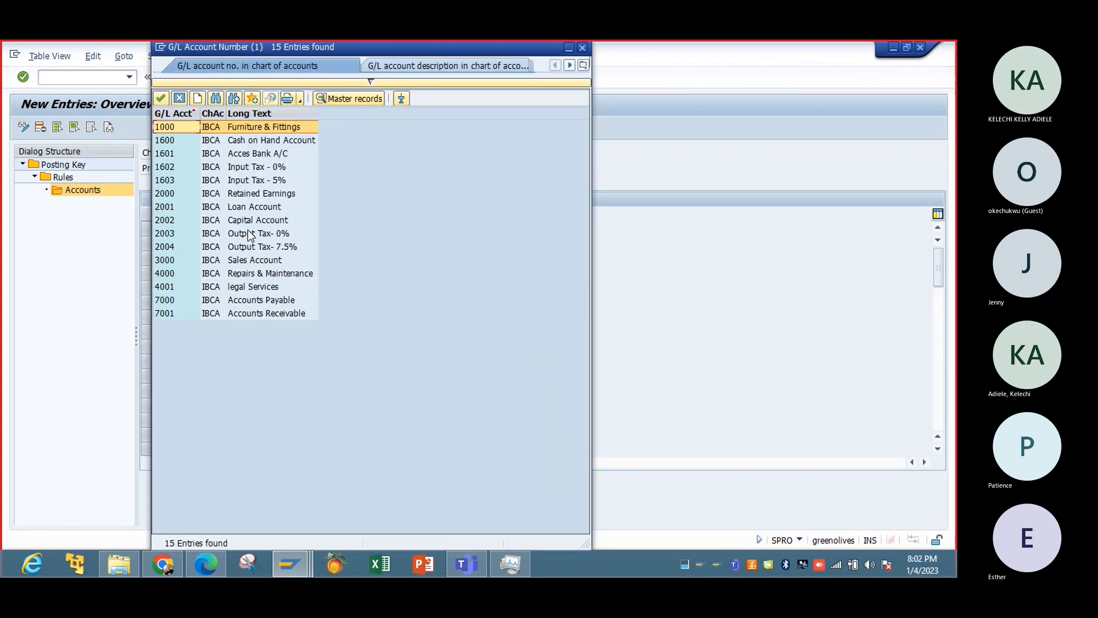
{"action": "double_click", "coordinate": [250, 234]}
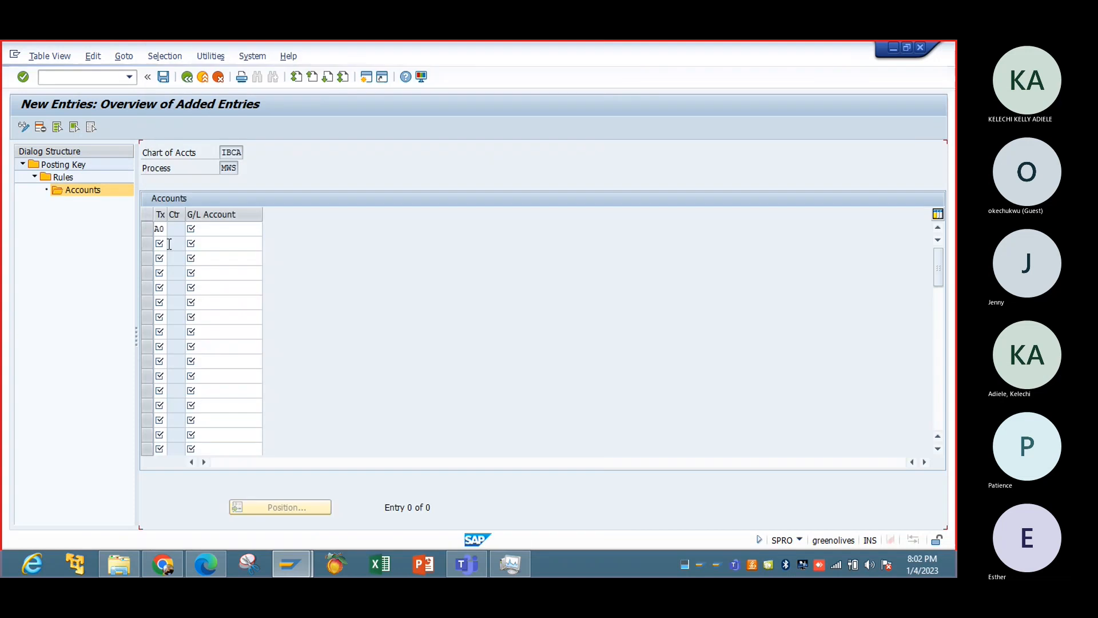
Add a second MWS account entry for IBCA, assigning tax code A1 to G/L account 2004 (Output Tax- 7.5%).
{"action": "left_click", "coordinate": [162, 242]}
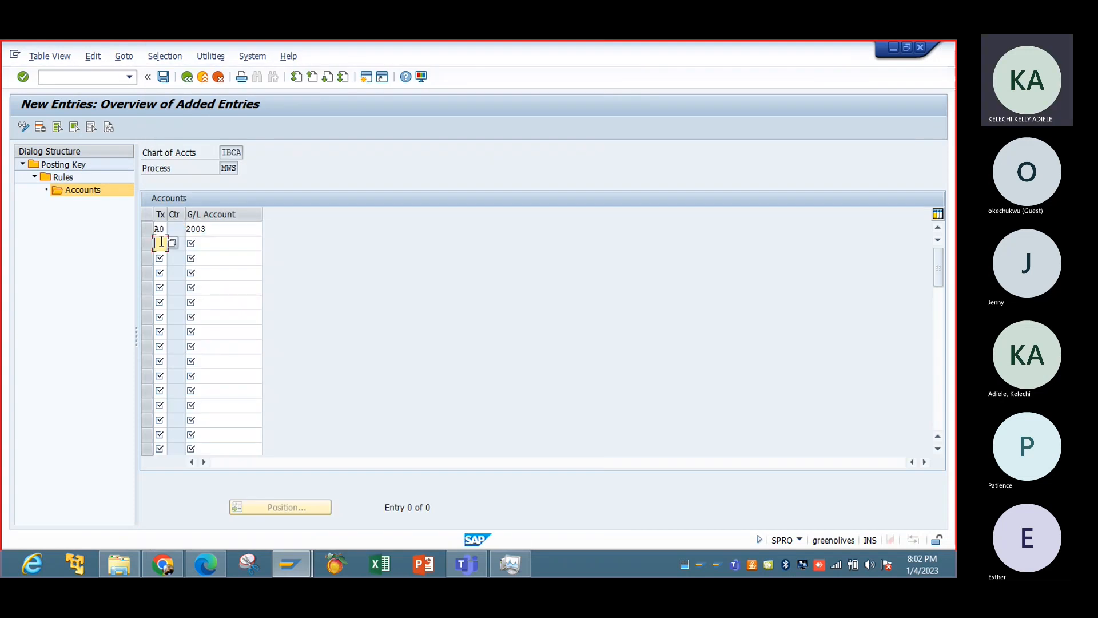
{"action": "type", "text": "A1"}
{"action": "left_click", "coordinate": [237, 244]}
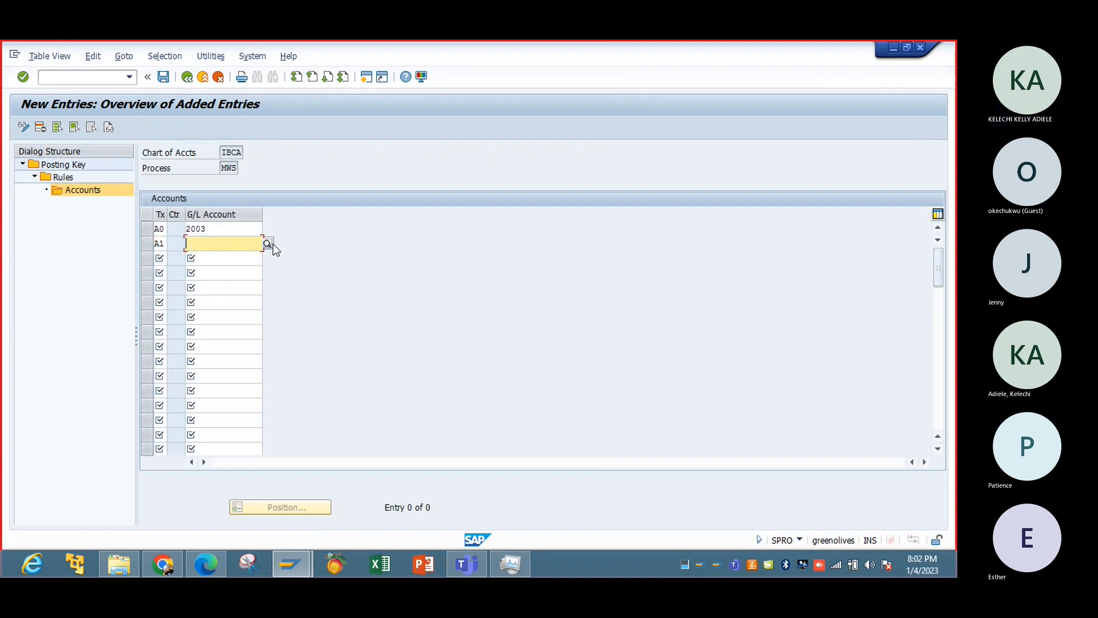
{"action": "left_click", "coordinate": [267, 243]}
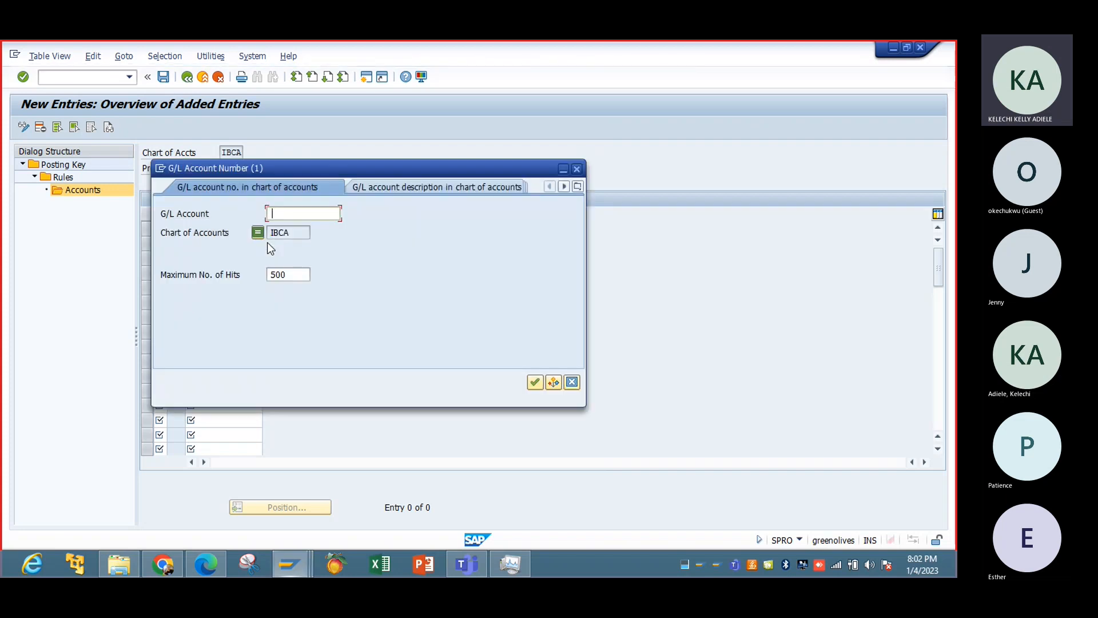
{"action": "left_click", "coordinate": [534, 382]}
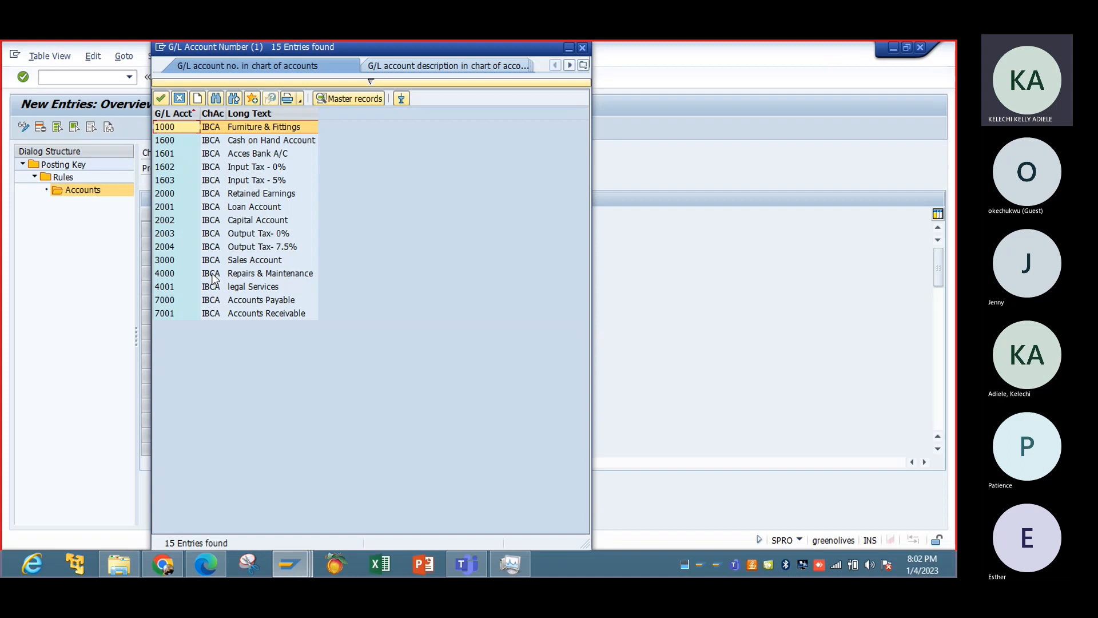
{"action": "left_click", "coordinate": [250, 246]}
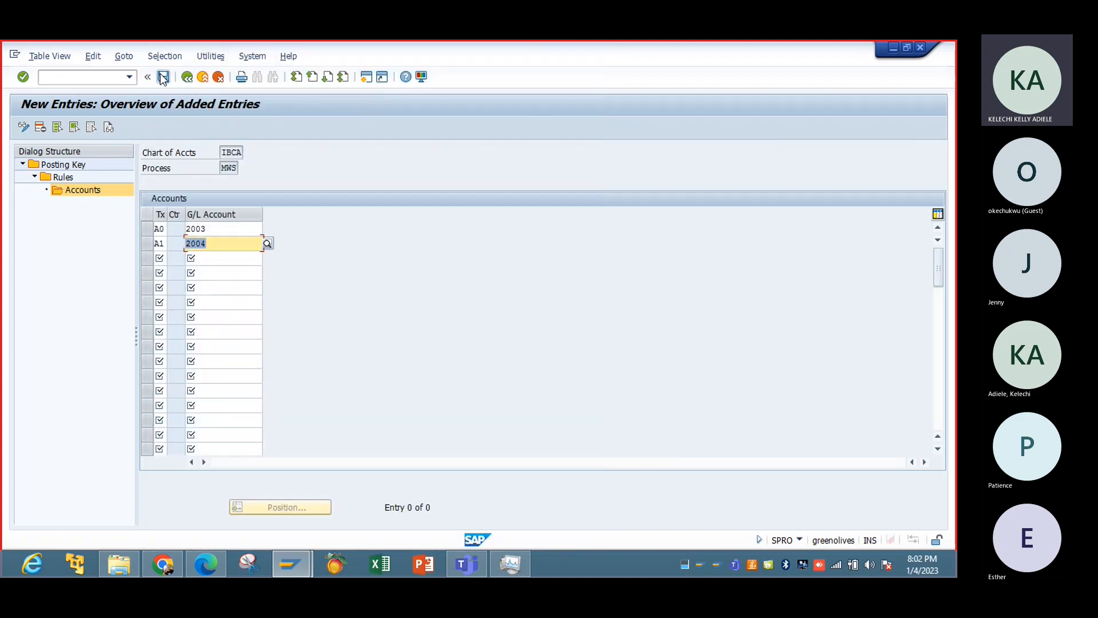
Save the MWS account assignments for IBCA and return to the Display IMG structure.
{"action": "left_click", "coordinate": [163, 78]}
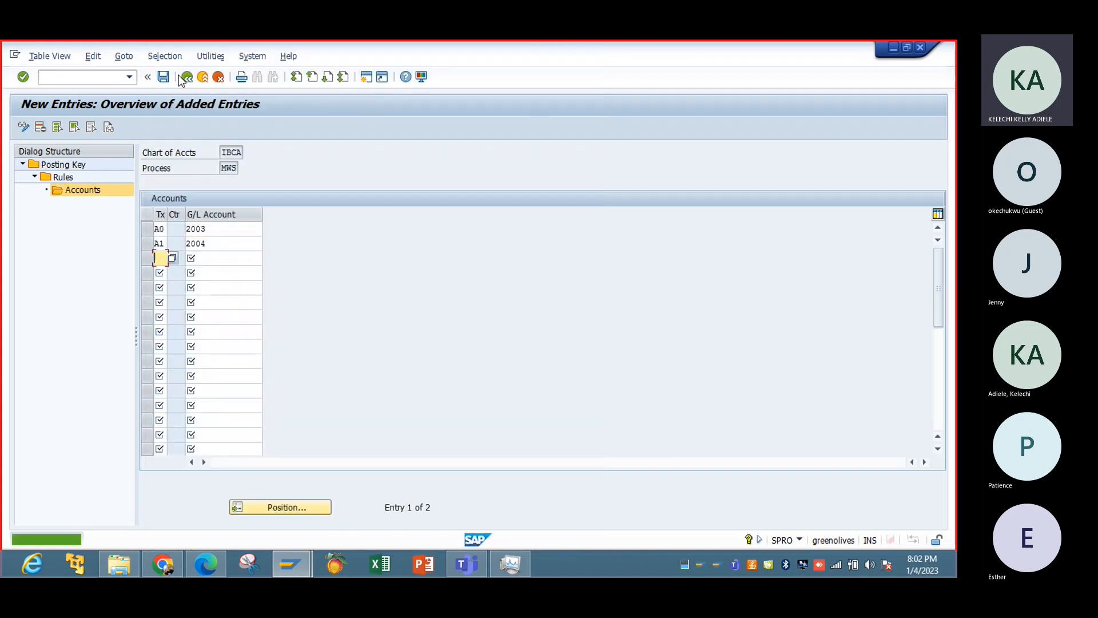
{"action": "left_click", "coordinate": [187, 81]}
{"action": "left_click", "coordinate": [187, 81]}
{"action": "left_click", "coordinate": [186, 81]}
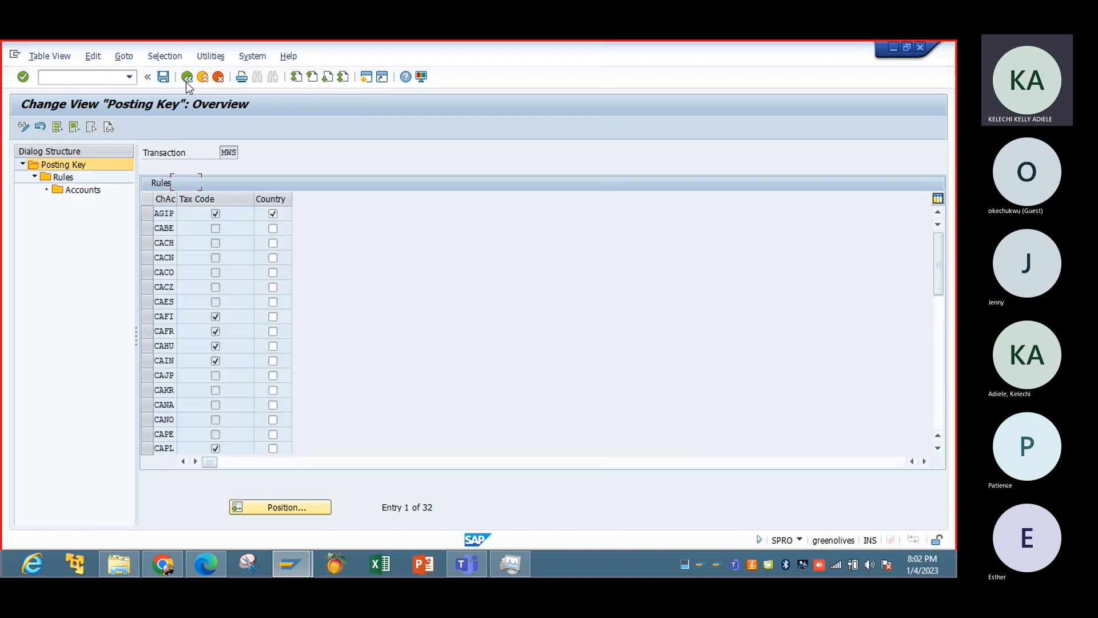
{"action": "left_click", "coordinate": [186, 81]}
{"action": "left_click", "coordinate": [187, 81]}
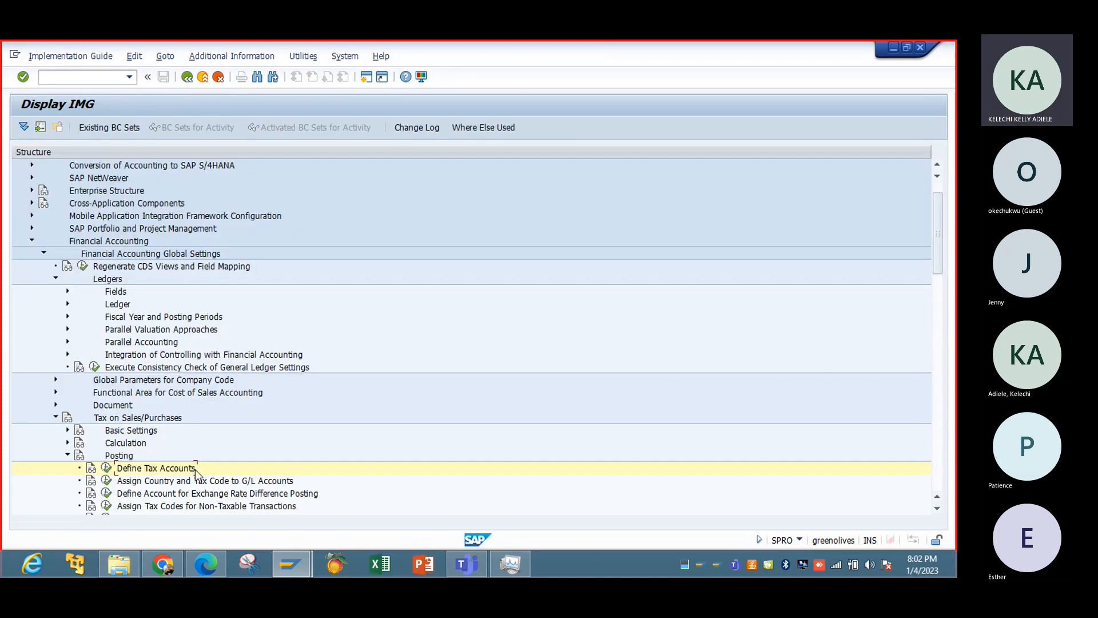
Open the Assign Country and Tax Code to G/L Accounts activity and look through its charts of accounts.
{"action": "left_click", "coordinate": [937, 508]}
{"action": "left_click", "coordinate": [937, 509]}
{"action": "left_click", "coordinate": [936, 508]}
{"action": "left_click", "coordinate": [936, 508]}
{"action": "left_click", "coordinate": [936, 509]}
{"action": "left_click", "coordinate": [937, 508]}
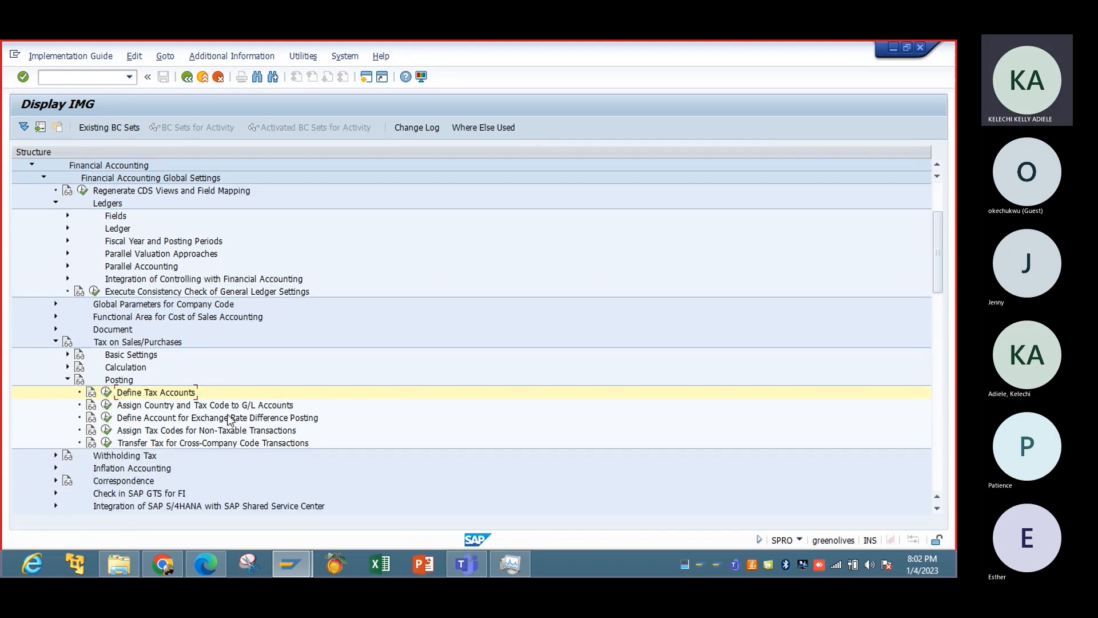
{"action": "left_click", "coordinate": [107, 405]}
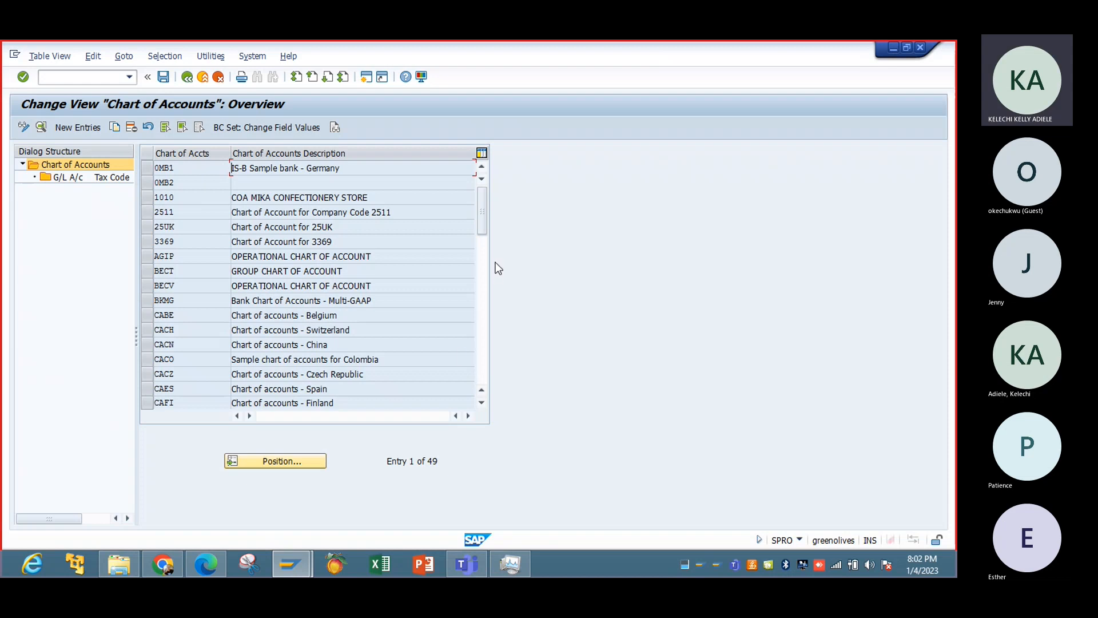
{"action": "left_click_drag", "start_coordinate": [486, 233], "coordinate": [484, 347]}
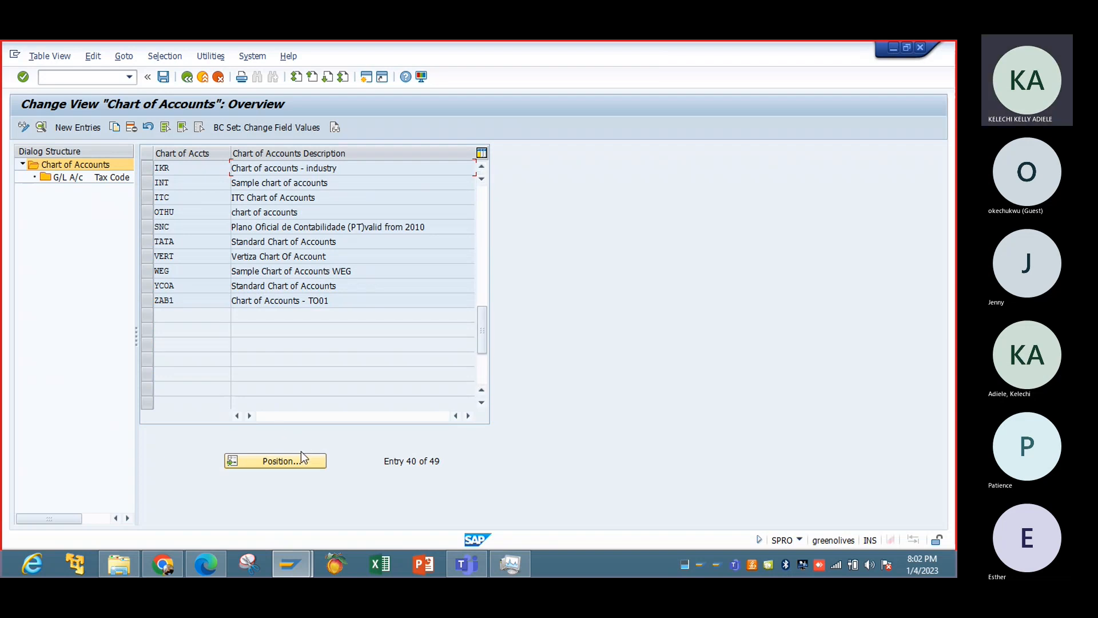
{"action": "left_click", "coordinate": [78, 126]}
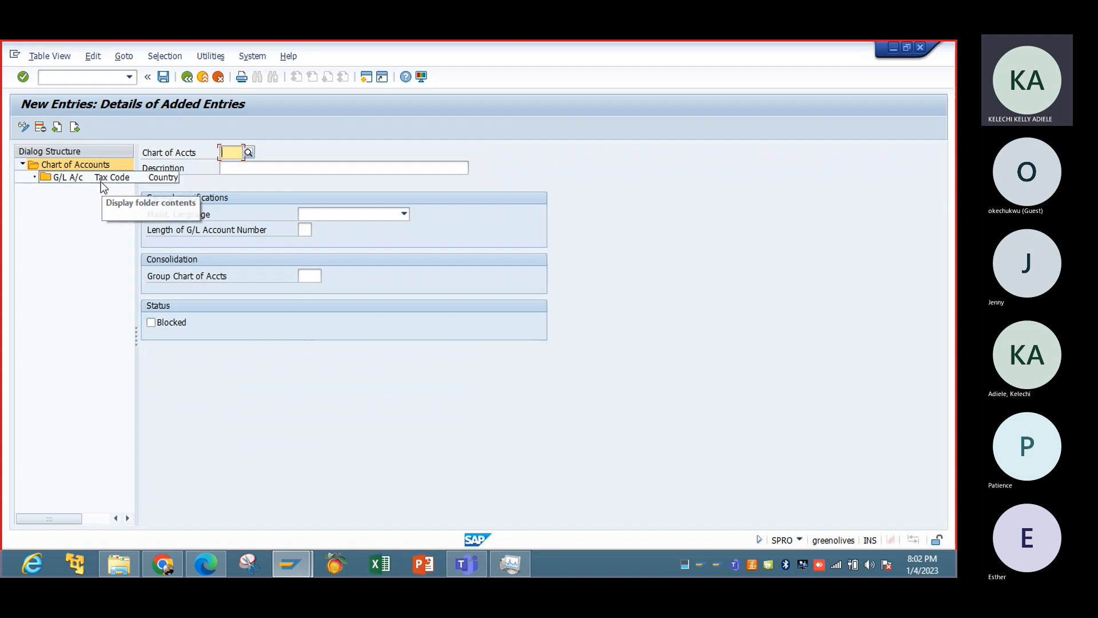
{"action": "left_click", "coordinate": [185, 78]}
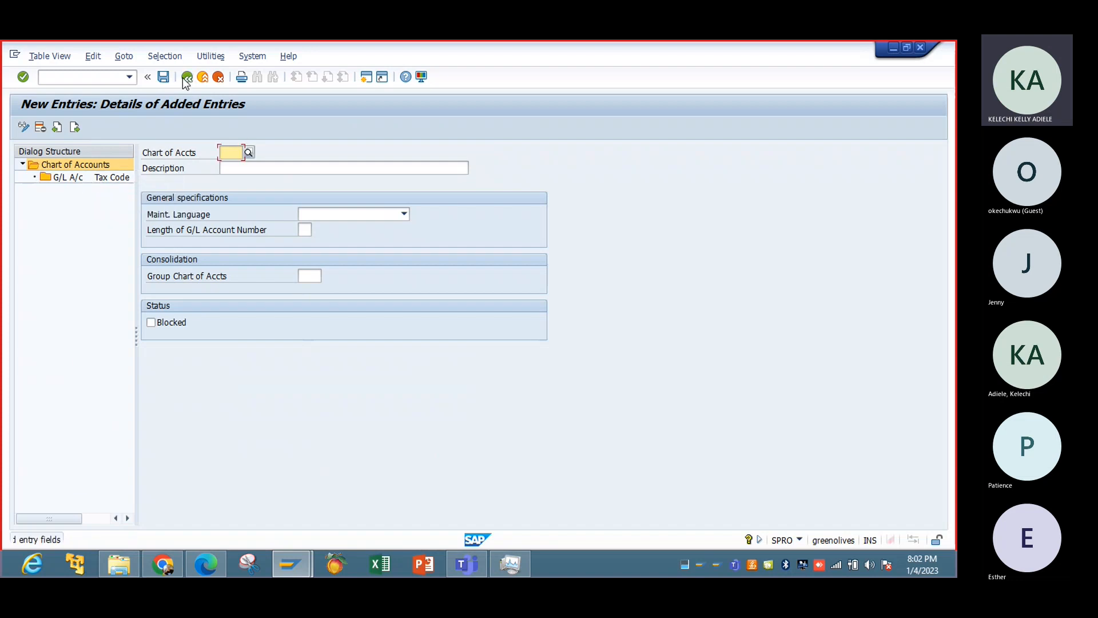
{"action": "left_click", "coordinate": [220, 78]}
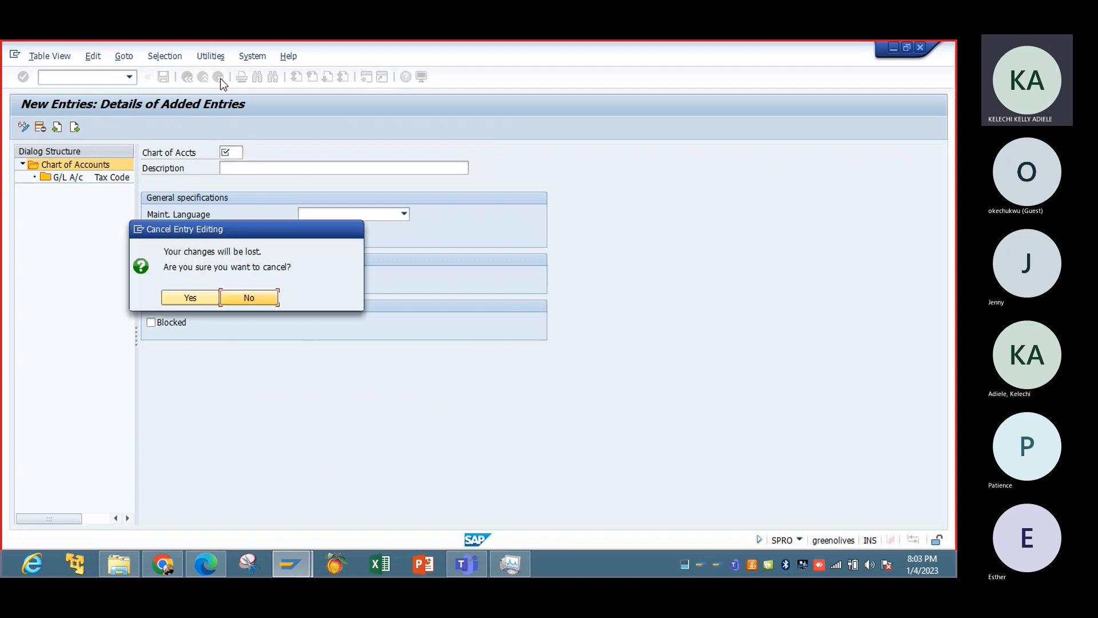
{"action": "left_click", "coordinate": [200, 300]}
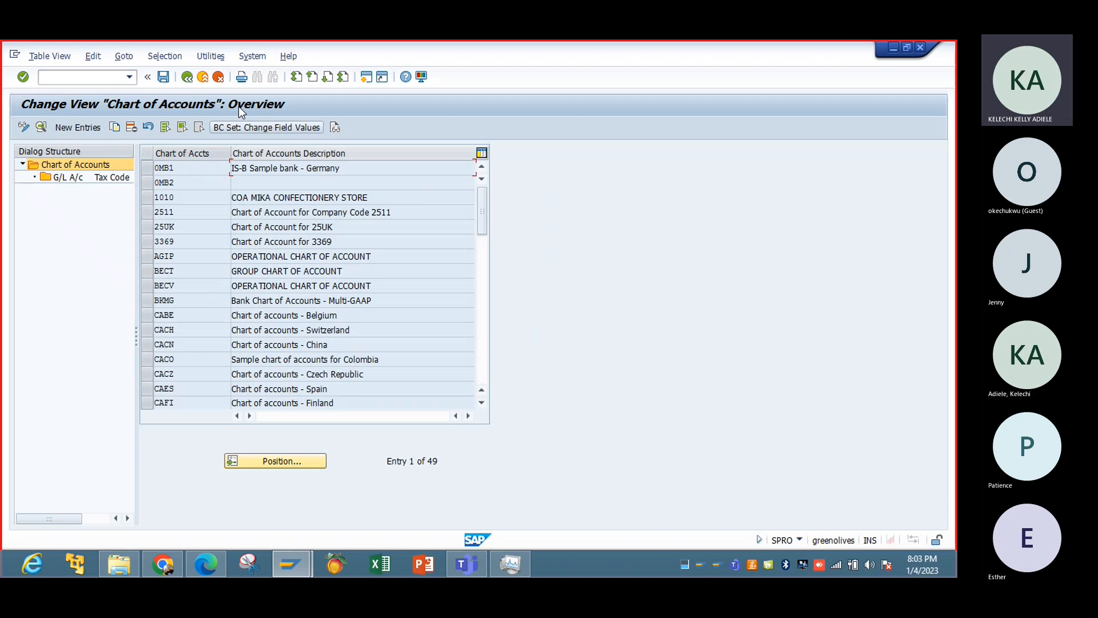
{"action": "left_click", "coordinate": [189, 78]}
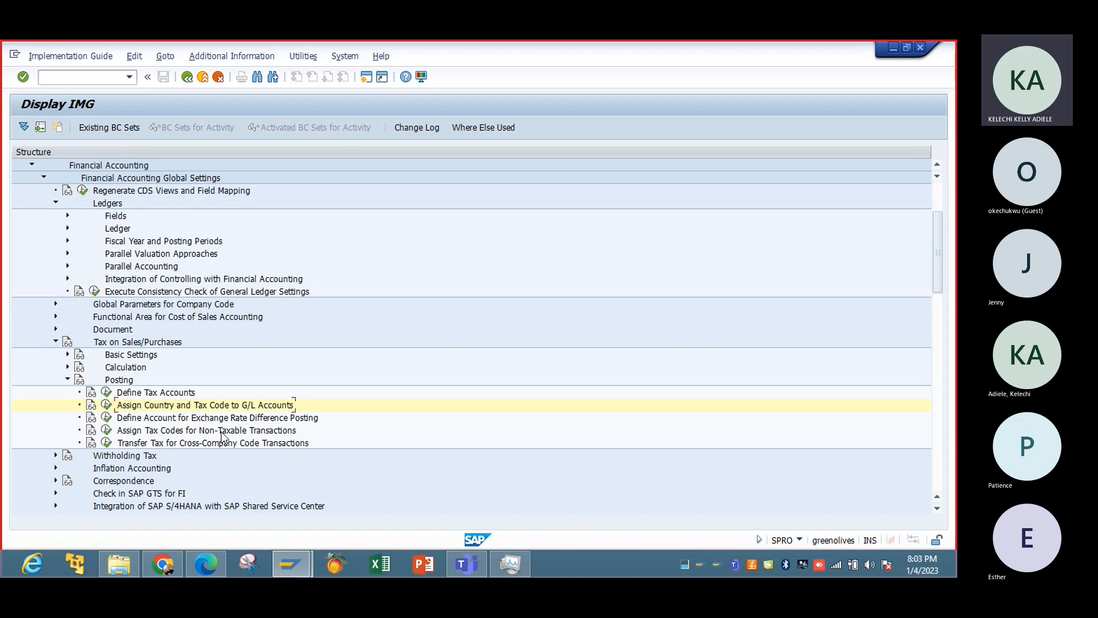
Open the Assign Tax Codes for Non-Taxable Transactions activity and position the list at company code IBTC.
{"action": "left_click", "coordinate": [106, 430]}
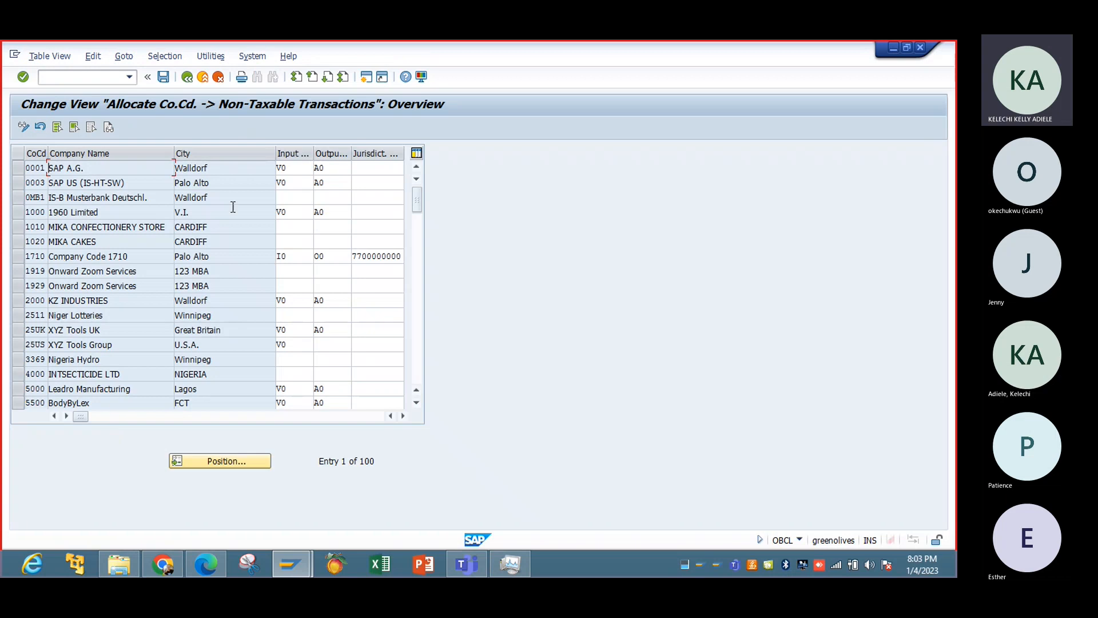
{"action": "left_click", "coordinate": [188, 81]}
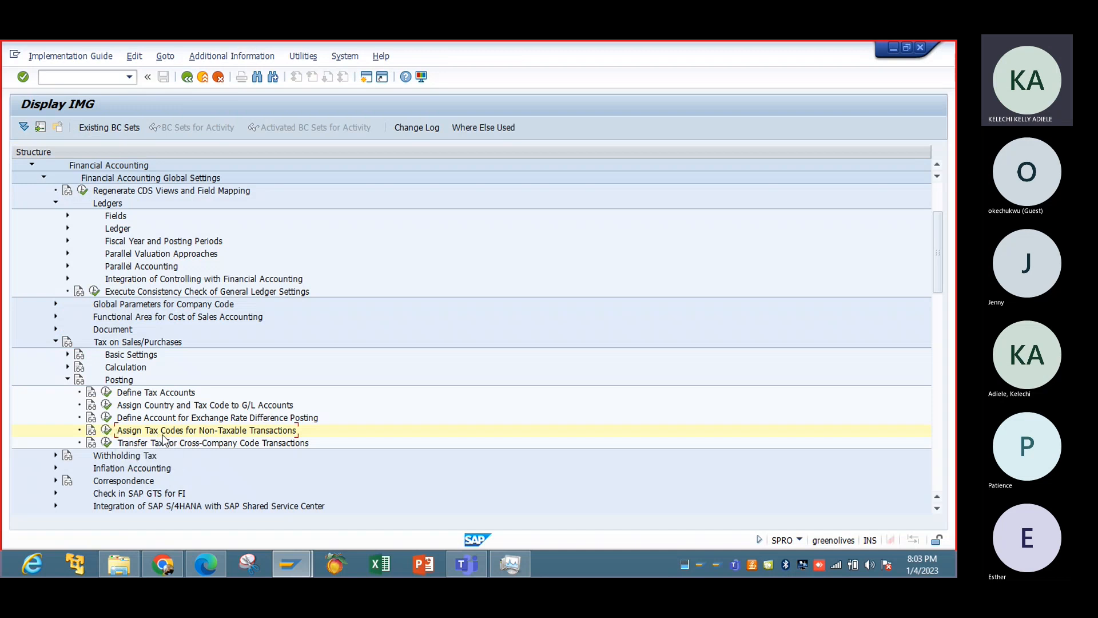
{"action": "left_click", "coordinate": [107, 430]}
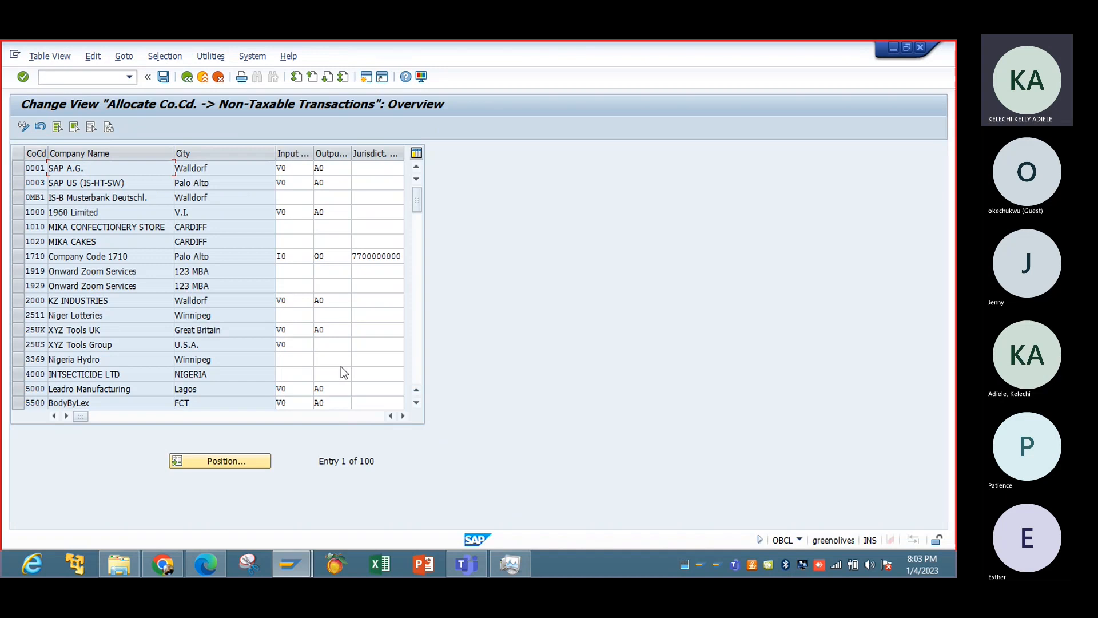
{"action": "left_click", "coordinate": [247, 460]}
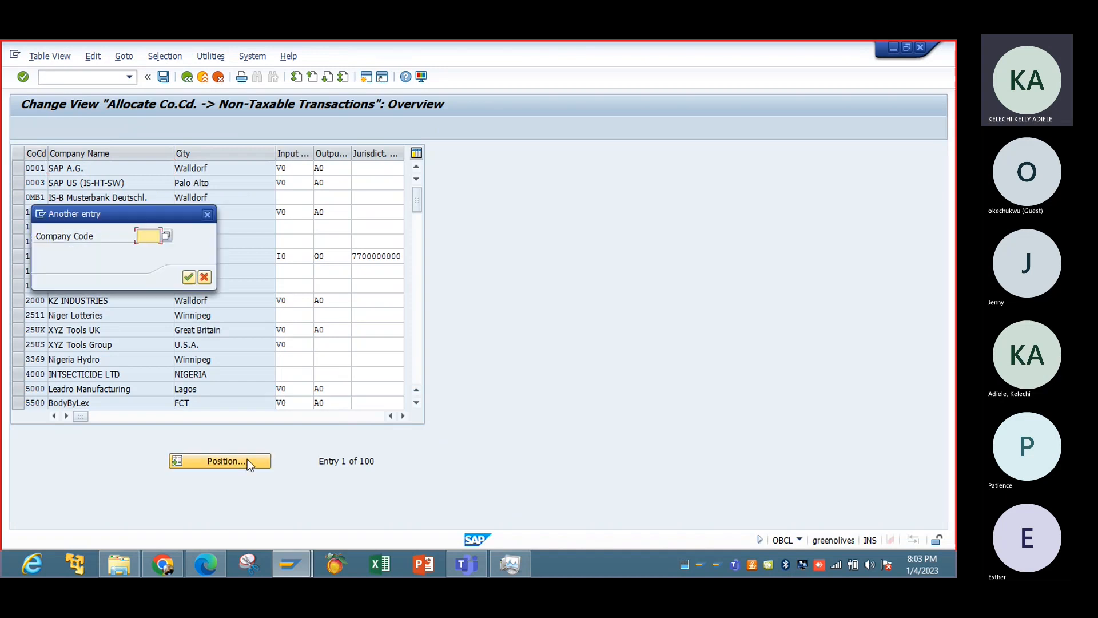
{"action": "type", "text": "IBTC"}
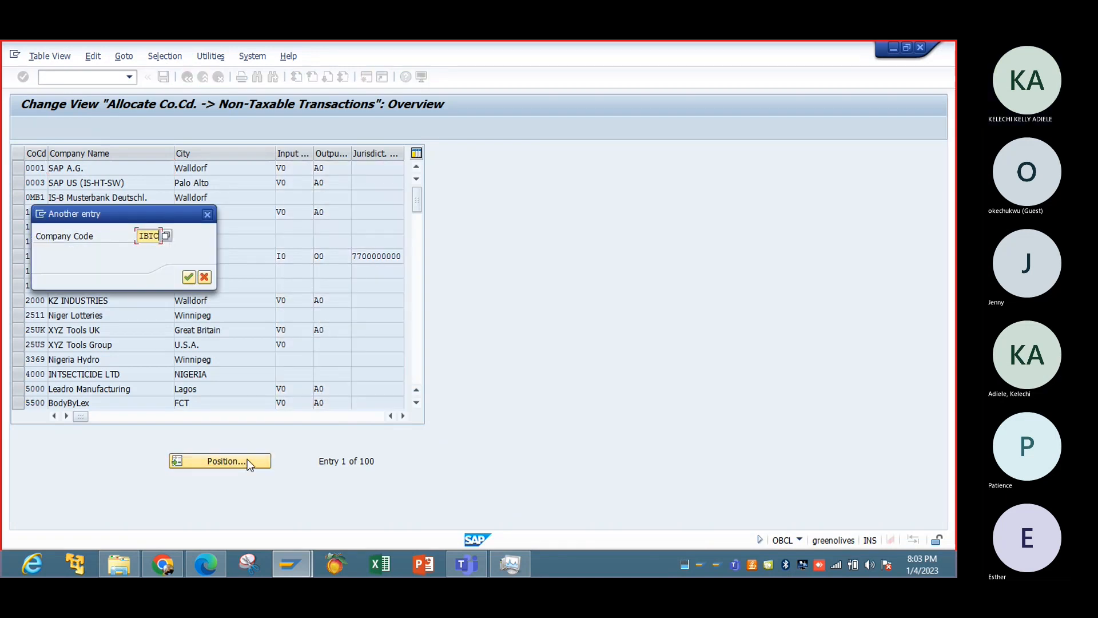
{"action": "key", "text": "Return"}
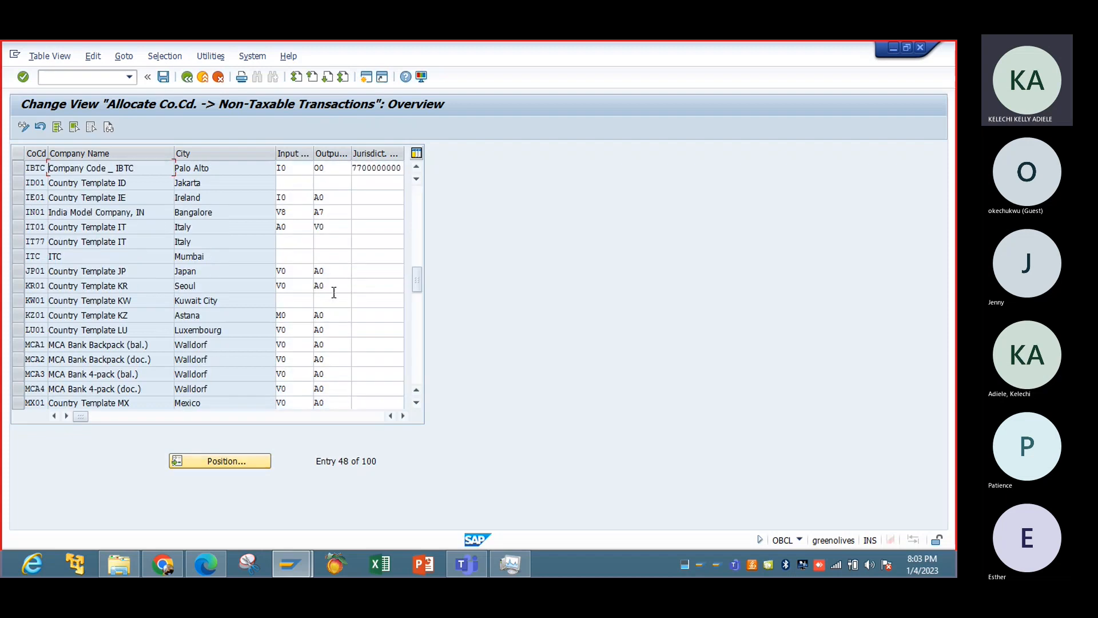
Set company code IBTC's input tax code to V0 and its output tax code to A0.
{"action": "left_click", "coordinate": [299, 169]}
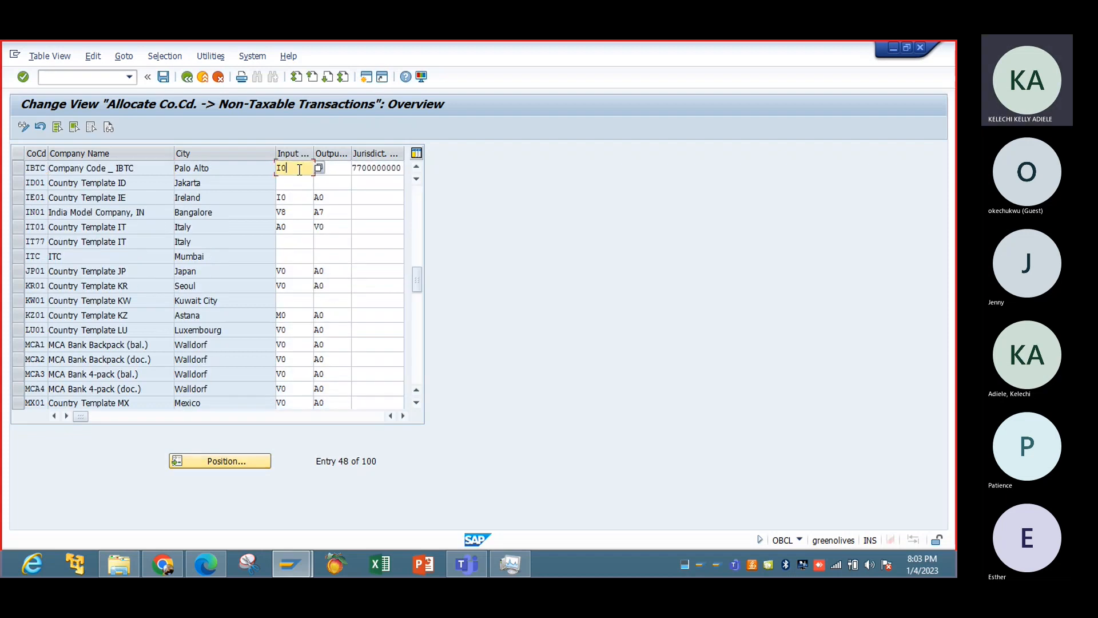
{"action": "key", "text": "BackSpace"}
{"action": "key", "text": "BackSpace"}
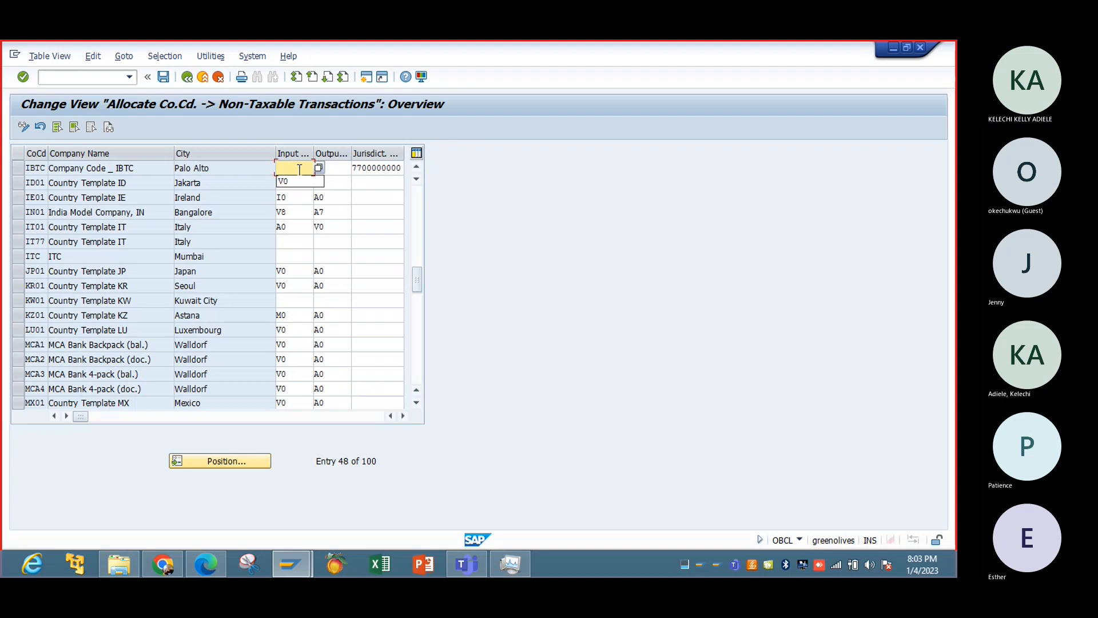
{"action": "left_click", "coordinate": [298, 182]}
{"action": "left_click", "coordinate": [339, 173]}
{"action": "type", "text": "O0"}
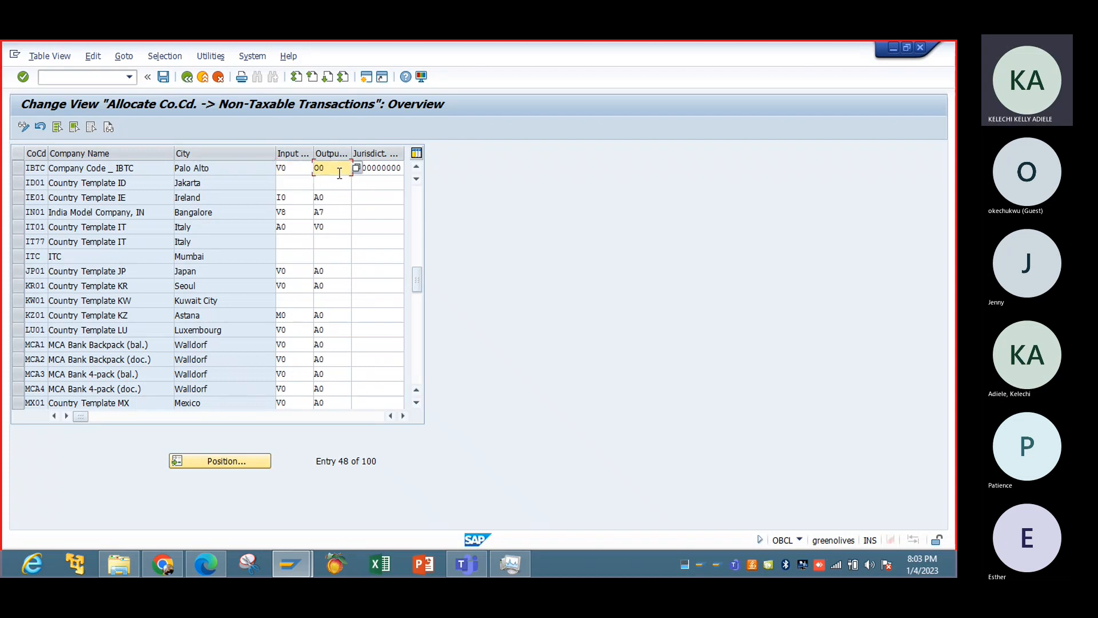
{"action": "key", "text": "BackSpace"}
{"action": "key", "text": "BackSpace"}
{"action": "type", "text": "A0"}
Clear IBTC's jurisdiction code, then save the allocation to the Tax Configuration customizing request and return to the IMG structure.
{"action": "left_click", "coordinate": [378, 167]}
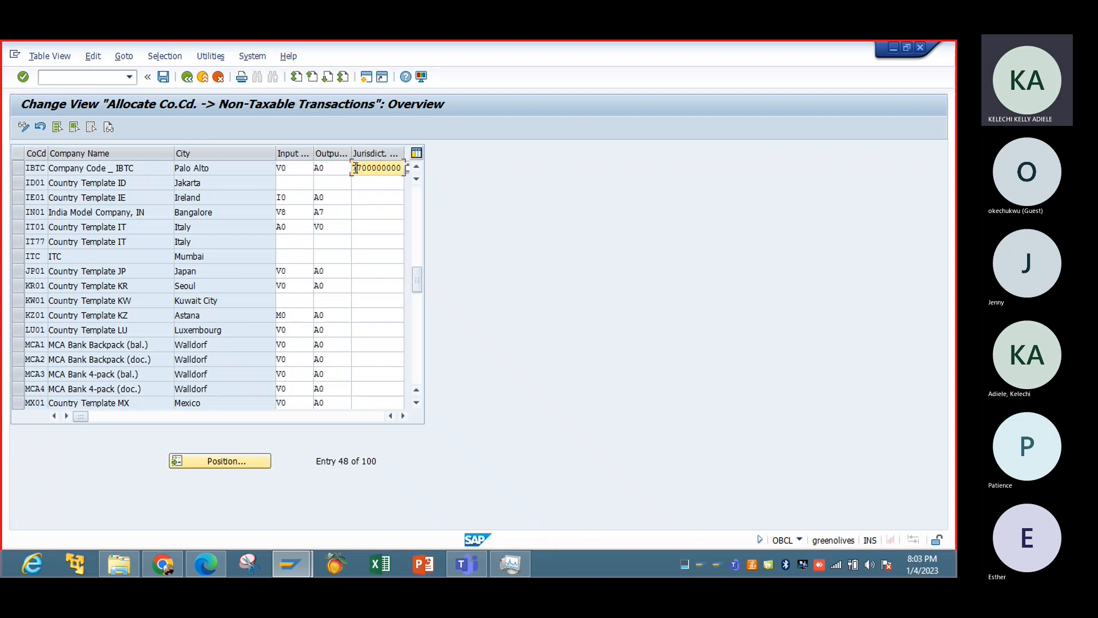
{"action": "left_click_drag", "start_coordinate": [355, 167], "coordinate": [447, 172]}
{"action": "key", "text": "Delete"}
{"action": "left_click", "coordinate": [163, 77]}
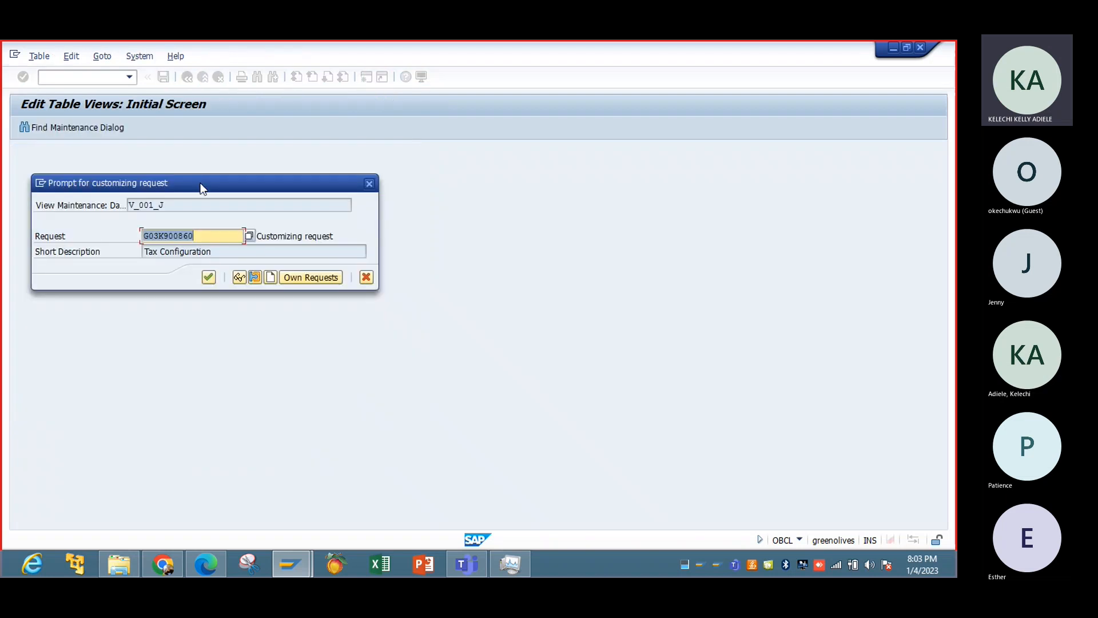
{"action": "left_click", "coordinate": [211, 272]}
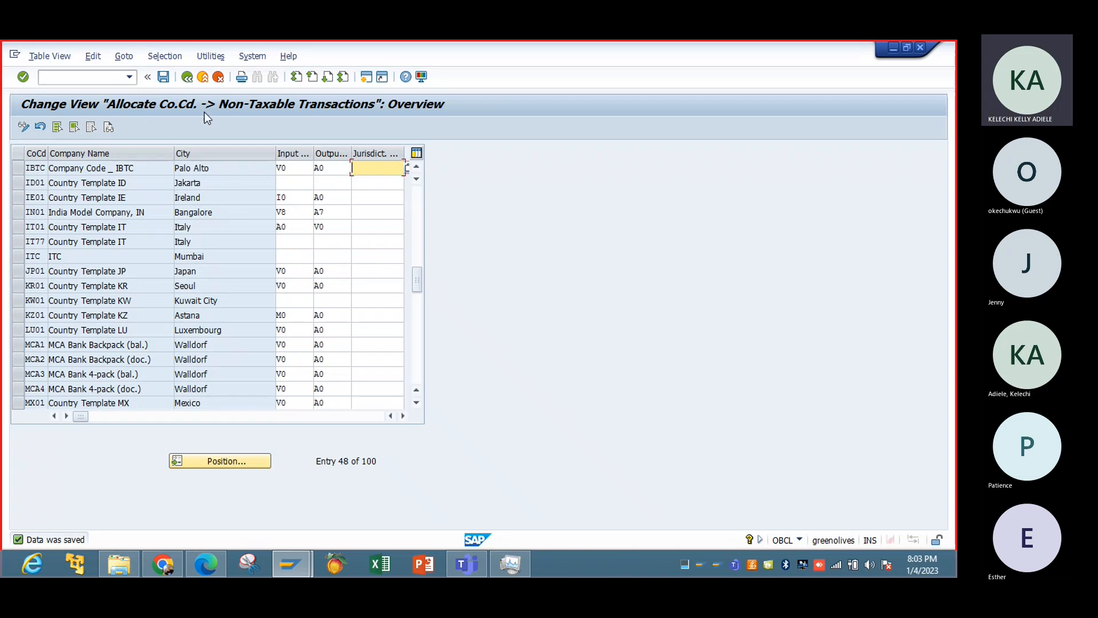
{"action": "left_click", "coordinate": [196, 80]}
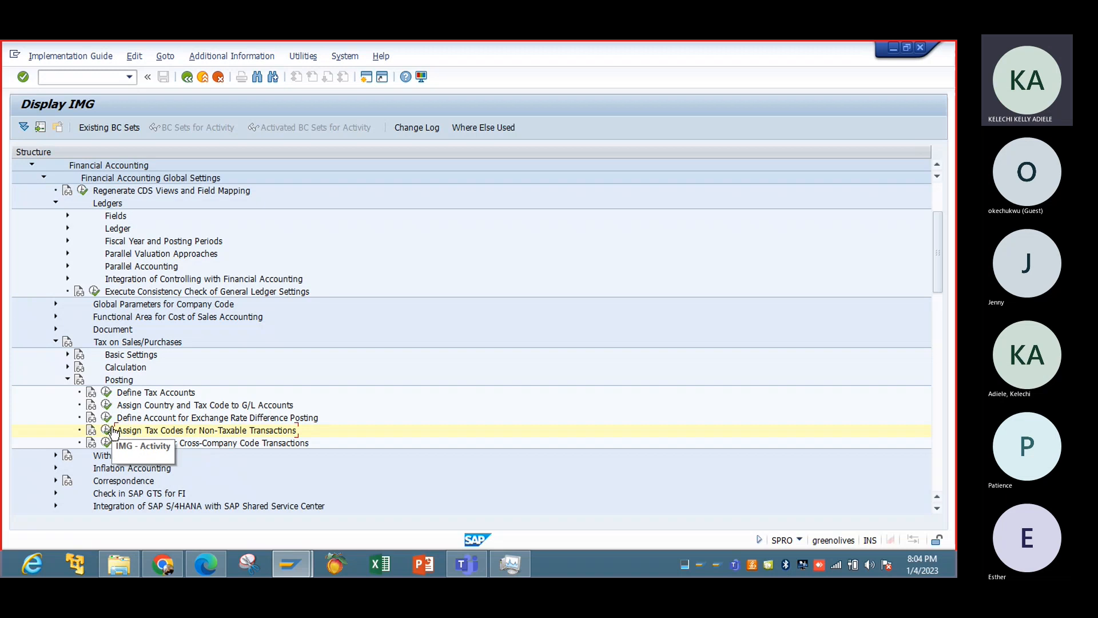
Collapse the Posting and Tax on Sales/Purchases nodes and leave customizing for the SAP Easy Access screen.
{"action": "left_click", "coordinate": [67, 379]}
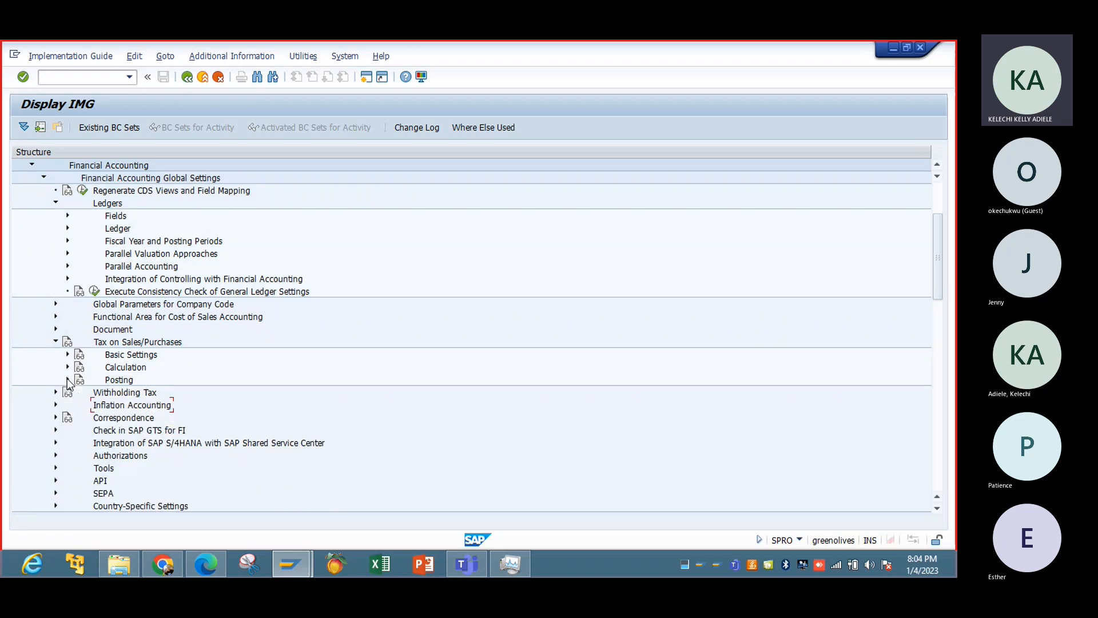
{"action": "left_click", "coordinate": [56, 341]}
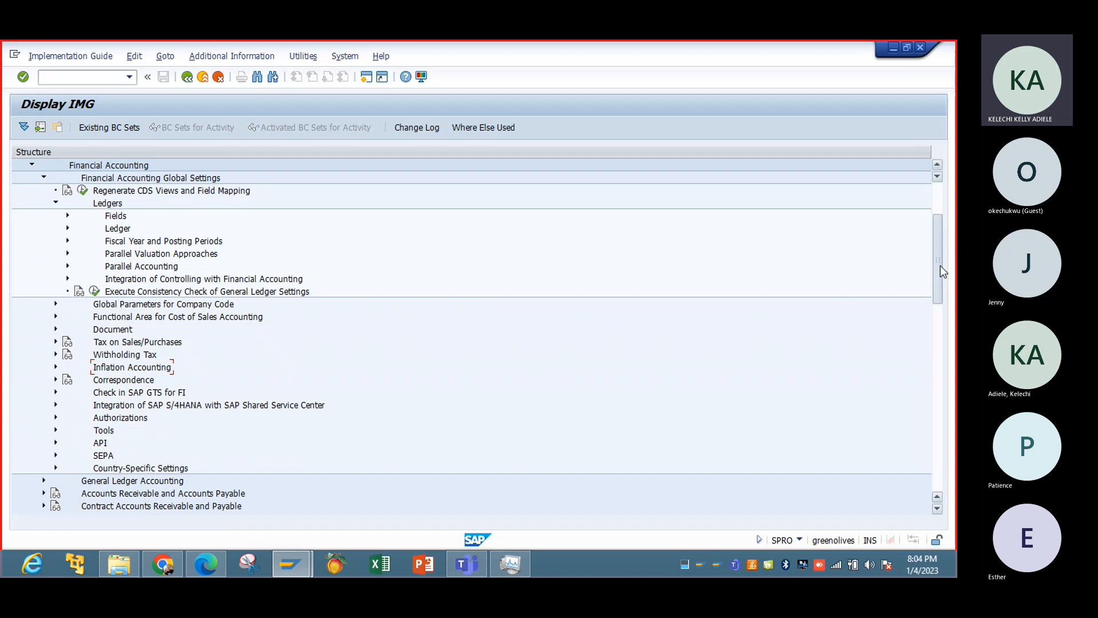
{"action": "left_click_drag", "start_coordinate": [940, 262], "coordinate": [940, 230]}
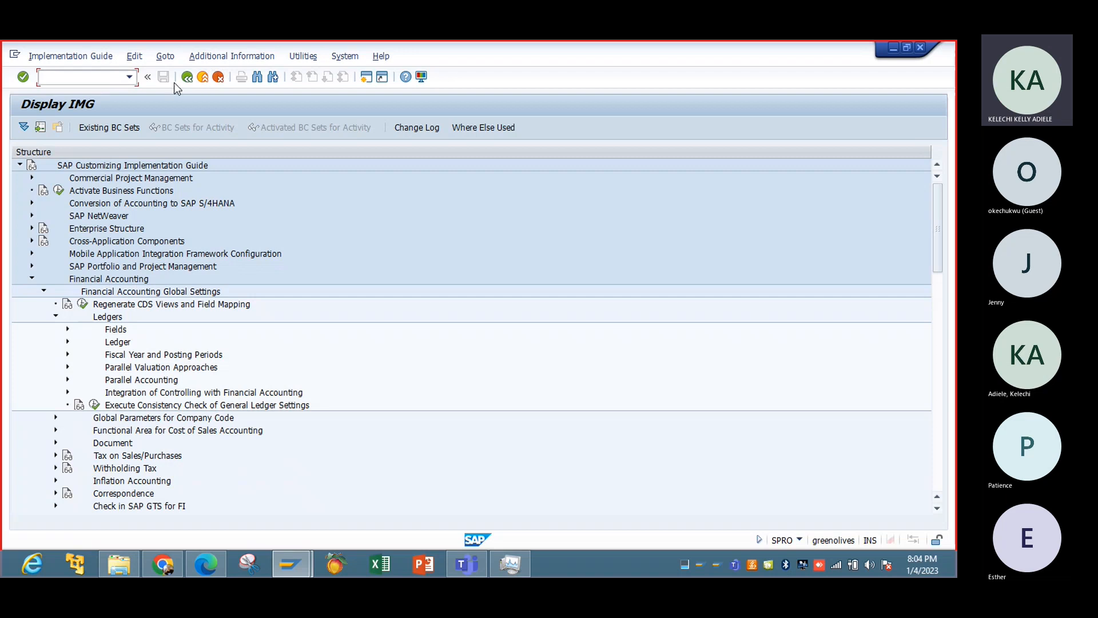
{"action": "left_click", "coordinate": [188, 81]}
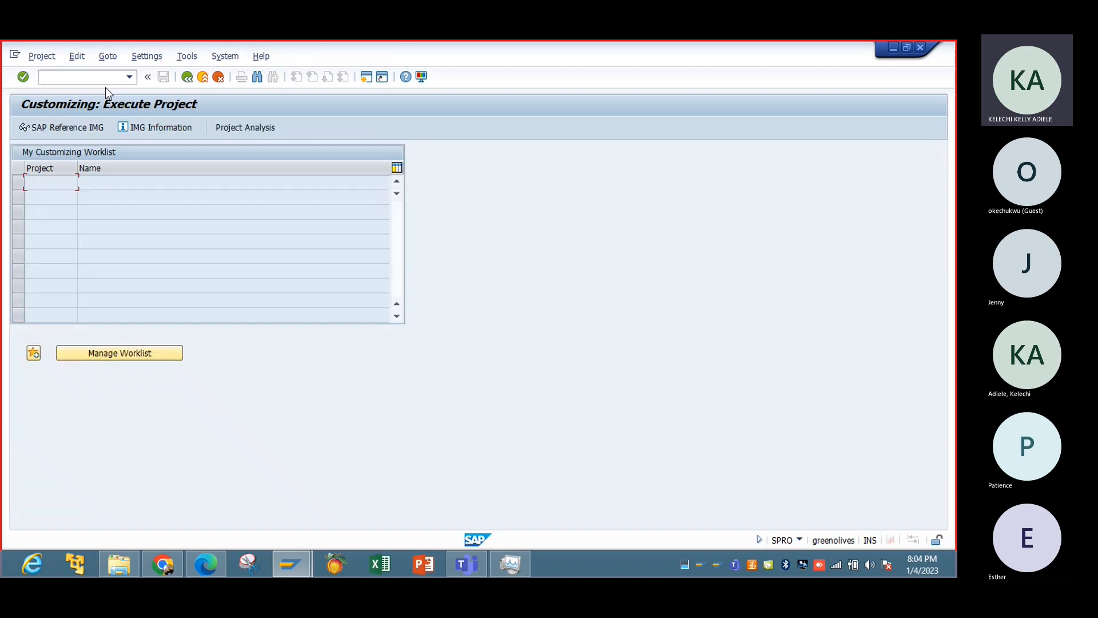
{"action": "left_click", "coordinate": [189, 79]}
Open transaction BP and search for business partners with search term IBTC, then leave the transaction.
{"action": "type", "text": "BP"}
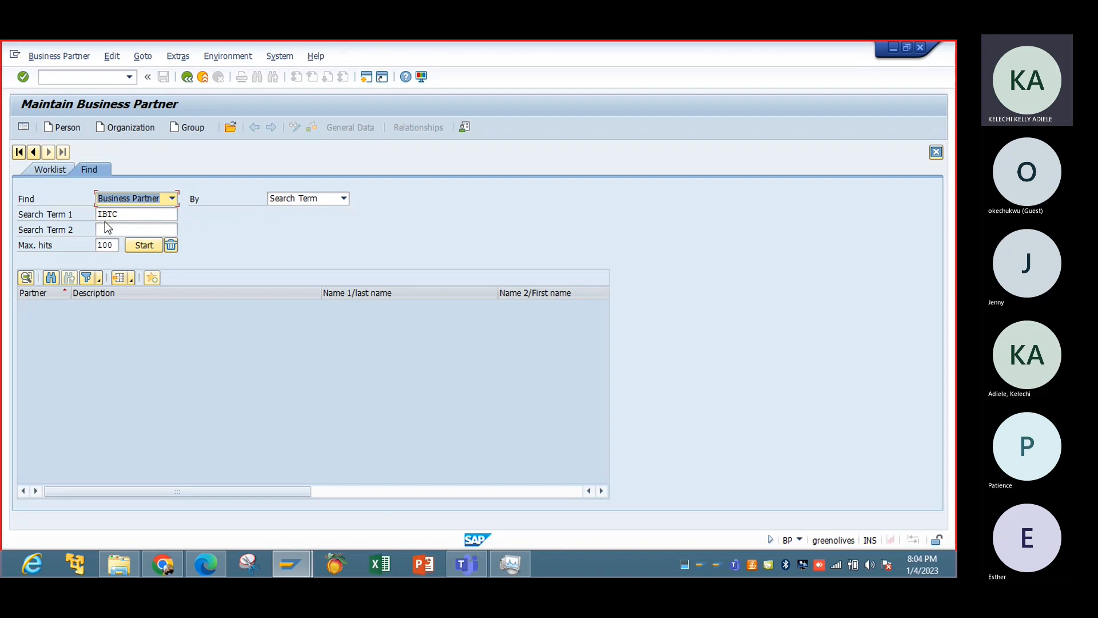
{"action": "key", "text": "Return"}
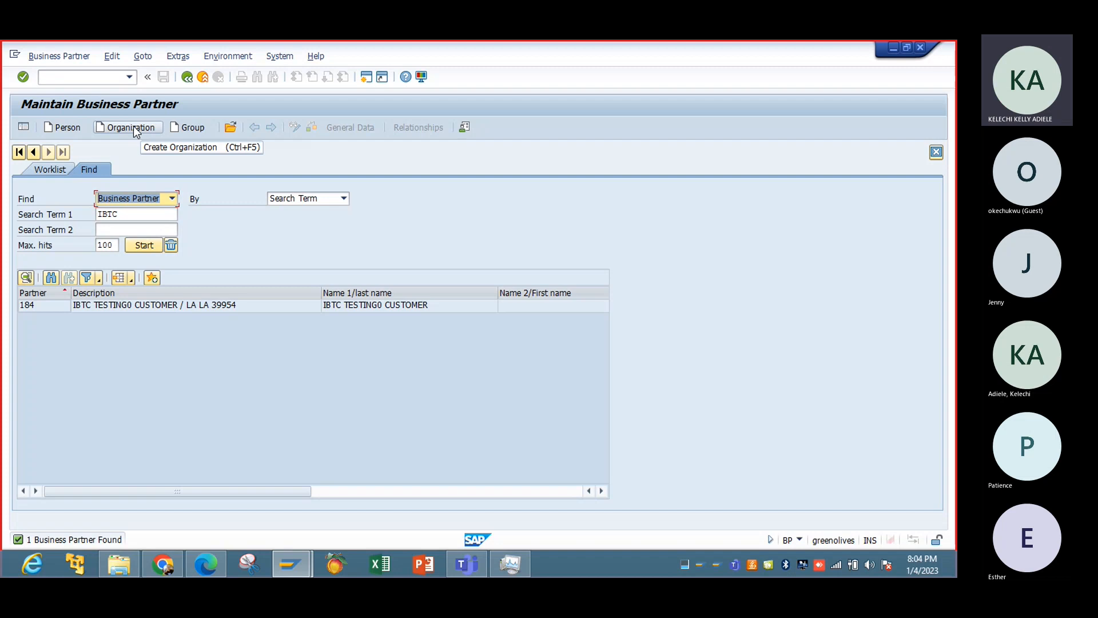
{"action": "left_click", "coordinate": [186, 77]}
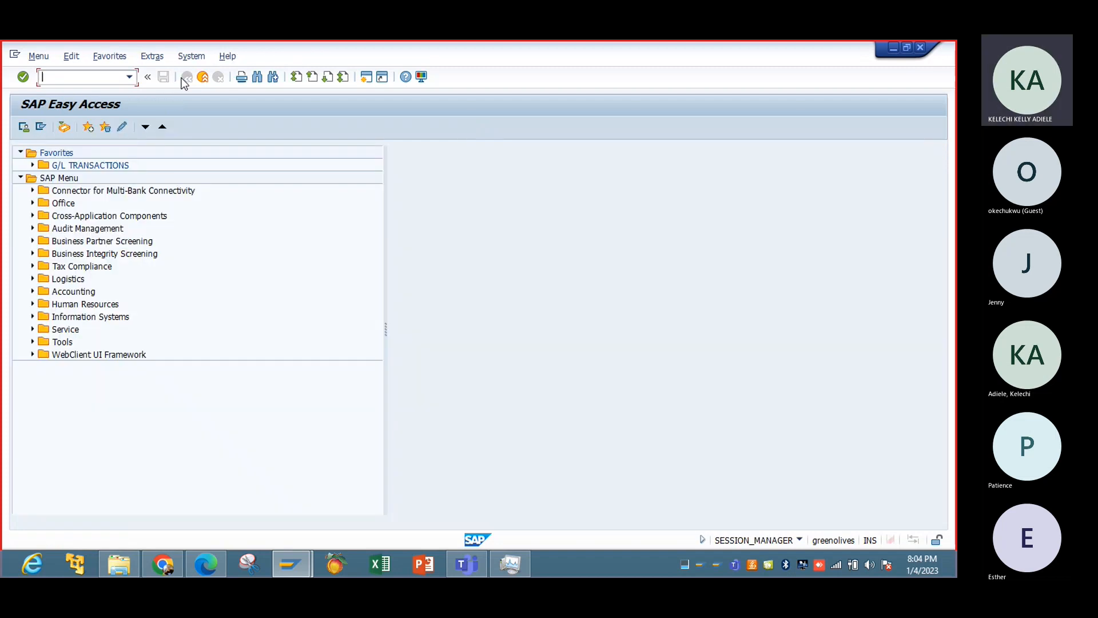
Open transaction BP and start creating a business partner of type organization.
{"action": "left_click", "coordinate": [37, 88]}
{"action": "type", "text": "BP"}
{"action": "key", "text": "Return"}
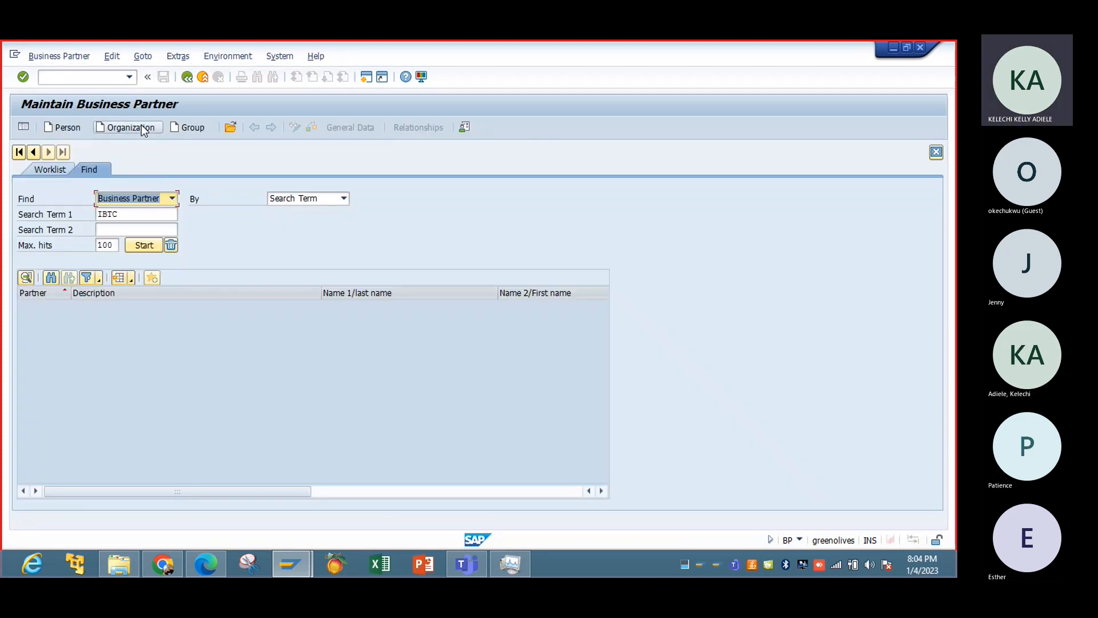
{"action": "left_click", "coordinate": [142, 124]}
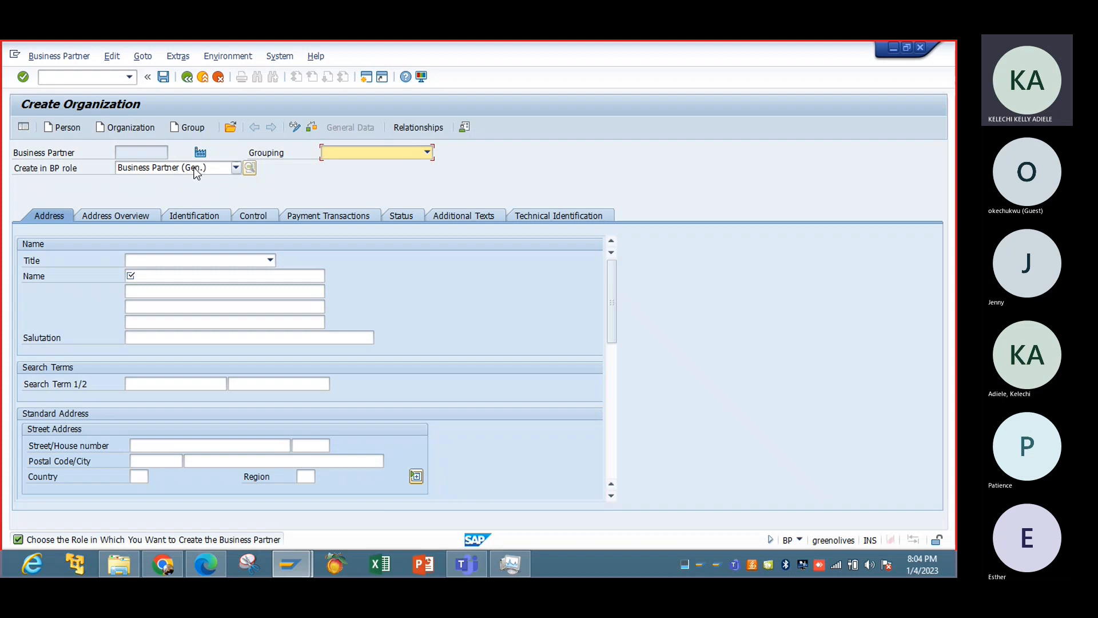
Give the new organization the title Company and the name JAY JAY LTD.
{"action": "left_click", "coordinate": [270, 261]}
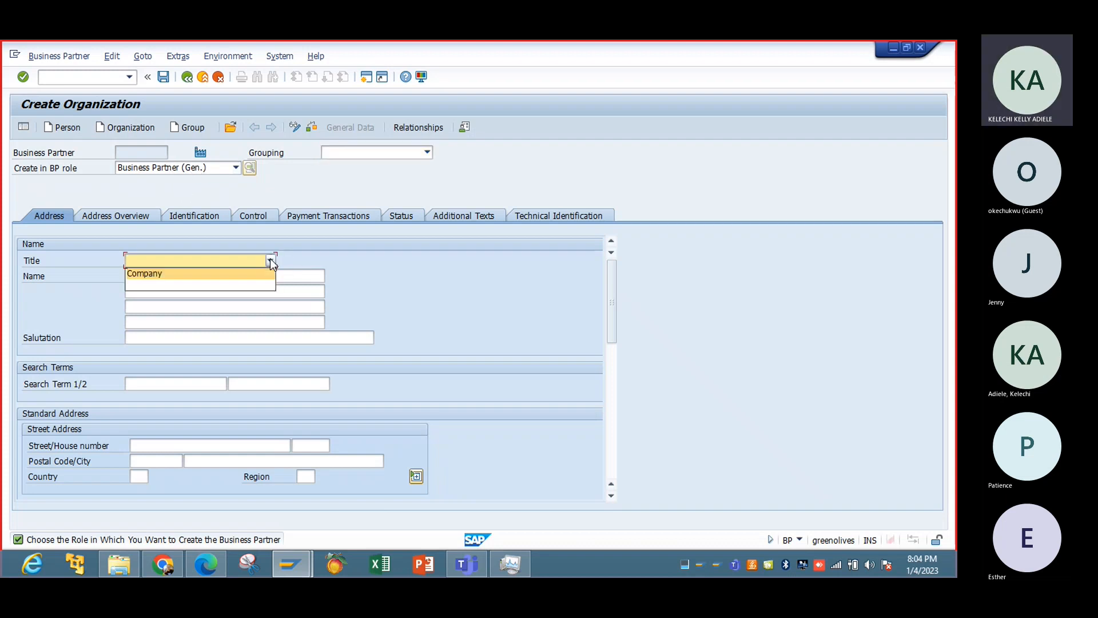
{"action": "left_click", "coordinate": [245, 274]}
{"action": "left_click", "coordinate": [241, 276]}
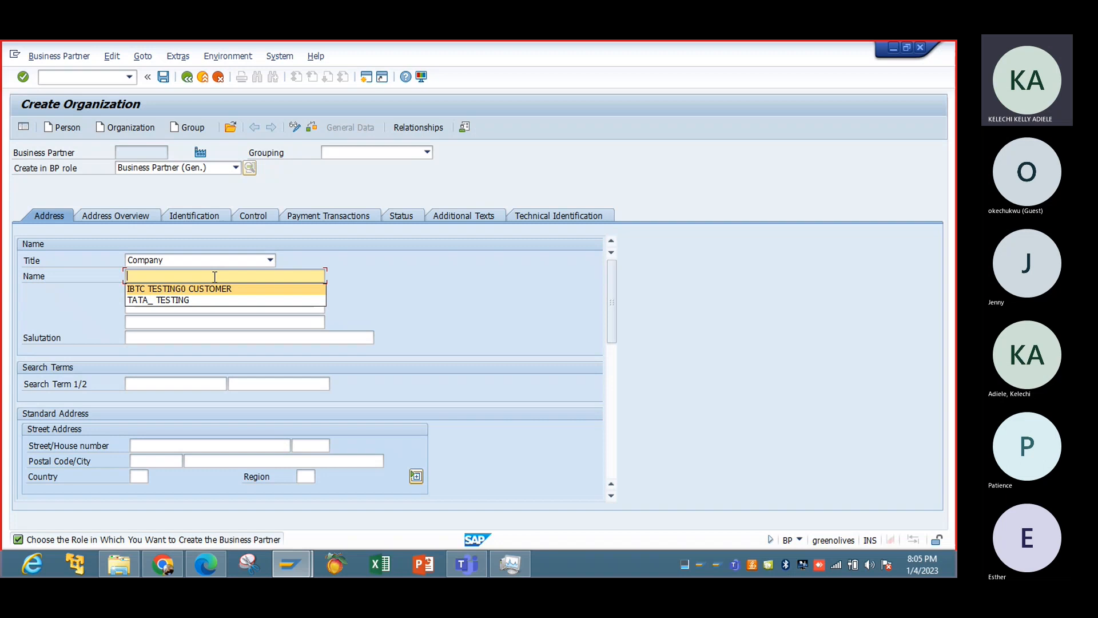
{"action": "type", "text": "TA"}
{"action": "key", "text": "BackSpace"}
{"action": "key", "text": "BackSpace"}
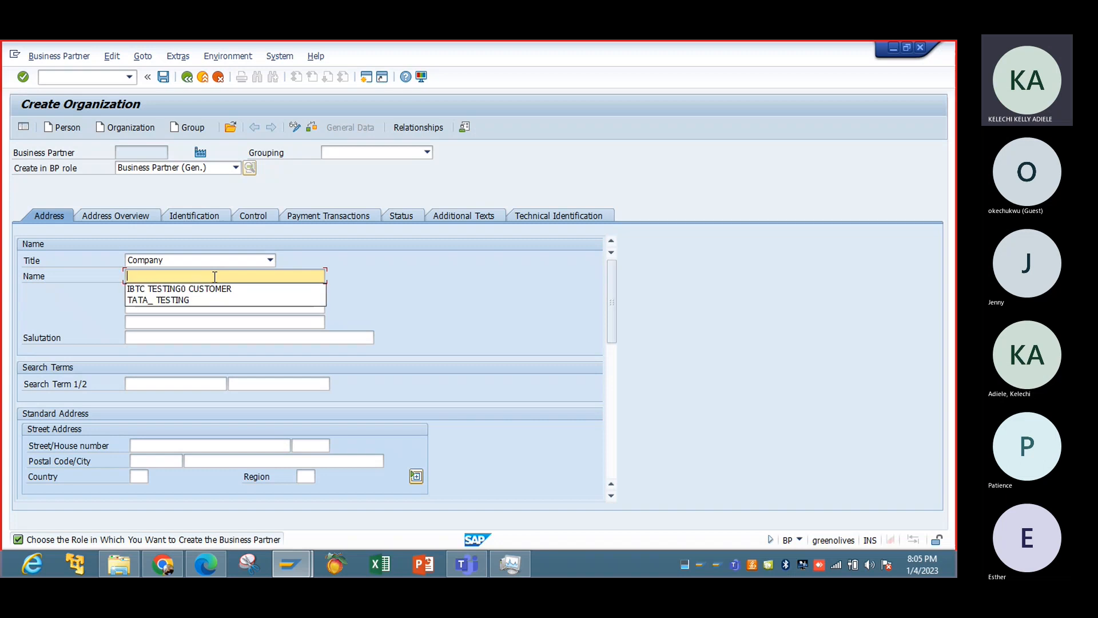
{"action": "type", "text": "JAY"}
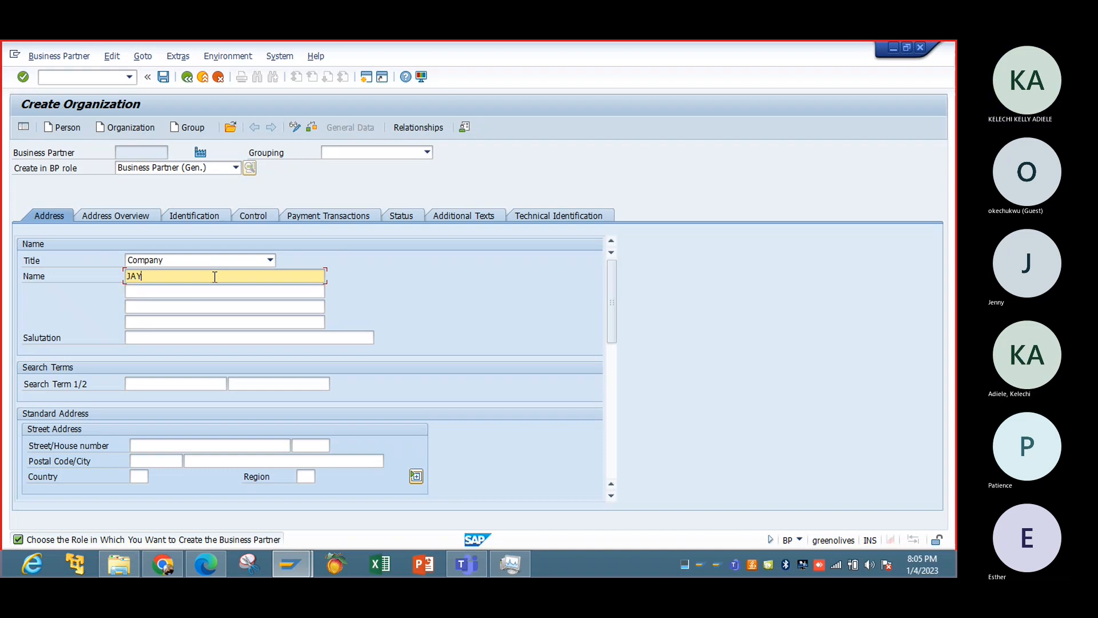
{"action": "type", "text": " JAY LTD"}
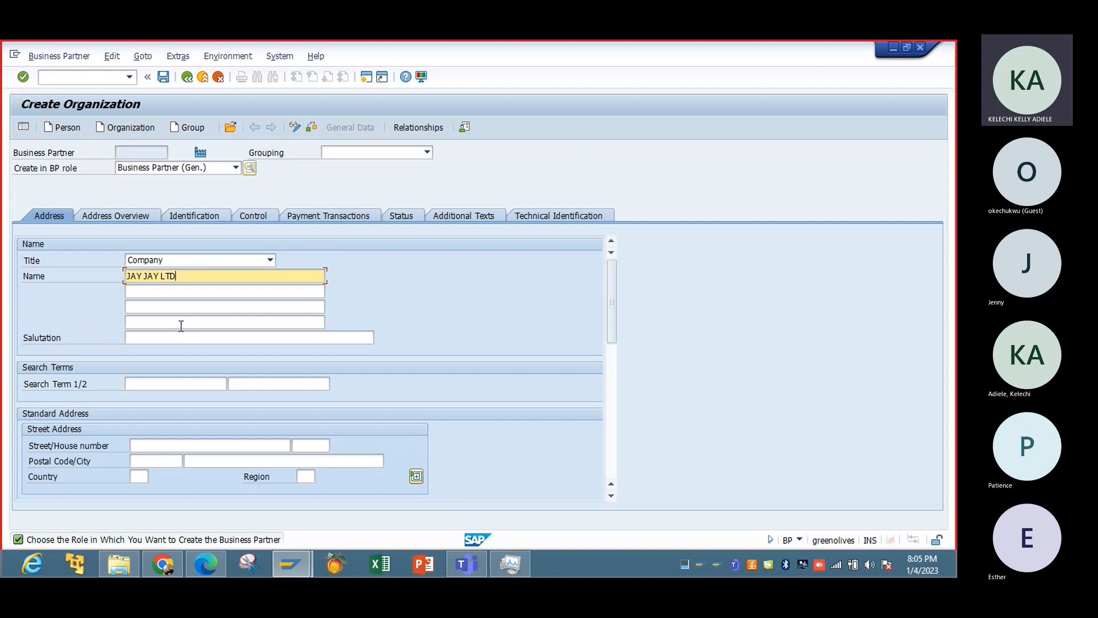
Enter the search term JJ and fill in the organization's street, postal code and city.
{"action": "left_click", "coordinate": [151, 383]}
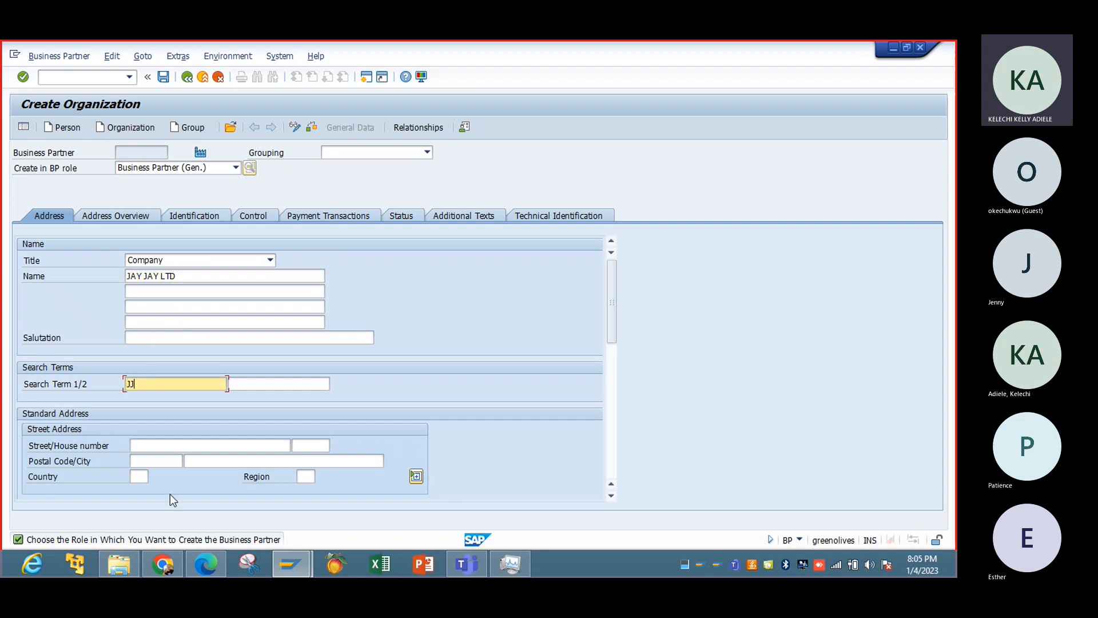
{"action": "left_click", "coordinate": [164, 445]}
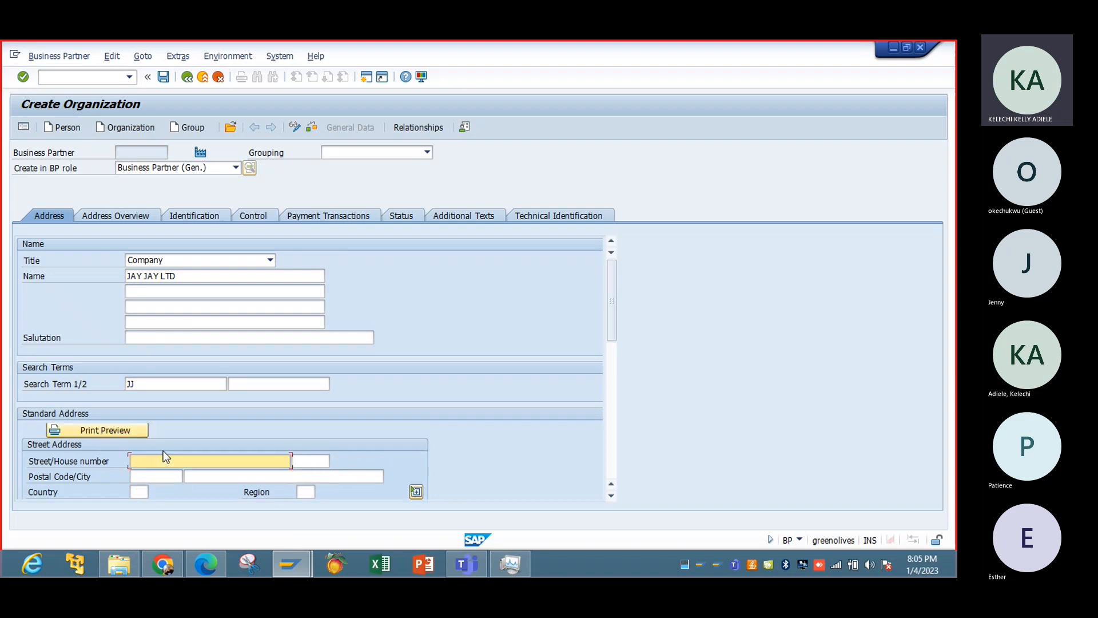
{"action": "type", "text": "45"}
{"action": "left_click", "coordinate": [155, 477]}
{"action": "left_click", "coordinate": [159, 492]}
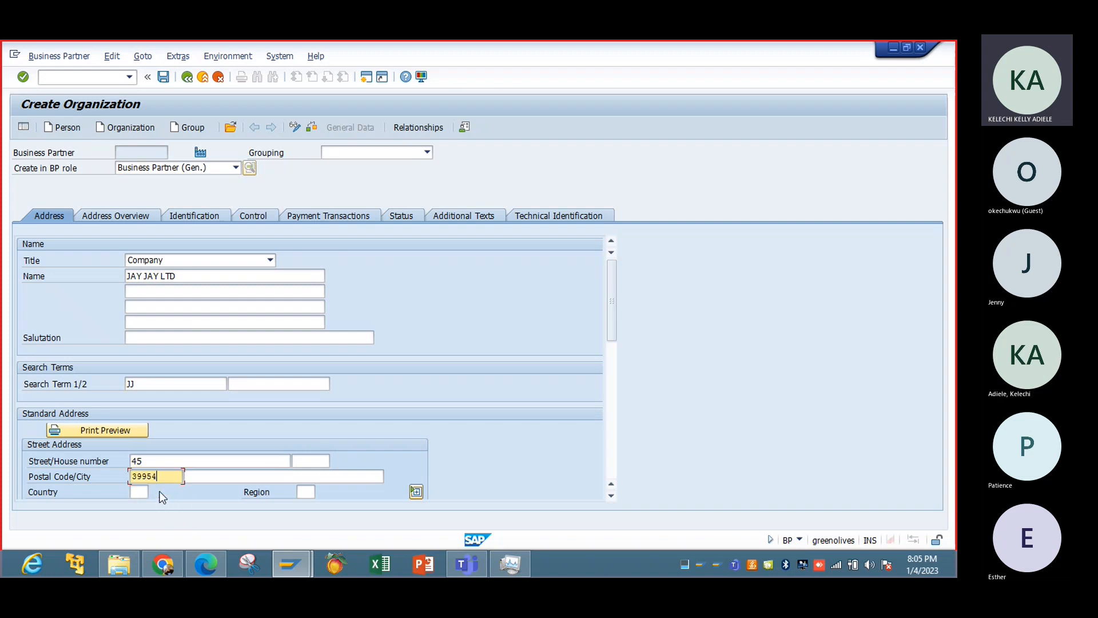
{"action": "left_click", "coordinate": [191, 477]}
{"action": "type", "text": "LA"}
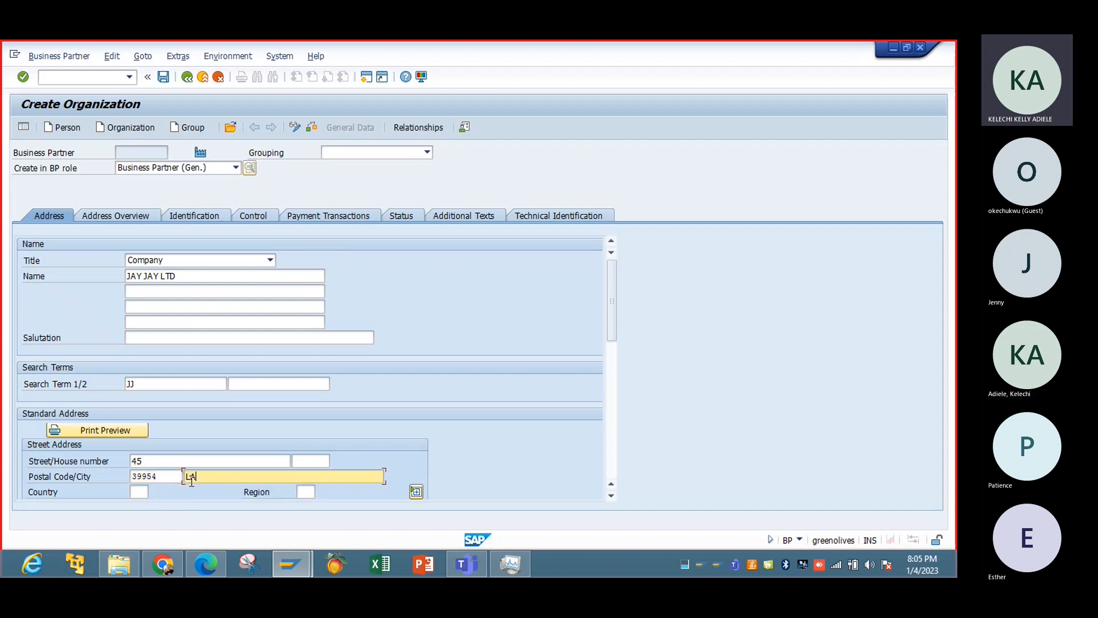
Set the country of the organization's standard address to US and the region to LA.
{"action": "left_click", "coordinate": [139, 493]}
{"action": "type", "text": "US"}
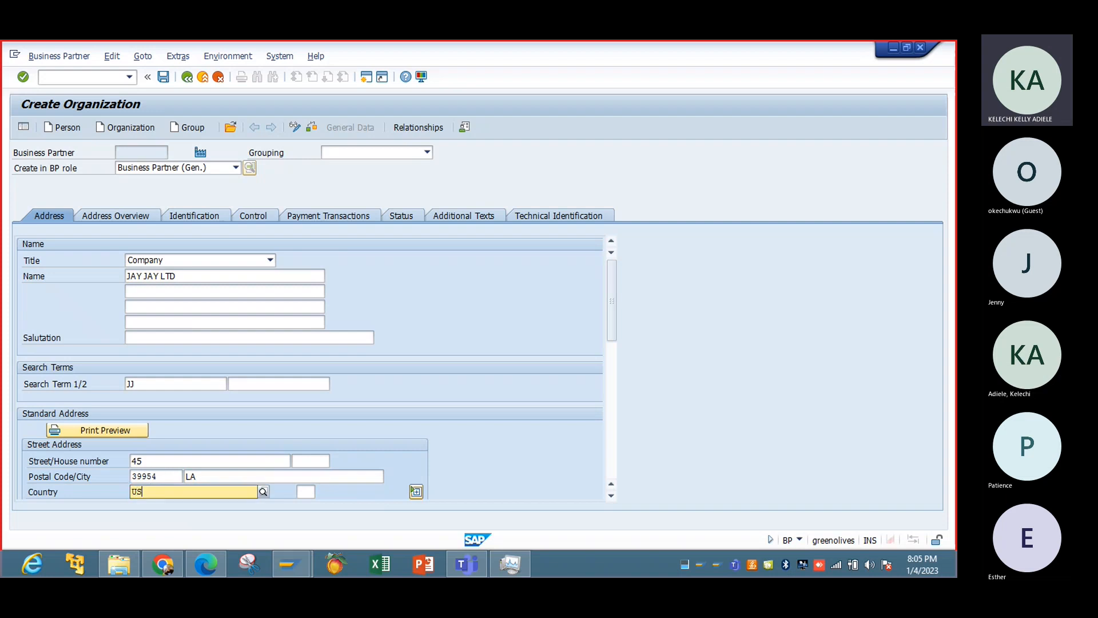
{"action": "key", "text": "Tab"}
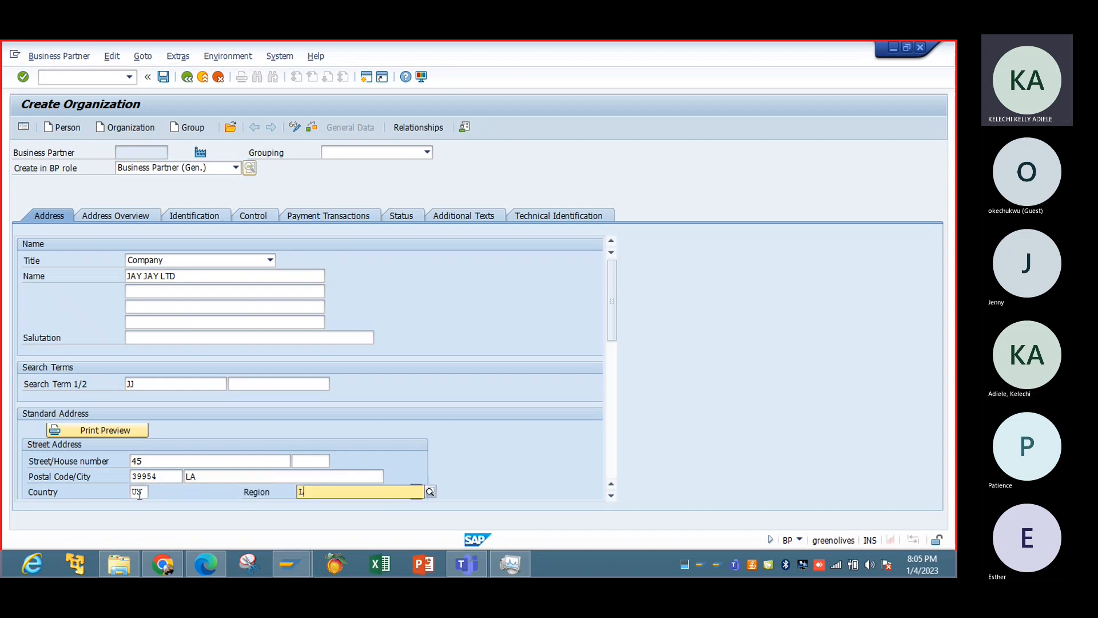
{"action": "type", "text": "LA"}
Set the communication language to English and fill in the organization's telephone number.
{"action": "left_click", "coordinate": [611, 496]}
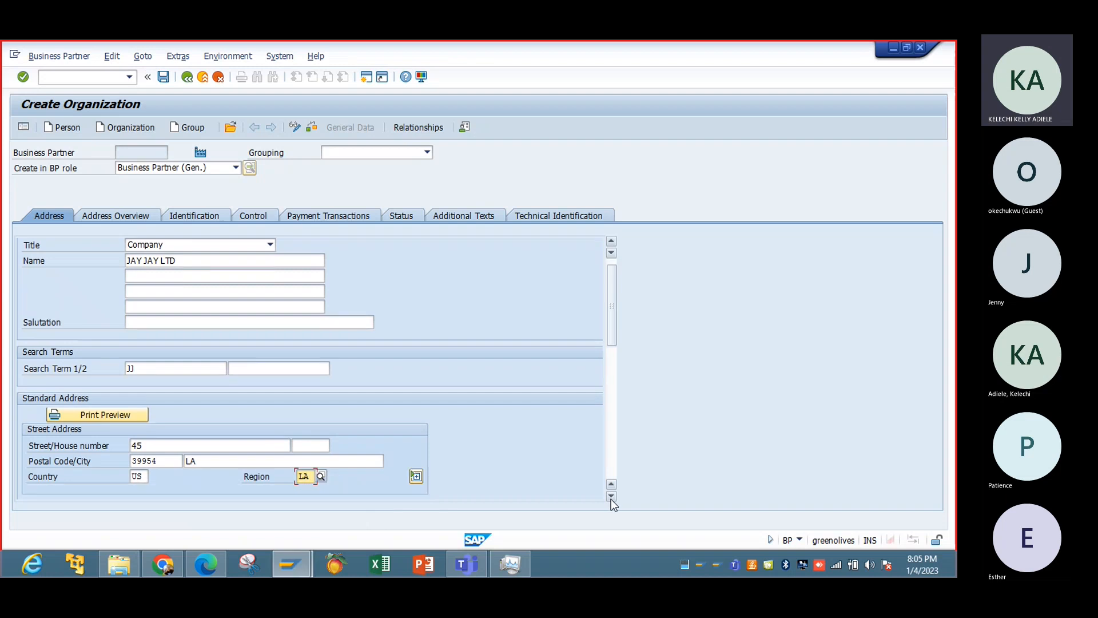
{"action": "left_click", "coordinate": [610, 497]}
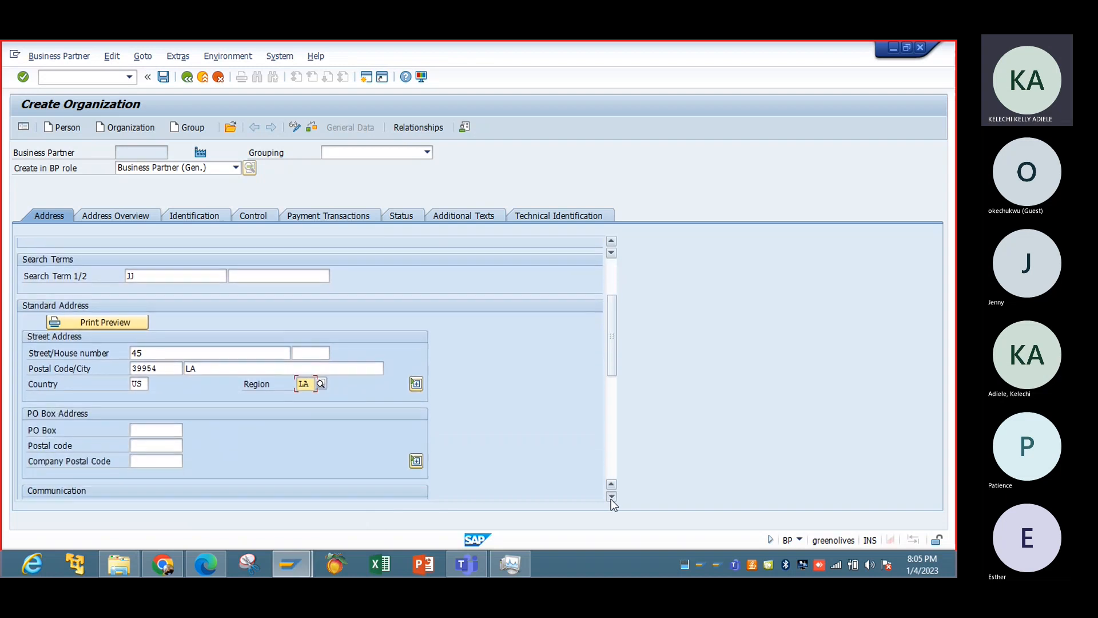
{"action": "left_click", "coordinate": [611, 497]}
{"action": "left_click", "coordinate": [226, 354]}
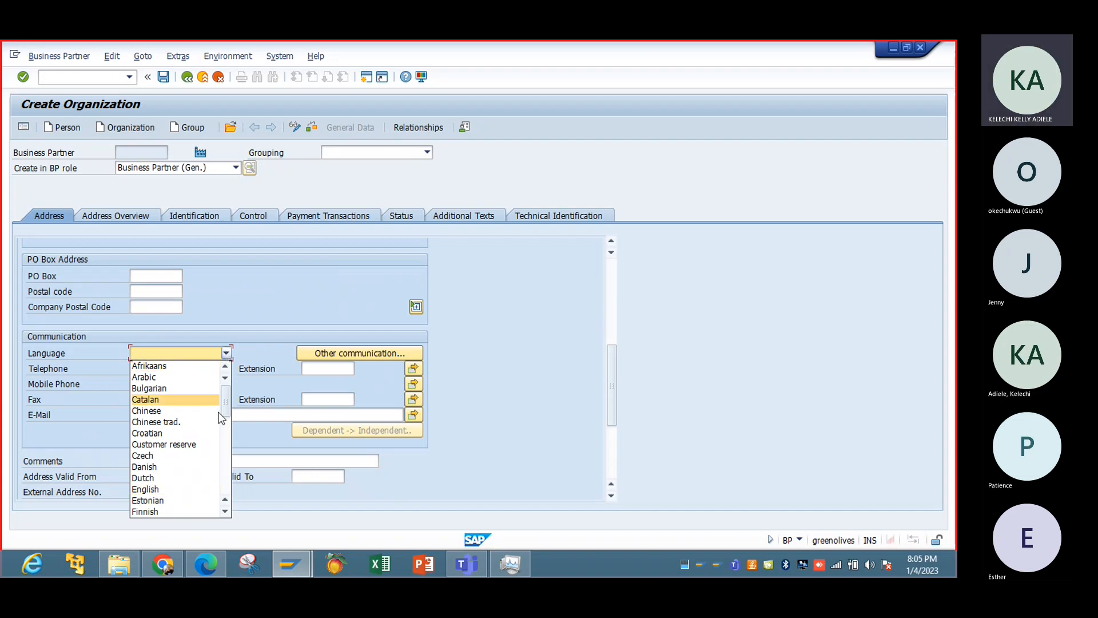
{"action": "left_click", "coordinate": [189, 489]}
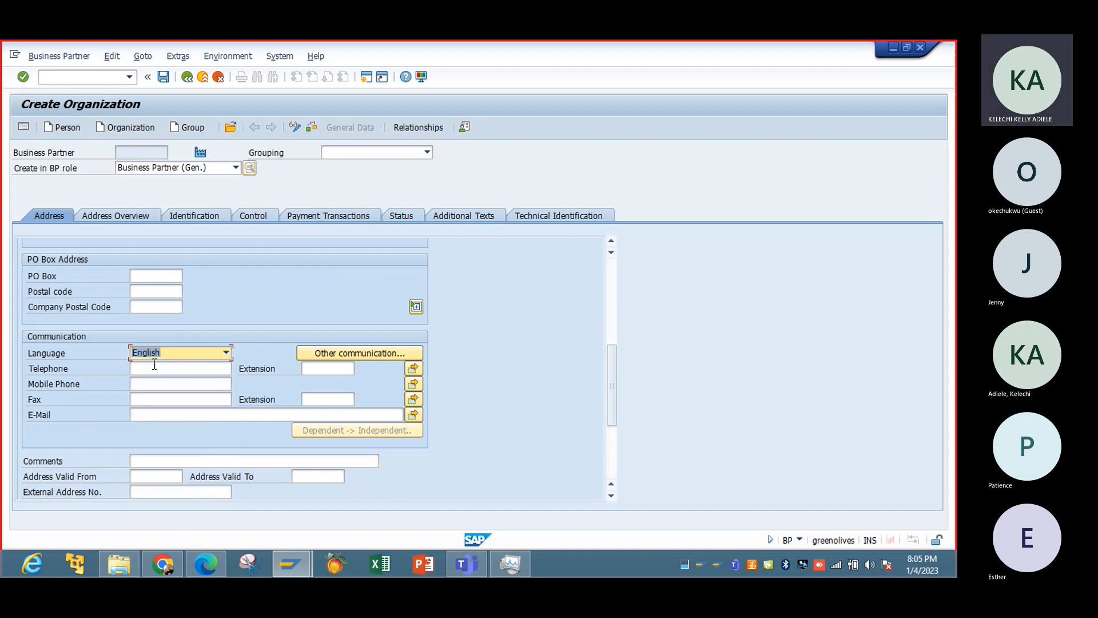
{"action": "left_click", "coordinate": [154, 366]}
{"action": "left_click", "coordinate": [168, 378]}
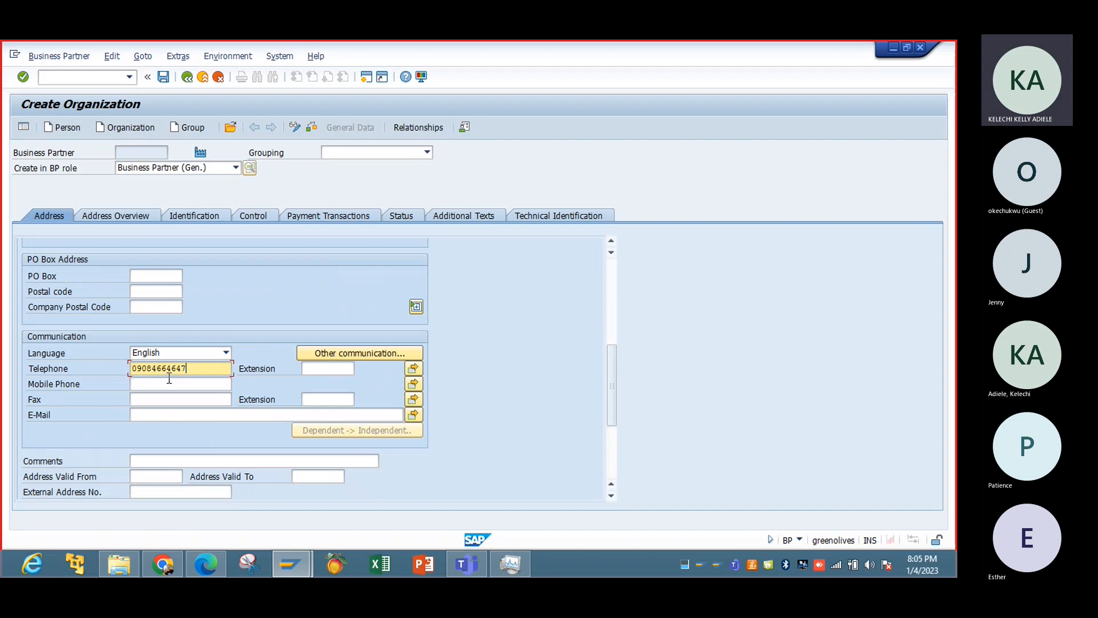
Check the address overview and assign industry 03 in the organization's identification data.
{"action": "left_click", "coordinate": [135, 217]}
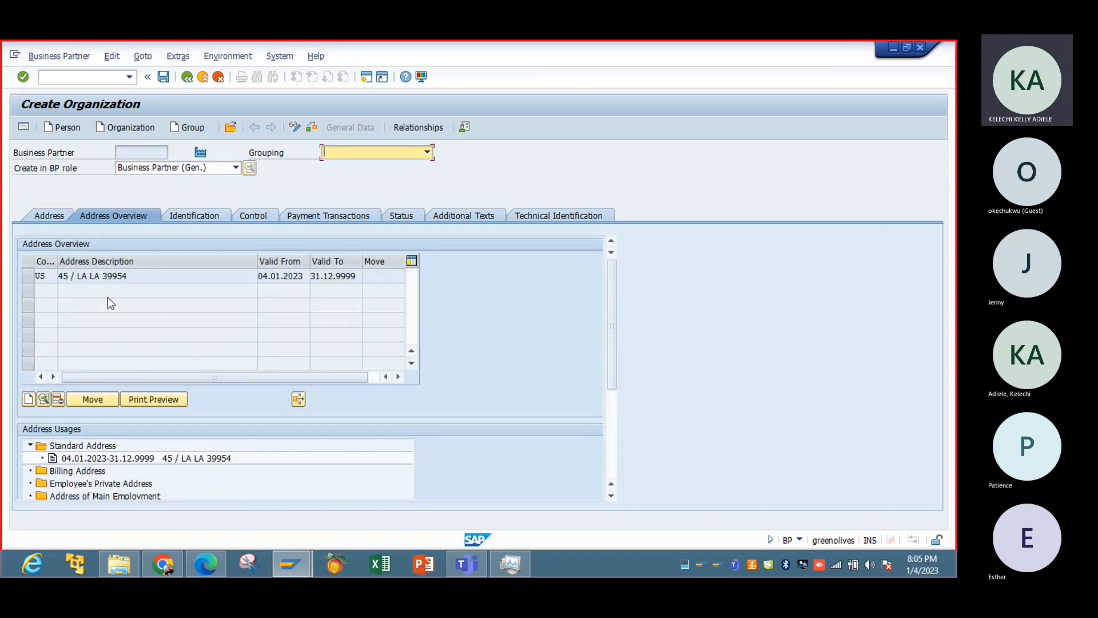
{"action": "left_click", "coordinate": [208, 215]}
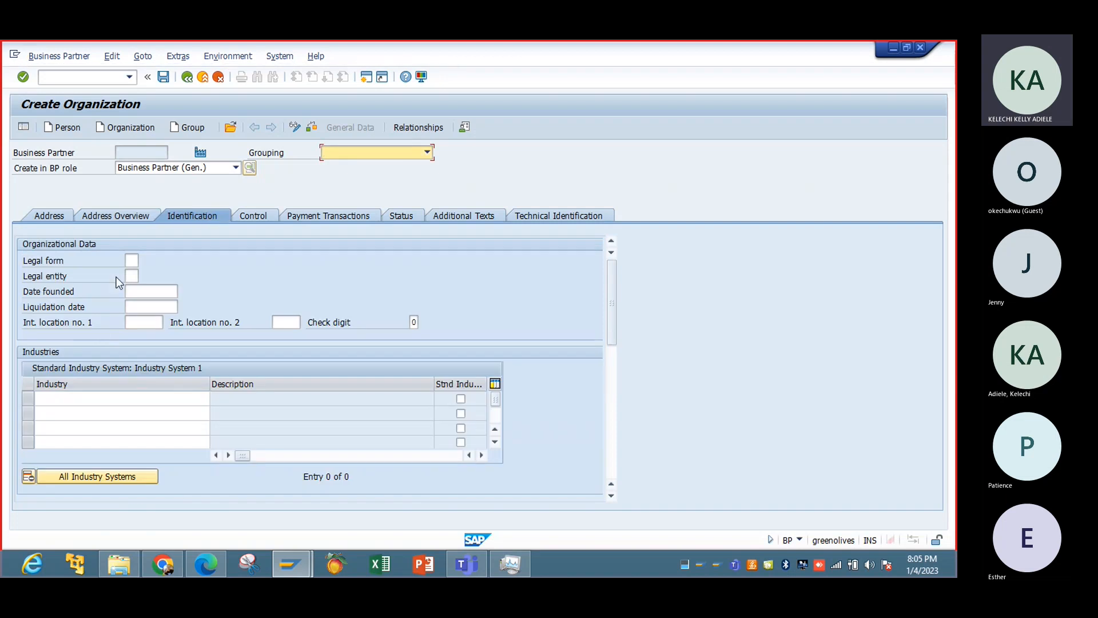
{"action": "left_click", "coordinate": [141, 399]}
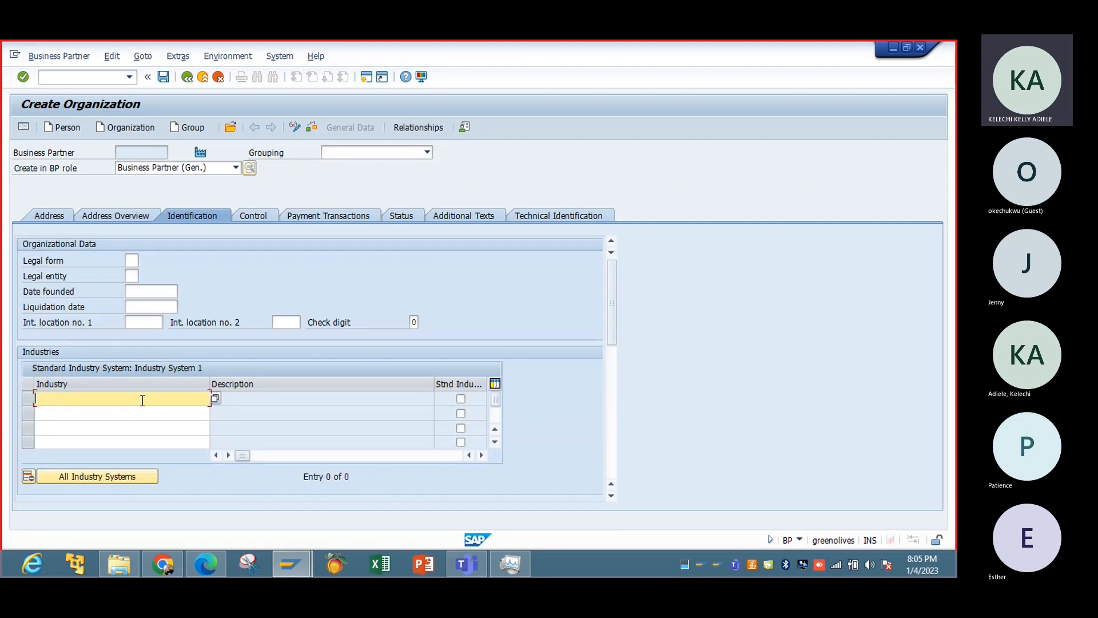
{"action": "left_click", "coordinate": [214, 400]}
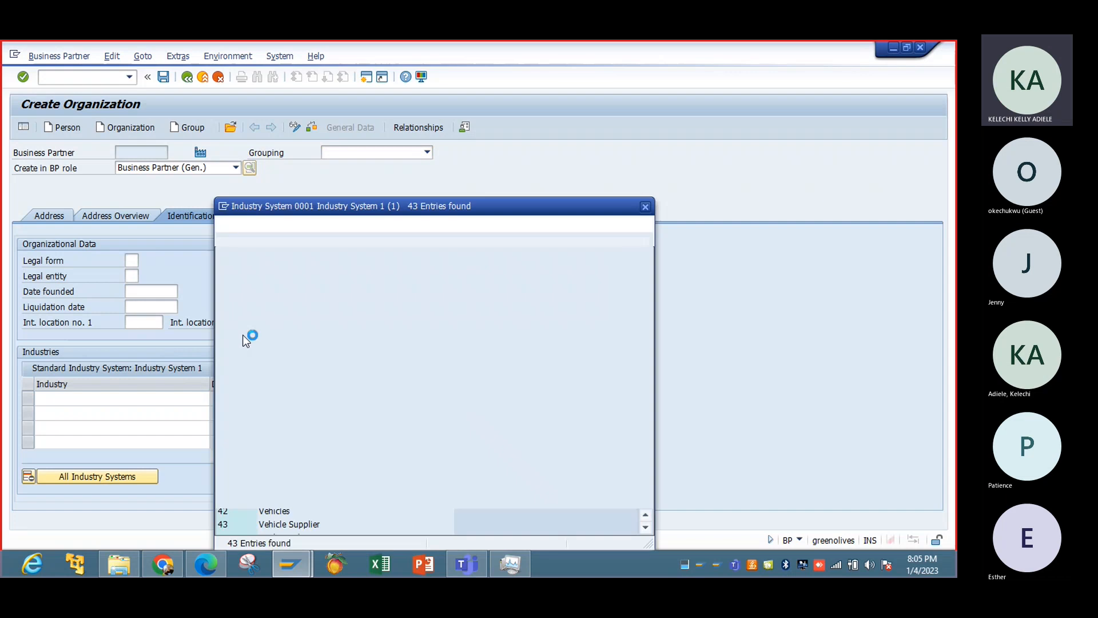
{"action": "double_click", "coordinate": [323, 312]}
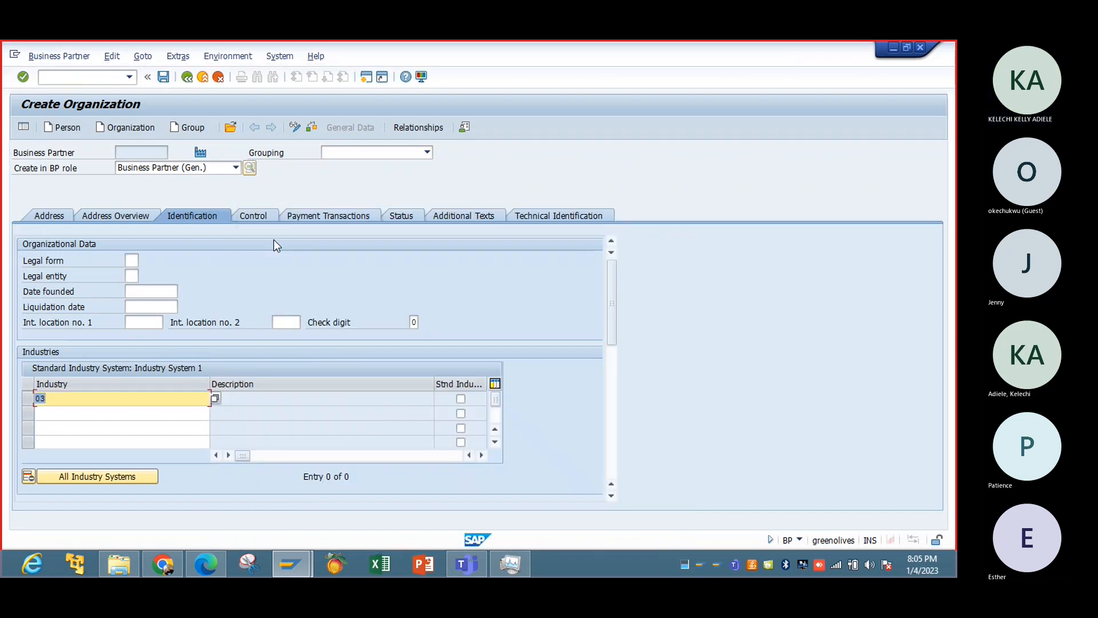
Review the control, payment transaction and status data, and save the new business partner.
{"action": "left_click", "coordinate": [258, 215]}
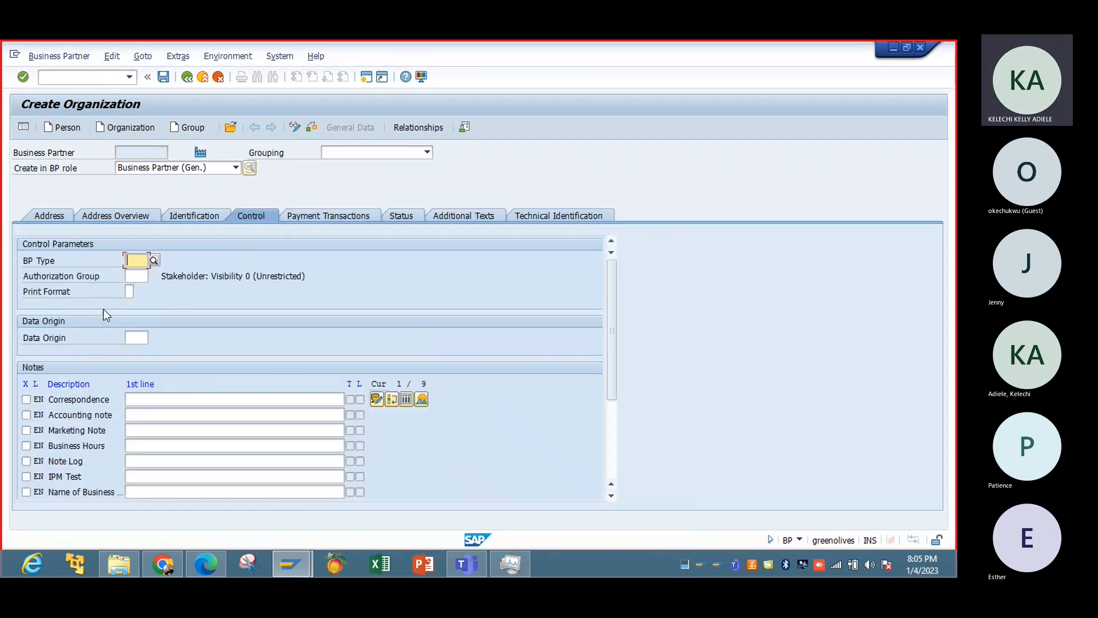
{"action": "left_click", "coordinate": [345, 216]}
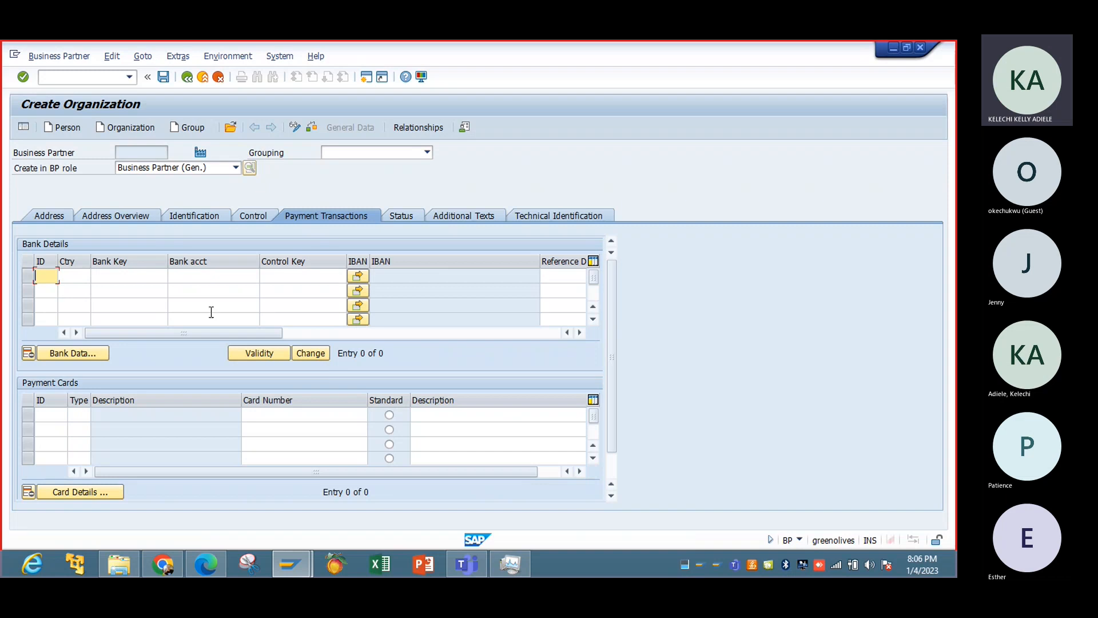
{"action": "left_click", "coordinate": [398, 219]}
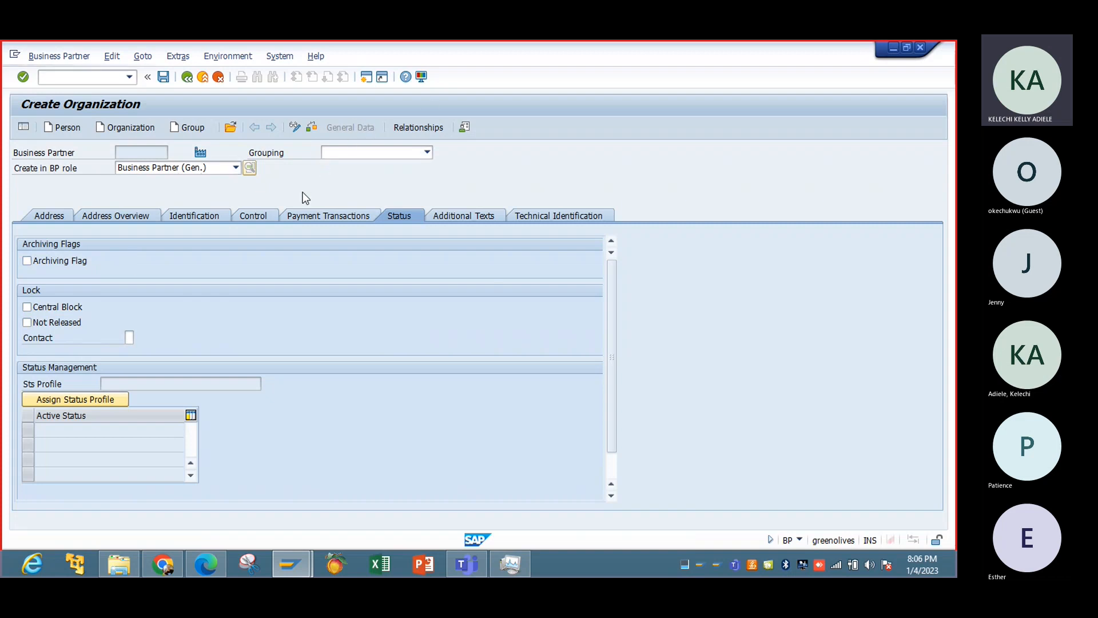
{"action": "left_click", "coordinate": [164, 76]}
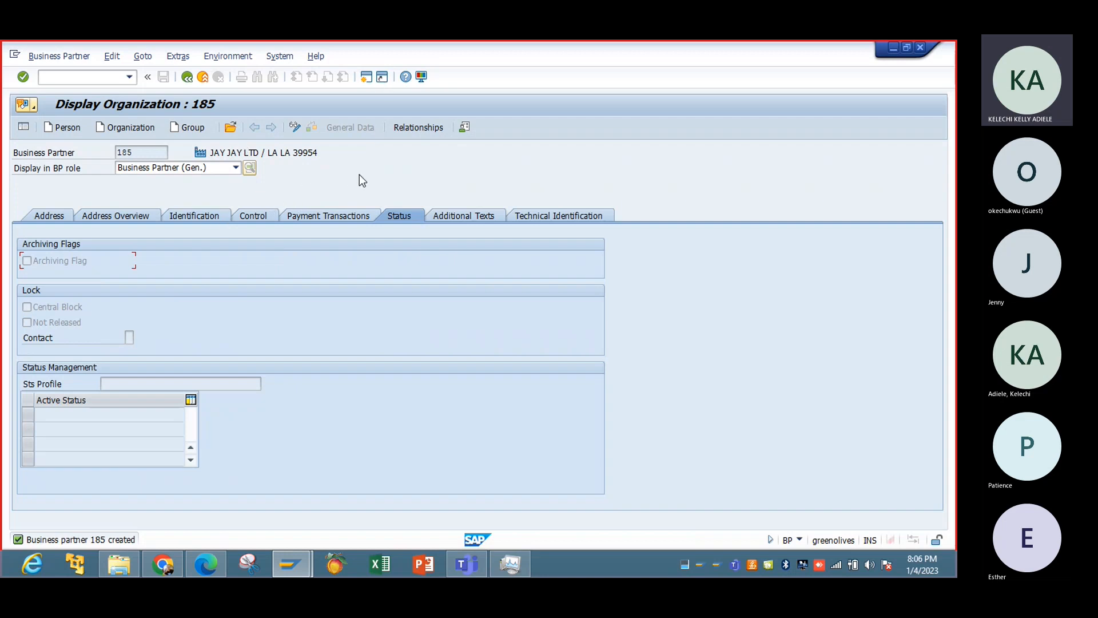
{"action": "left_click", "coordinate": [295, 131]}
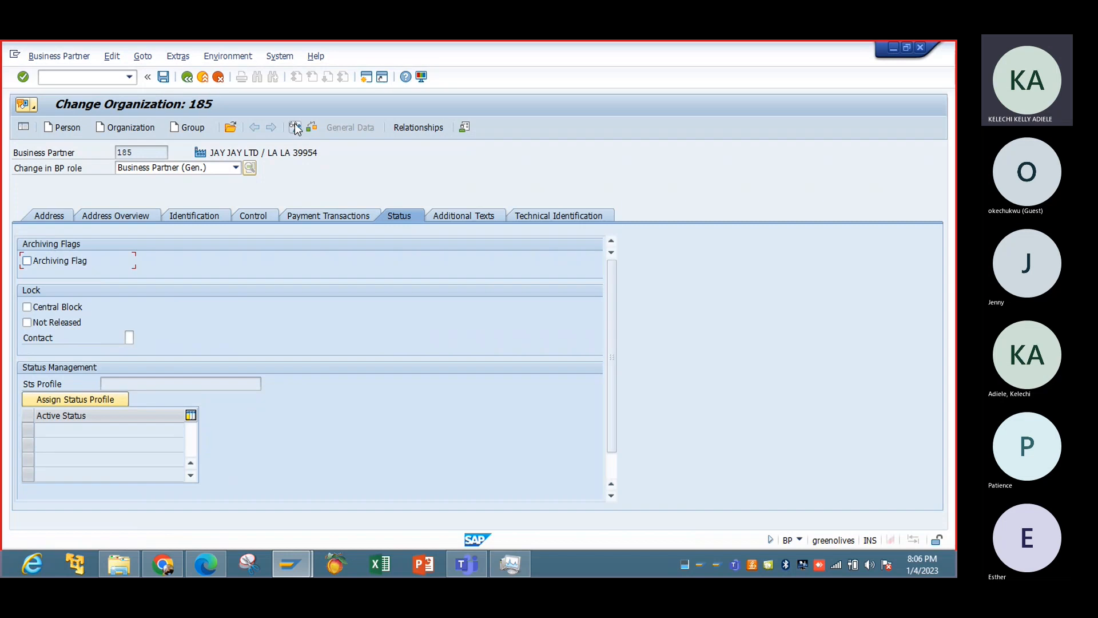
{"action": "left_click", "coordinate": [236, 168]}
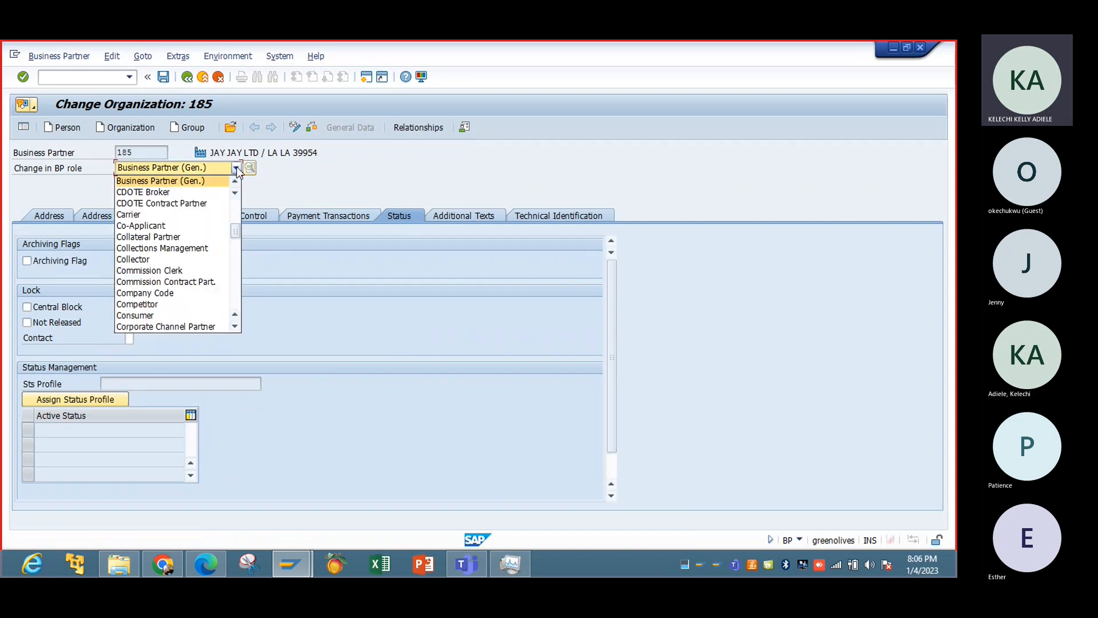
{"action": "left_click", "coordinate": [238, 170]}
{"action": "left_click", "coordinate": [163, 77]}
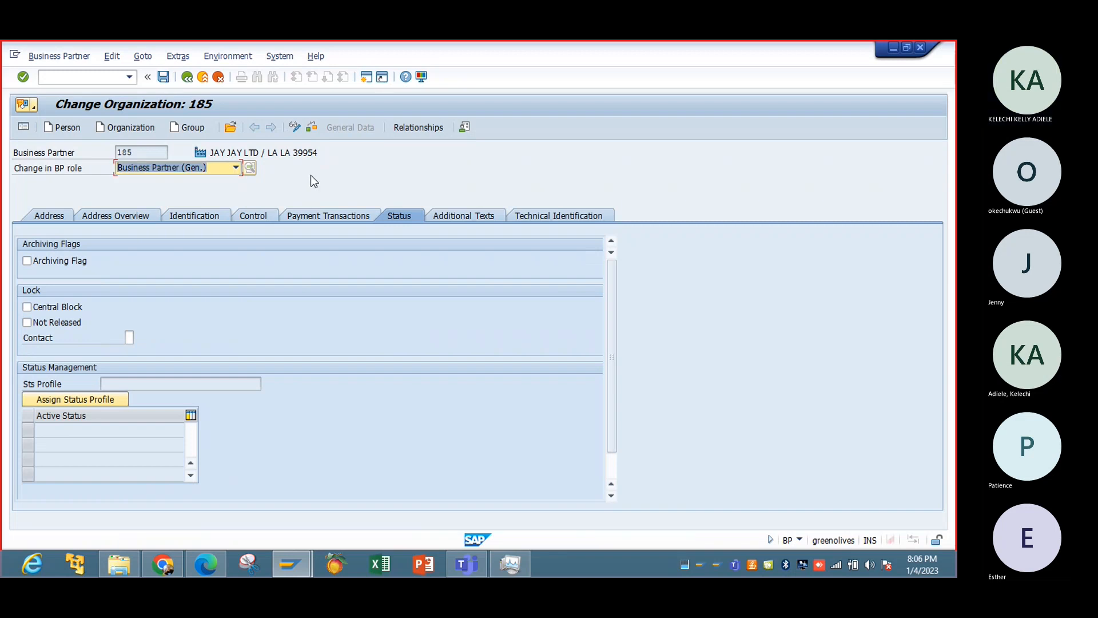
{"action": "left_click", "coordinate": [236, 167]}
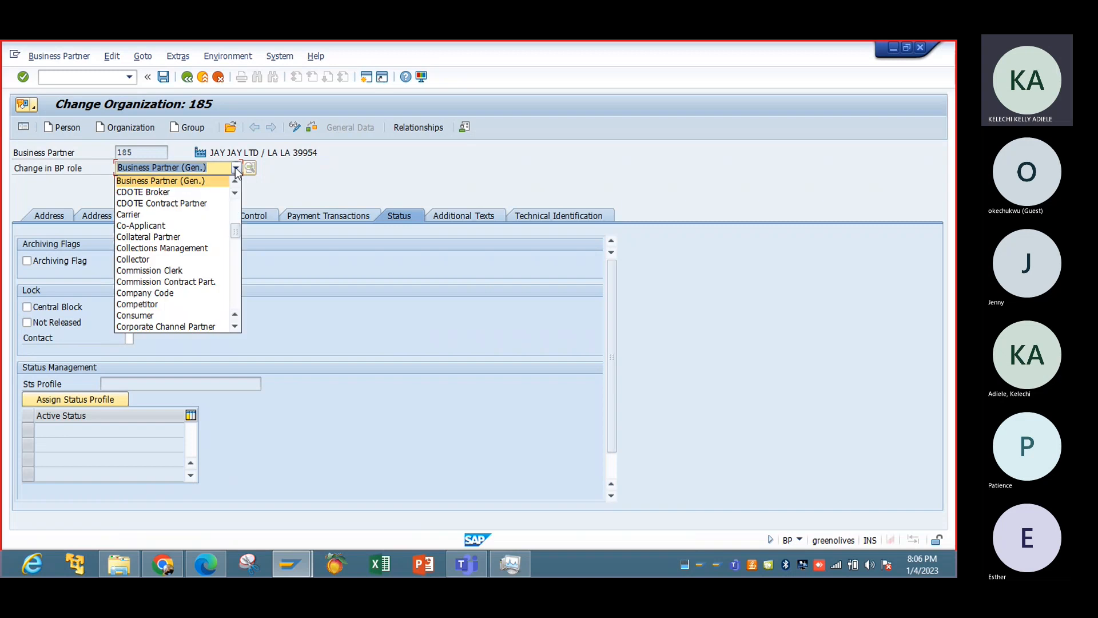
{"action": "left_click", "coordinate": [235, 168]}
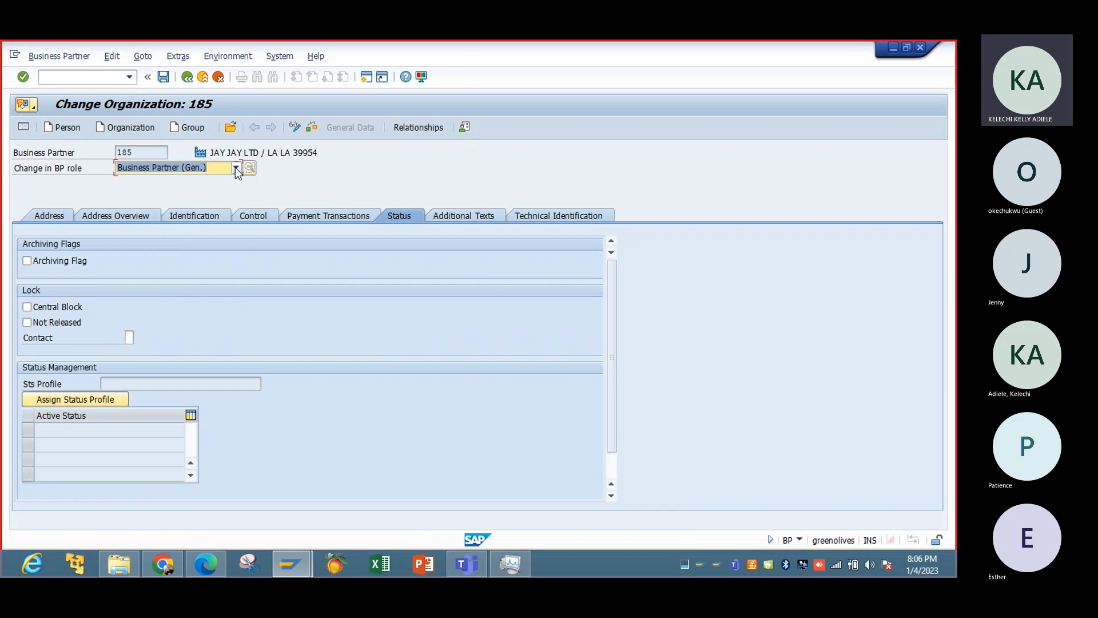
{"action": "left_click", "coordinate": [294, 128]}
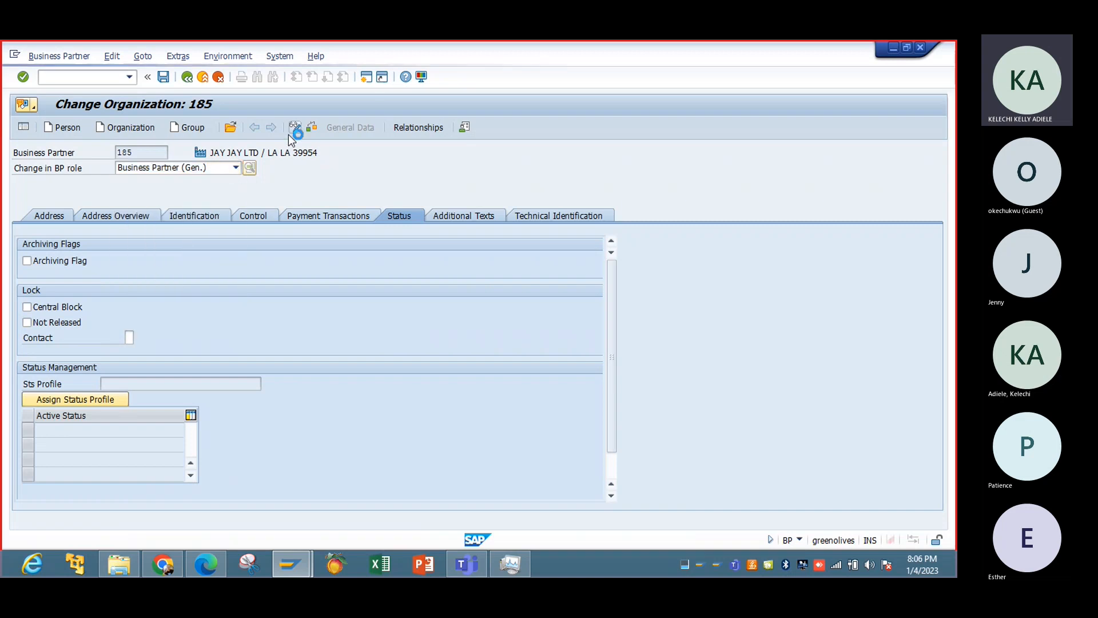
{"action": "left_click", "coordinate": [237, 168]}
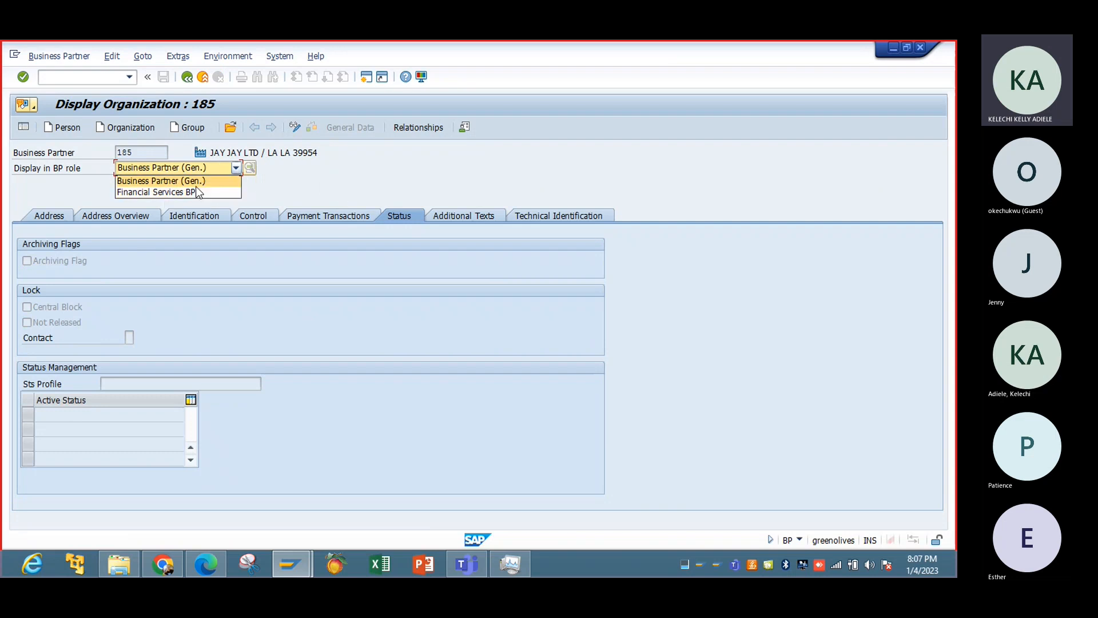
{"action": "left_click", "coordinate": [303, 166]}
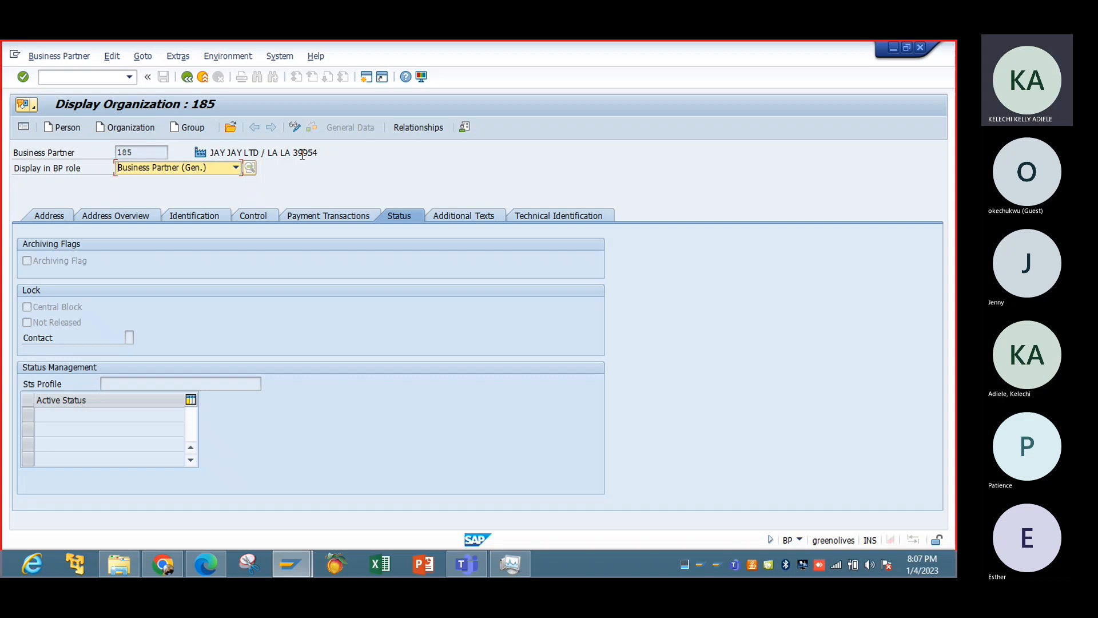
Switch the business partner to change mode and give it the role Customer (Fin.Accounting).
{"action": "left_click", "coordinate": [295, 128]}
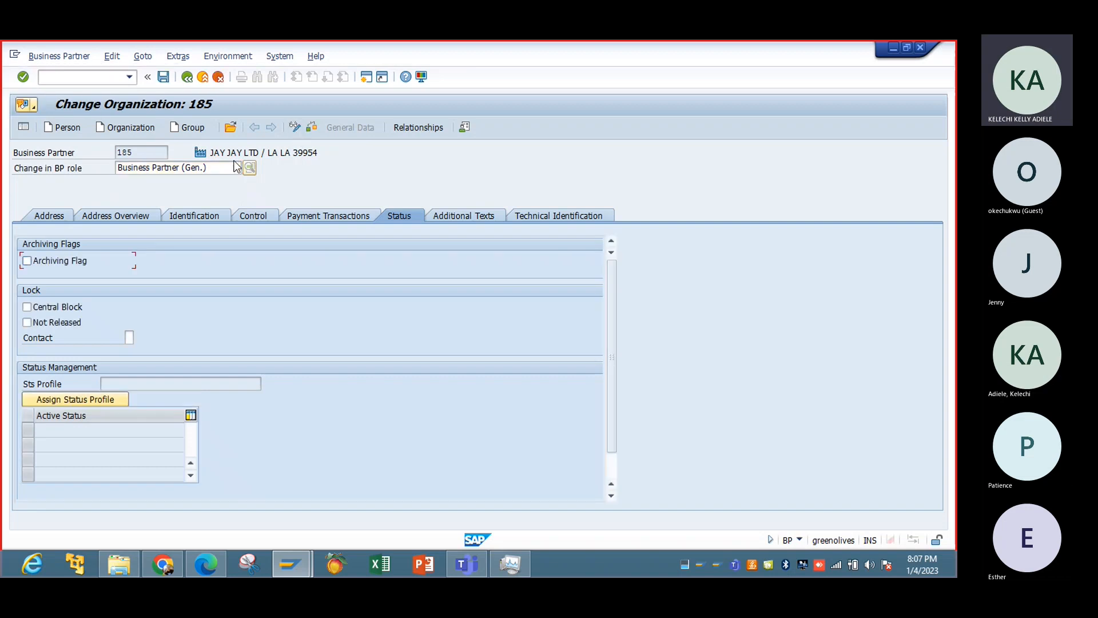
{"action": "left_click", "coordinate": [235, 167]}
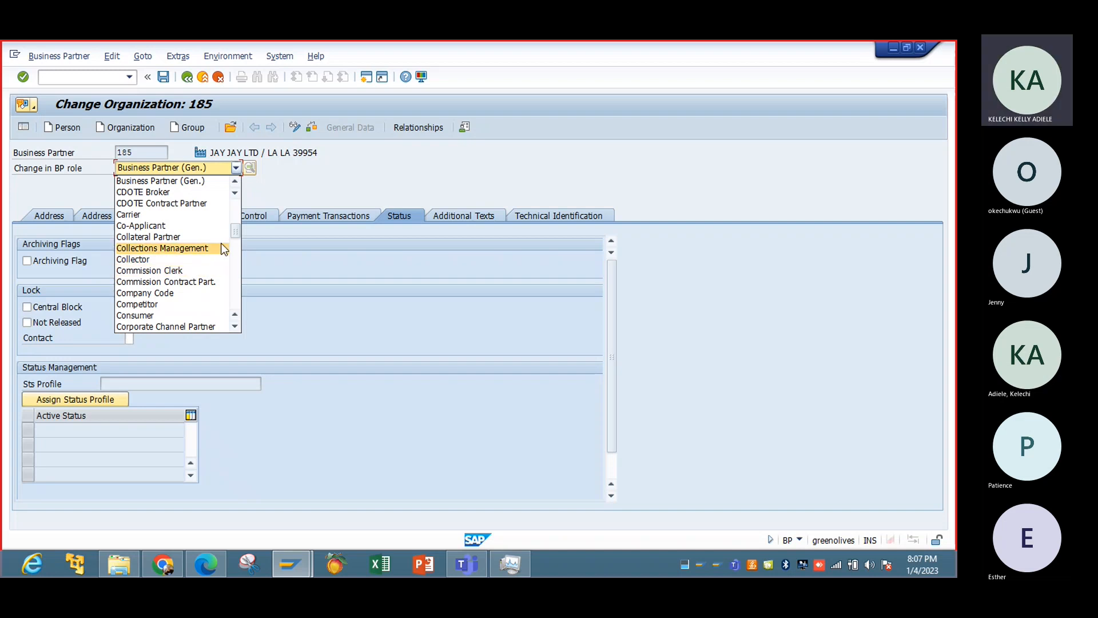
{"action": "mouse_move", "coordinate": [235, 230]}
{"action": "left_mouse_down"}
{"action": "mouse_move", "coordinate": [235, 266]}
{"action": "mouse_move", "coordinate": [232, 250]}
{"action": "left_mouse_up"}
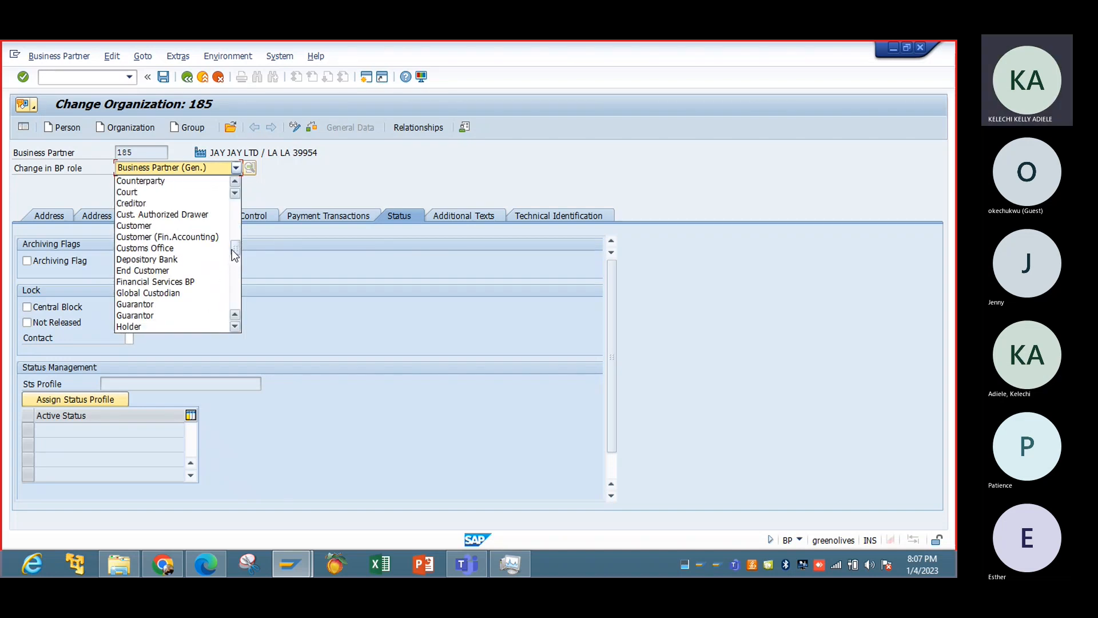
{"action": "left_click", "coordinate": [193, 237]}
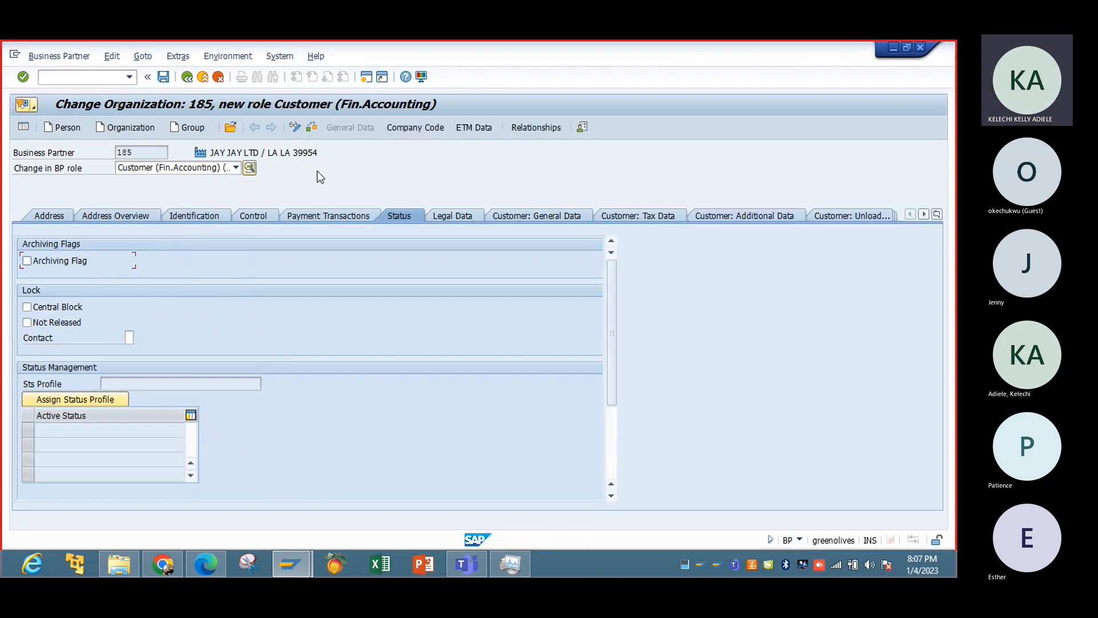
Open the customer role's company code data and select company code IBTC.
{"action": "left_click", "coordinate": [424, 133]}
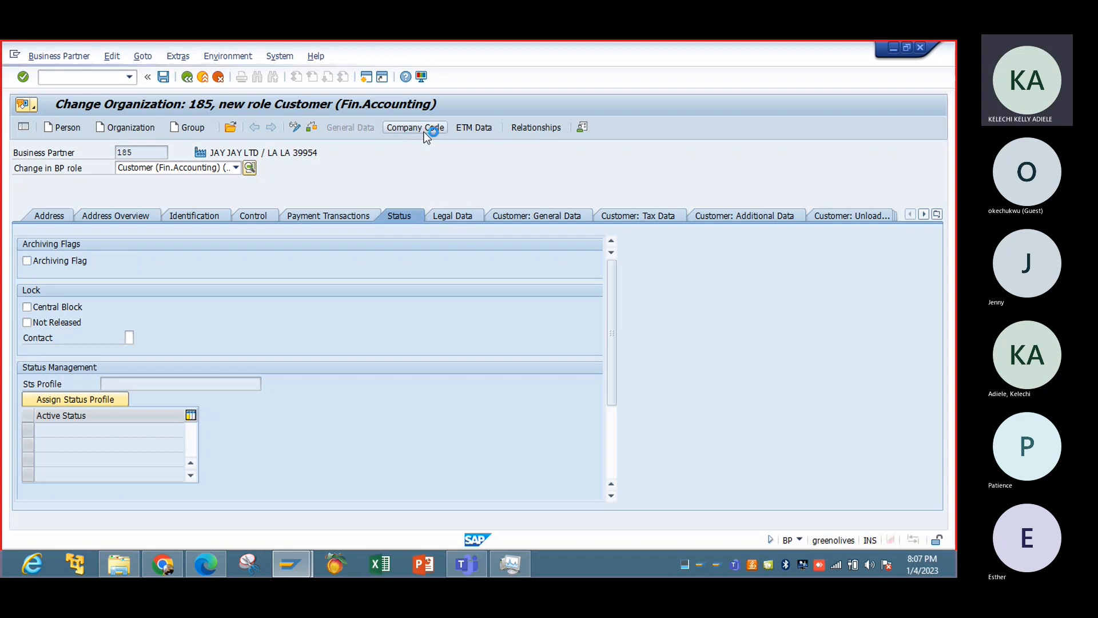
{"action": "type", "text": "IBT"}
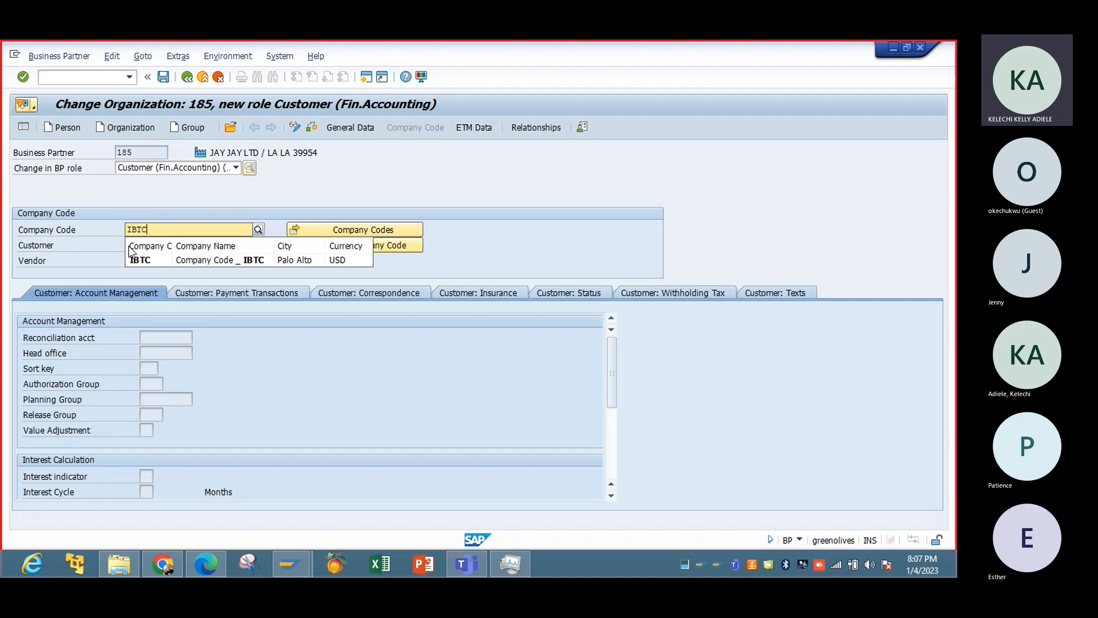
{"action": "type", "text": "C"}
{"action": "left_click", "coordinate": [139, 258]}
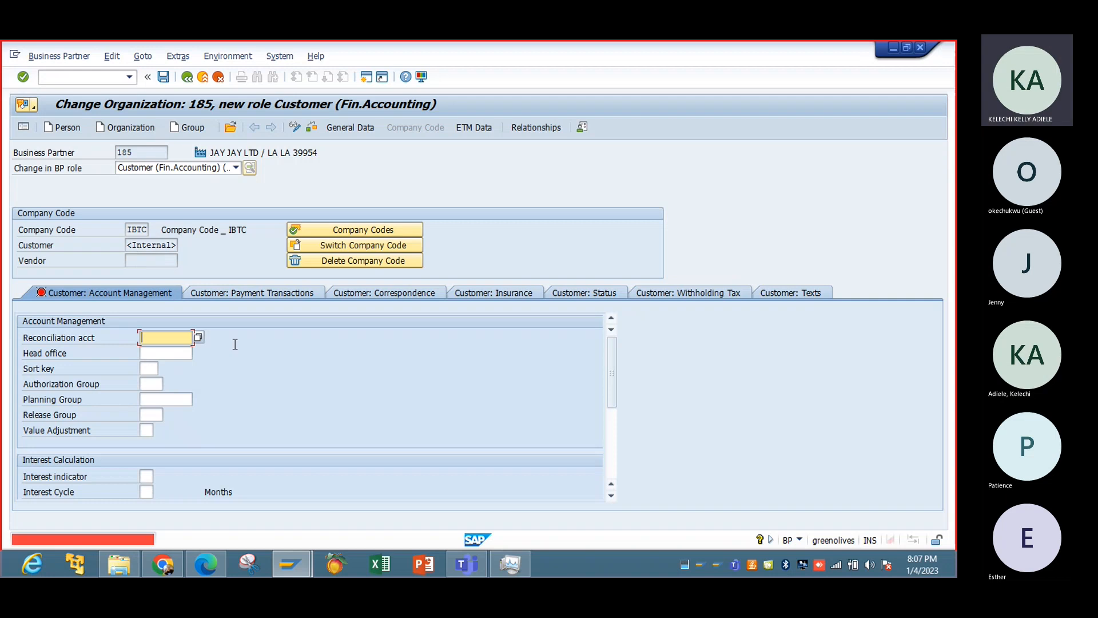
Assign reconciliation account 7001 (Accounts Receivable) and sort key 002 in the customer's account management data.
{"action": "left_click", "coordinate": [198, 338]}
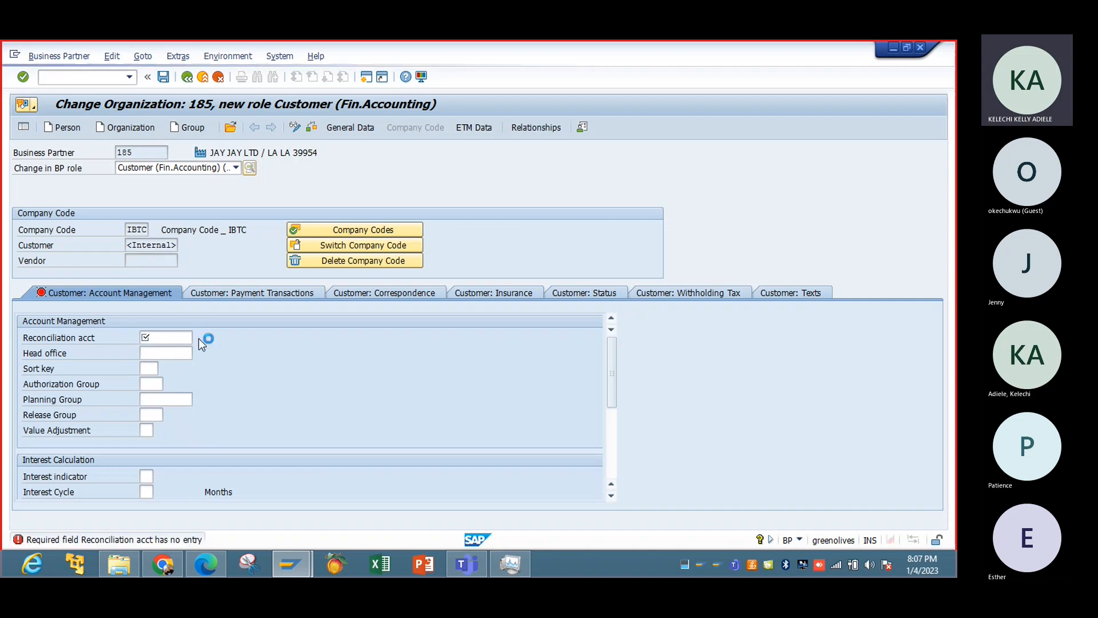
{"action": "double_click", "coordinate": [270, 280]}
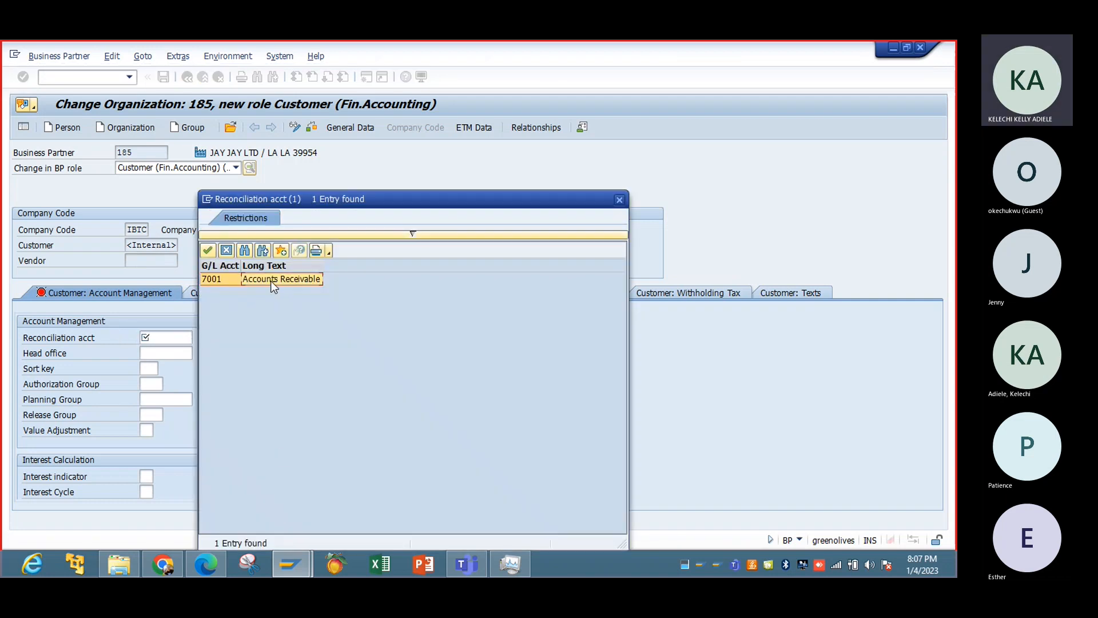
{"action": "left_click", "coordinate": [159, 367]}
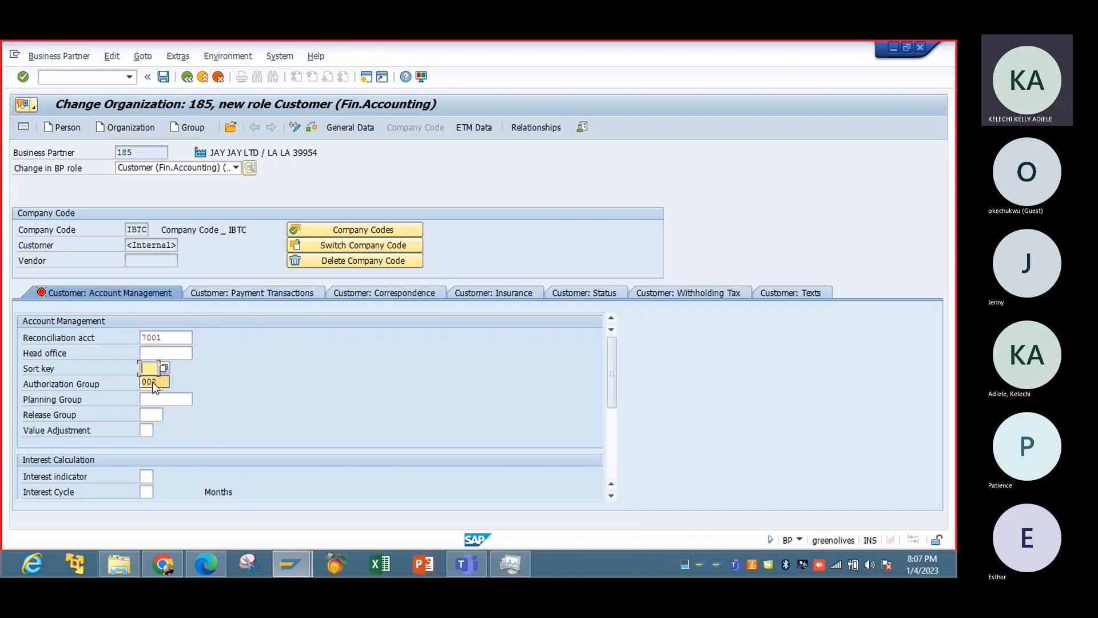
{"action": "left_click", "coordinate": [152, 382]}
{"action": "left_click", "coordinate": [611, 464]}
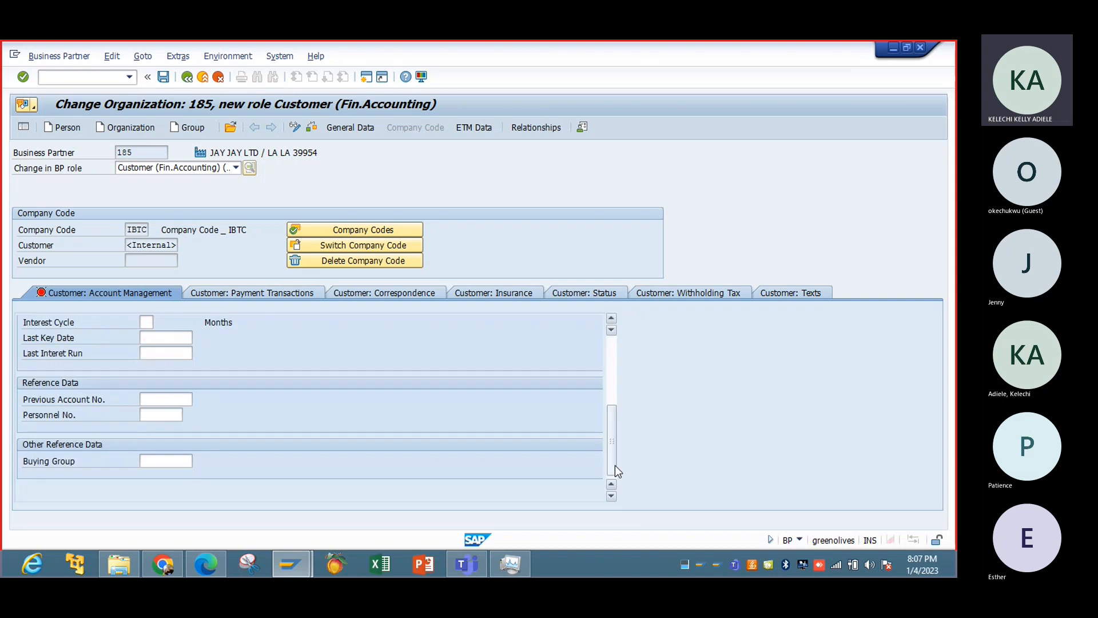
{"action": "left_click", "coordinate": [609, 342]}
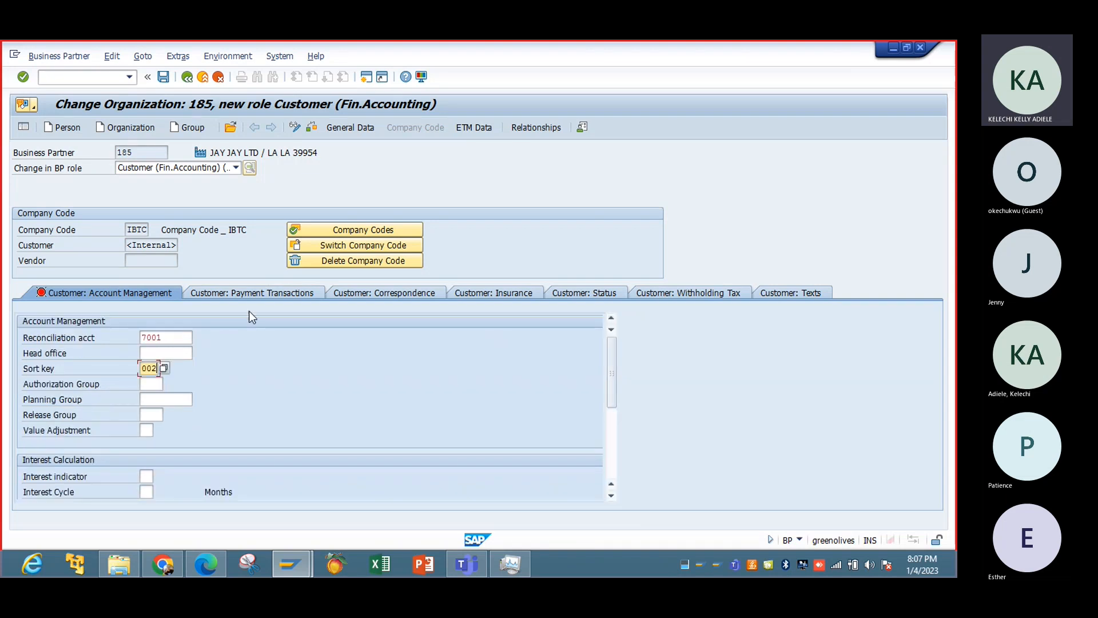
Set the payment terms to 0001 (Payable immediately Due net) in the customer's company code payment data.
{"action": "left_click", "coordinate": [245, 294]}
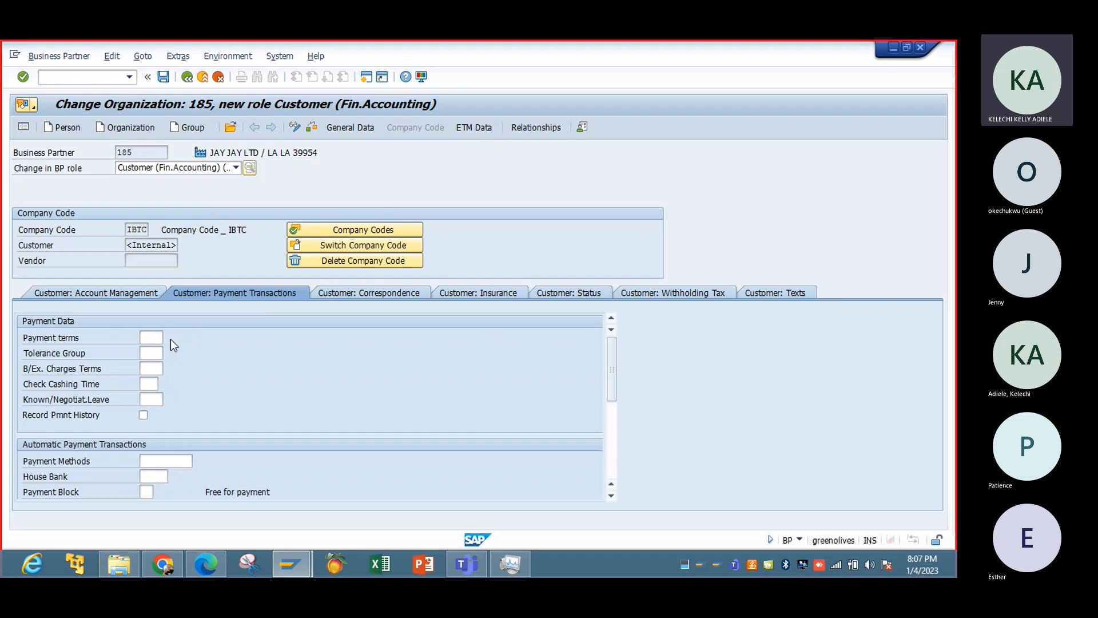
{"action": "key", "text": "F4"}
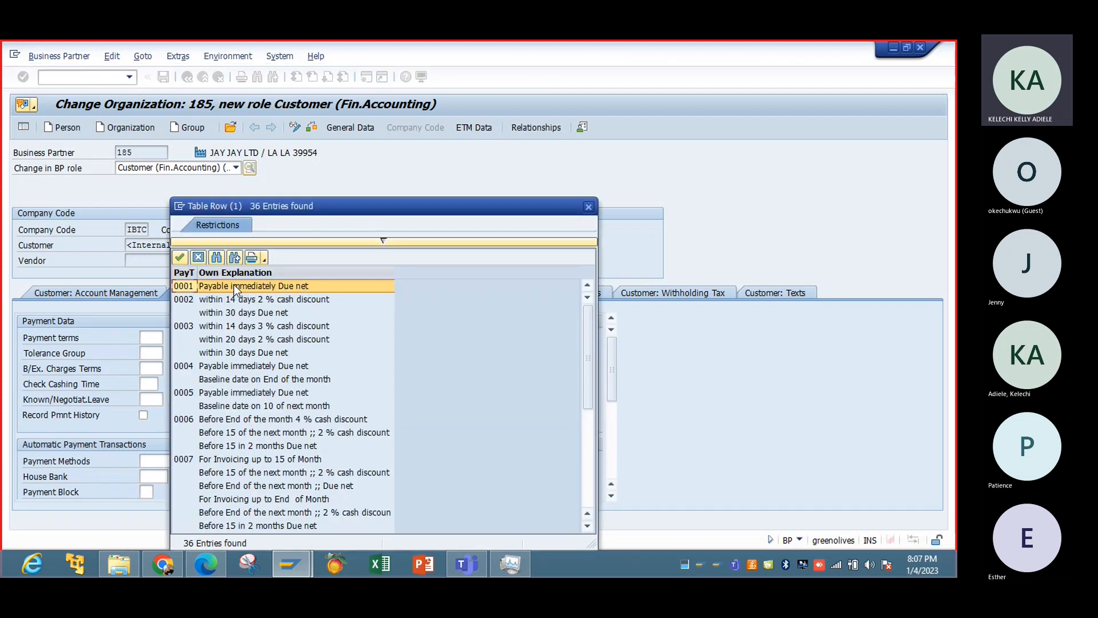
{"action": "double_click", "coordinate": [233, 285]}
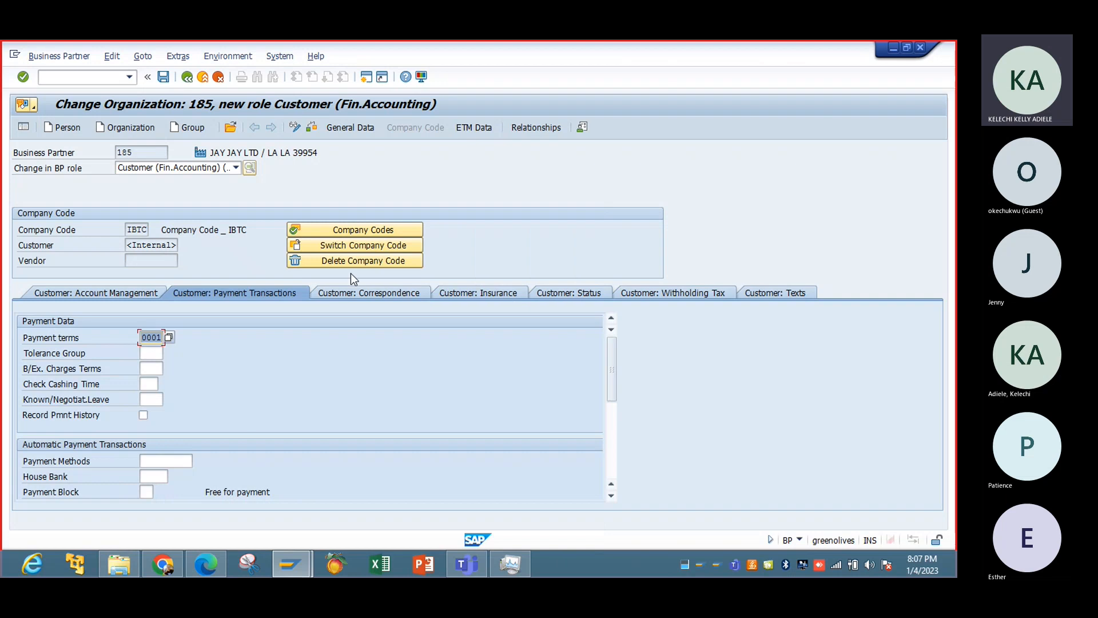
Review the customer's correspondence, insurance and status data, and save the Customer (Fin.Accounting) role.
{"action": "left_click", "coordinate": [364, 291]}
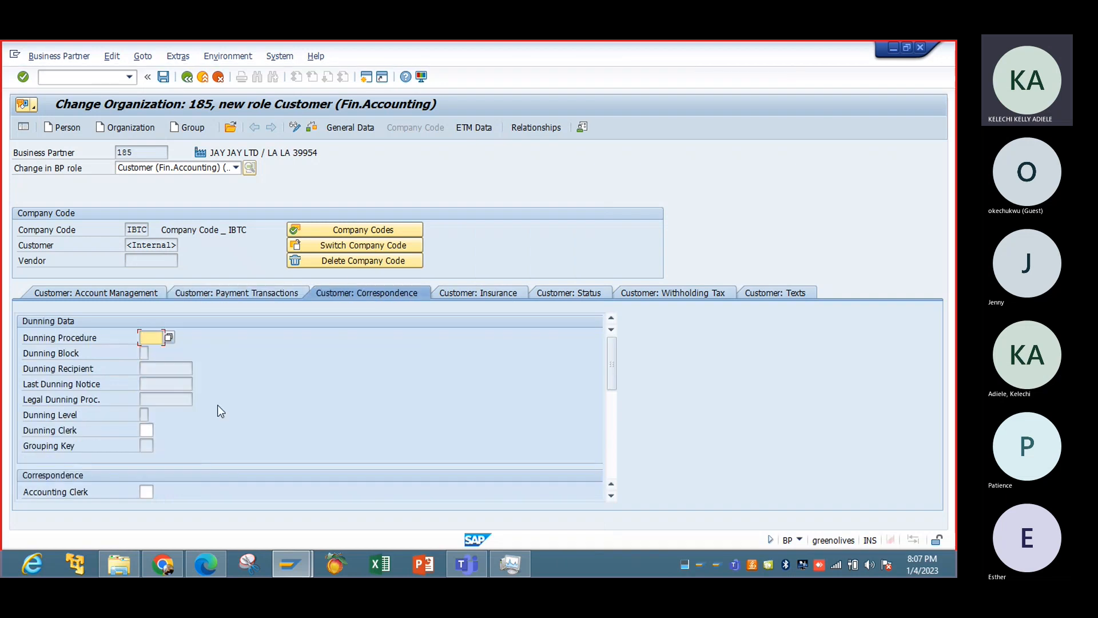
{"action": "left_click", "coordinate": [447, 296]}
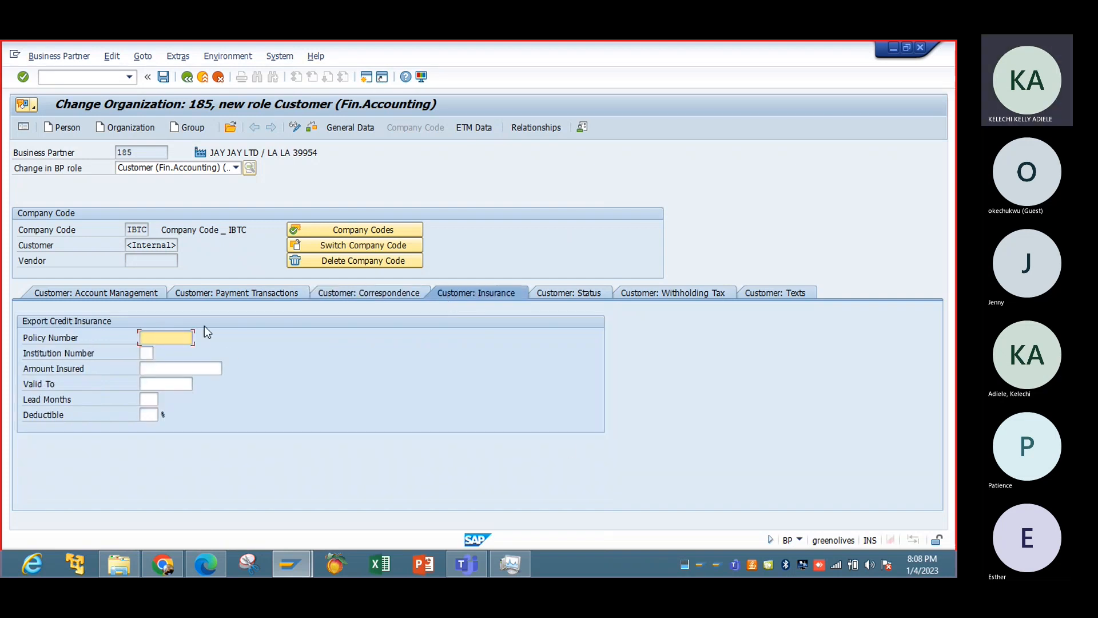
{"action": "left_click", "coordinate": [574, 296]}
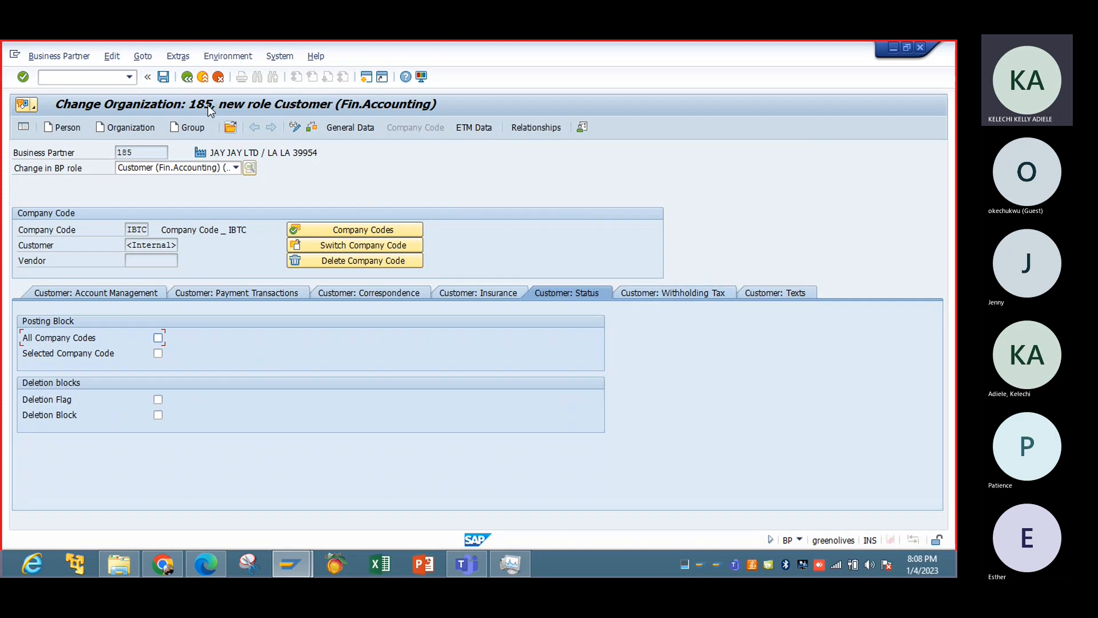
{"action": "left_click", "coordinate": [163, 80]}
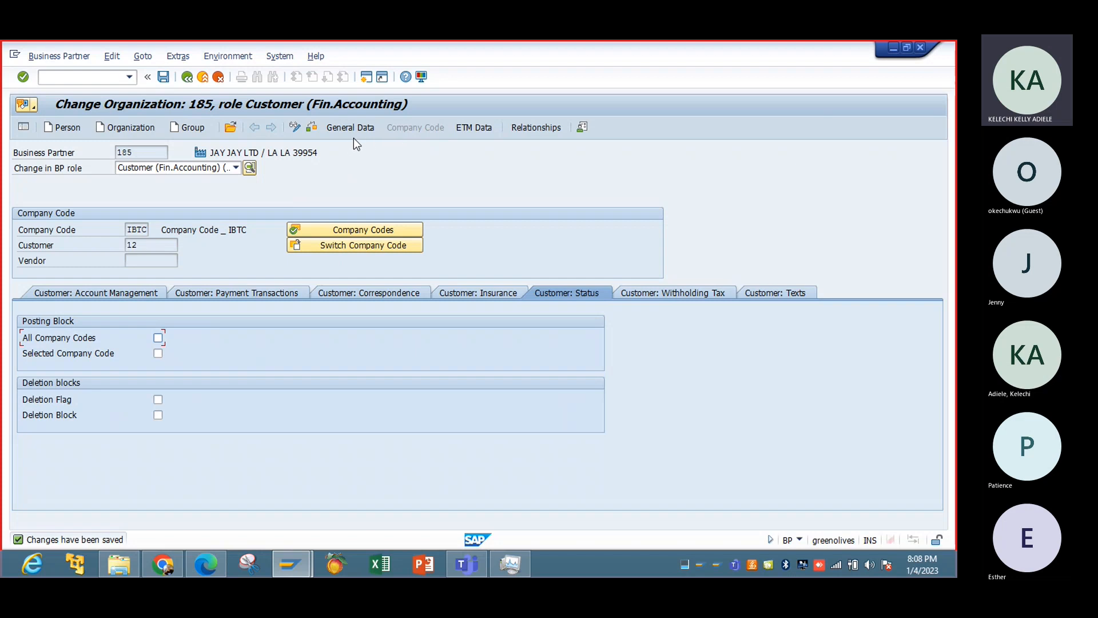
Reload the business partner in change mode and give it the additional role Customer.
{"action": "left_click", "coordinate": [295, 126]}
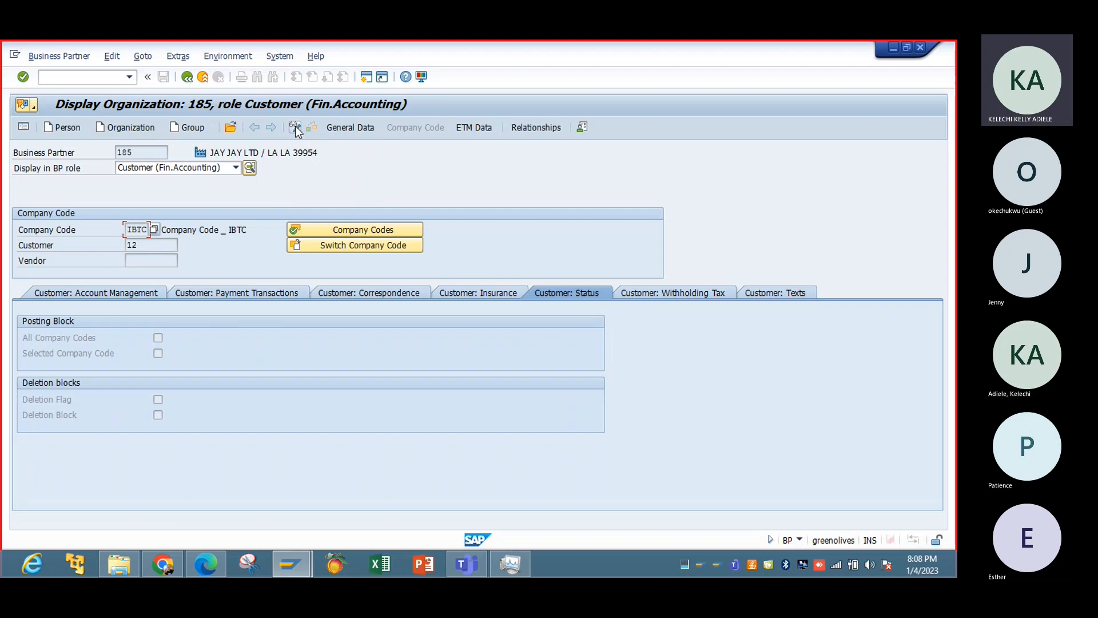
{"action": "left_click", "coordinate": [236, 168]}
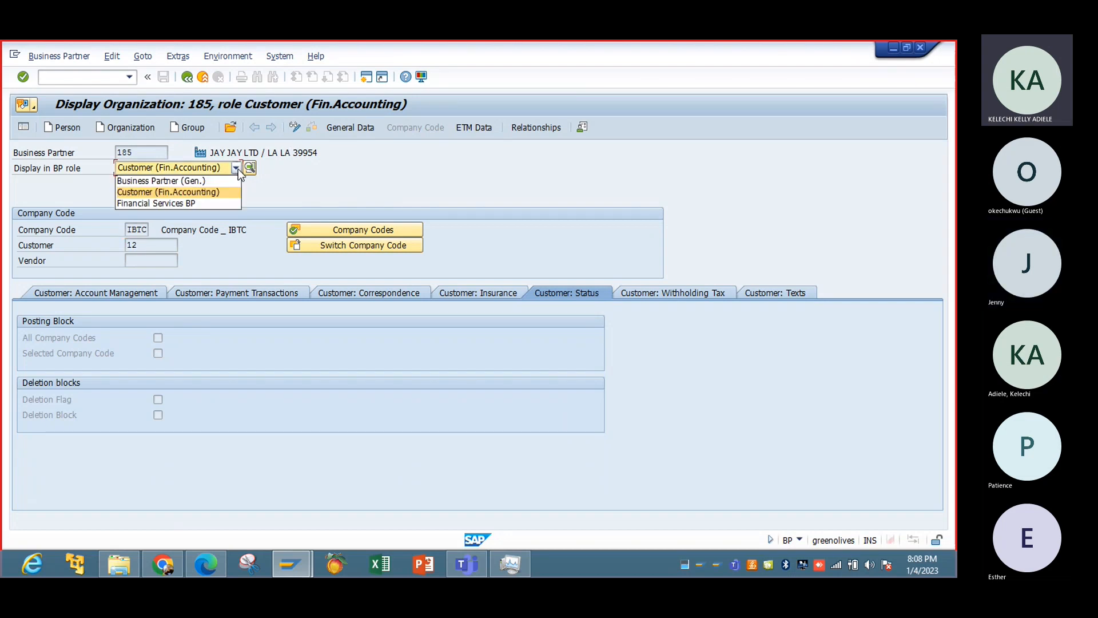
{"action": "left_click", "coordinate": [298, 126]}
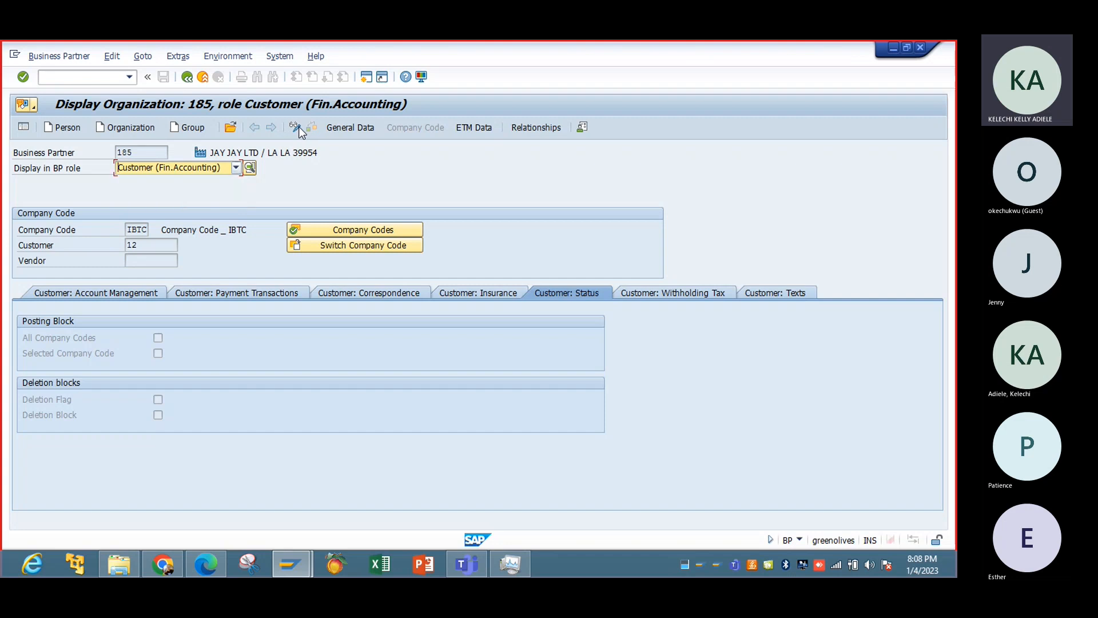
{"action": "left_click", "coordinate": [298, 125]}
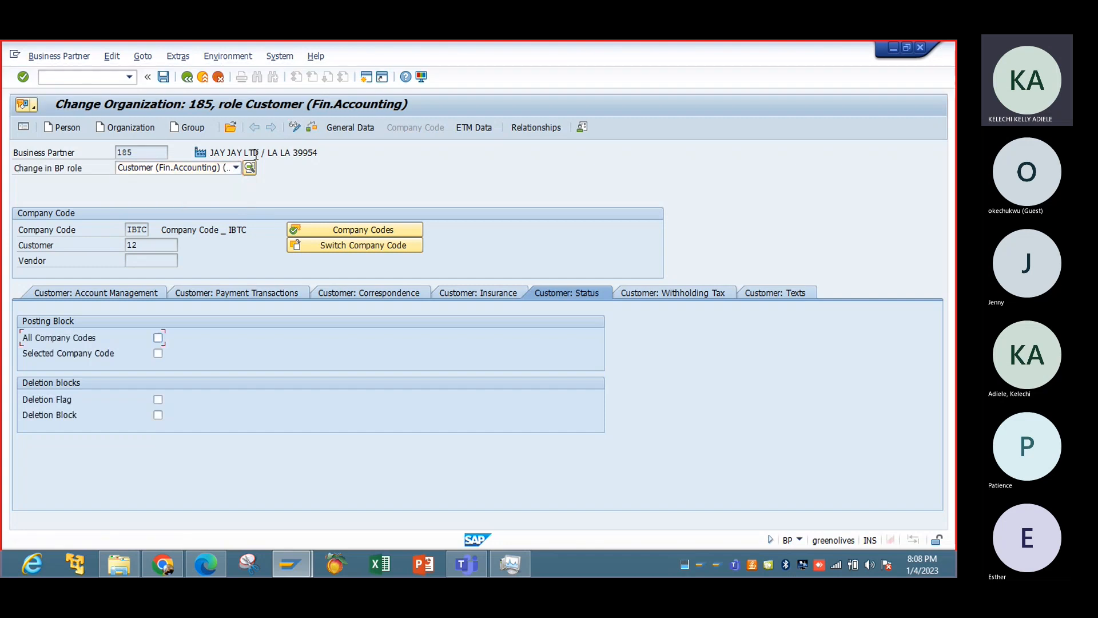
{"action": "left_click", "coordinate": [238, 168]}
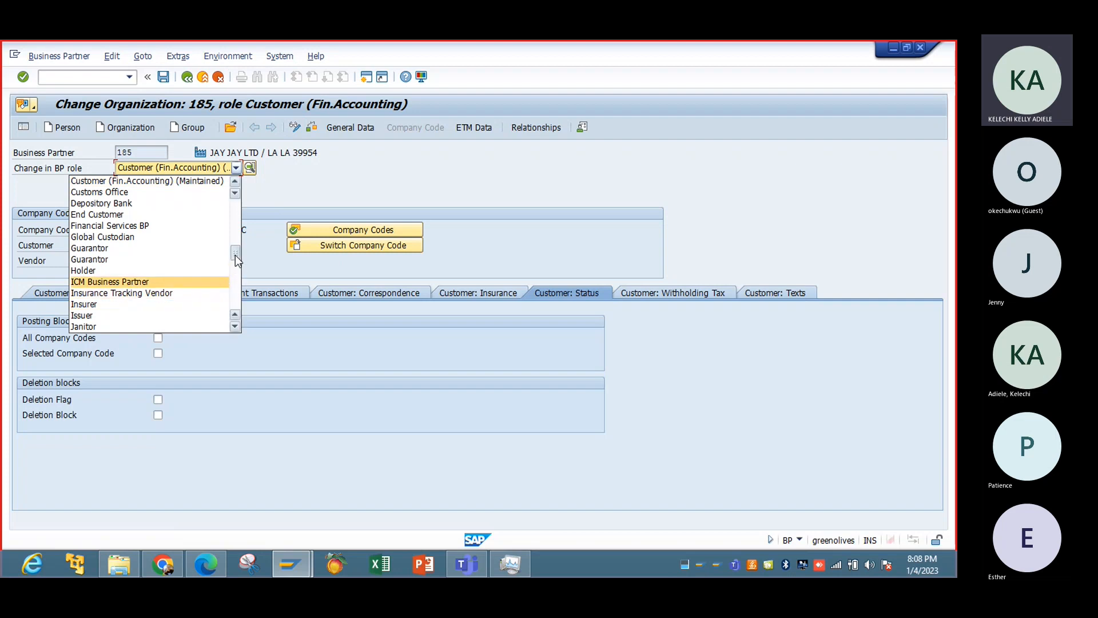
{"action": "mouse_move", "coordinate": [235, 255]}
{"action": "left_mouse_down"}
{"action": "mouse_move", "coordinate": [238, 313]}
{"action": "mouse_move", "coordinate": [246, 246]}
{"action": "left_mouse_up"}
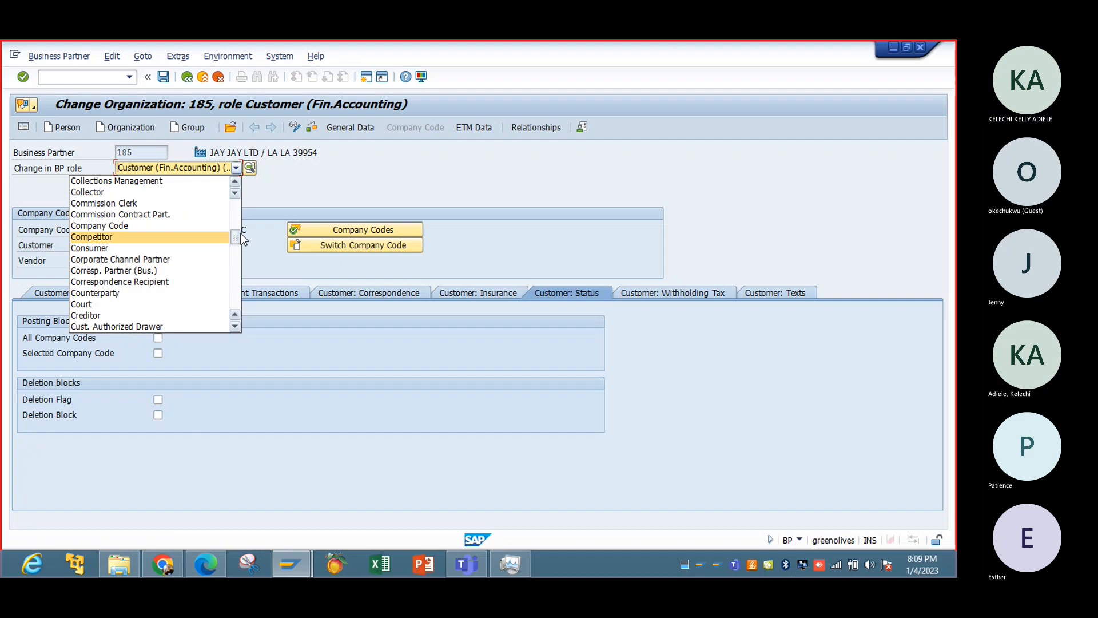
{"action": "left_click_drag", "start_coordinate": [238, 234], "coordinate": [236, 239]}
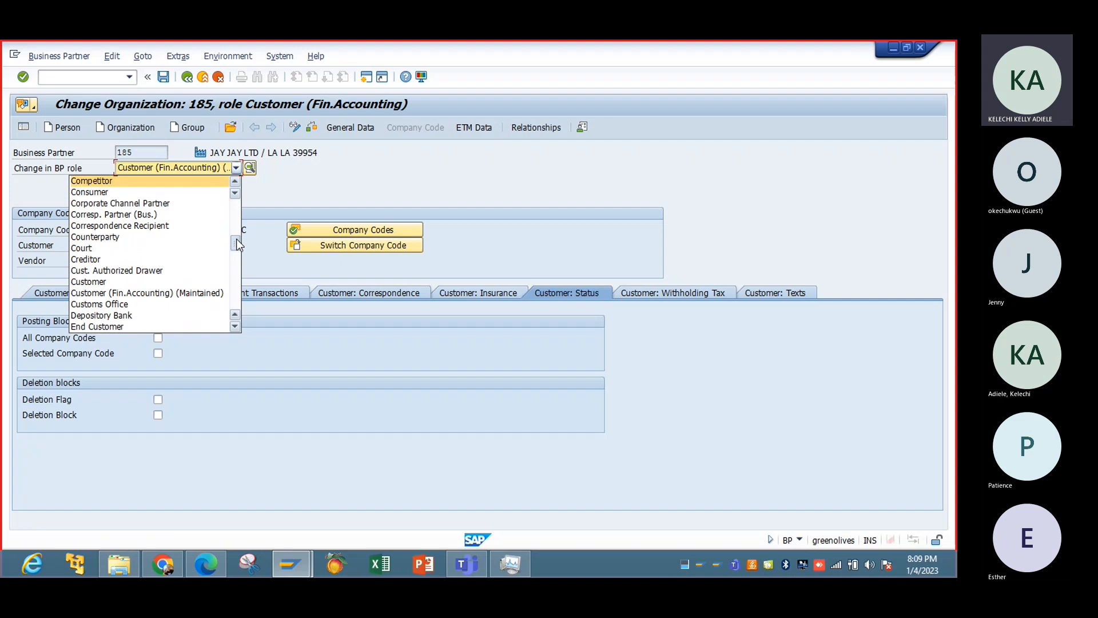
{"action": "left_click", "coordinate": [189, 281]}
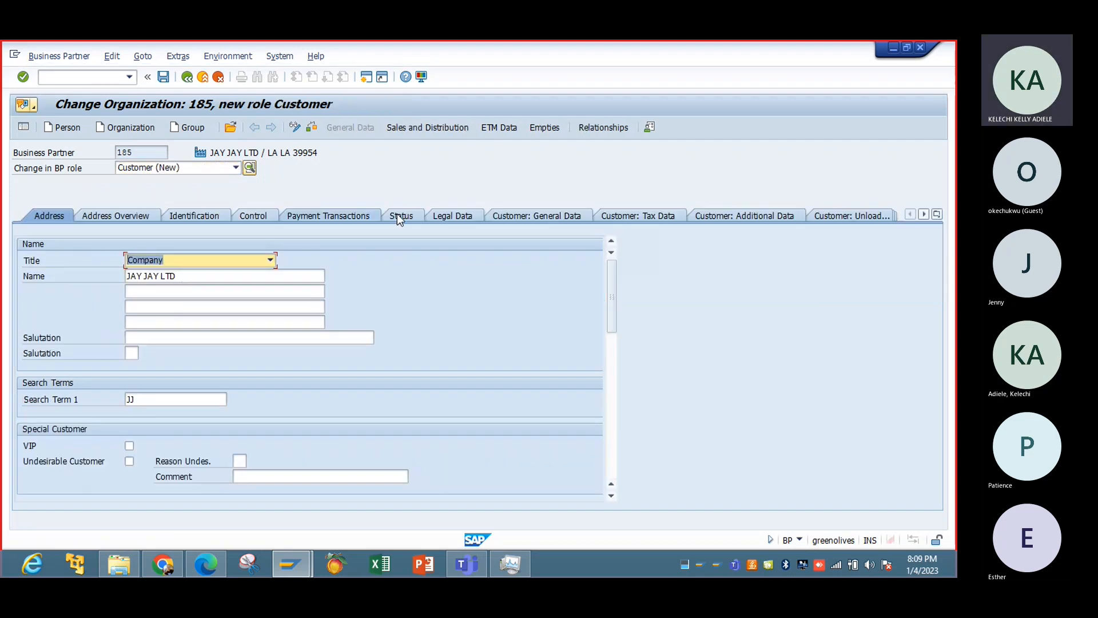
Open the Customer role's sales data for sales organization IBTC, distribution channel R1 and division IB.
{"action": "left_click", "coordinate": [441, 128]}
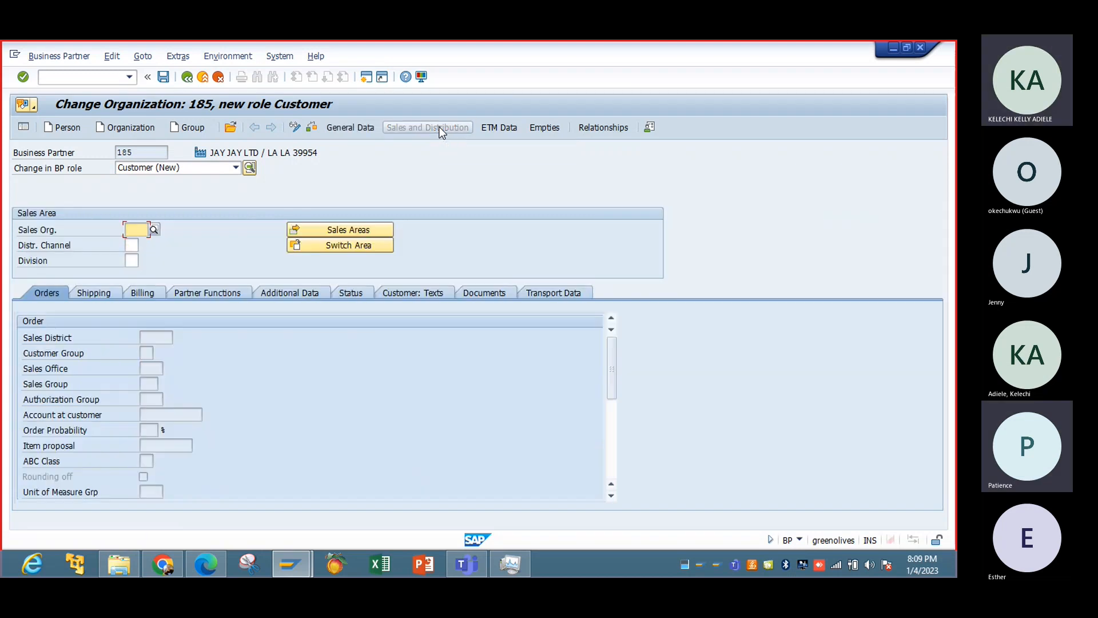
{"action": "left_click", "coordinate": [140, 233]}
{"action": "left_click", "coordinate": [146, 244]}
{"action": "left_click", "coordinate": [133, 246]}
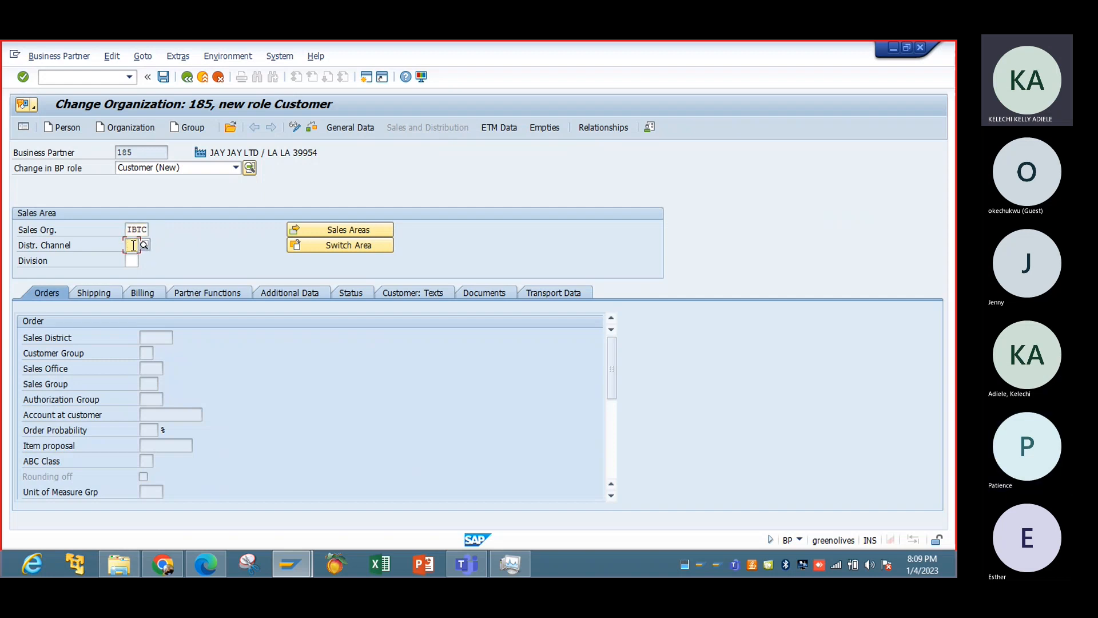
{"action": "left_click", "coordinate": [133, 245]}
{"action": "left_click", "coordinate": [139, 257]}
{"action": "left_click", "coordinate": [131, 259]}
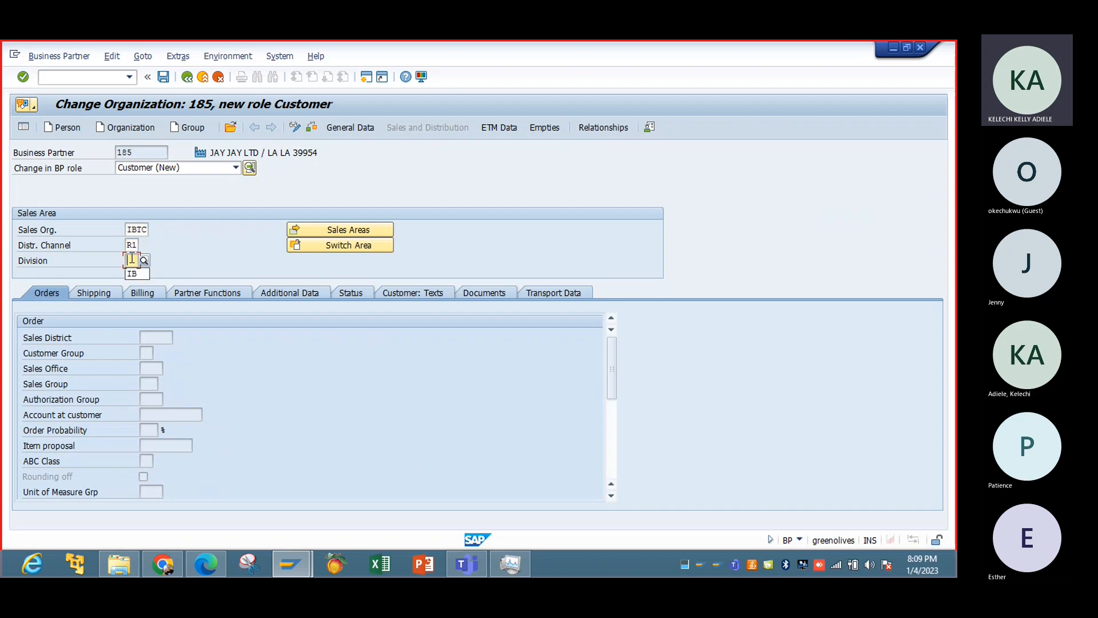
{"action": "left_click", "coordinate": [136, 273]}
{"action": "key", "text": "Return"}
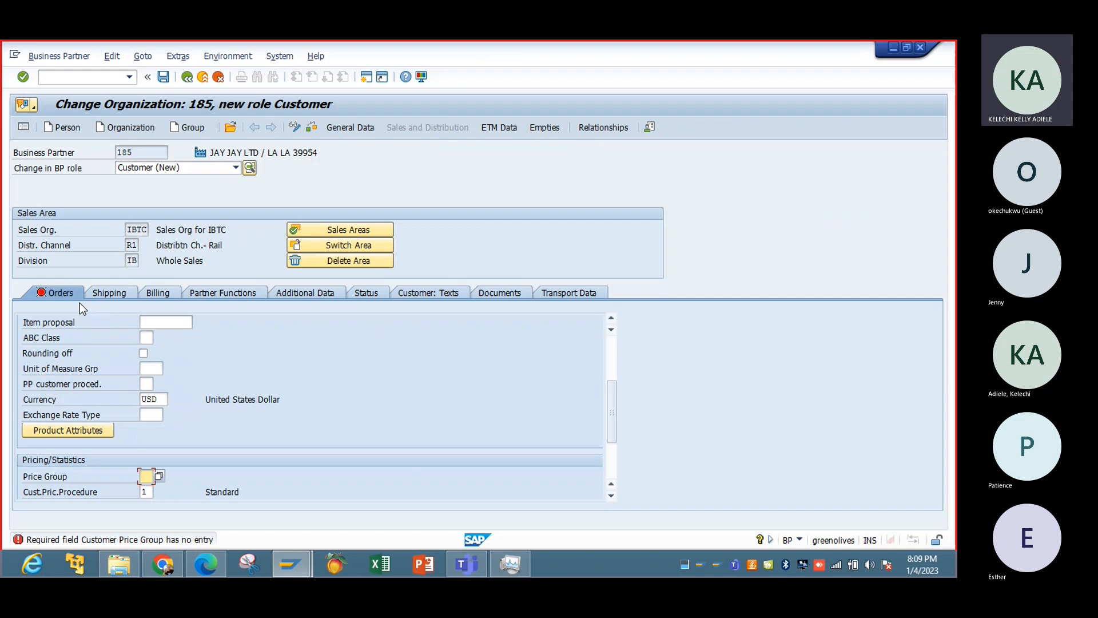
Set the customer price group to 01 in the sales area's order data.
{"action": "left_click", "coordinate": [160, 477]}
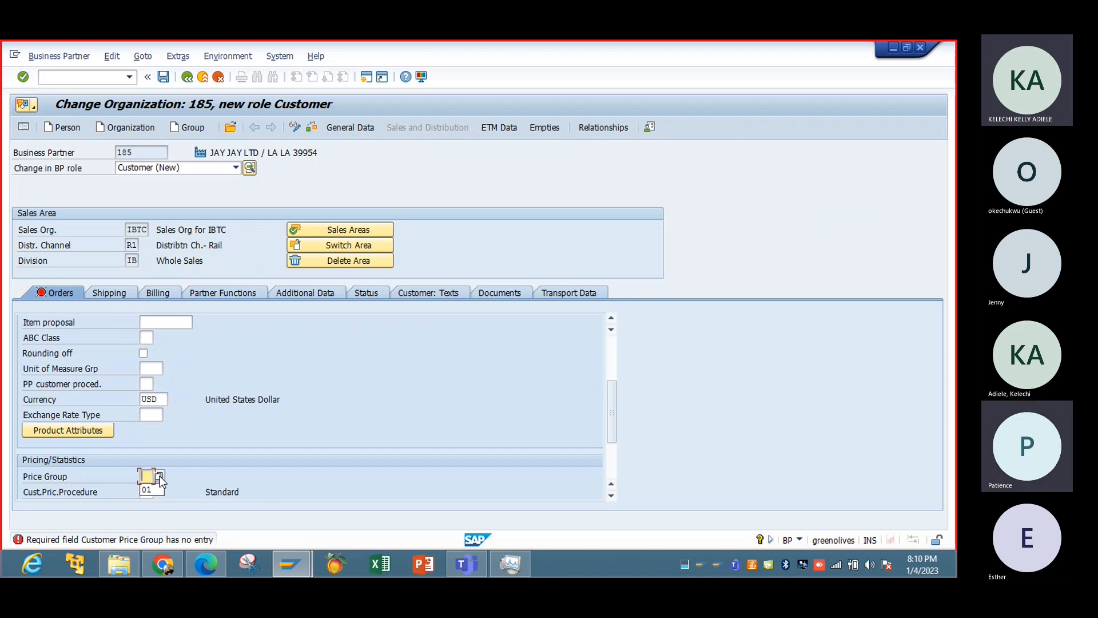
{"action": "left_click", "coordinate": [159, 489]}
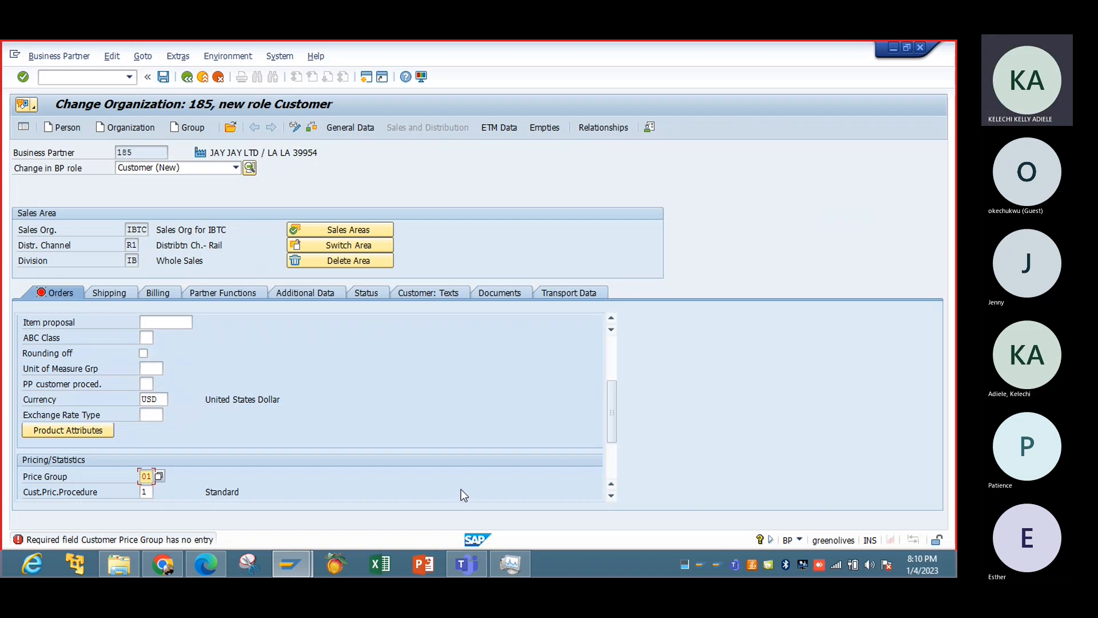
{"action": "left_click", "coordinate": [609, 471]}
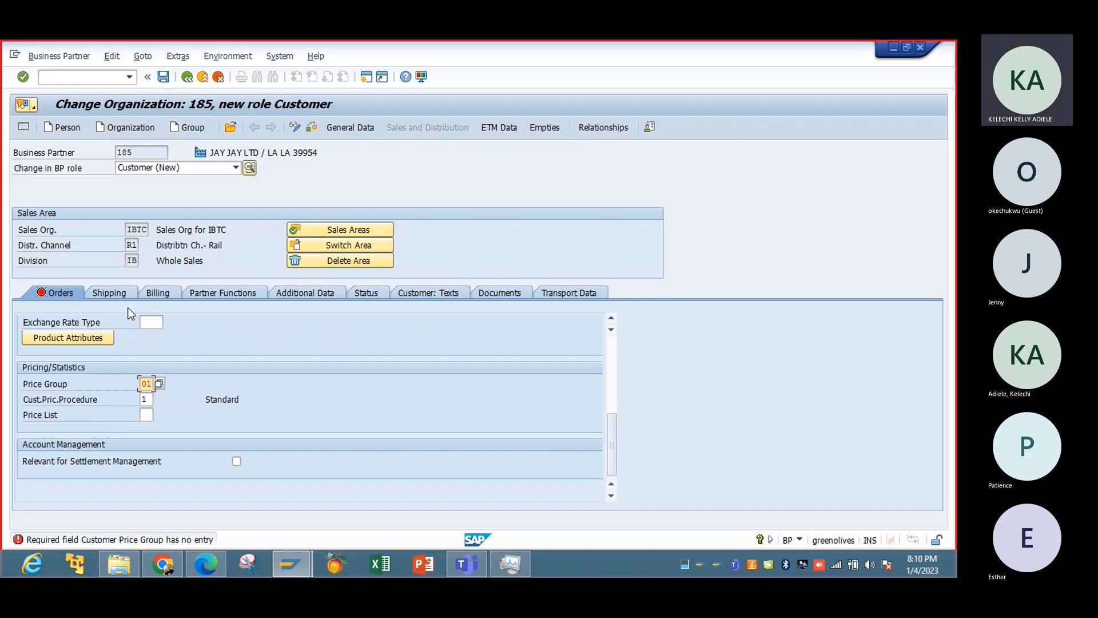
Set the delivering plant to IBTC and the shipping conditions to 01 (standard) in the sales area's shipping data.
{"action": "left_click", "coordinate": [123, 292]}
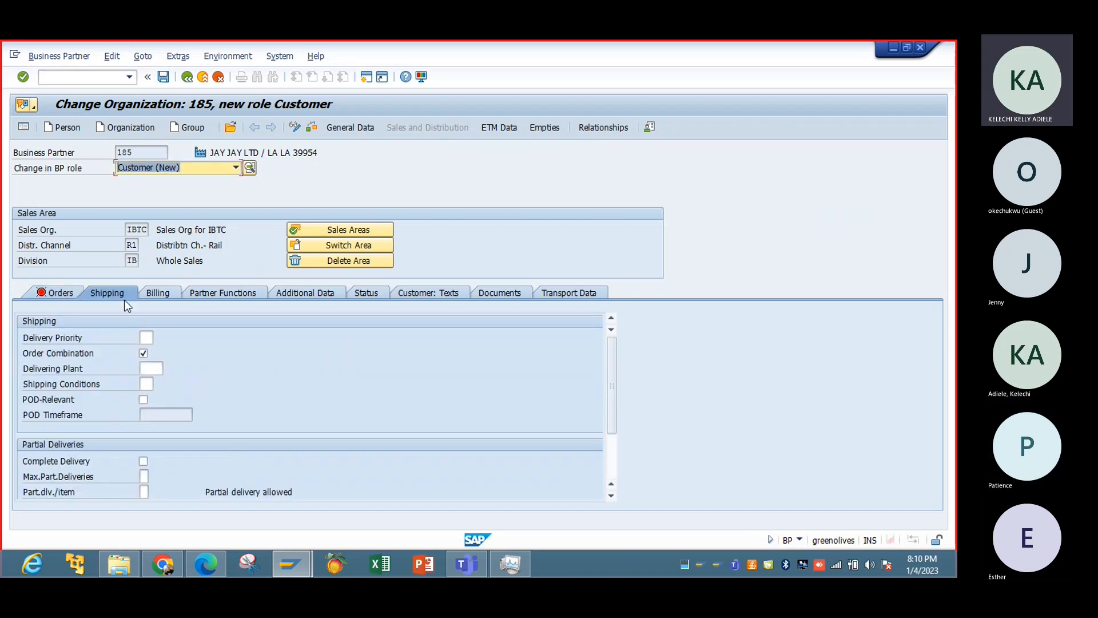
{"action": "left_click", "coordinate": [150, 369]}
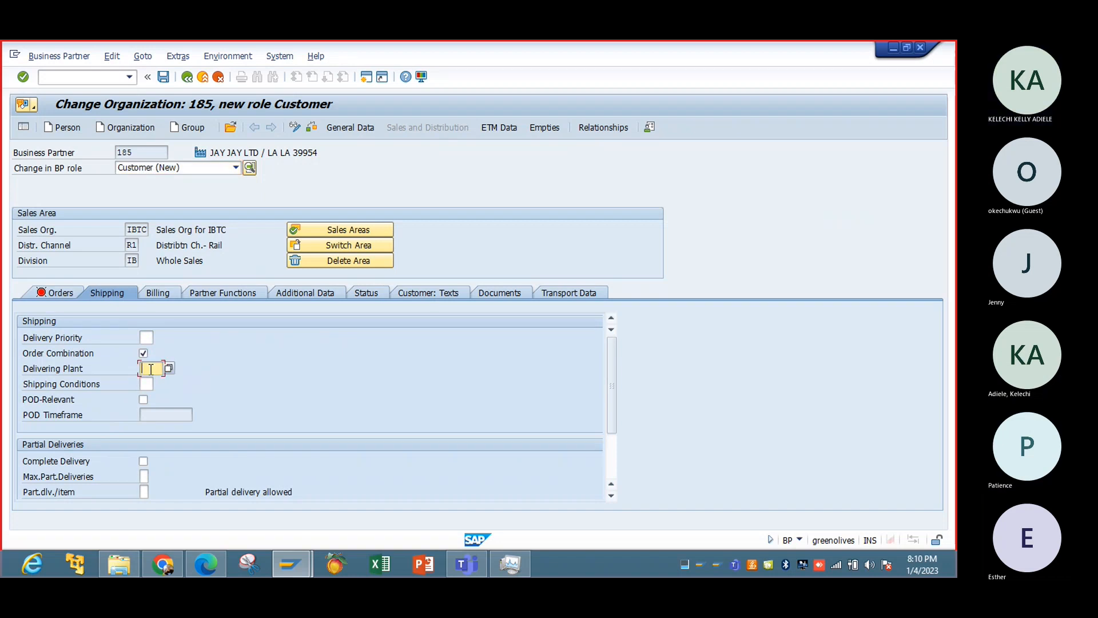
{"action": "left_click", "coordinate": [150, 369]}
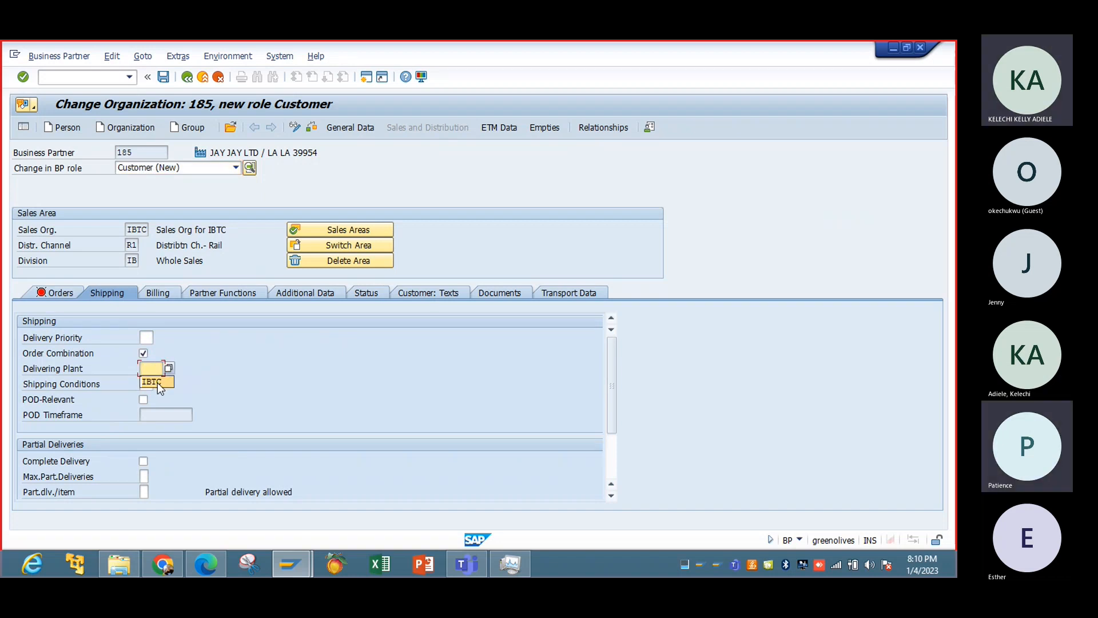
{"action": "left_click", "coordinate": [157, 382]}
{"action": "left_click", "coordinate": [148, 384]}
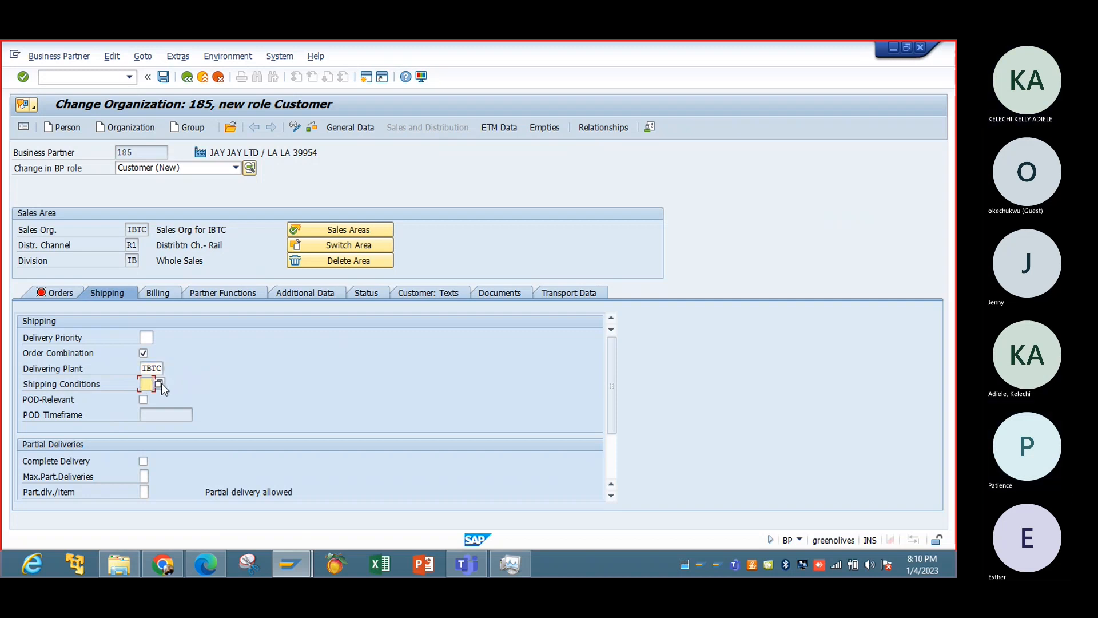
{"action": "left_click", "coordinate": [160, 383]}
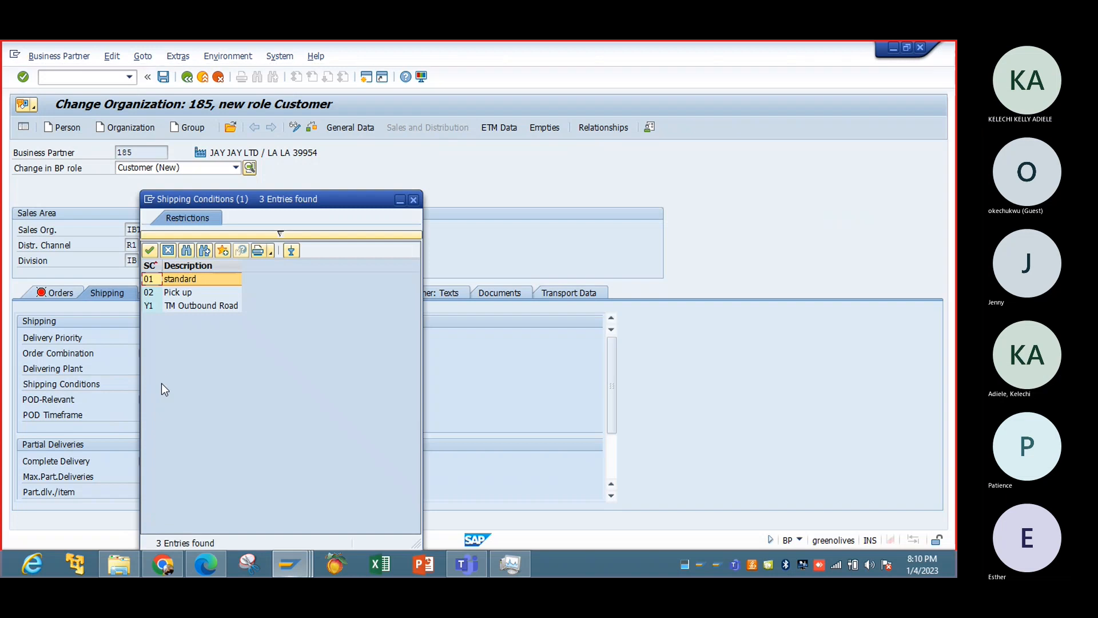
{"action": "double_click", "coordinate": [183, 281]}
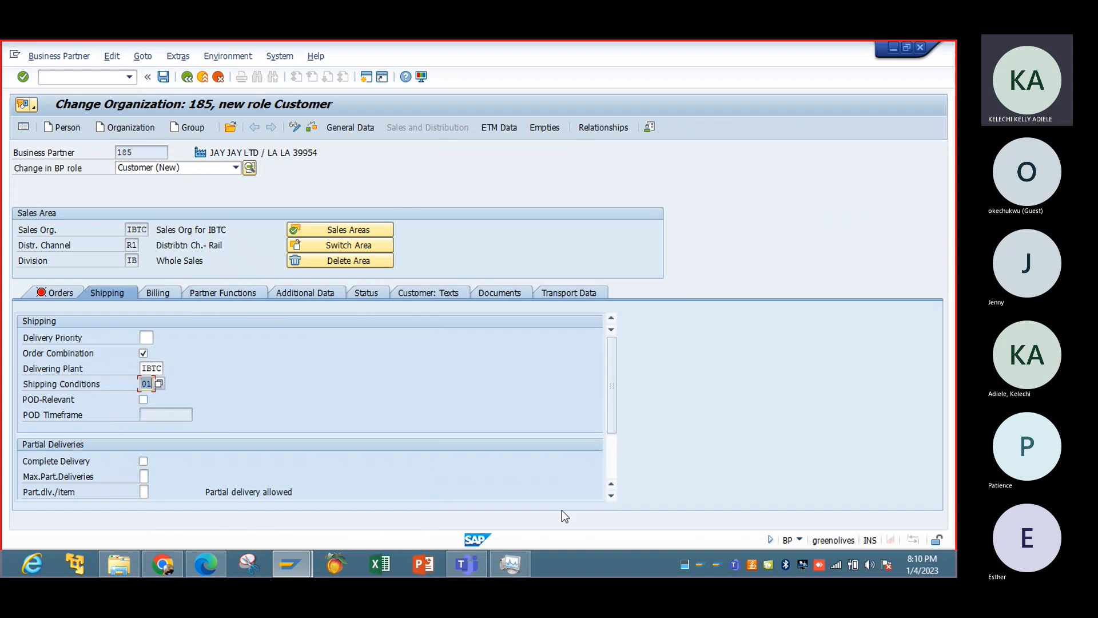
{"action": "scroll", "coordinate": [607, 498], "scroll_direction": "down", "scroll_amount": 4}
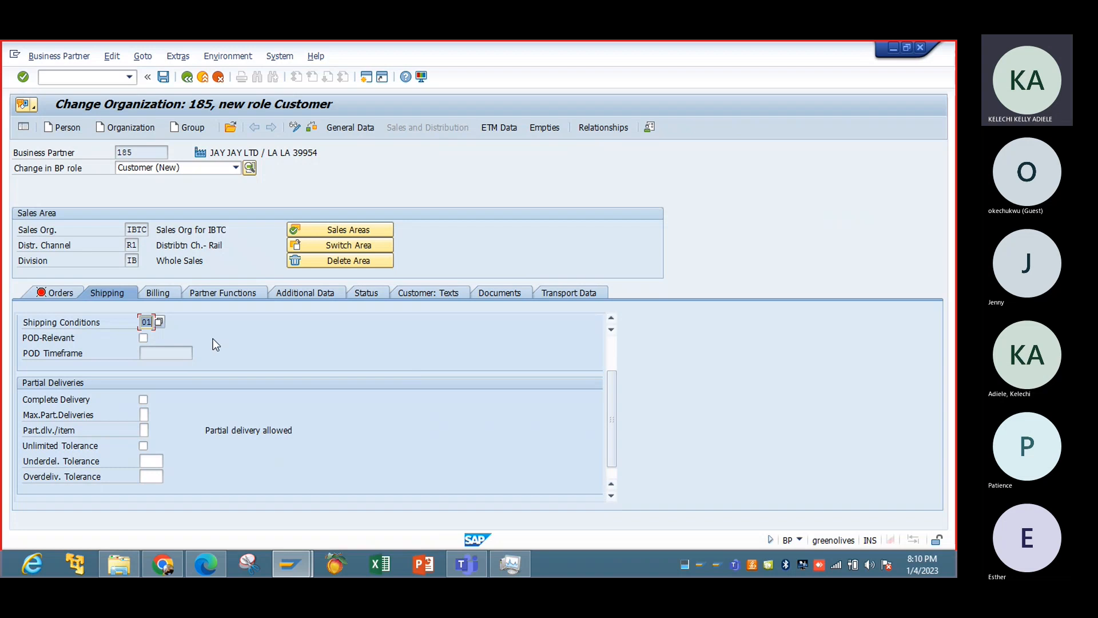
Set the Incoterms to FOB with Incoterms location 1 "Free on Board" in the sales area's billing data.
{"action": "left_click", "coordinate": [171, 294]}
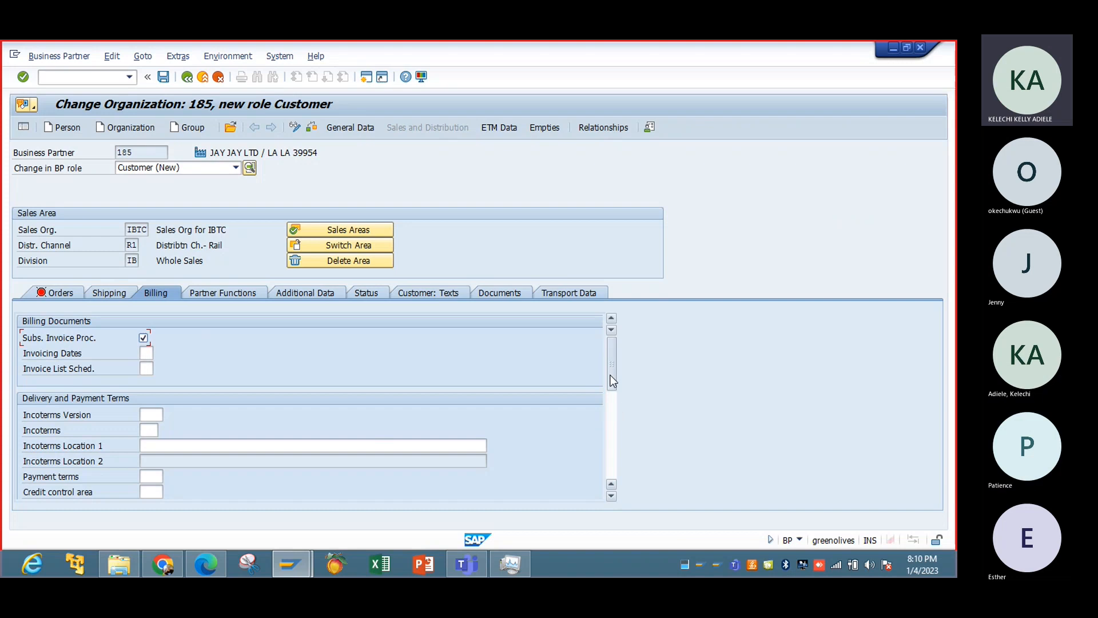
{"action": "left_click_drag", "start_coordinate": [611, 375], "coordinate": [612, 395]}
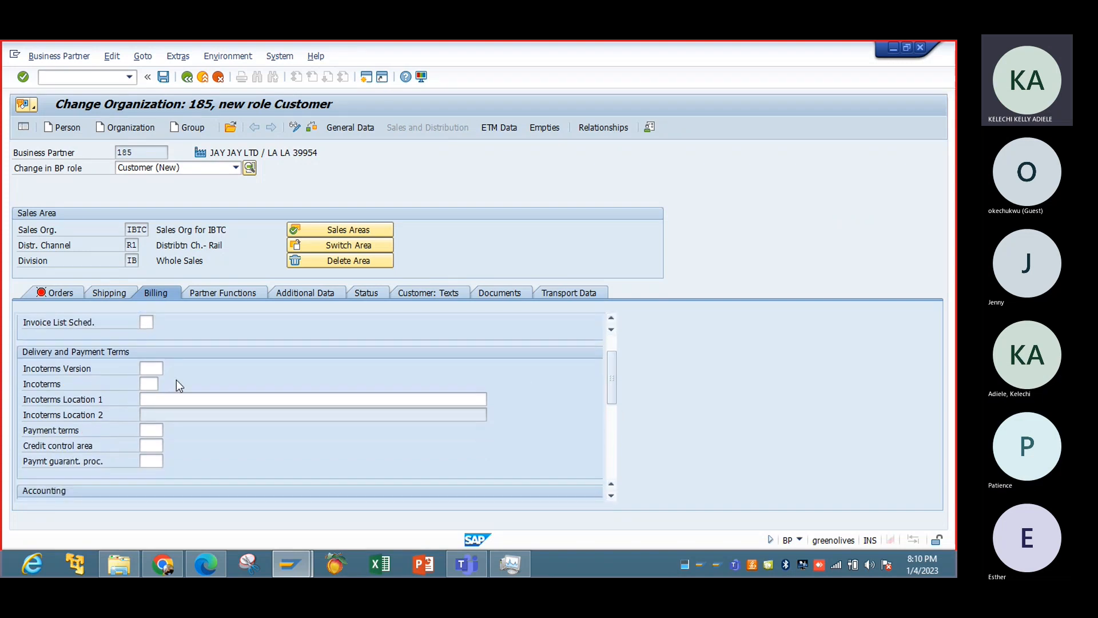
{"action": "left_click", "coordinate": [156, 370]}
{"action": "left_click", "coordinate": [160, 383]}
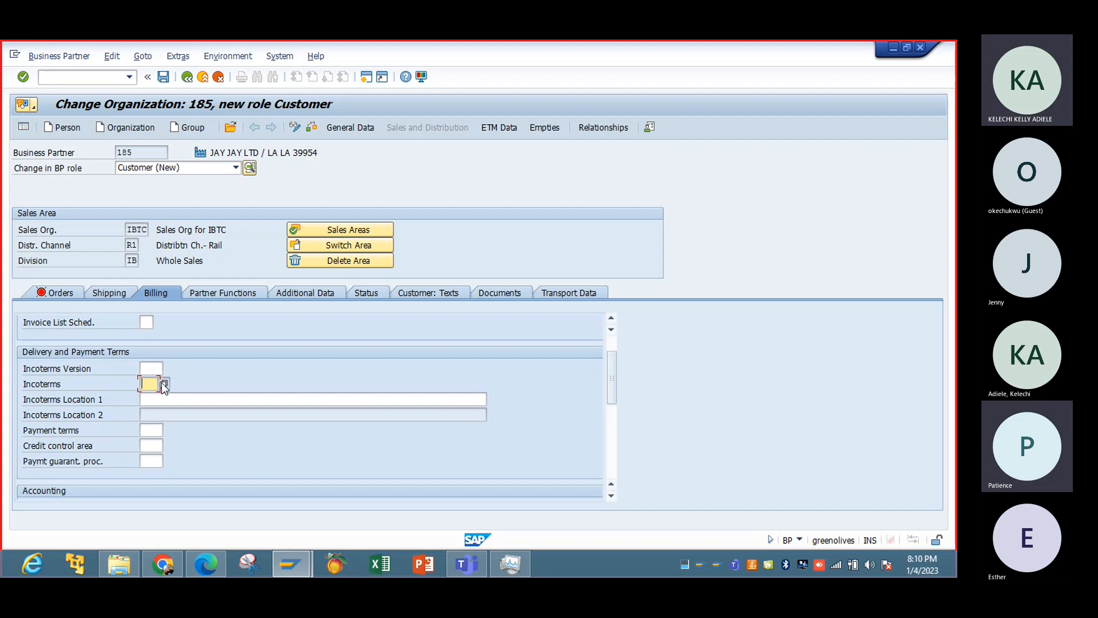
{"action": "left_click", "coordinate": [162, 383]}
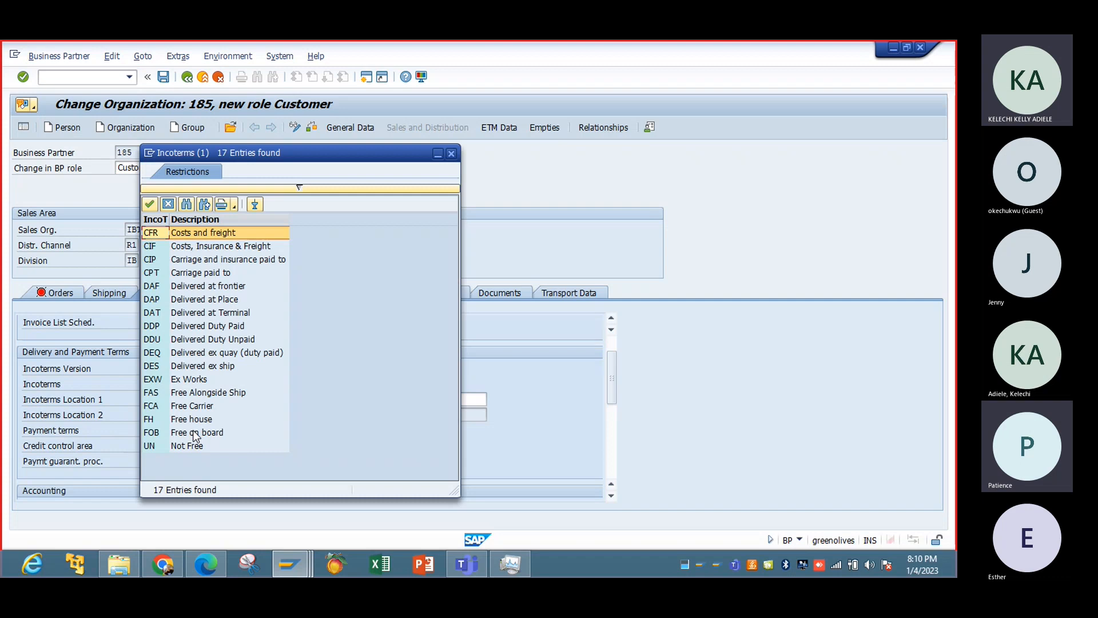
{"action": "double_click", "coordinate": [193, 431]}
{"action": "left_click", "coordinate": [156, 398]}
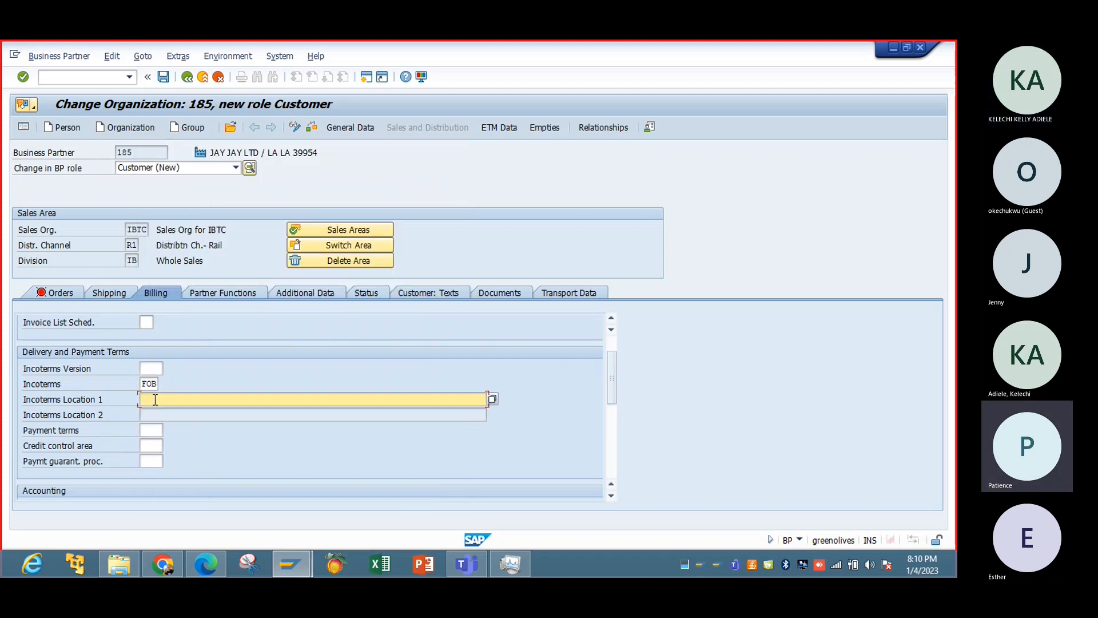
{"action": "type", "text": "Free on Board"}
Set the payment terms to 0001 (payable immediately due net) and the credit control area to IBTC.
{"action": "left_click", "coordinate": [145, 431]}
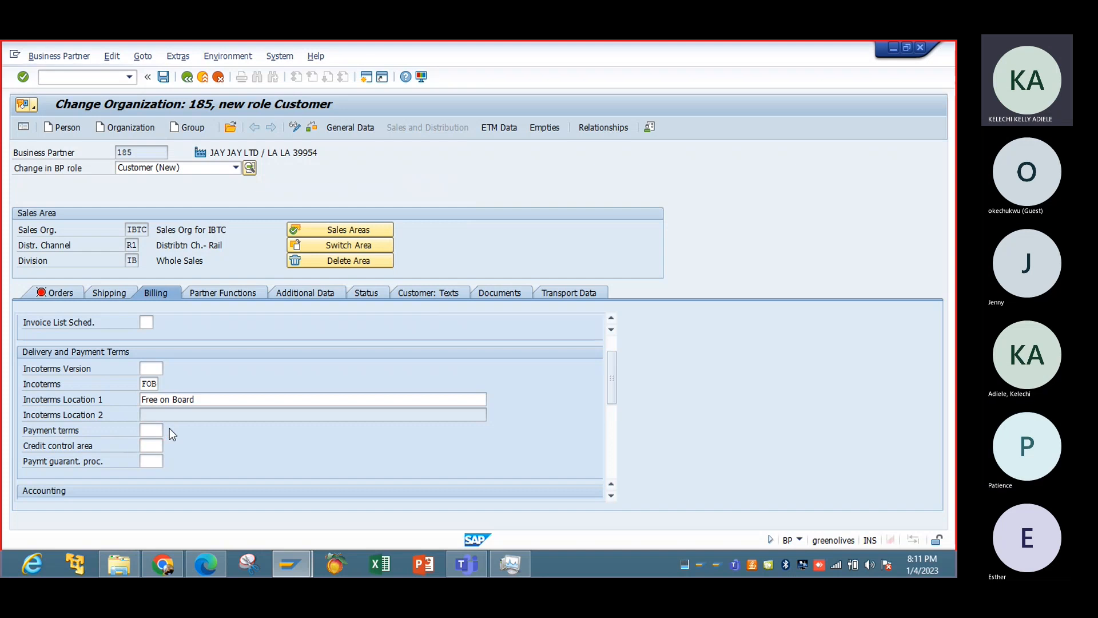
{"action": "left_click", "coordinate": [169, 430]}
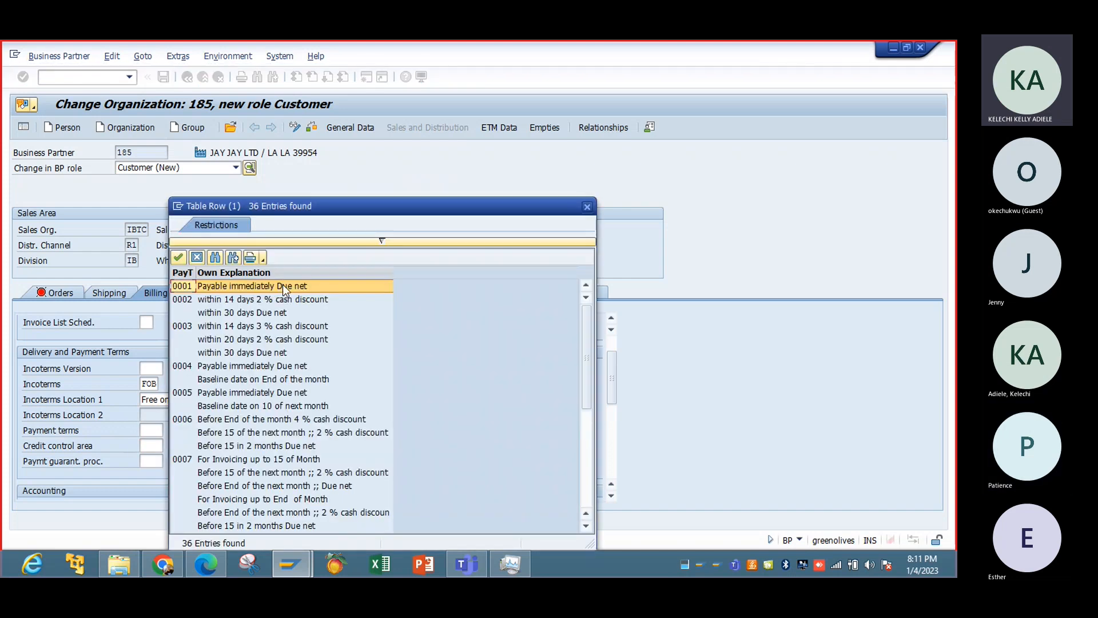
{"action": "double_click", "coordinate": [280, 287]}
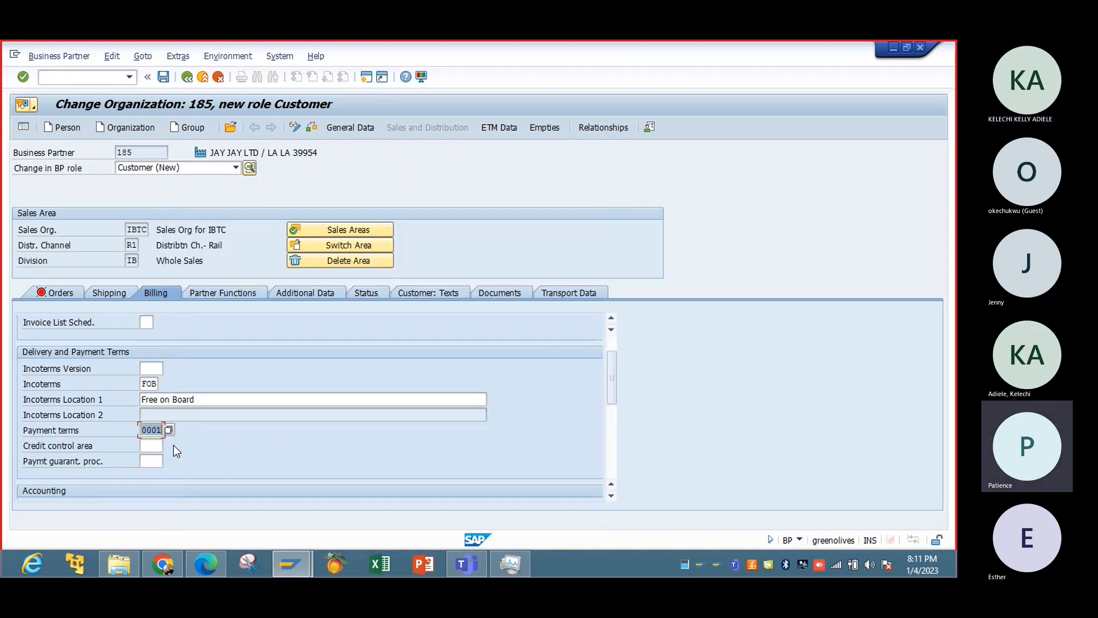
{"action": "left_click", "coordinate": [157, 447]}
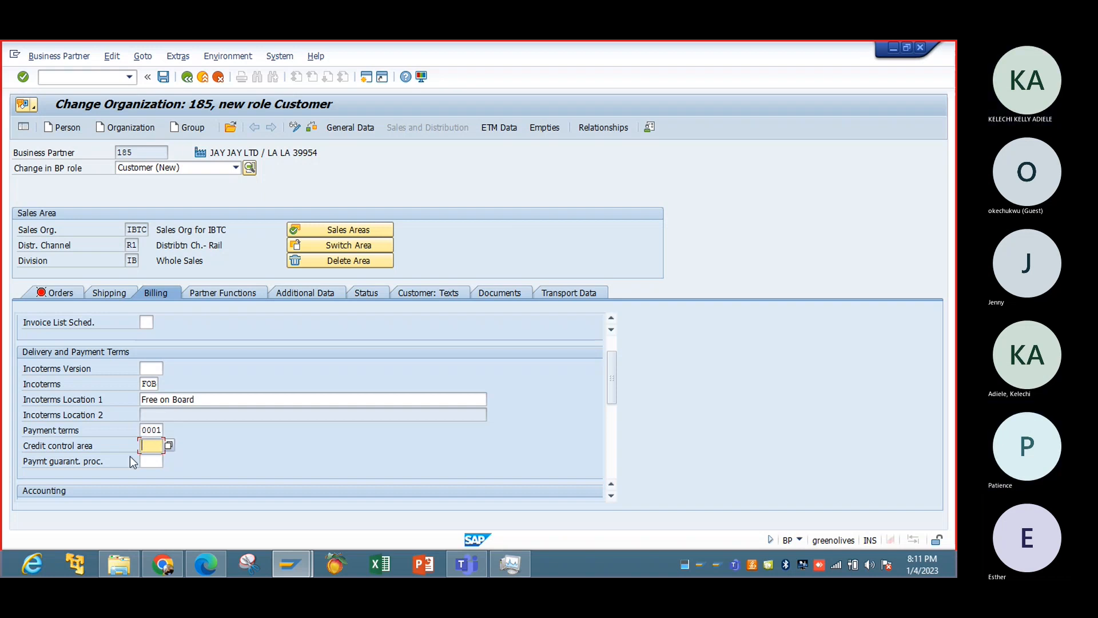
{"action": "left_click", "coordinate": [170, 446]}
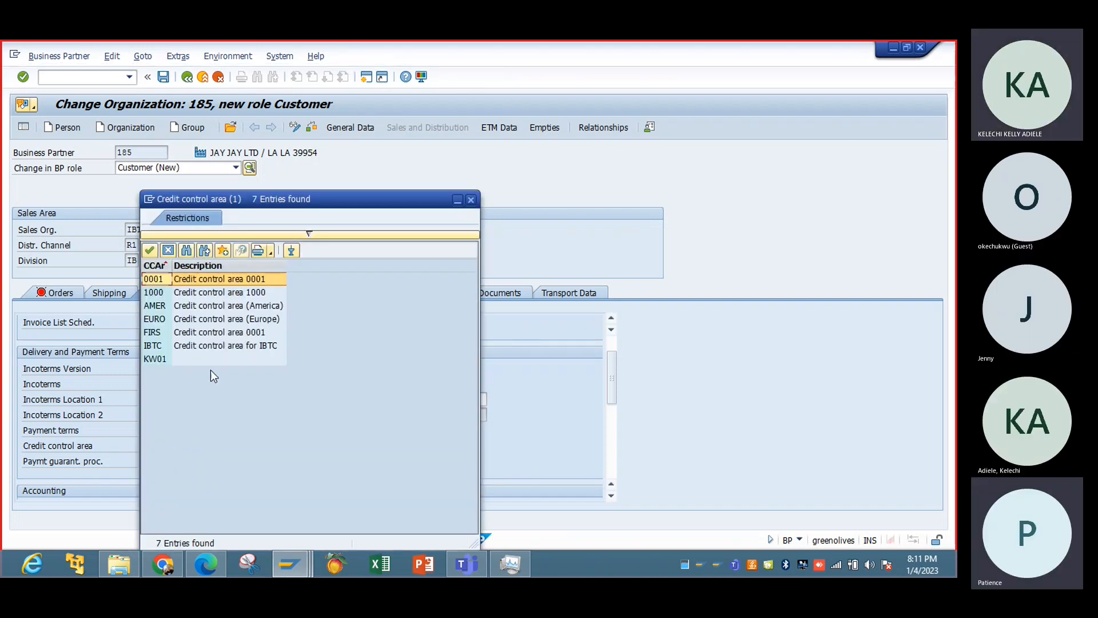
{"action": "left_click_drag", "start_coordinate": [280, 207], "coordinate": [424, 193]}
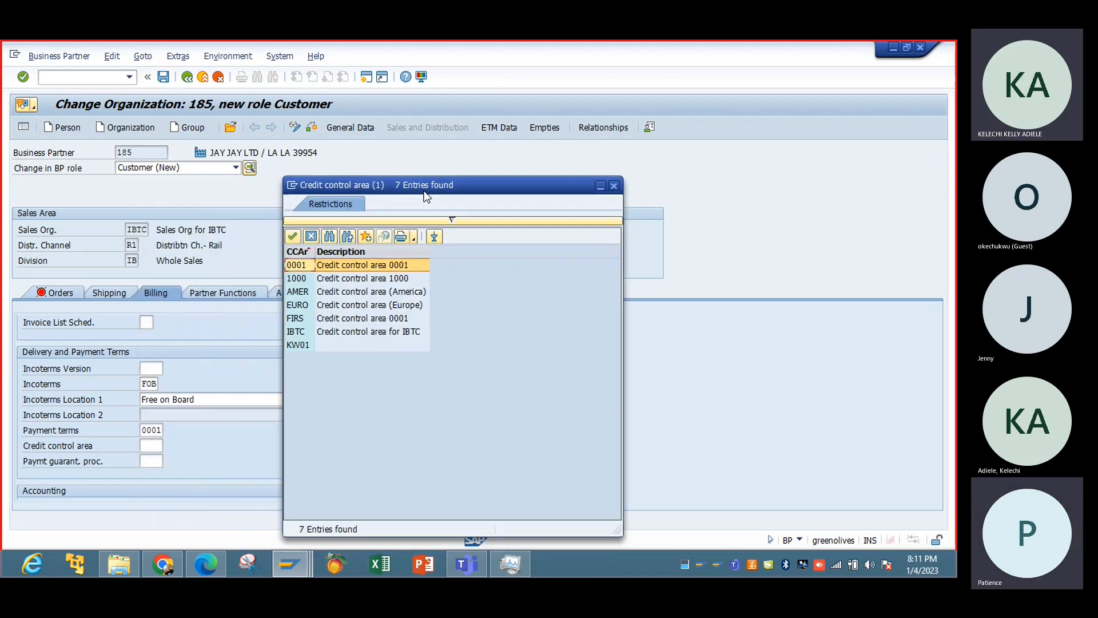
{"action": "double_click", "coordinate": [394, 332]}
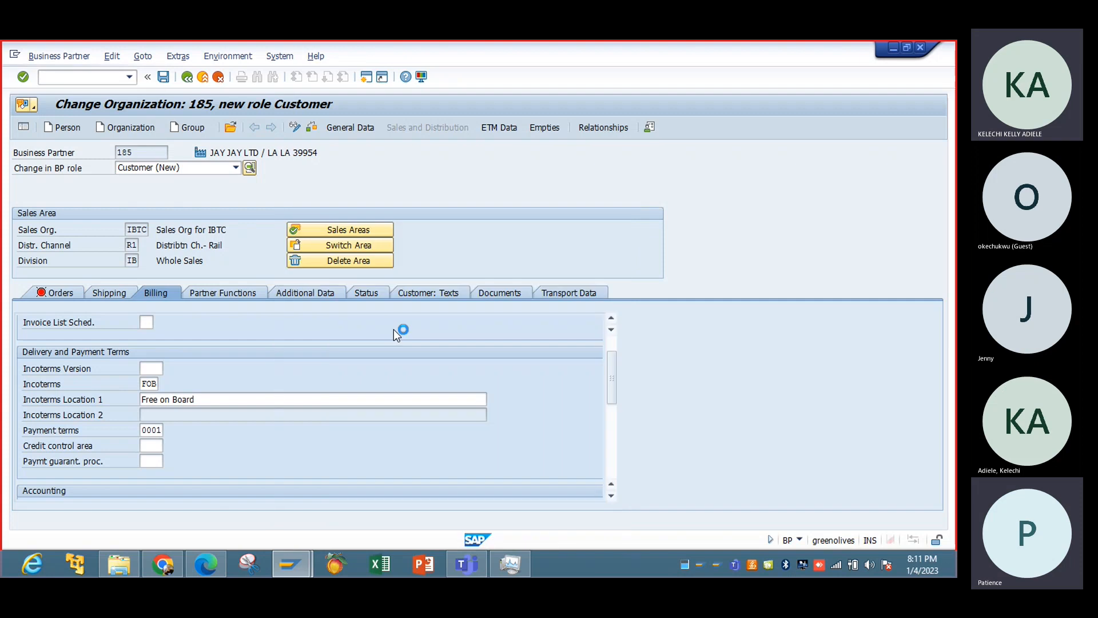
Set the customer's account assignment group to 01 (Domestic Revenues) in the billing data.
{"action": "left_click", "coordinate": [611, 451]}
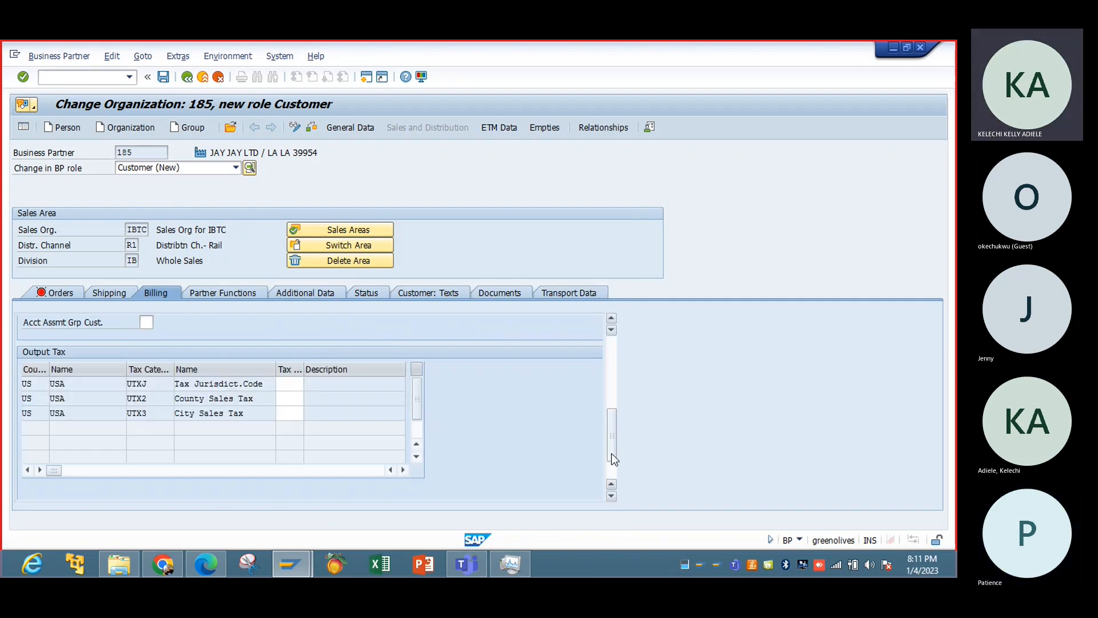
{"action": "left_click", "coordinate": [150, 321]}
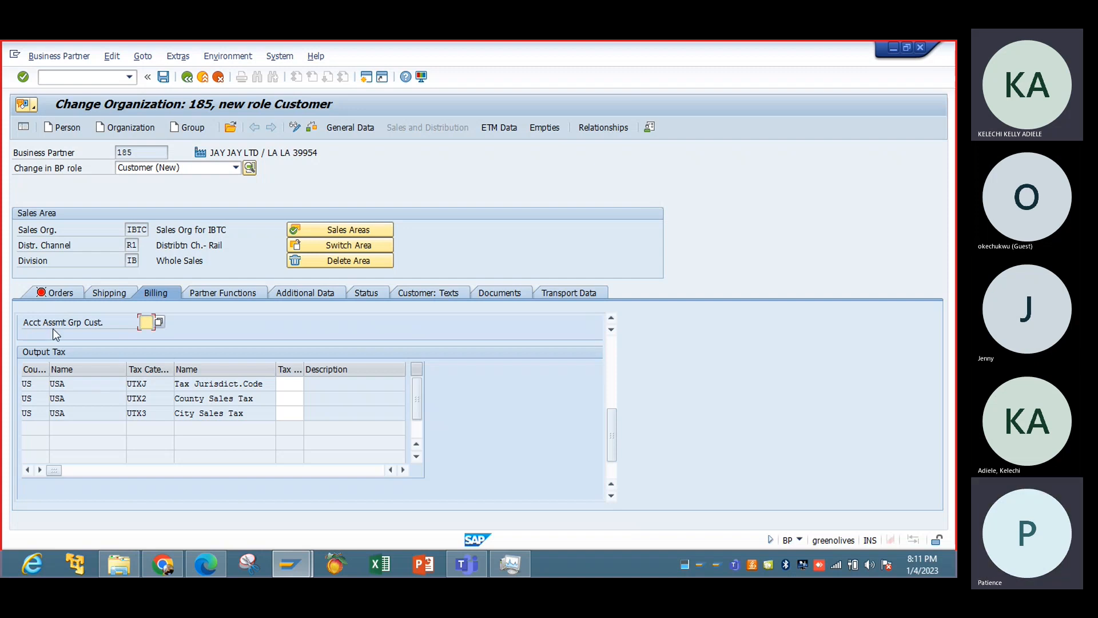
{"action": "left_click", "coordinate": [160, 322]}
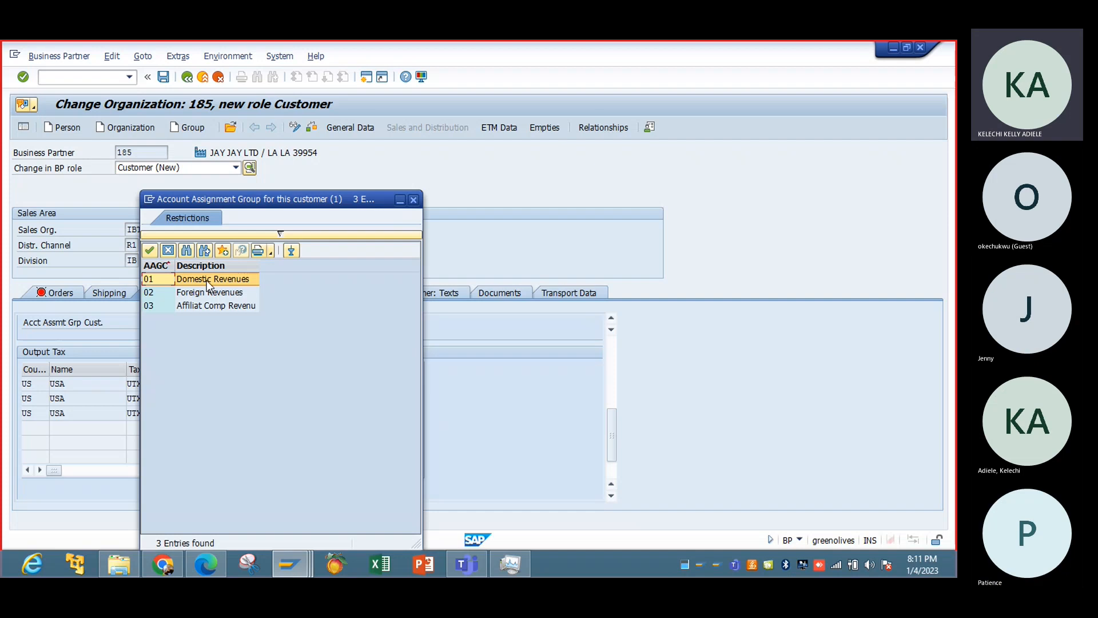
{"action": "left_click", "coordinate": [207, 280]}
{"action": "double_click", "coordinate": [207, 280]}
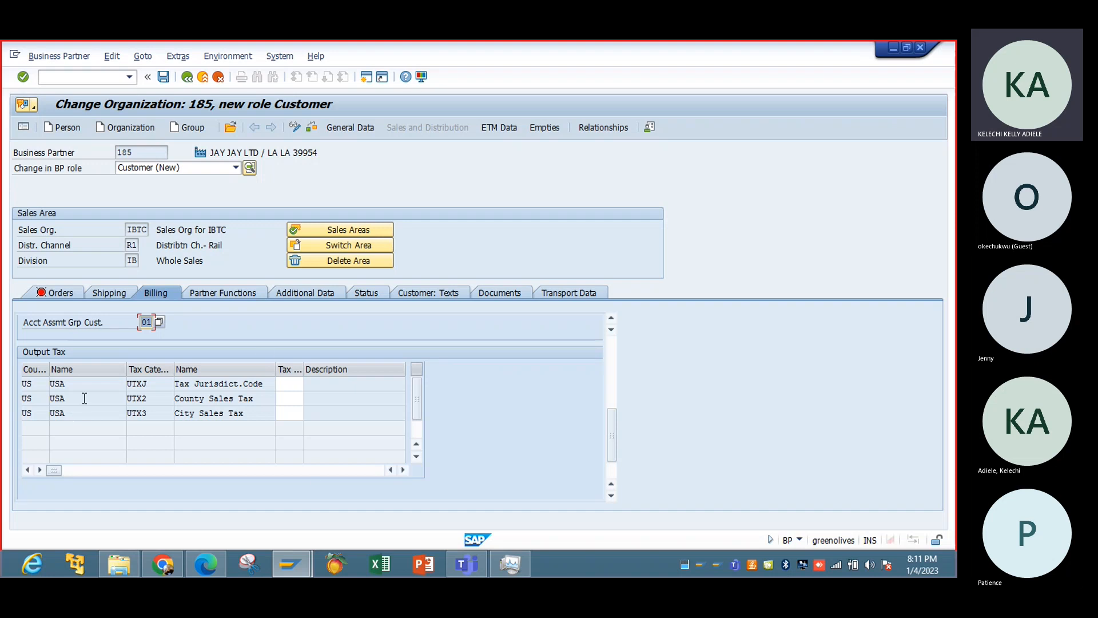
Set the output tax classification for Tax Jurisdict.Code (UTXJ) to 1 (Taxable).
{"action": "left_click", "coordinate": [289, 383]}
{"action": "key", "text": "F4"}
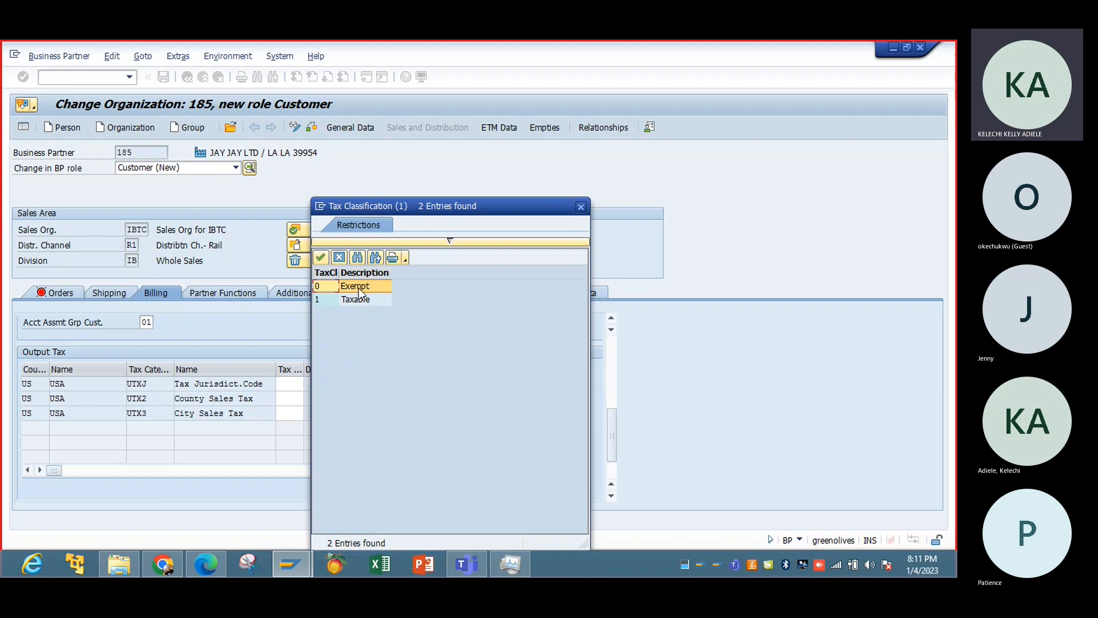
{"action": "double_click", "coordinate": [358, 298]}
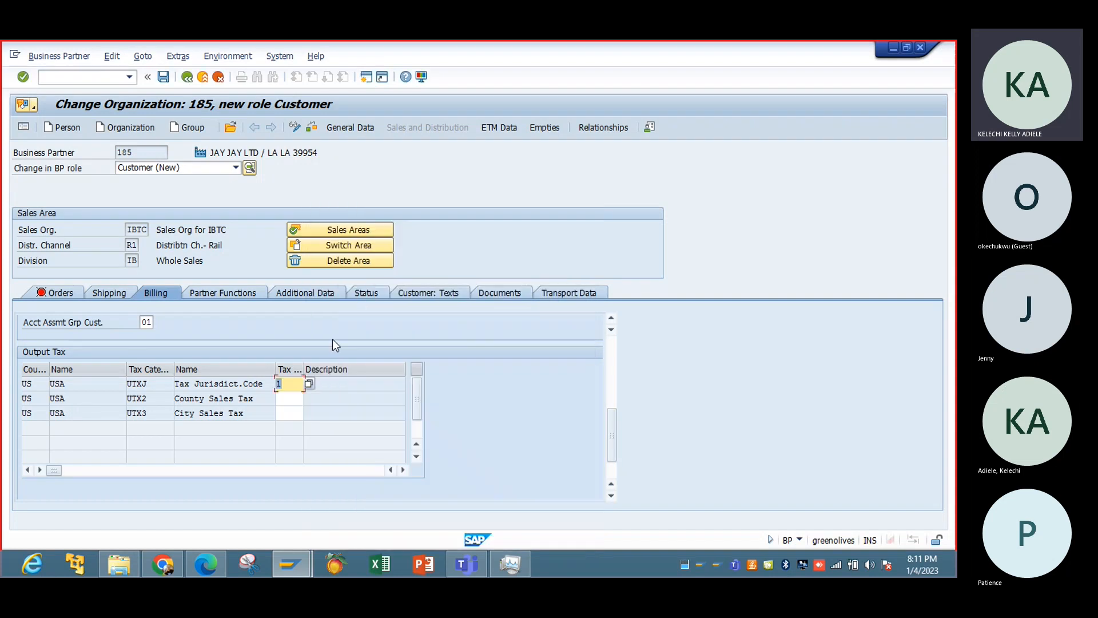
Look up the available tax classifications for County Sales Tax (UTX2) and City Sales Tax (UTX3).
{"action": "left_click", "coordinate": [289, 398]}
{"action": "left_click", "coordinate": [309, 399]}
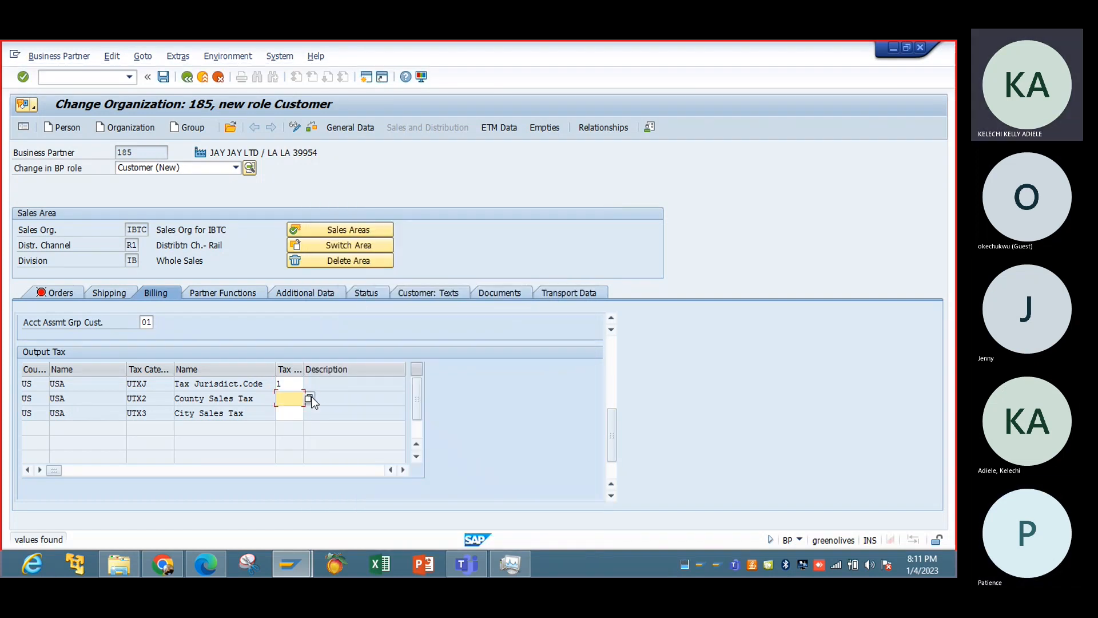
{"action": "left_click", "coordinate": [291, 418]}
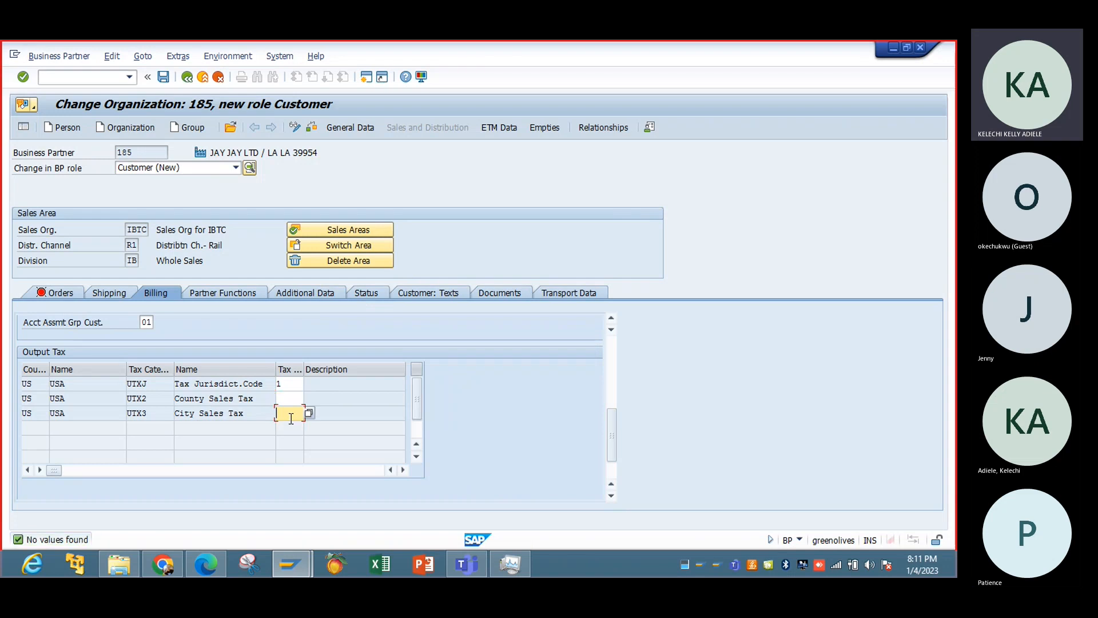
{"action": "left_click", "coordinate": [308, 414]}
Change the tax classification for Tax Jurisdict.Code (UTXJ) to 0 (Exempt).
{"action": "left_click", "coordinate": [299, 385]}
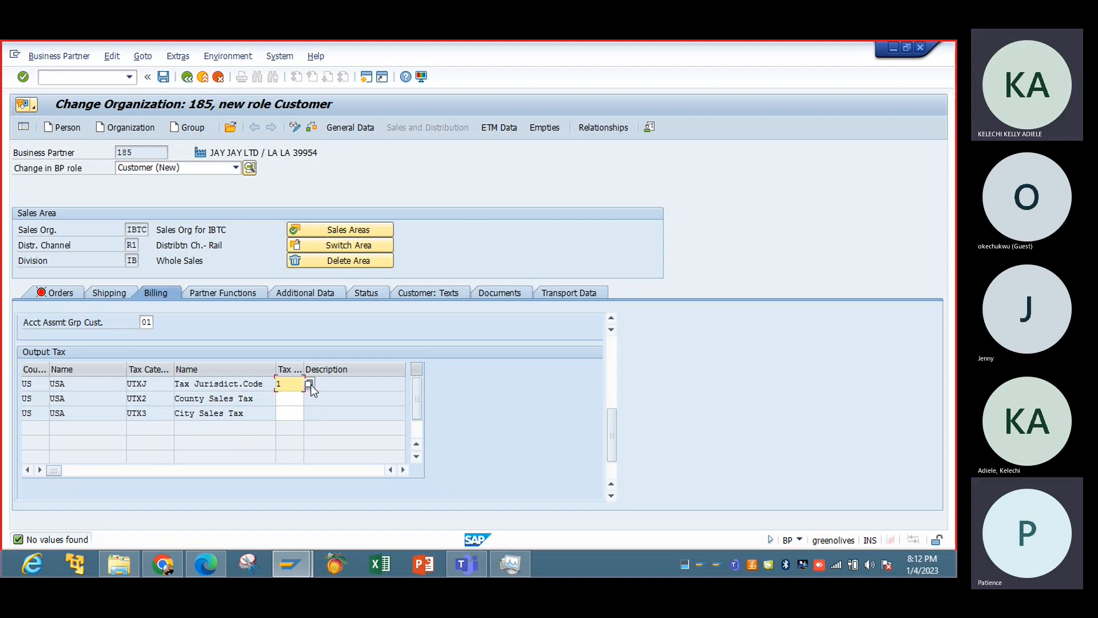
{"action": "left_click", "coordinate": [309, 385]}
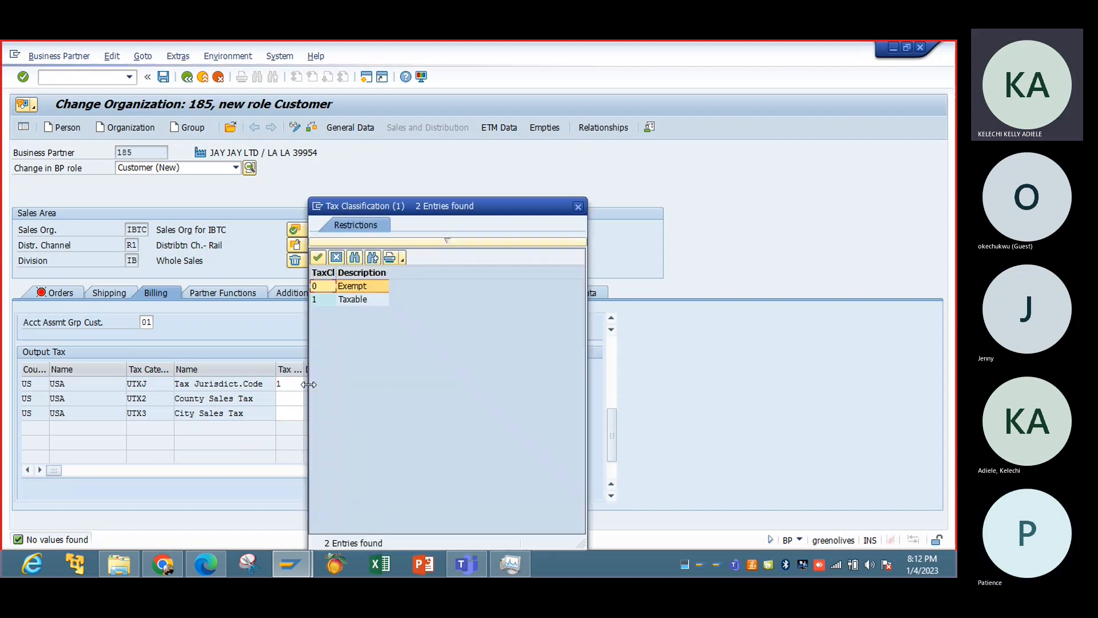
{"action": "double_click", "coordinate": [369, 290]}
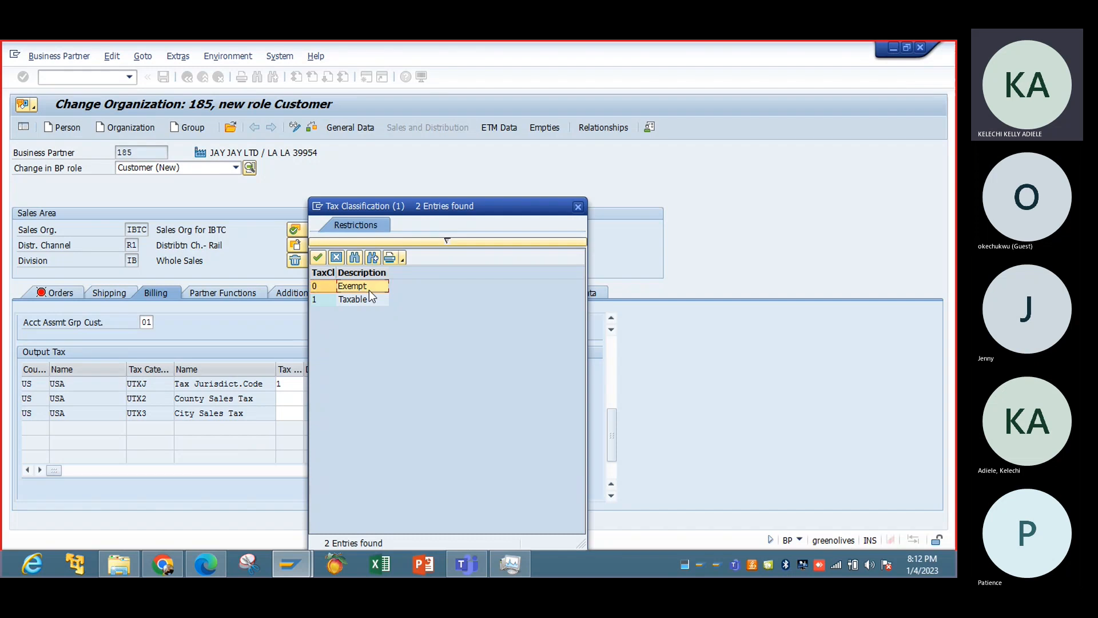
Recheck the County Sales Tax classification options and examine the output tax table with its Tax Category column widened.
{"action": "left_click", "coordinate": [297, 398]}
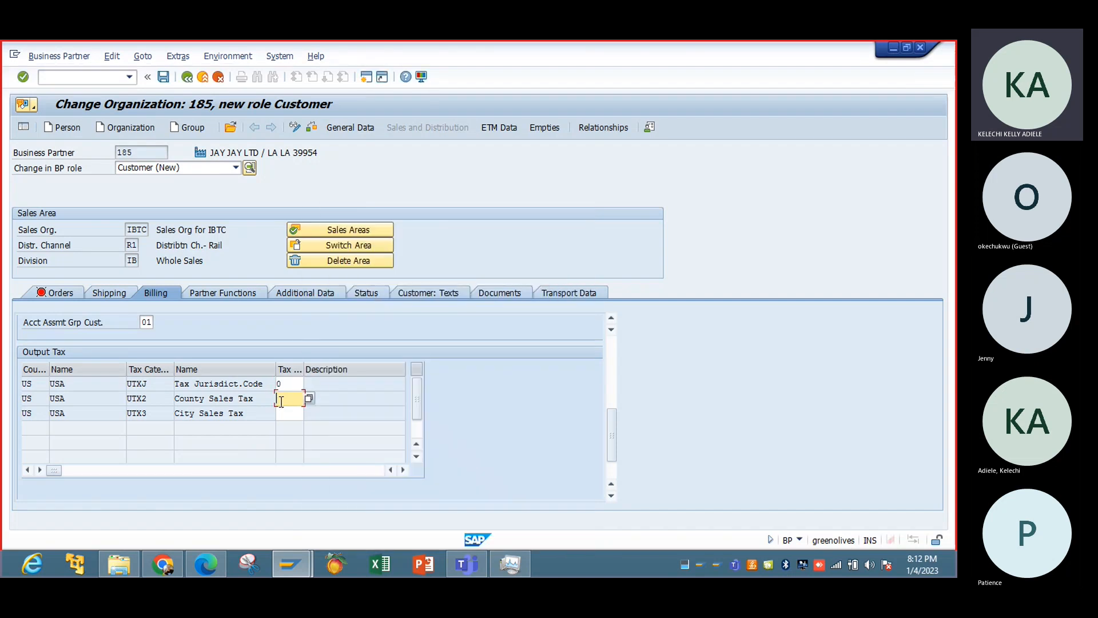
{"action": "left_click", "coordinate": [310, 400]}
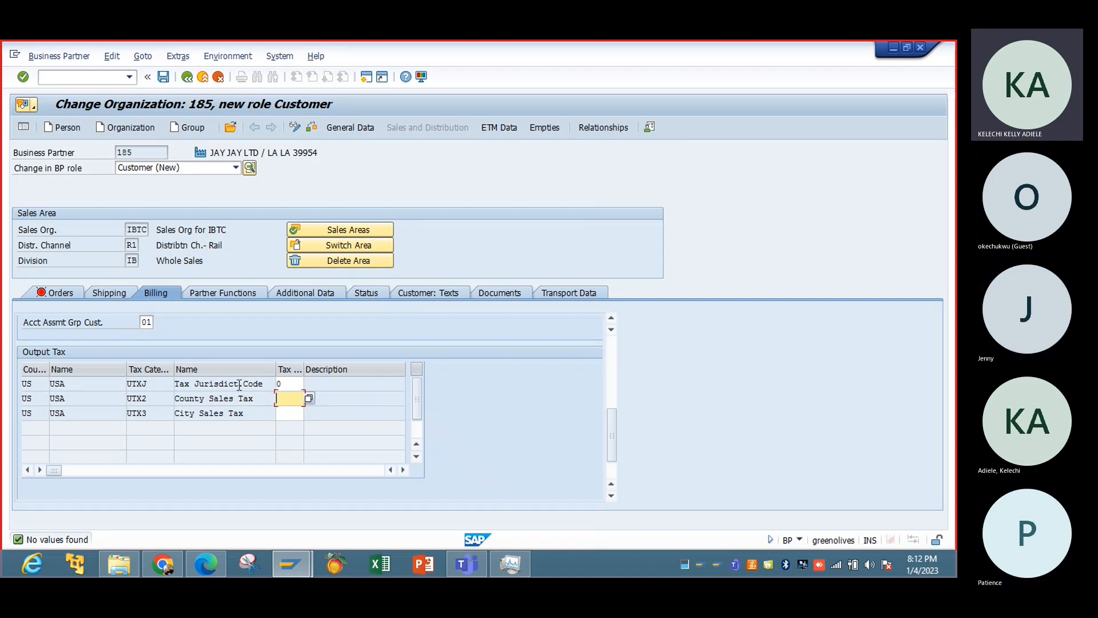
{"action": "left_click_drag", "start_coordinate": [173, 366], "coordinate": [272, 366]}
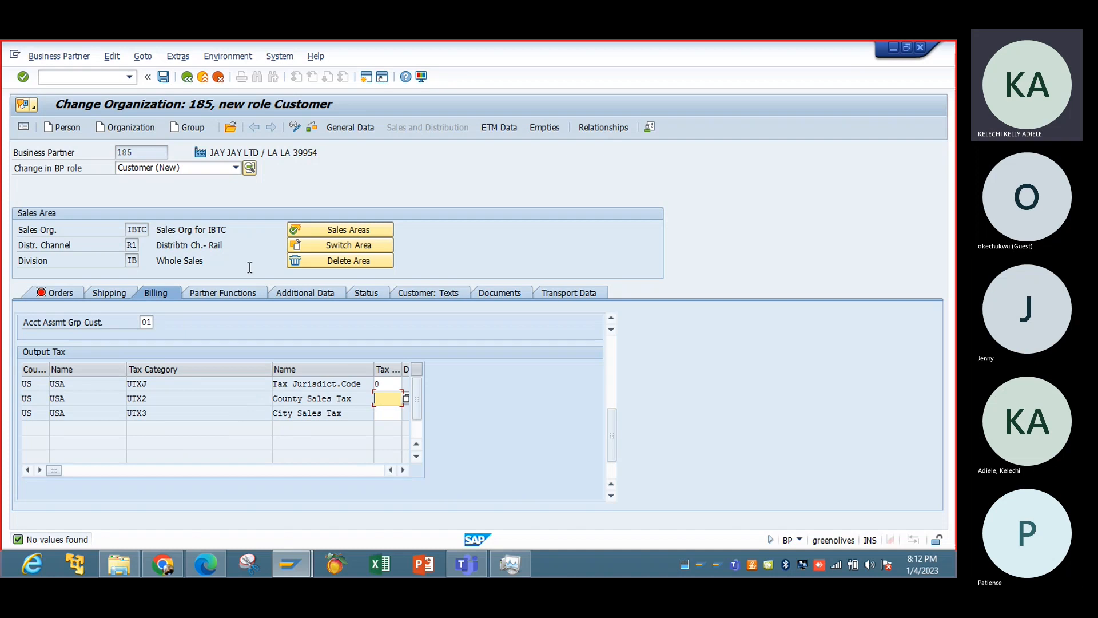
{"action": "left_click", "coordinate": [389, 413]}
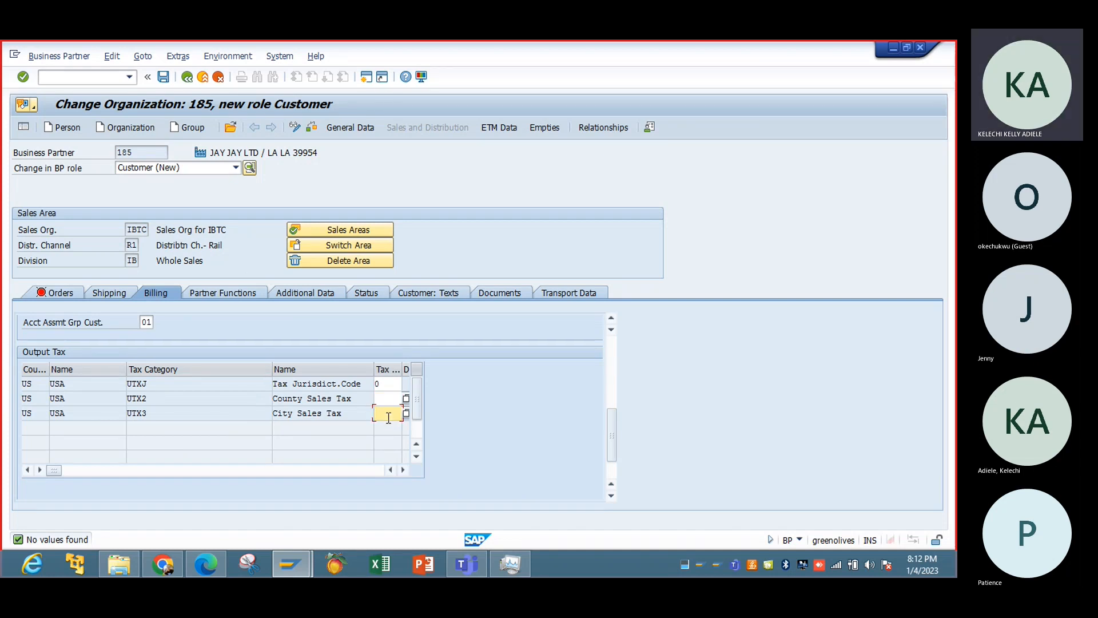
{"action": "left_click", "coordinate": [402, 471]}
{"action": "left_click", "coordinate": [402, 471]}
{"action": "left_click", "coordinate": [402, 471]}
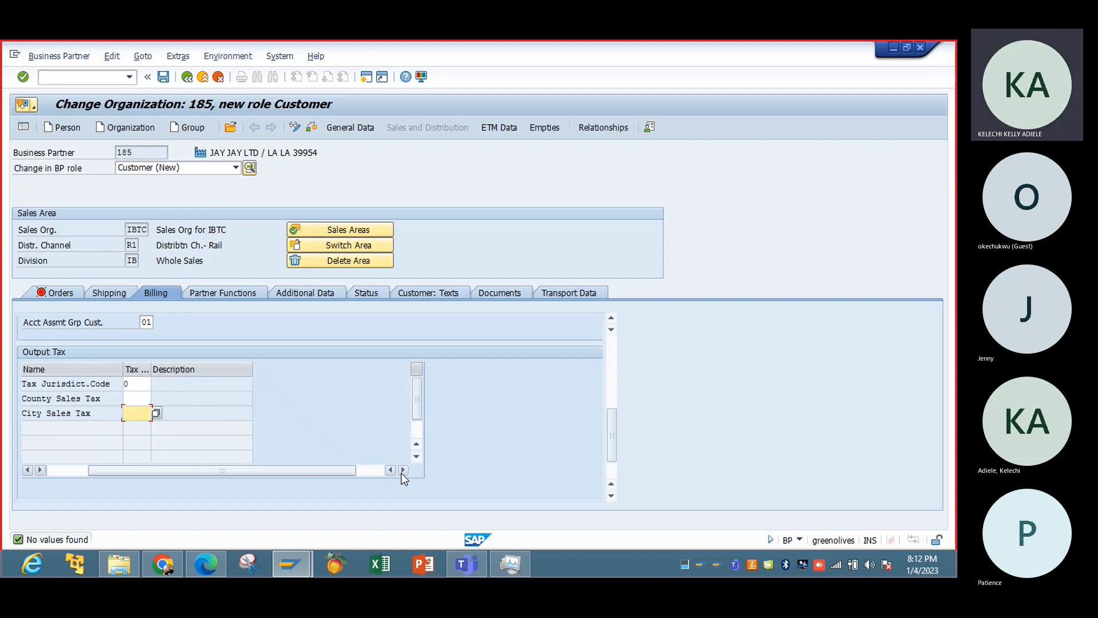
{"action": "left_click", "coordinate": [66, 467]}
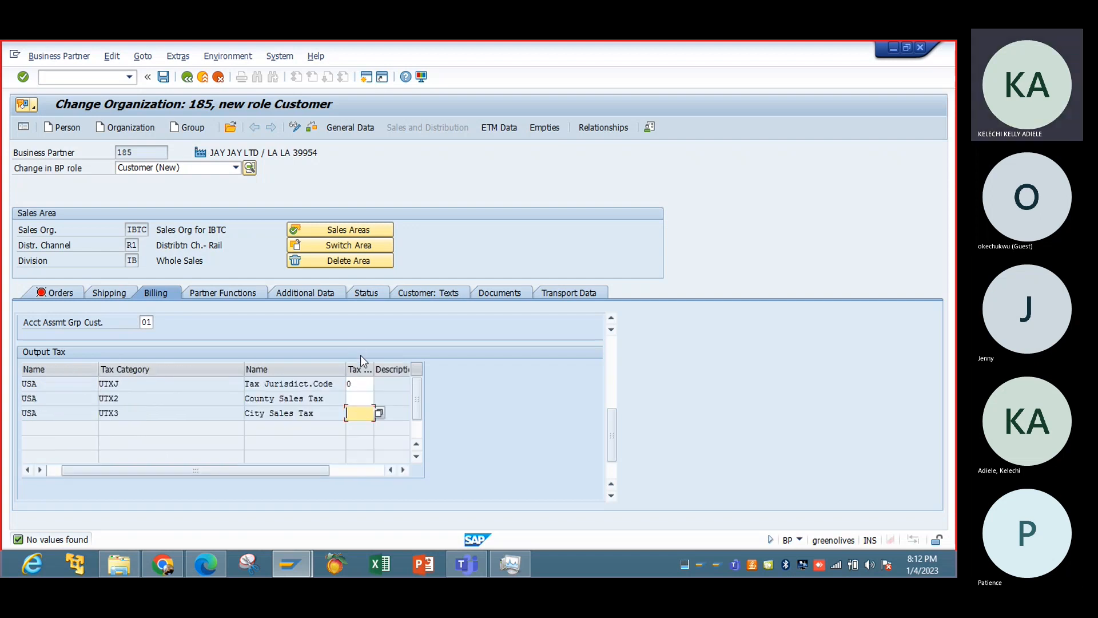
{"action": "left_click", "coordinate": [364, 383]}
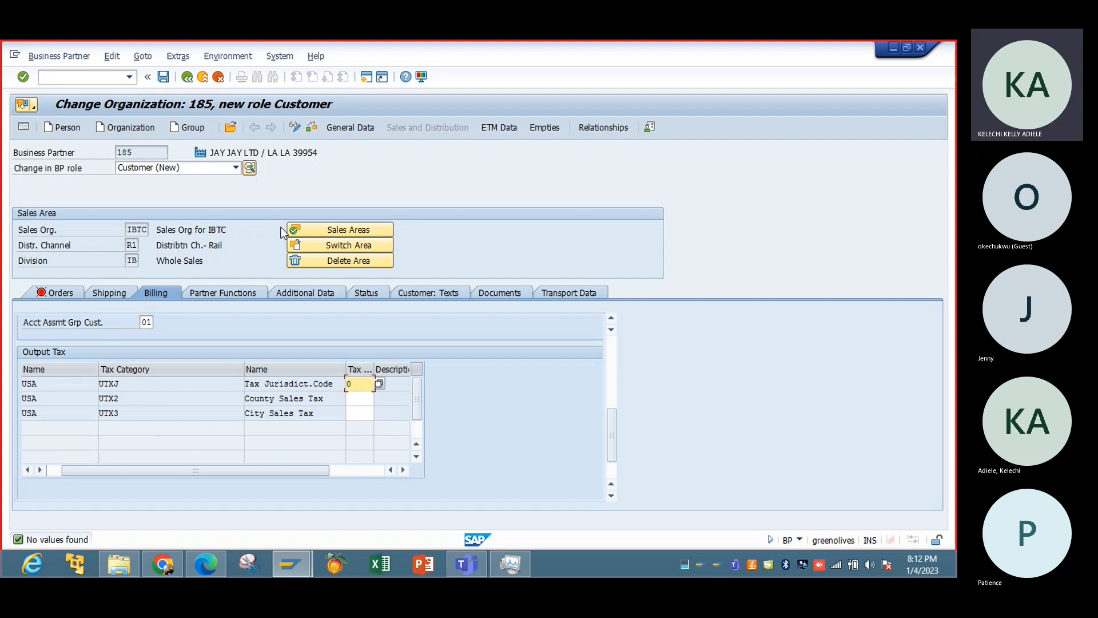
{"action": "left_click", "coordinate": [363, 399]}
{"action": "left_click", "coordinate": [380, 398]}
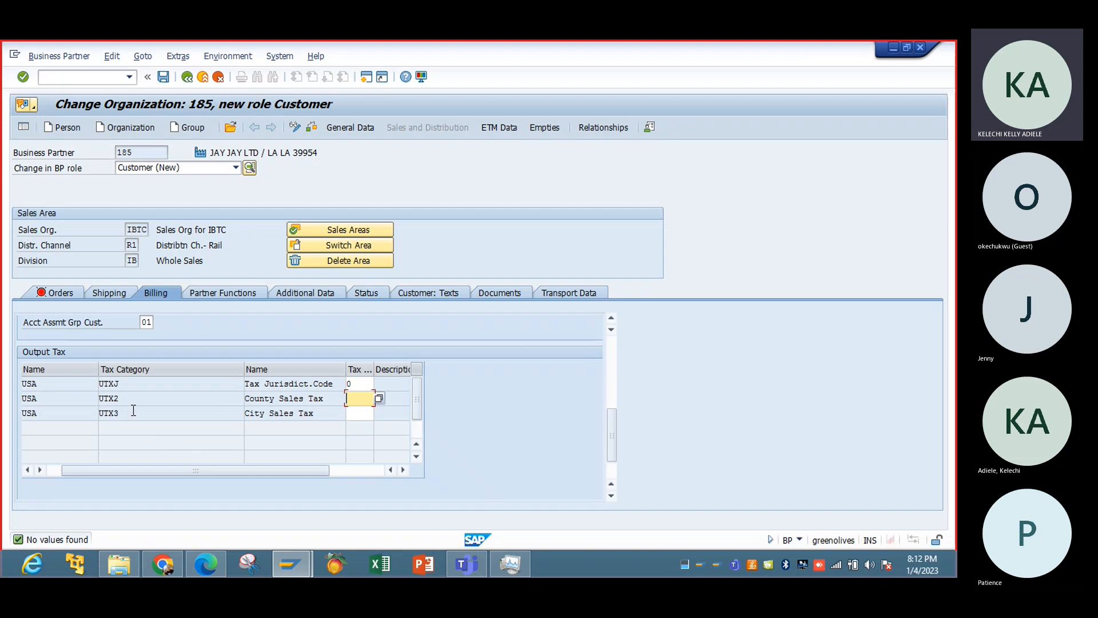
{"action": "left_click", "coordinate": [58, 471]}
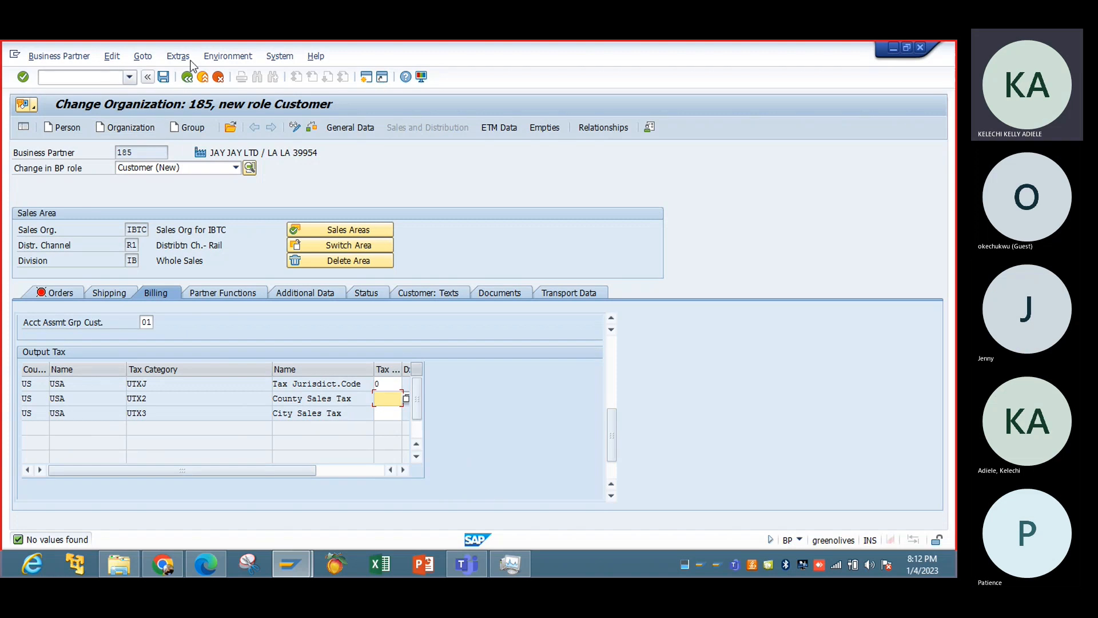
Open a new session window, run transaction SPRO and display the SAP Reference IMG.
{"action": "left_click", "coordinate": [274, 56]}
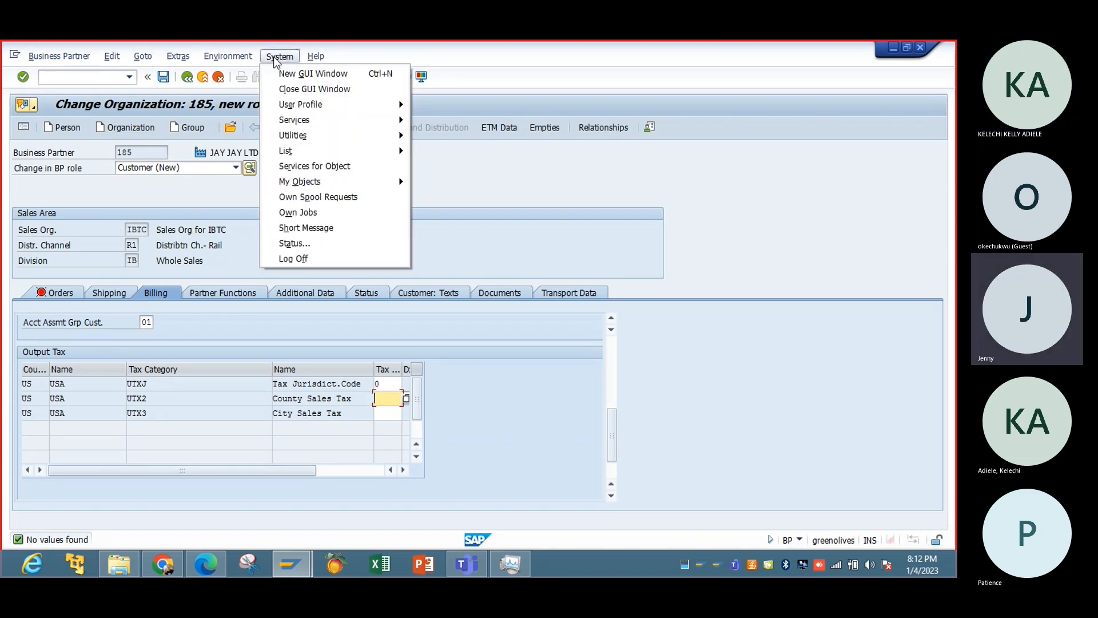
{"action": "left_click", "coordinate": [307, 73]}
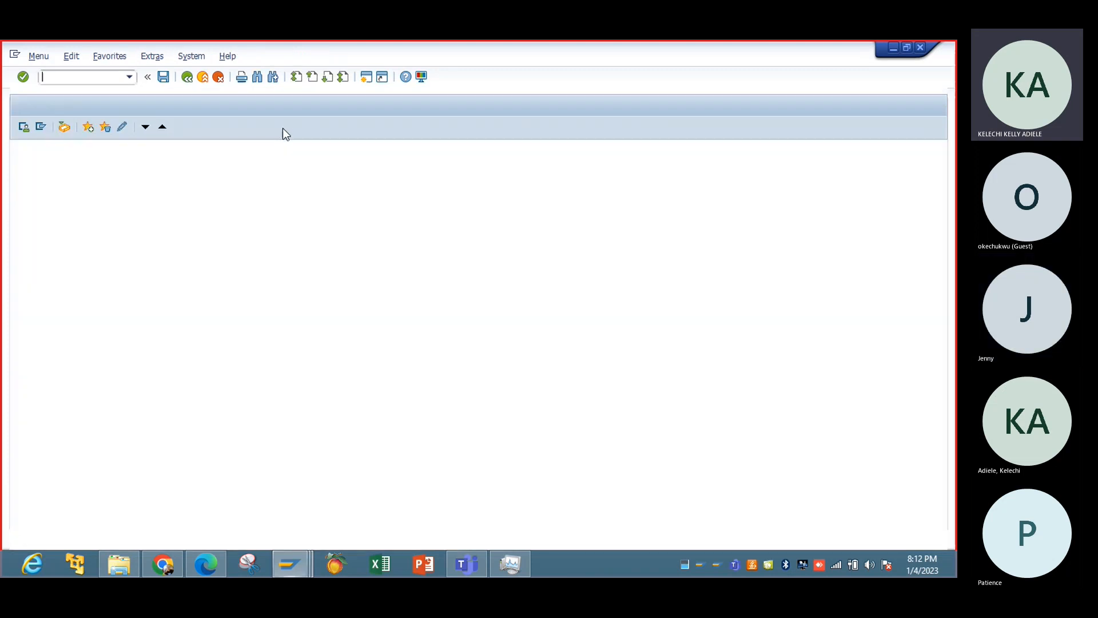
{"action": "type", "text": "spro"}
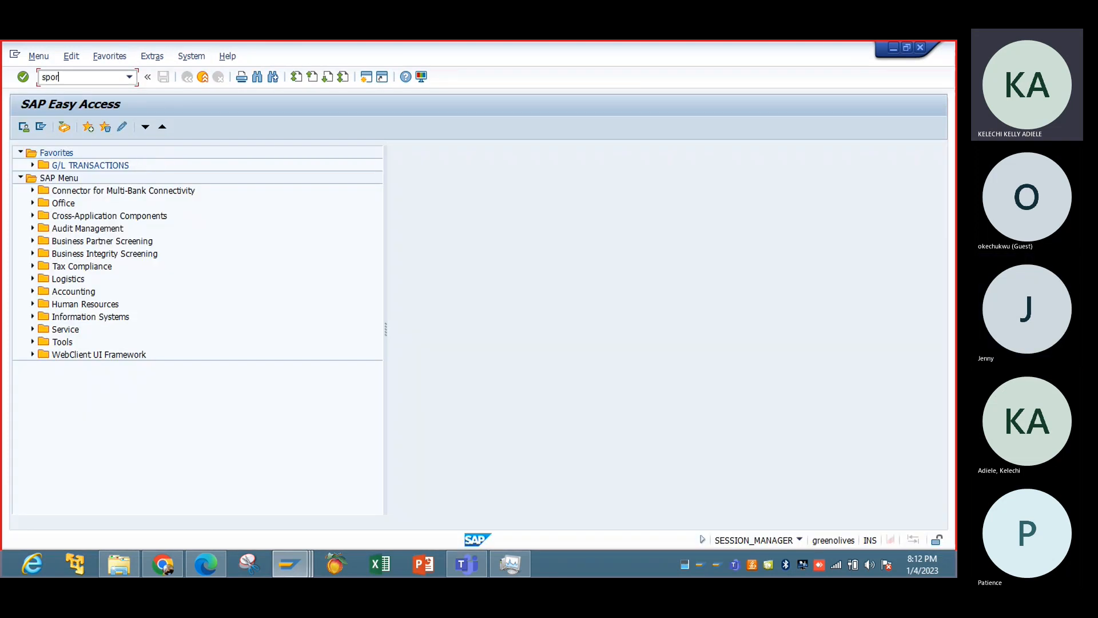
{"action": "key", "text": "Return"}
{"action": "type", "text": "spro"}
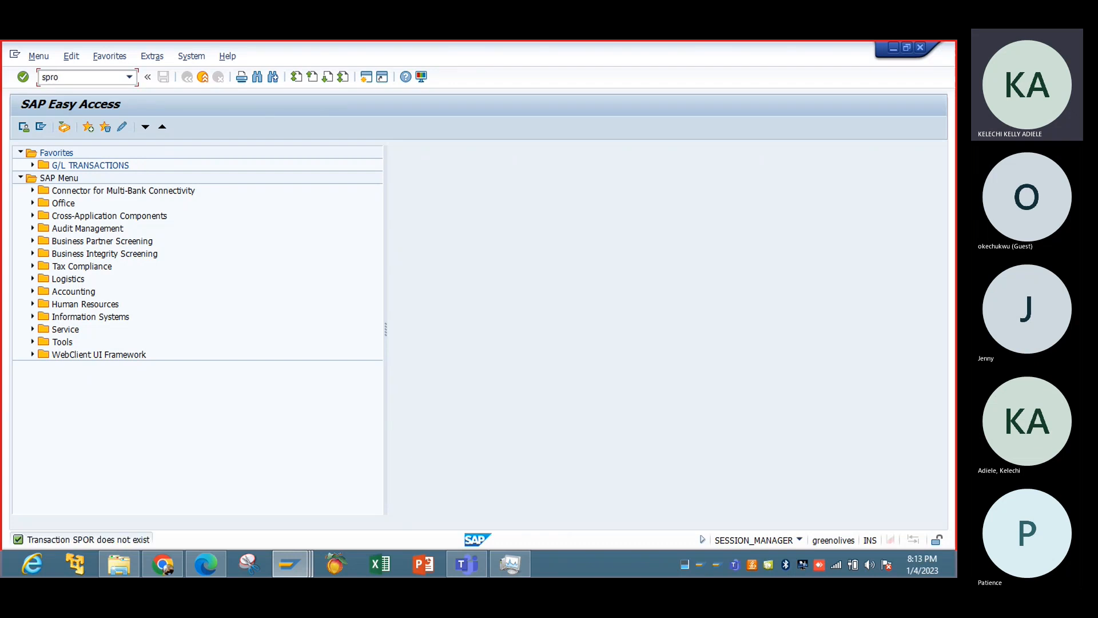
{"action": "key", "text": "Return"}
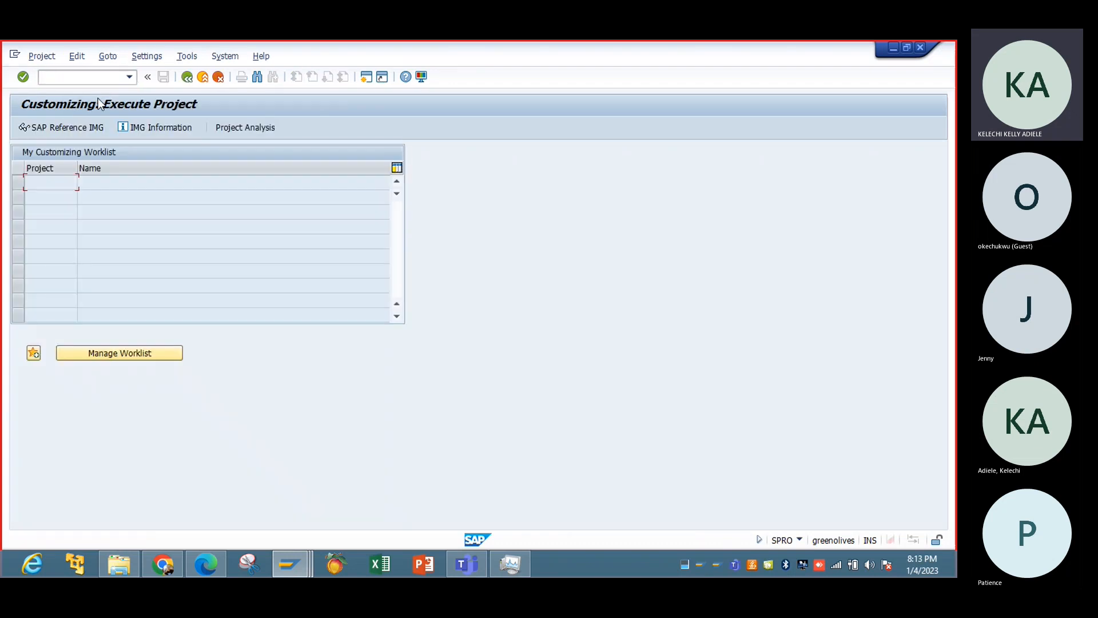
{"action": "left_click", "coordinate": [87, 128]}
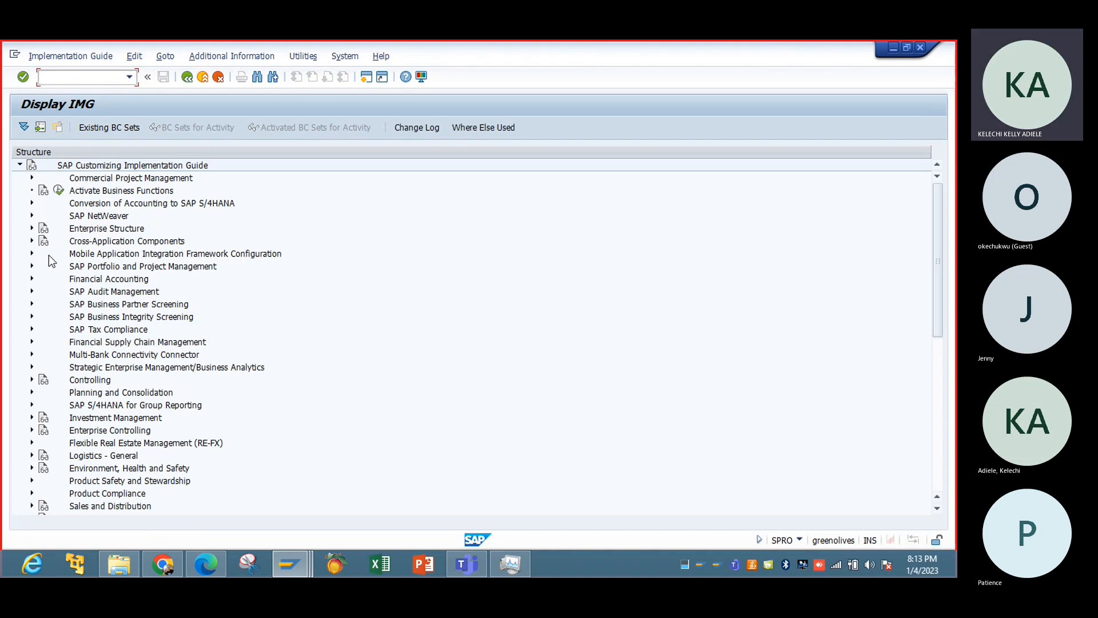
Open the Edit Company Code Data activity under Enterprise Structure, Definition, Financial Accounting.
{"action": "left_click", "coordinate": [32, 280]}
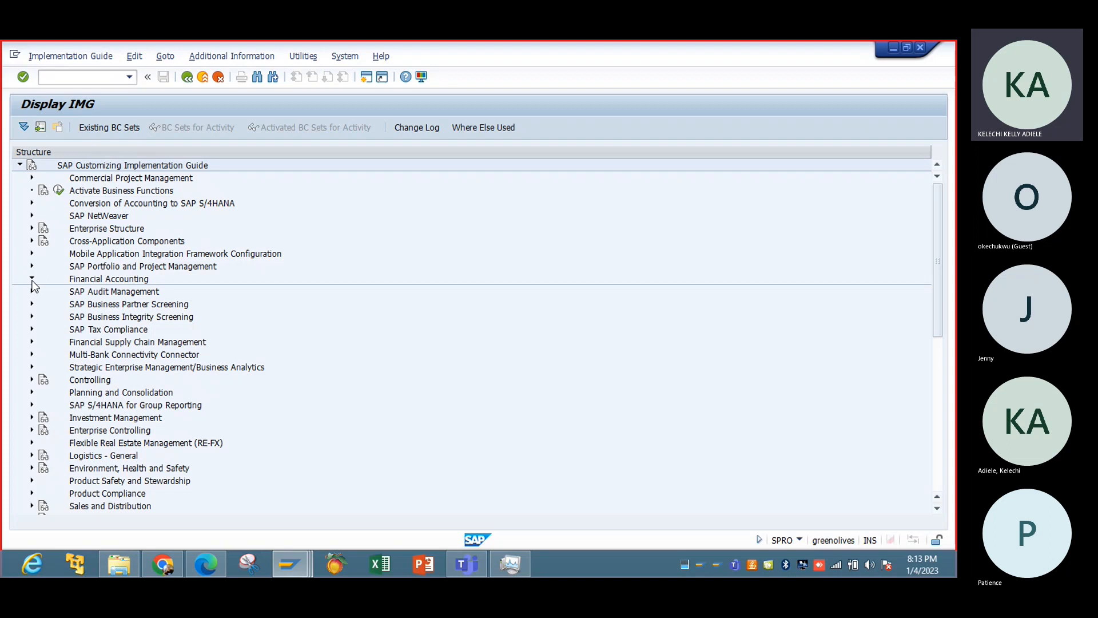
{"action": "left_click", "coordinate": [33, 228]}
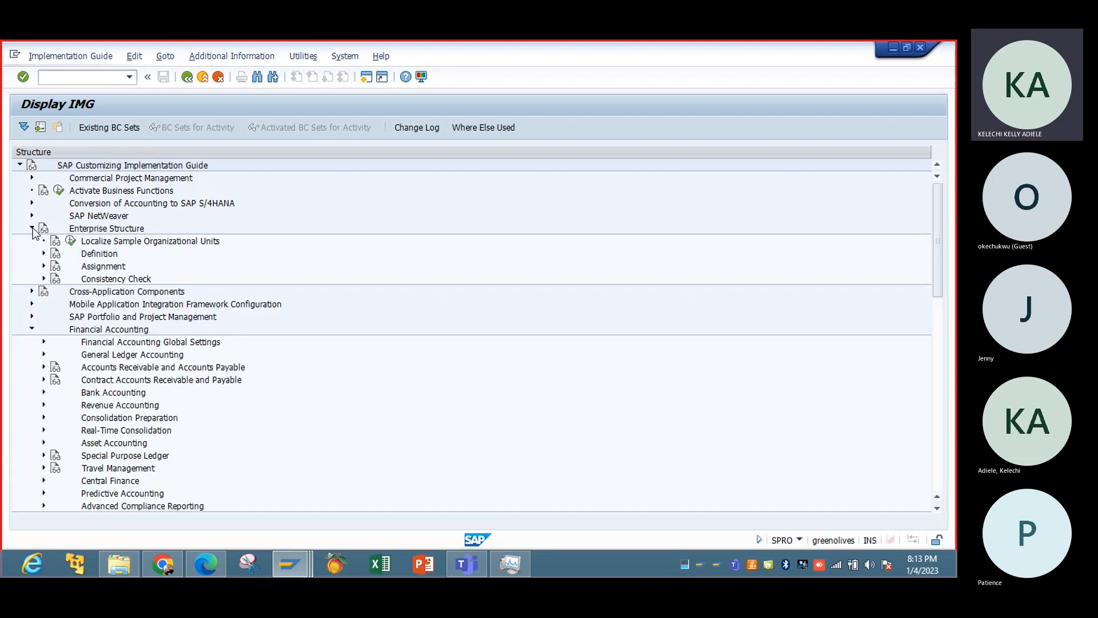
{"action": "left_click", "coordinate": [44, 254]}
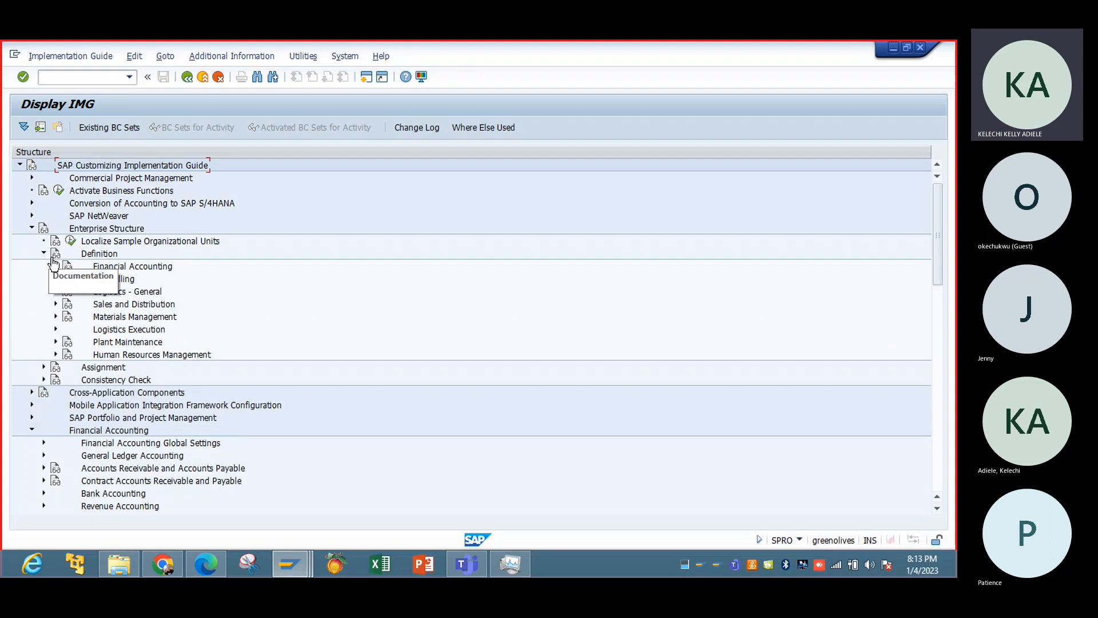
{"action": "left_click", "coordinate": [55, 266]}
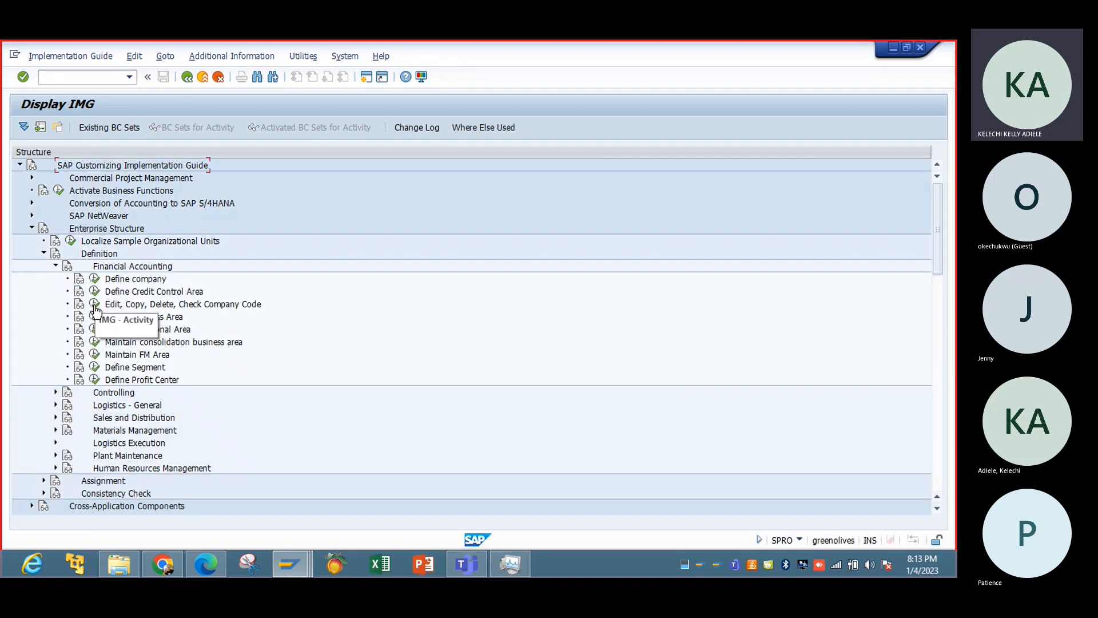
{"action": "left_click", "coordinate": [95, 309]}
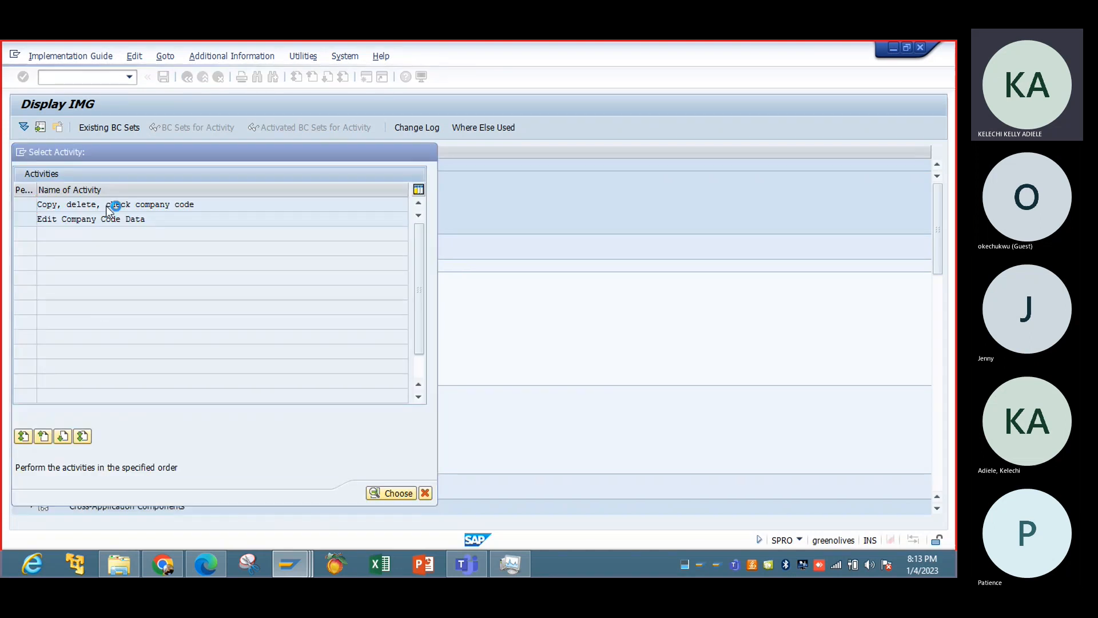
{"action": "double_click", "coordinate": [112, 206]}
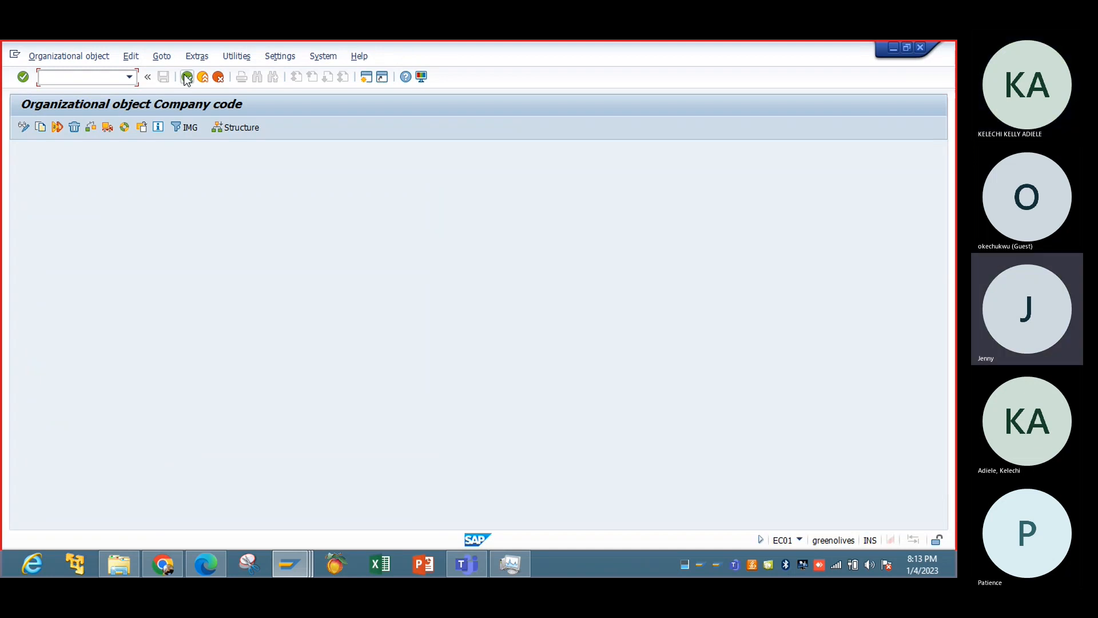
{"action": "left_click", "coordinate": [187, 78]}
{"action": "double_click", "coordinate": [122, 218]}
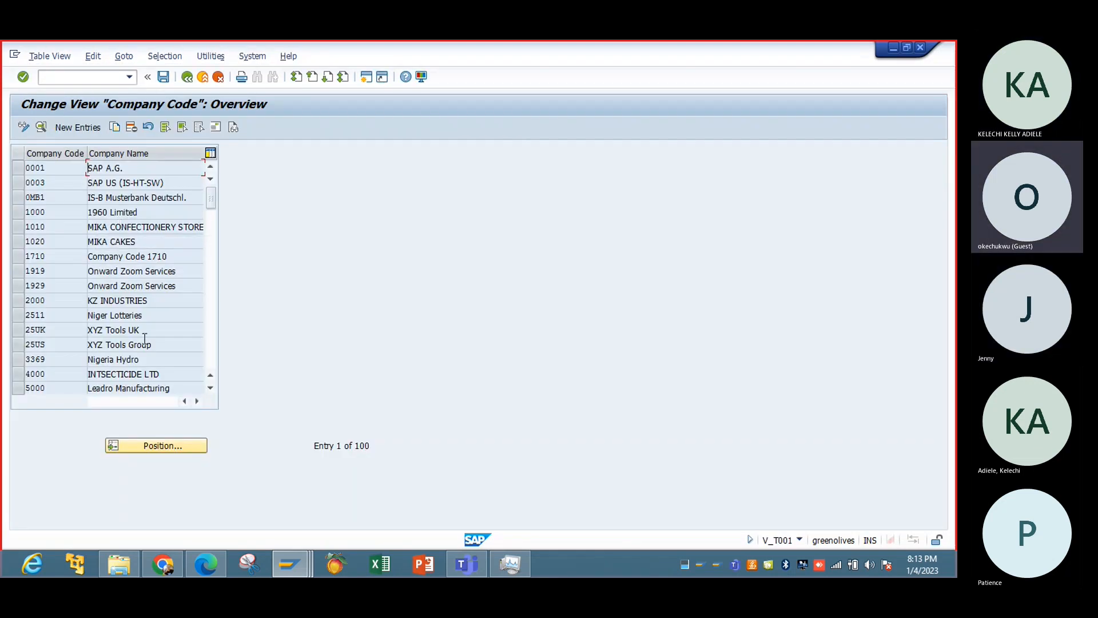
Find company code IBTC, review its details and return to the implementation guide.
{"action": "left_click", "coordinate": [172, 445]}
{"action": "type", "text": "ibtc"}
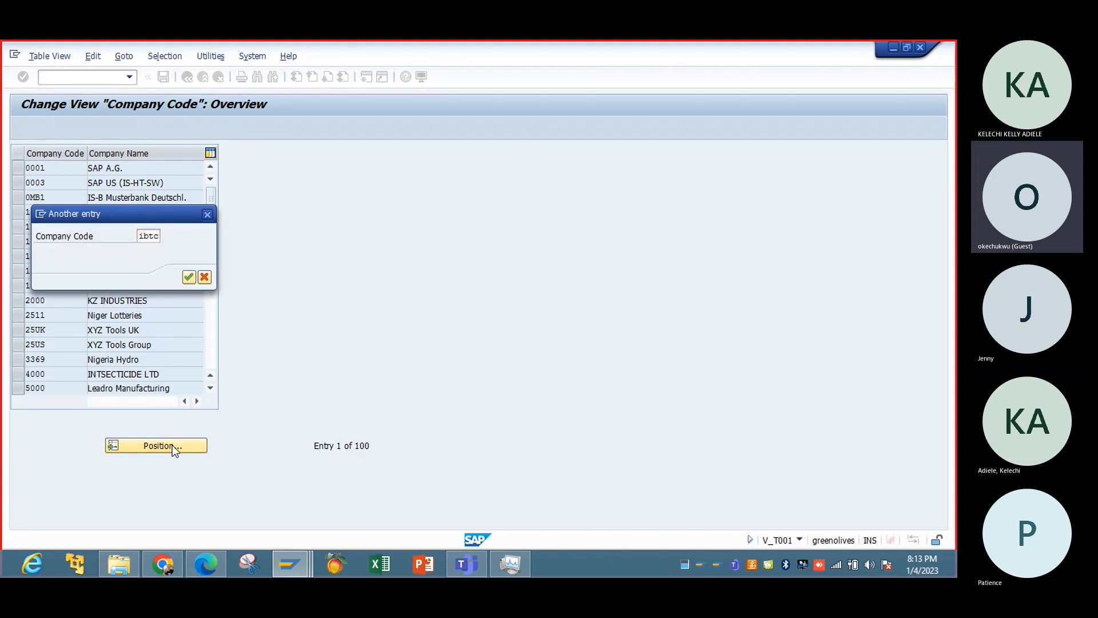
{"action": "key", "text": "Return"}
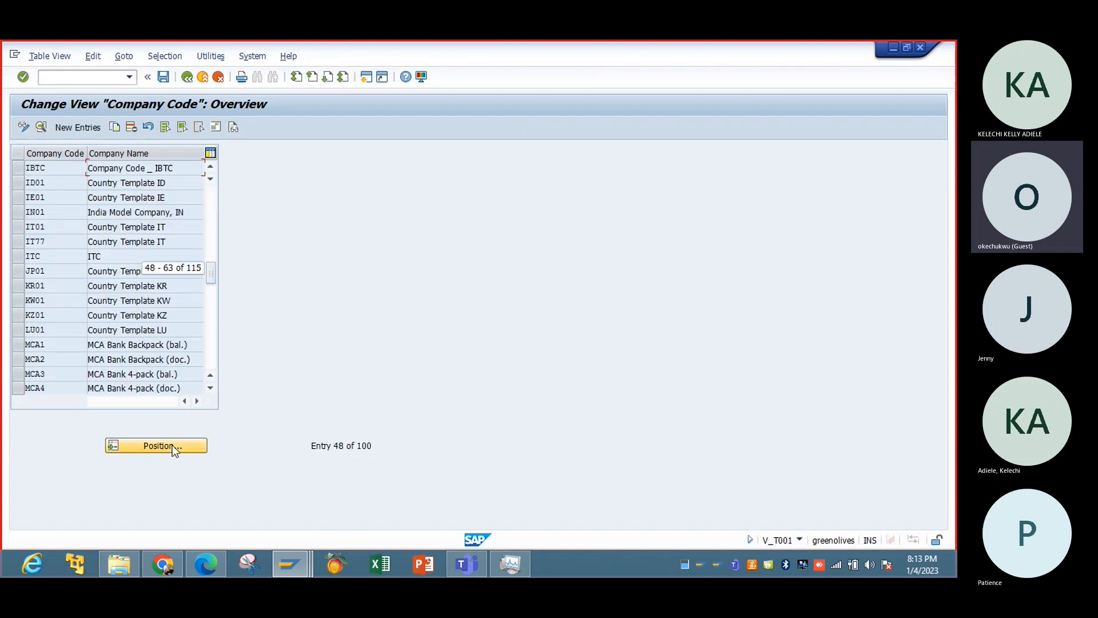
{"action": "double_click", "coordinate": [131, 168]}
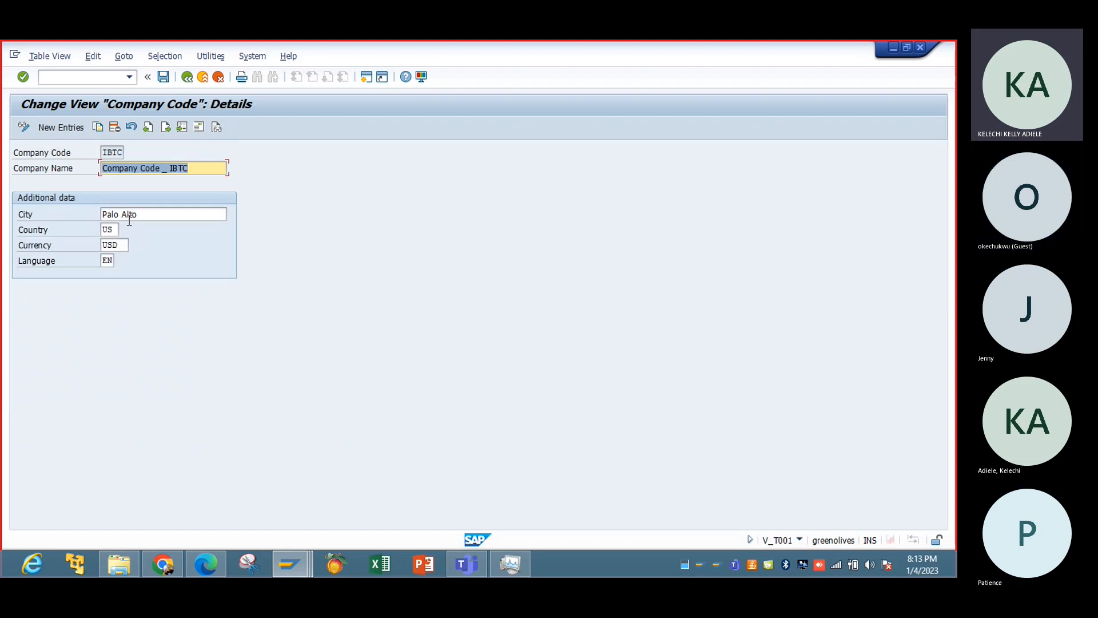
{"action": "left_click", "coordinate": [187, 78]}
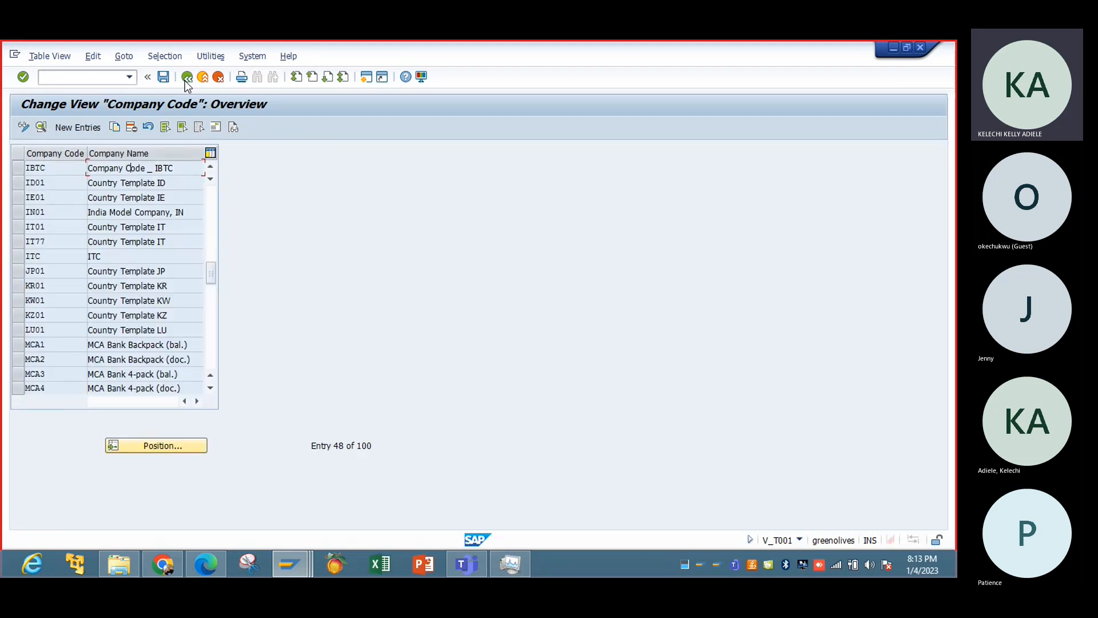
{"action": "left_click", "coordinate": [187, 78]}
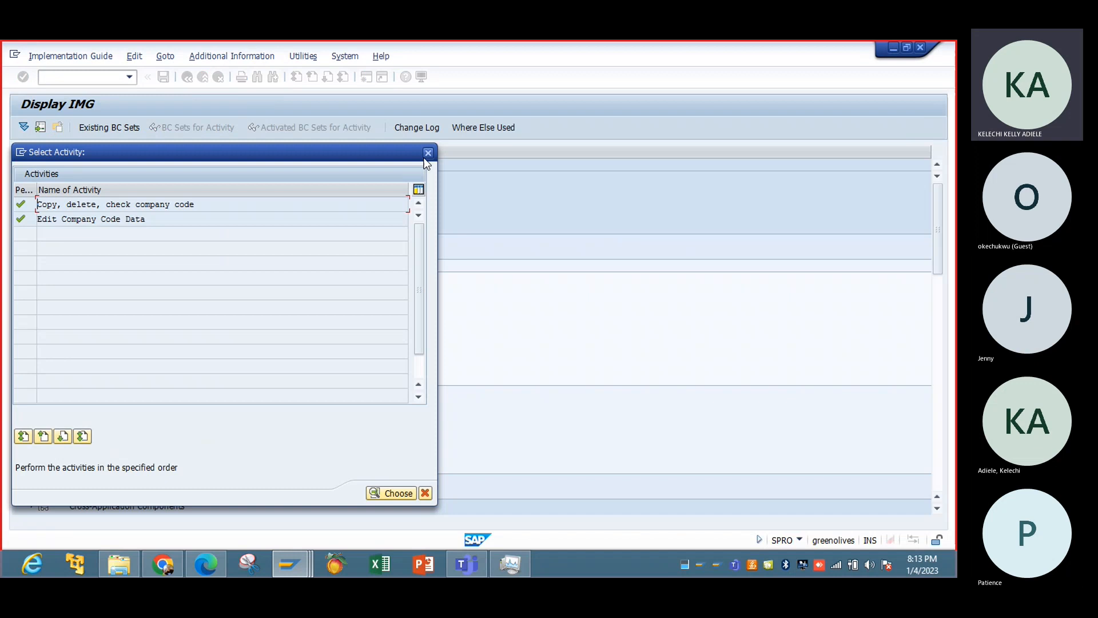
{"action": "left_click", "coordinate": [428, 153]}
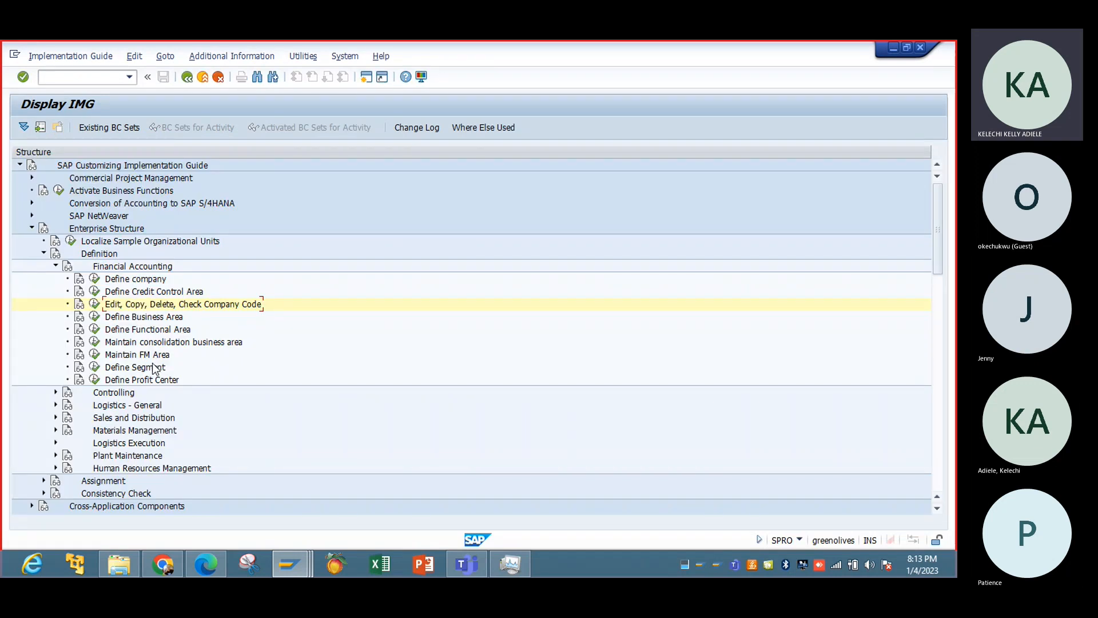
Reopen Edit Company Code Data and bring up the details of company code IBTC again.
{"action": "left_click", "coordinate": [95, 304]}
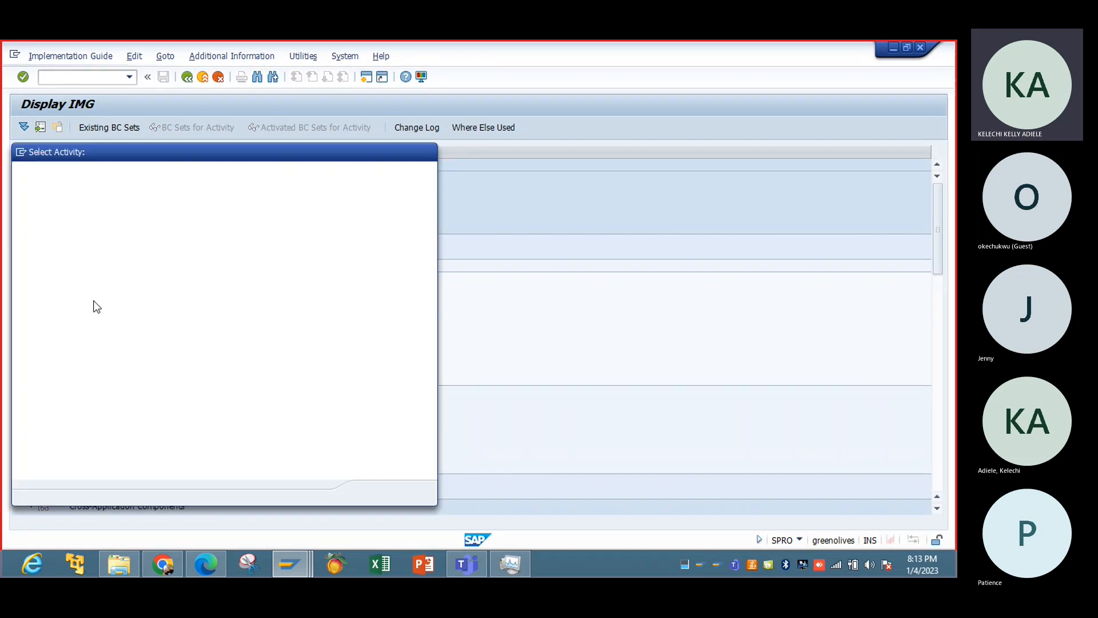
{"action": "double_click", "coordinate": [75, 223]}
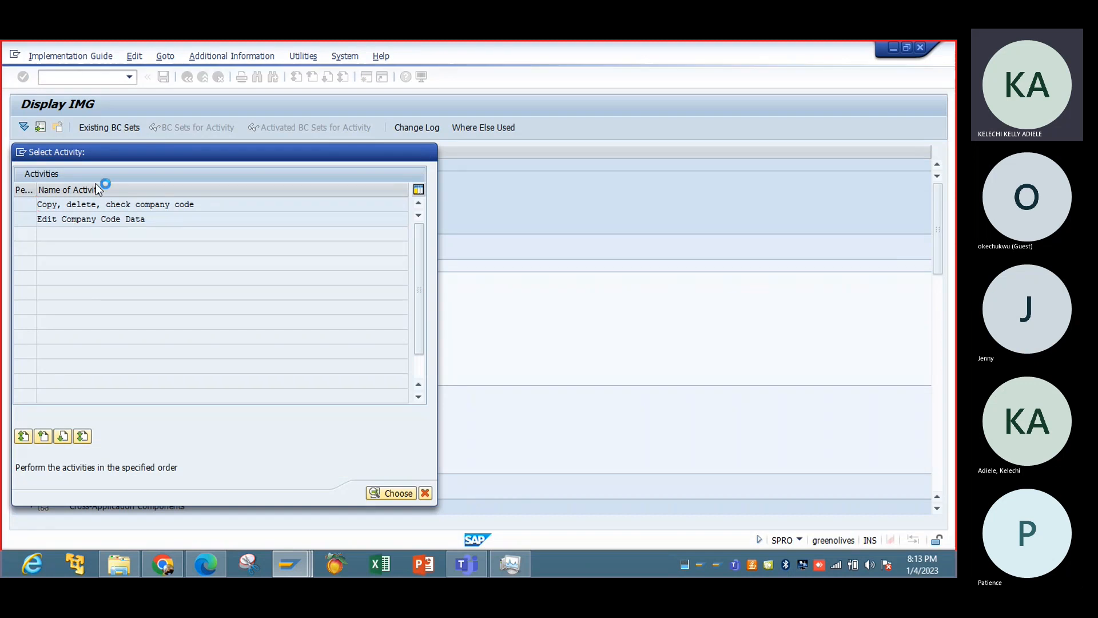
{"action": "left_click", "coordinate": [188, 444]}
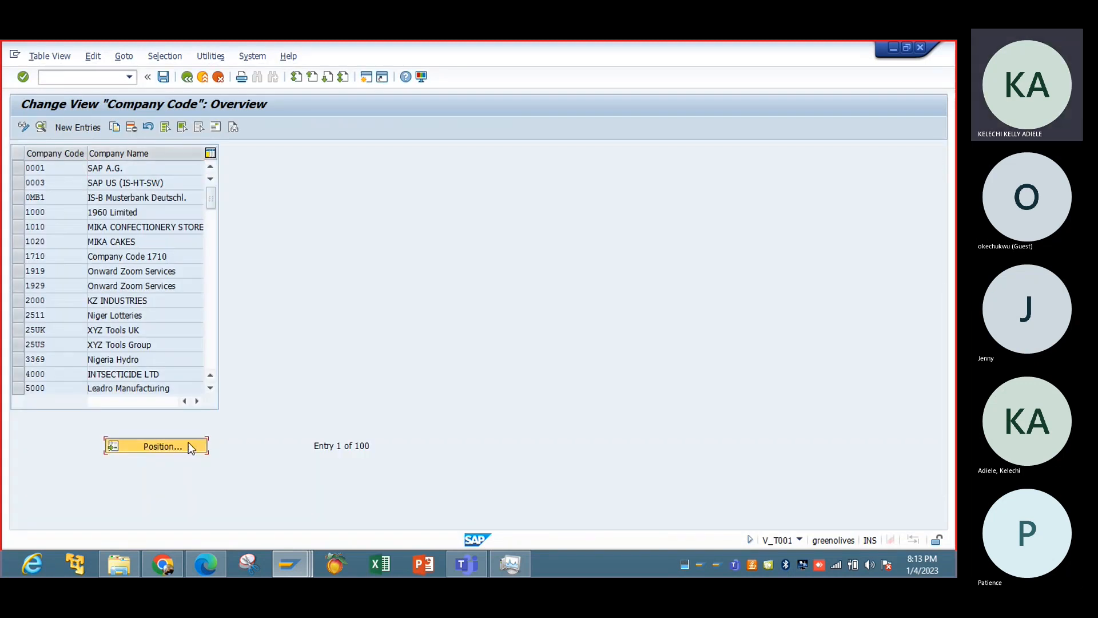
{"action": "type", "text": "IBTC"}
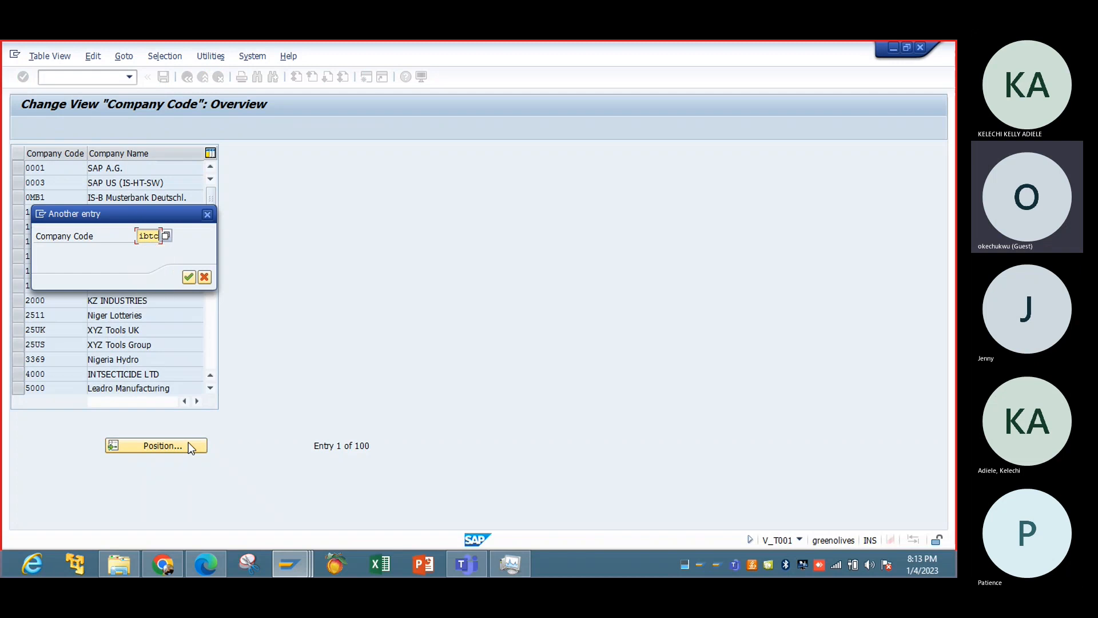
{"action": "key", "text": "Return"}
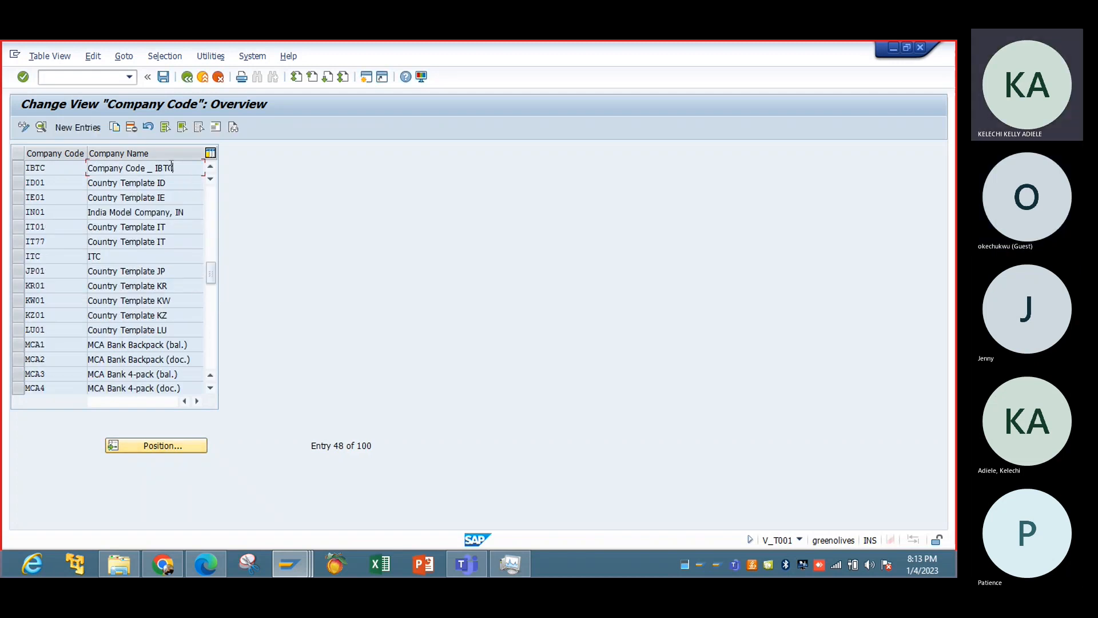
{"action": "double_click", "coordinate": [172, 167]}
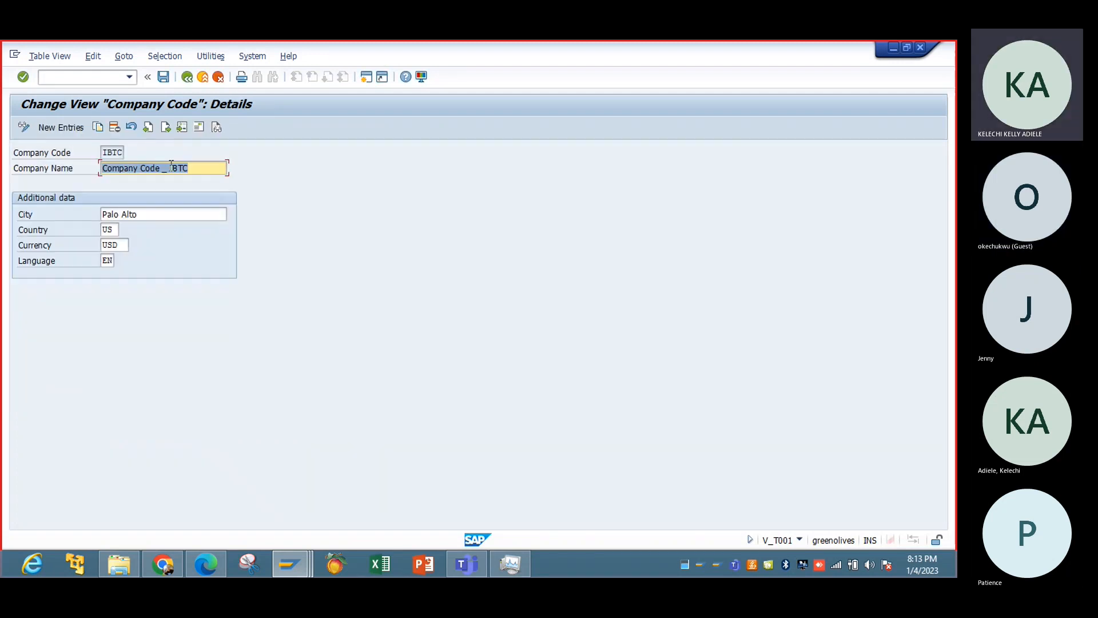
Examine the address data of company code IBTC and return to the implementation guide.
{"action": "left_click", "coordinate": [196, 128]}
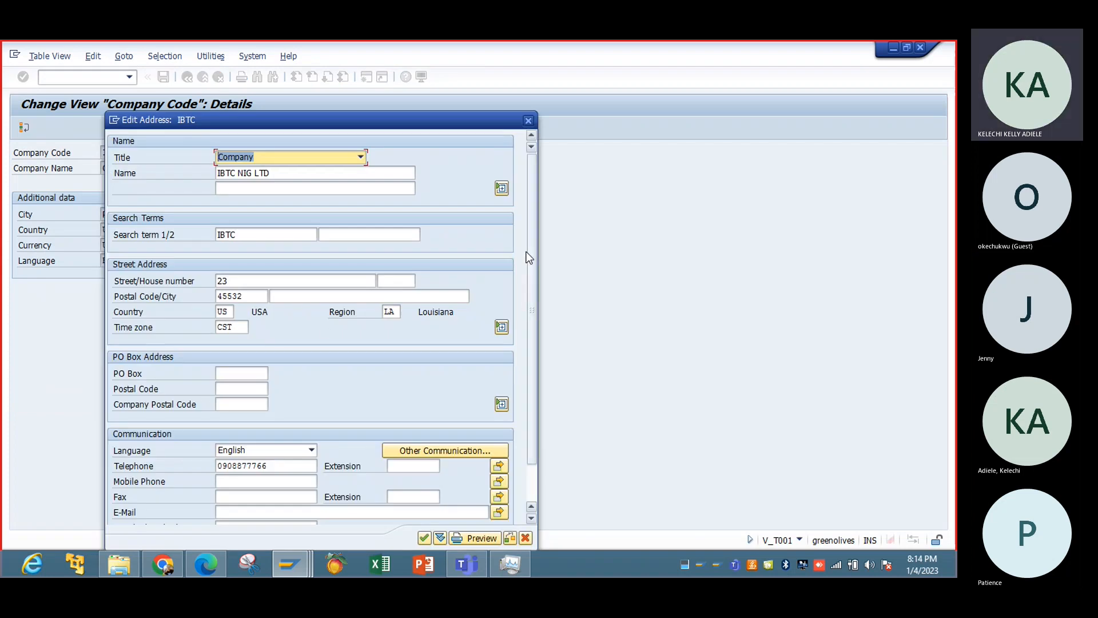
{"action": "left_click_drag", "start_coordinate": [530, 248], "coordinate": [535, 364]}
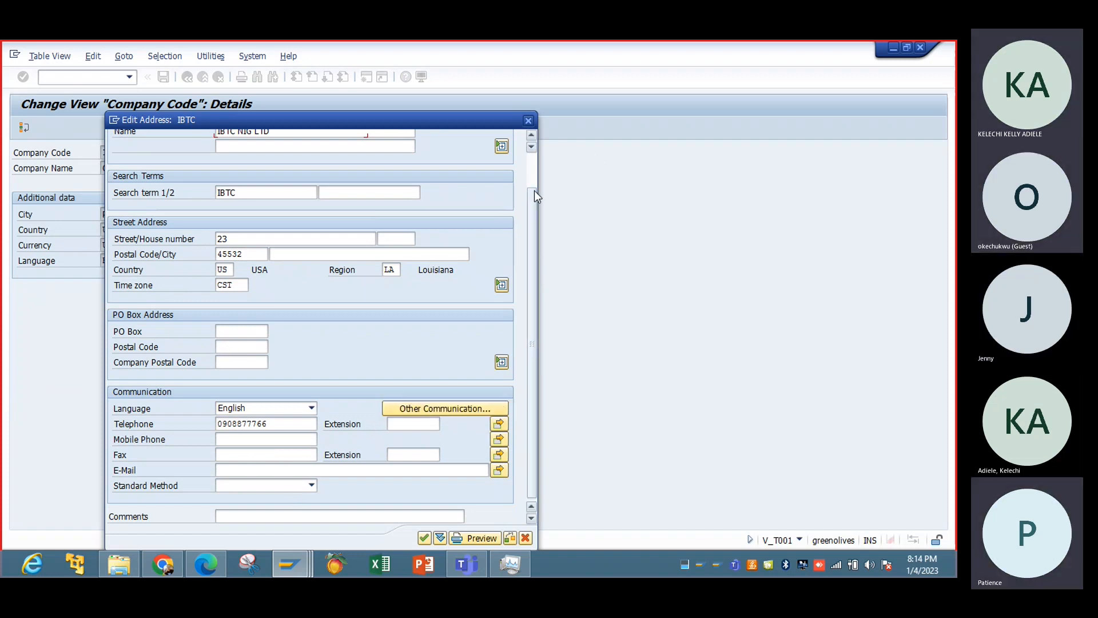
{"action": "left_click_drag", "start_coordinate": [534, 197], "coordinate": [533, 157]}
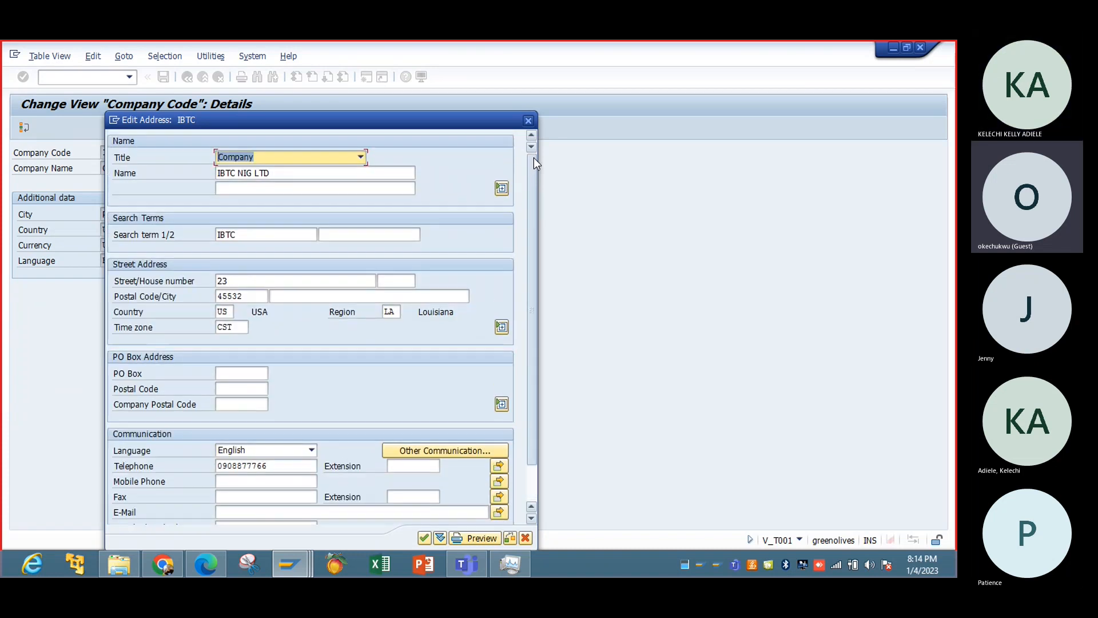
{"action": "left_click", "coordinate": [526, 121]}
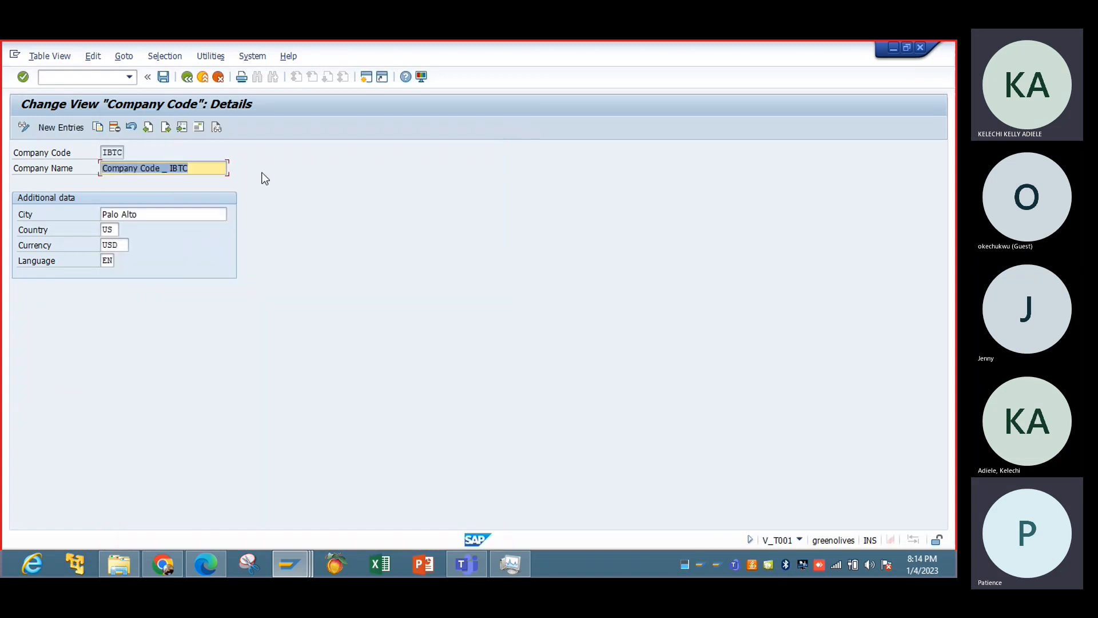
{"action": "left_click", "coordinate": [187, 78]}
{"action": "left_click", "coordinate": [187, 81]}
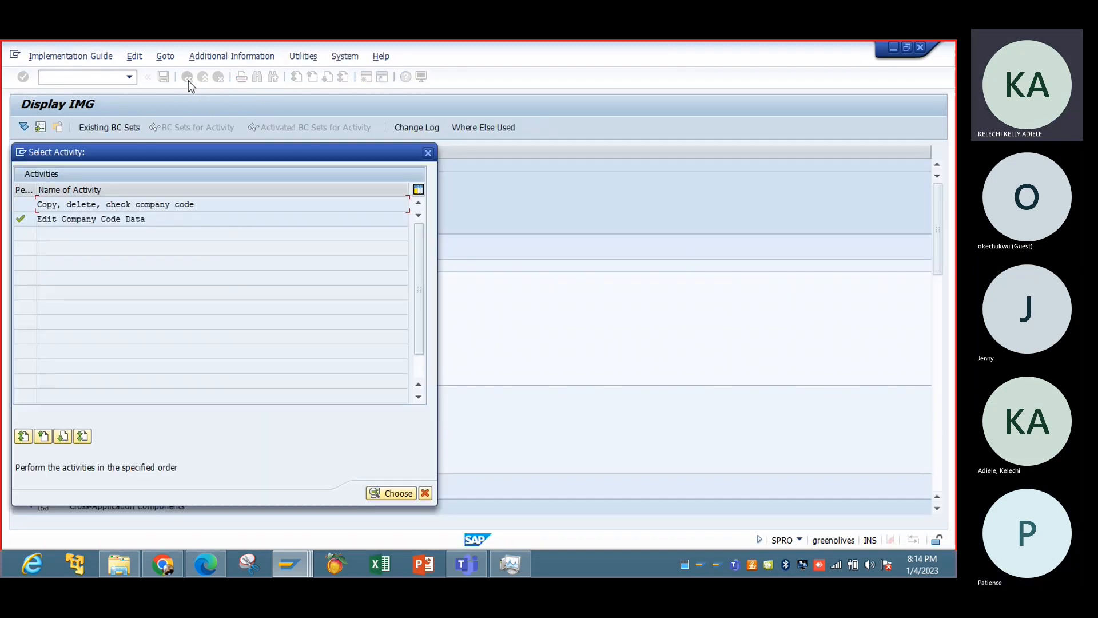
{"action": "left_click", "coordinate": [427, 153]}
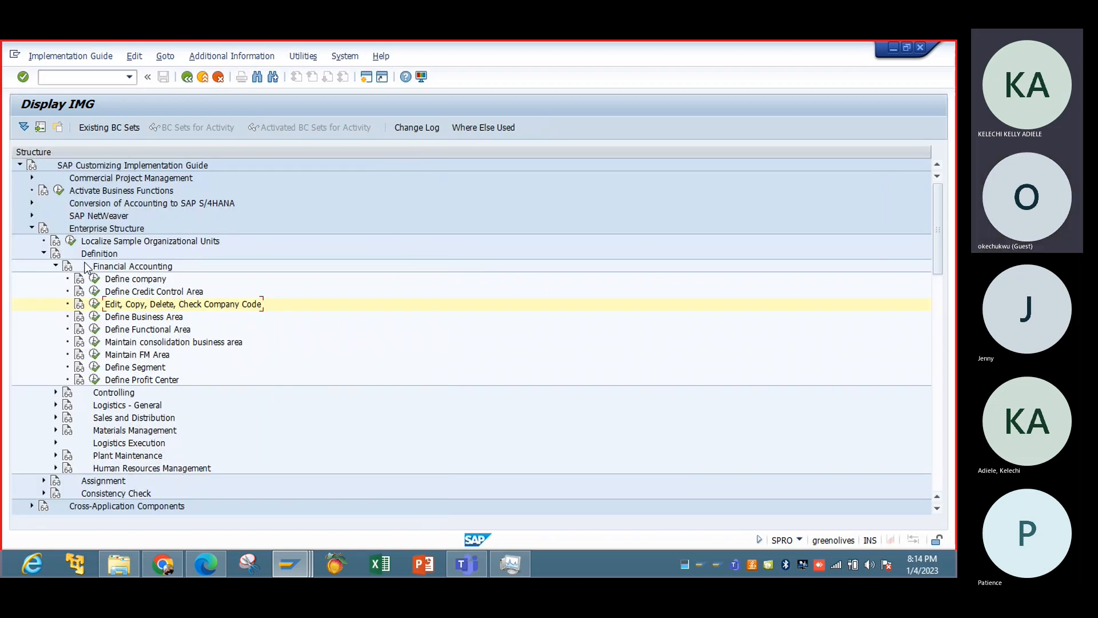
Open the details of sales organization IBTC through Define Sales Organization under Enterprise Structure, Definition, Sales and Distribution.
{"action": "left_click", "coordinate": [55, 265]}
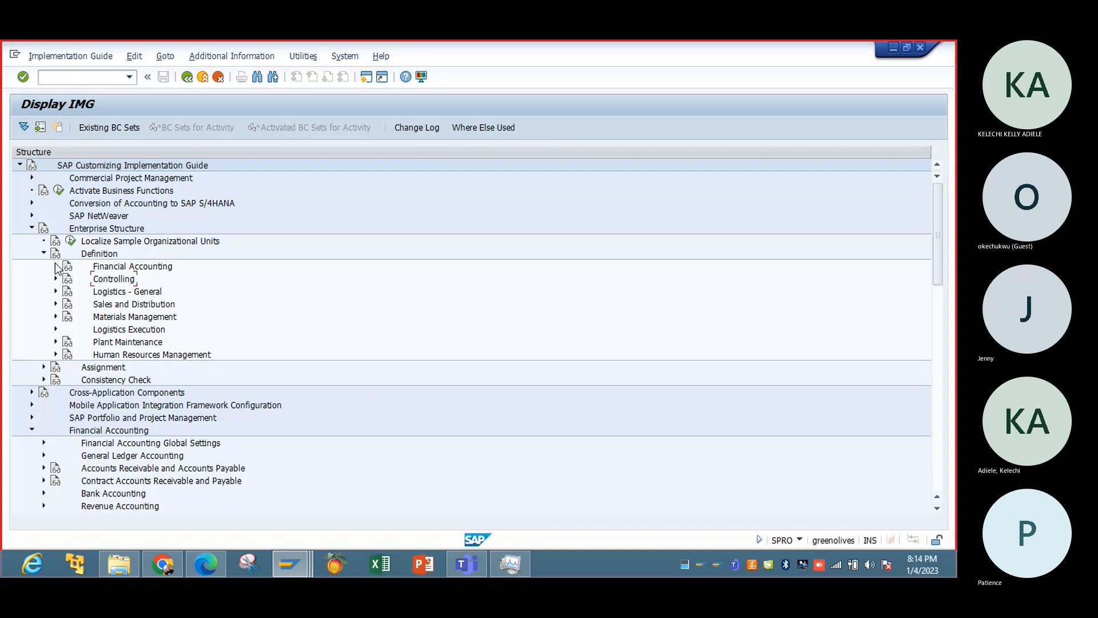
{"action": "left_click", "coordinate": [56, 305]}
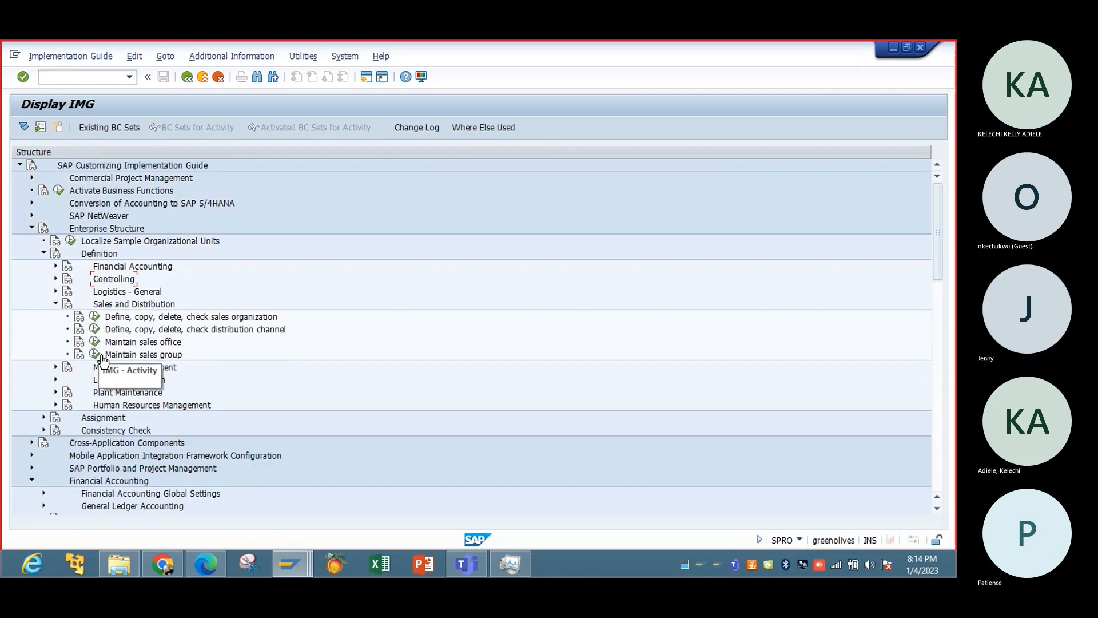
{"action": "left_click", "coordinate": [91, 318]}
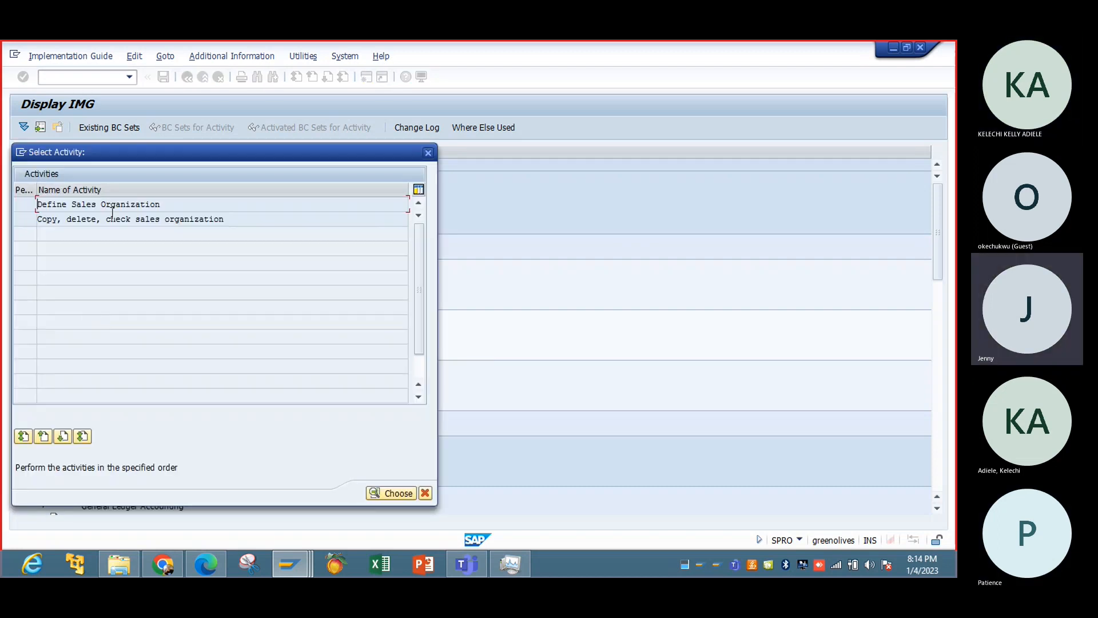
{"action": "double_click", "coordinate": [106, 220]}
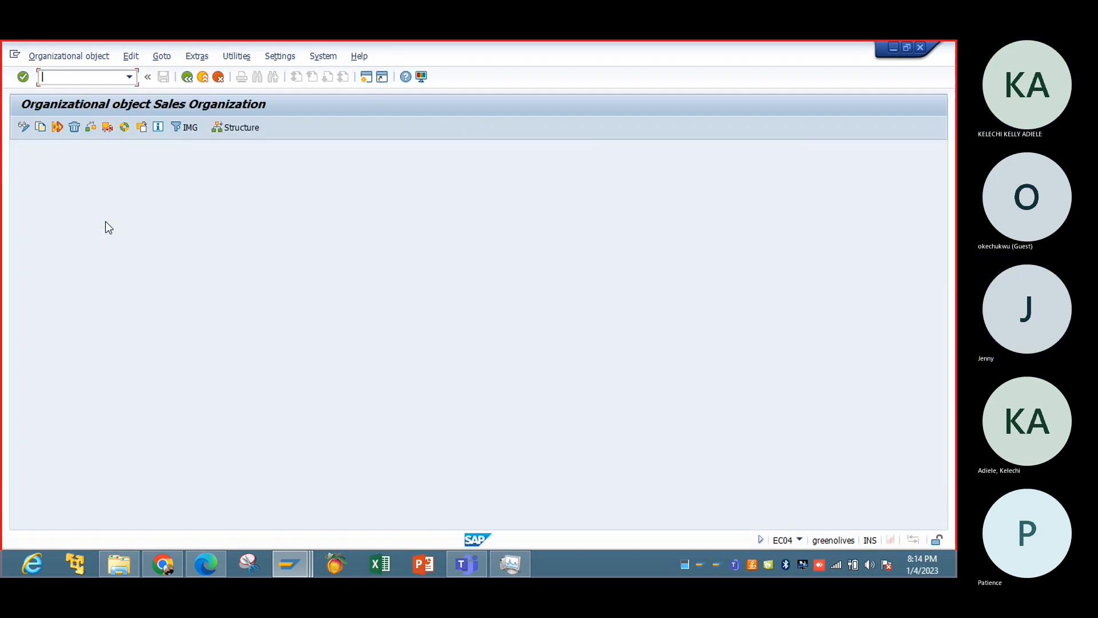
{"action": "left_click", "coordinate": [187, 77]}
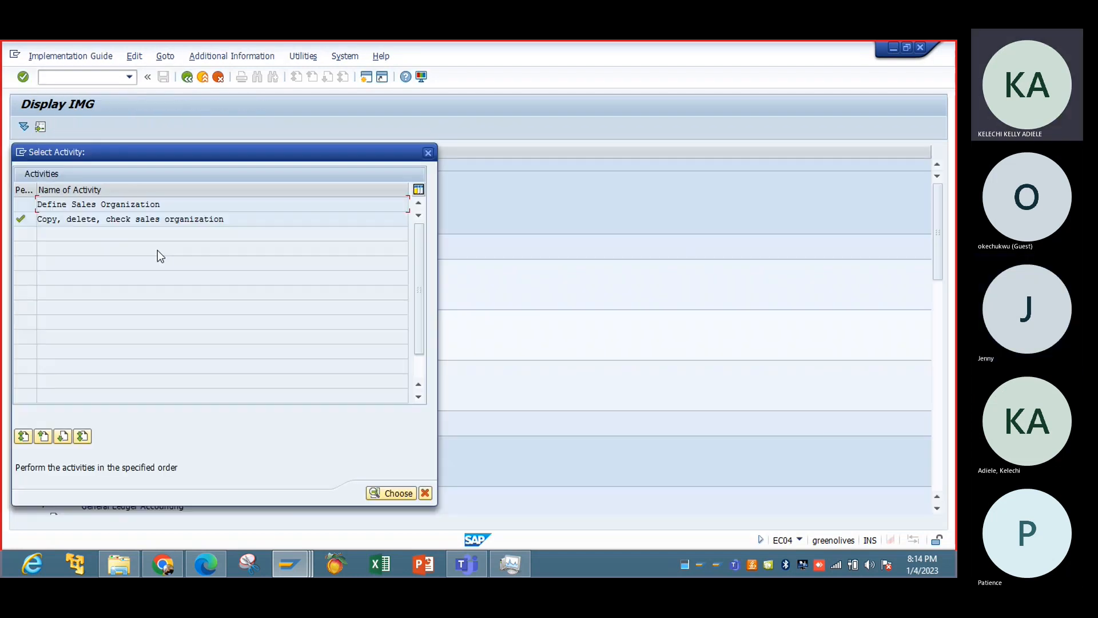
{"action": "double_click", "coordinate": [100, 206]}
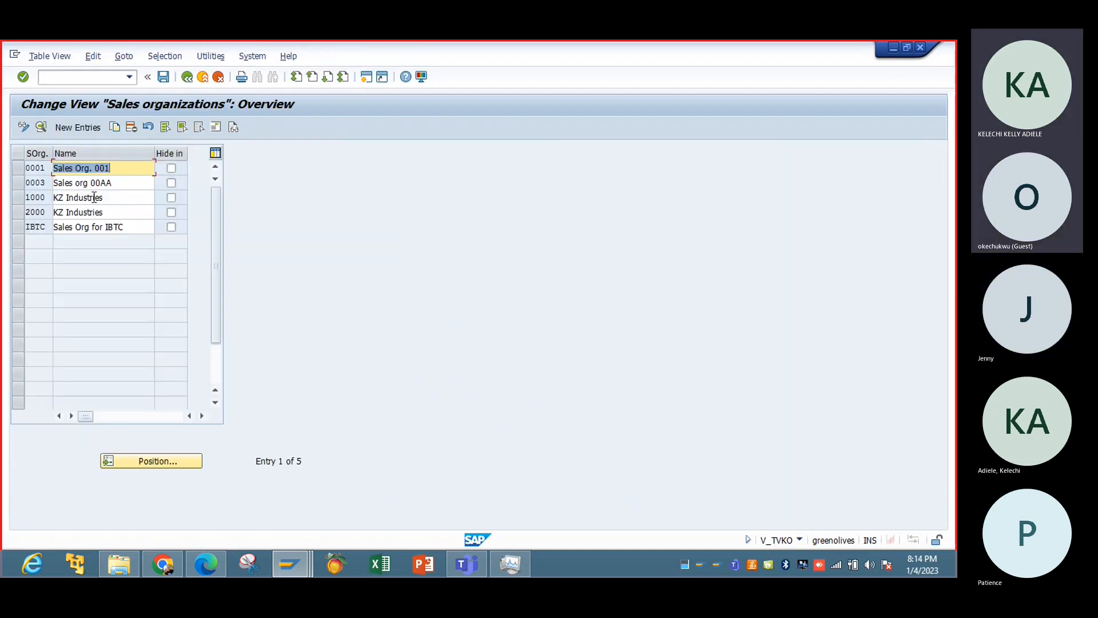
{"action": "double_click", "coordinate": [94, 227]}
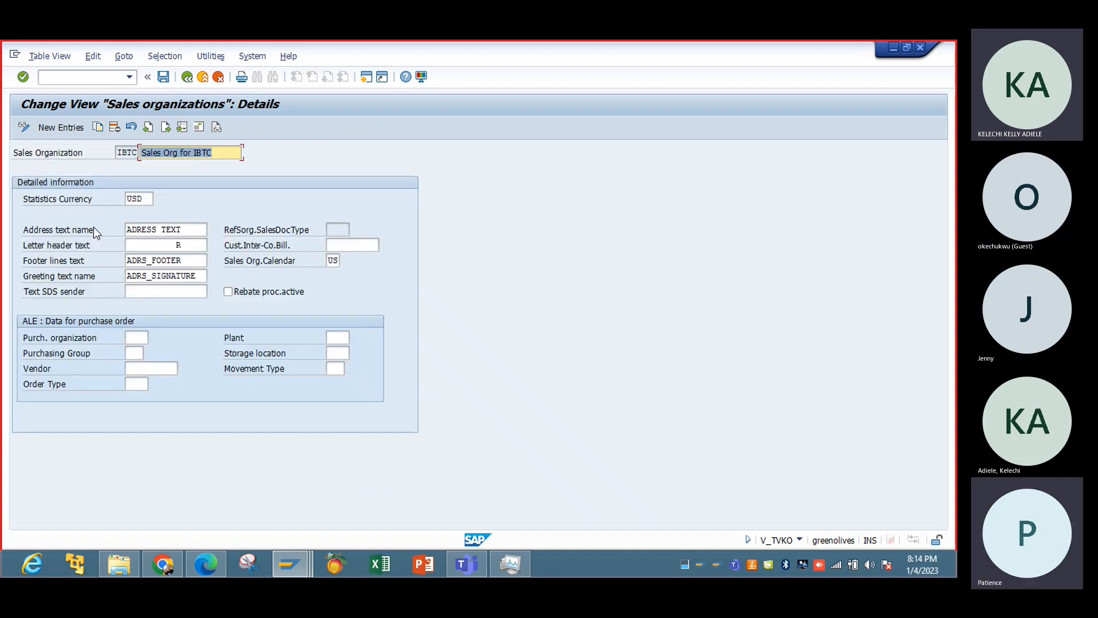
Examine the address data of sales organization IBTC and return to the activity selection.
{"action": "left_click", "coordinate": [201, 127]}
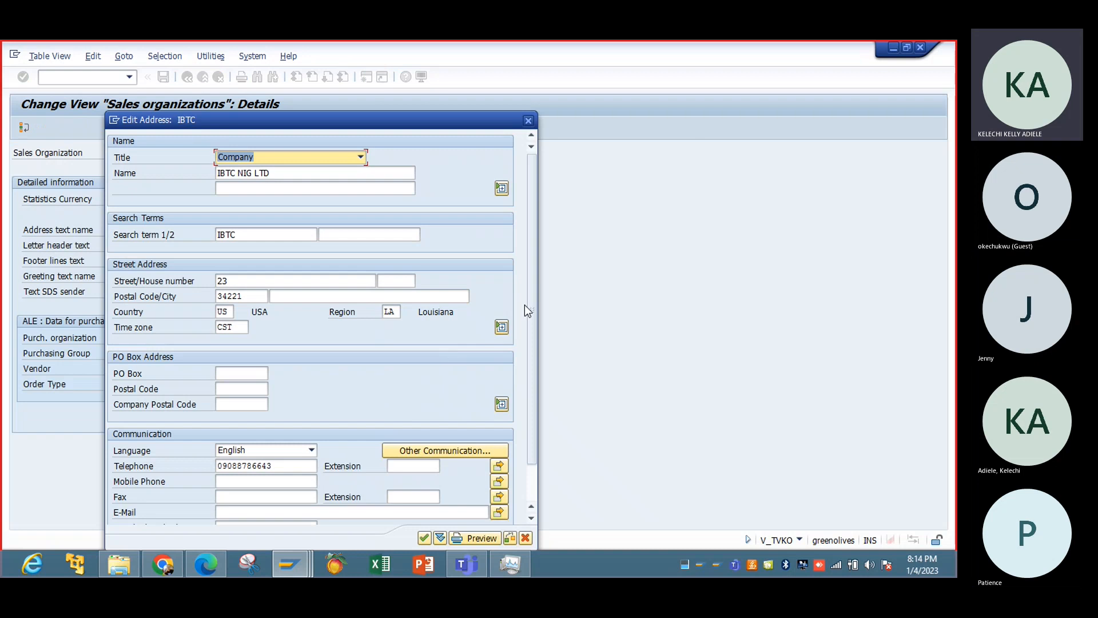
{"action": "left_click_drag", "start_coordinate": [530, 303], "coordinate": [532, 378]}
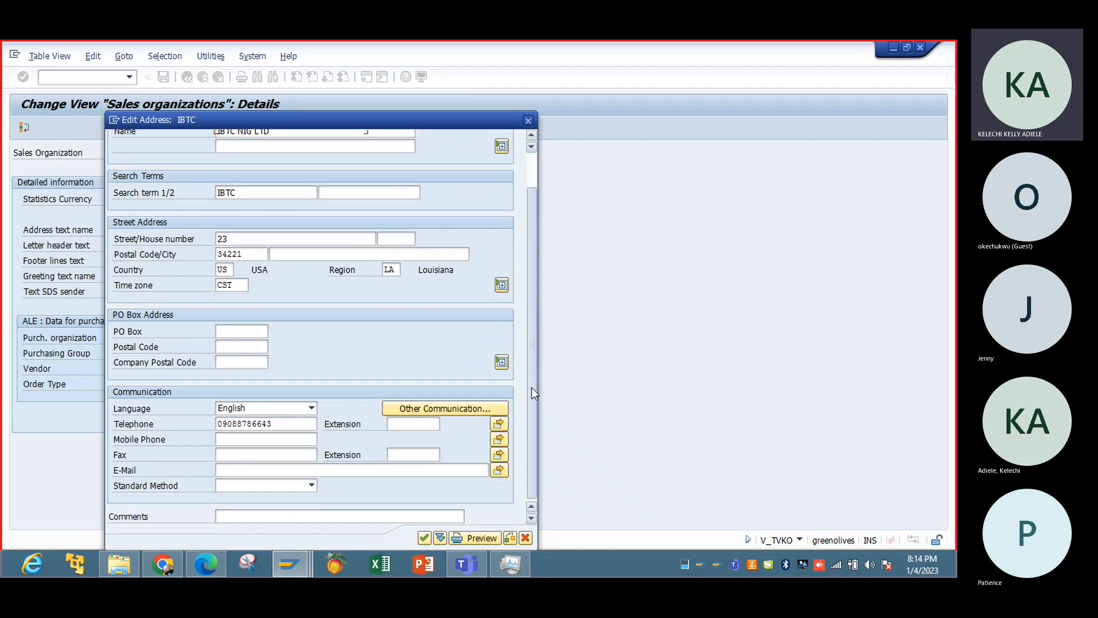
{"action": "left_click", "coordinate": [530, 163]}
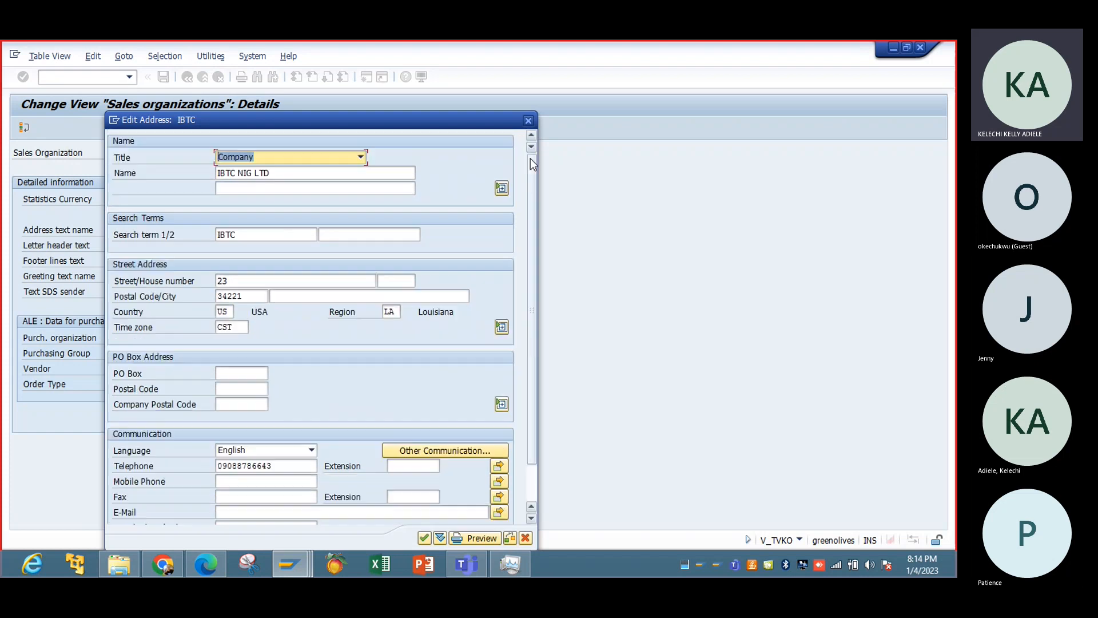
{"action": "left_click", "coordinate": [528, 121]}
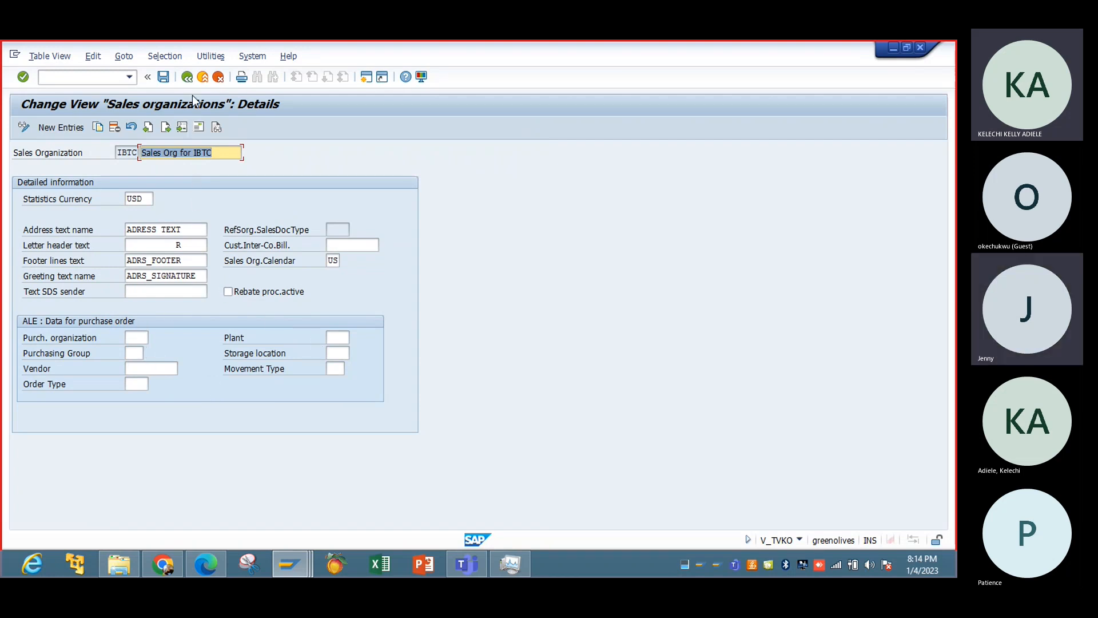
{"action": "left_click", "coordinate": [188, 80]}
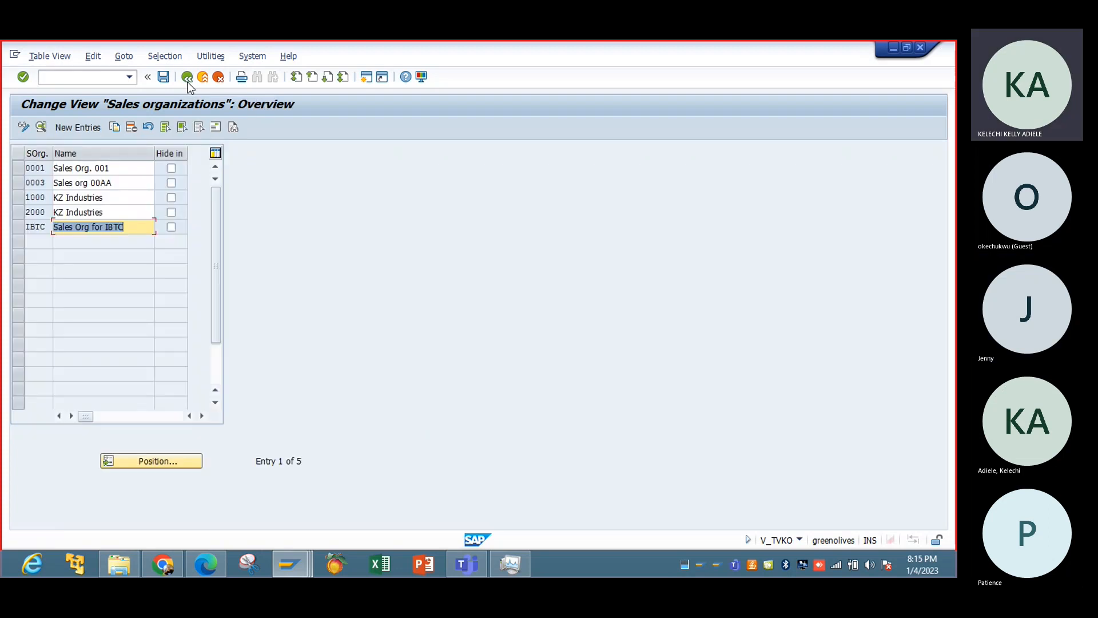
{"action": "left_click", "coordinate": [188, 79]}
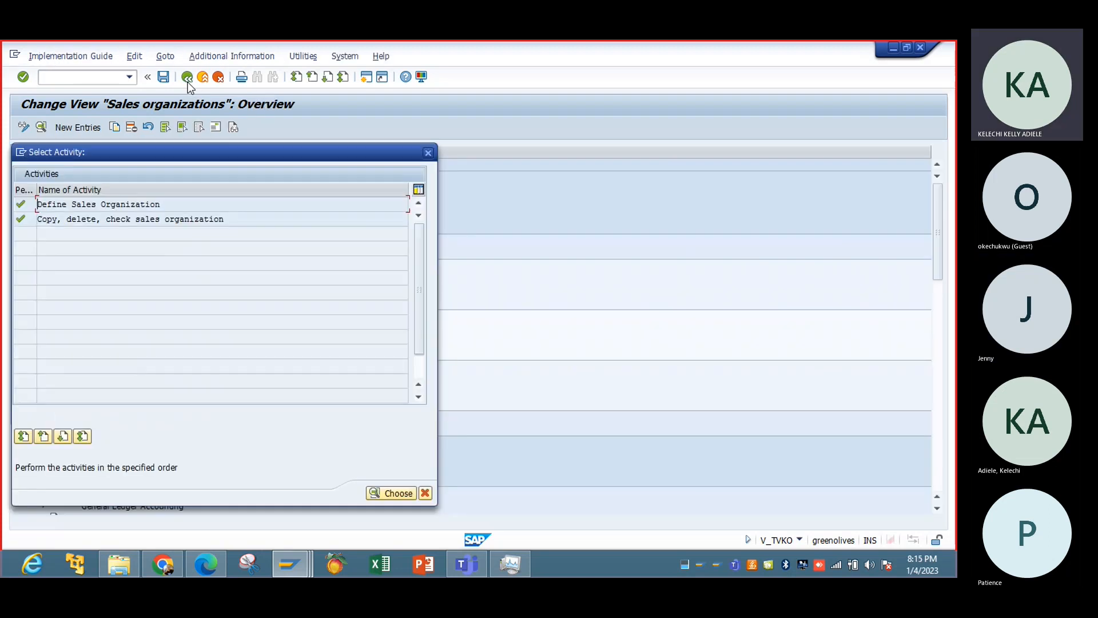
Look into the Copy, delete, check sales organization activity, return to the implementation guide and collapse Sales and Distribution.
{"action": "double_click", "coordinate": [214, 223]}
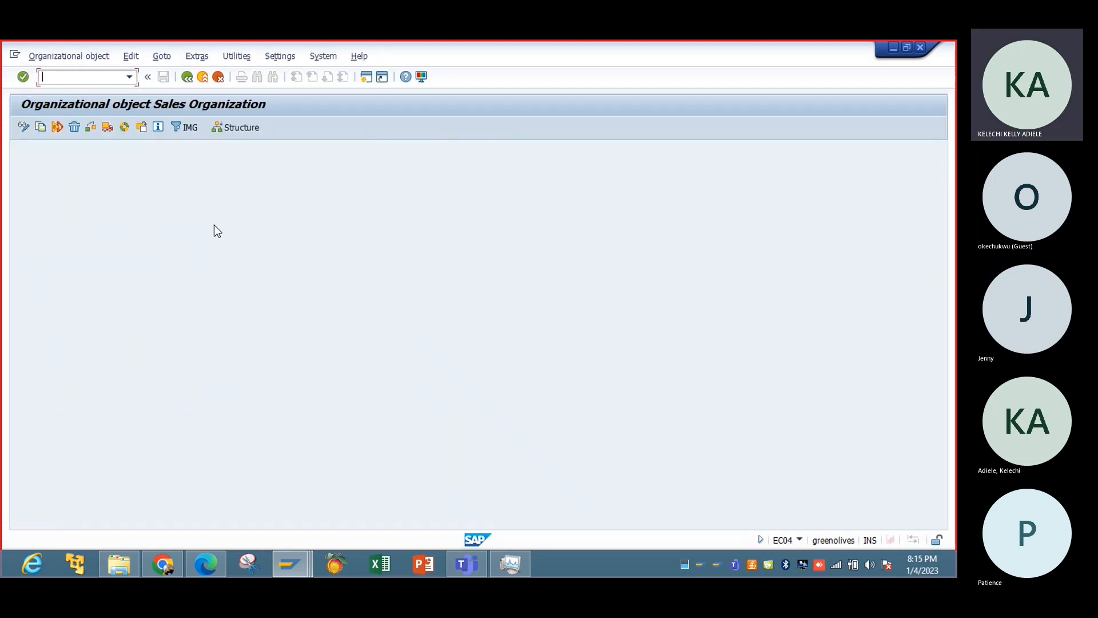
{"action": "left_click", "coordinate": [187, 79]}
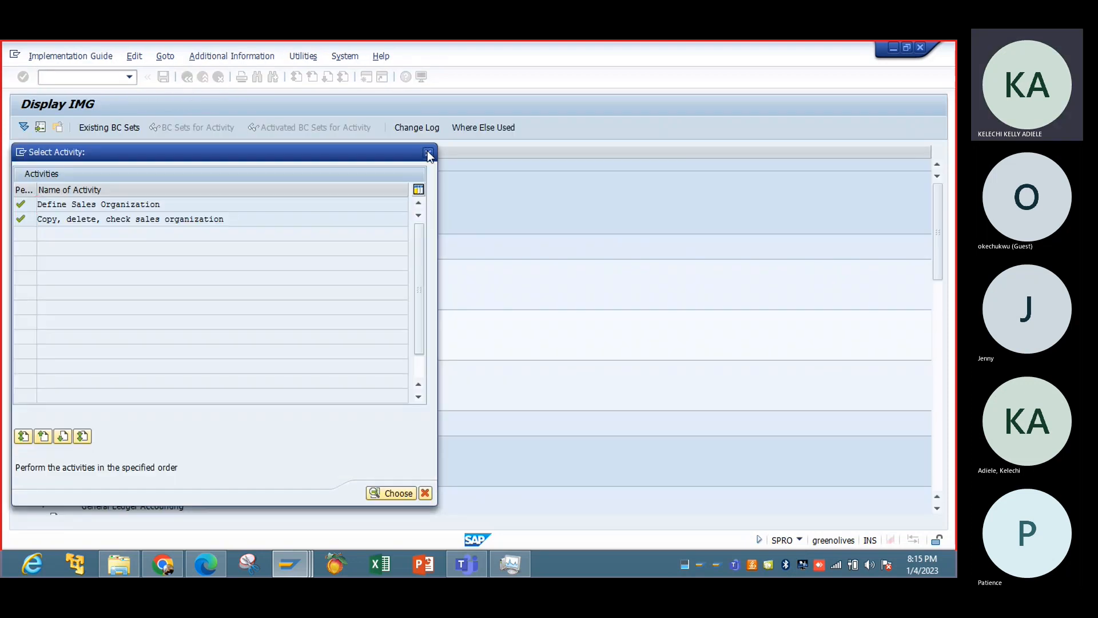
{"action": "left_click", "coordinate": [428, 152]}
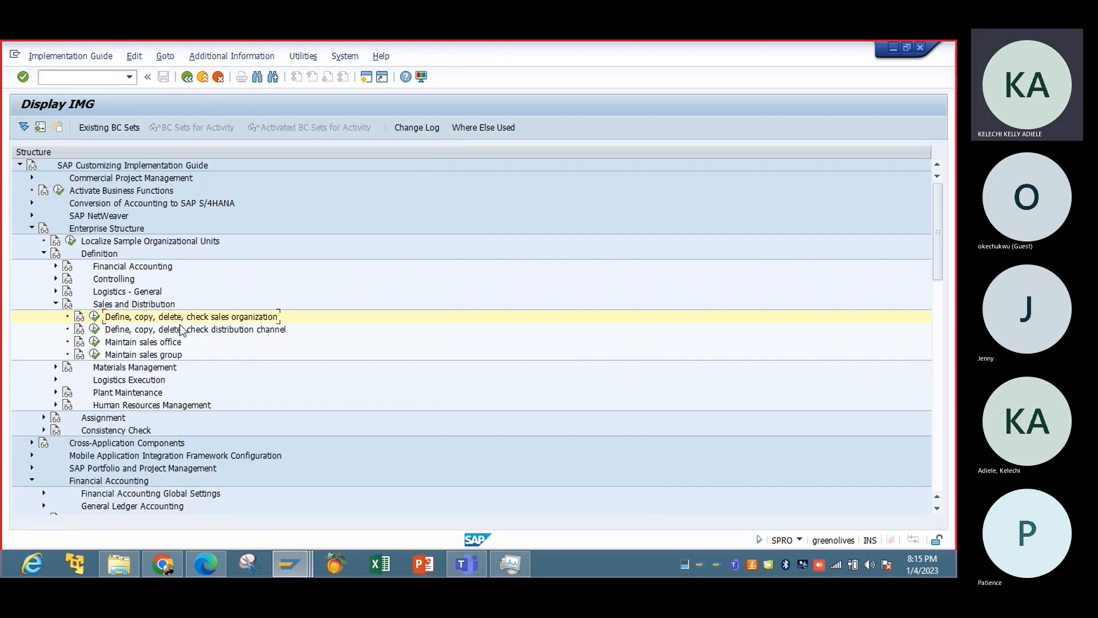
{"action": "left_click", "coordinate": [56, 304]}
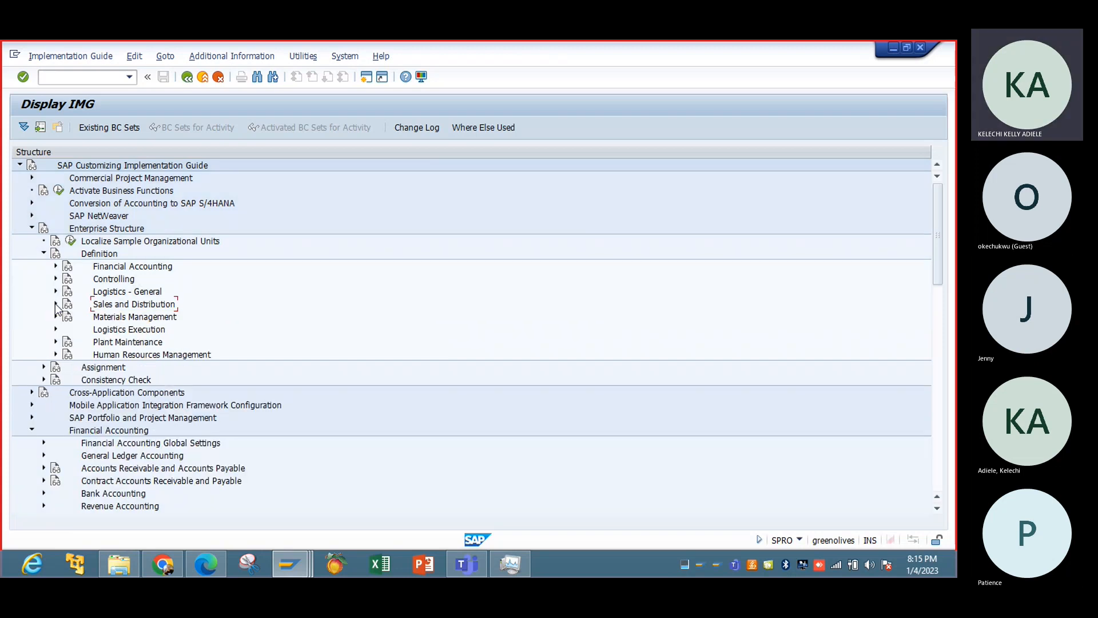
{"action": "left_click", "coordinate": [56, 266]}
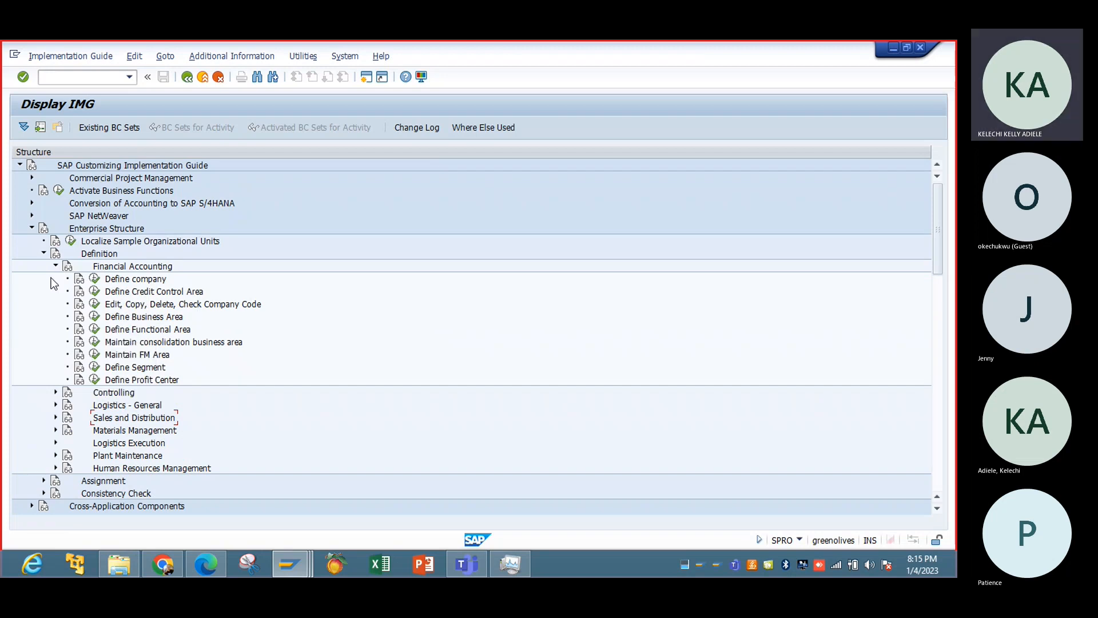
{"action": "left_click", "coordinate": [55, 266]}
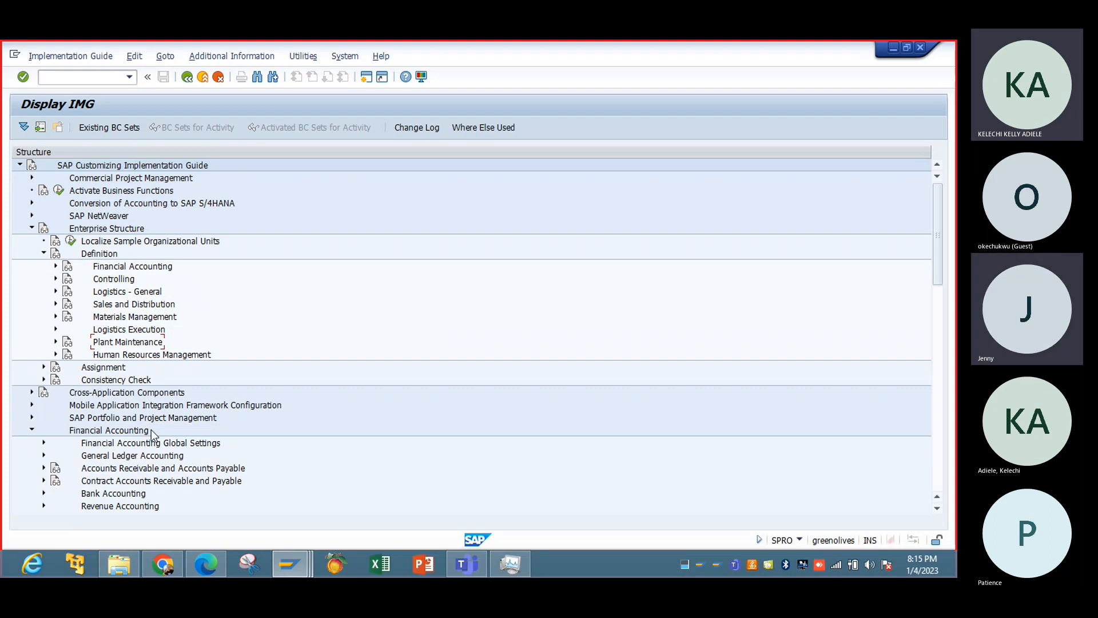
{"action": "left_click", "coordinate": [937, 461]}
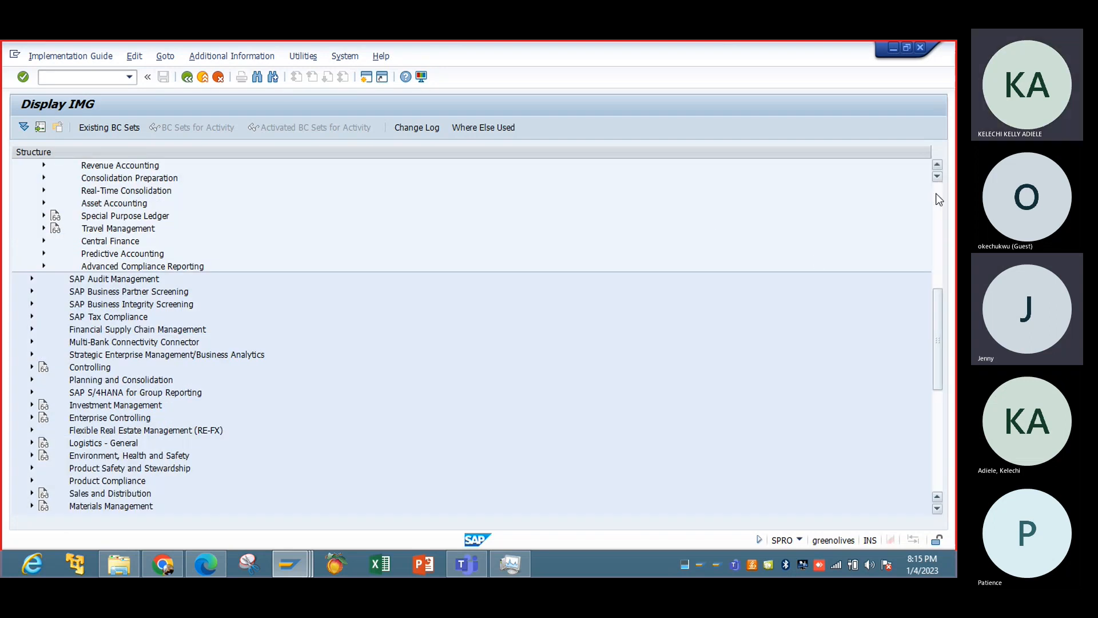
{"action": "left_click", "coordinate": [936, 196]}
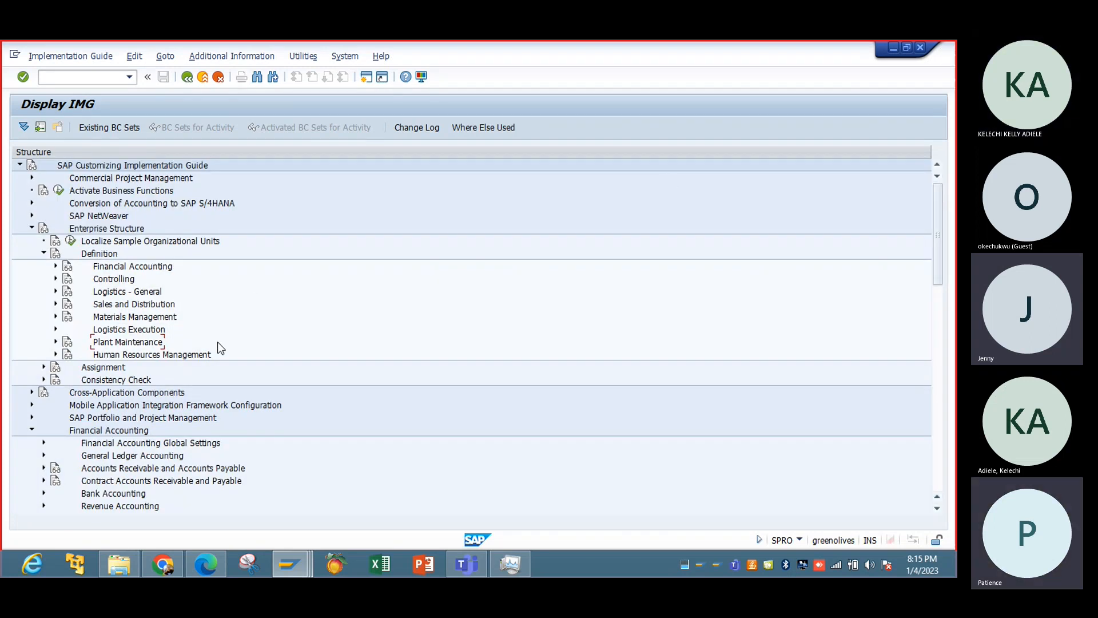
{"action": "left_click", "coordinate": [940, 464]}
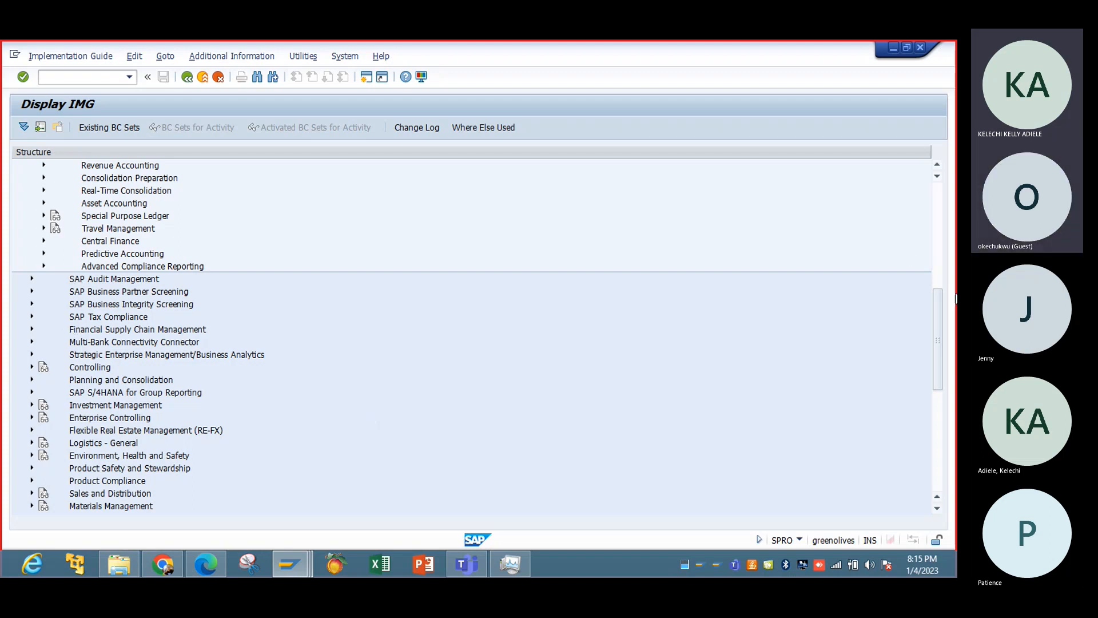
Open the Enter Global Parameters activity under Financial Accounting Global Settings, Global Parameters for Company Code.
{"action": "left_click_drag", "start_coordinate": [937, 316], "coordinate": [931, 254]}
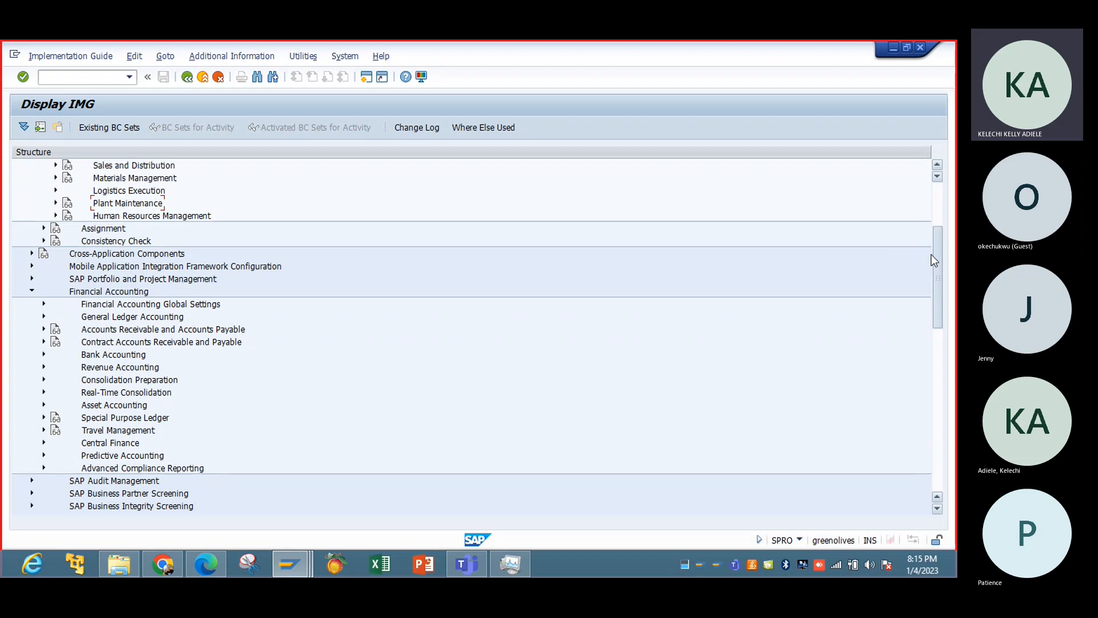
{"action": "left_click", "coordinate": [44, 303]}
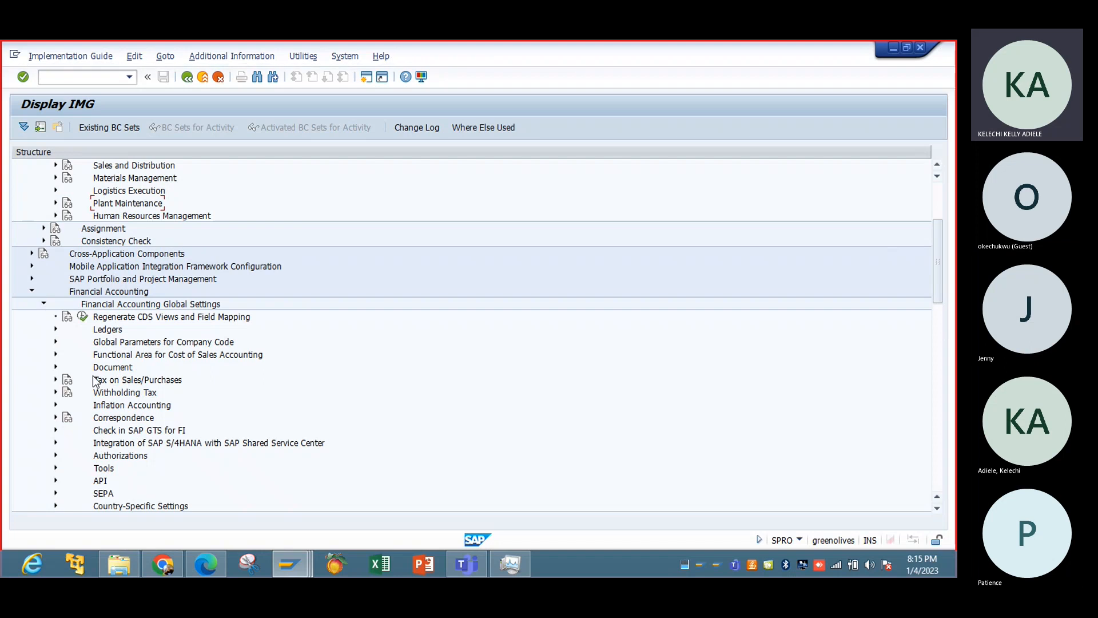
{"action": "left_click", "coordinate": [56, 329]}
{"action": "left_click", "coordinate": [55, 330]}
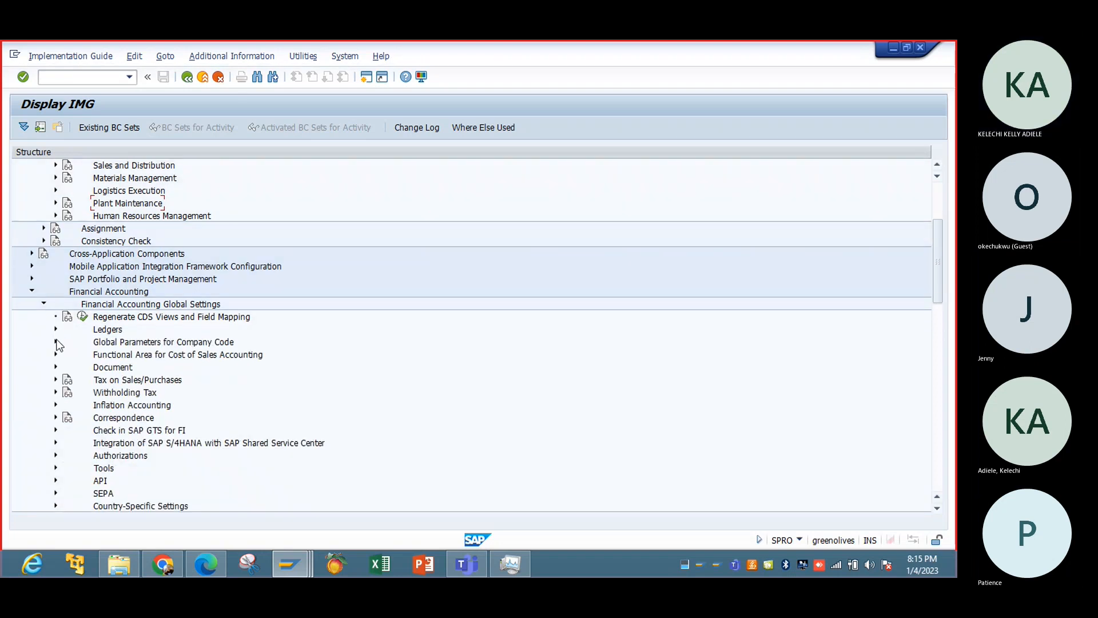
{"action": "left_click", "coordinate": [56, 341]}
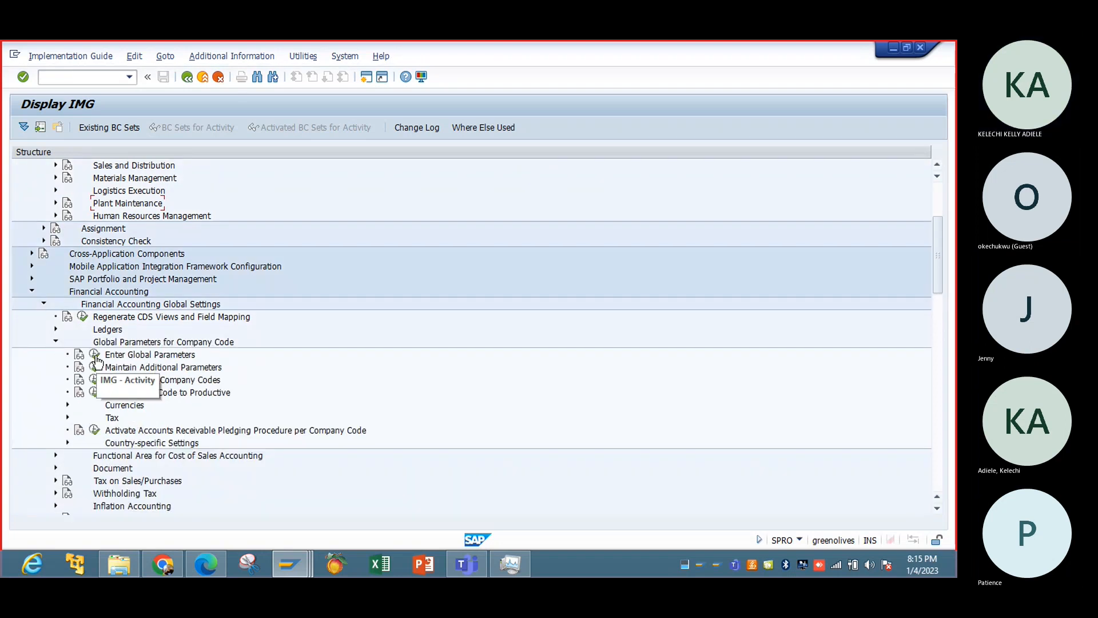
{"action": "left_click", "coordinate": [95, 355]}
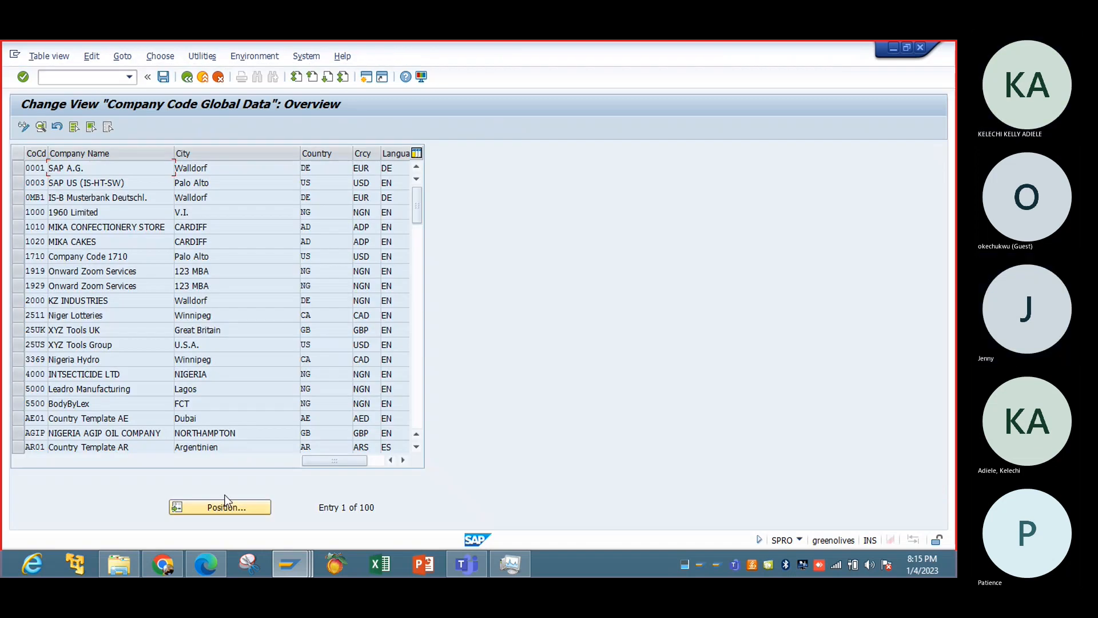
Find company code IBTC, open its global data details and deselect Tax base is net value.
{"action": "left_click", "coordinate": [226, 509]}
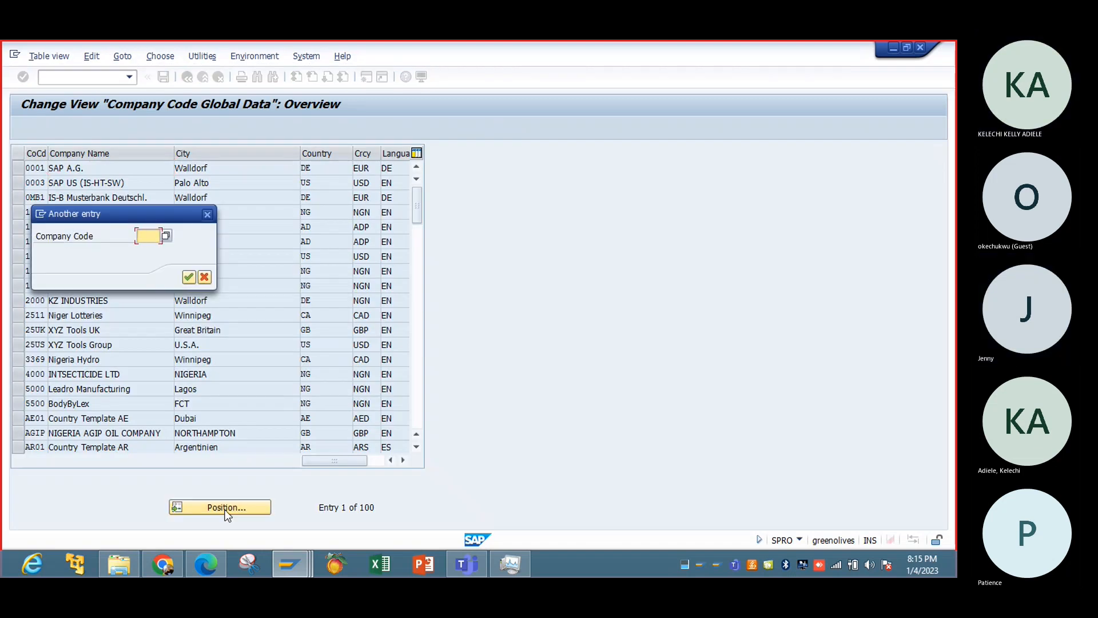
{"action": "type", "text": "ibtc"}
{"action": "key", "text": "Return"}
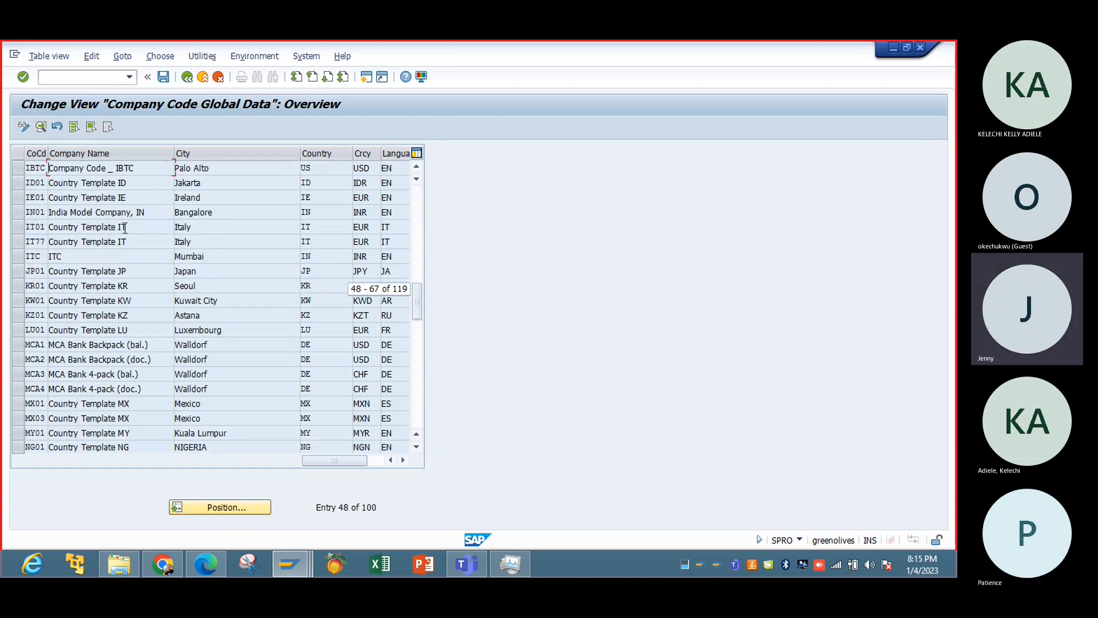
{"action": "double_click", "coordinate": [120, 167]}
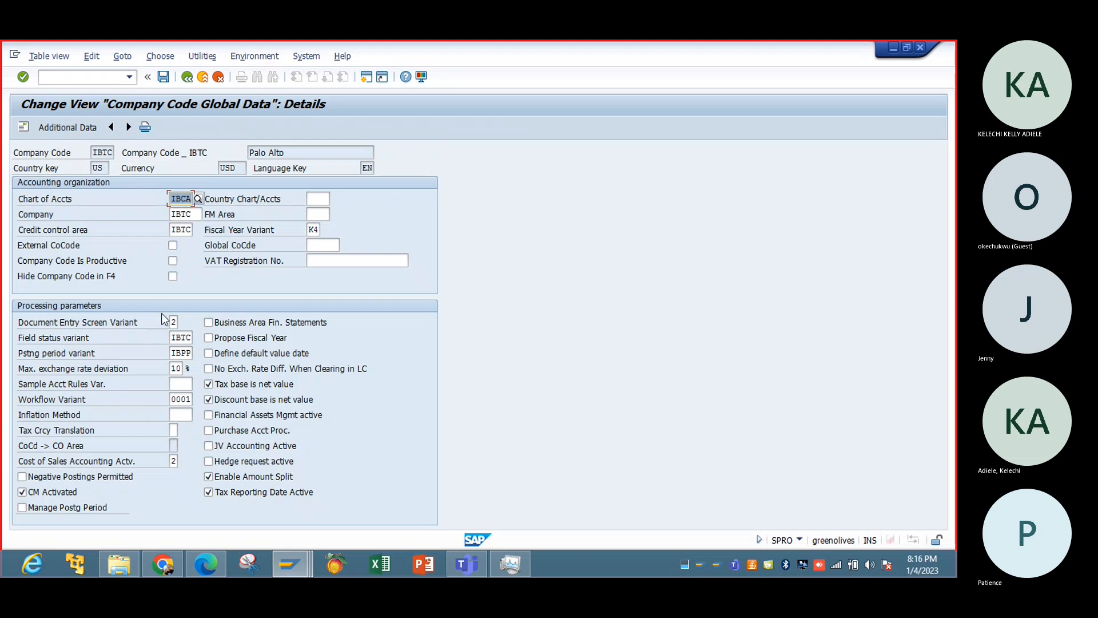
{"action": "left_click", "coordinate": [223, 388]}
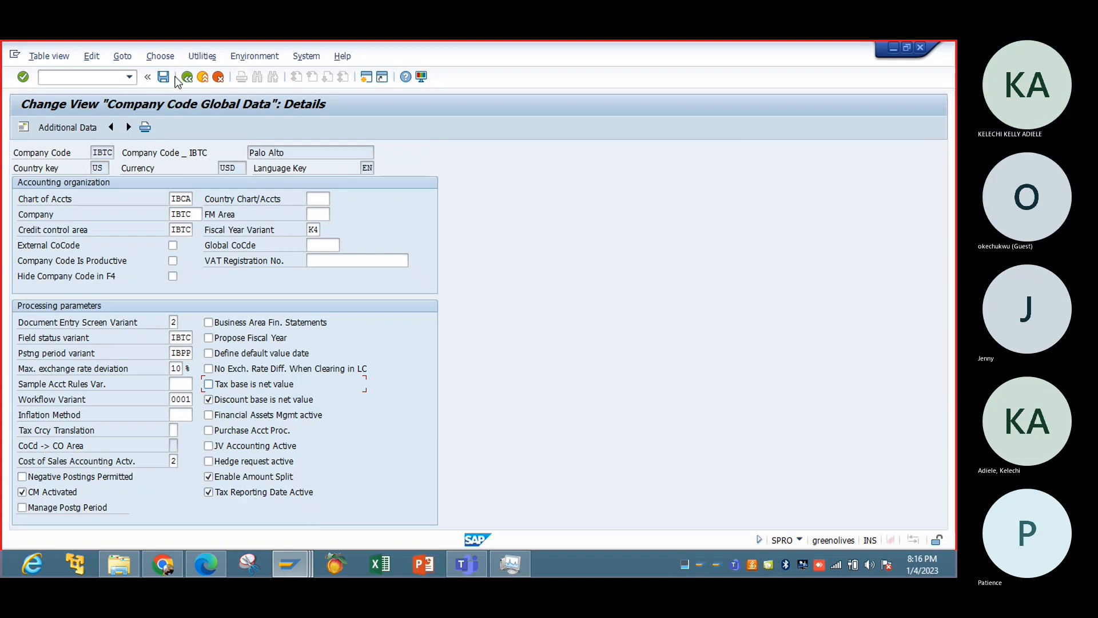
Save the IBTC global data to the Tax Configuration customizing request and return to the implementation guide.
{"action": "left_click", "coordinate": [163, 77]}
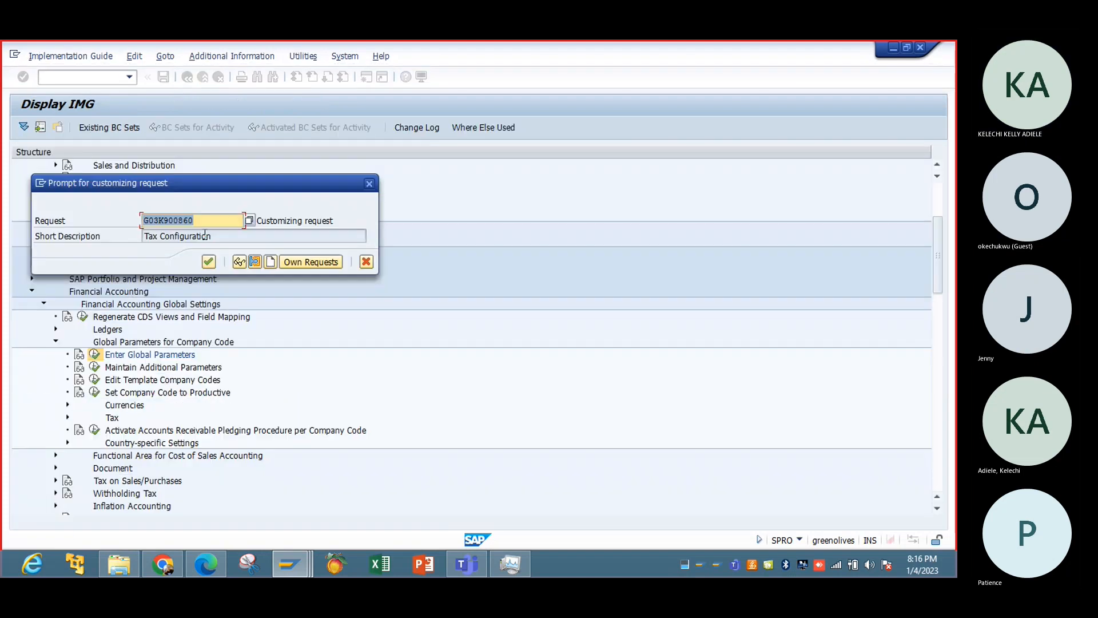
{"action": "left_click", "coordinate": [209, 262]}
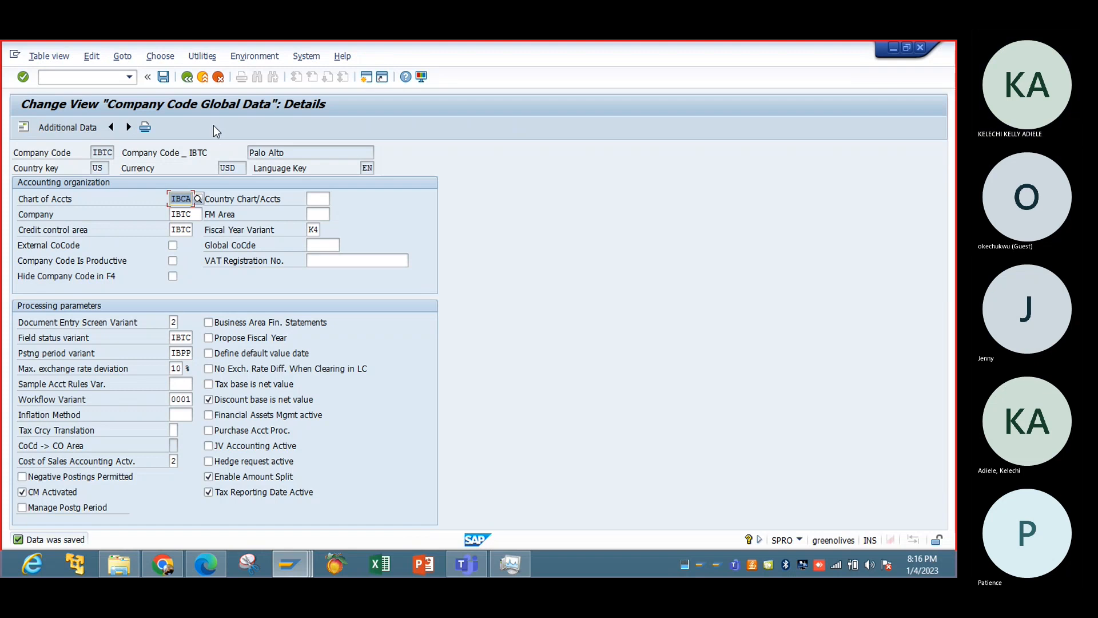
{"action": "left_click", "coordinate": [189, 79]}
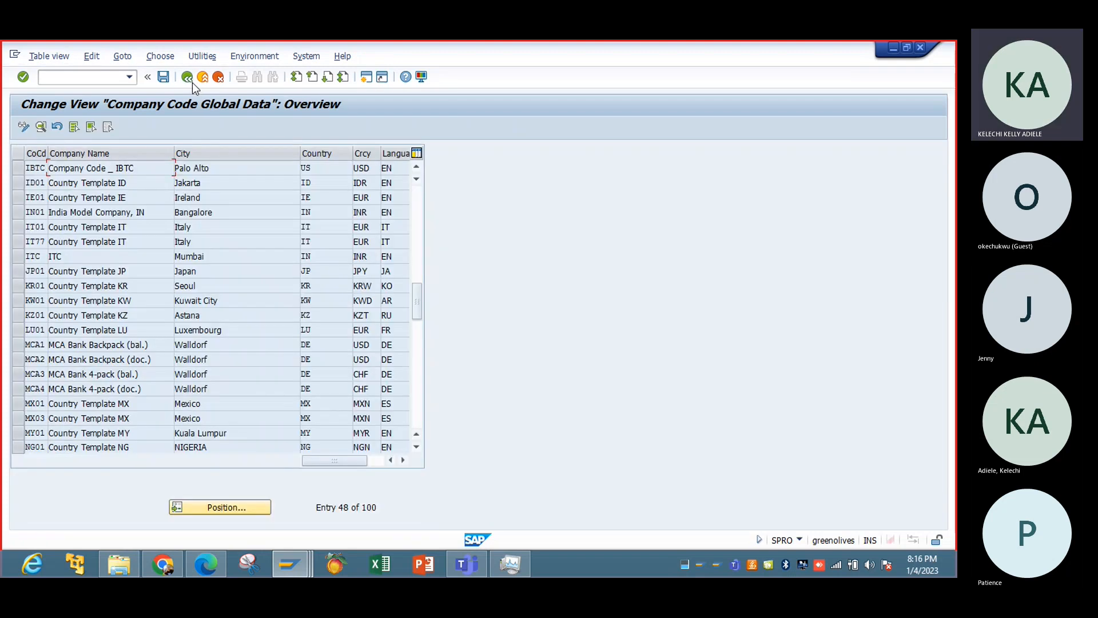
{"action": "left_click", "coordinate": [192, 82]}
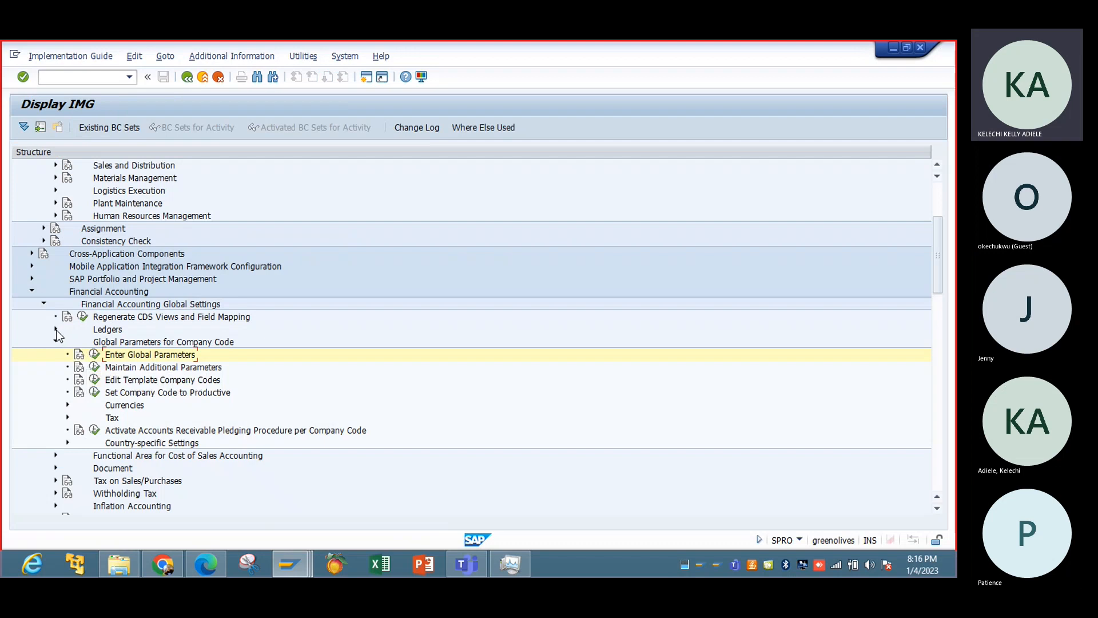
Look through the Tax and Ledgers nodes under Financial Accounting Global Settings for the tax assignment activity.
{"action": "left_click", "coordinate": [67, 418]}
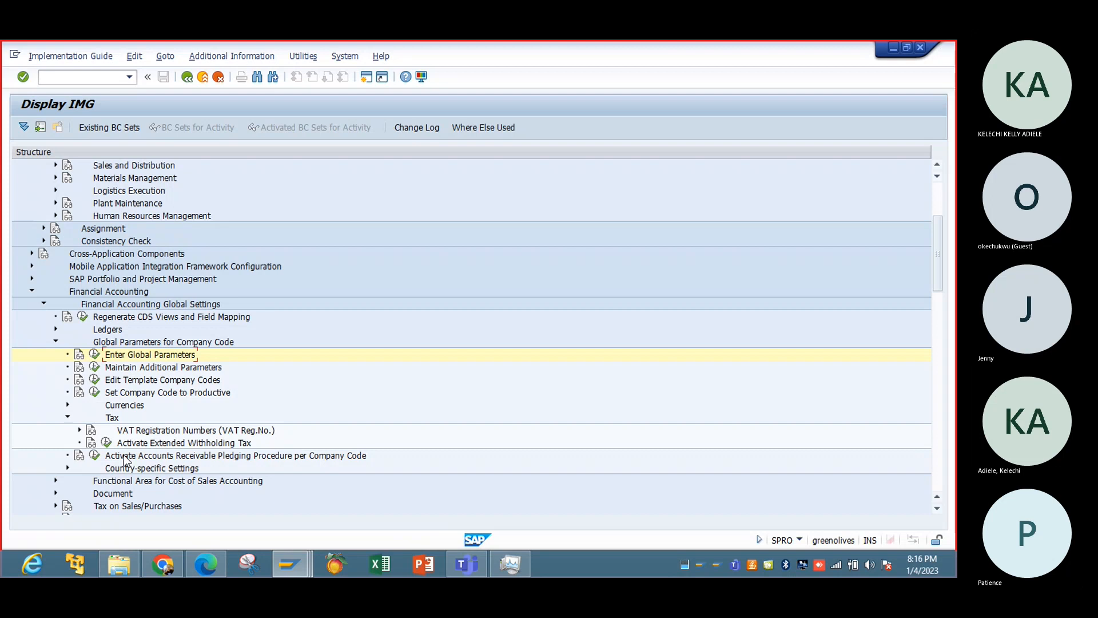
{"action": "left_click", "coordinate": [53, 330]}
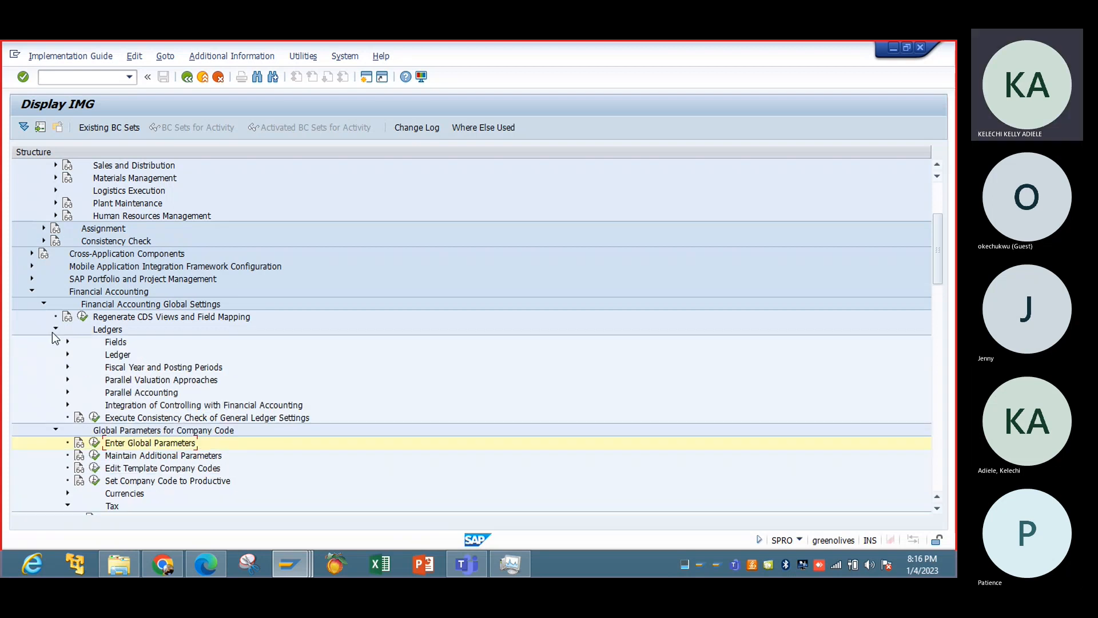
{"action": "left_click", "coordinate": [61, 356]}
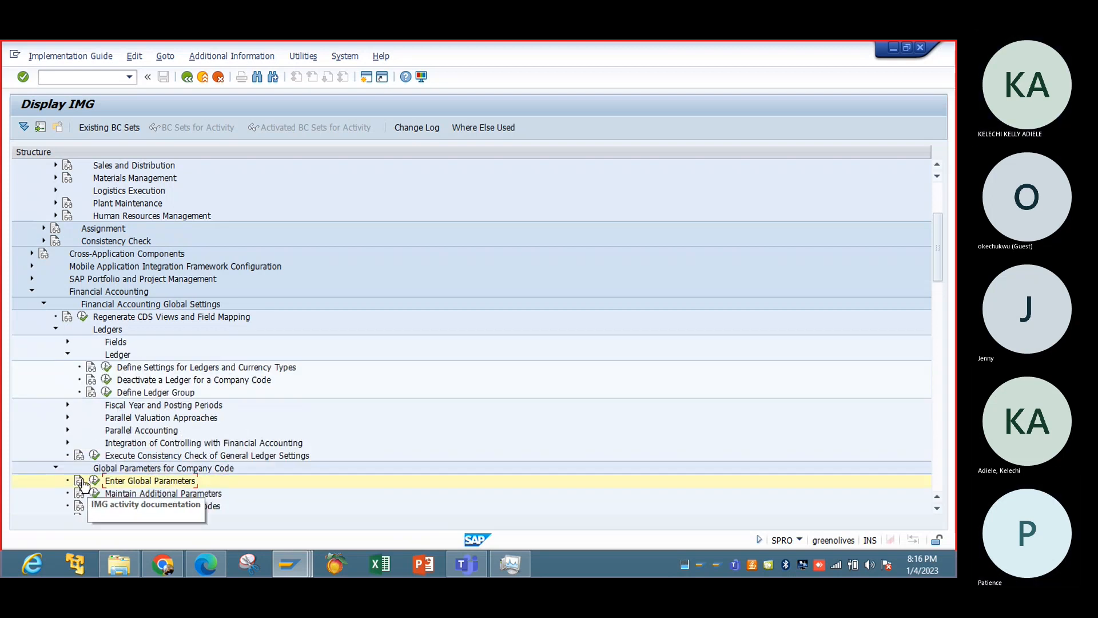
{"action": "left_click", "coordinate": [68, 356]}
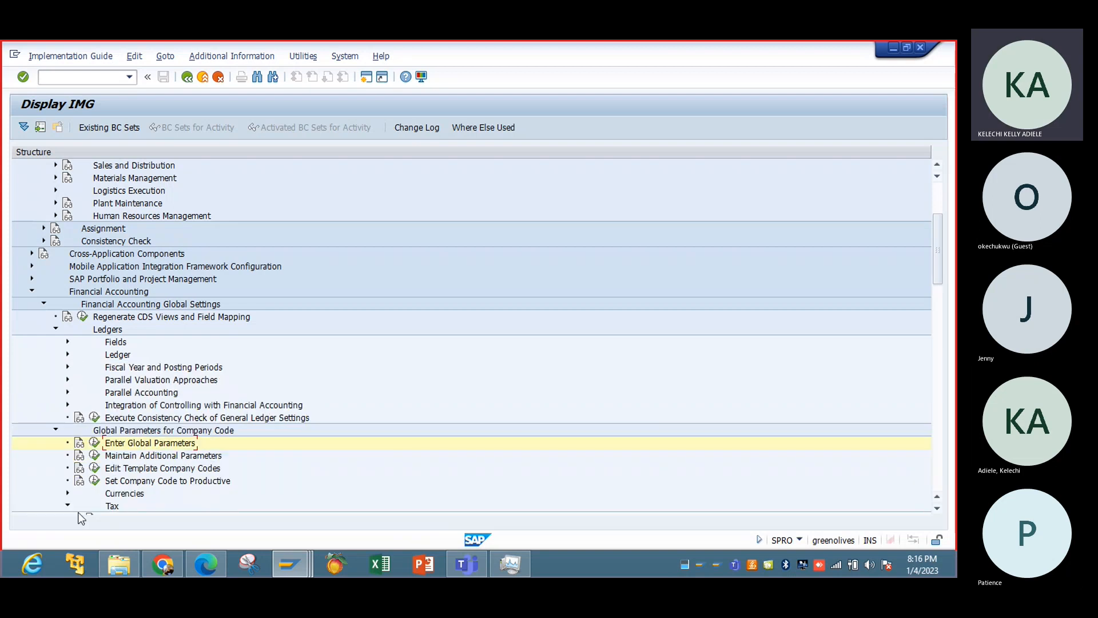
{"action": "left_click", "coordinate": [44, 302]}
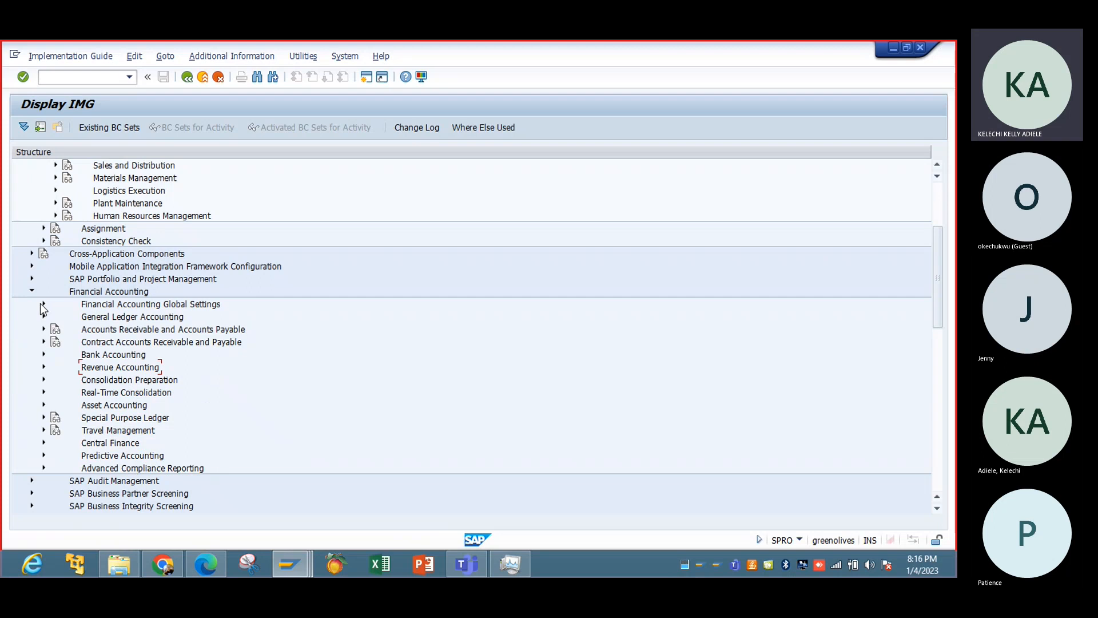
{"action": "left_click", "coordinate": [44, 305]}
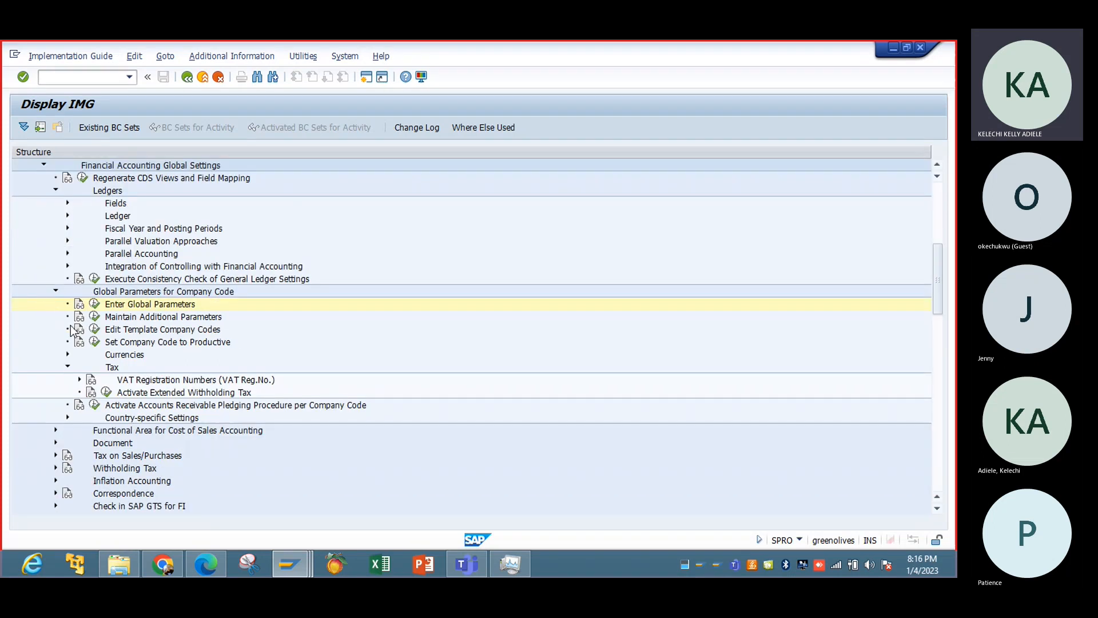
{"action": "left_click", "coordinate": [67, 366]}
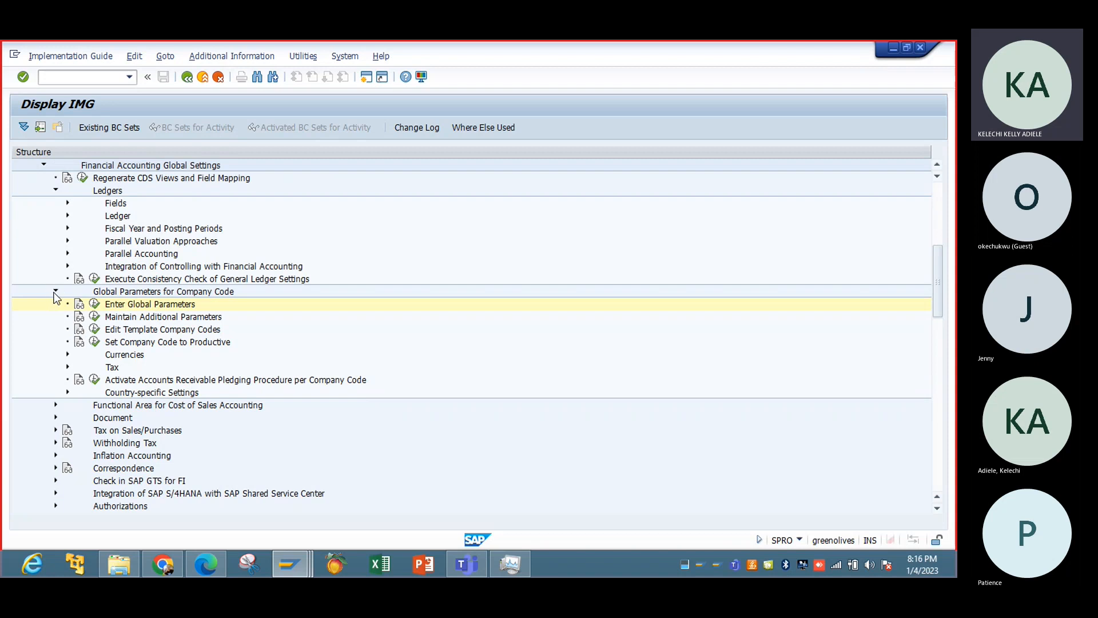
Open the Assign Tax Codes for Non-Taxable Transactions activity under Tax on Sales/Purchases, Posting.
{"action": "left_click", "coordinate": [56, 291]}
{"action": "left_click", "coordinate": [56, 329]}
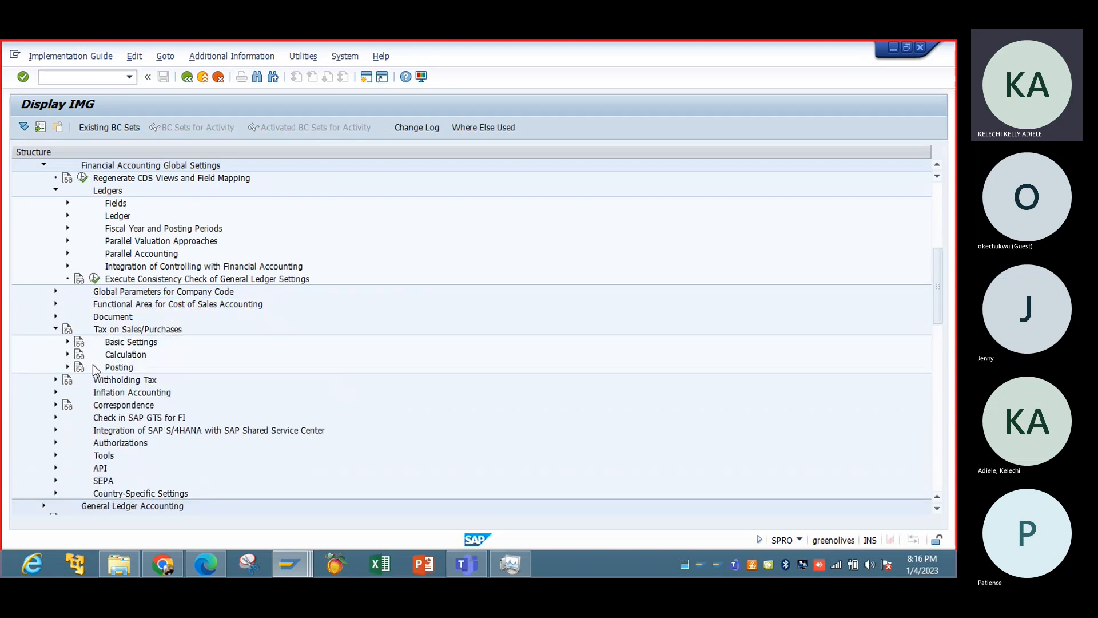
{"action": "left_click", "coordinate": [68, 354]}
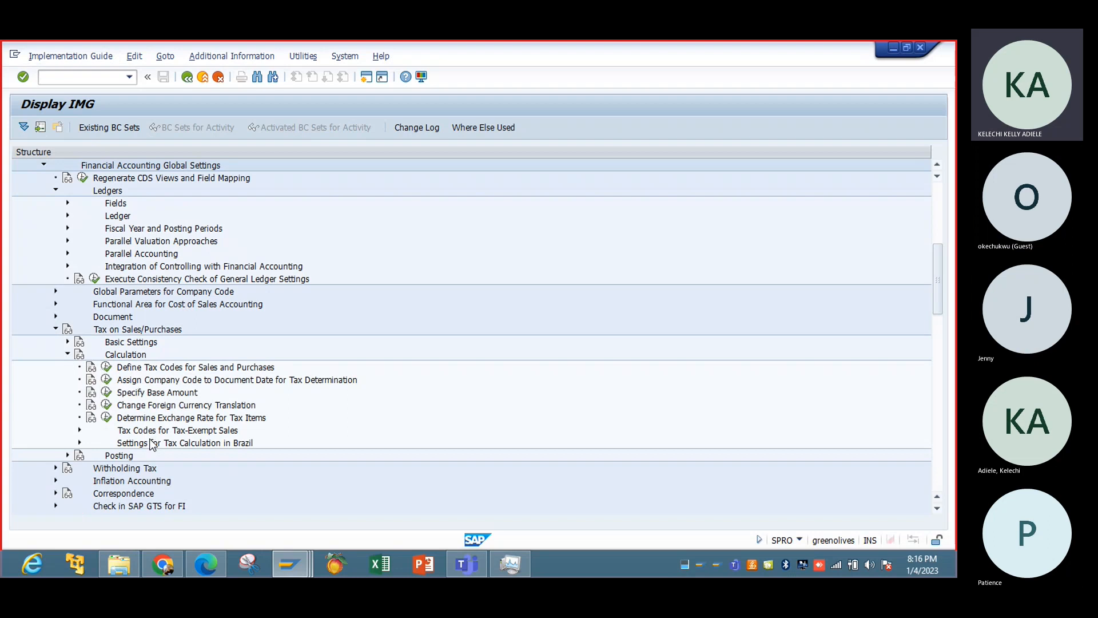
{"action": "left_click", "coordinate": [67, 354]}
{"action": "left_click", "coordinate": [67, 367]}
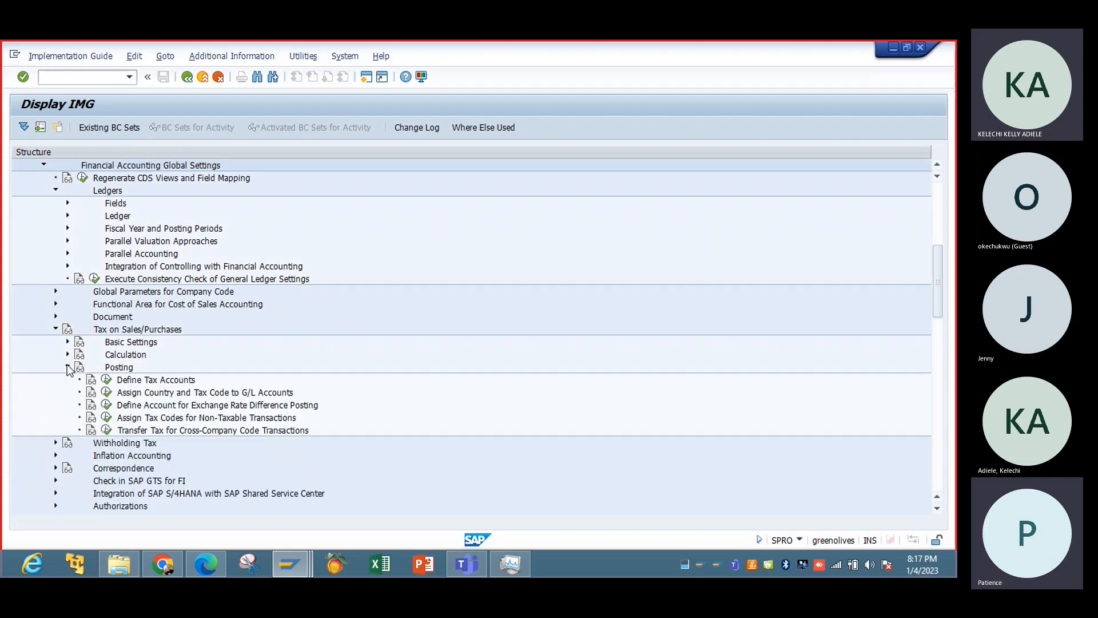
{"action": "left_click", "coordinate": [105, 417]}
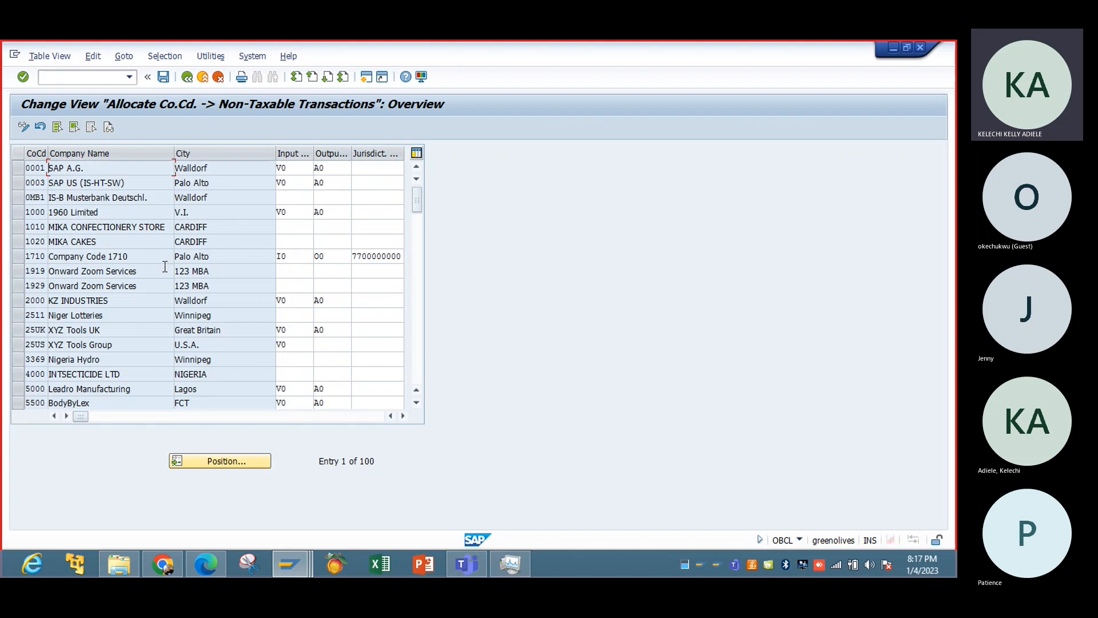
Examine the non-taxable transaction entry of company code 1710 and its jurisdiction code.
{"action": "double_click", "coordinate": [86, 255]}
{"action": "double_click", "coordinate": [87, 255]}
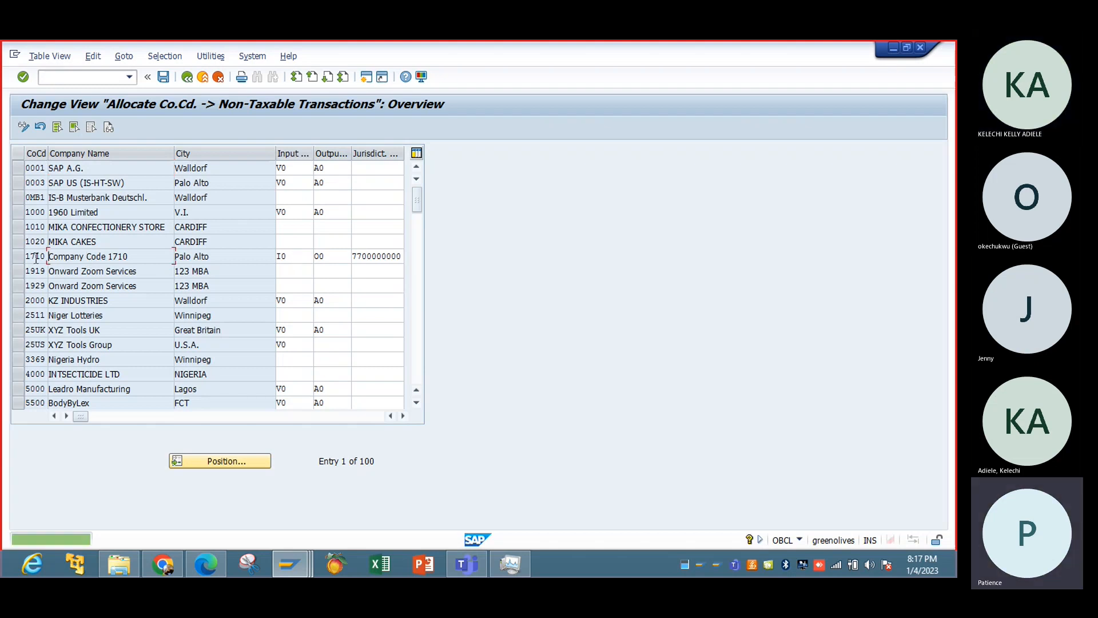
{"action": "double_click", "coordinate": [36, 257]}
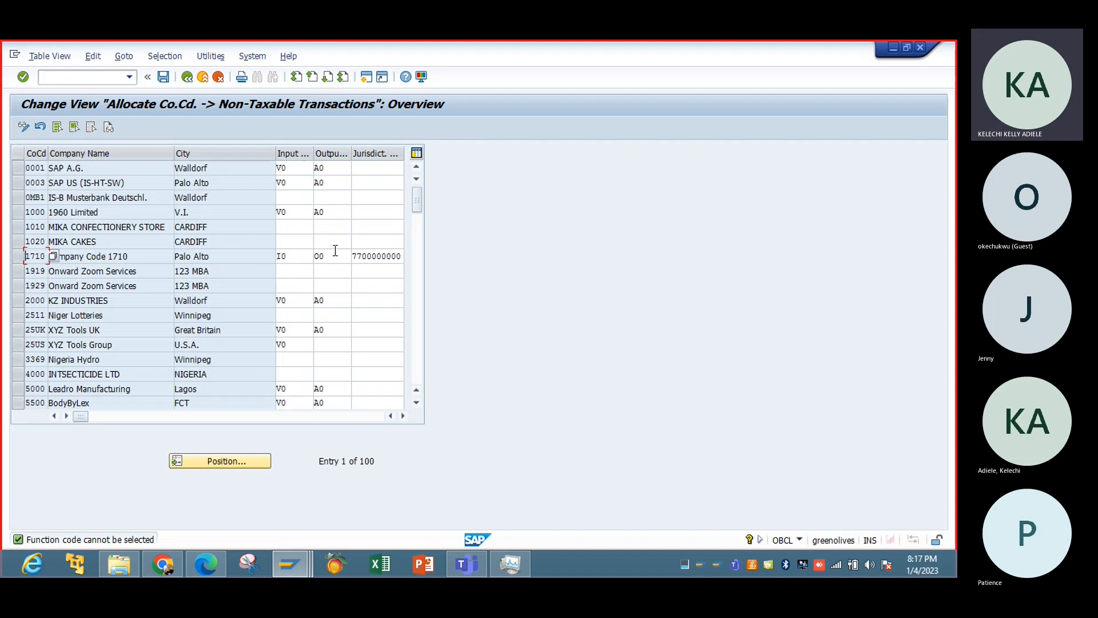
{"action": "left_click", "coordinate": [354, 256]}
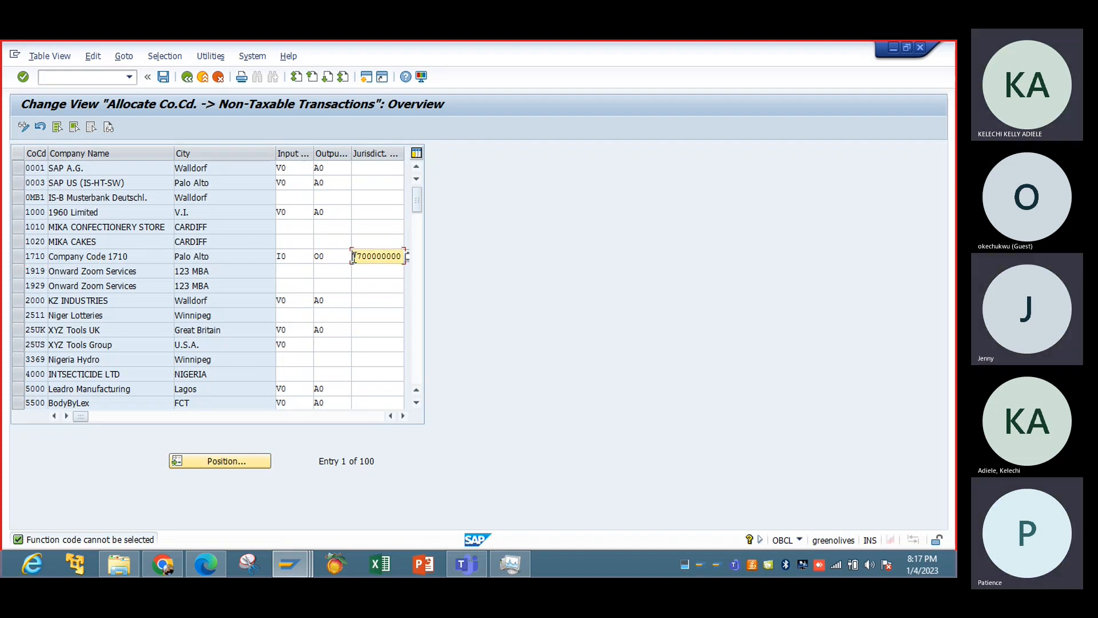
{"action": "double_click", "coordinate": [354, 257]}
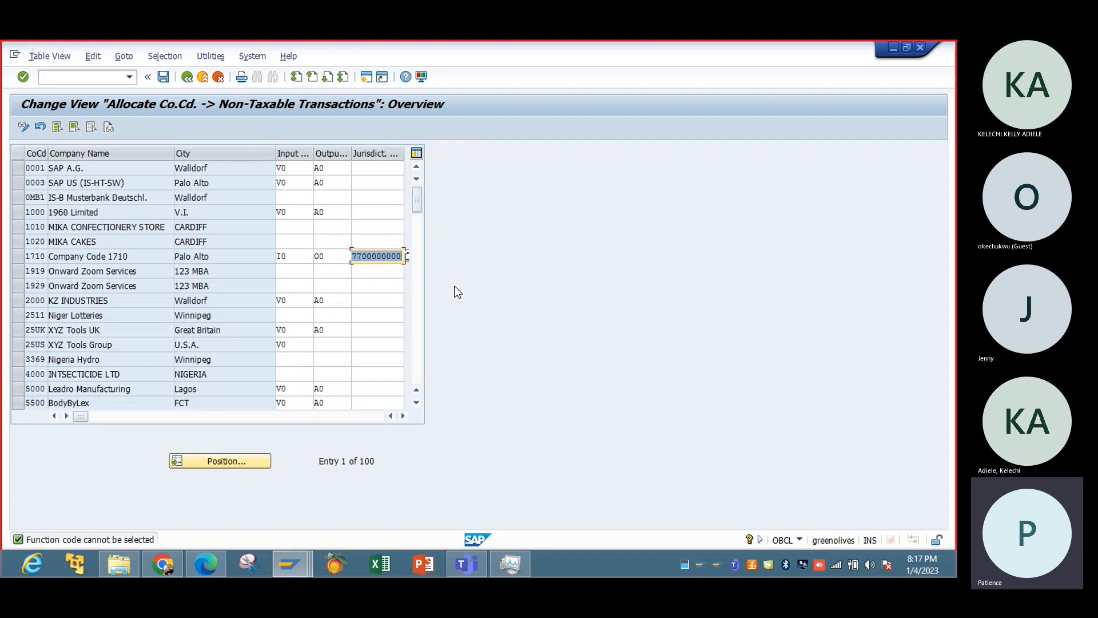
{"action": "left_click", "coordinate": [455, 286]}
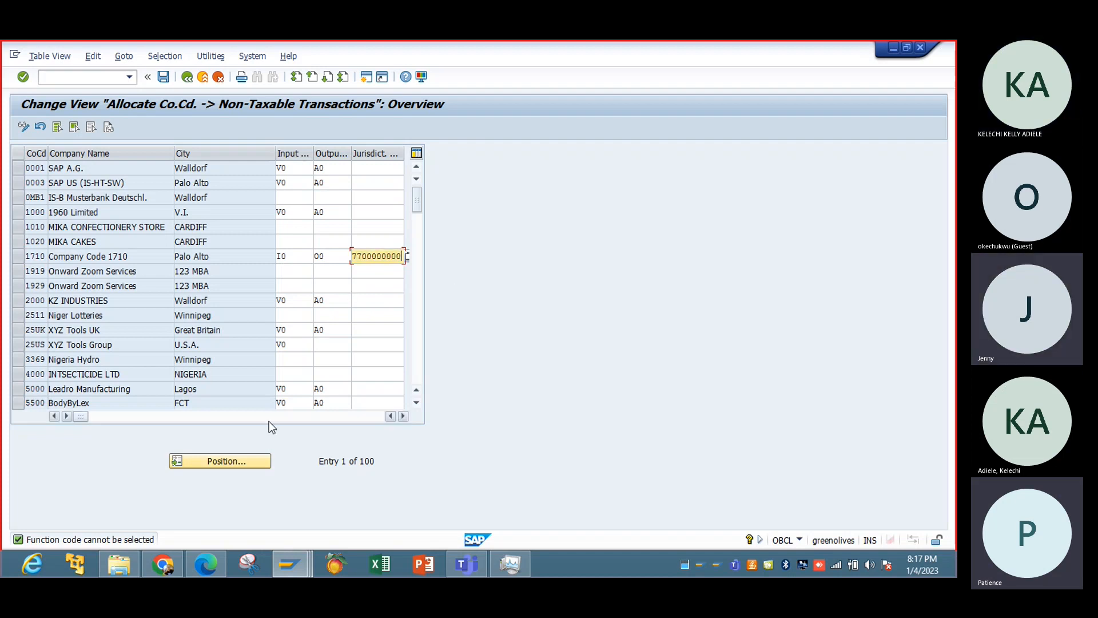
Find company code IBTC in the list and enter 77000 in its jurisdiction code.
{"action": "left_click", "coordinate": [242, 461]}
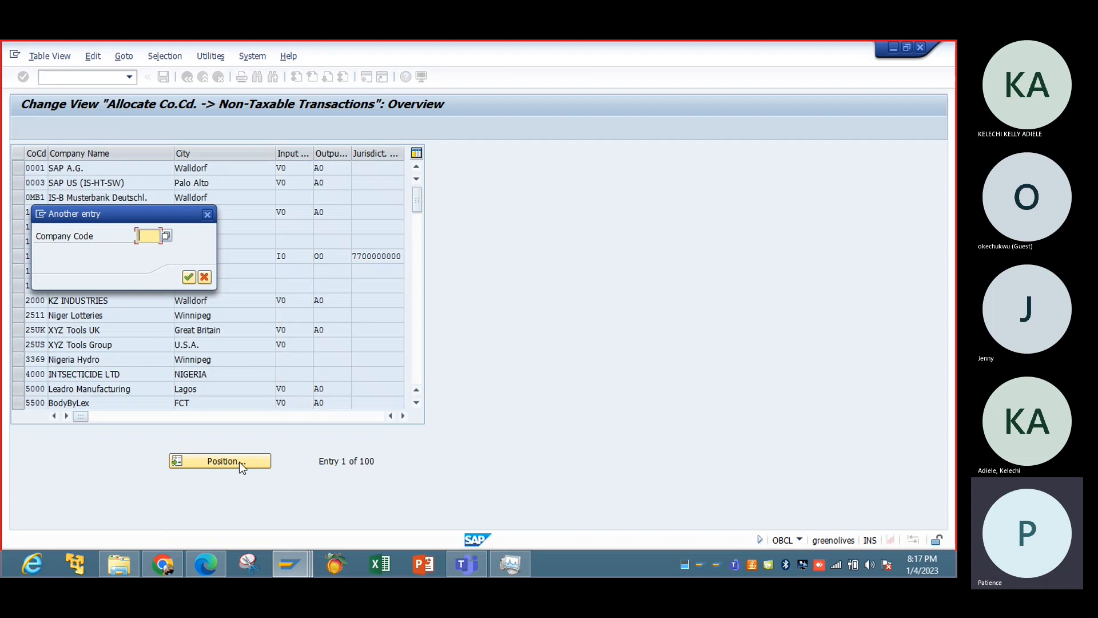
{"action": "type", "text": "ib"}
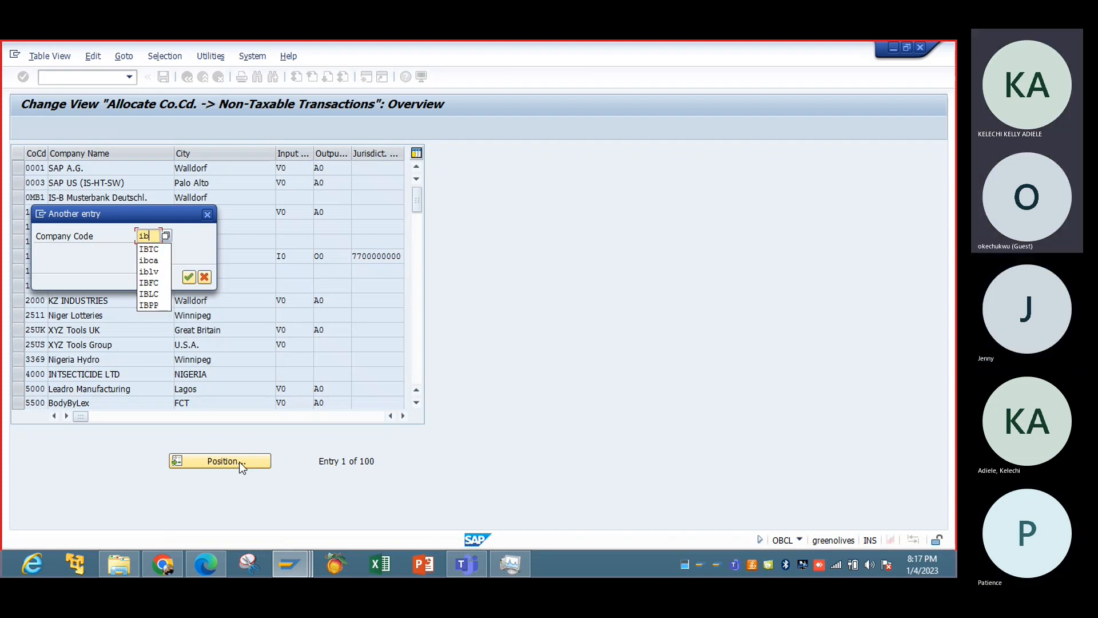
{"action": "type", "text": "tc"}
{"action": "key", "text": "Return"}
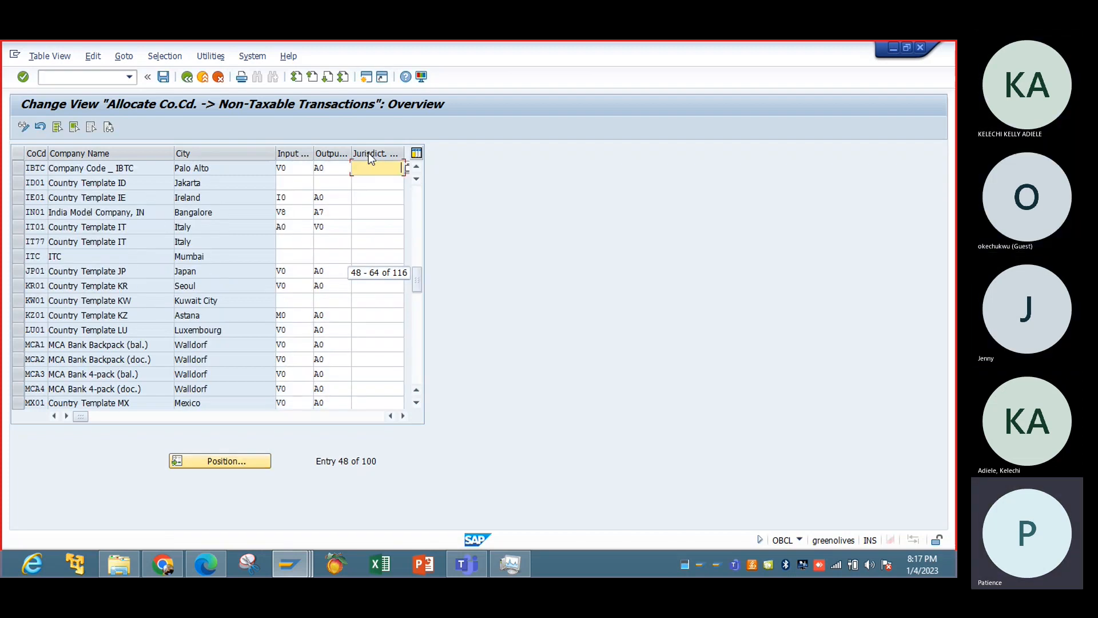
{"action": "type", "text": "77000"}
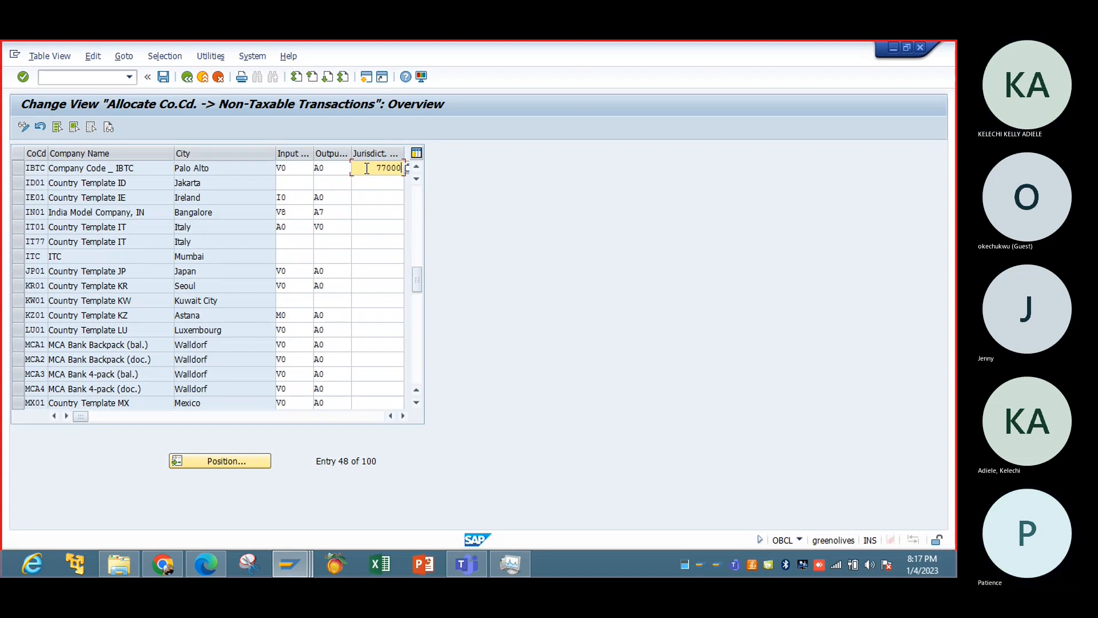
{"action": "left_click", "coordinate": [418, 359]}
{"action": "left_click", "coordinate": [414, 364]}
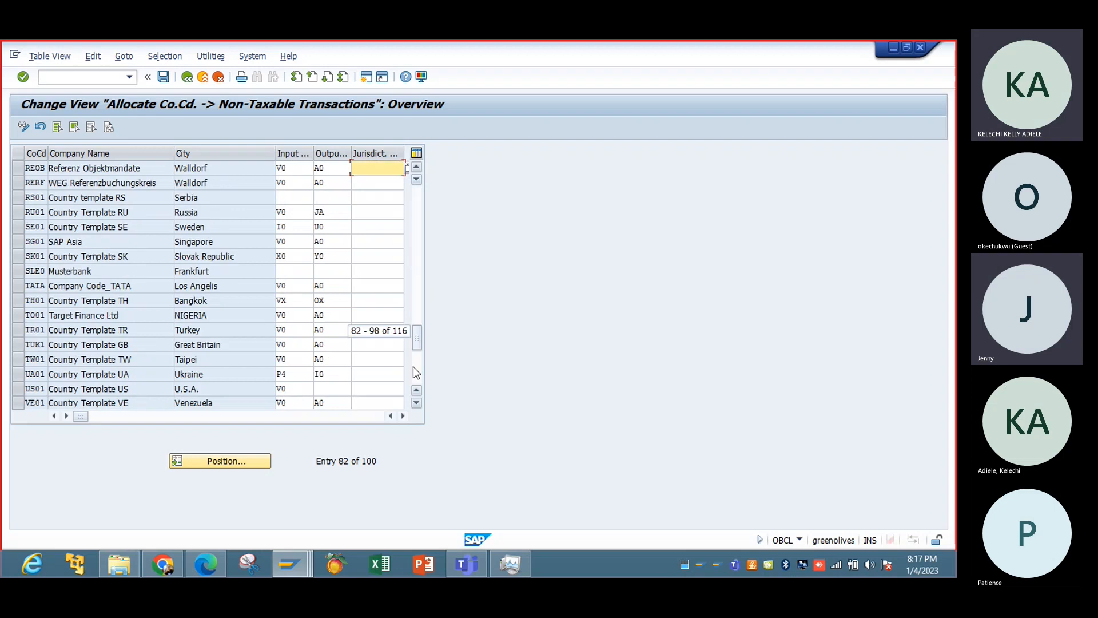
{"action": "left_click", "coordinate": [418, 366]}
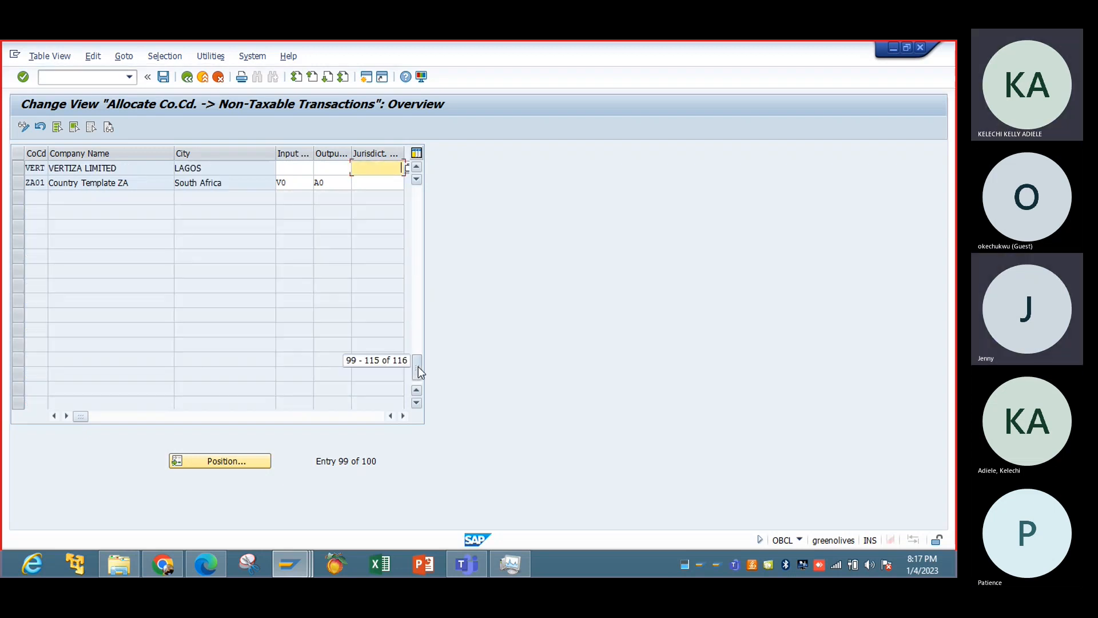
{"action": "left_click_drag", "start_coordinate": [417, 197], "coordinate": [417, 191]}
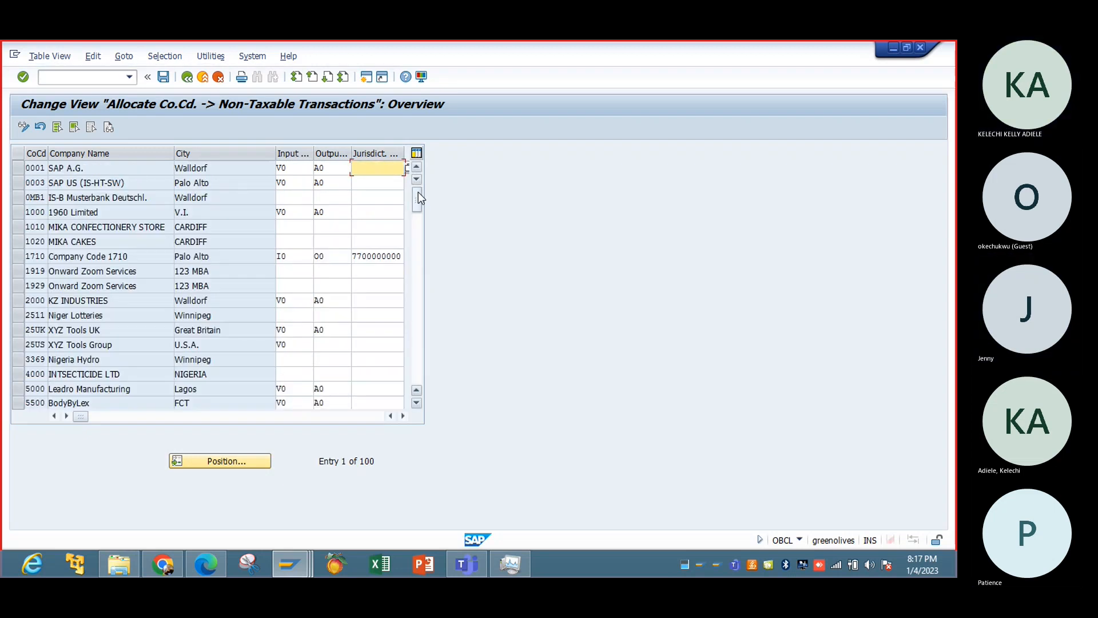
{"action": "left_click", "coordinate": [383, 255]}
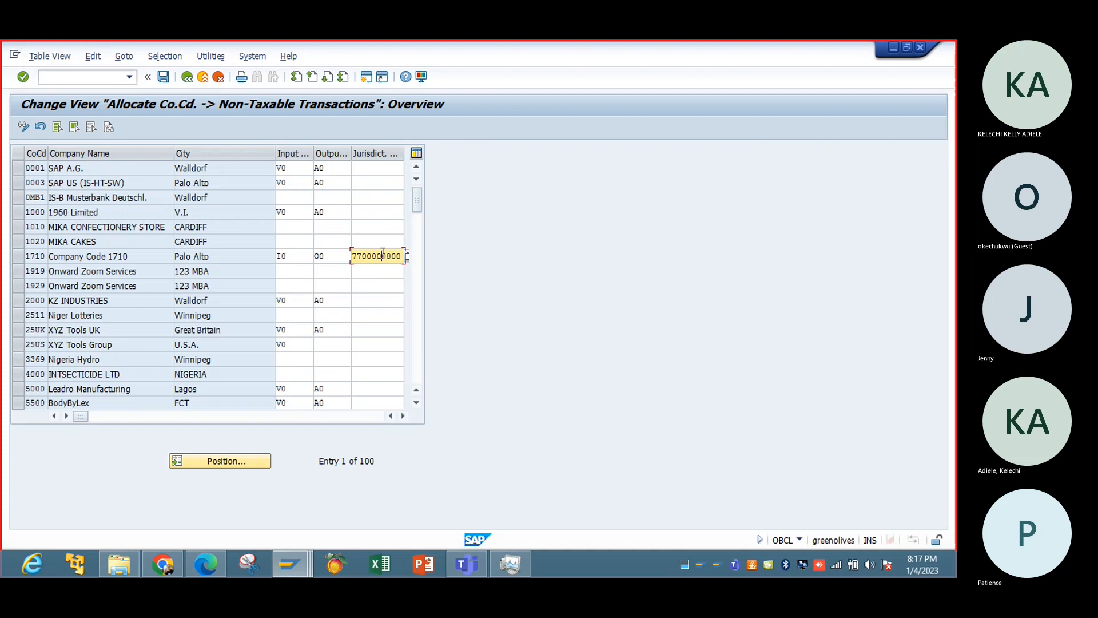
{"action": "left_click", "coordinate": [369, 172]}
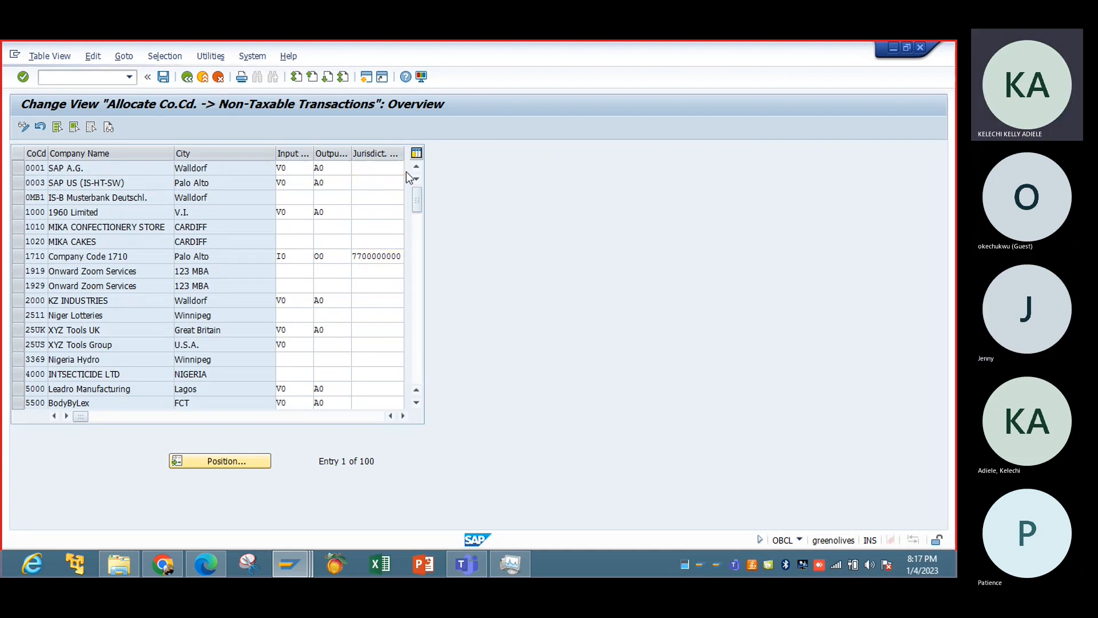
{"action": "left_click", "coordinate": [406, 171]}
{"action": "left_click", "coordinate": [366, 257]}
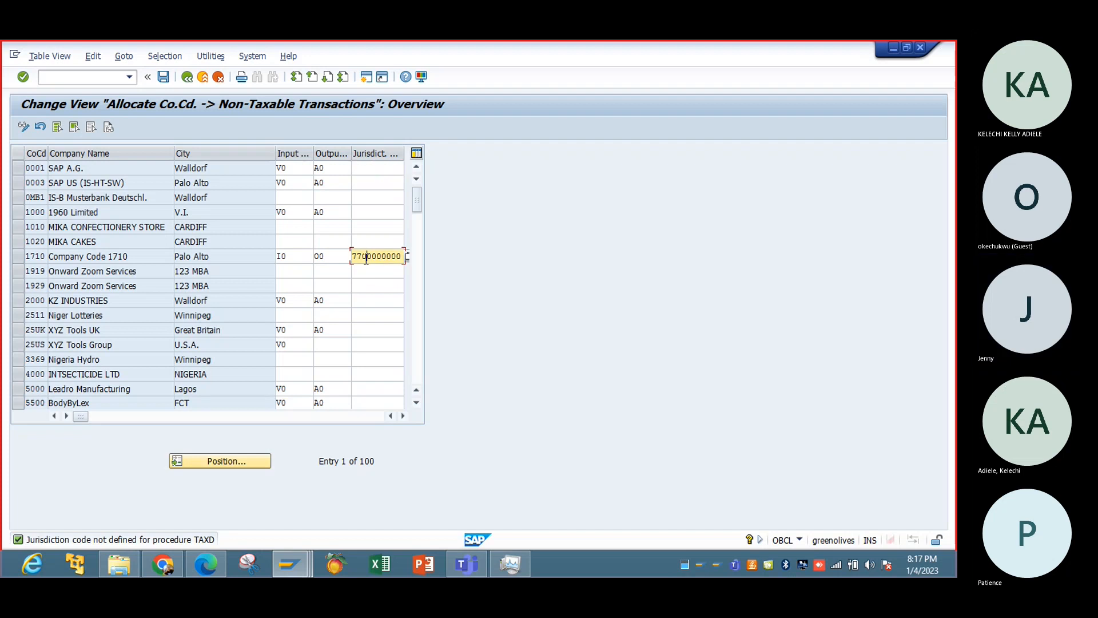
{"action": "left_click_drag", "start_coordinate": [402, 256], "coordinate": [346, 256]}
{"action": "key", "text": "ctrl+c"}
{"action": "key", "text": "Left"}
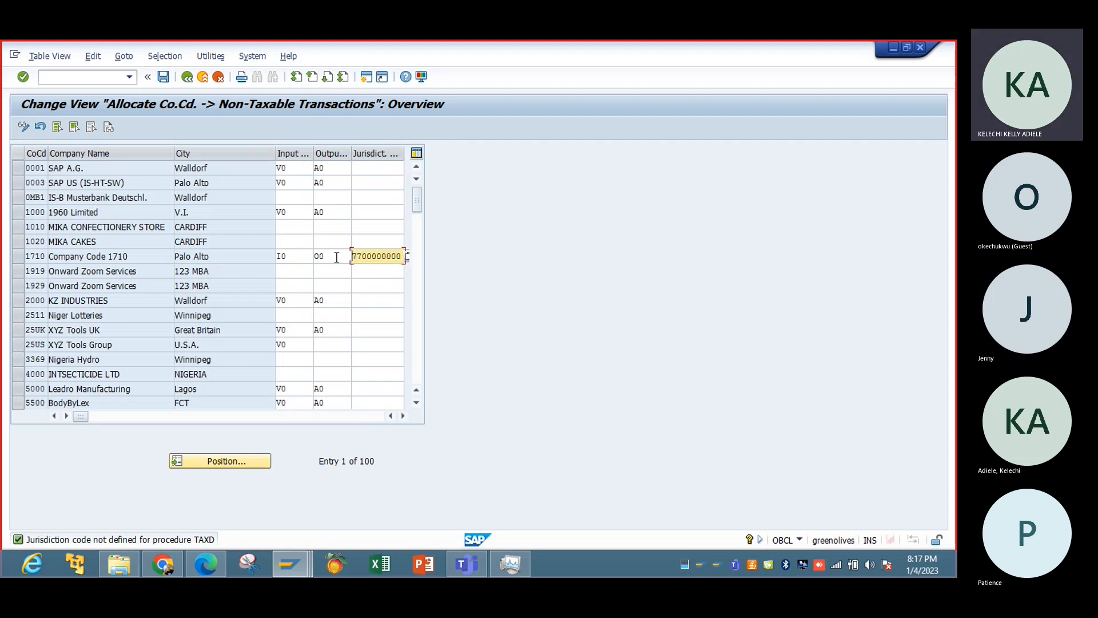
{"action": "left_click", "coordinate": [363, 169]}
{"action": "key", "text": "ctrl+v"}
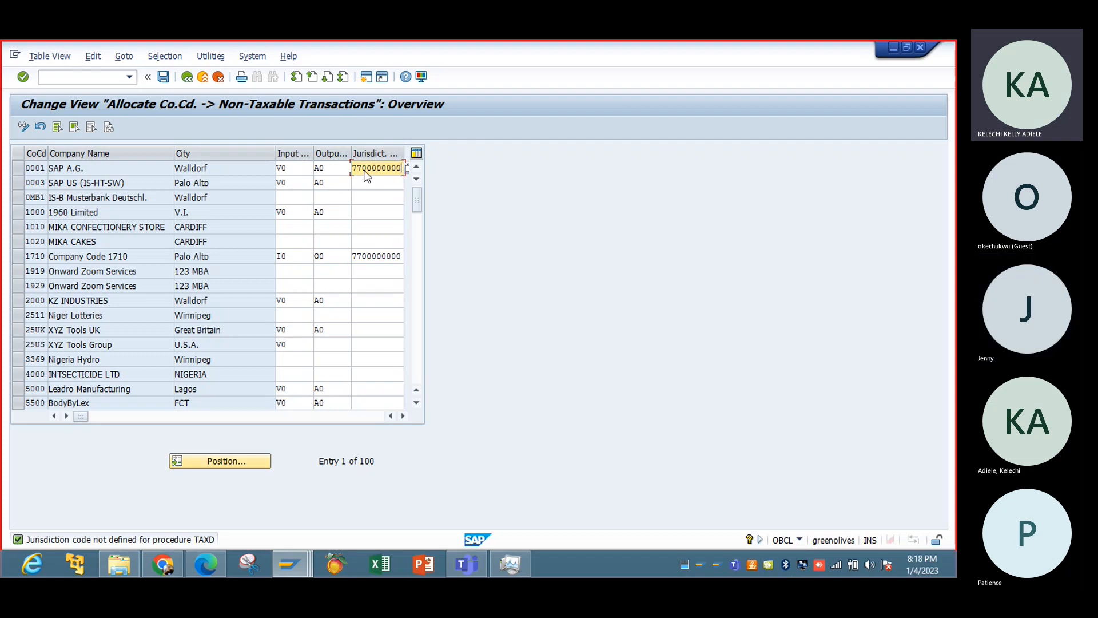
{"action": "double_click", "coordinate": [365, 169]}
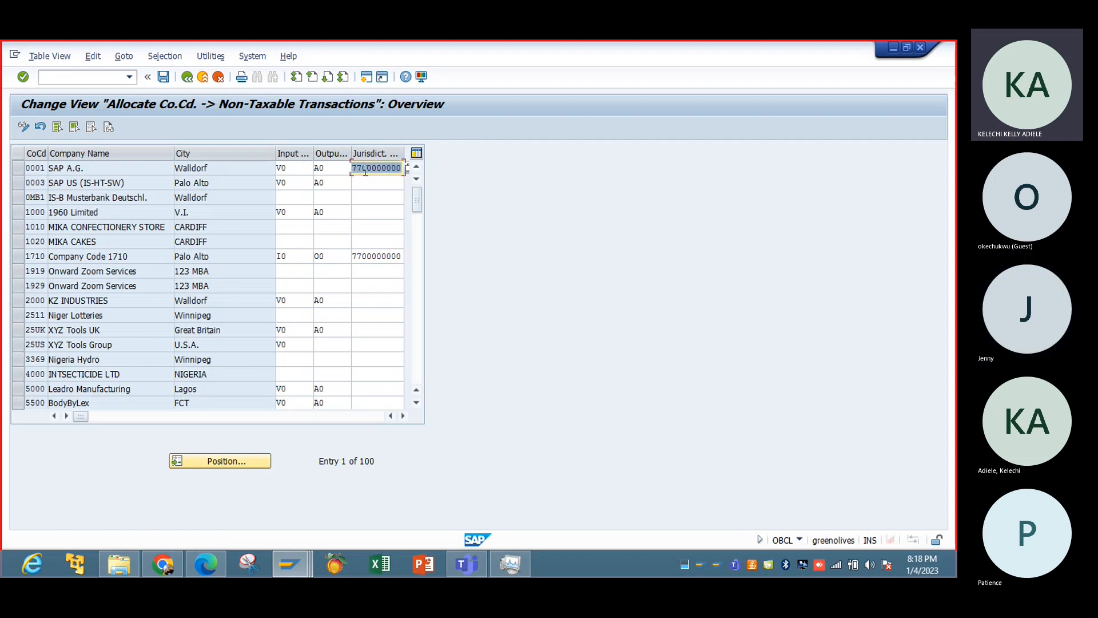
Save the non-taxable transaction allocations and try to open the details of company code 1710.
{"action": "left_click", "coordinate": [162, 78]}
{"action": "left_click", "coordinate": [207, 277]}
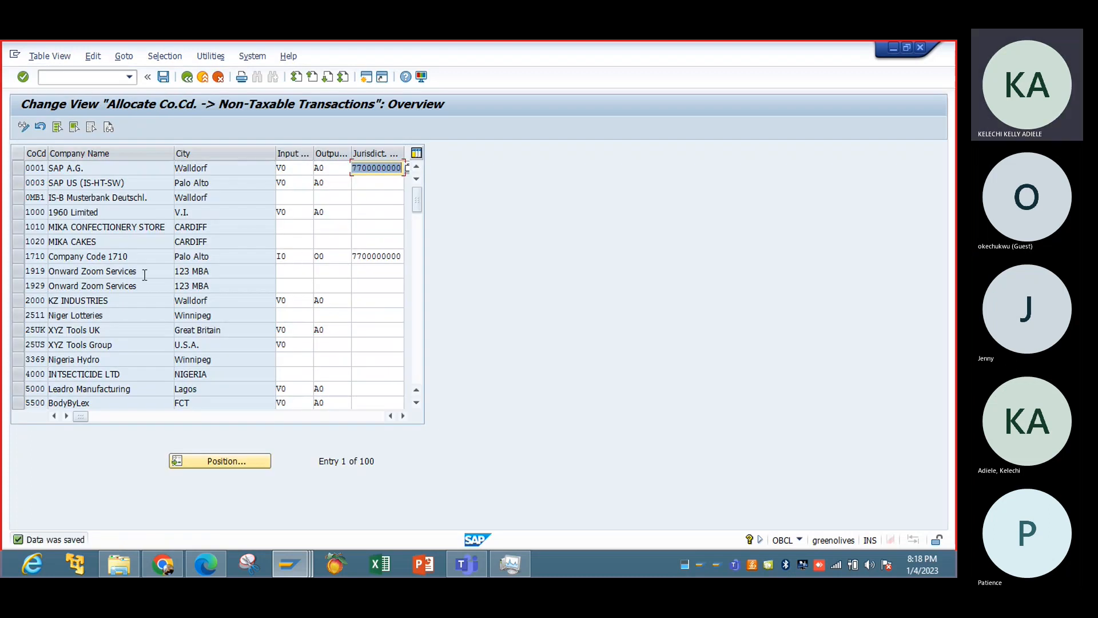
{"action": "double_click", "coordinate": [110, 258]}
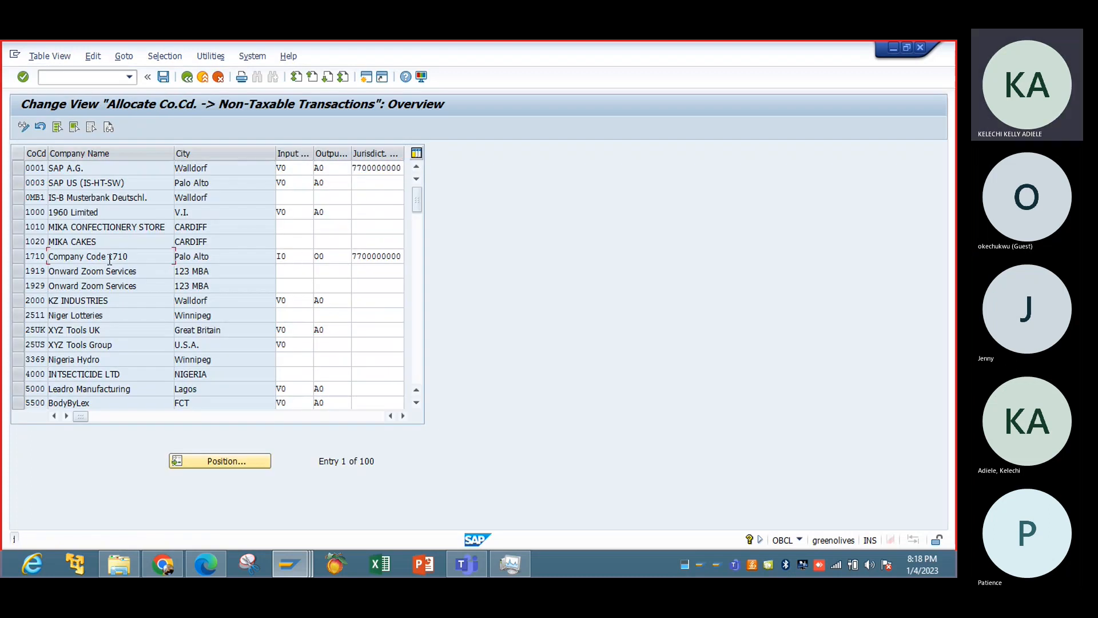
Leave the non-taxable transaction allocations and open the Edit Company Code Data activity under Enterprise Structure, Definition, Financial Accounting.
{"action": "left_click", "coordinate": [188, 78]}
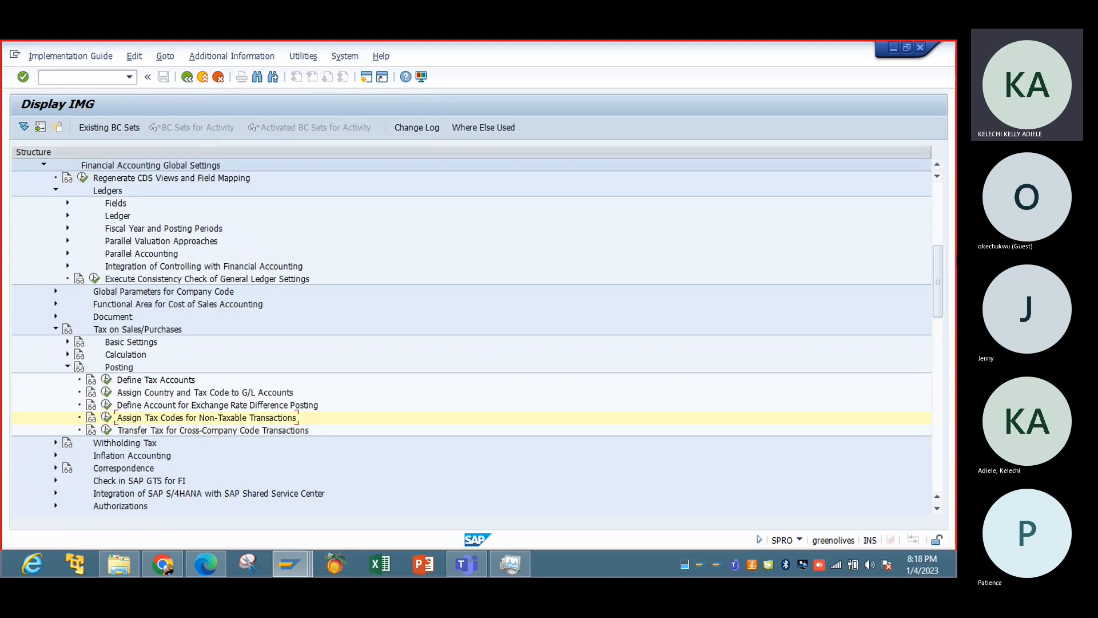
{"action": "left_click", "coordinate": [932, 205]}
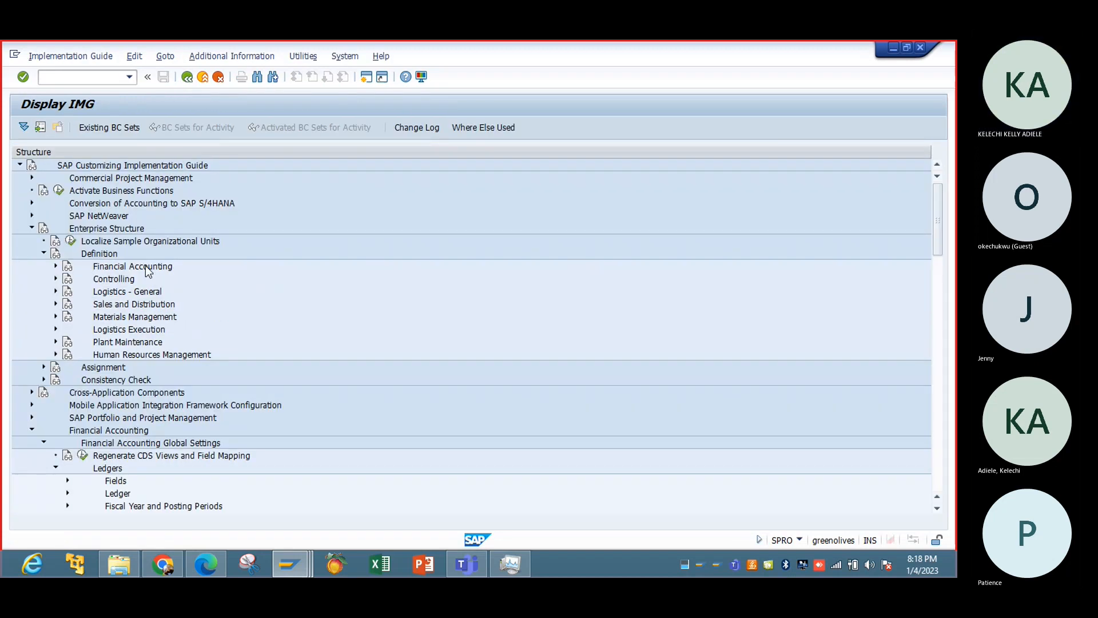
{"action": "left_click", "coordinate": [55, 266]}
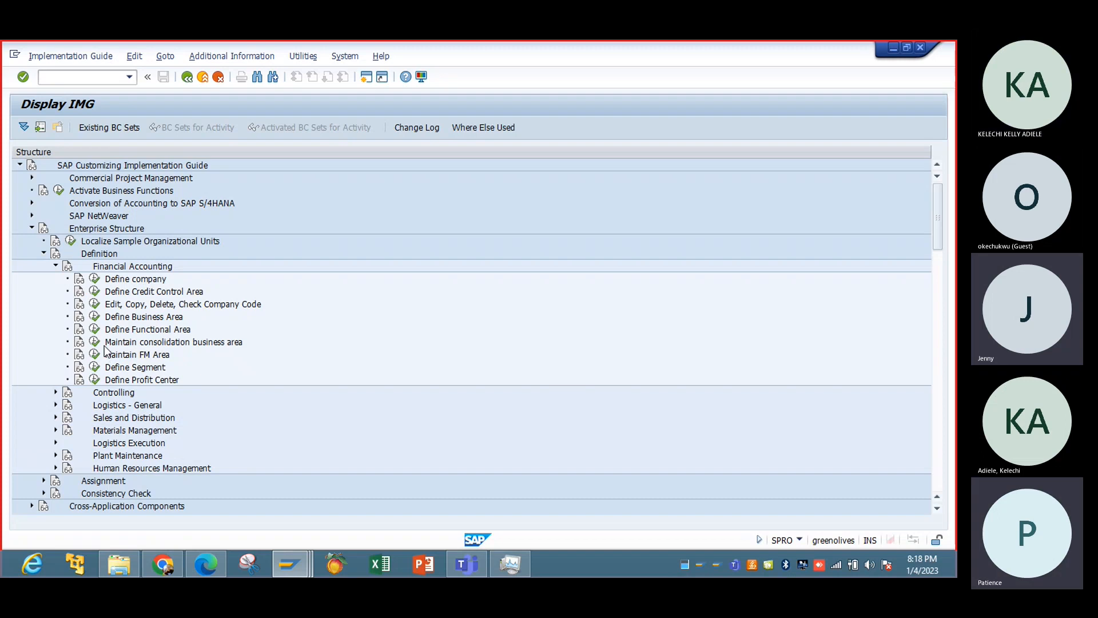
{"action": "left_click", "coordinate": [94, 304]}
{"action": "double_click", "coordinate": [90, 218]}
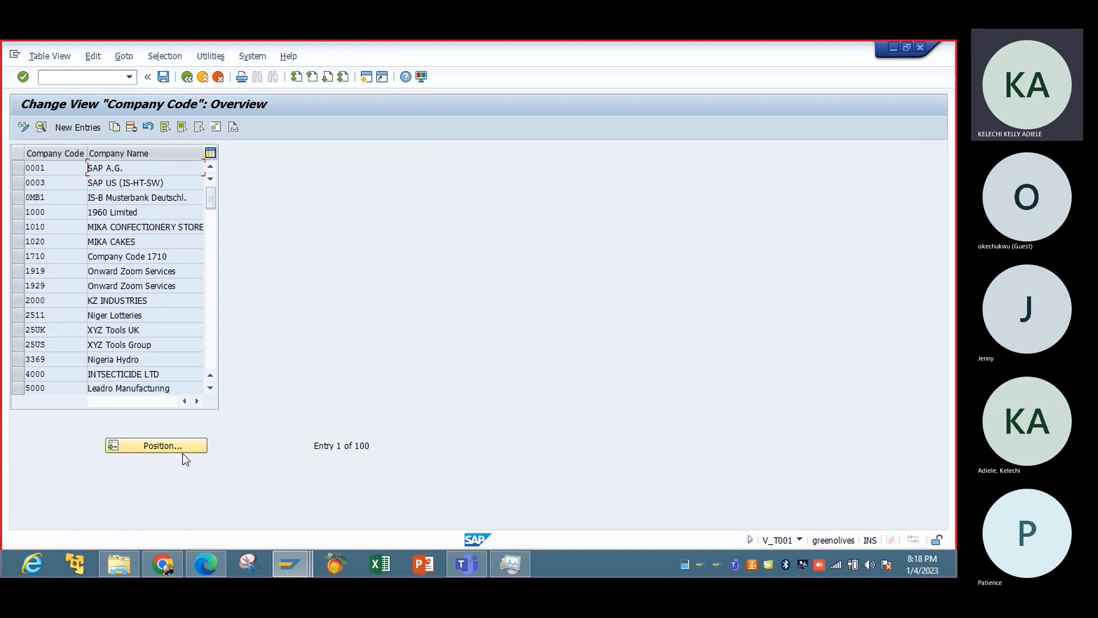
Find company code IBTC, examine its address data, and return to the company code overview.
{"action": "left_click", "coordinate": [183, 451]}
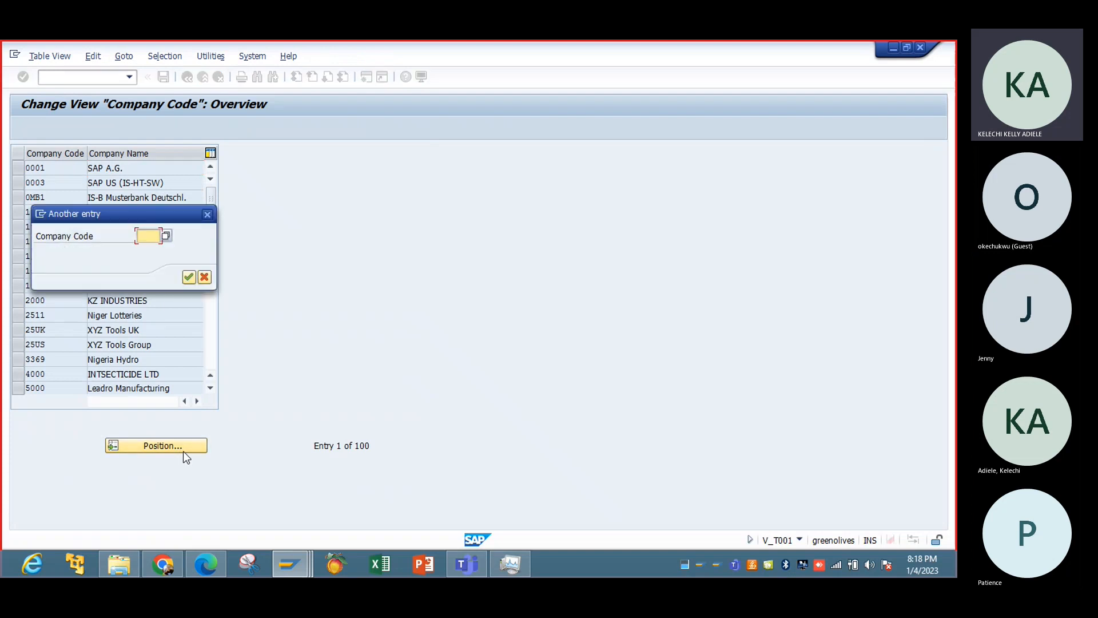
{"action": "type", "text": "IBTC"}
{"action": "key", "text": "Return"}
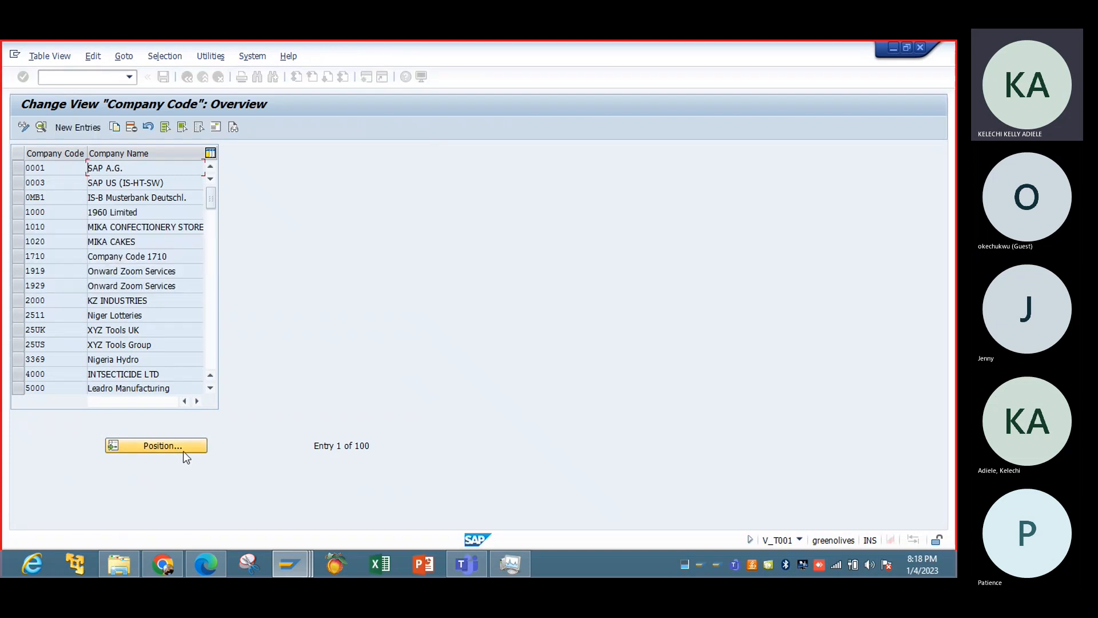
{"action": "double_click", "coordinate": [143, 168]}
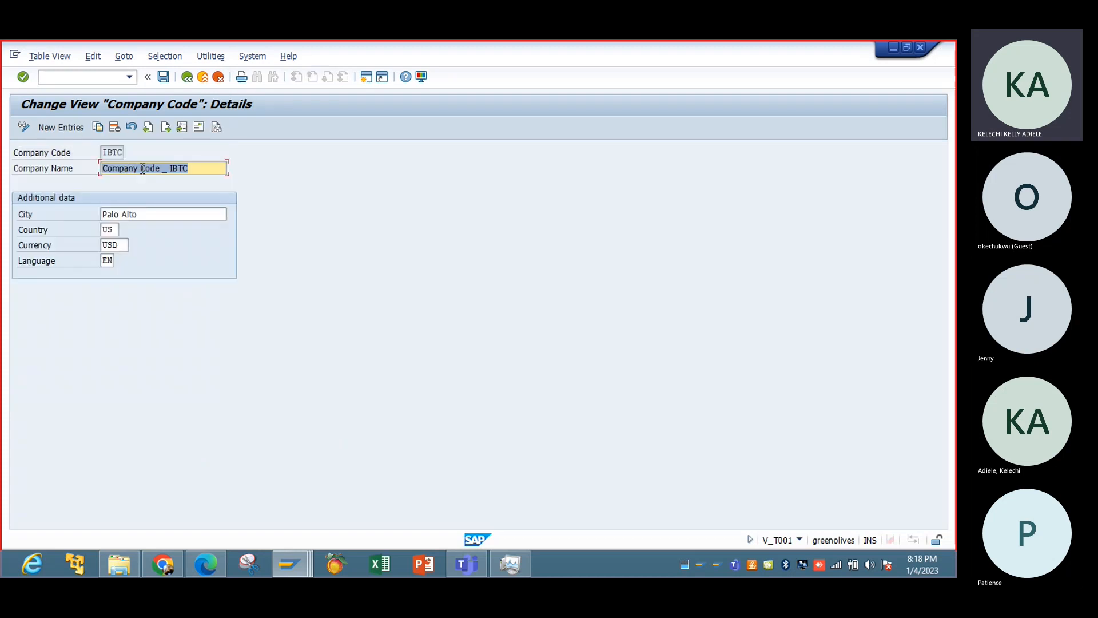
{"action": "left_click", "coordinate": [198, 126]}
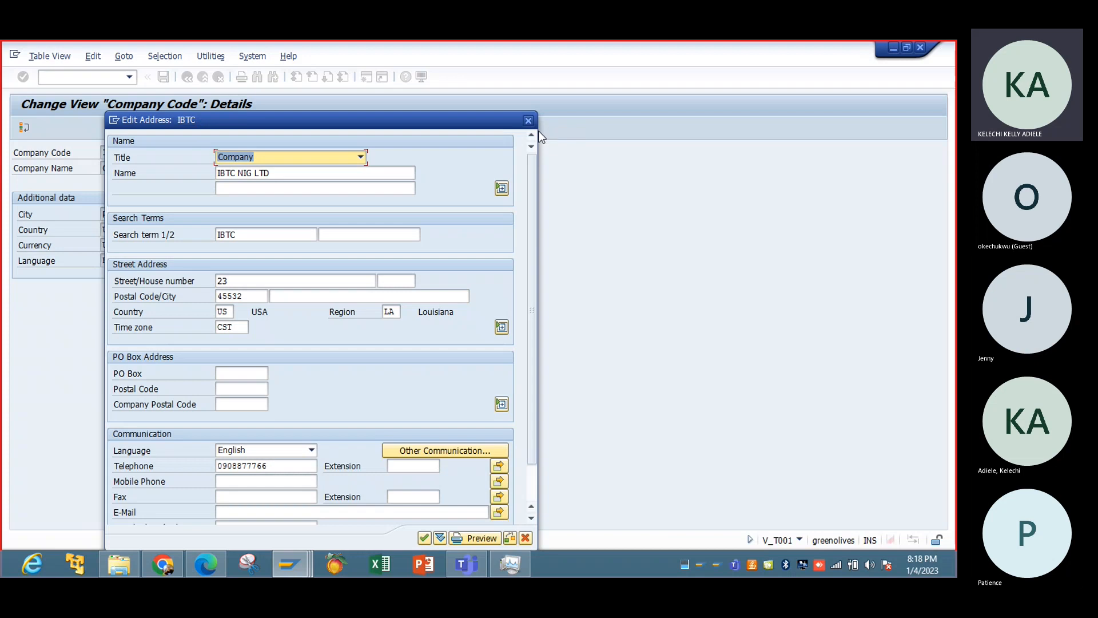
{"action": "left_click", "coordinate": [528, 121]}
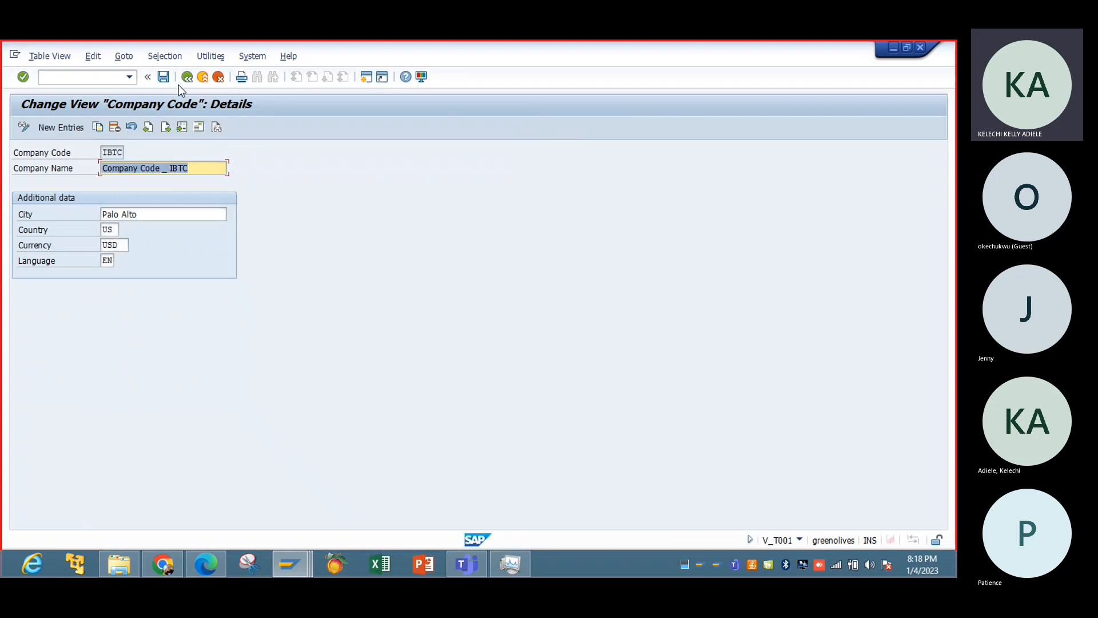
{"action": "left_click", "coordinate": [187, 76]}
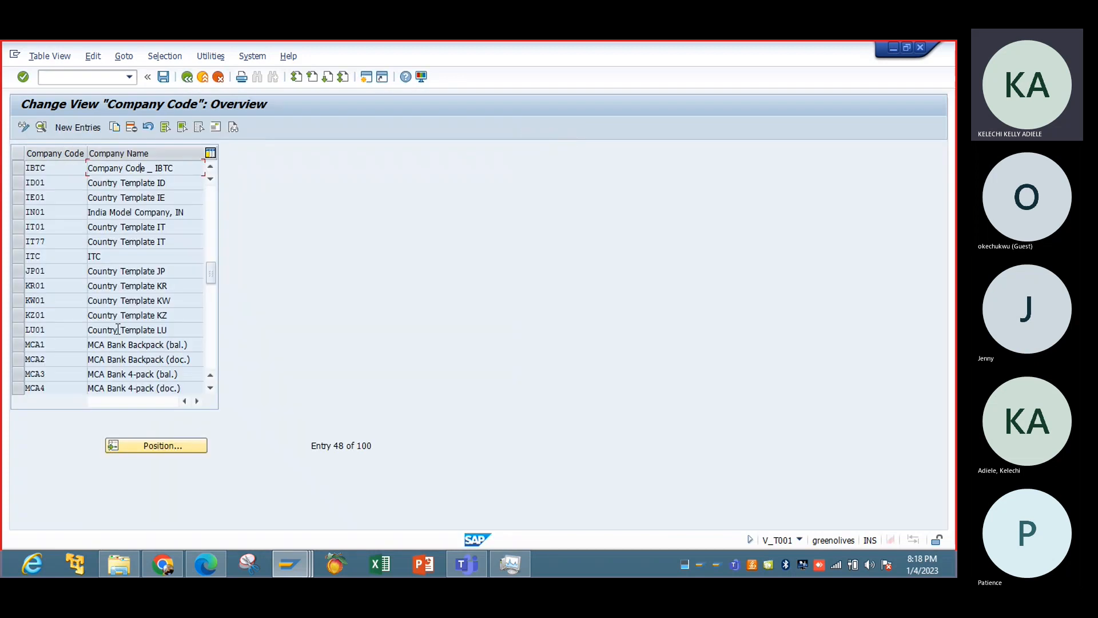
Find company code 1710 in the list and examine its address data.
{"action": "left_click", "coordinate": [147, 444]}
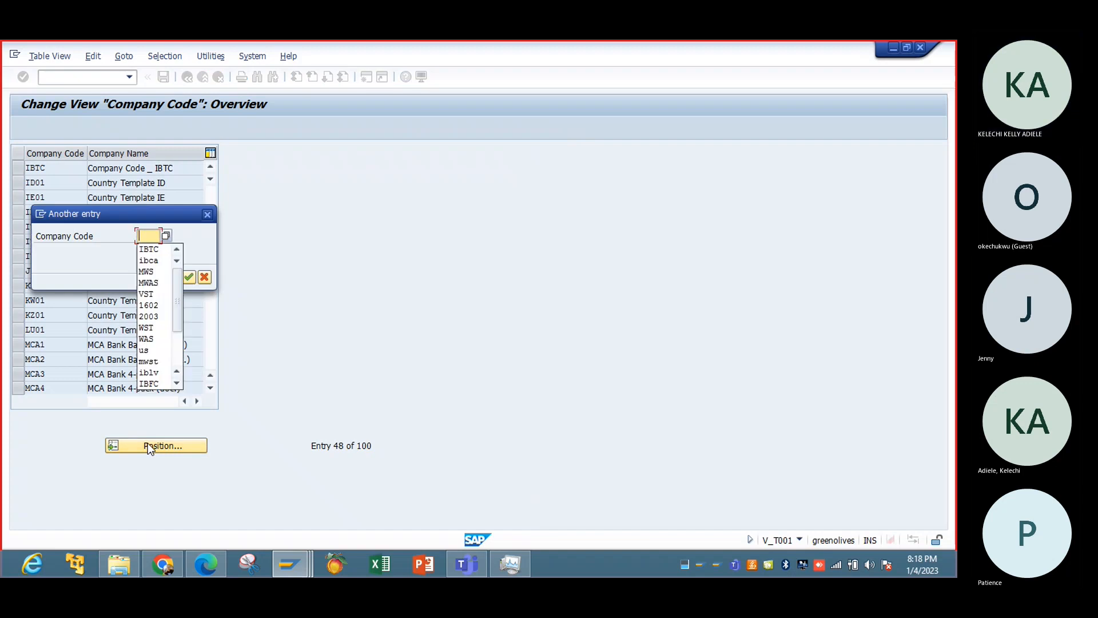
{"action": "scroll", "coordinate": [180, 314], "scroll_direction": "down", "scroll_amount": 3}
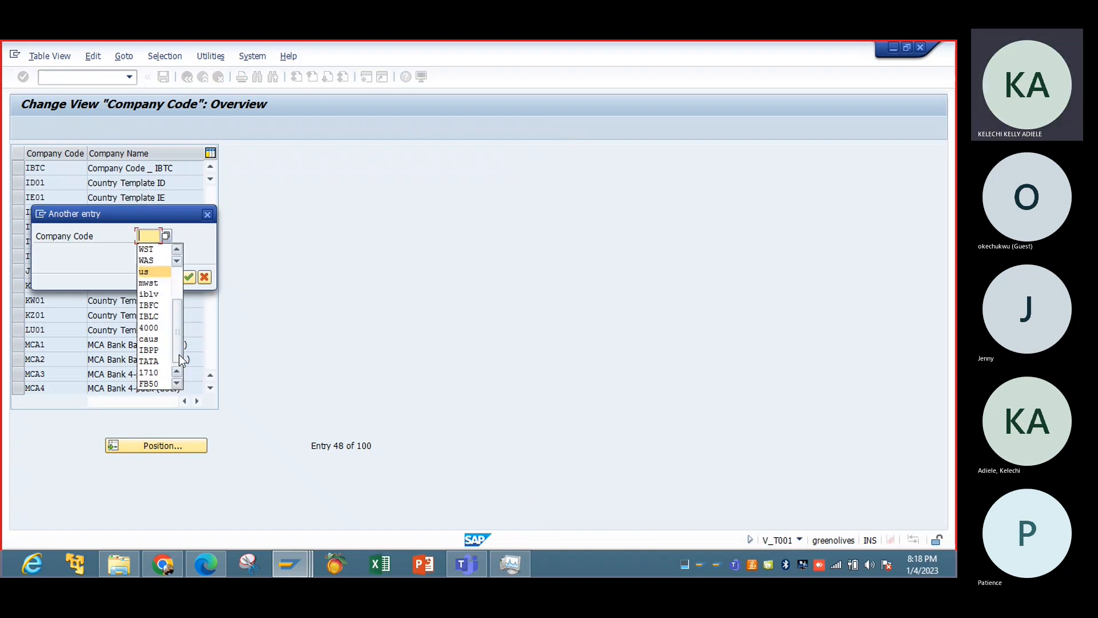
{"action": "type", "text": "1710"}
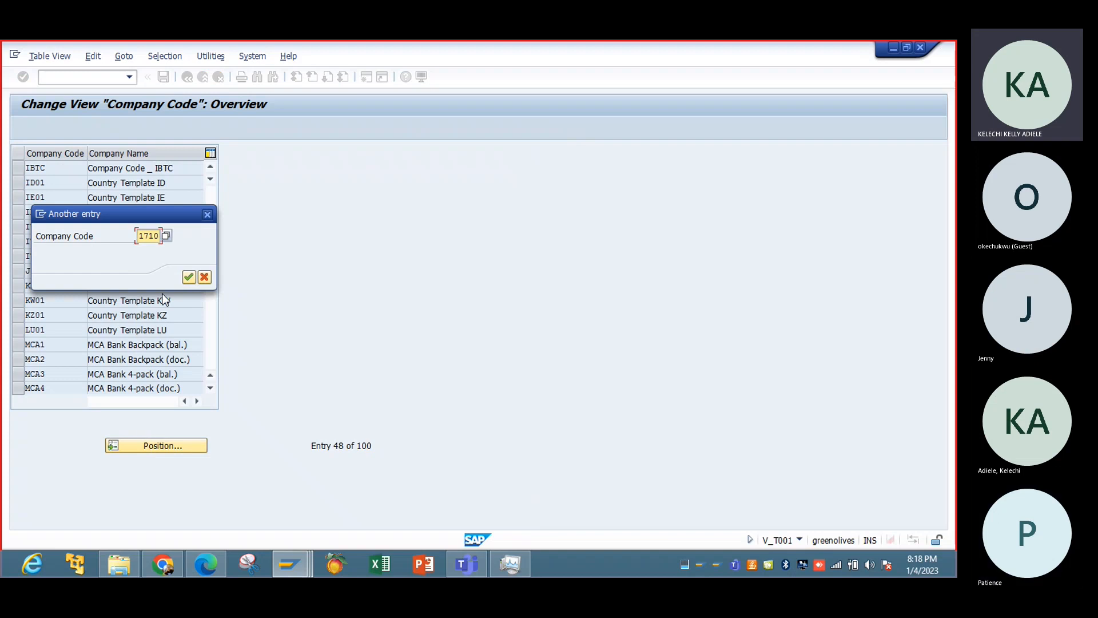
{"action": "left_click", "coordinate": [189, 277]}
{"action": "double_click", "coordinate": [127, 168]}
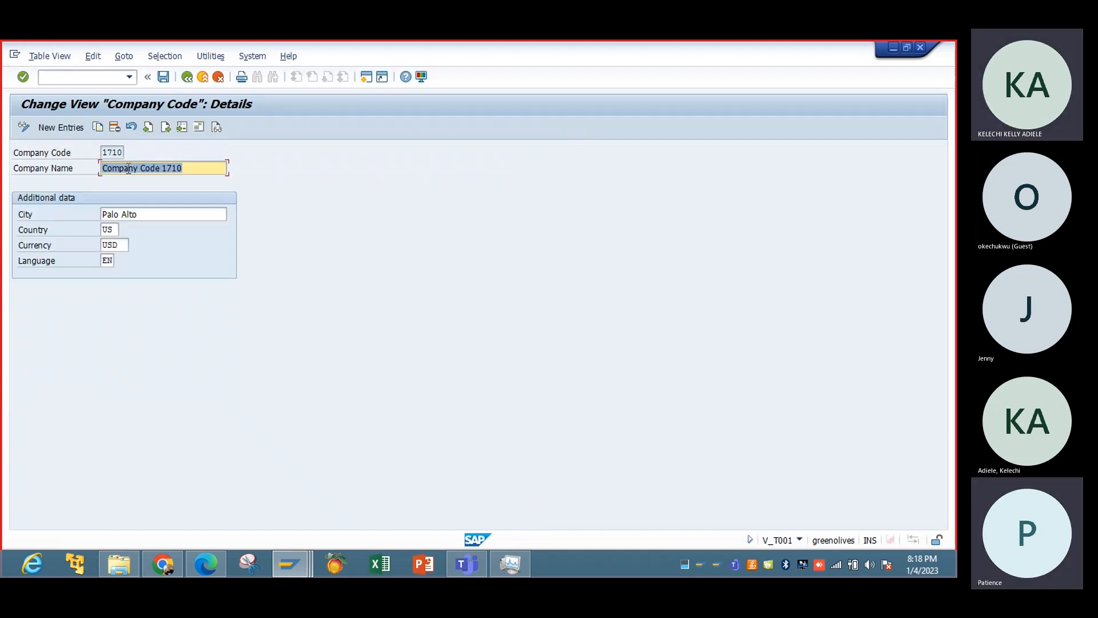
{"action": "left_click", "coordinate": [198, 127]}
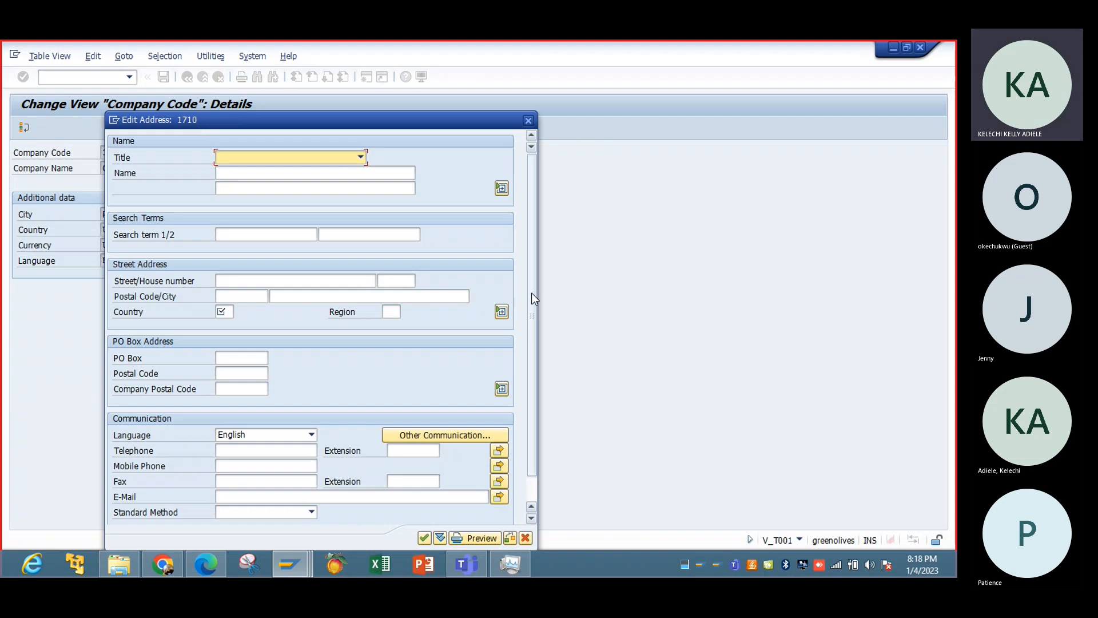
{"action": "left_click_drag", "start_coordinate": [532, 293], "coordinate": [533, 379]}
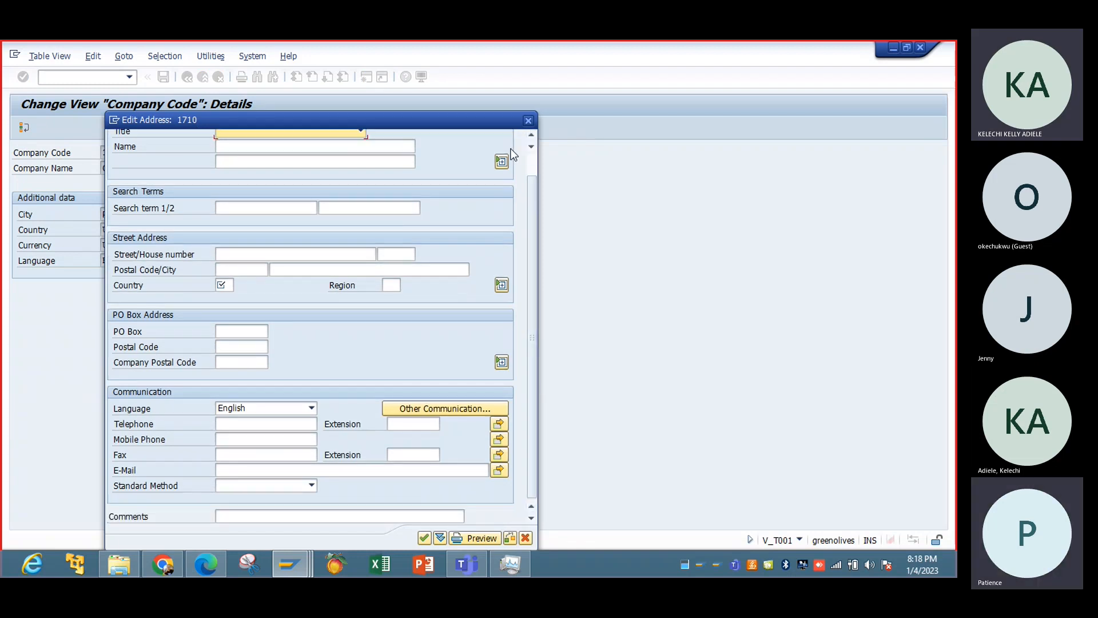
Fill the required country field in company code 1710's address with US and close the address.
{"action": "left_click", "coordinate": [523, 122]}
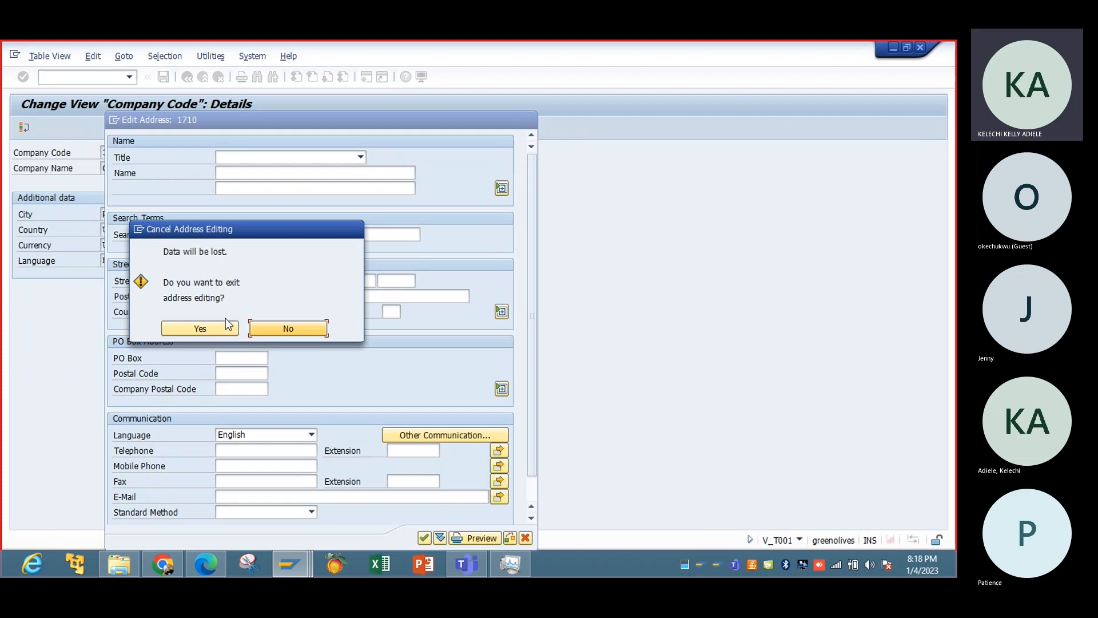
{"action": "left_click", "coordinate": [304, 331]}
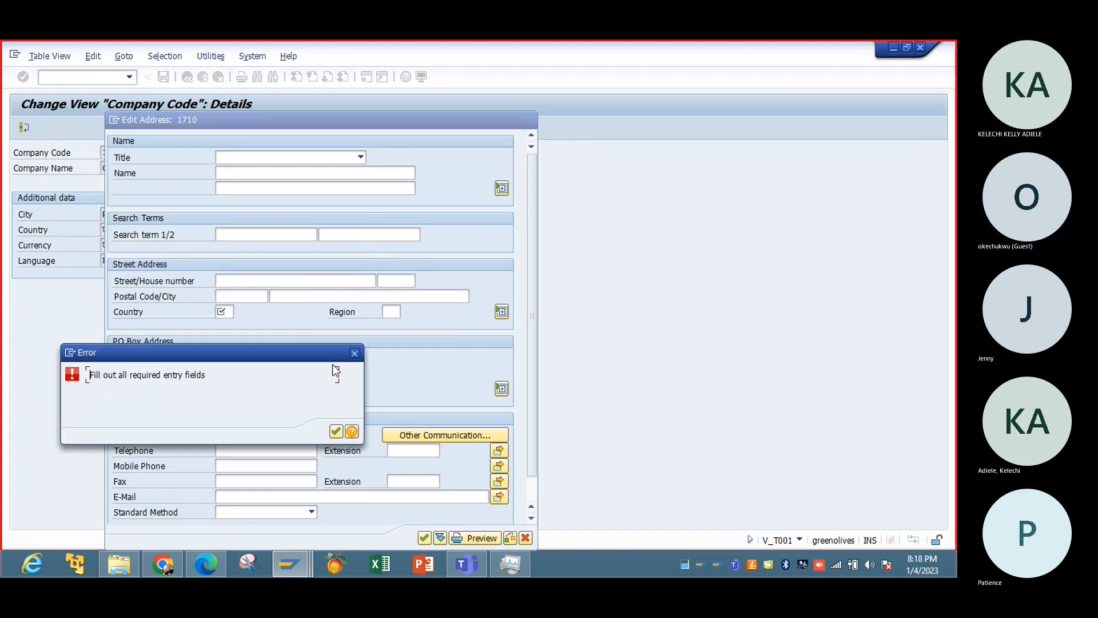
{"action": "left_click", "coordinate": [354, 354]}
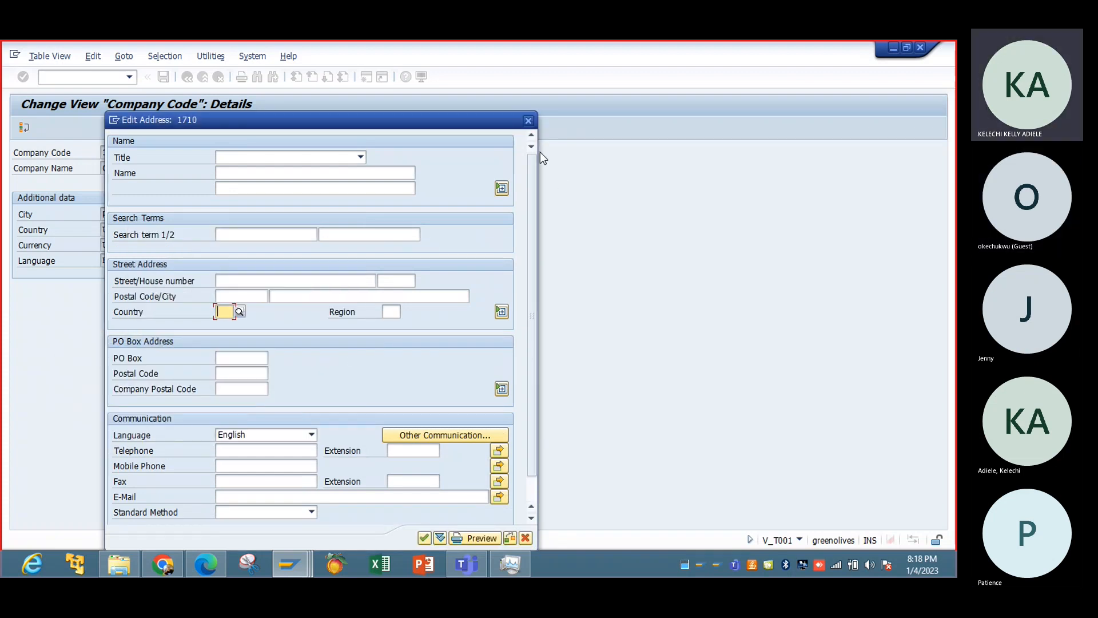
{"action": "left_click", "coordinate": [527, 122]}
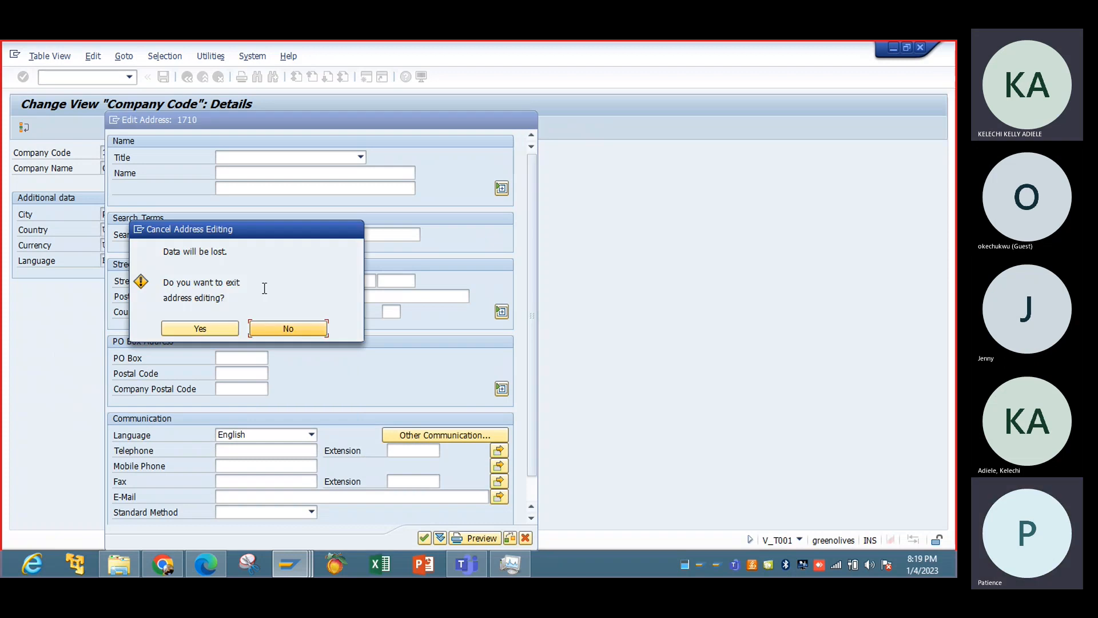
{"action": "left_click", "coordinate": [276, 331]}
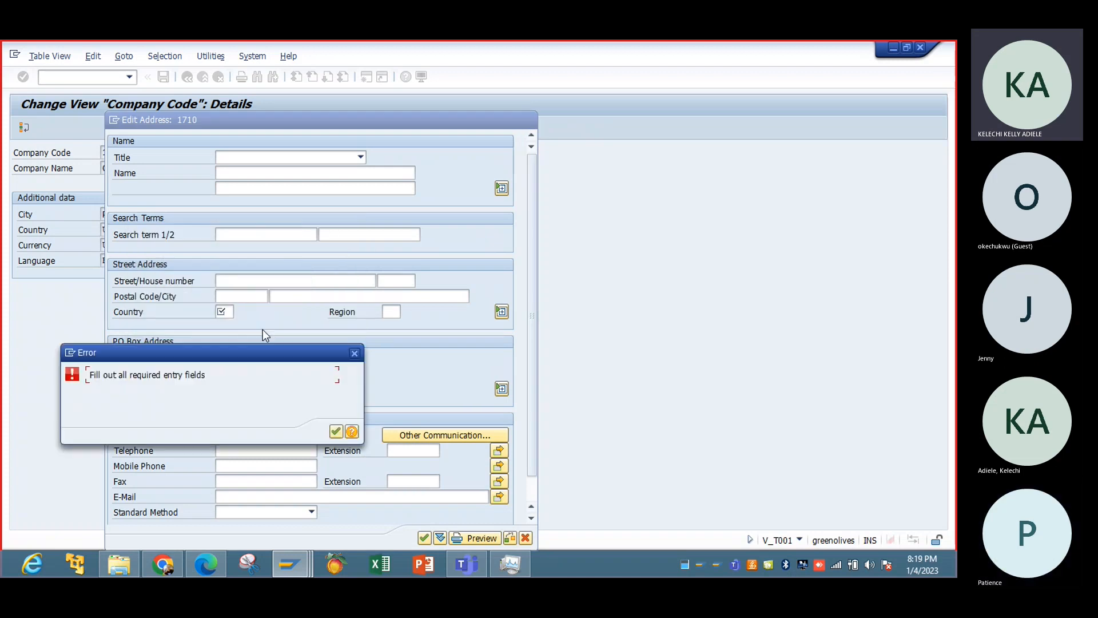
{"action": "left_click", "coordinate": [355, 359]}
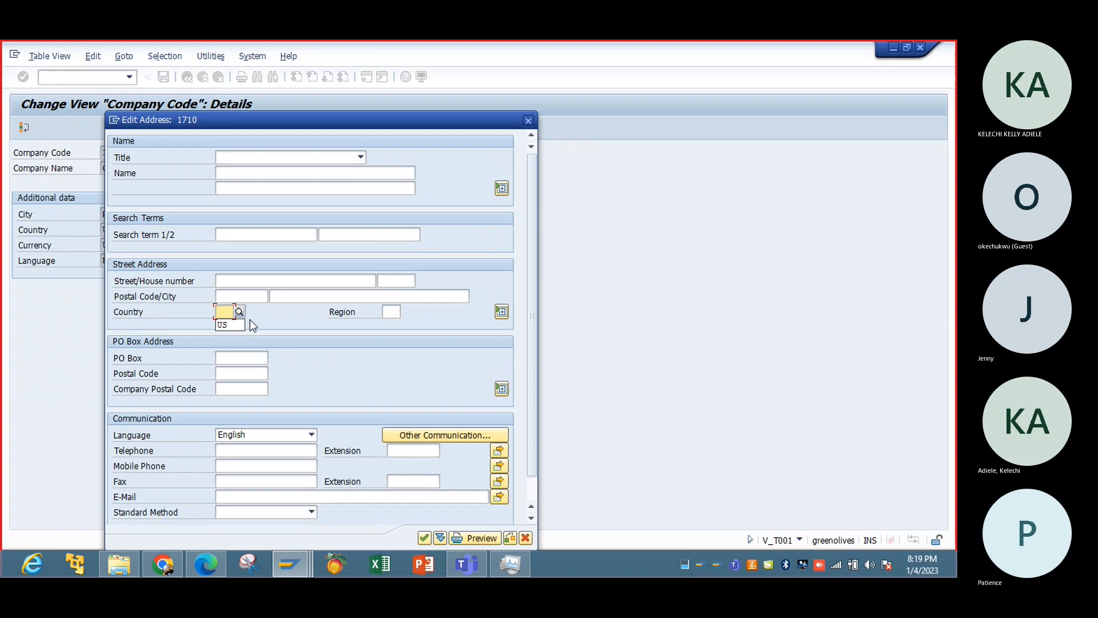
{"action": "key", "text": "Return"}
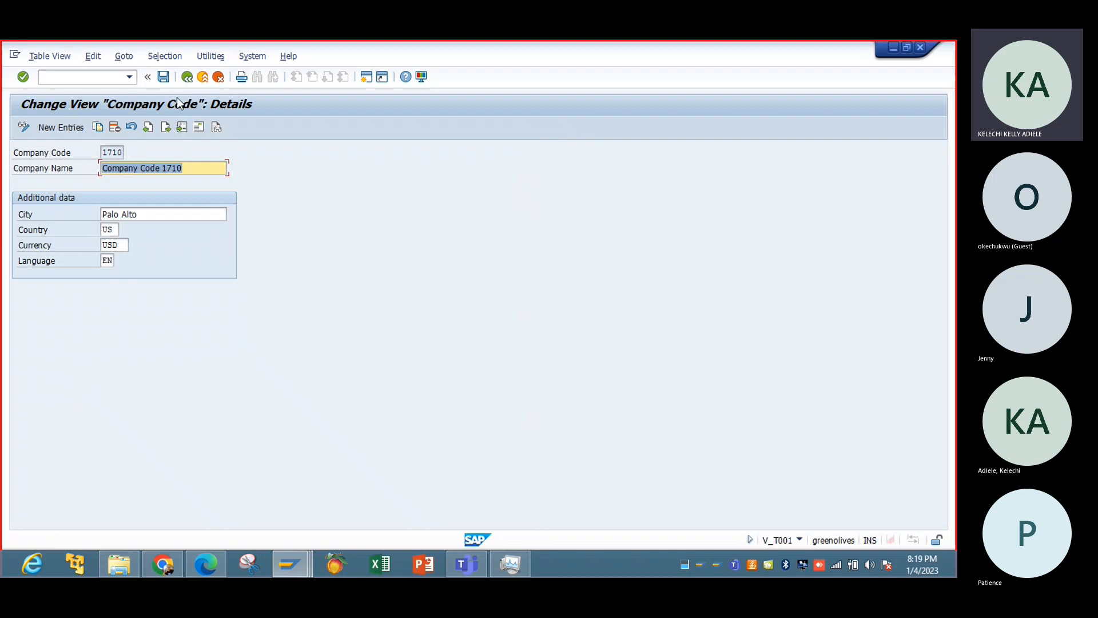
View the documentation on maintaining company codes, close it, and return to the company code overview.
{"action": "left_click", "coordinate": [215, 127]}
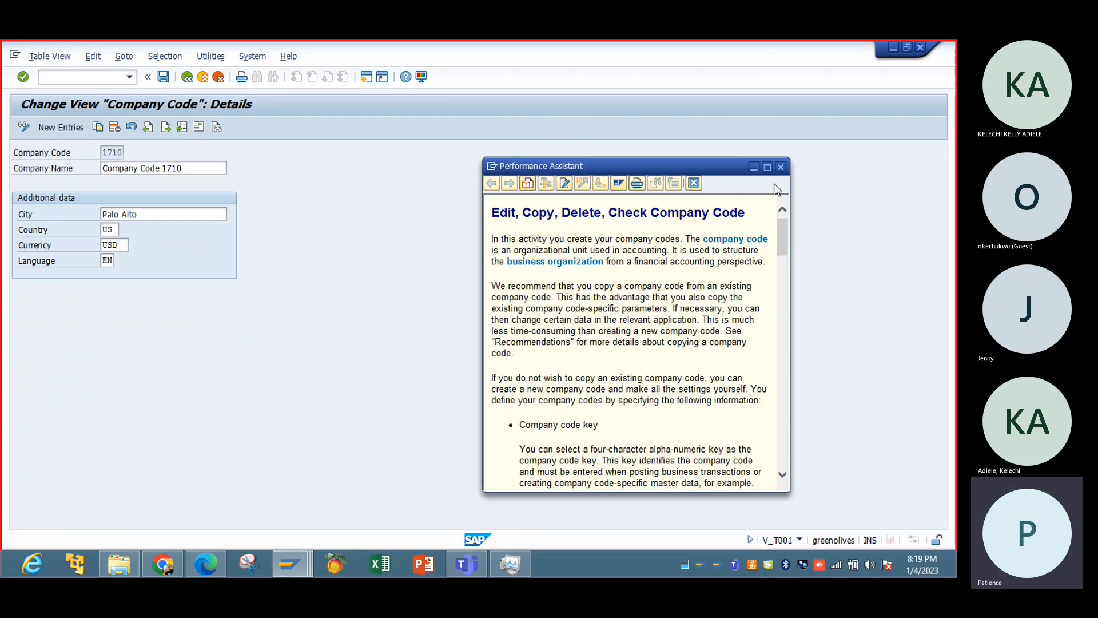
{"action": "left_click", "coordinate": [780, 167]}
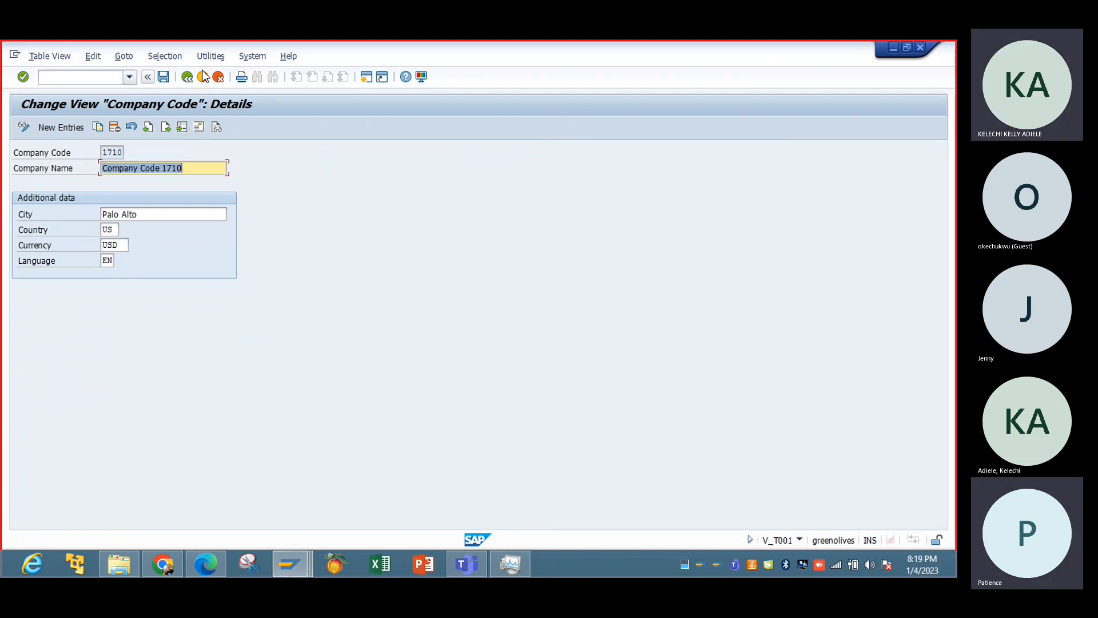
{"action": "left_click", "coordinate": [186, 77]}
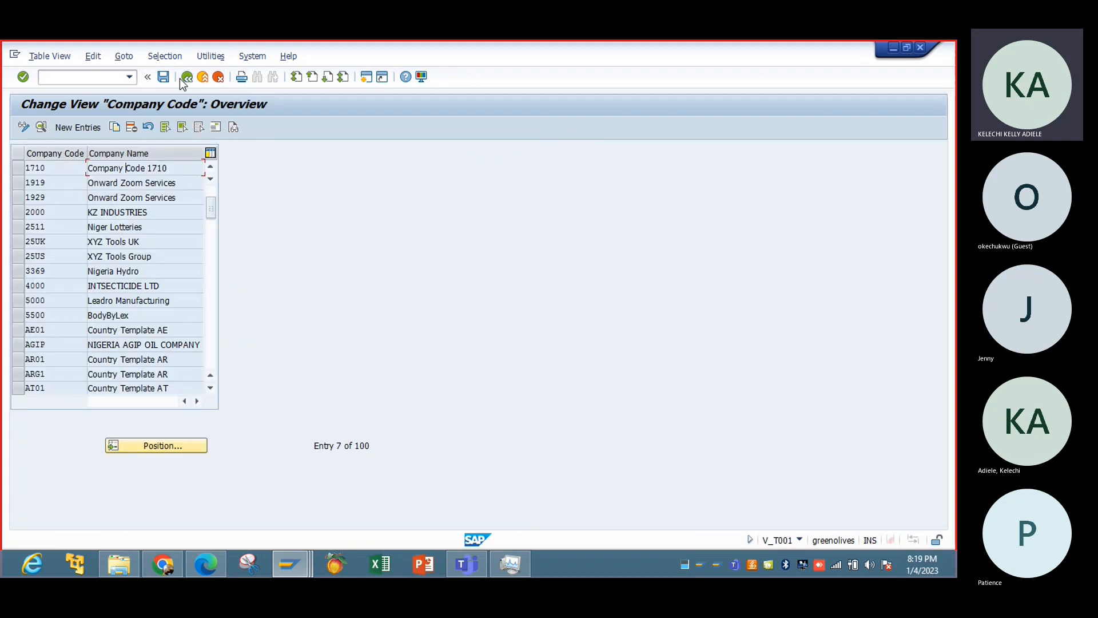
Save the company code changes to the Tax Configuration customizing request and leave the activity selection.
{"action": "left_click", "coordinate": [184, 78]}
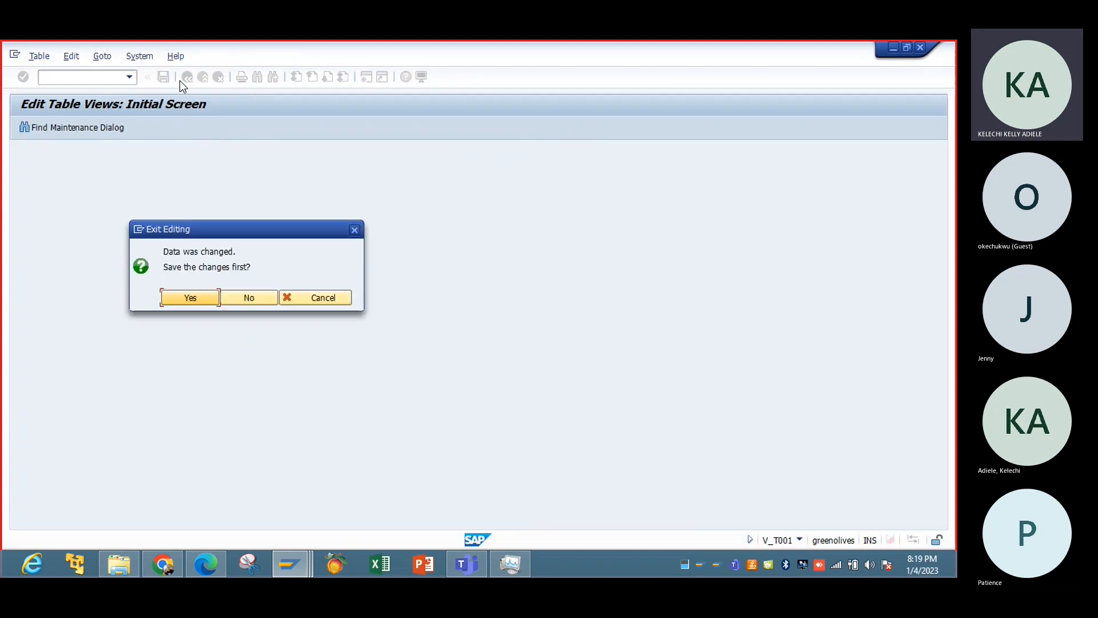
{"action": "left_click", "coordinate": [200, 296]}
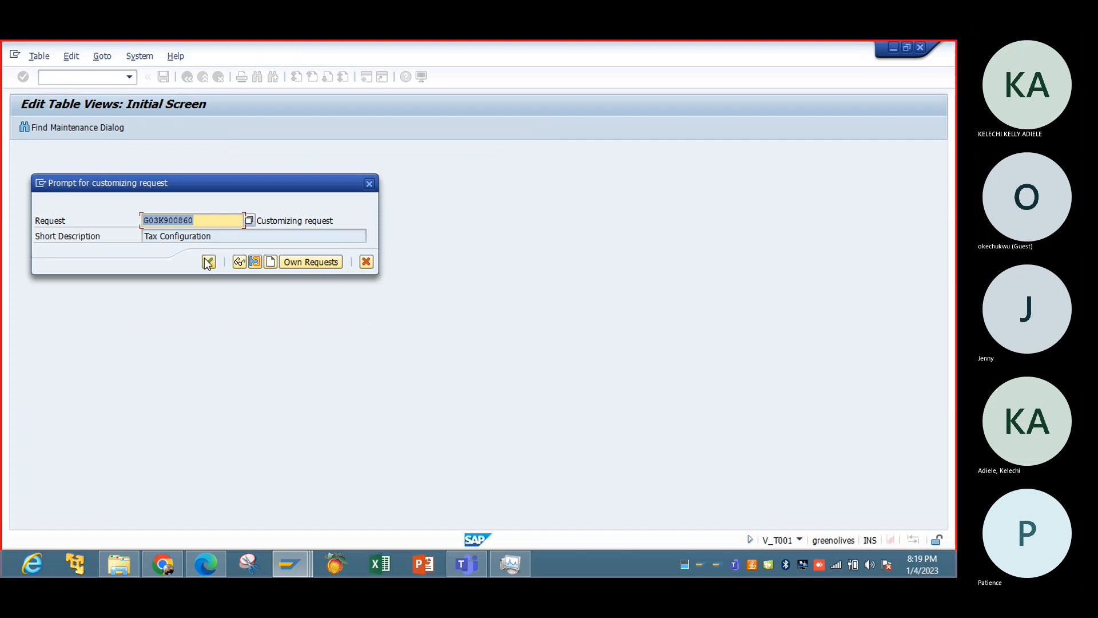
{"action": "left_click", "coordinate": [208, 262]}
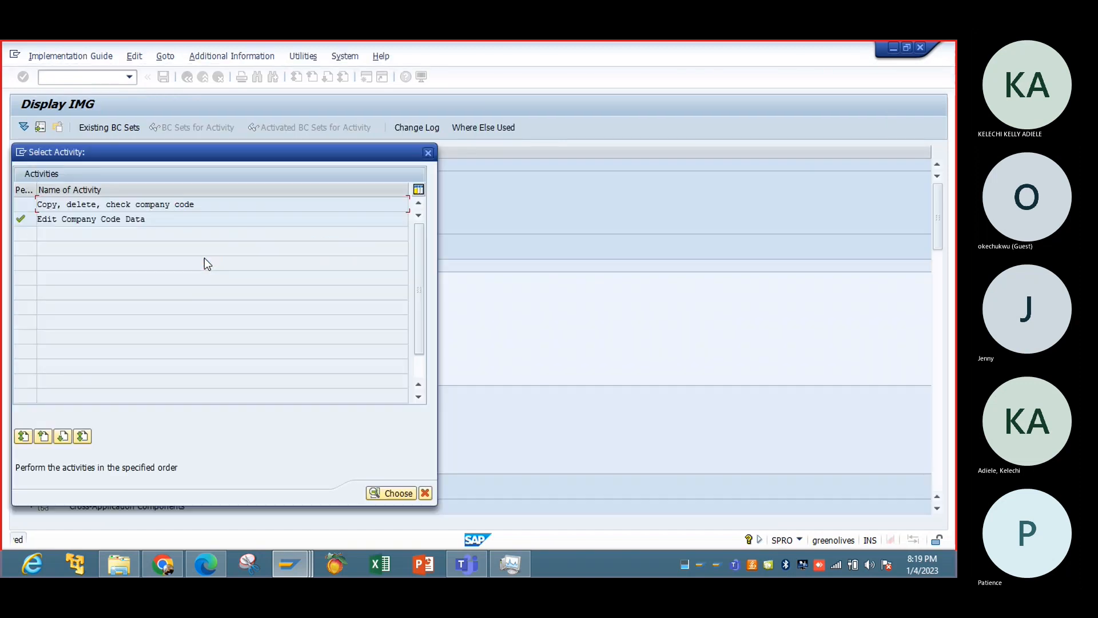
{"action": "left_click", "coordinate": [428, 152]}
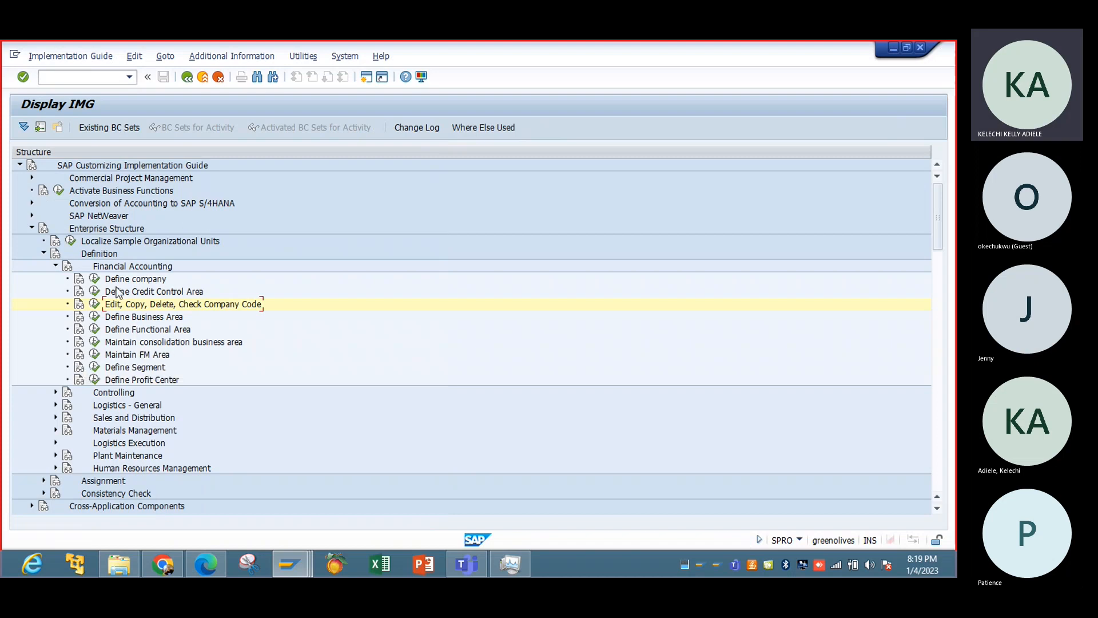
Open the Define company activity and look up company 1710 among the internal trading partners.
{"action": "double_click", "coordinate": [101, 280]}
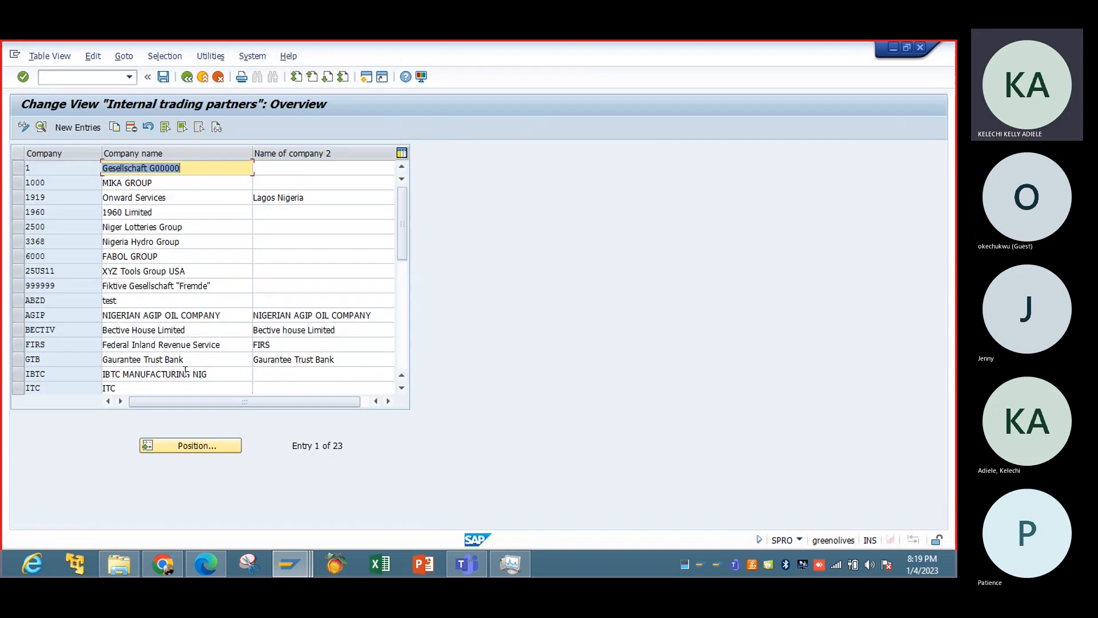
{"action": "left_click", "coordinate": [190, 446]}
{"action": "type", "text": "i"}
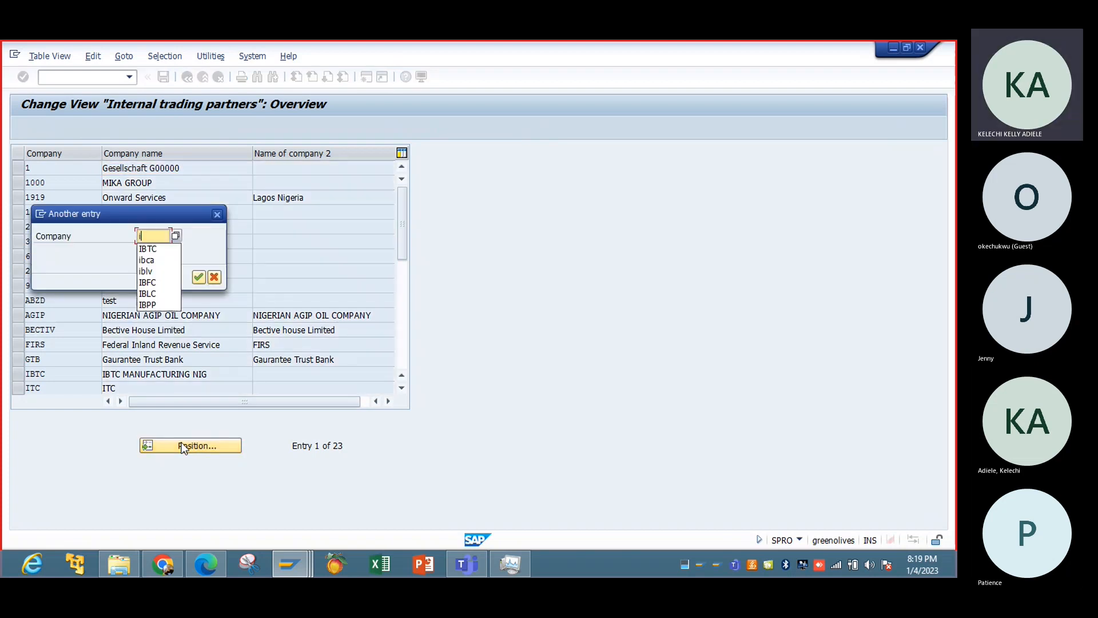
{"action": "type", "text": "1"}
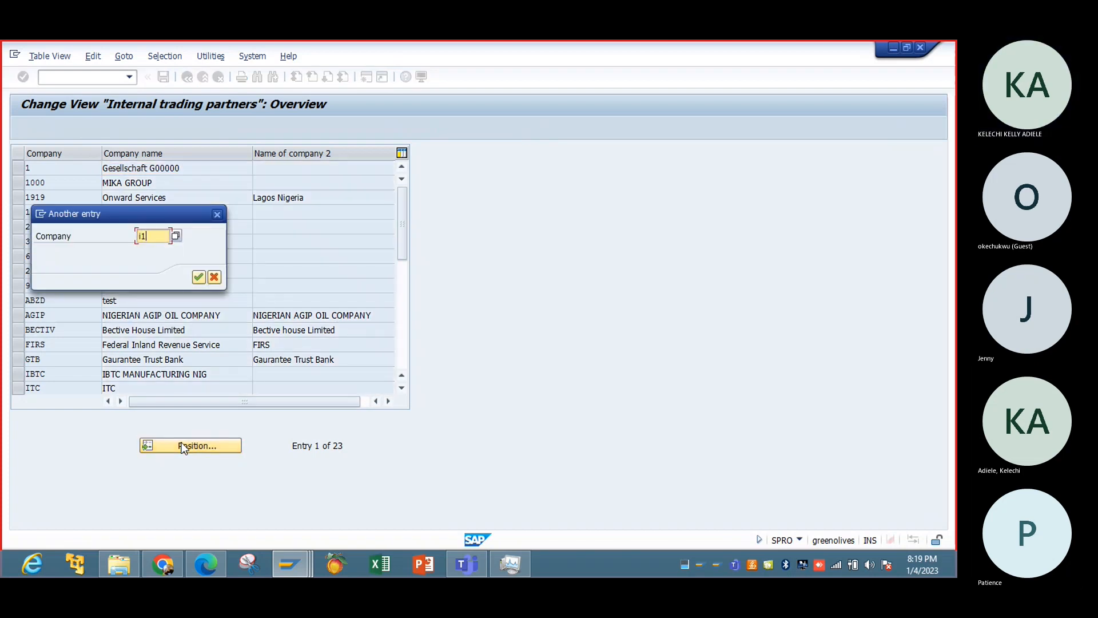
{"action": "key", "text": "BackSpace"}
{"action": "key", "text": "BackSpace"}
{"action": "type", "text": "17"}
{"action": "left_click", "coordinate": [163, 250]}
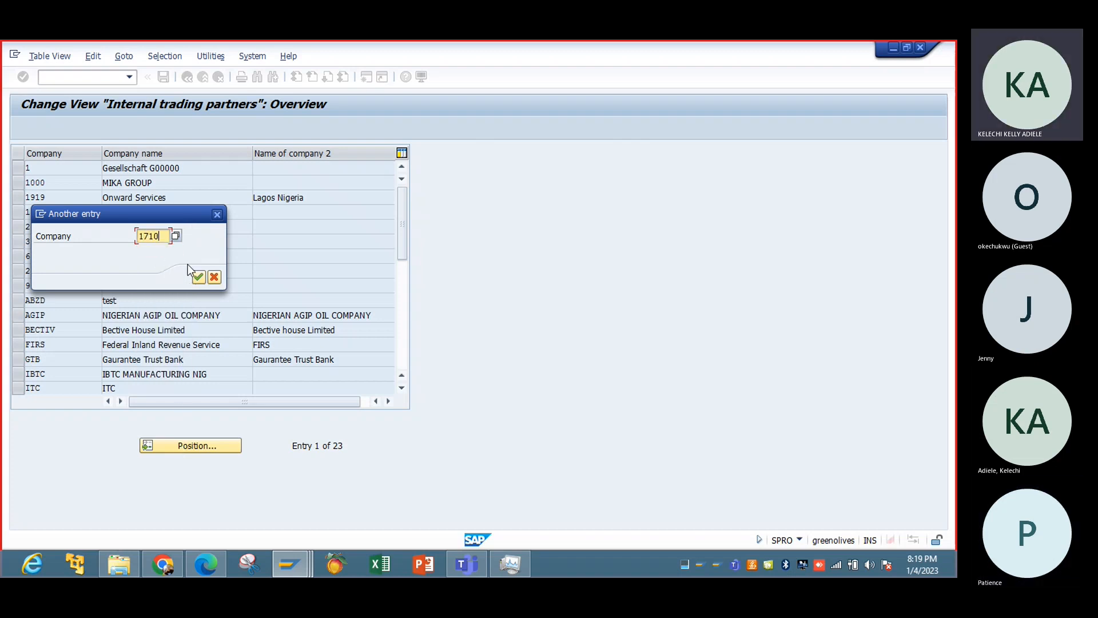
{"action": "left_click", "coordinate": [198, 277]}
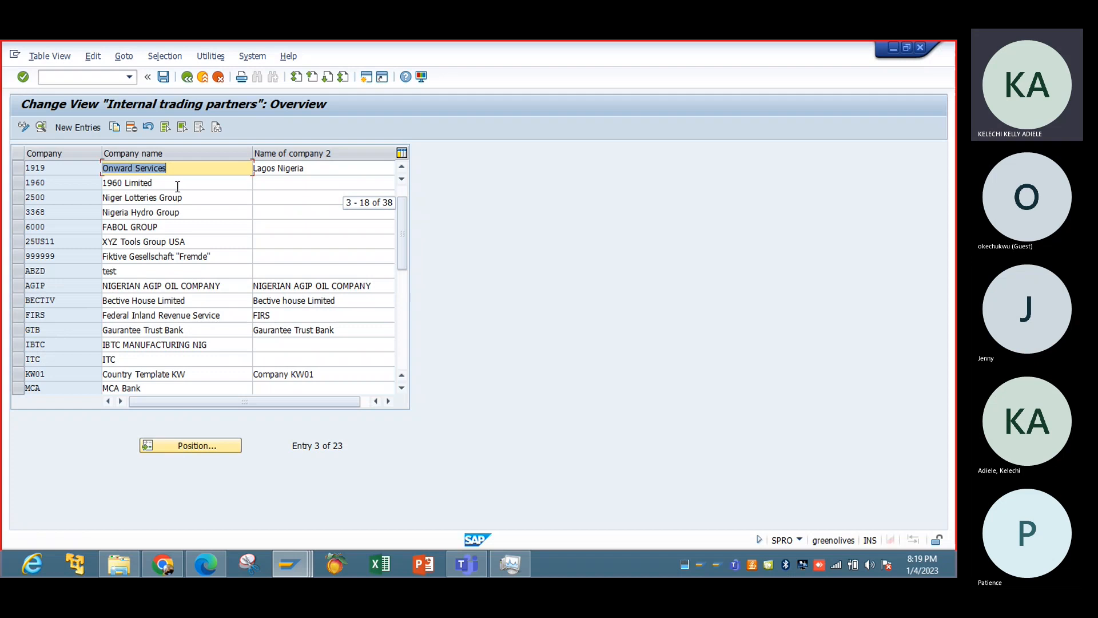
Check the remaining internal trading partners, leave the Define company list, and return to the session with business partner 185.
{"action": "left_click", "coordinate": [401, 354]}
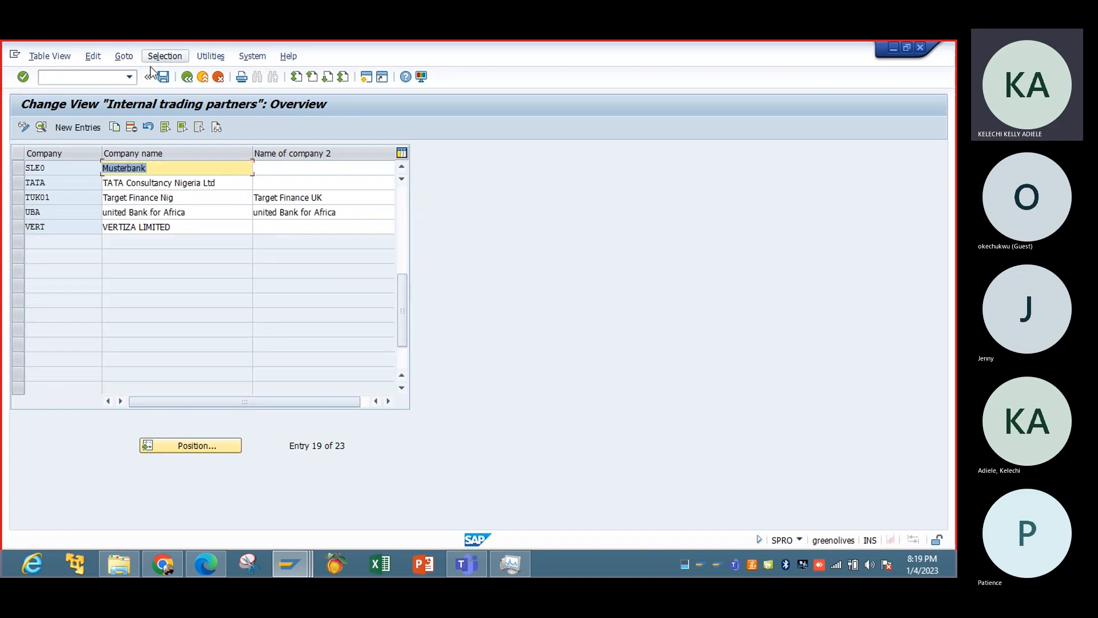
{"action": "left_click", "coordinate": [187, 77]}
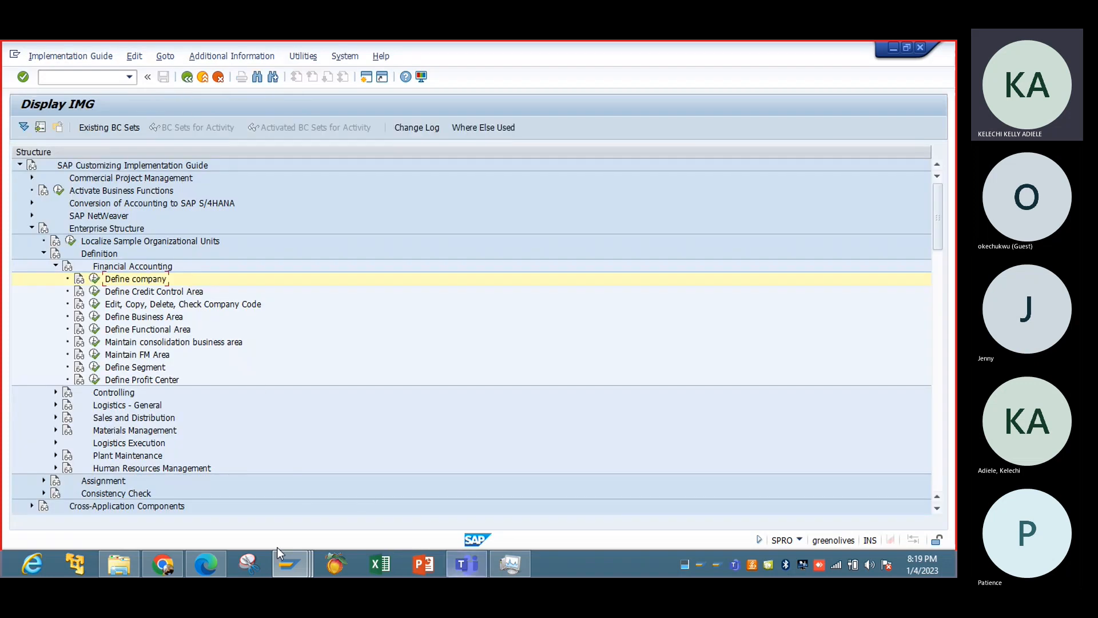
{"action": "left_click", "coordinate": [289, 563]}
{"action": "left_click", "coordinate": [341, 499]}
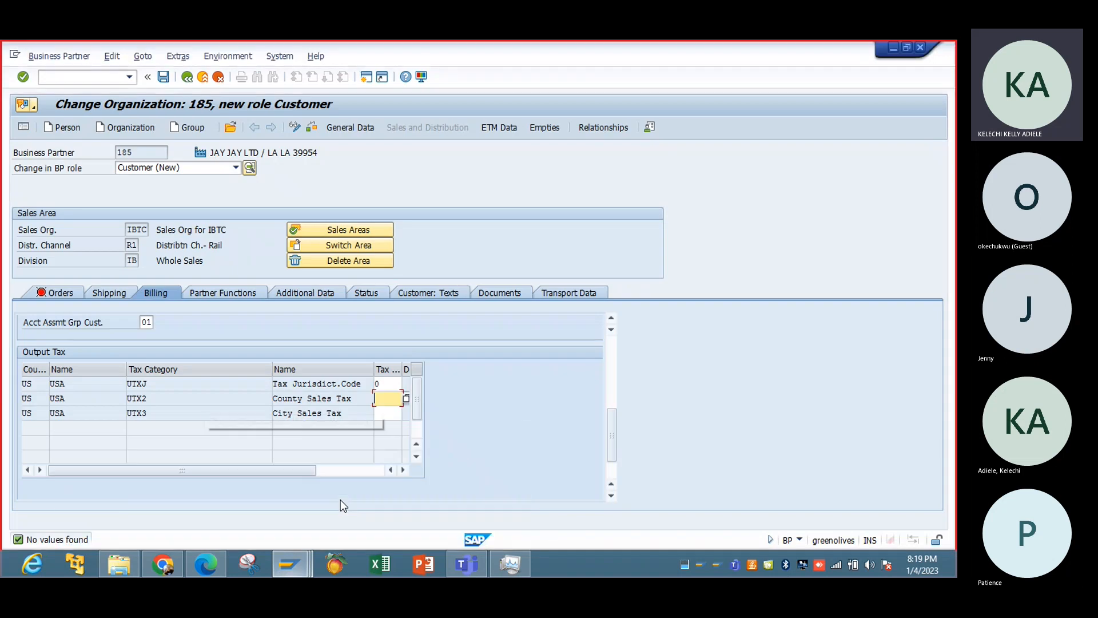
Try to save JAY JAY LTD in the Customer role, discard its pending changes, and leave the business partner transaction.
{"action": "left_click", "coordinate": [406, 398]}
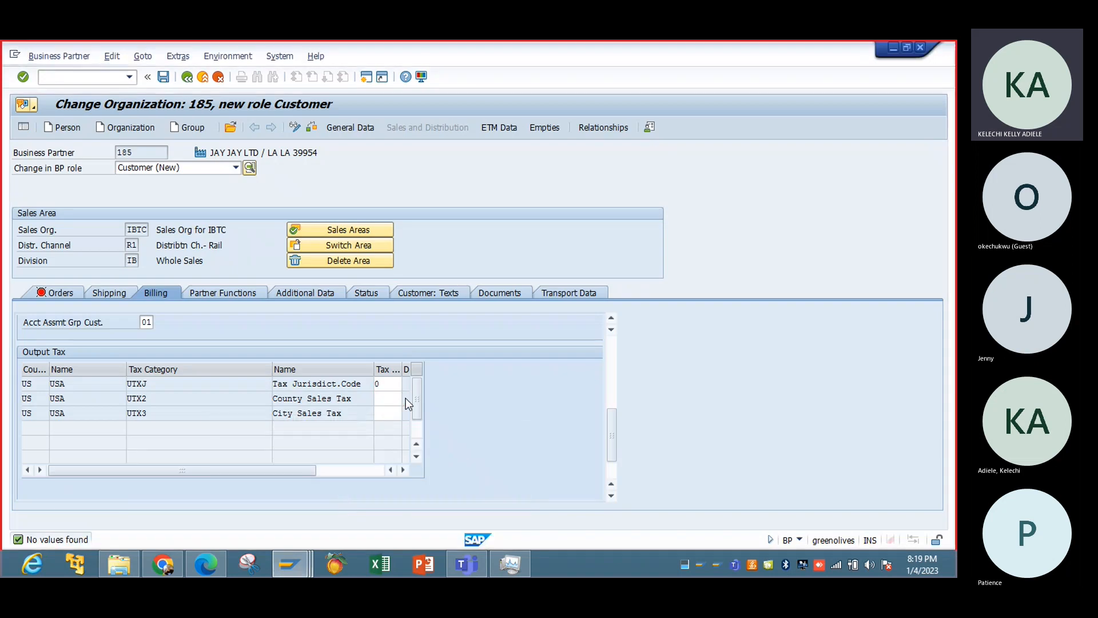
{"action": "left_click", "coordinate": [164, 78]}
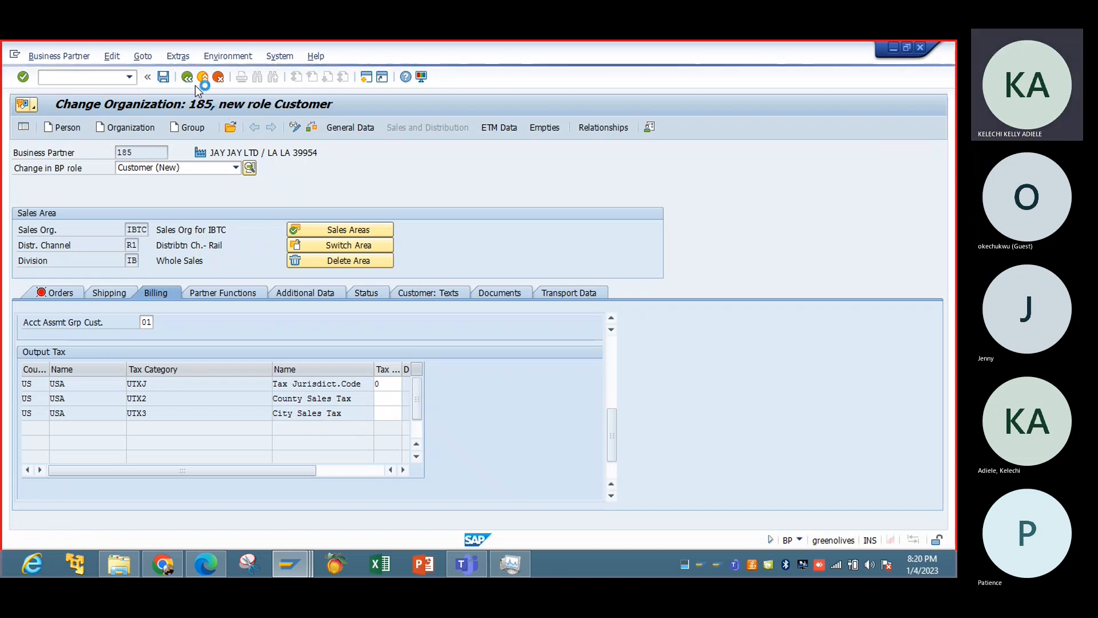
{"action": "left_click", "coordinate": [218, 77]}
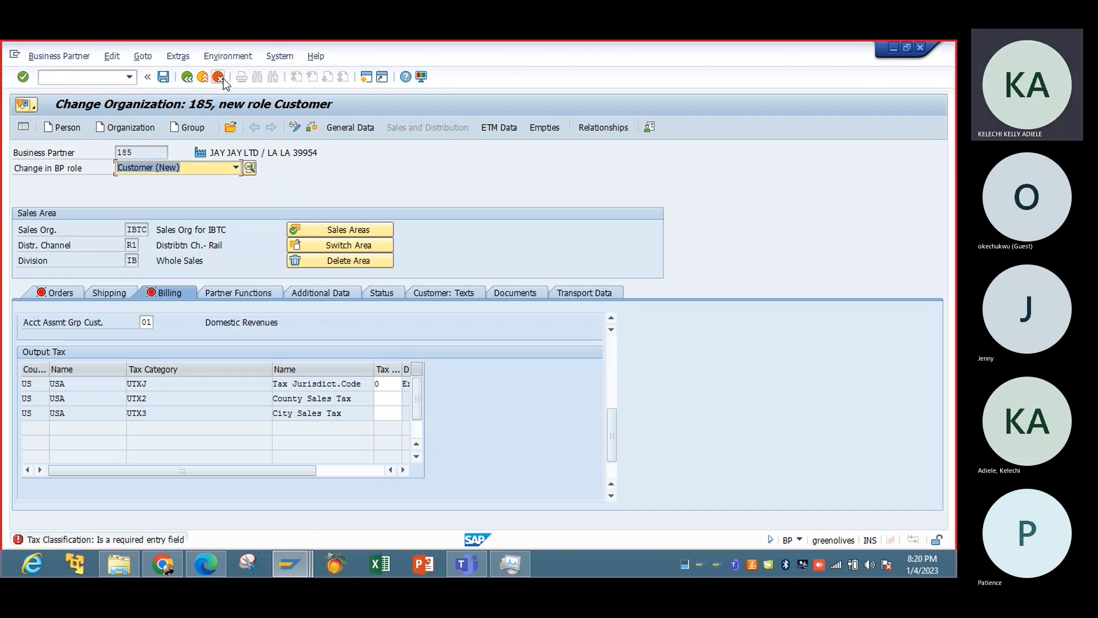
{"action": "left_click", "coordinate": [397, 381]}
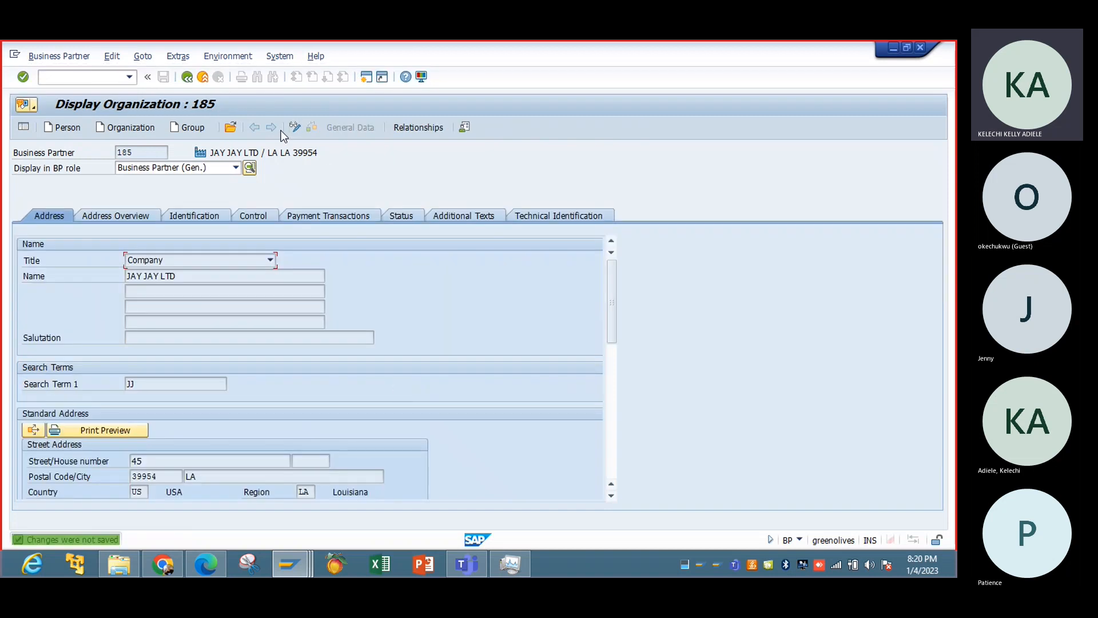
{"action": "left_click", "coordinate": [187, 76]}
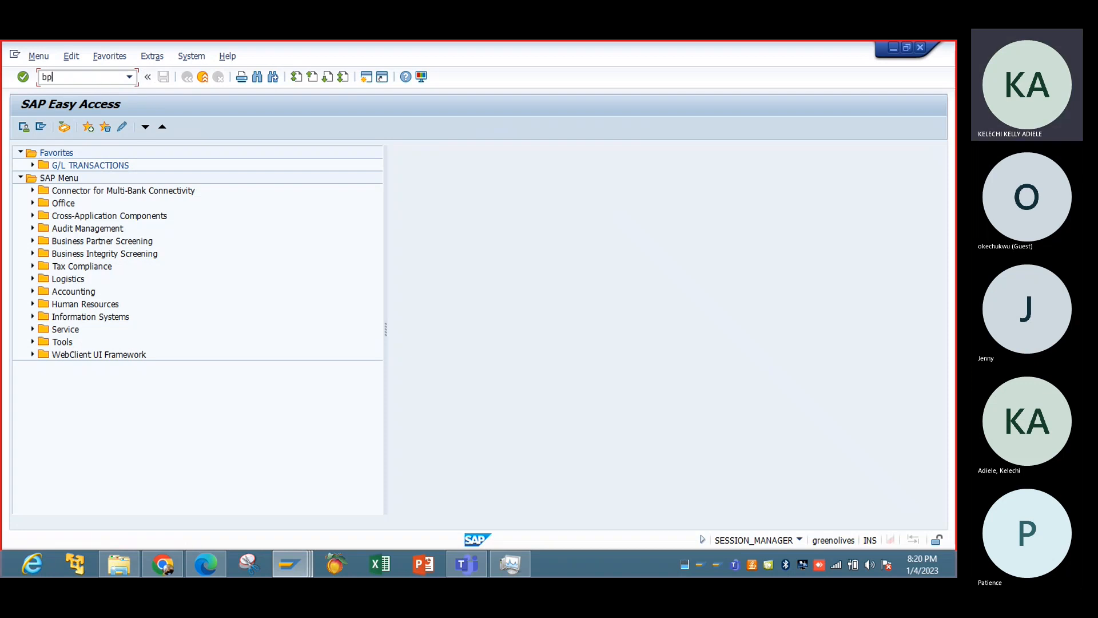
{"action": "type", "text": "bp"}
{"action": "key", "text": "Return"}
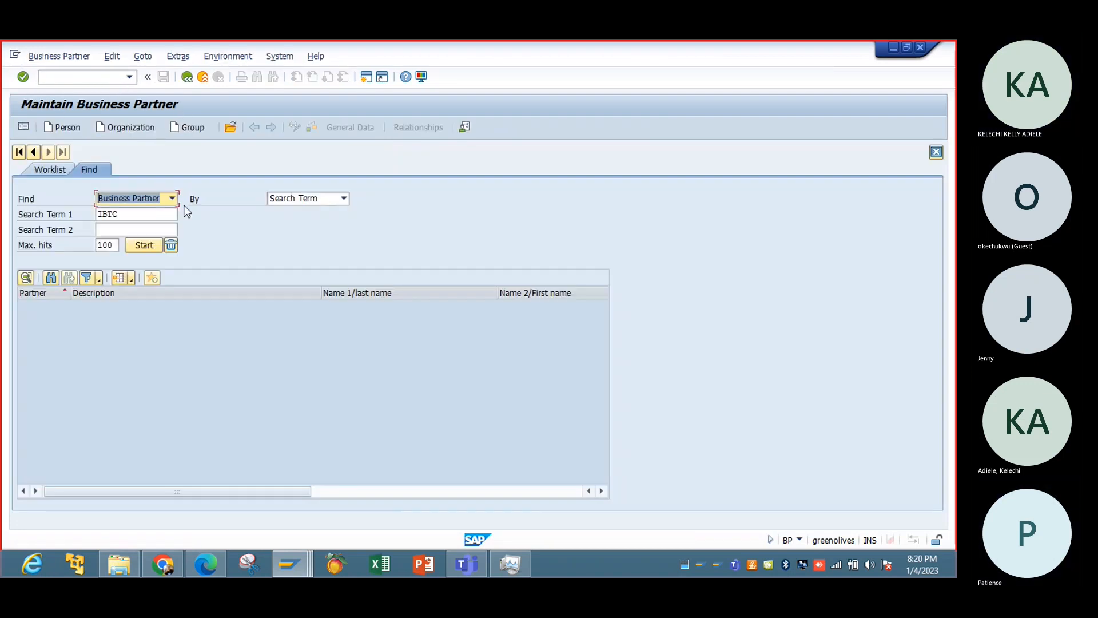
{"action": "left_click", "coordinate": [127, 130]}
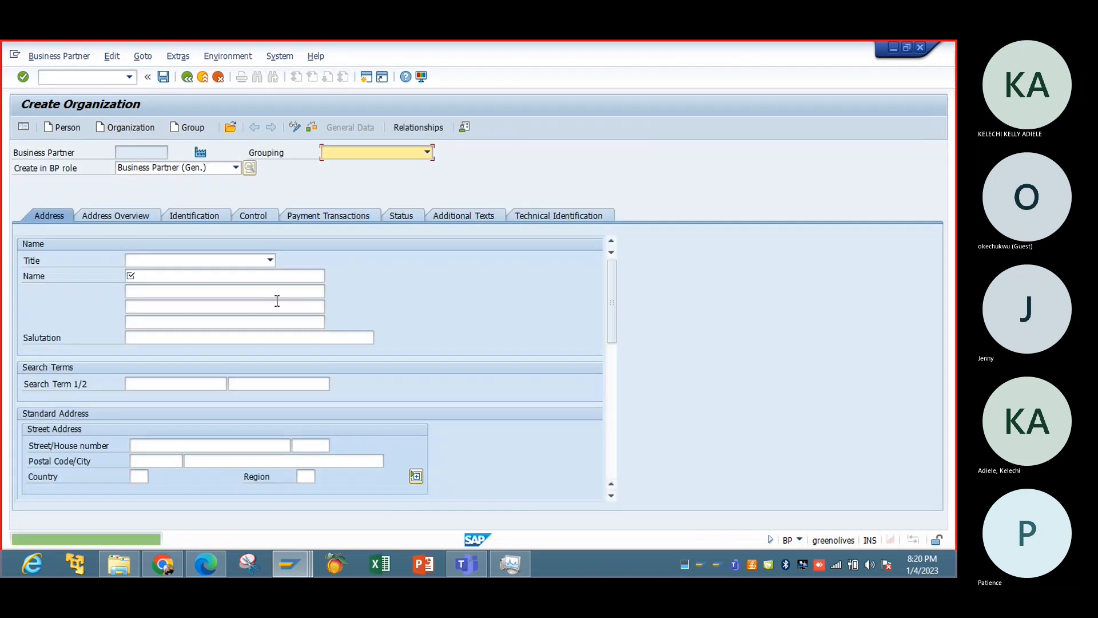
{"action": "left_click", "coordinate": [187, 79]}
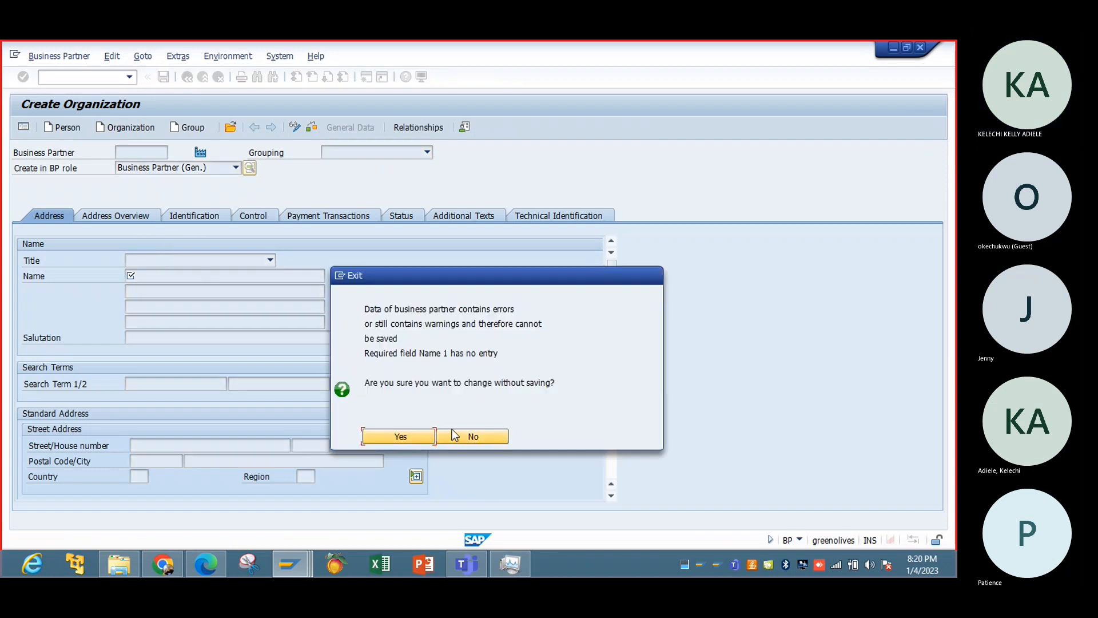
{"action": "left_click", "coordinate": [460, 436]}
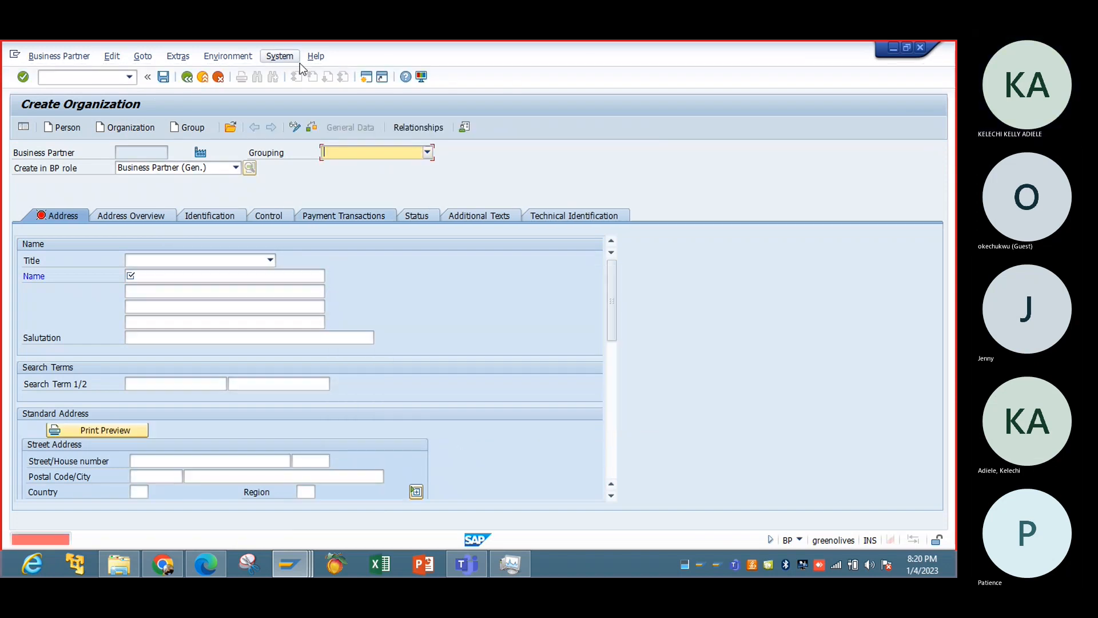
{"action": "left_click", "coordinate": [195, 77]}
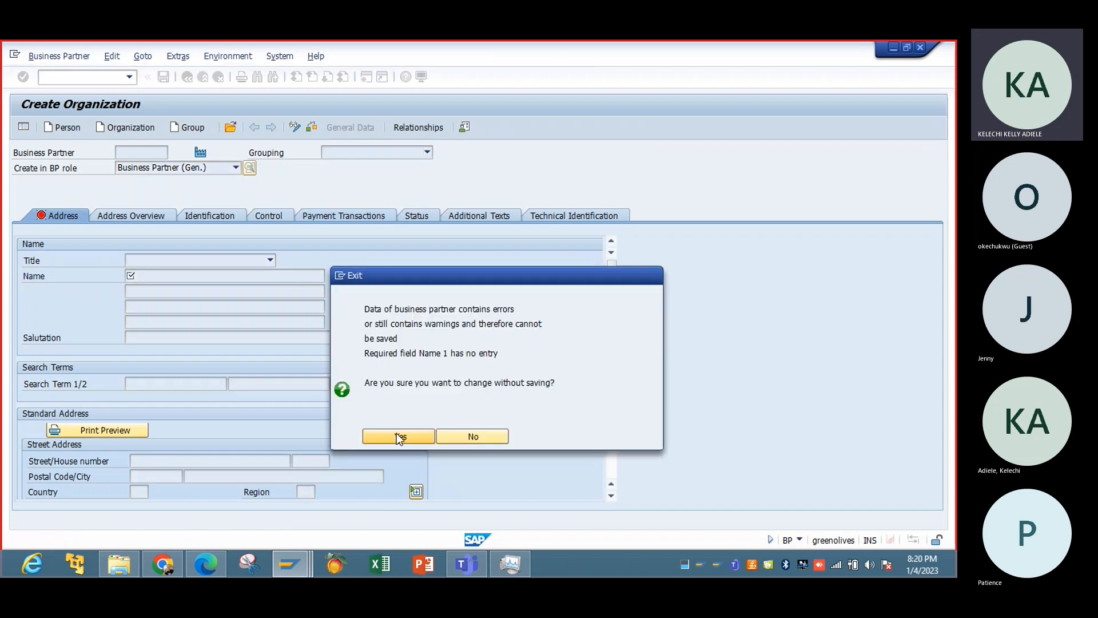
{"action": "left_click", "coordinate": [397, 436]}
Start transaction bp, find business partners with search term JJ, and open JAY JAY LTD.
{"action": "type", "text": "bp"}
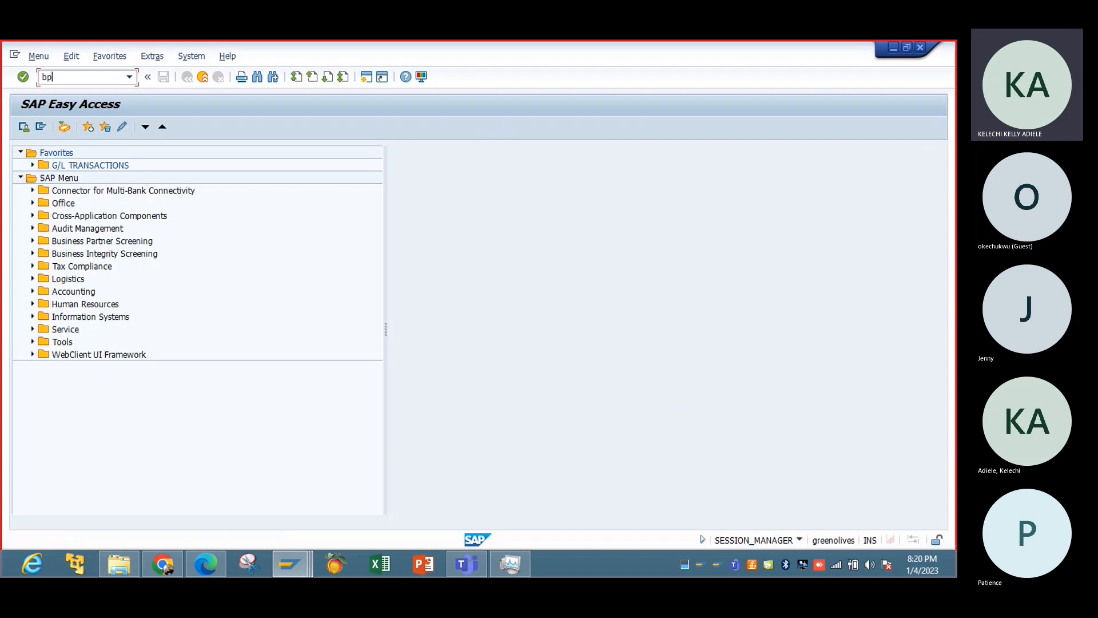
{"action": "key", "text": "Return"}
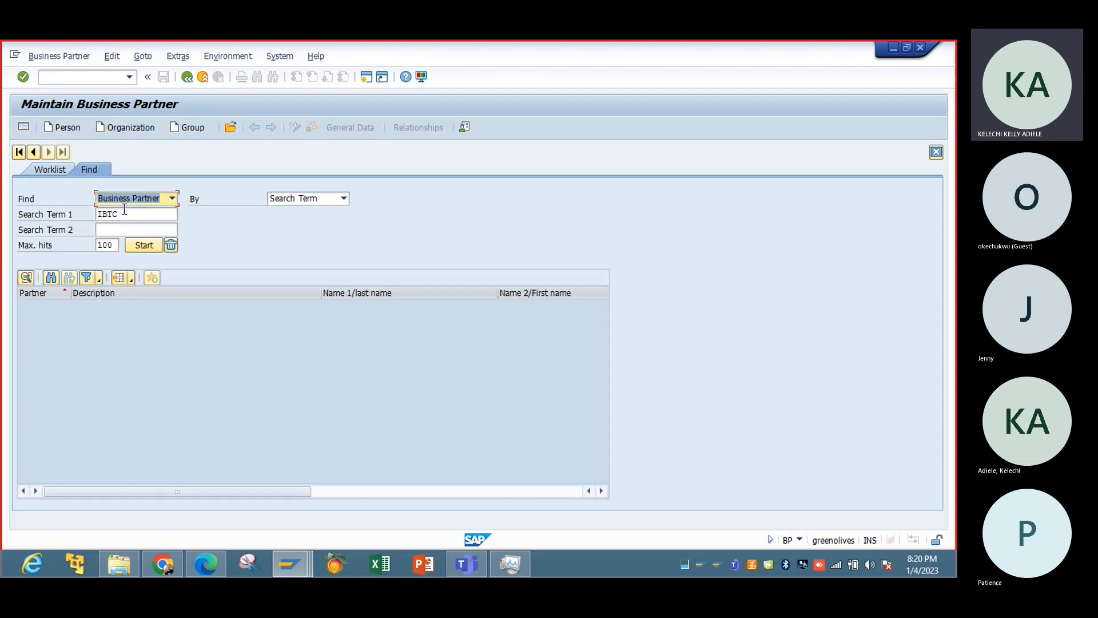
{"action": "left_click", "coordinate": [124, 210]}
{"action": "key", "text": "BackSpace"}
{"action": "key", "text": "BackSpace"}
{"action": "key", "text": "BackSpace"}
{"action": "key", "text": "BackSpace"}
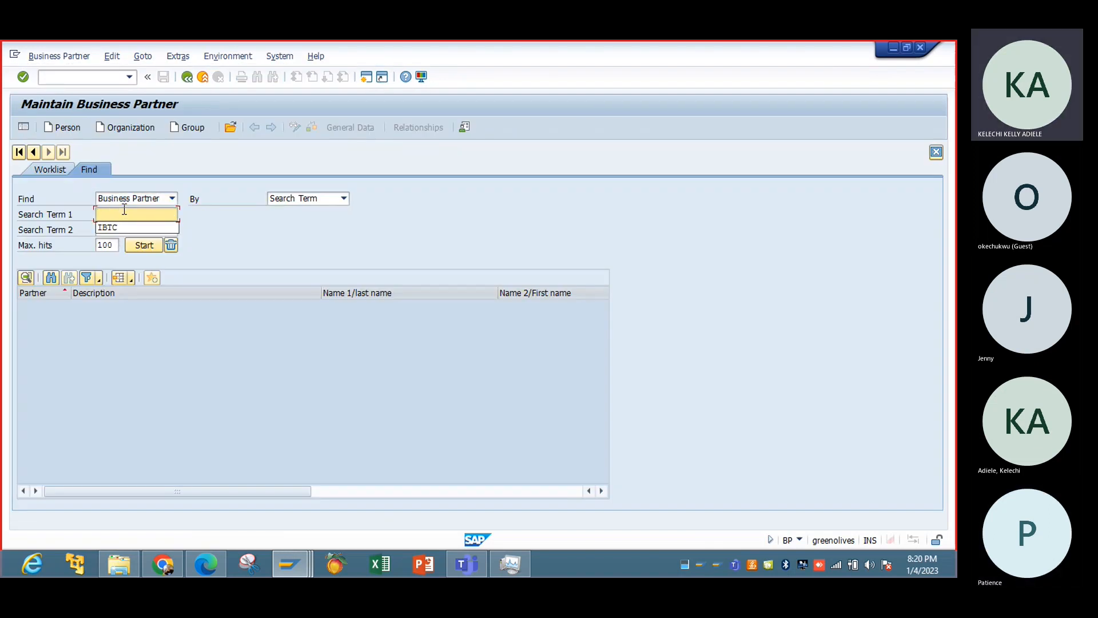
{"action": "type", "text": "jj"}
{"action": "key", "text": "Return"}
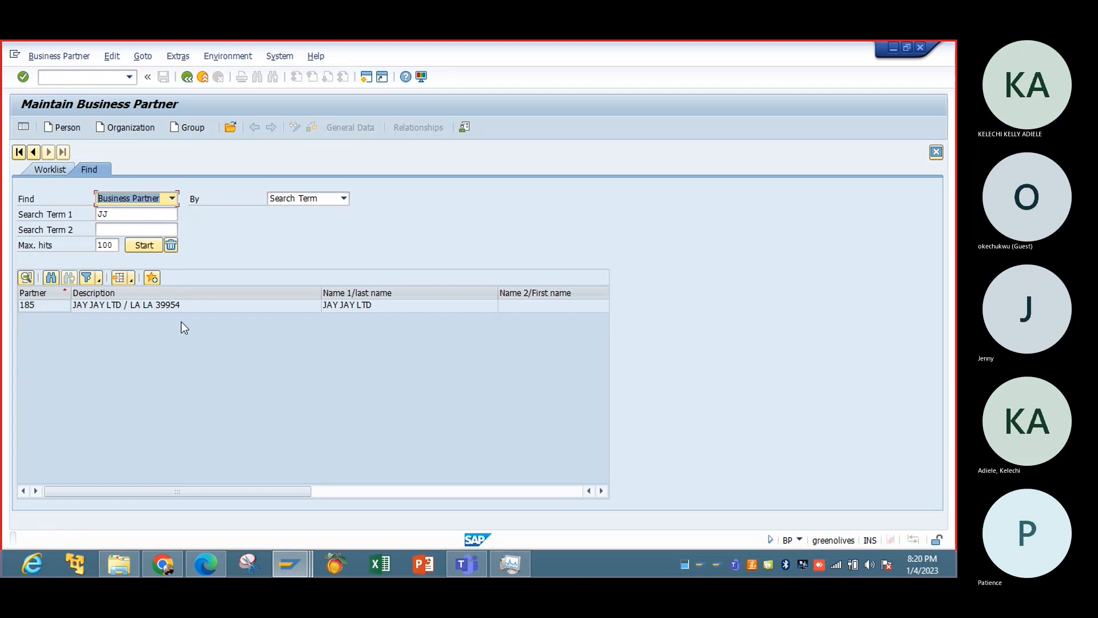
{"action": "double_click", "coordinate": [182, 306]}
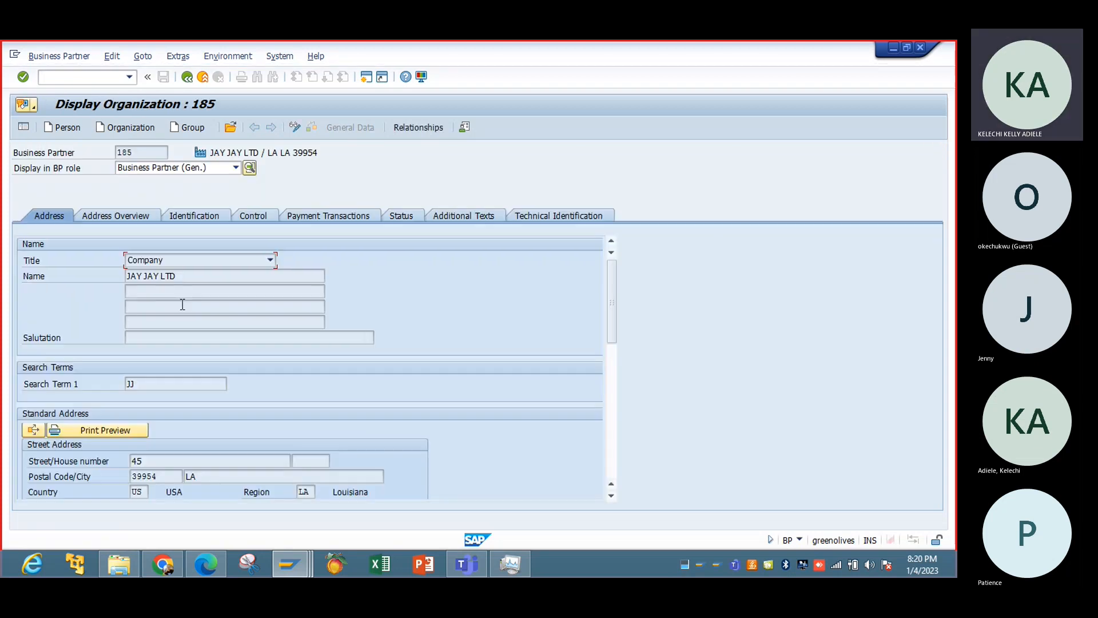
Switch JAY JAY LTD to change mode and set its BP role to Company Code.
{"action": "left_click", "coordinate": [295, 128]}
{"action": "left_click", "coordinate": [236, 168]}
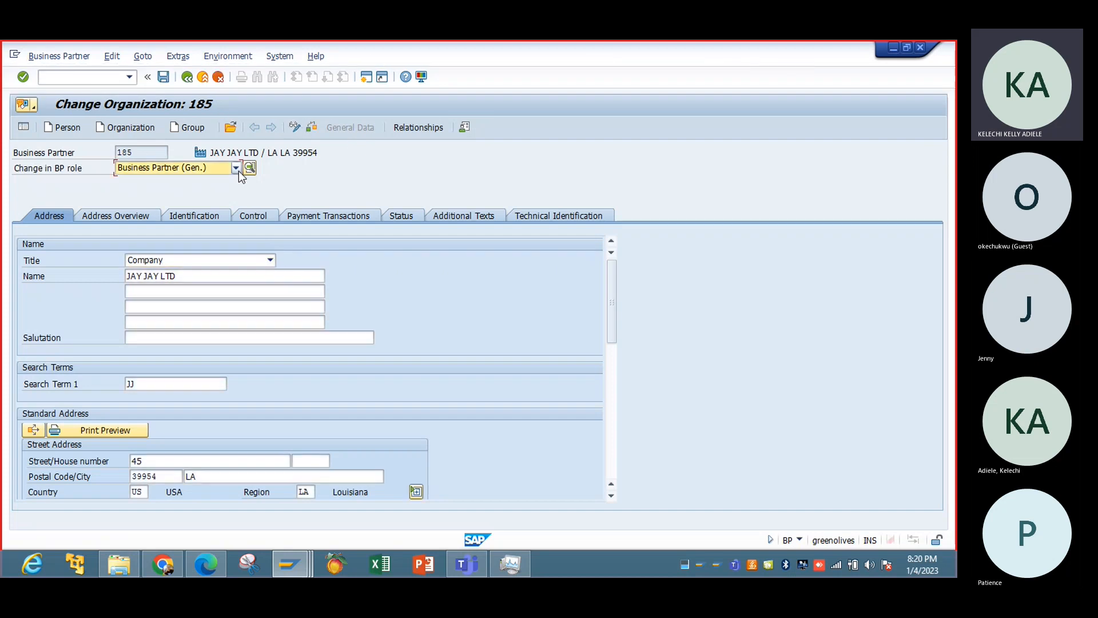
{"action": "scroll", "coordinate": [235, 300], "scroll_direction": "down", "scroll_amount": 2}
{"action": "scroll", "coordinate": [234, 301], "scroll_direction": "down", "scroll_amount": 3}
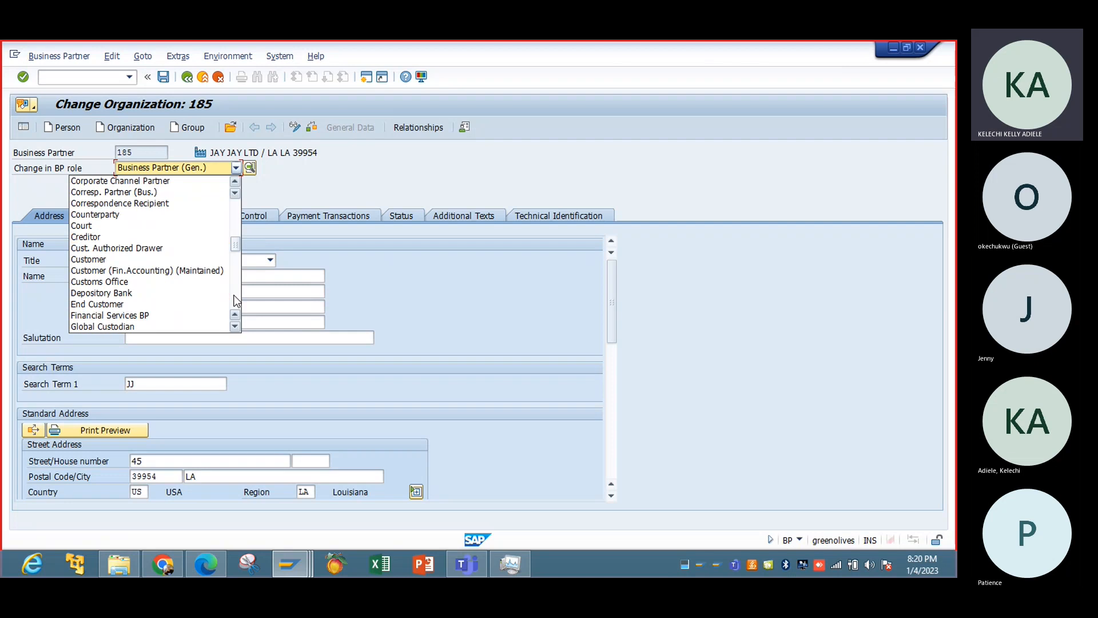
{"action": "left_click", "coordinate": [236, 179]}
{"action": "left_click", "coordinate": [236, 180]}
{"action": "left_click", "coordinate": [236, 179]}
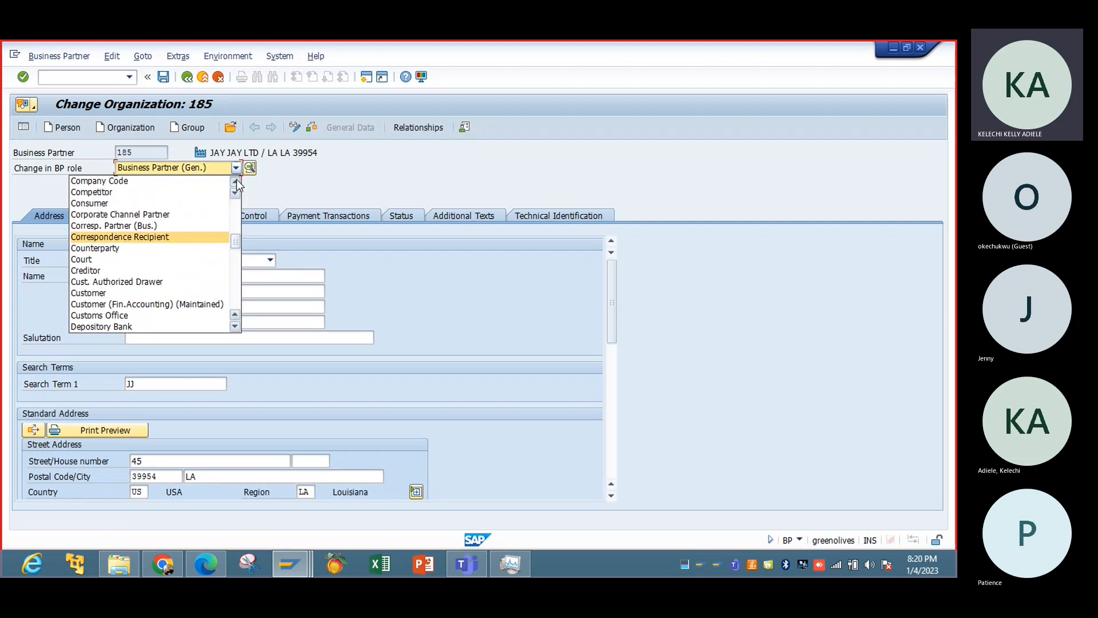
{"action": "left_click", "coordinate": [236, 180]}
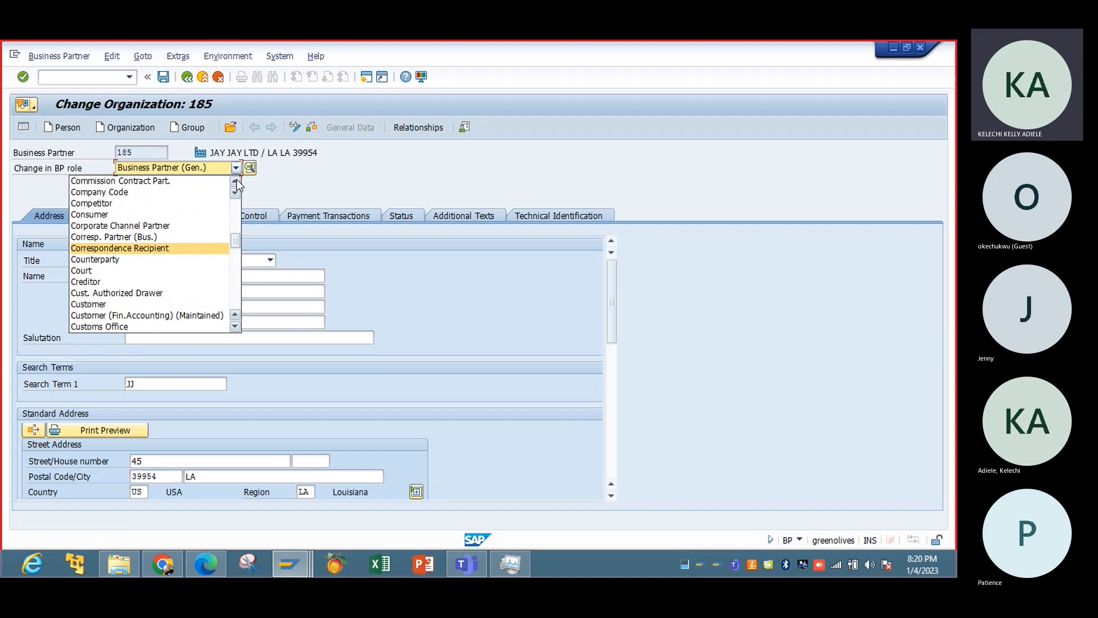
{"action": "scroll", "coordinate": [236, 179], "scroll_direction": "up", "scroll_amount": 7}
{"action": "scroll", "coordinate": [235, 180], "scroll_direction": "up", "scroll_amount": 4}
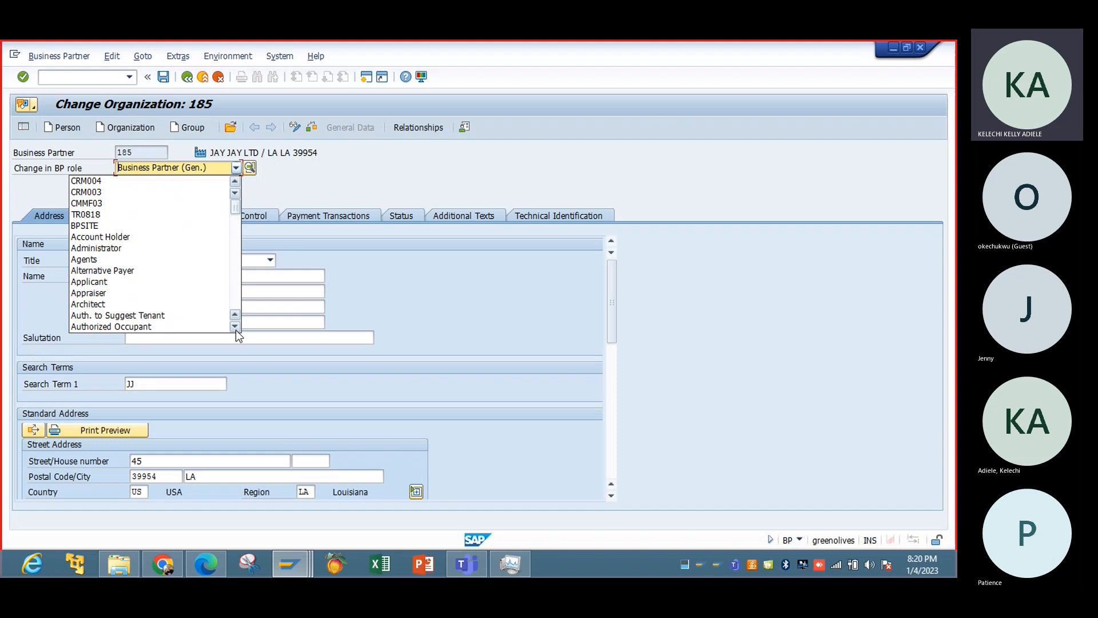
{"action": "scroll", "coordinate": [236, 330], "scroll_direction": "down", "scroll_amount": 8}
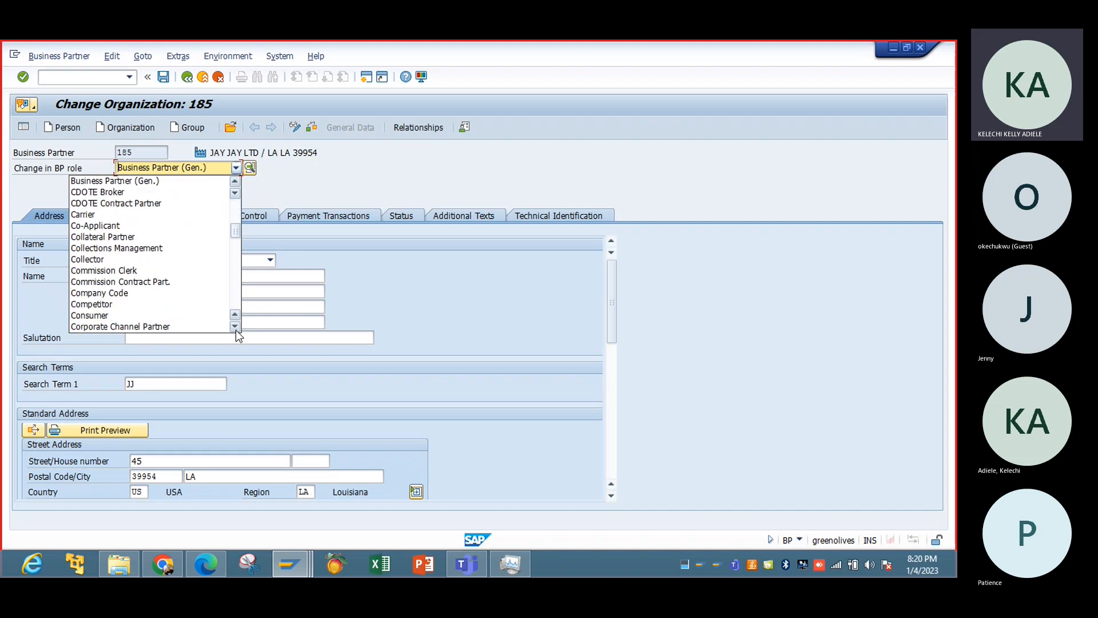
{"action": "scroll", "coordinate": [235, 331], "scroll_direction": "down", "scroll_amount": 2}
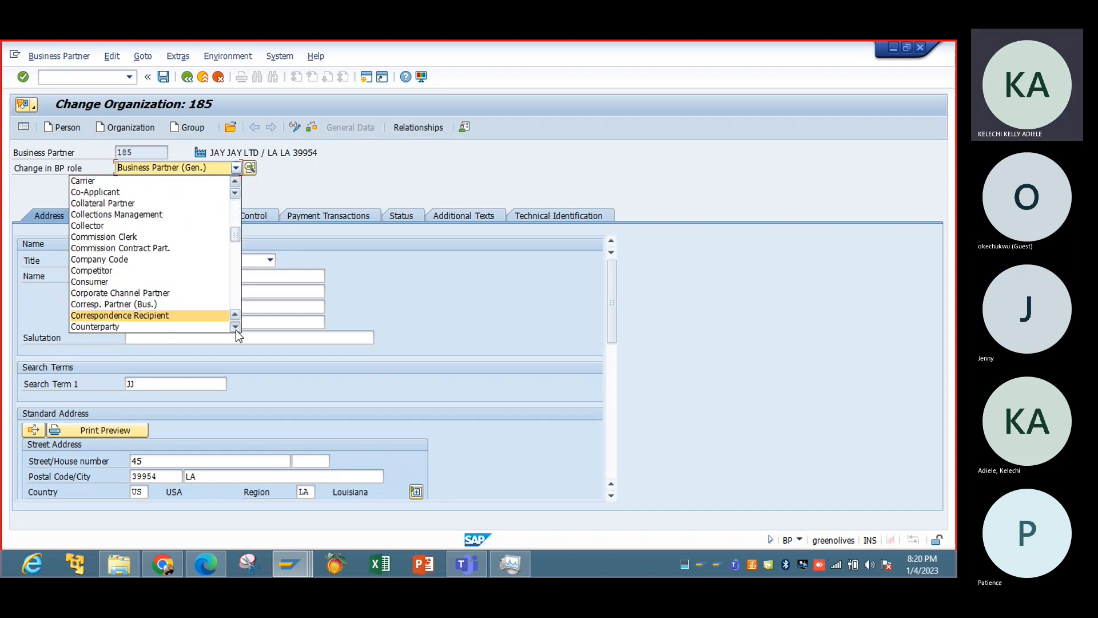
{"action": "scroll", "coordinate": [235, 331], "scroll_direction": "down", "scroll_amount": 2}
{"action": "scroll", "coordinate": [236, 330], "scroll_direction": "down", "scroll_amount": 3}
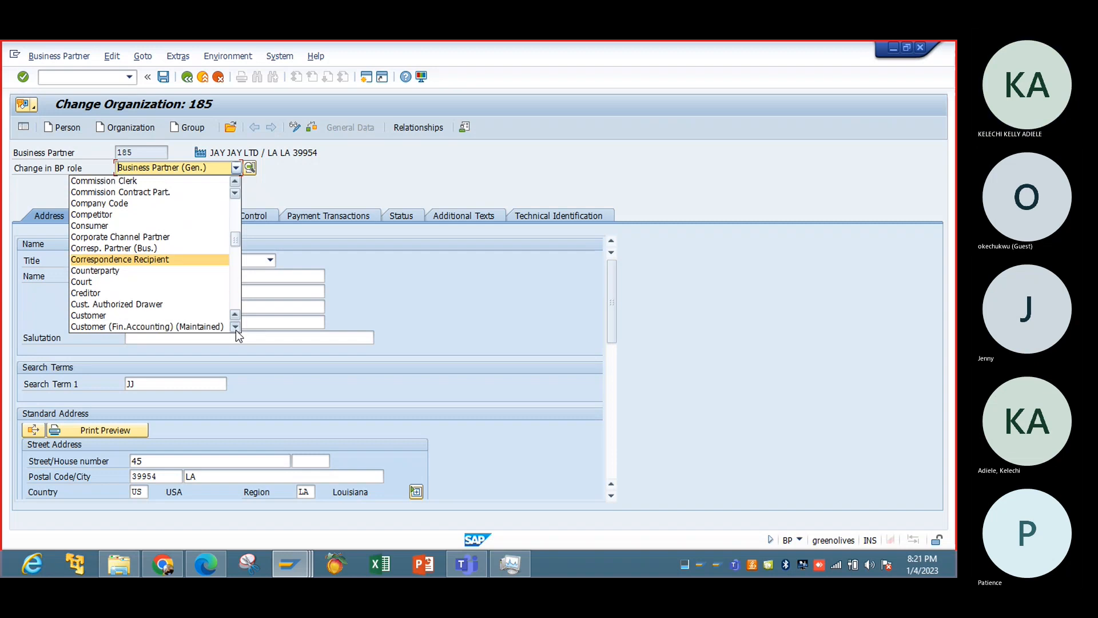
{"action": "scroll", "coordinate": [236, 330], "scroll_direction": "down", "scroll_amount": 6}
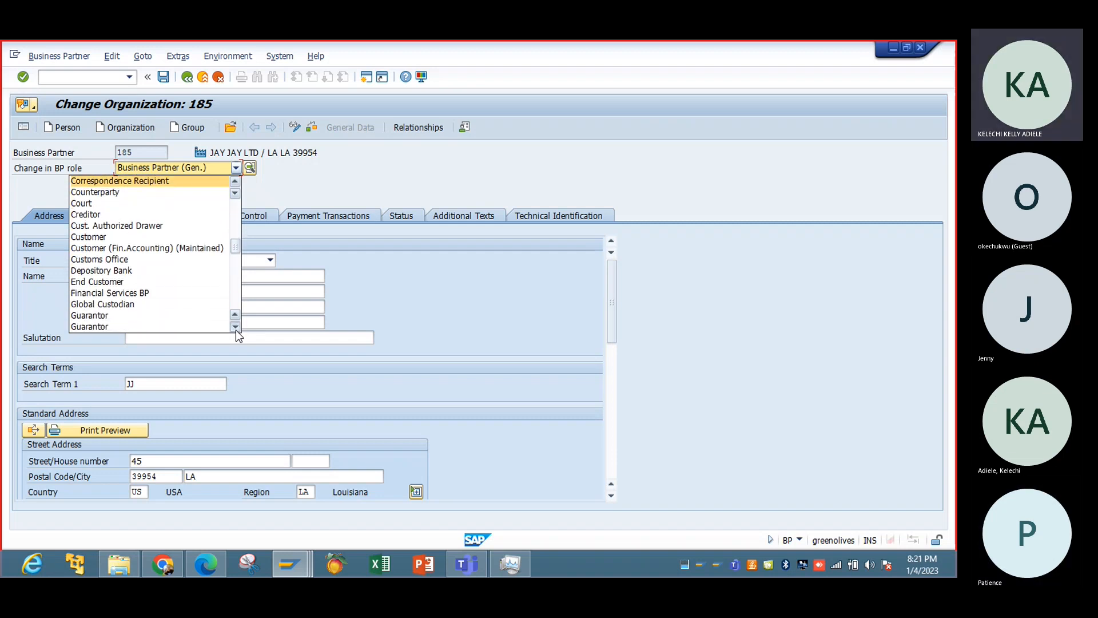
{"action": "scroll", "coordinate": [235, 303], "scroll_direction": "down", "scroll_amount": 10}
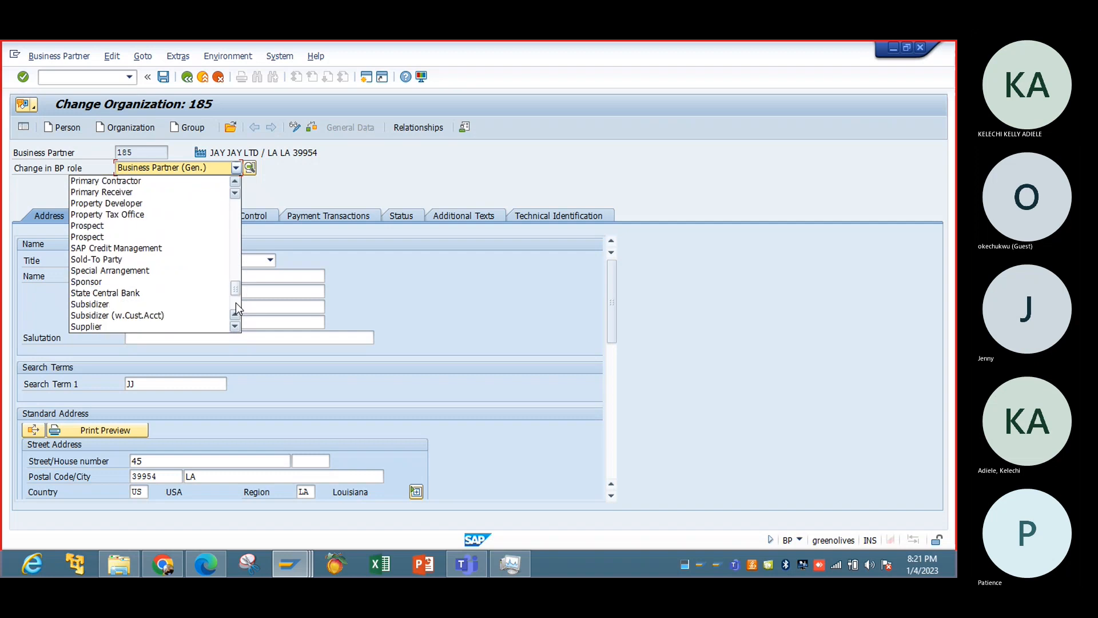
{"action": "scroll", "coordinate": [239, 262], "scroll_direction": "up", "scroll_amount": 4}
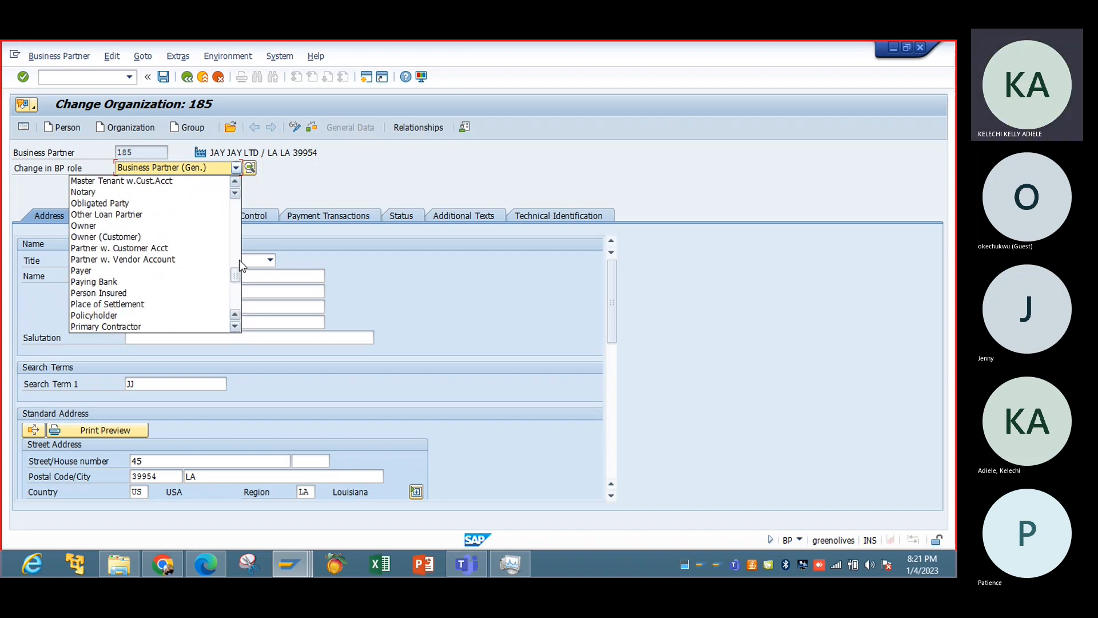
{"action": "scroll", "coordinate": [238, 257], "scroll_direction": "up", "scroll_amount": 4}
{"action": "scroll", "coordinate": [239, 257], "scroll_direction": "up", "scroll_amount": 4}
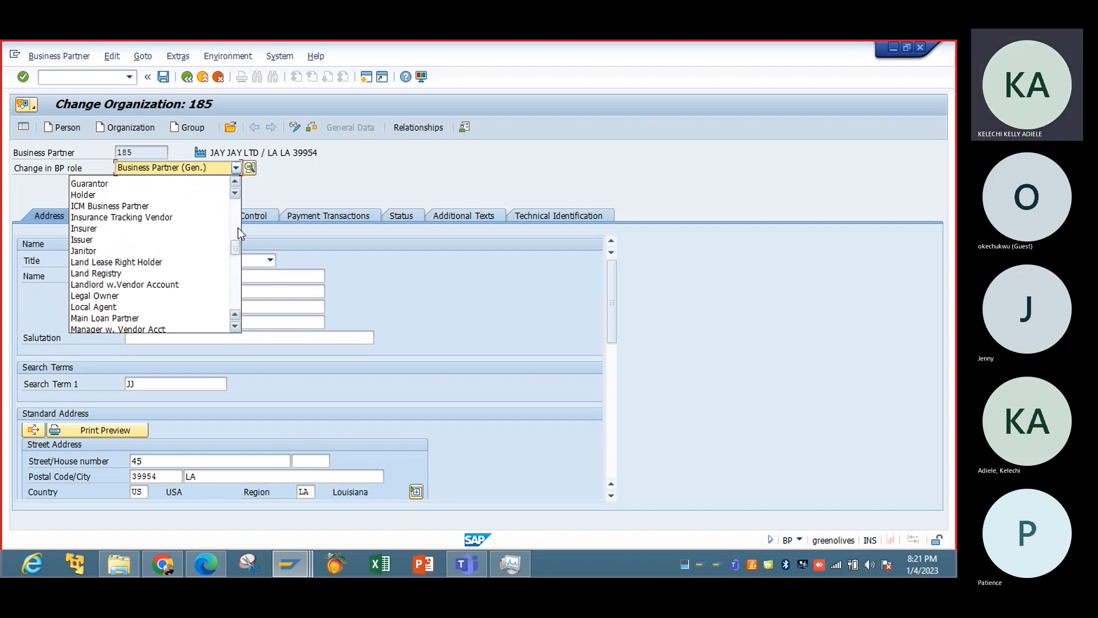
{"action": "scroll", "coordinate": [237, 226], "scroll_direction": "up", "scroll_amount": 4}
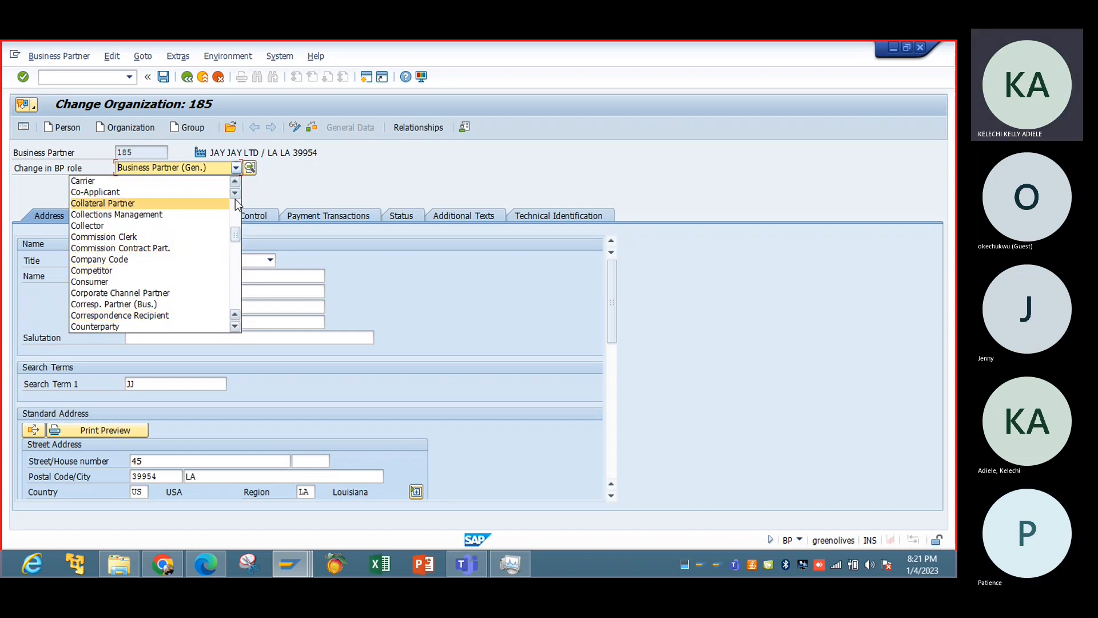
{"action": "left_click", "coordinate": [164, 260]}
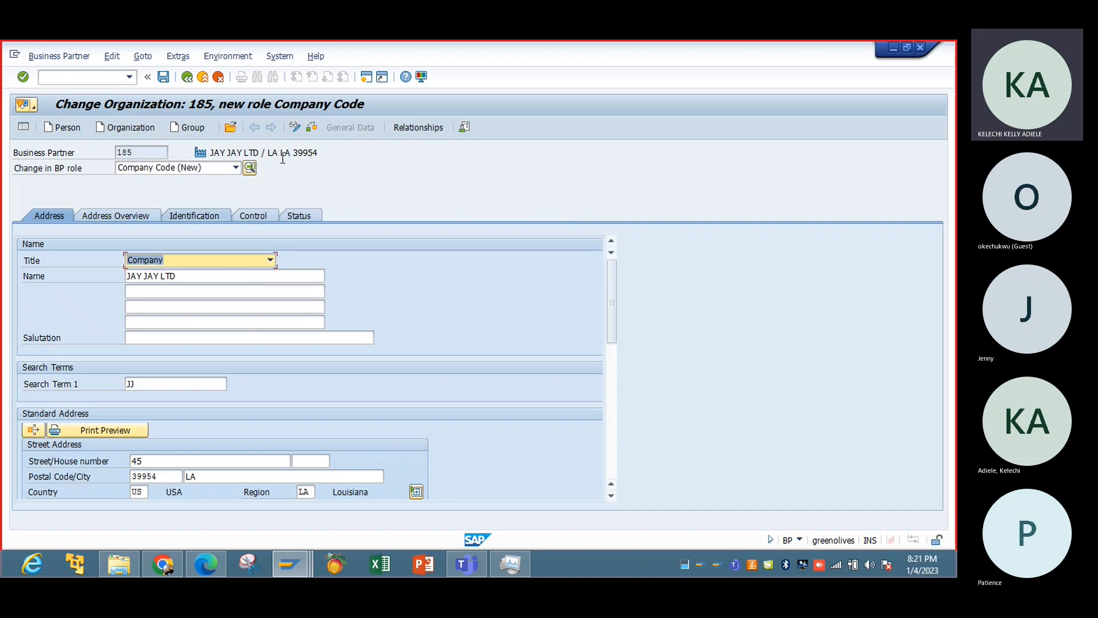
Switch JAY JAY LTD's BP role to Customer (Fin.Accounting), saving the pending Company Code role changes first.
{"action": "left_click", "coordinate": [236, 167]}
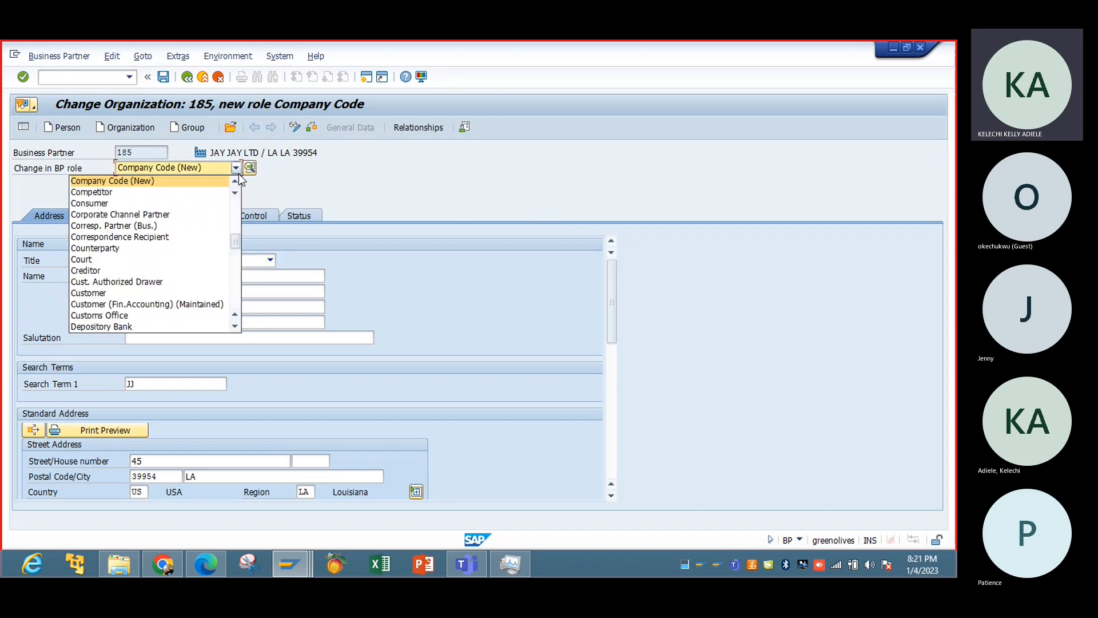
{"action": "left_click", "coordinate": [235, 211]}
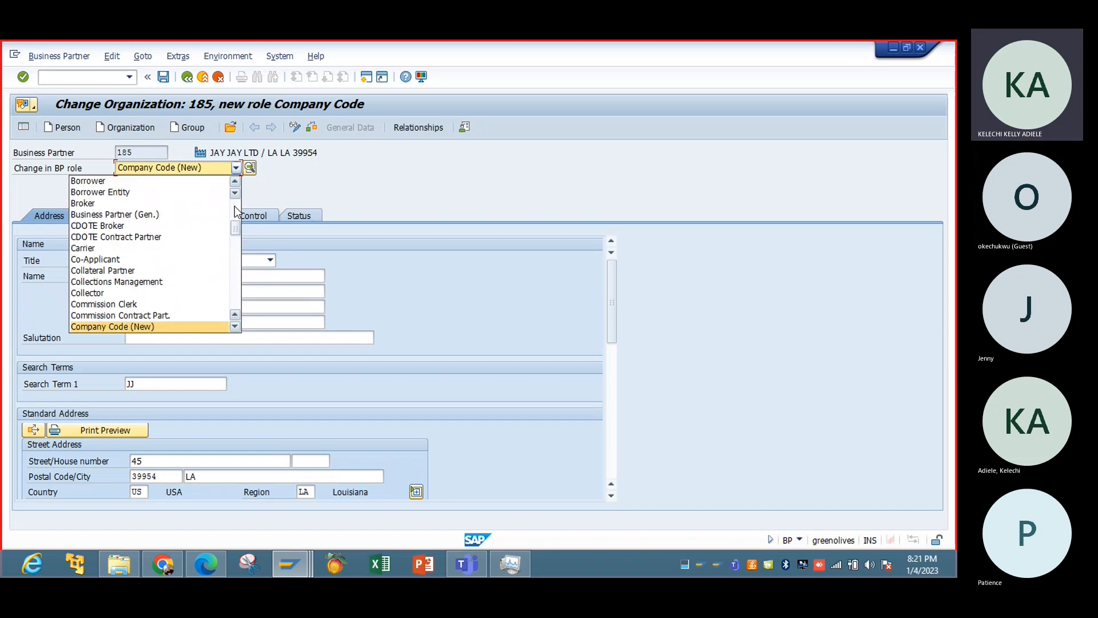
{"action": "left_click", "coordinate": [235, 211]}
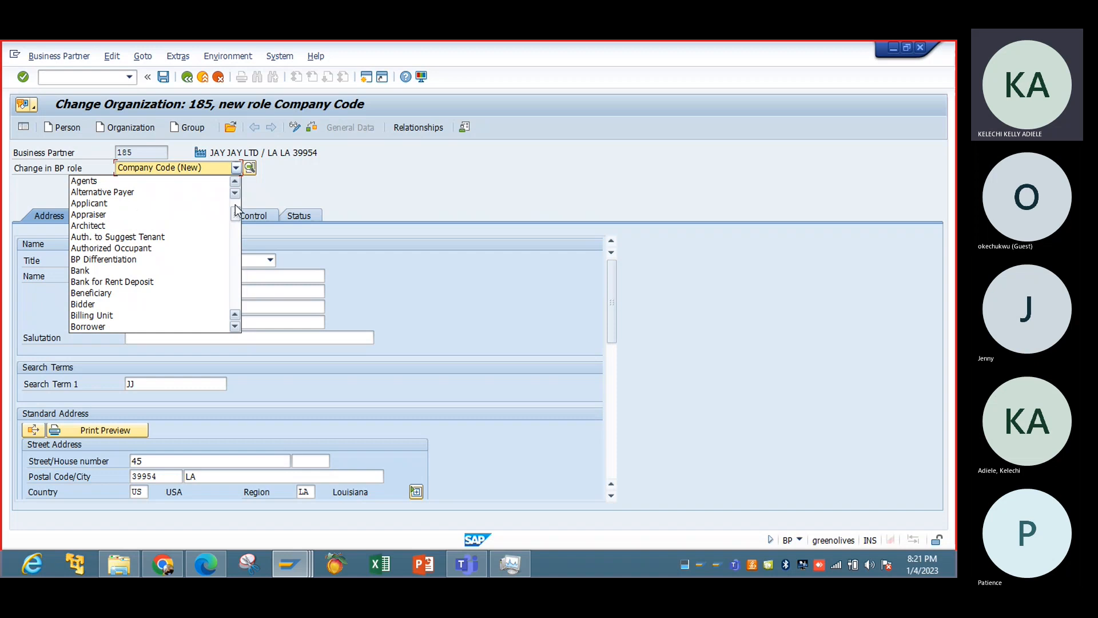
{"action": "left_click", "coordinate": [235, 210]}
{"action": "left_click", "coordinate": [234, 327]}
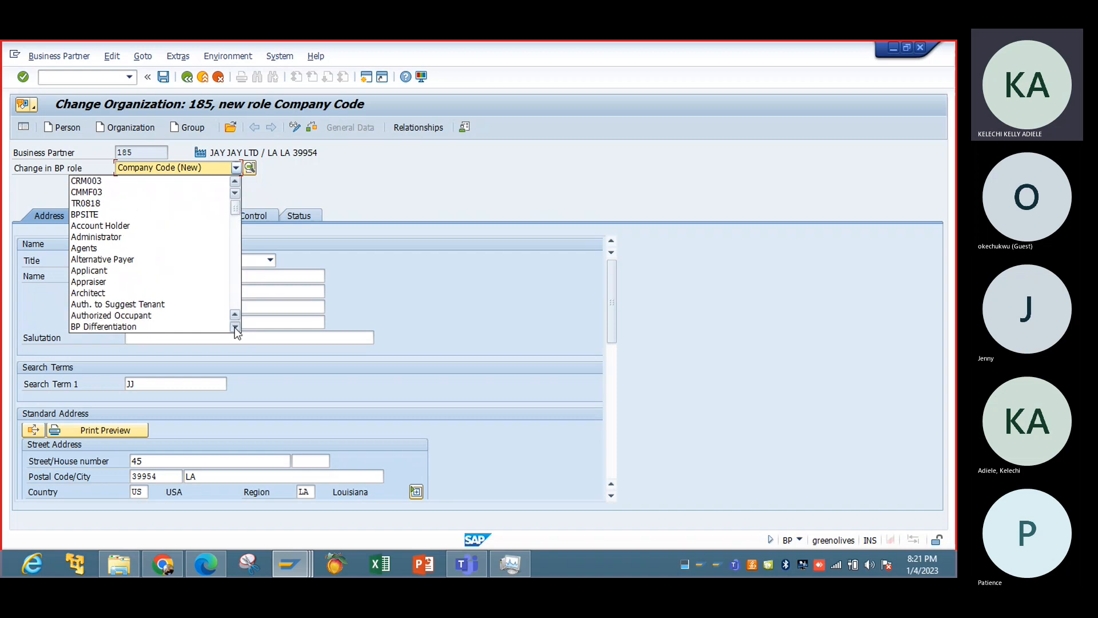
{"action": "left_click", "coordinate": [234, 326]}
{"action": "left_click", "coordinate": [235, 327]}
{"action": "left_click", "coordinate": [234, 327]}
{"action": "left_click", "coordinate": [234, 327]}
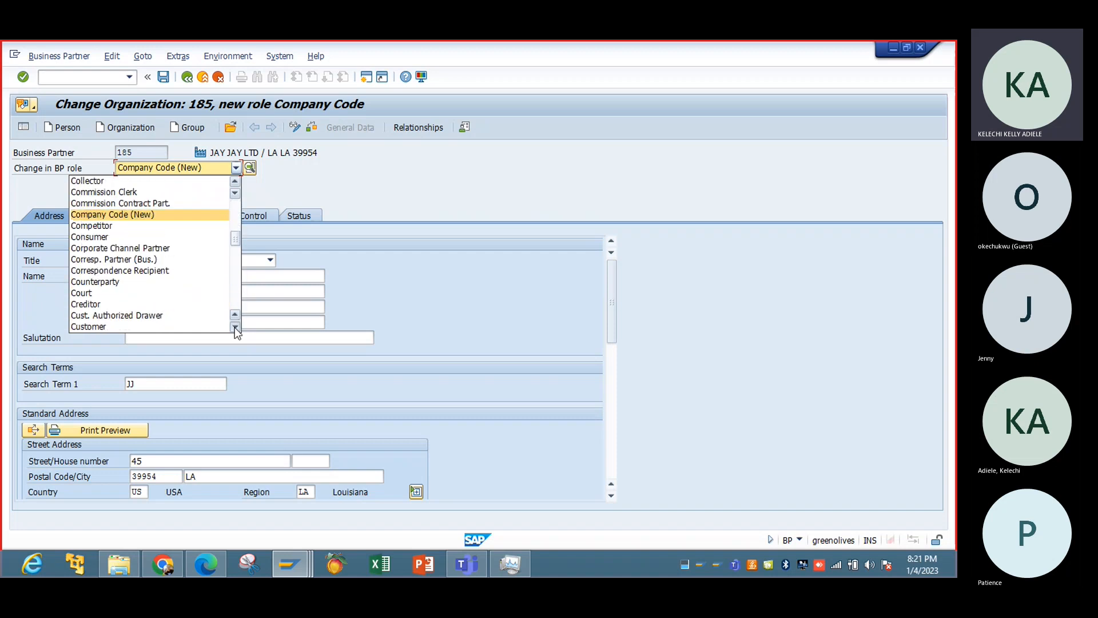
{"action": "left_click", "coordinate": [235, 327]}
{"action": "left_click", "coordinate": [235, 327]}
{"action": "left_click", "coordinate": [234, 327]}
{"action": "left_click", "coordinate": [234, 327]}
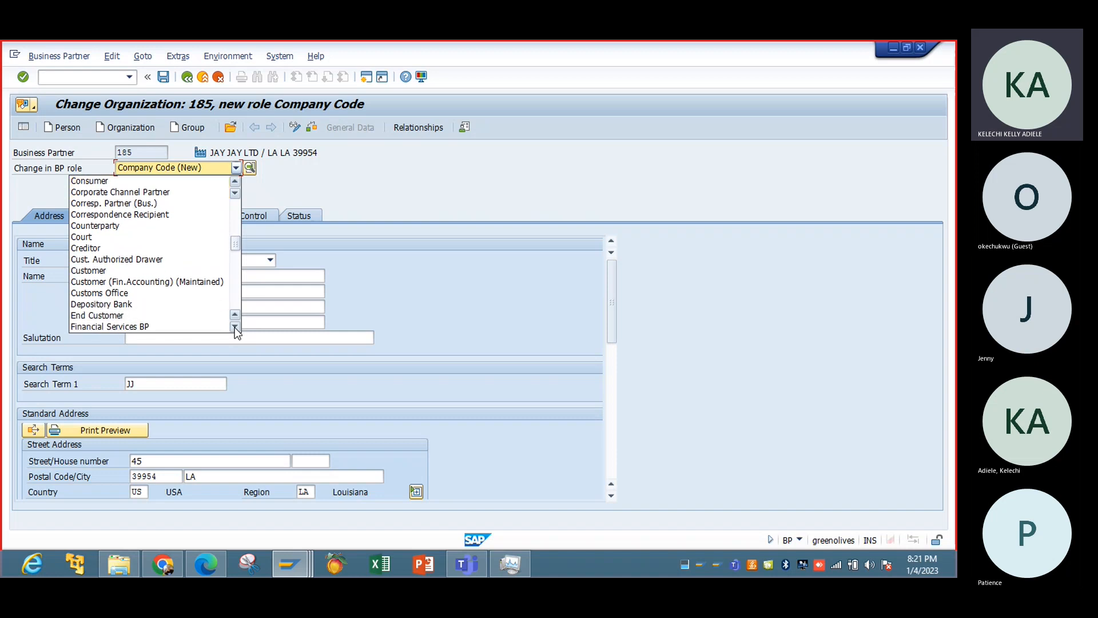
{"action": "left_click", "coordinate": [235, 328]}
{"action": "left_click", "coordinate": [234, 327]}
{"action": "left_click", "coordinate": [234, 327]}
{"action": "left_click", "coordinate": [234, 327]}
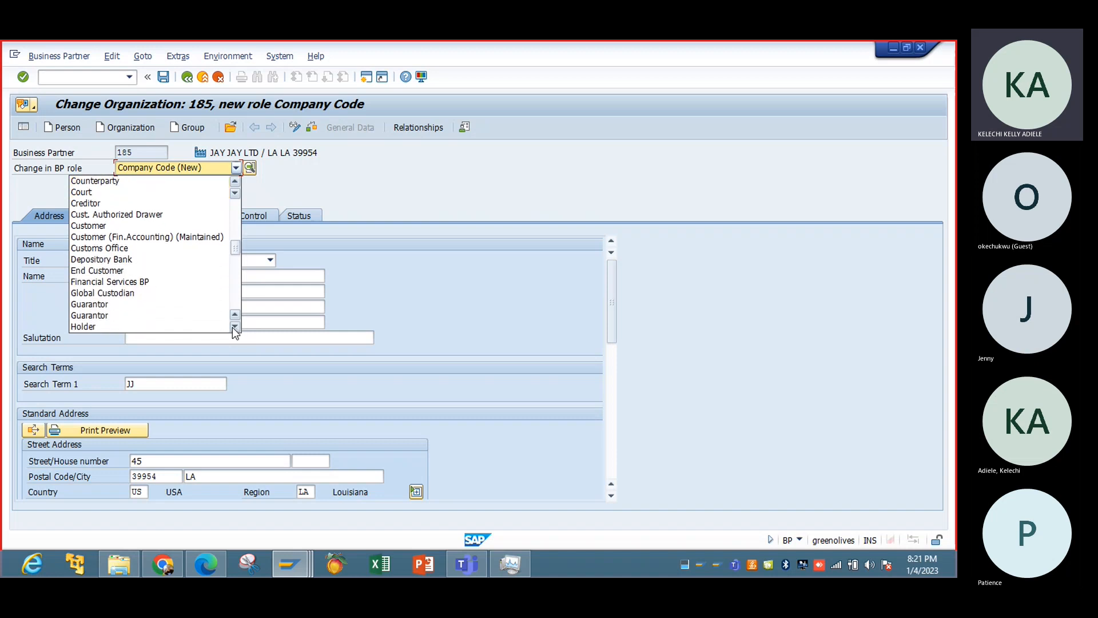
{"action": "left_click", "coordinate": [183, 240]}
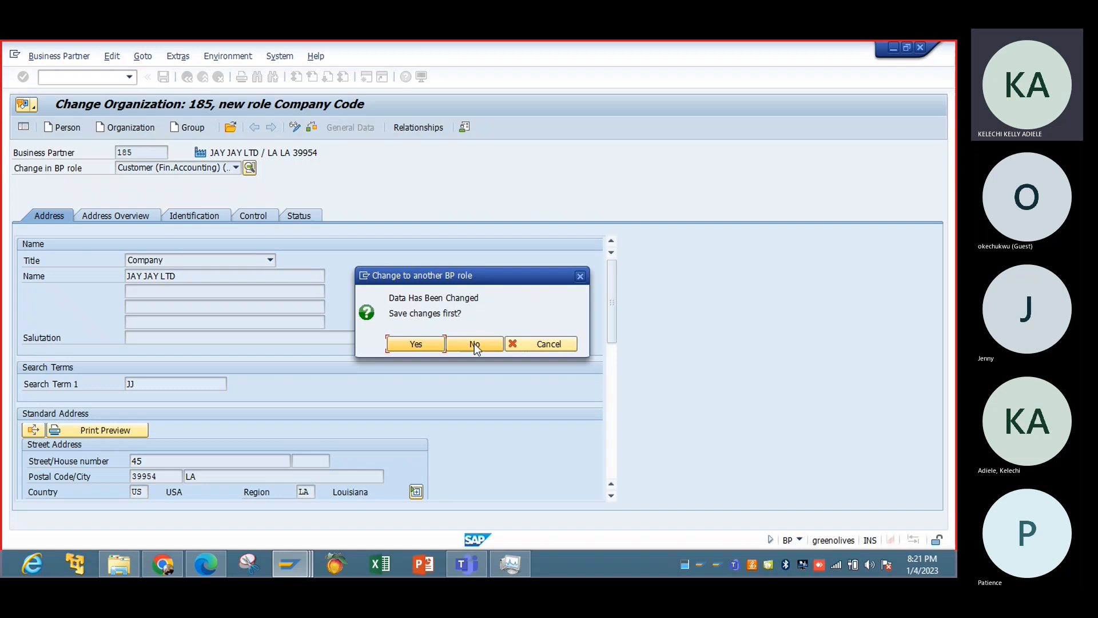
{"action": "left_click", "coordinate": [436, 343]}
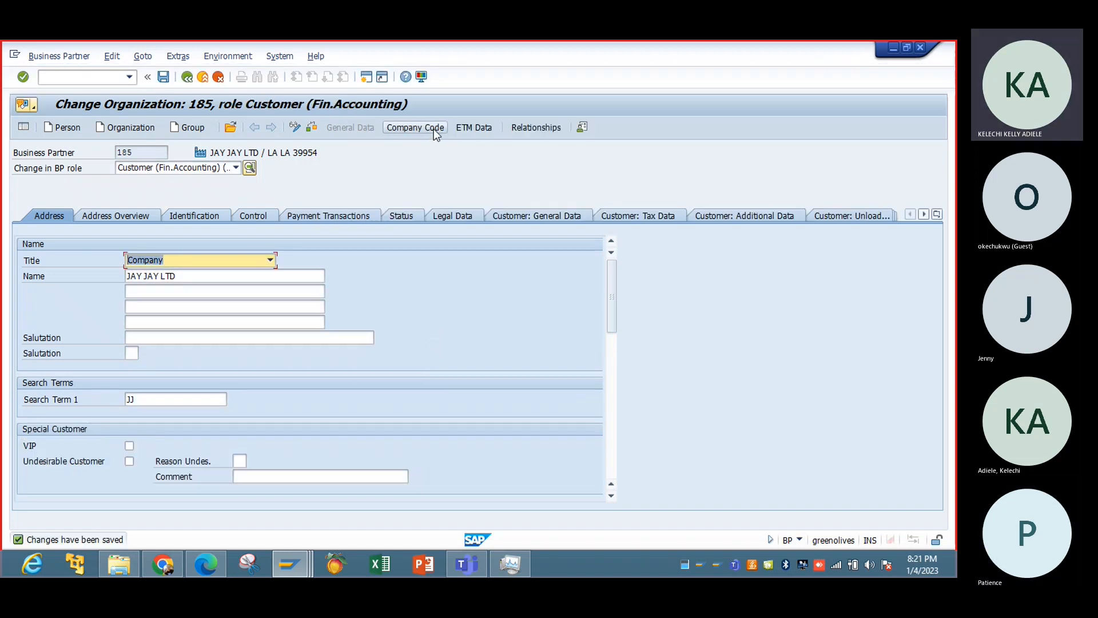
Open and save the IBTC company code data, and switch the BP role to Customer.
{"action": "left_click", "coordinate": [433, 129]}
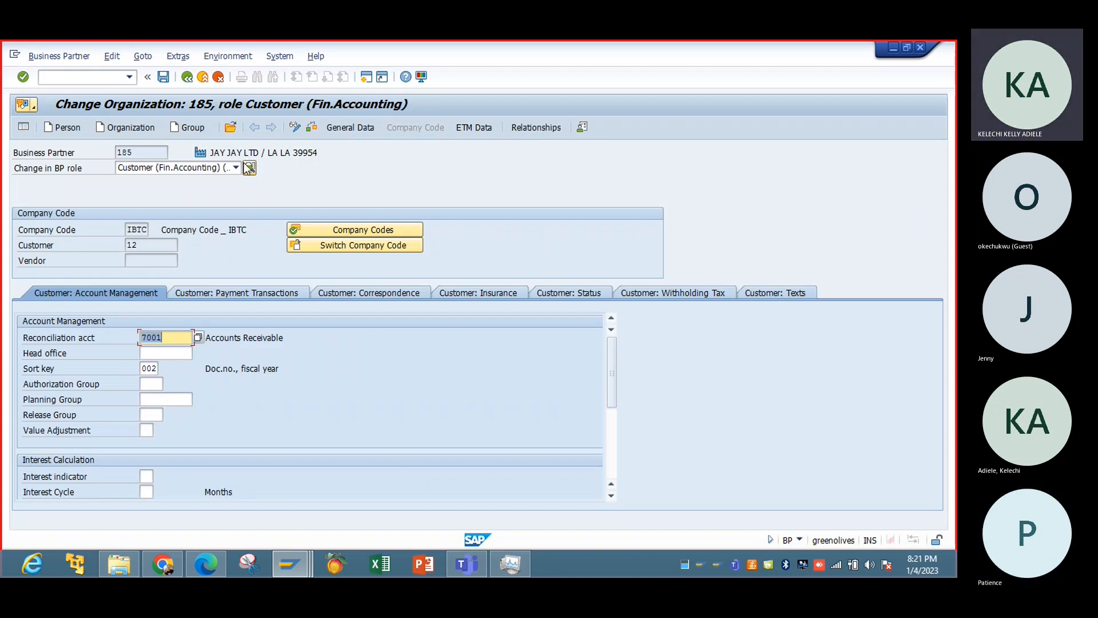
{"action": "left_click", "coordinate": [164, 77]}
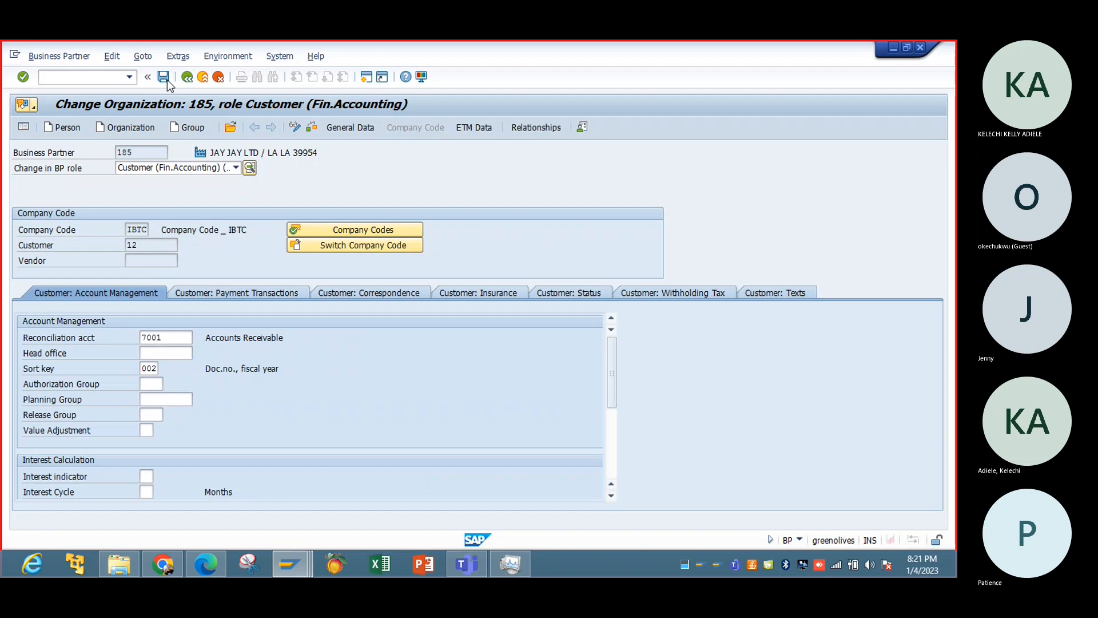
{"action": "left_click", "coordinate": [235, 167]}
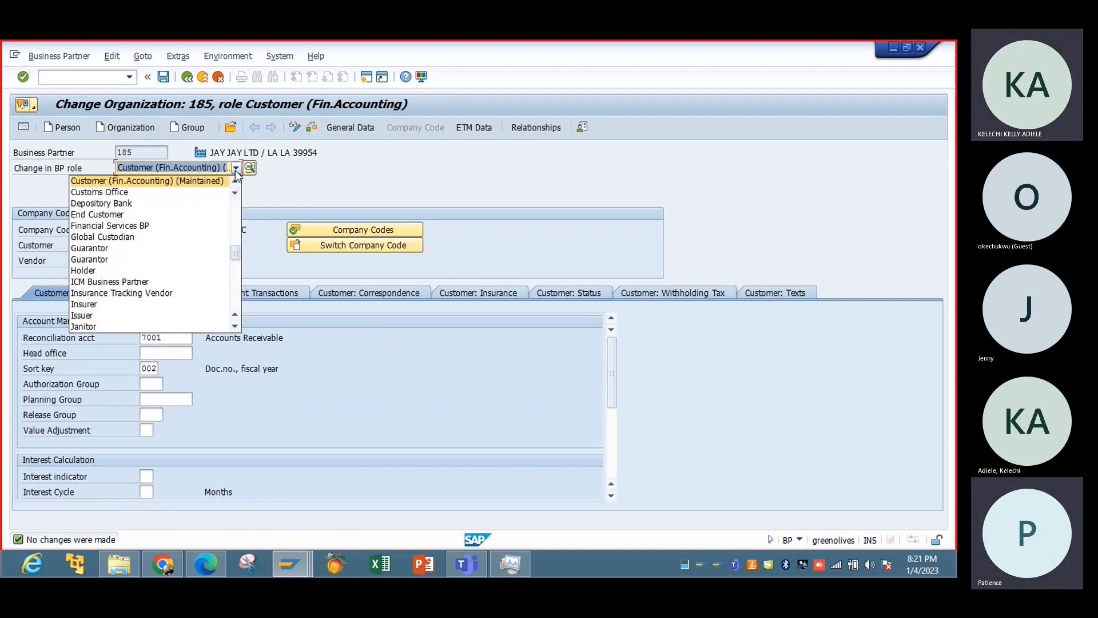
{"action": "left_click", "coordinate": [235, 234]}
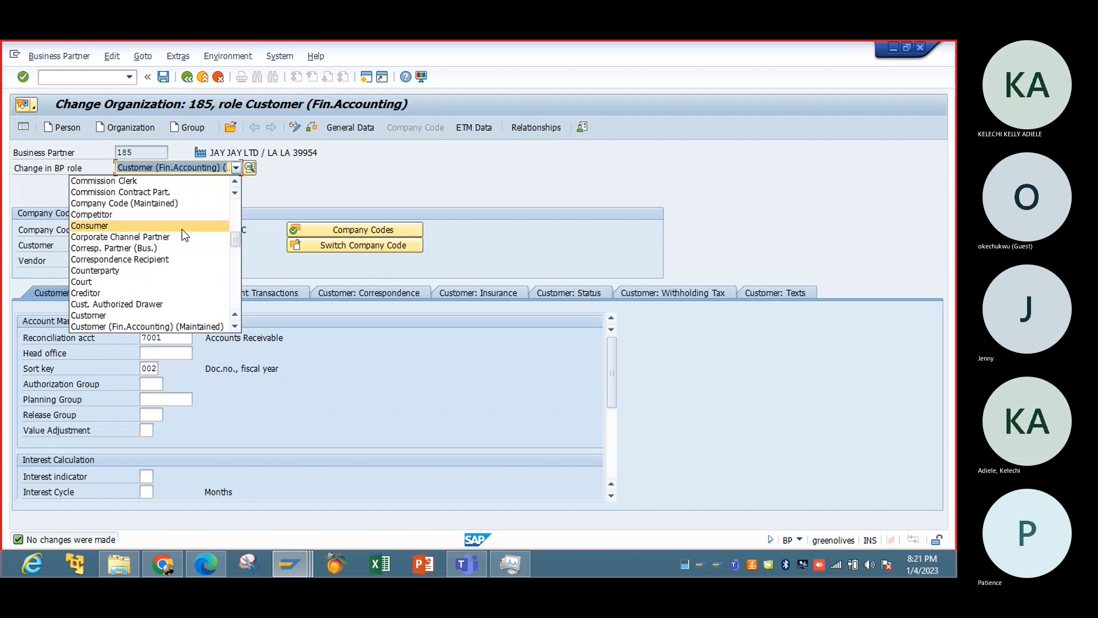
{"action": "left_click", "coordinate": [181, 315]}
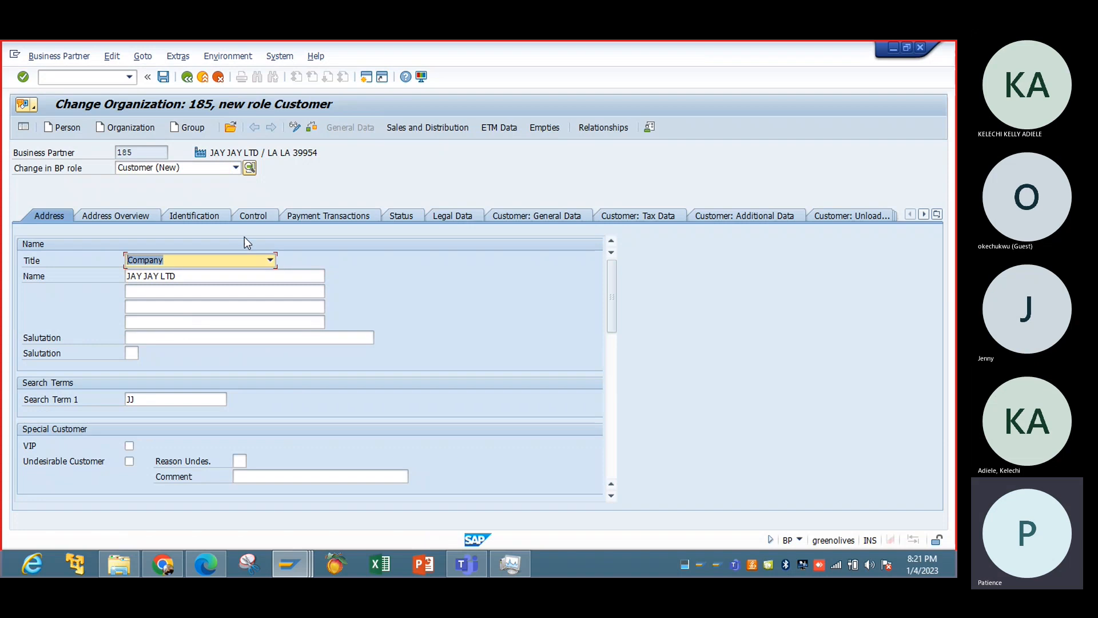
Open the sales and distribution data and assign sales organization IBTC, distribution channel R1 and division IB.
{"action": "left_click", "coordinate": [448, 127]}
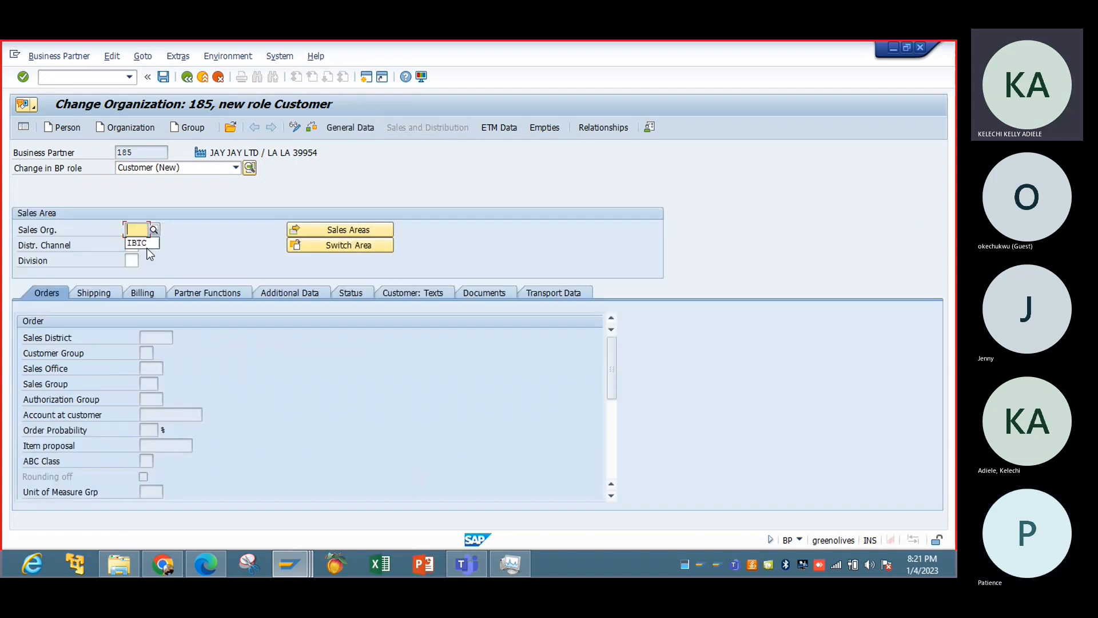
{"action": "left_click", "coordinate": [143, 245]}
{"action": "left_click", "coordinate": [133, 246]}
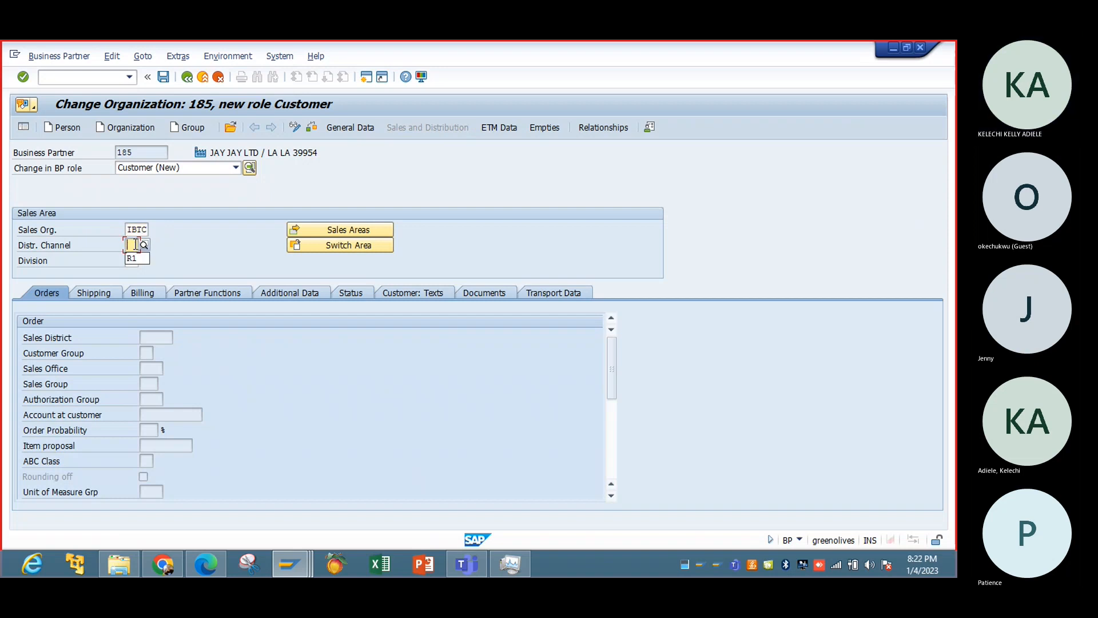
{"action": "left_click", "coordinate": [132, 258]}
{"action": "key", "text": "Return"}
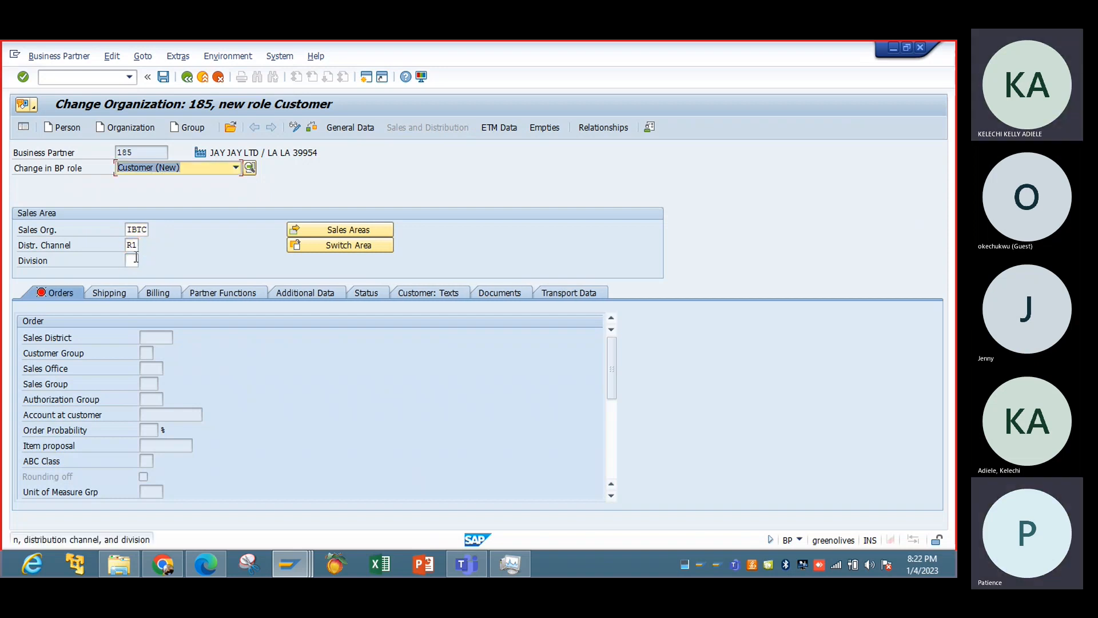
{"action": "left_click", "coordinate": [134, 261]}
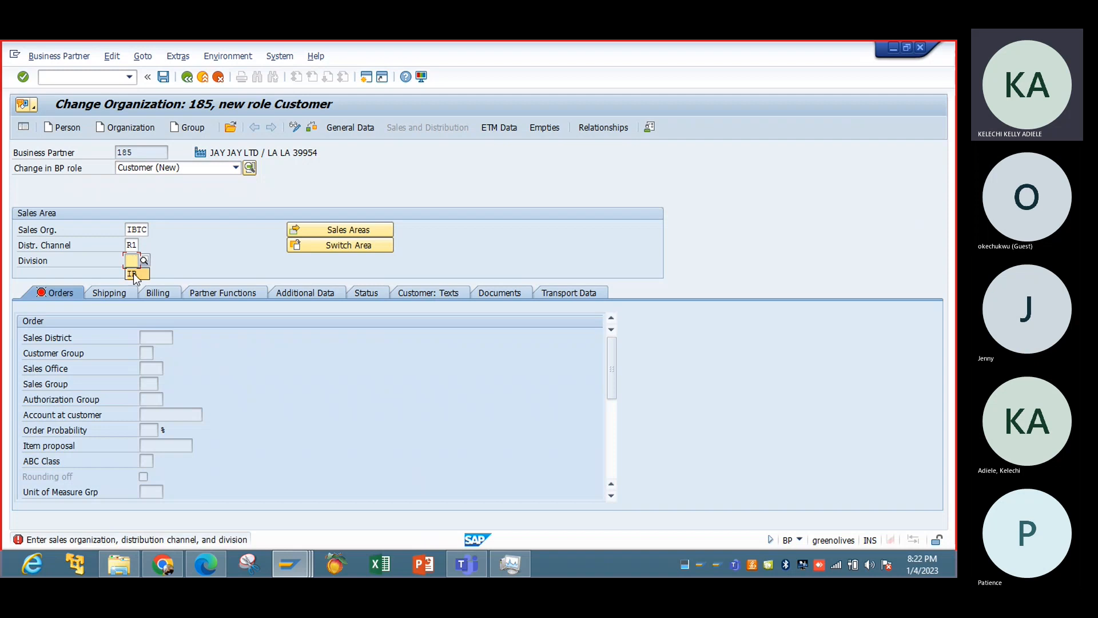
{"action": "left_click", "coordinate": [135, 275]}
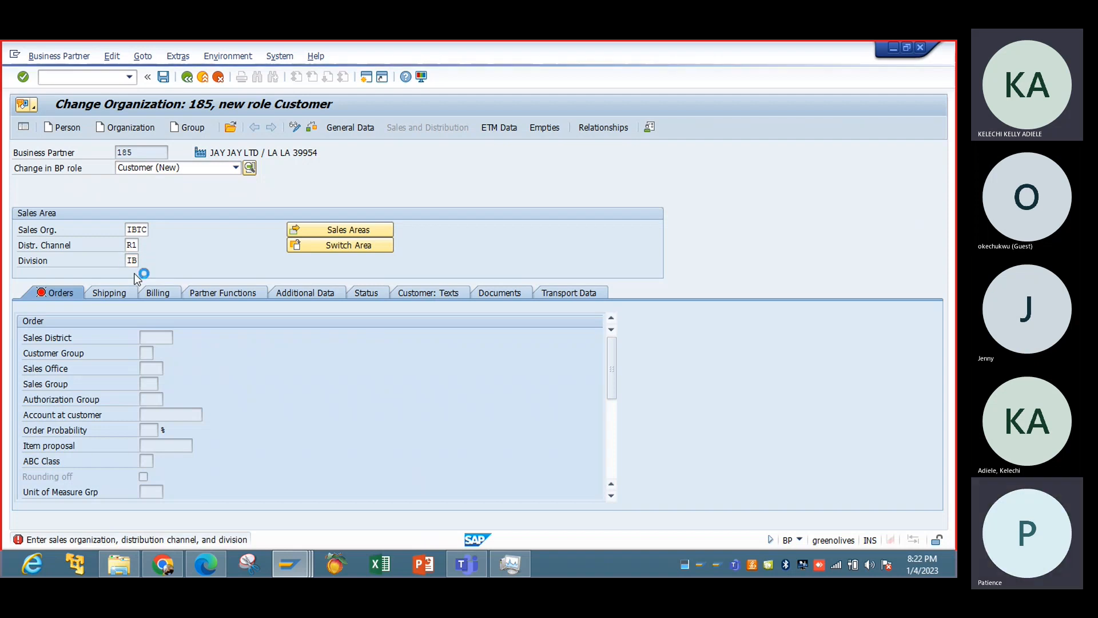
{"action": "key", "text": "Return"}
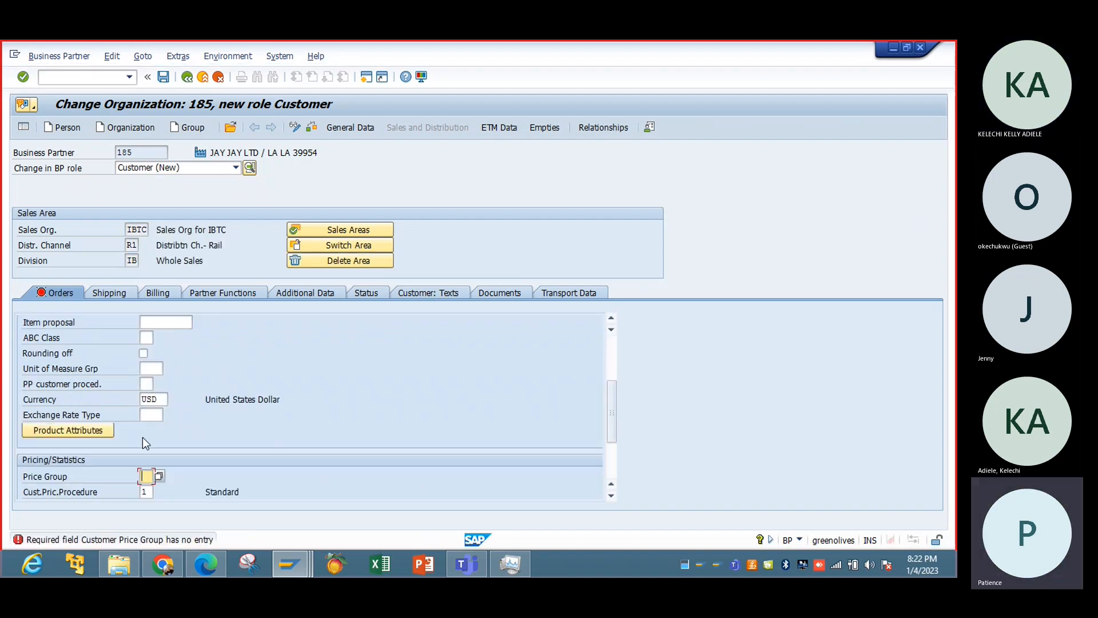
Set the price group to 01 in the order data and the delivering plant to IBTC in the shipping data.
{"action": "type", "text": "0"}
{"action": "left_click", "coordinate": [160, 490]}
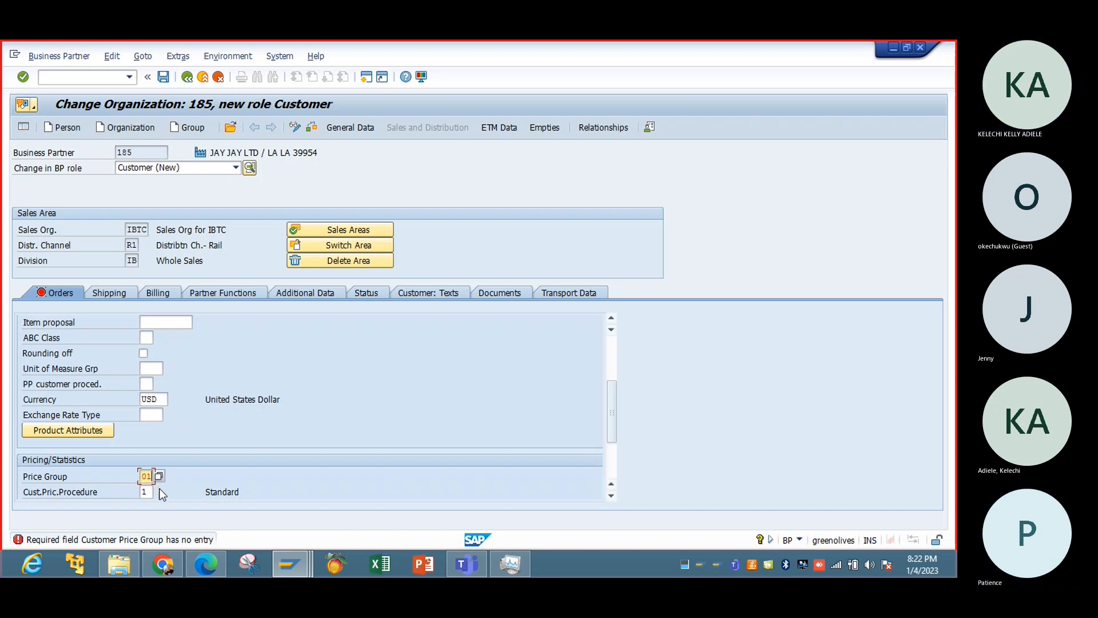
{"action": "left_click", "coordinate": [115, 290]}
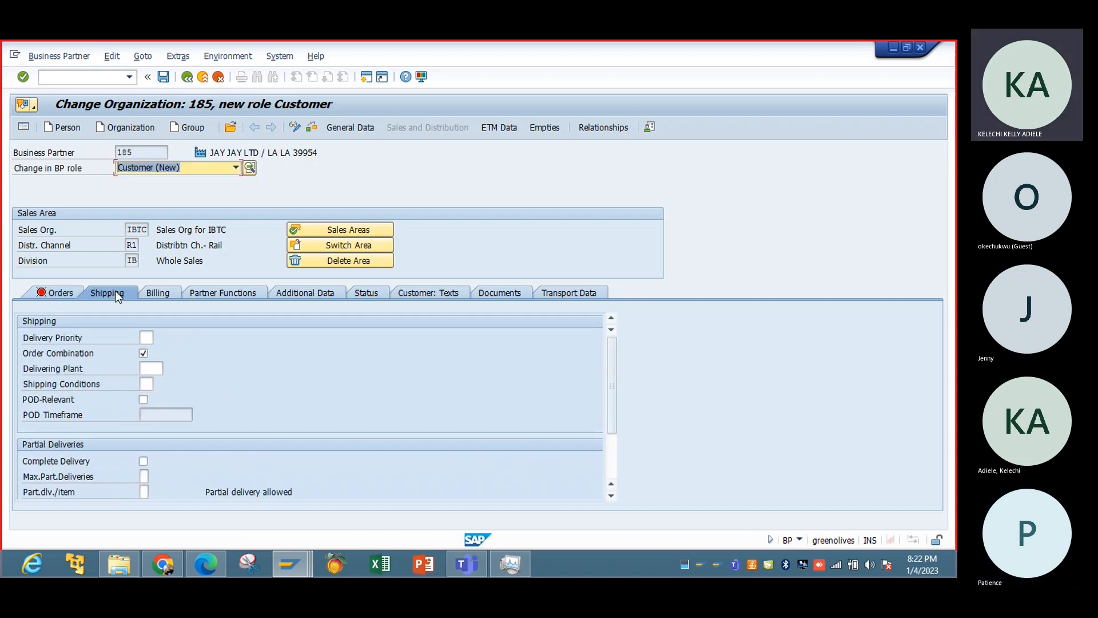
{"action": "left_click", "coordinate": [154, 369]}
{"action": "type", "text": "IBTC"}
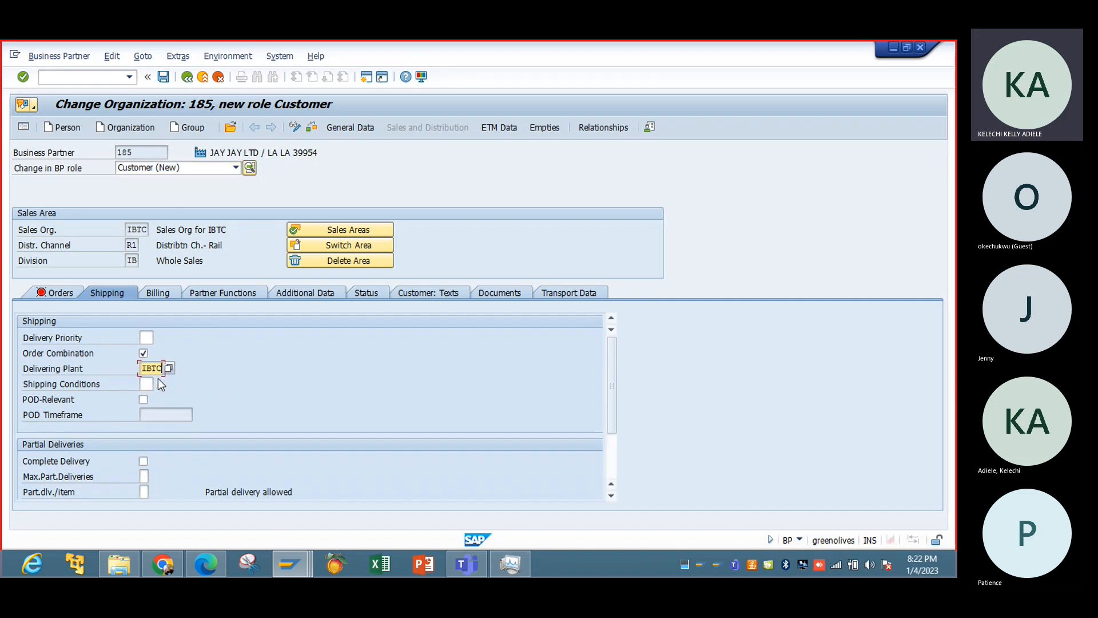
In the billing data, enable subsequent invoice processing and set Incoterms to FOB with Incoterms Location 1 as OFB.
{"action": "left_click", "coordinate": [164, 292]}
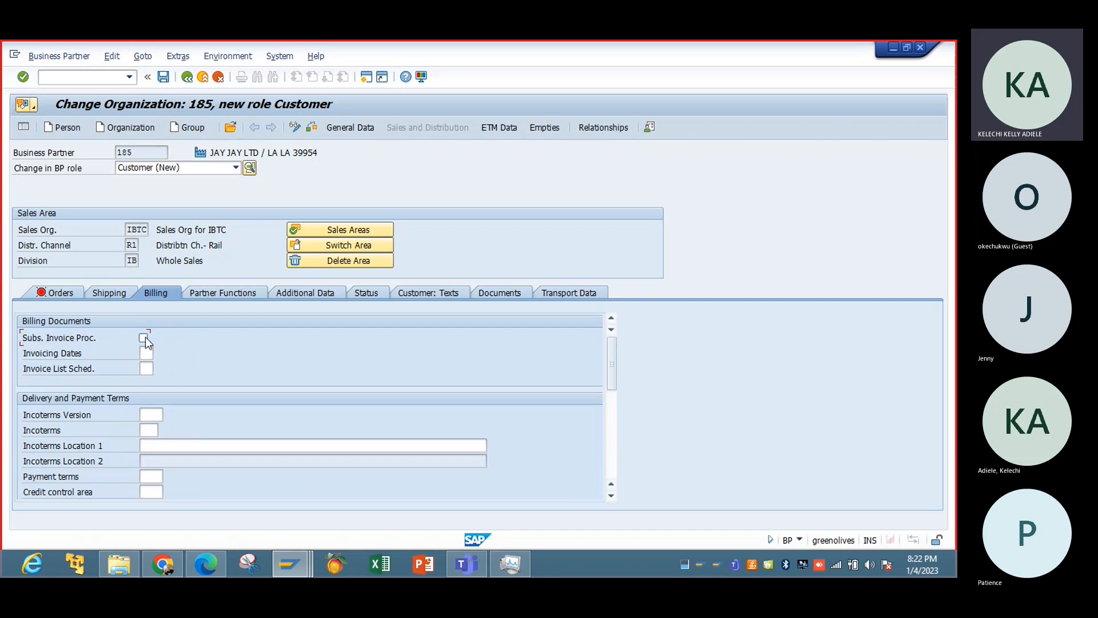
{"action": "left_click", "coordinate": [143, 337]}
{"action": "left_click", "coordinate": [145, 430]}
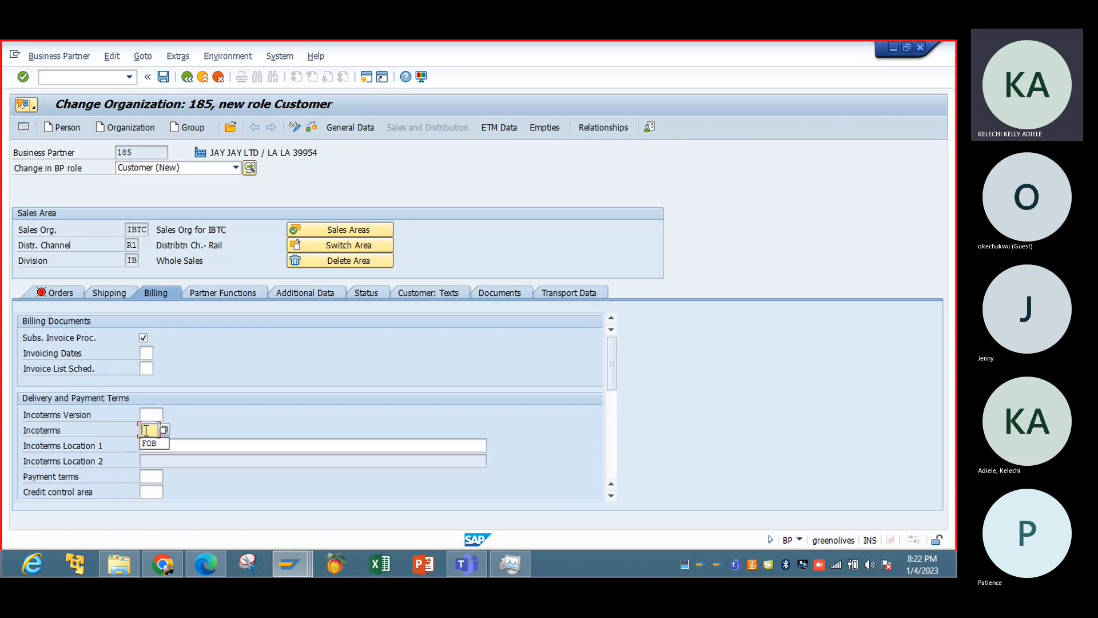
{"action": "left_click", "coordinate": [148, 443]}
{"action": "left_click", "coordinate": [145, 444]}
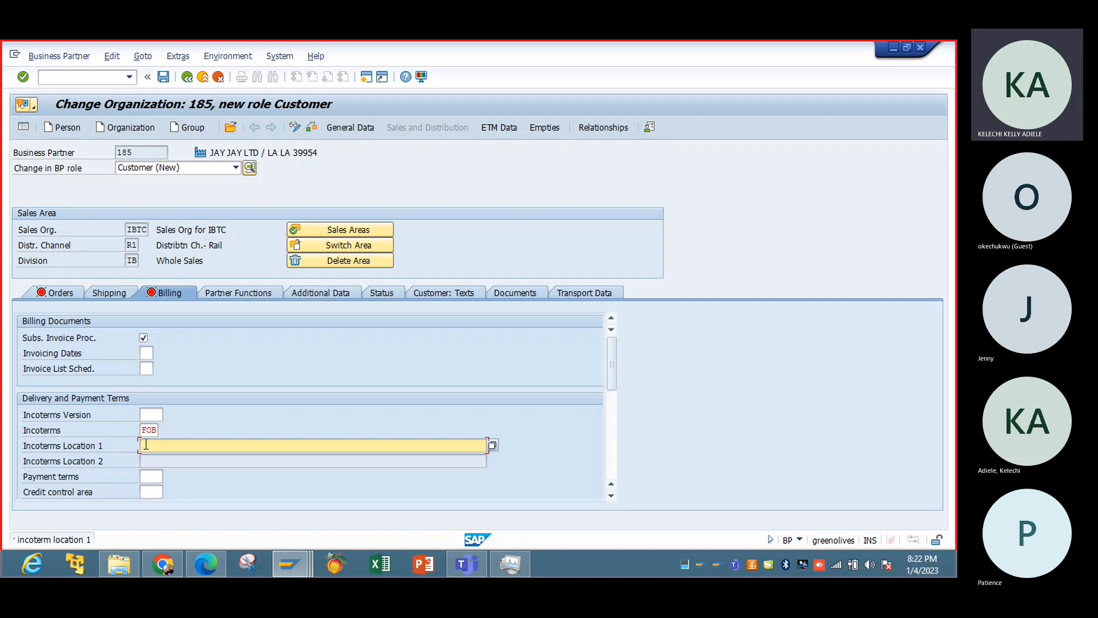
{"action": "type", "text": "f"}
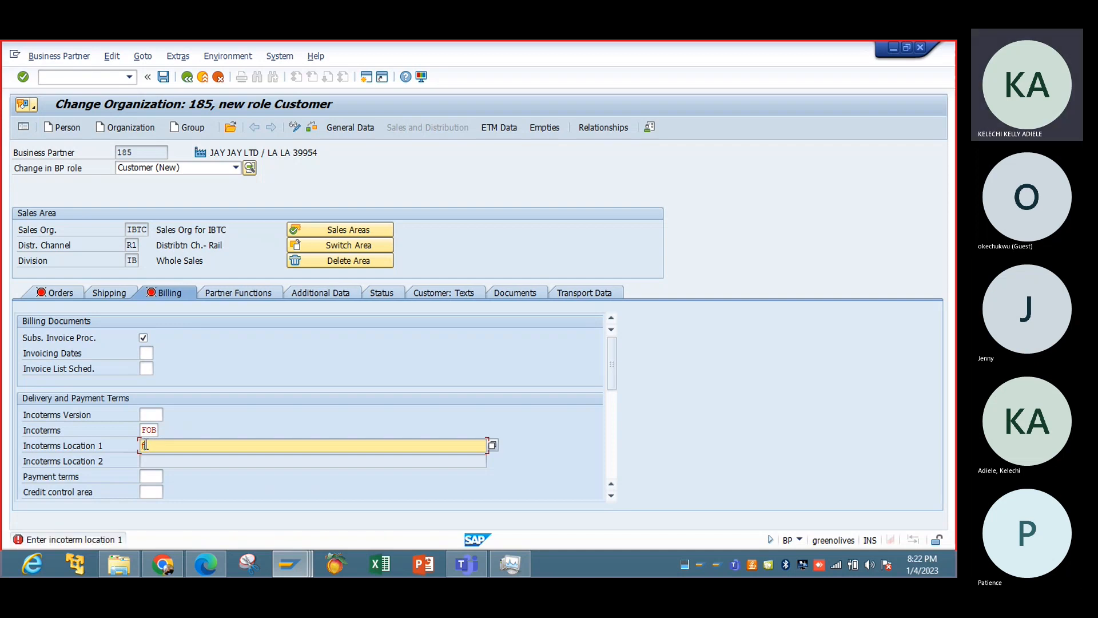
{"action": "key", "text": "BackSpace"}
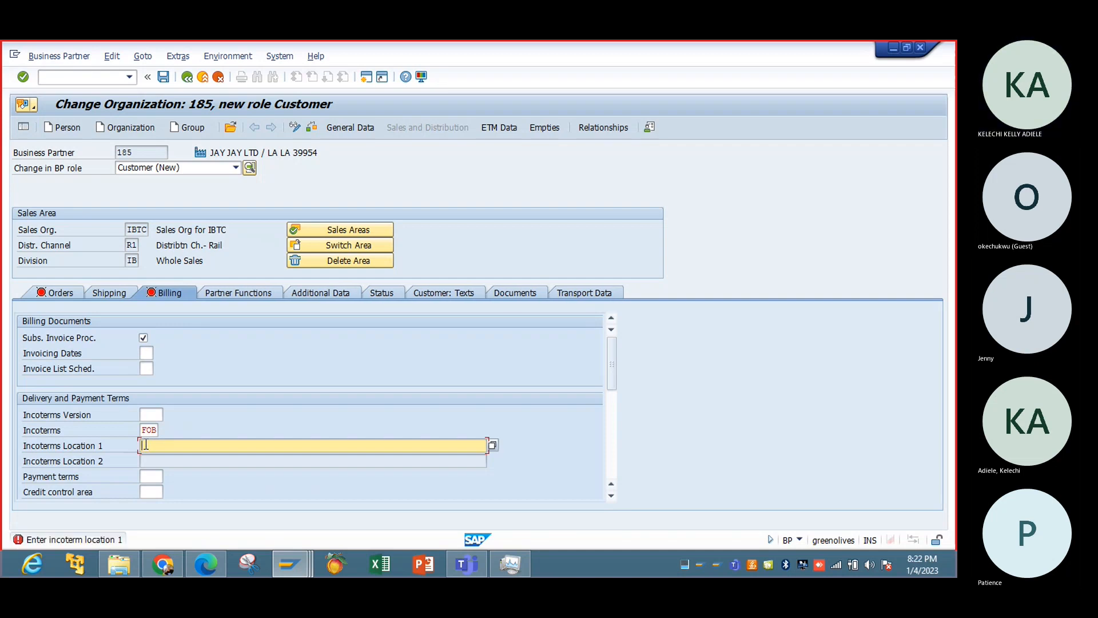
{"action": "type", "text": "OFB"}
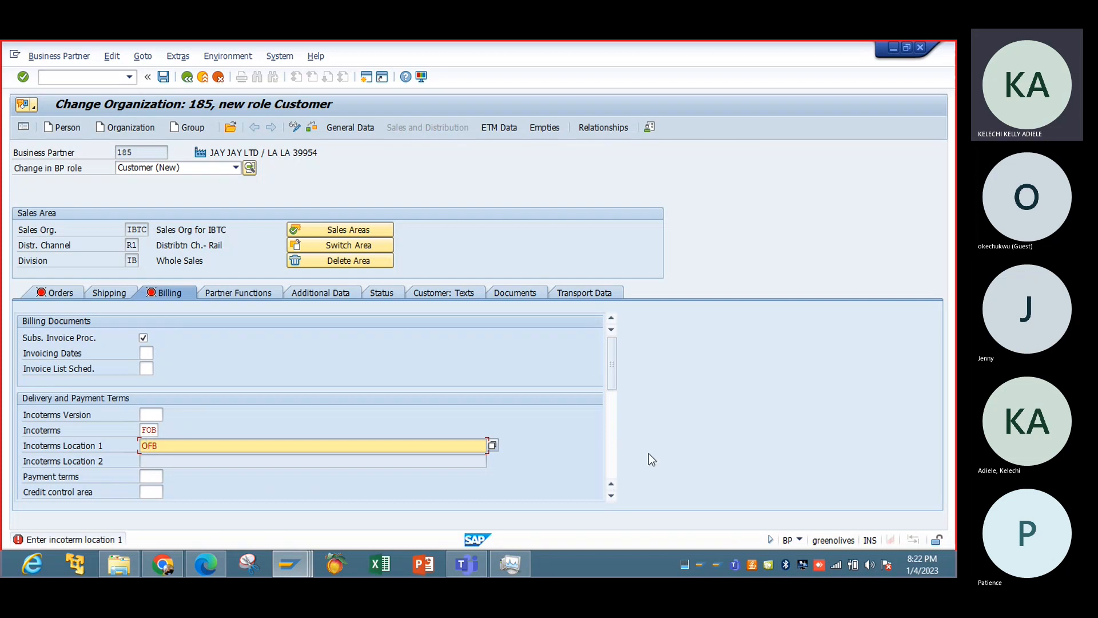
Set the customer account assignment group to 01 in the billing data.
{"action": "left_click", "coordinate": [612, 459]}
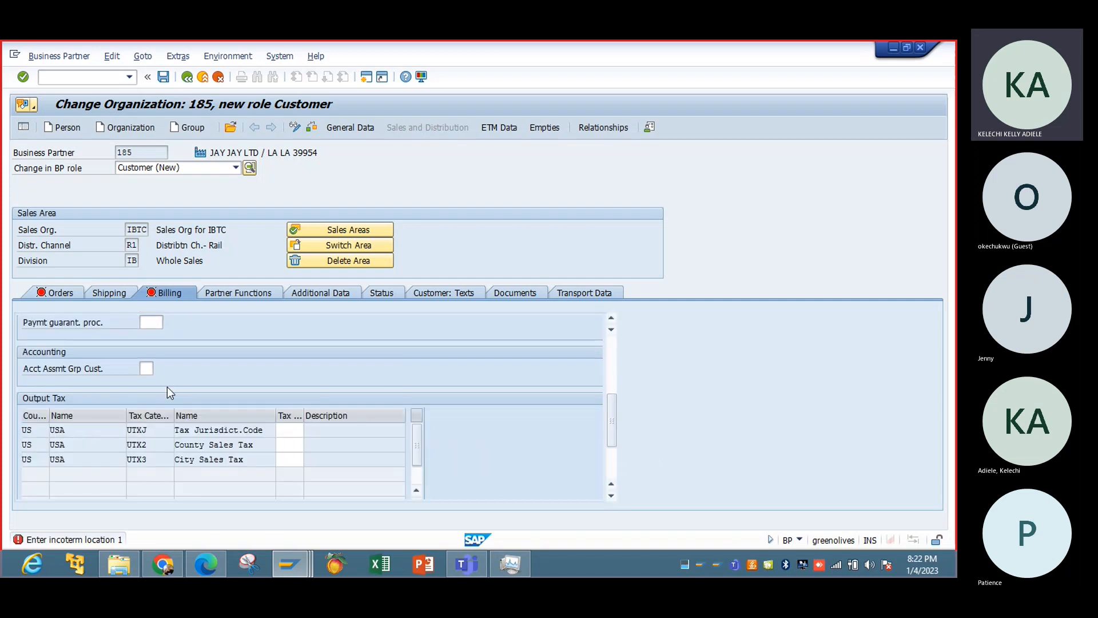
{"action": "left_click", "coordinate": [147, 368]}
{"action": "left_click", "coordinate": [150, 382]}
Look up the possible tax classifications for County Sales Tax and check the rows of the output tax table.
{"action": "left_click", "coordinate": [289, 445]}
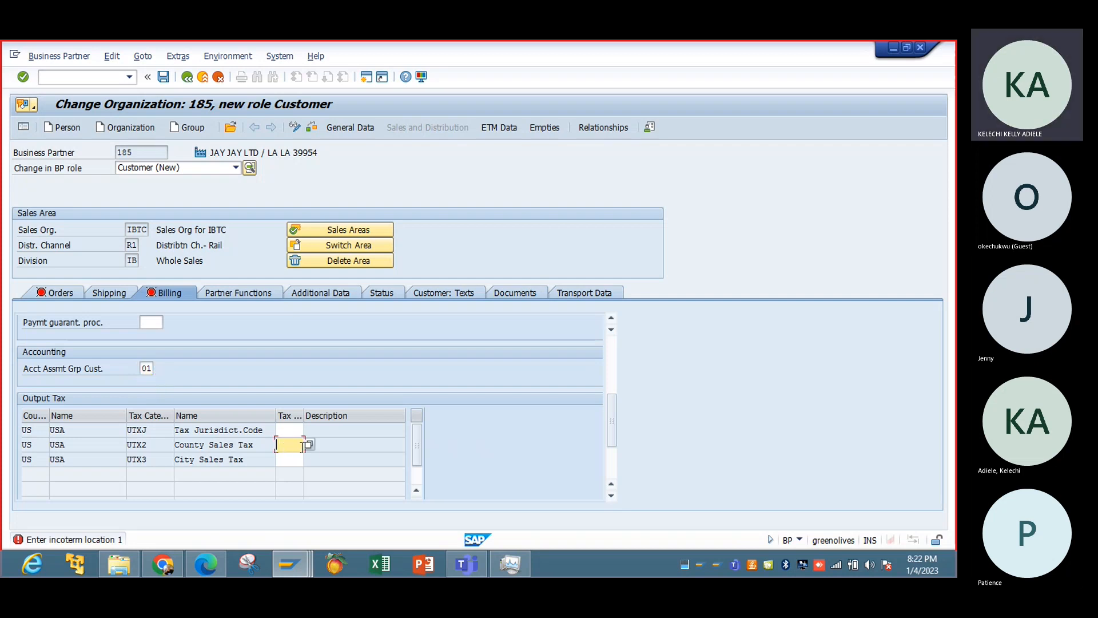
{"action": "left_click", "coordinate": [310, 445]}
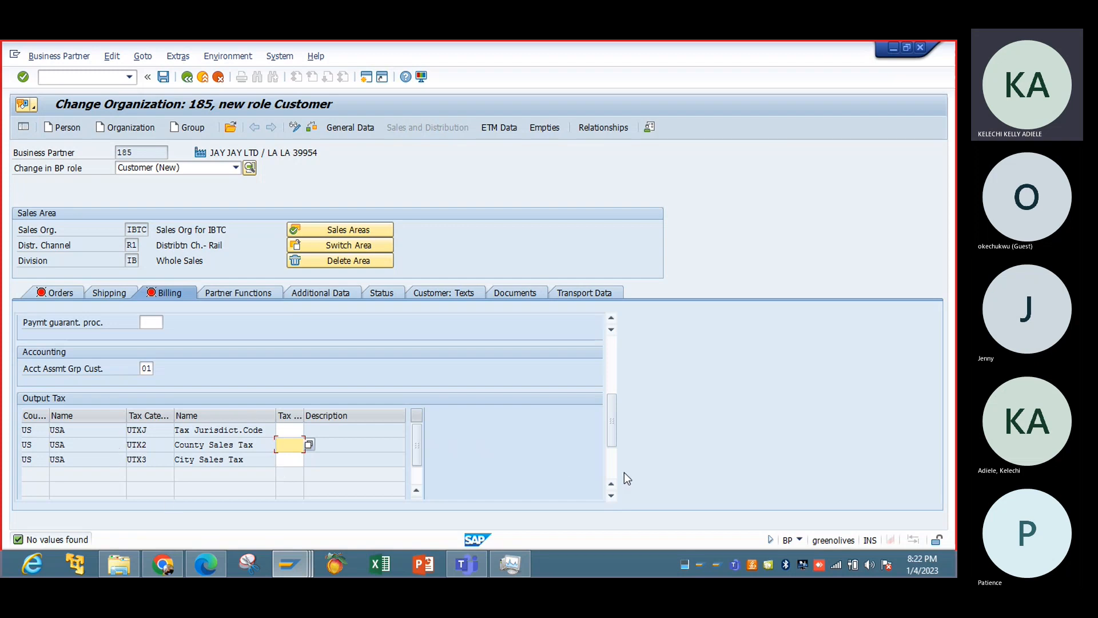
{"action": "left_click", "coordinate": [417, 476]}
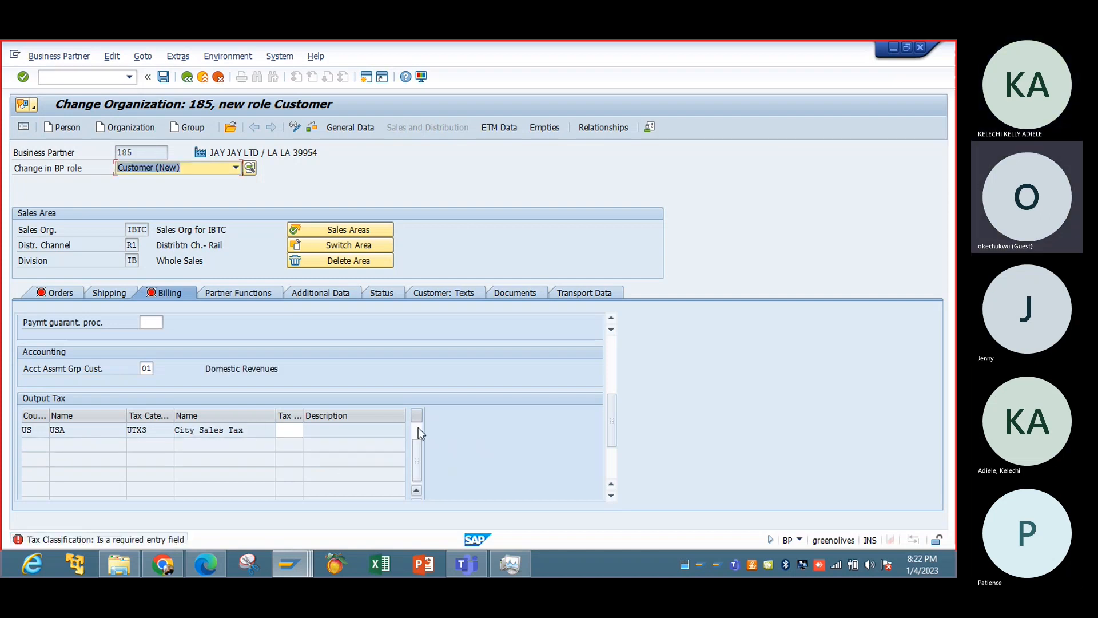
{"action": "left_click", "coordinate": [417, 427]}
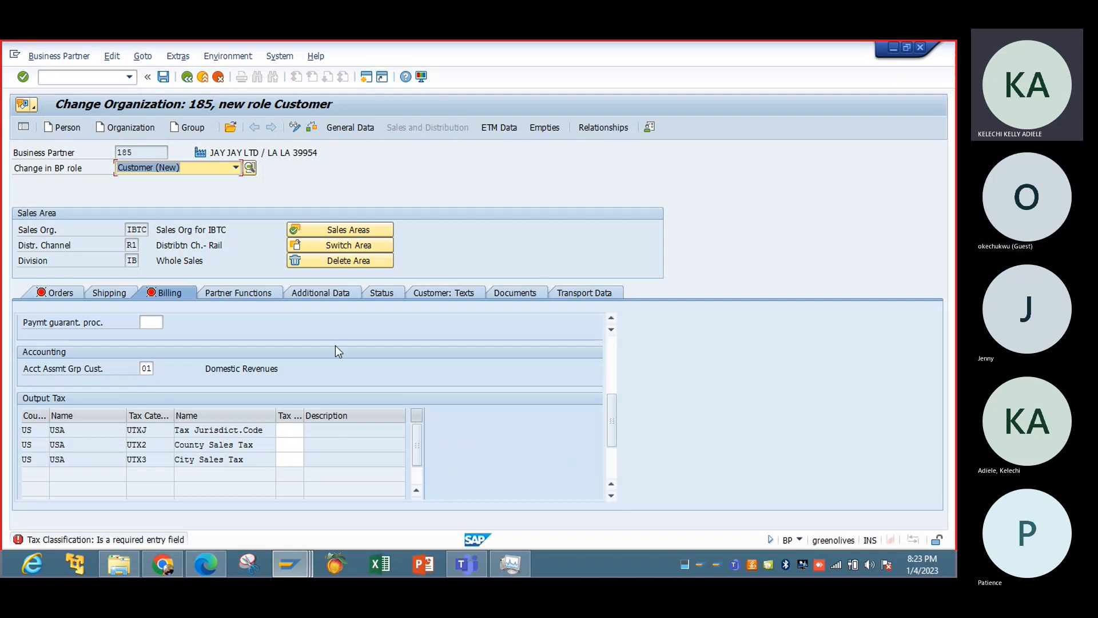
{"action": "left_click", "coordinate": [203, 79]}
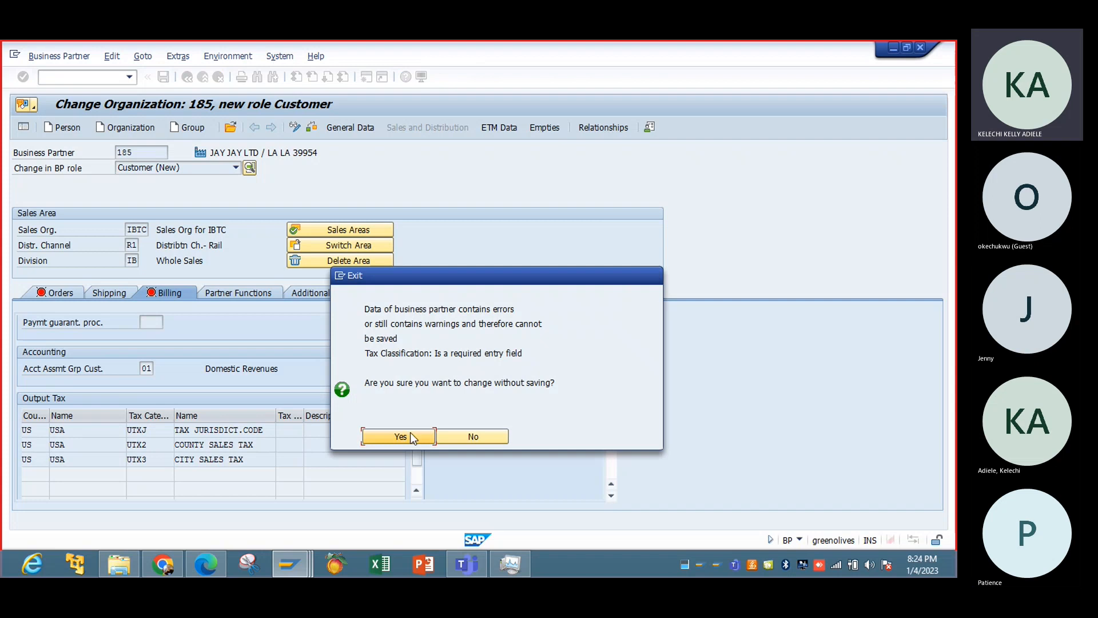
{"action": "left_click", "coordinate": [487, 438]}
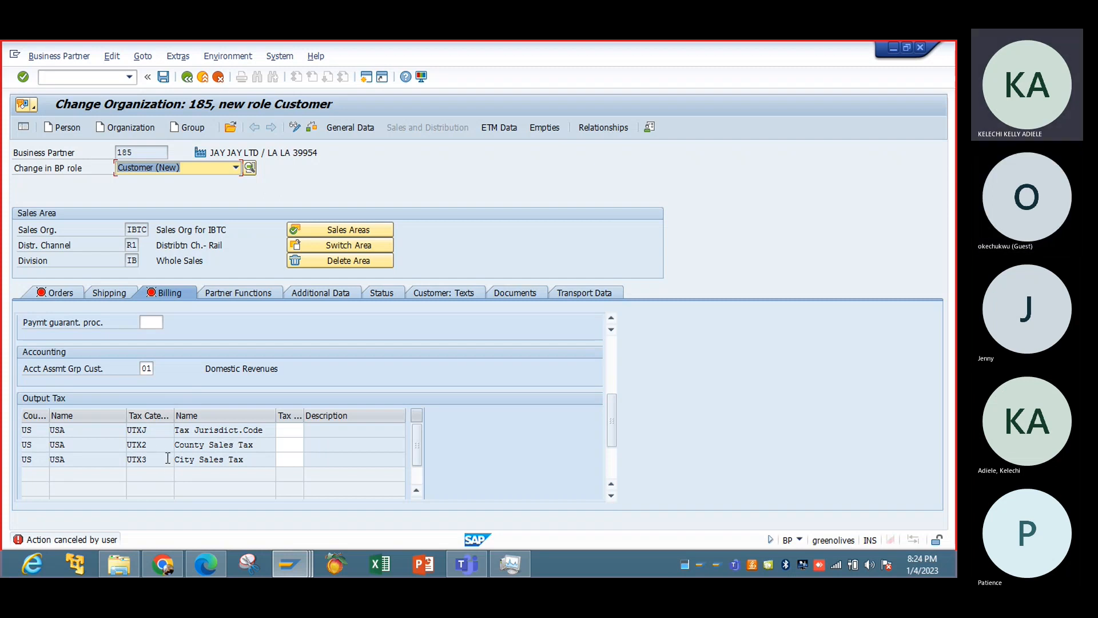
Repeat the value lookup for the County Sales Tax classification and read the details of the status message.
{"action": "left_click", "coordinate": [288, 444]}
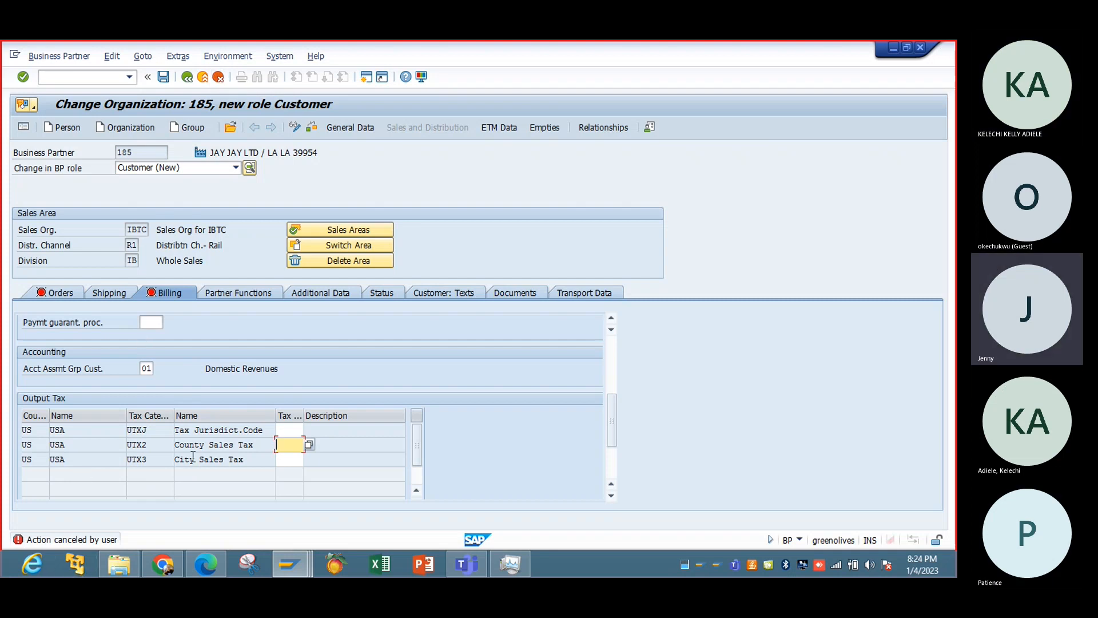
{"action": "left_click", "coordinate": [308, 446]}
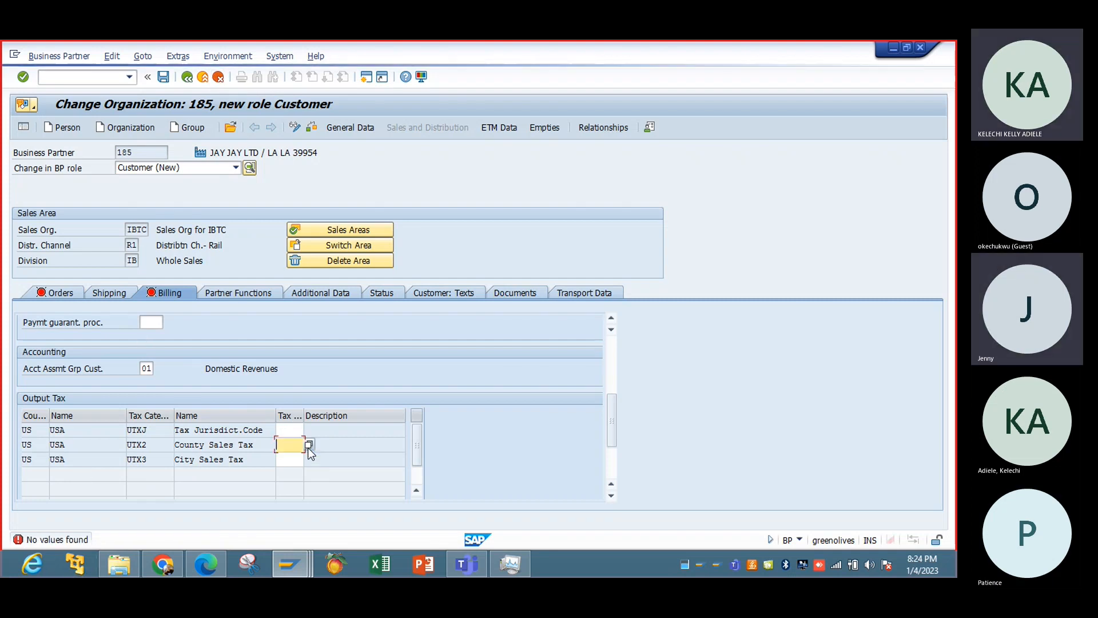
{"action": "left_click", "coordinate": [308, 447]}
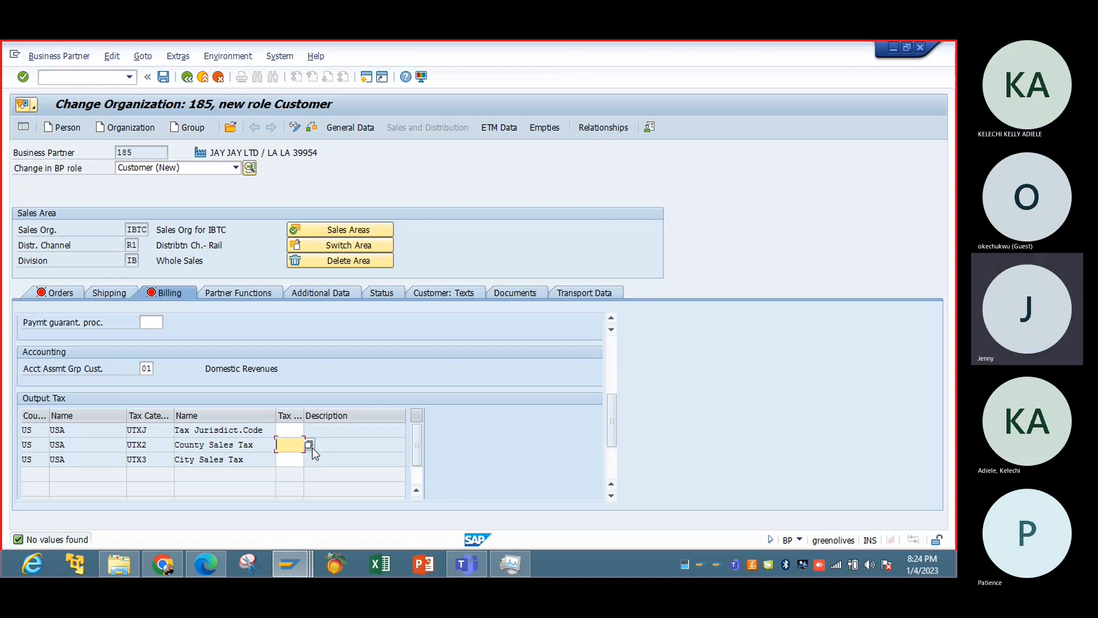
{"action": "left_click", "coordinate": [309, 447]}
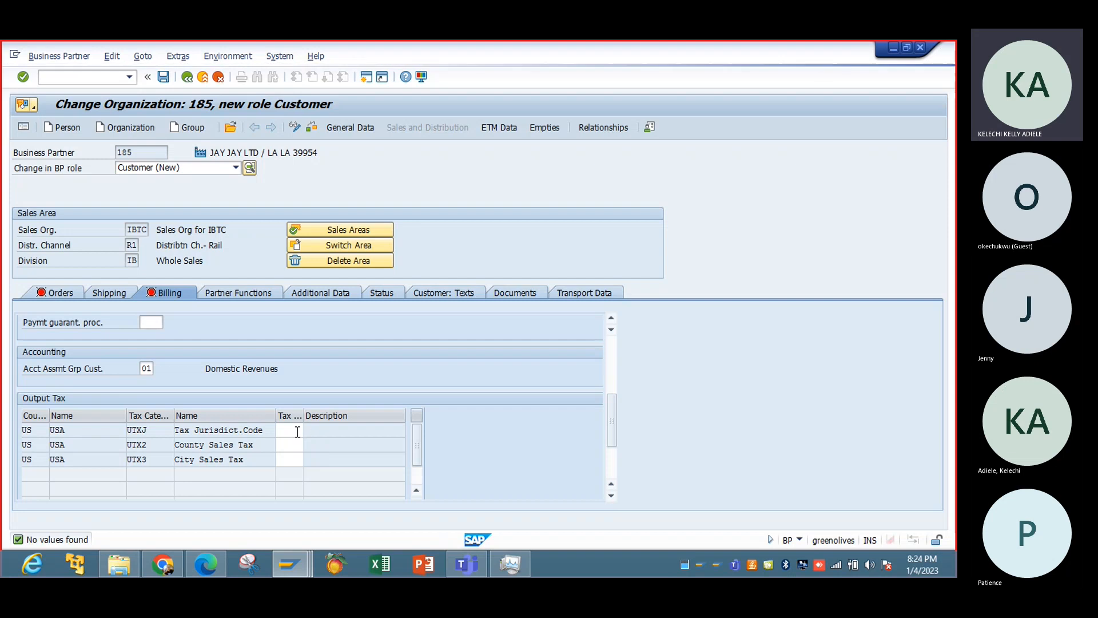
{"action": "double_click", "coordinate": [86, 539]}
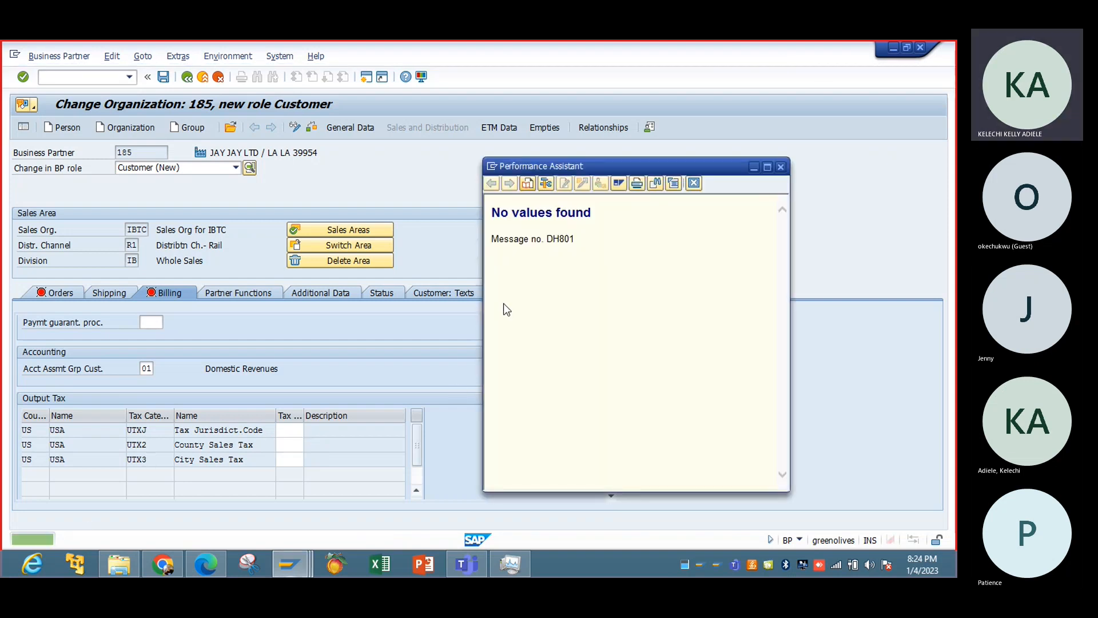
{"action": "left_click", "coordinate": [781, 167]}
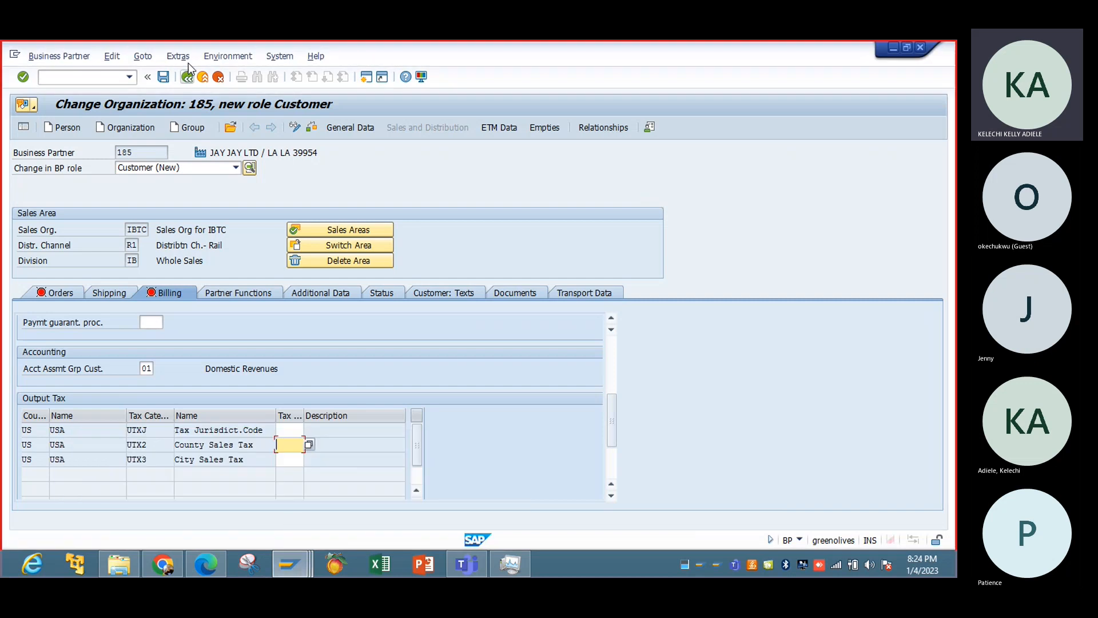
Switch to the Display IMG session and open the tax procedures through Check Calculation Procedure in the Basic Settings of Tax on Sales/Purchases.
{"action": "mouse_move", "coordinate": [290, 564]}
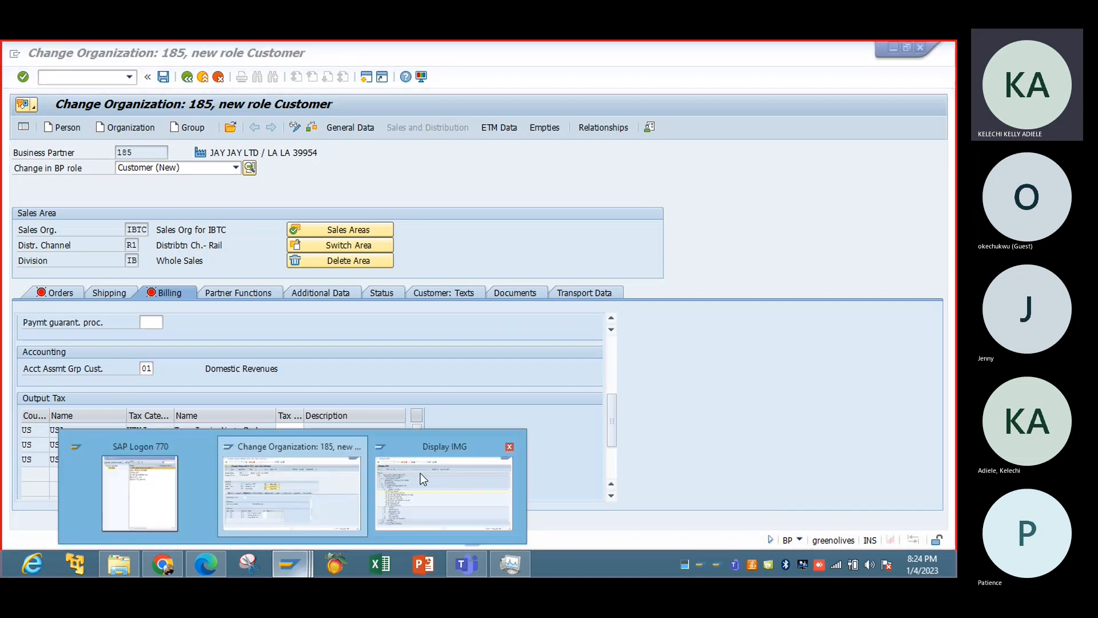
{"action": "left_click", "coordinate": [451, 482]}
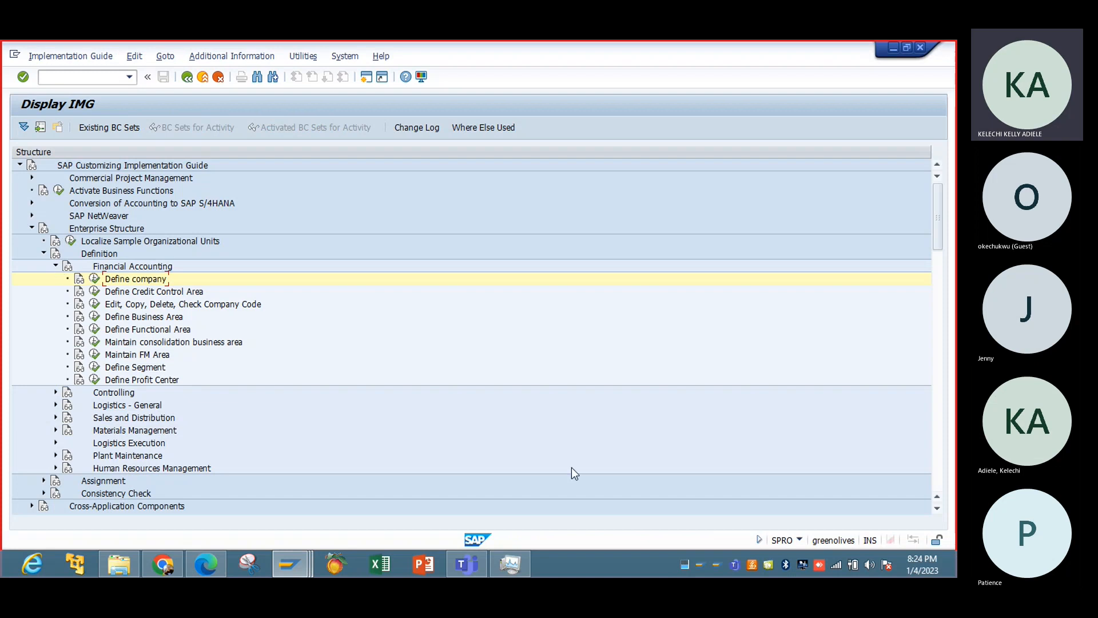
{"action": "left_click", "coordinate": [937, 446]}
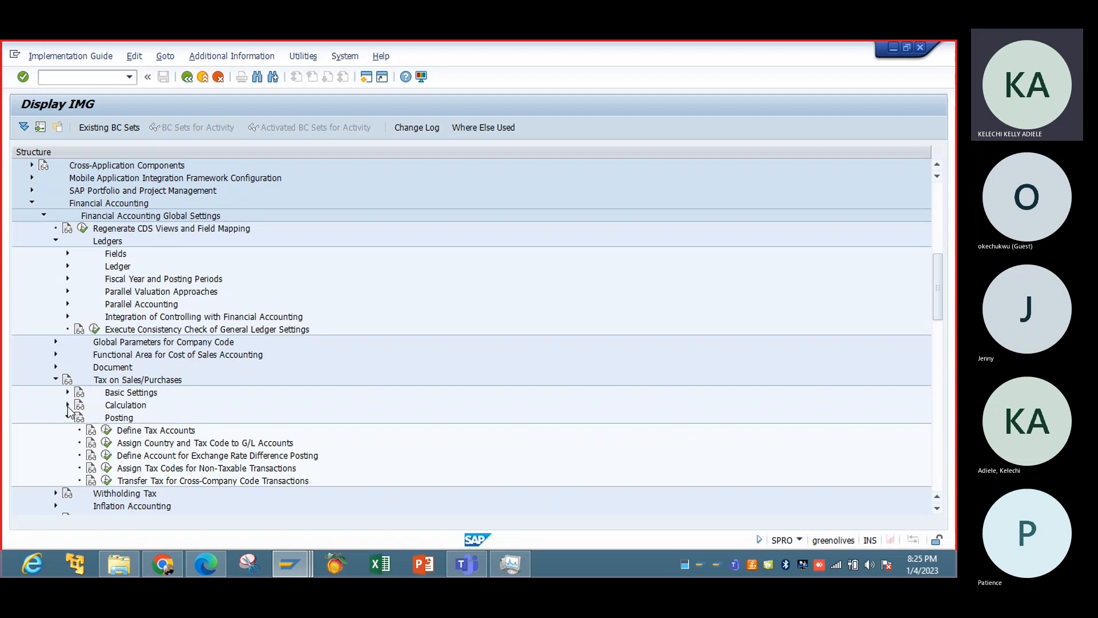
{"action": "left_click", "coordinate": [66, 405]}
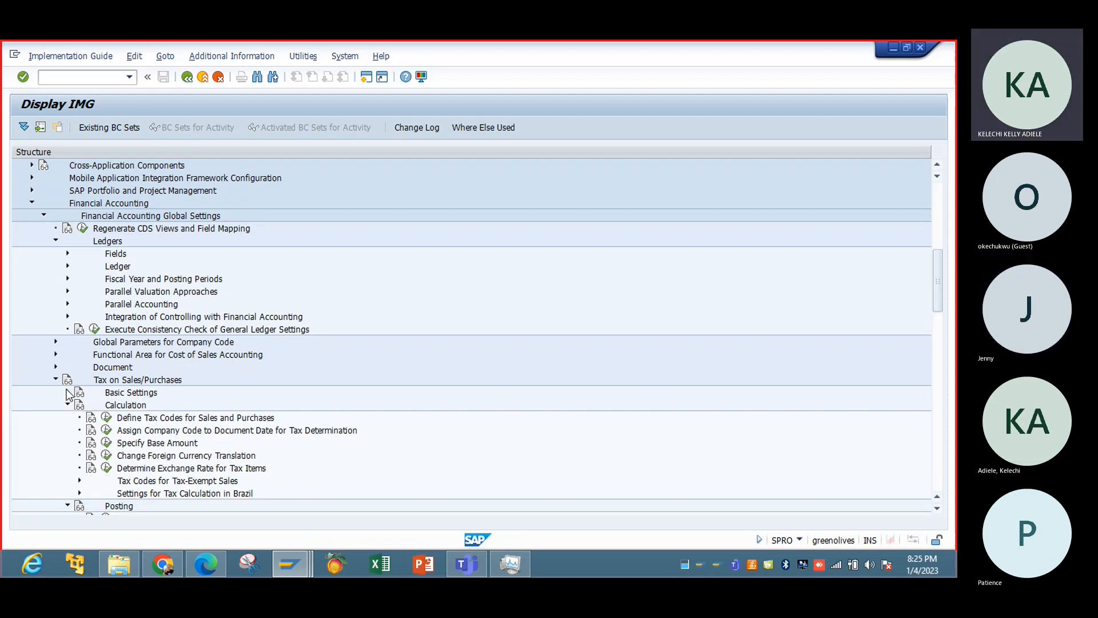
{"action": "left_click", "coordinate": [67, 392]}
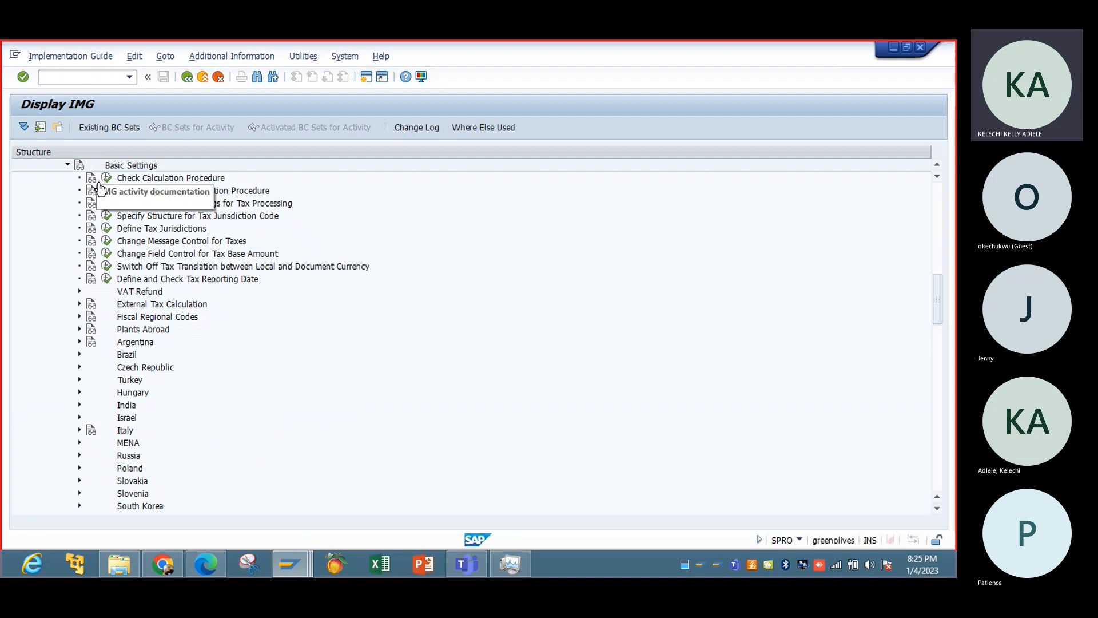
{"action": "left_click", "coordinate": [106, 177]}
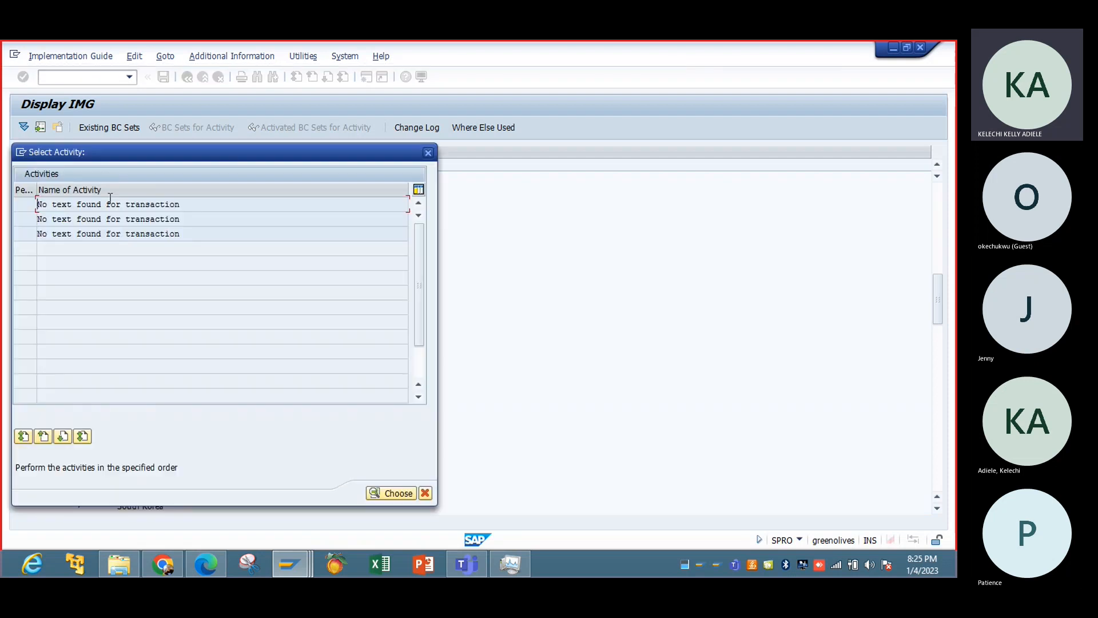
{"action": "double_click", "coordinate": [119, 235]}
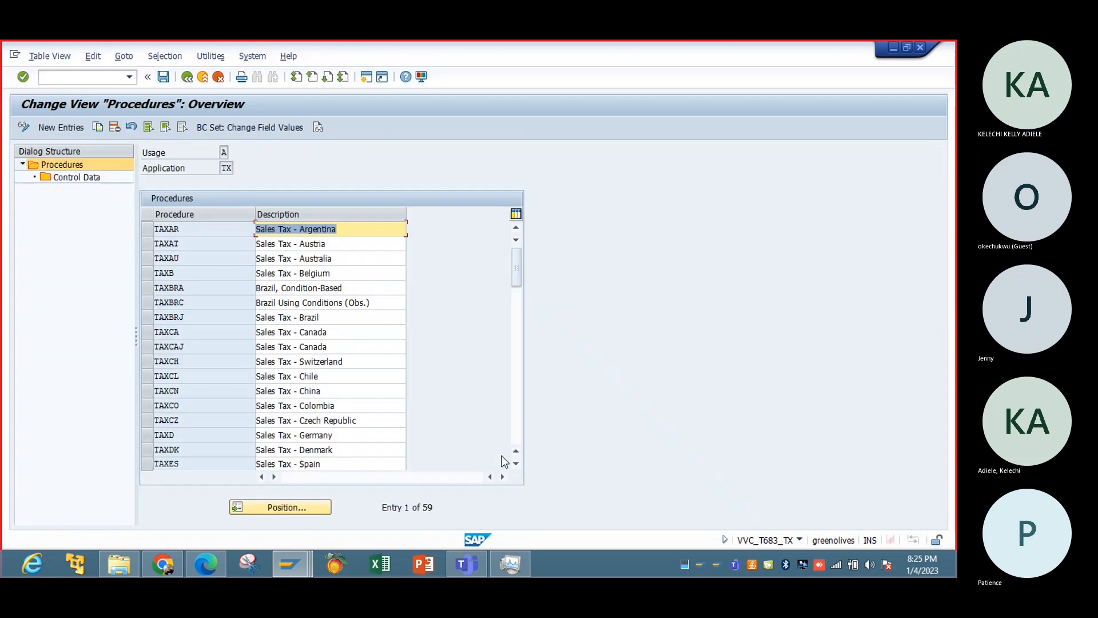
Find the US sales tax procedure TAXUS in the procedures list and select it.
{"action": "left_click", "coordinate": [515, 445]}
{"action": "left_click", "coordinate": [516, 445]}
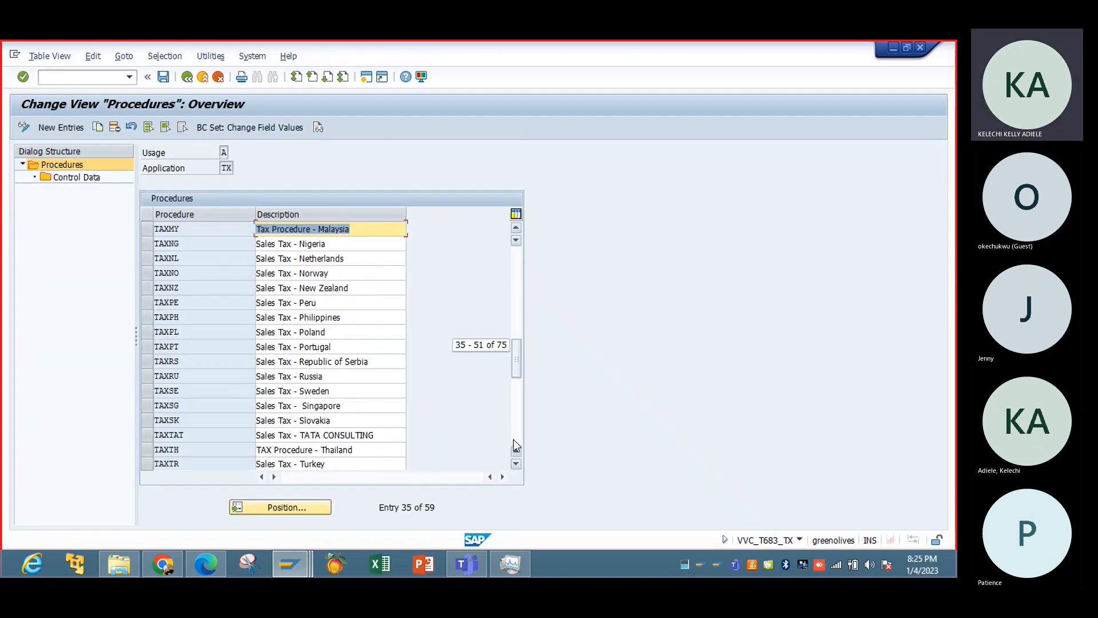
{"action": "left_click", "coordinate": [515, 445]}
{"action": "left_click", "coordinate": [514, 440]}
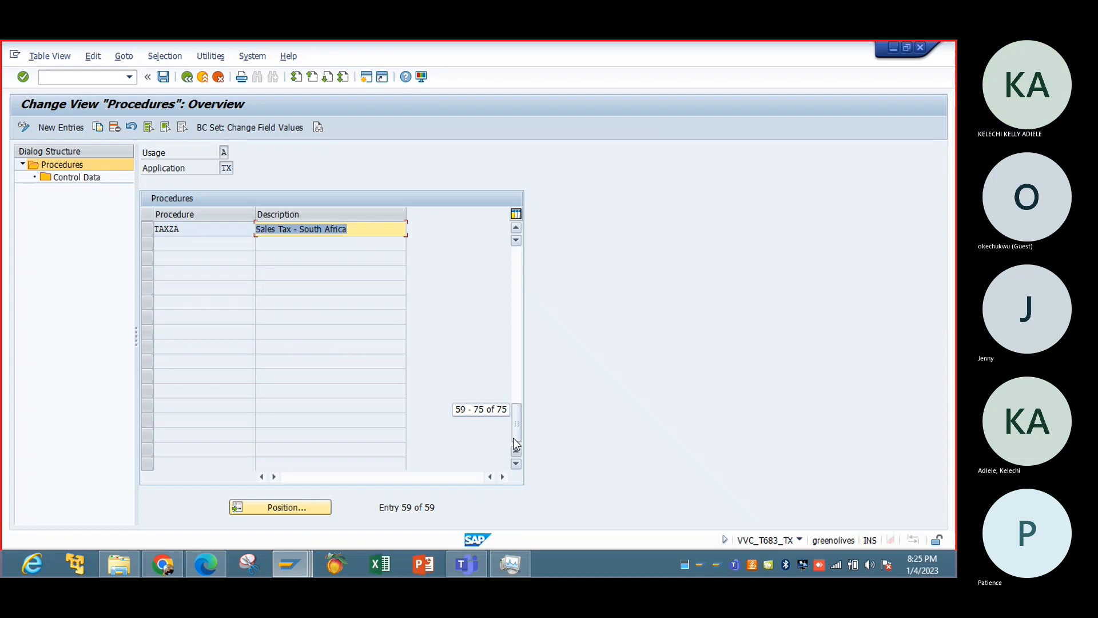
{"action": "left_click", "coordinate": [516, 271]}
{"action": "left_click", "coordinate": [515, 270]}
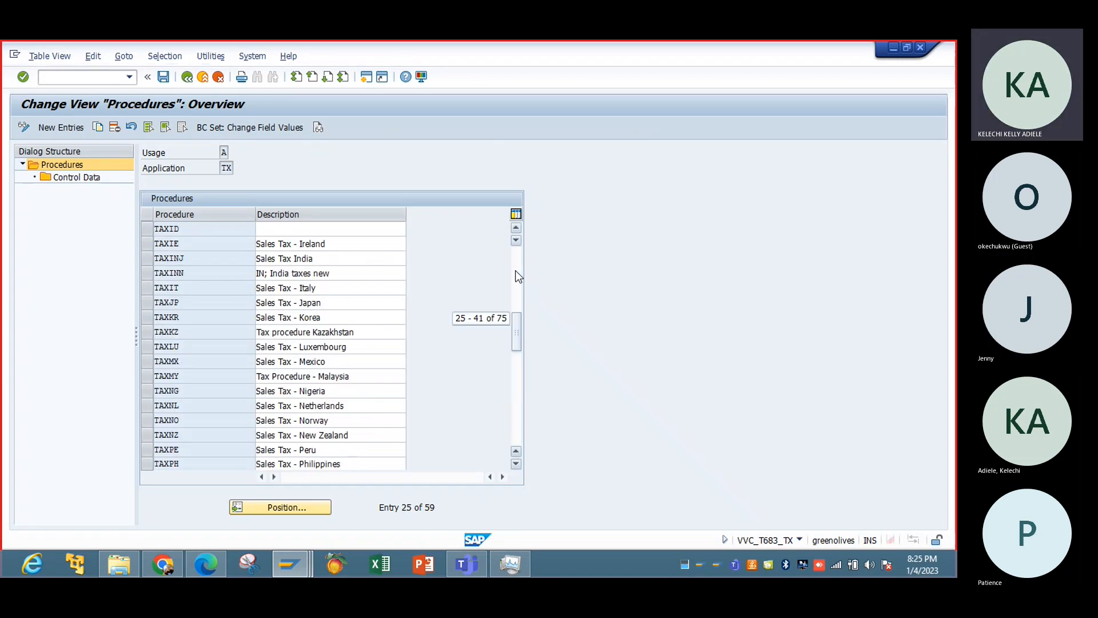
{"action": "left_click", "coordinate": [515, 270]}
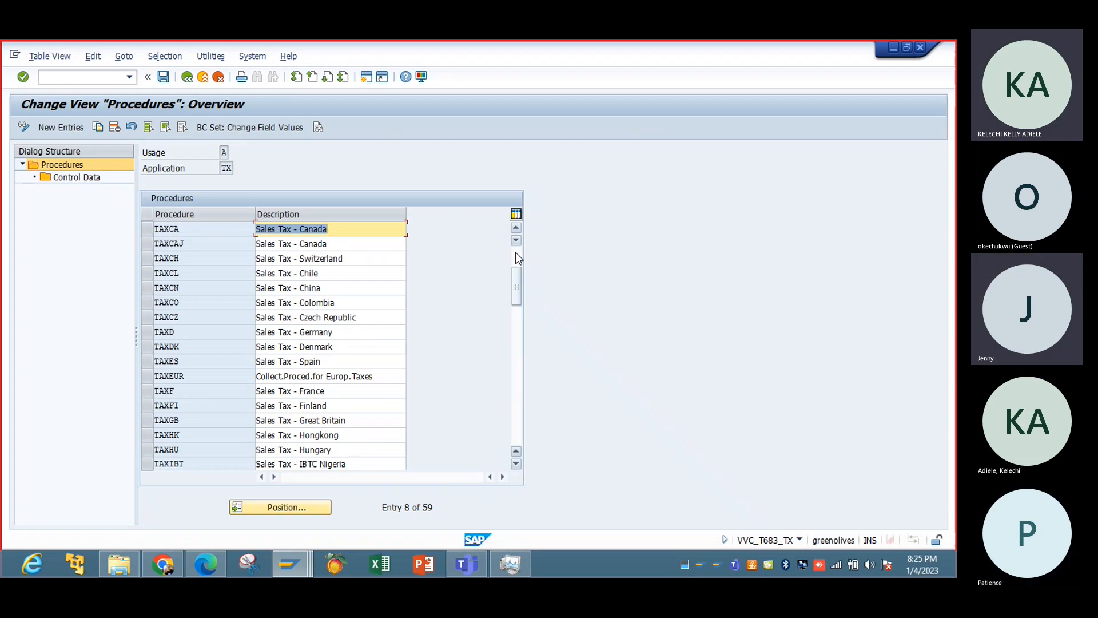
{"action": "left_click", "coordinate": [518, 254]}
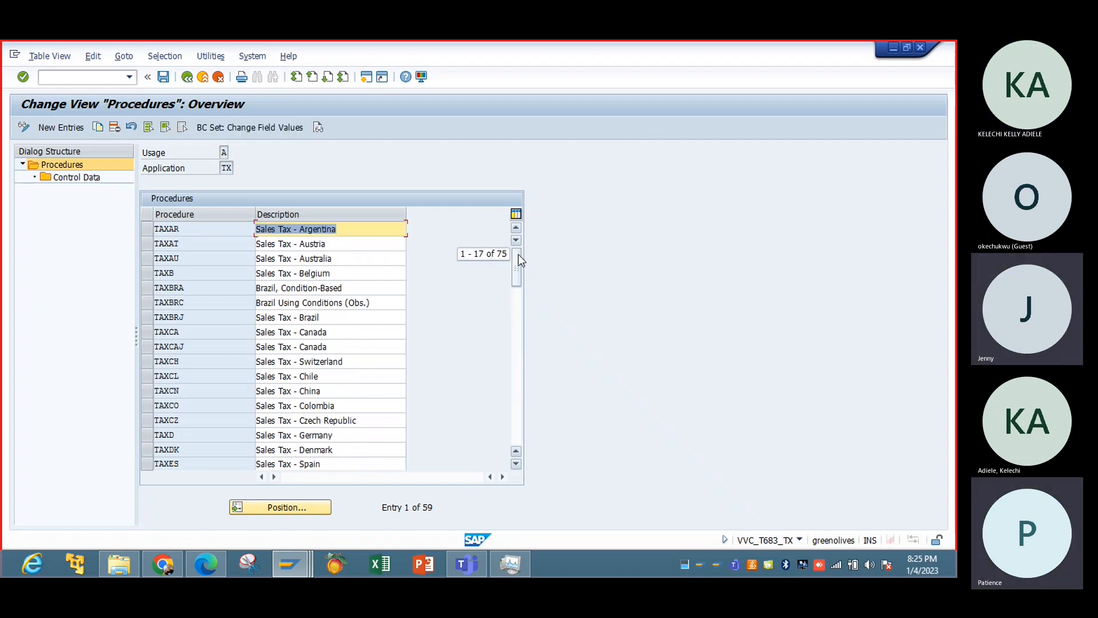
{"action": "left_click_drag", "start_coordinate": [517, 280], "coordinate": [517, 348]}
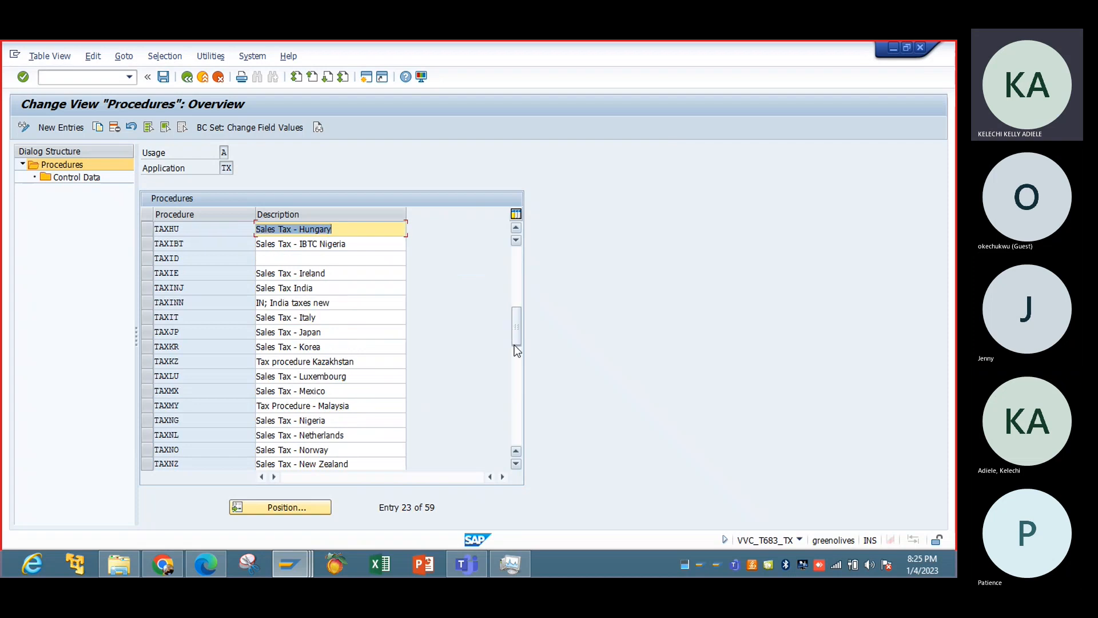
{"action": "left_click", "coordinate": [517, 374]}
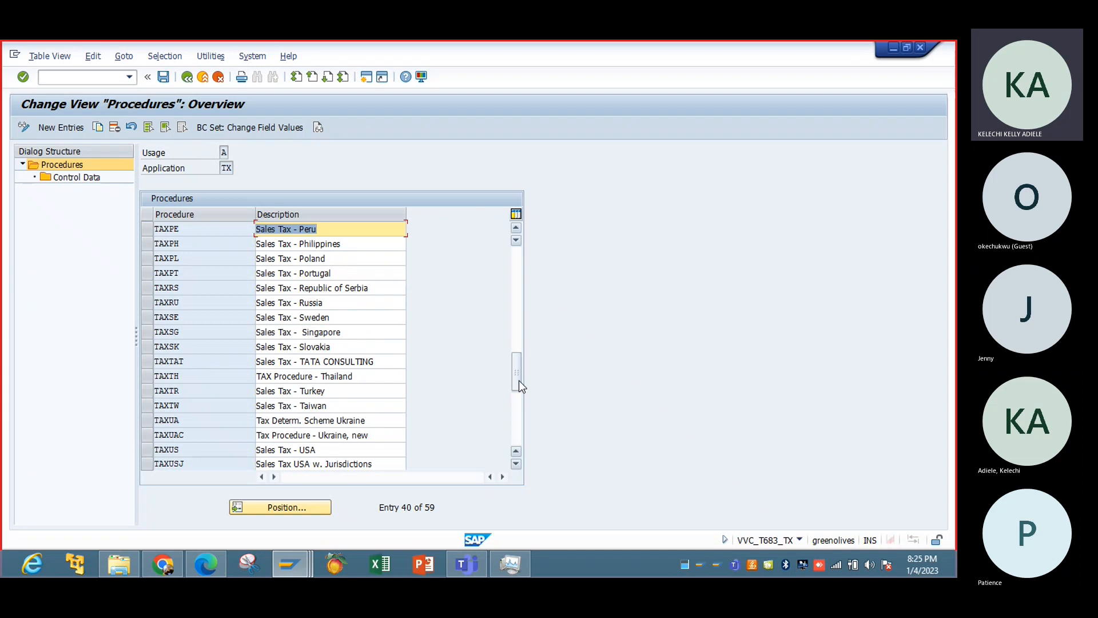
{"action": "left_click_drag", "start_coordinate": [519, 380], "coordinate": [518, 406]}
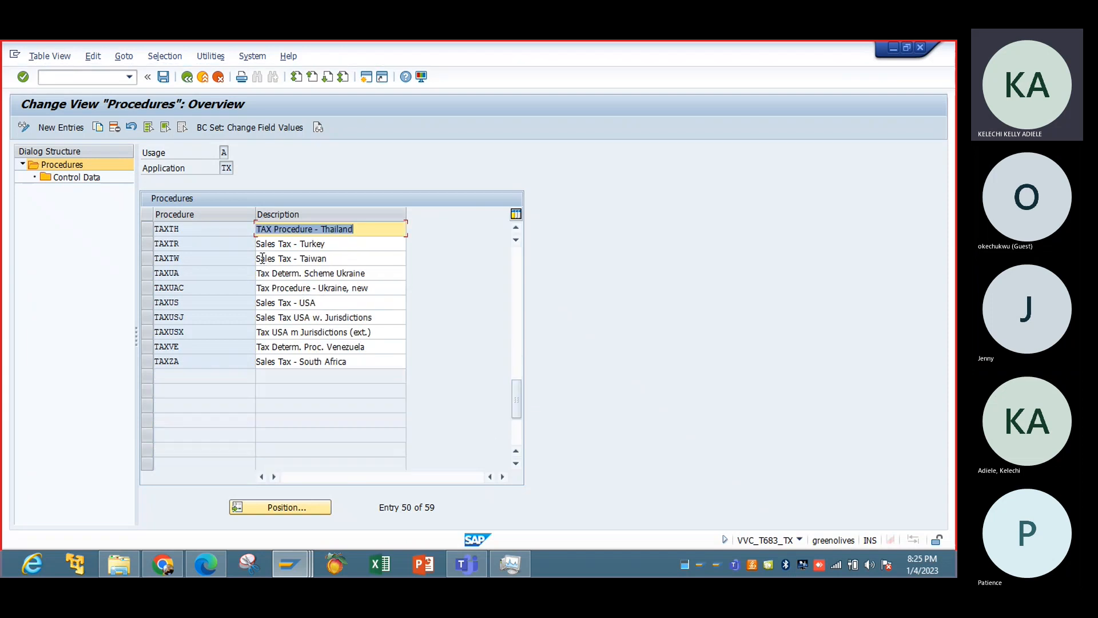
{"action": "left_click", "coordinate": [147, 302]}
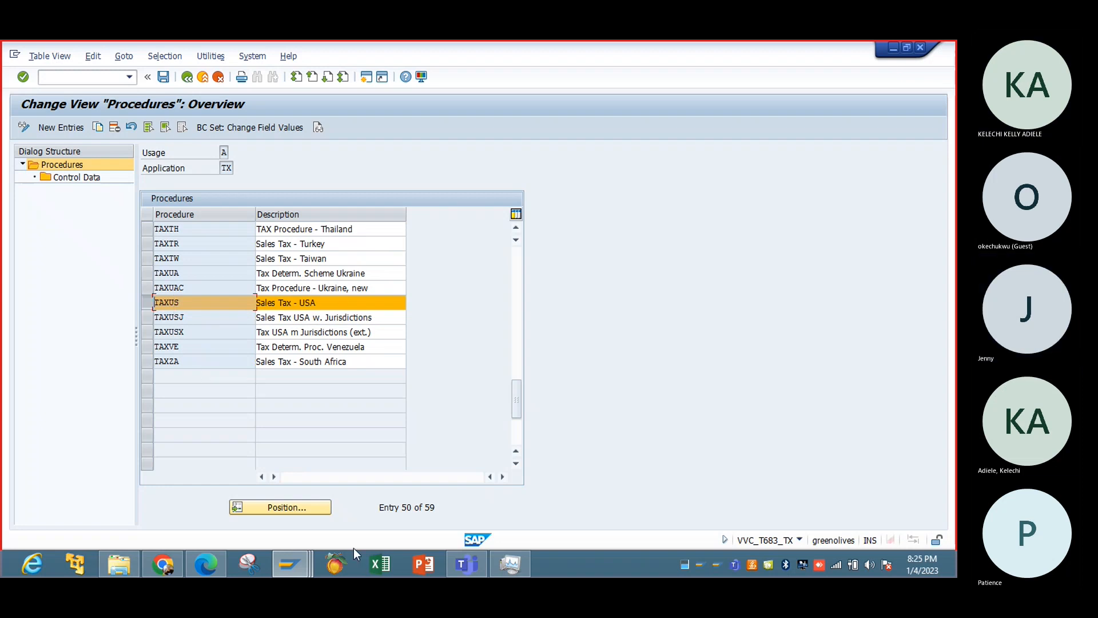
Check the output tax categories in the customer's billing data against the procedure and return to the tax procedures session.
{"action": "mouse_move", "coordinate": [292, 546]}
{"action": "left_click", "coordinate": [262, 486]}
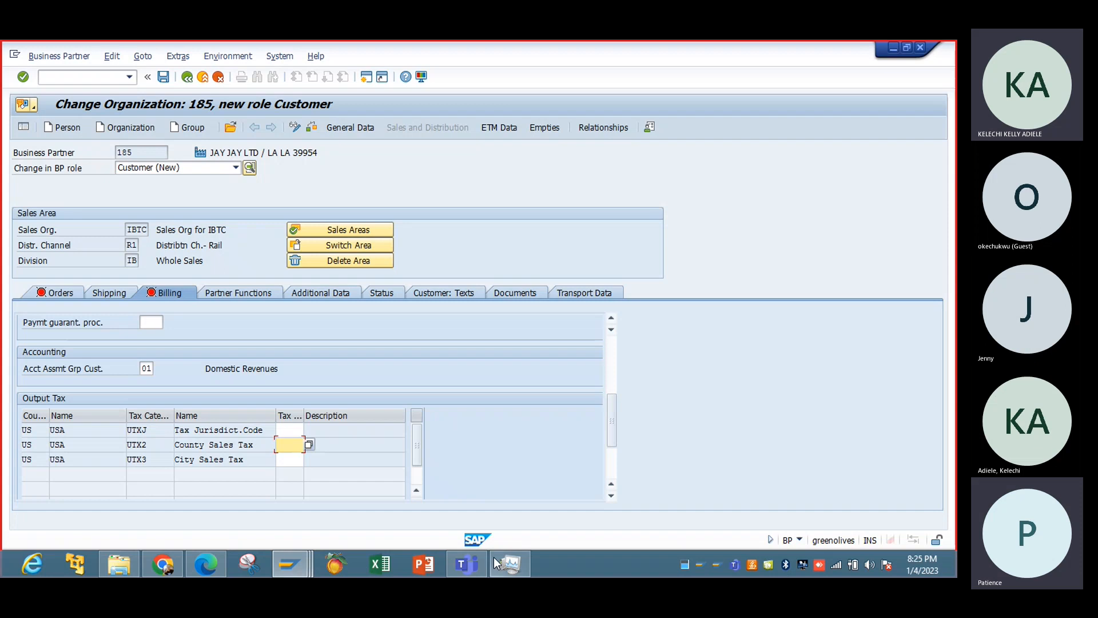
{"action": "left_click", "coordinate": [290, 564]}
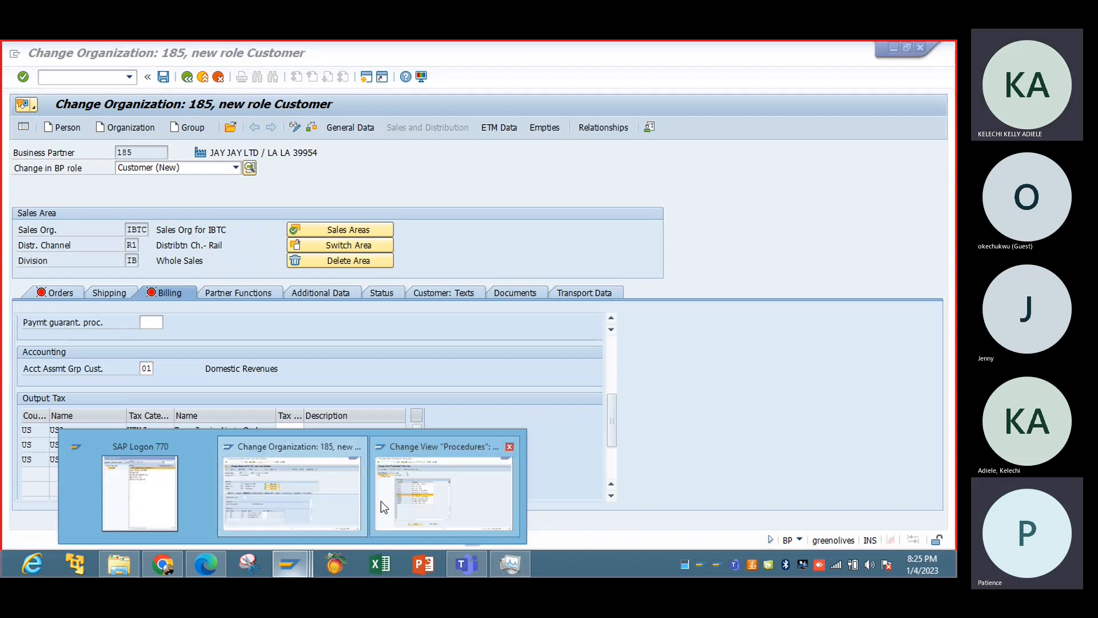
{"action": "left_click", "coordinate": [432, 490]}
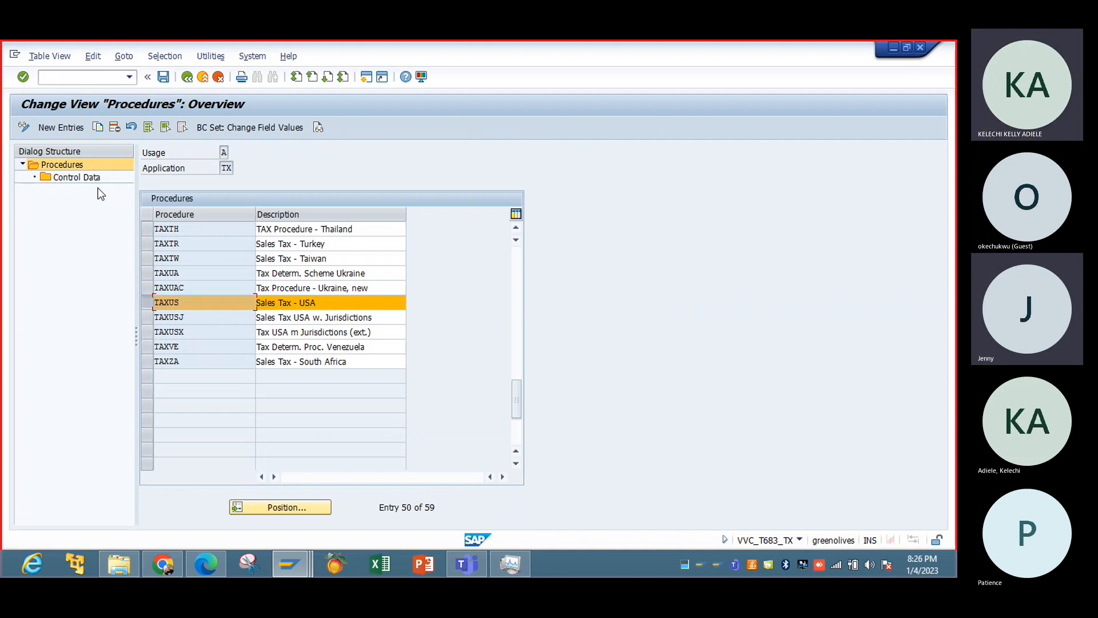
Open the control data of procedure TAXUS and bring up the condition type options for the A/R Sales Tax 1 step.
{"action": "double_click", "coordinate": [67, 179]}
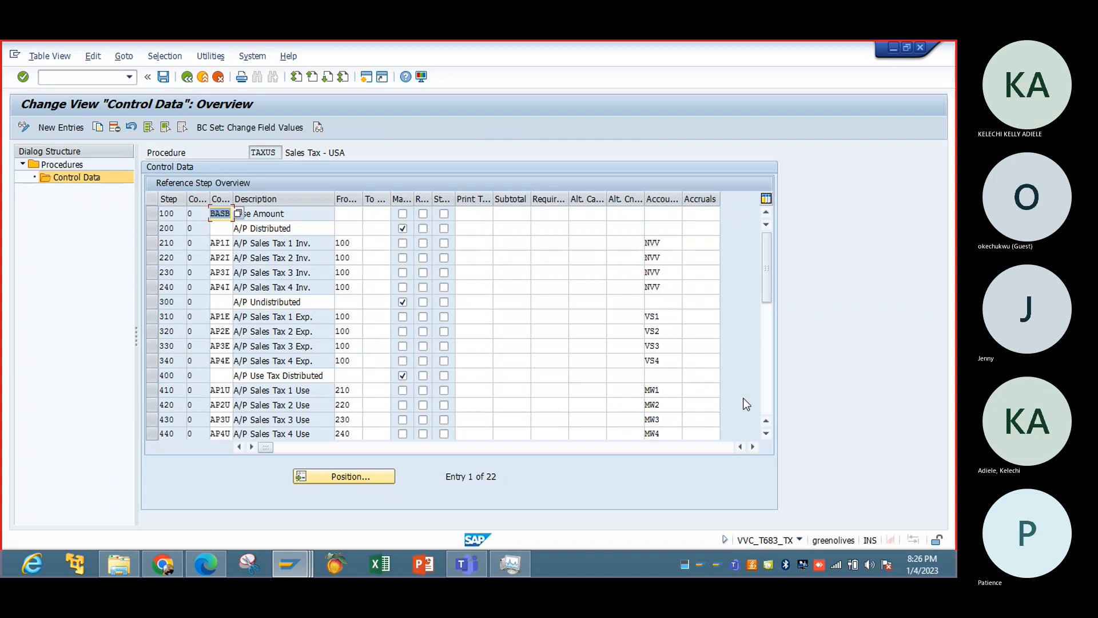
{"action": "left_click", "coordinate": [767, 396]}
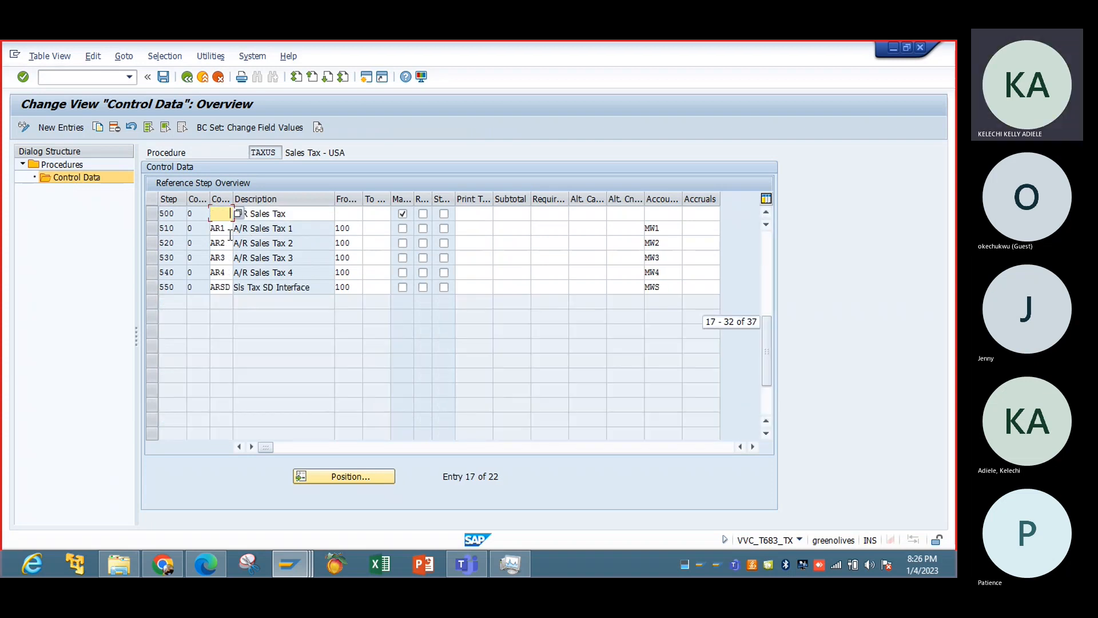
{"action": "left_click", "coordinate": [230, 233]}
{"action": "left_click", "coordinate": [237, 229]}
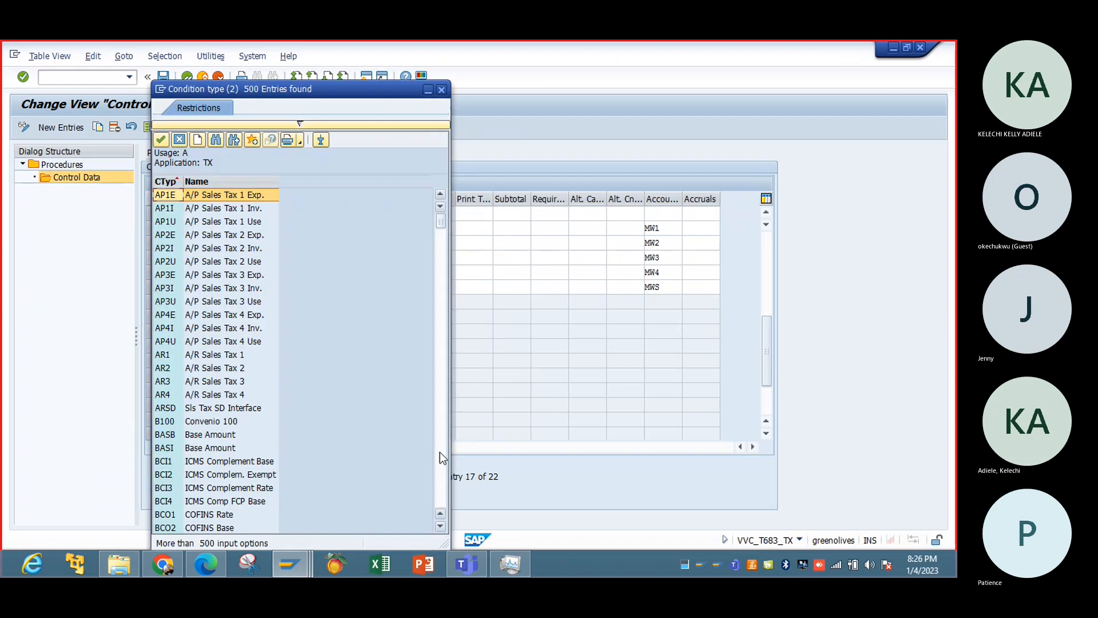
Look through the condition types and rerun the value list with a higher maximum number of hits.
{"action": "left_click", "coordinate": [441, 454]}
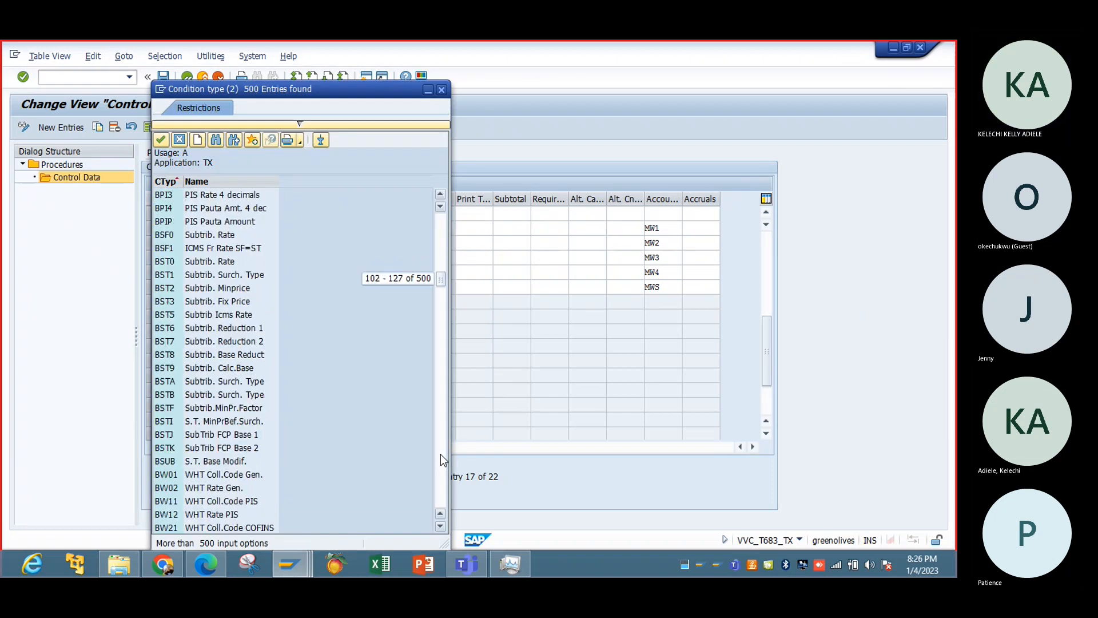
{"action": "left_click", "coordinate": [441, 454]}
{"action": "left_click", "coordinate": [441, 454]}
{"action": "left_click", "coordinate": [441, 454]}
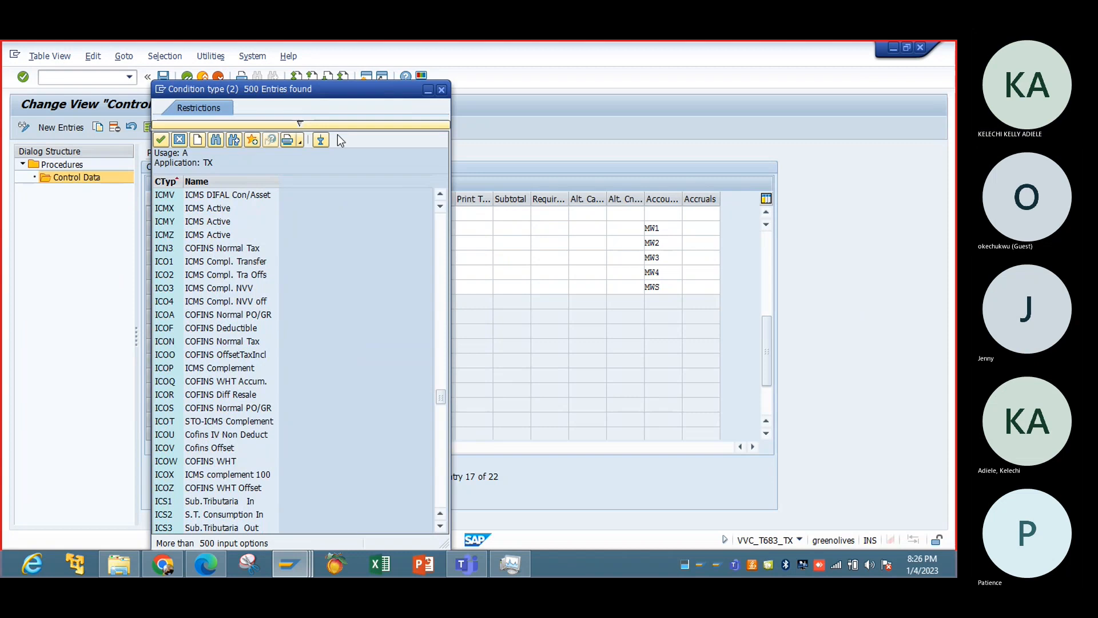
{"action": "left_click", "coordinate": [294, 123]}
{"action": "left_click", "coordinate": [296, 239]}
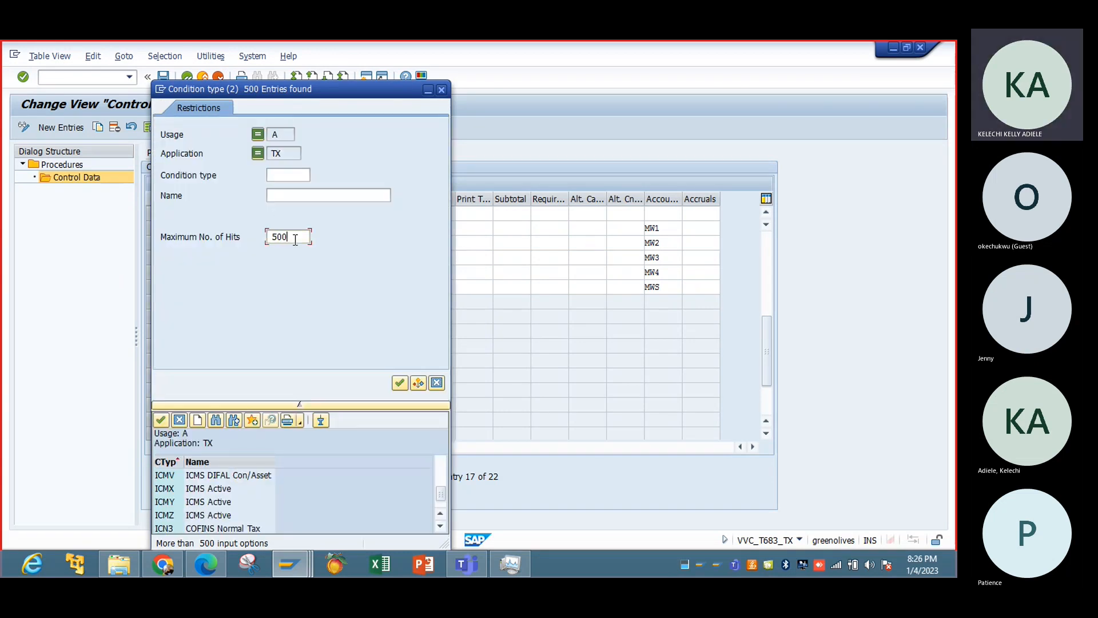
{"action": "left_click", "coordinate": [400, 382]}
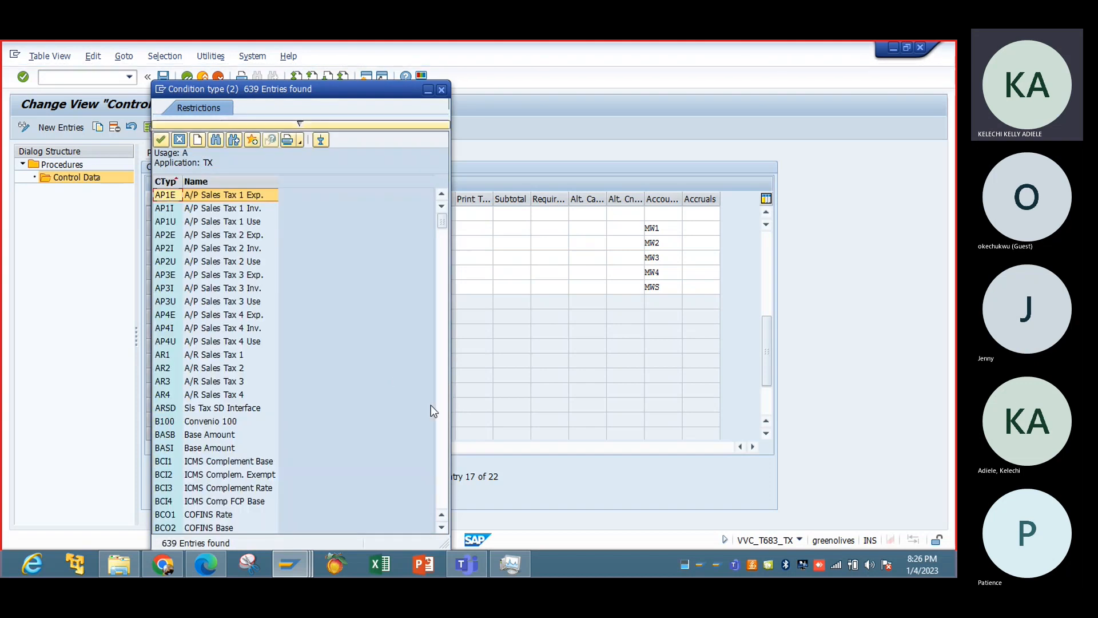
Examine the full condition type list through its last entries, looking for the customer's output tax categories.
{"action": "left_click", "coordinate": [443, 427]}
{"action": "left_click_drag", "start_coordinate": [442, 427], "coordinate": [444, 496]}
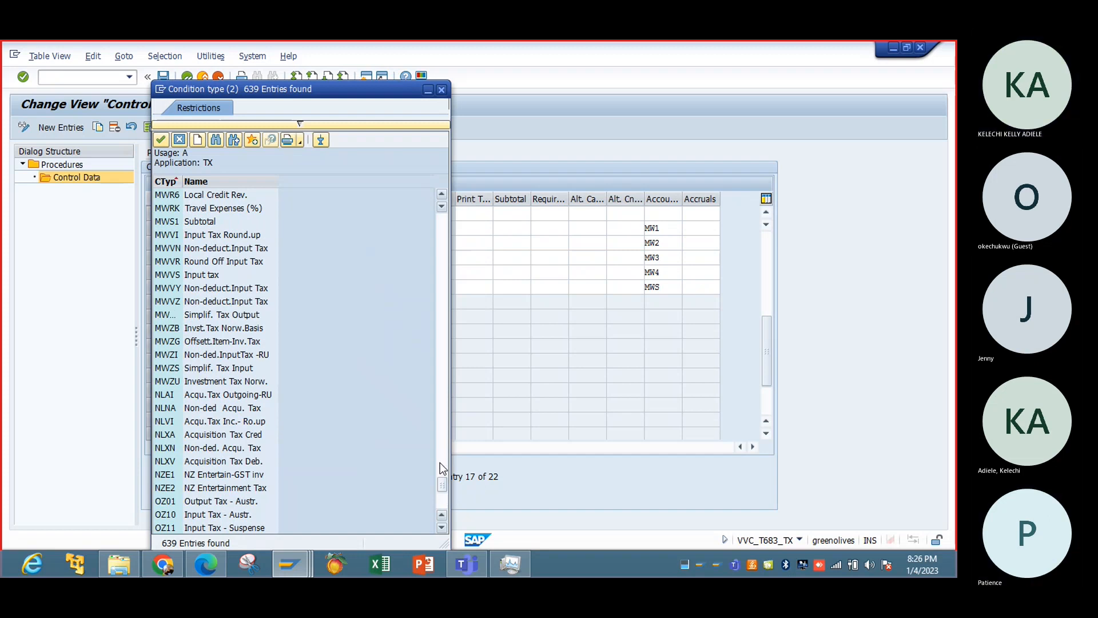
{"action": "left_click", "coordinate": [442, 468]}
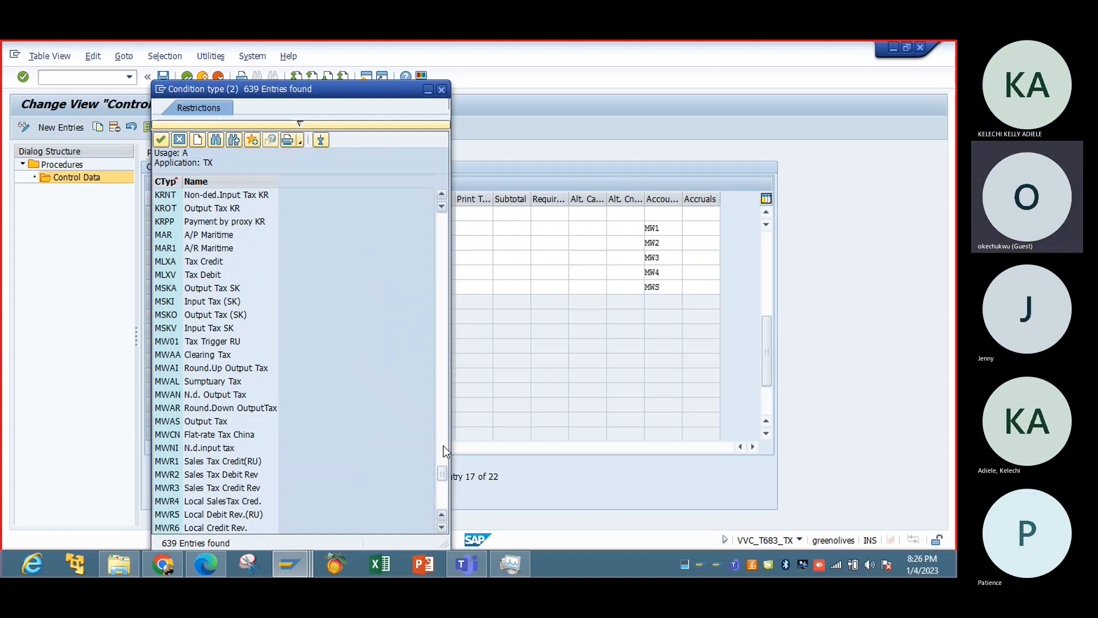
{"action": "left_click", "coordinate": [441, 503]}
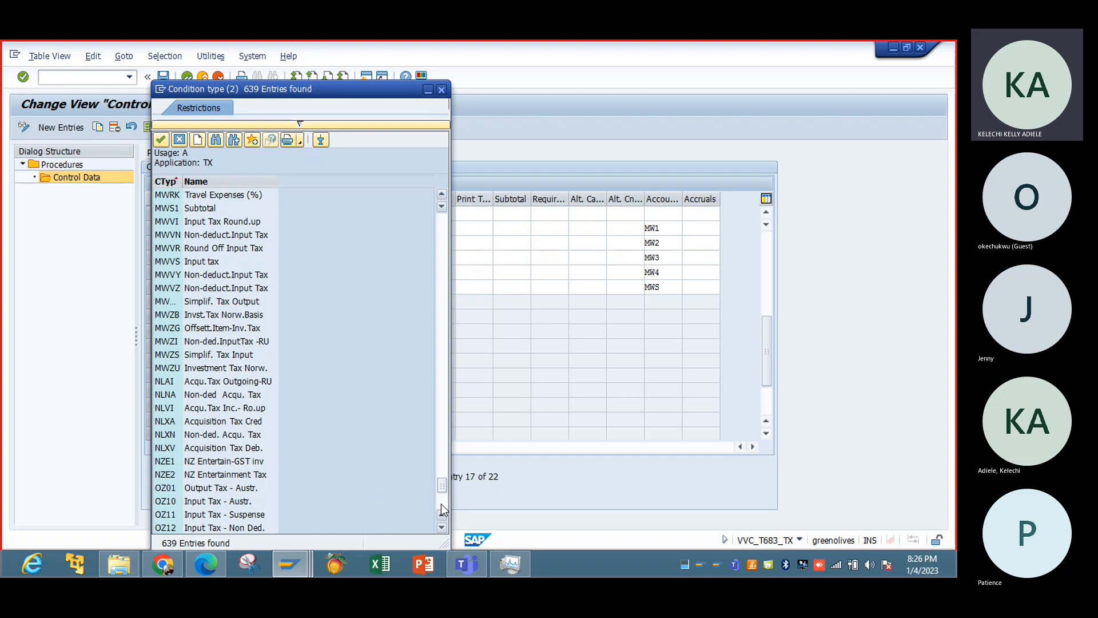
{"action": "left_click", "coordinate": [441, 503]}
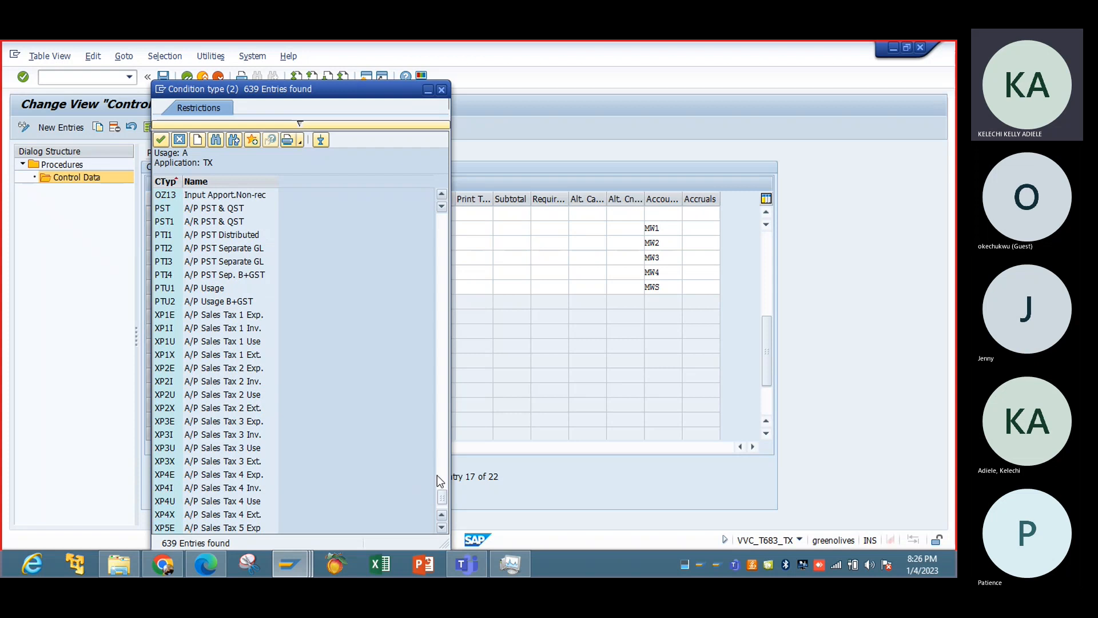
{"action": "left_click", "coordinate": [440, 502]}
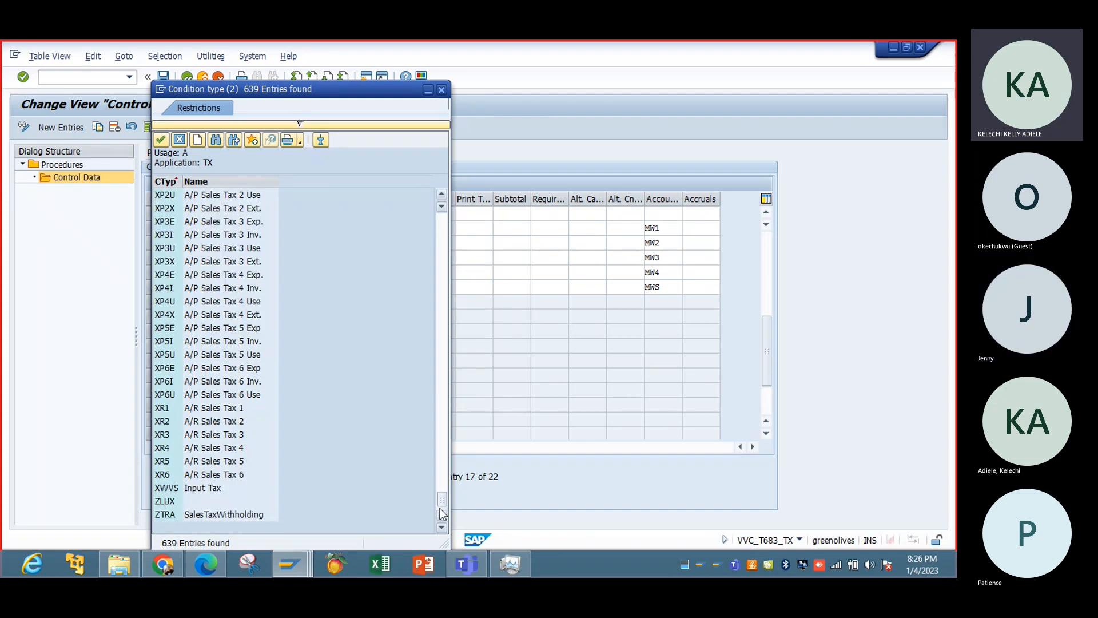
{"action": "left_click", "coordinate": [440, 242]}
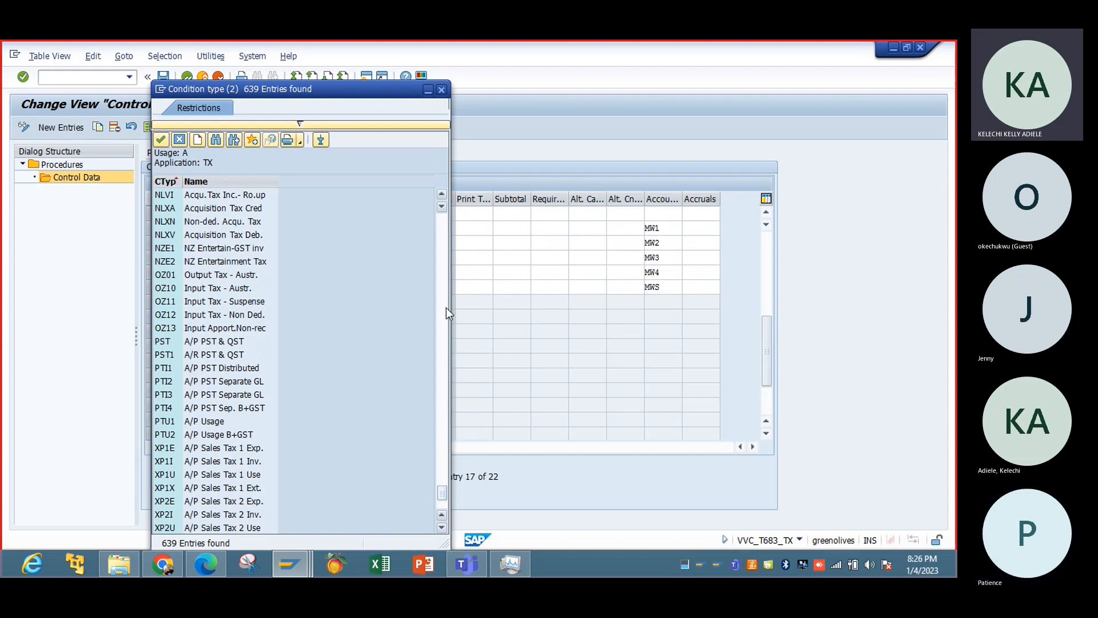
{"action": "left_click", "coordinate": [443, 262]}
{"action": "left_click", "coordinate": [443, 262]}
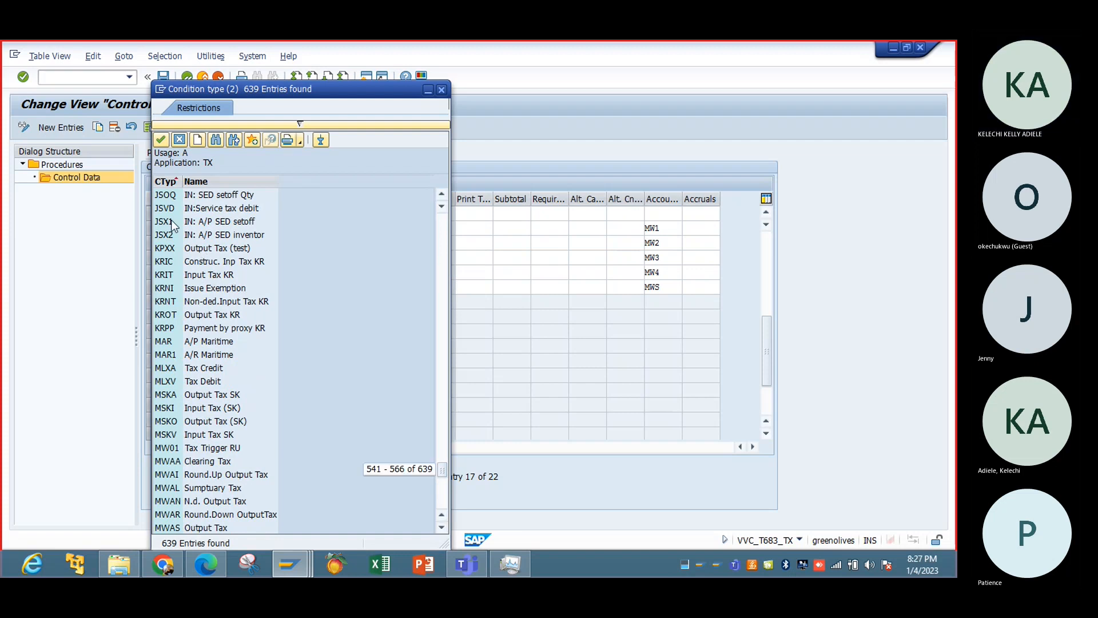
Switch to the customer's billing data and widen the Tax Category column of the output tax table.
{"action": "left_click", "coordinate": [290, 565]}
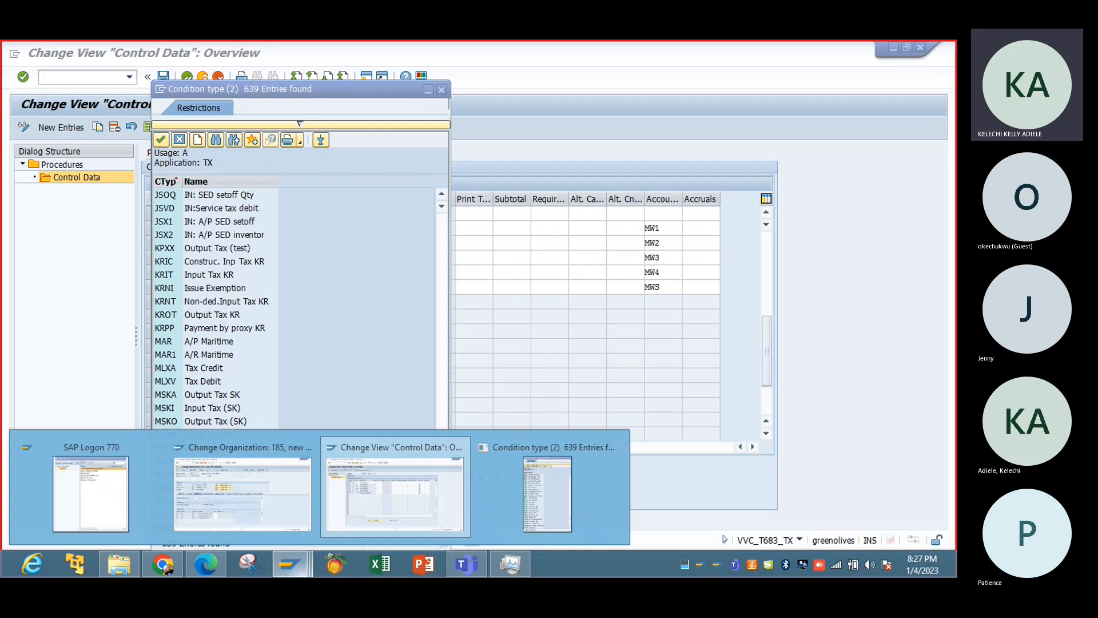
{"action": "left_click", "coordinate": [247, 515]}
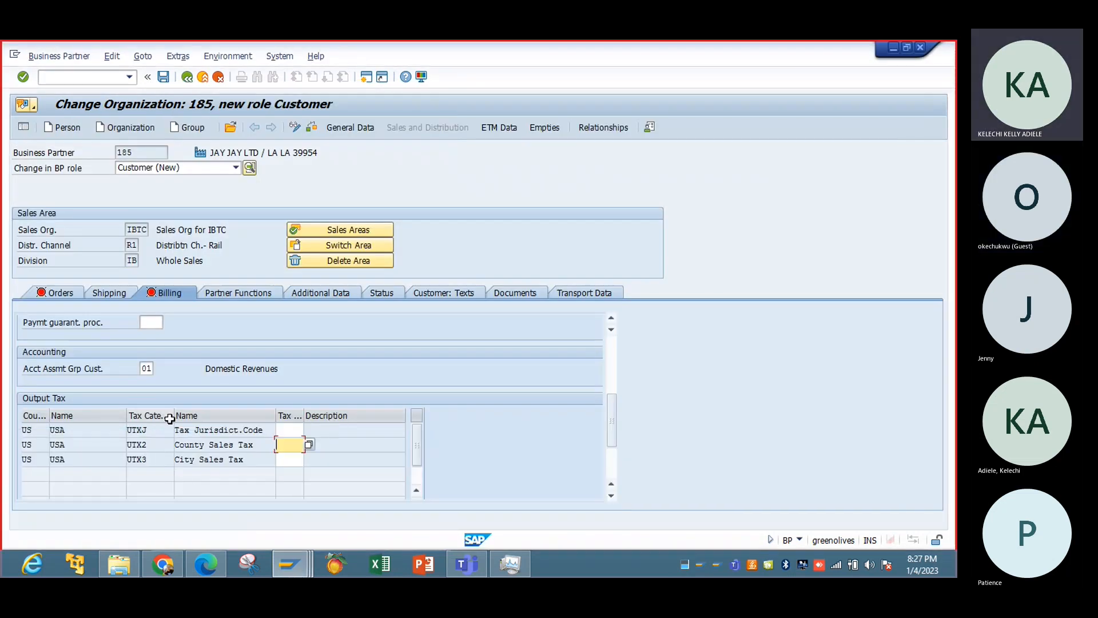
{"action": "left_click_drag", "start_coordinate": [169, 419], "coordinate": [258, 421]}
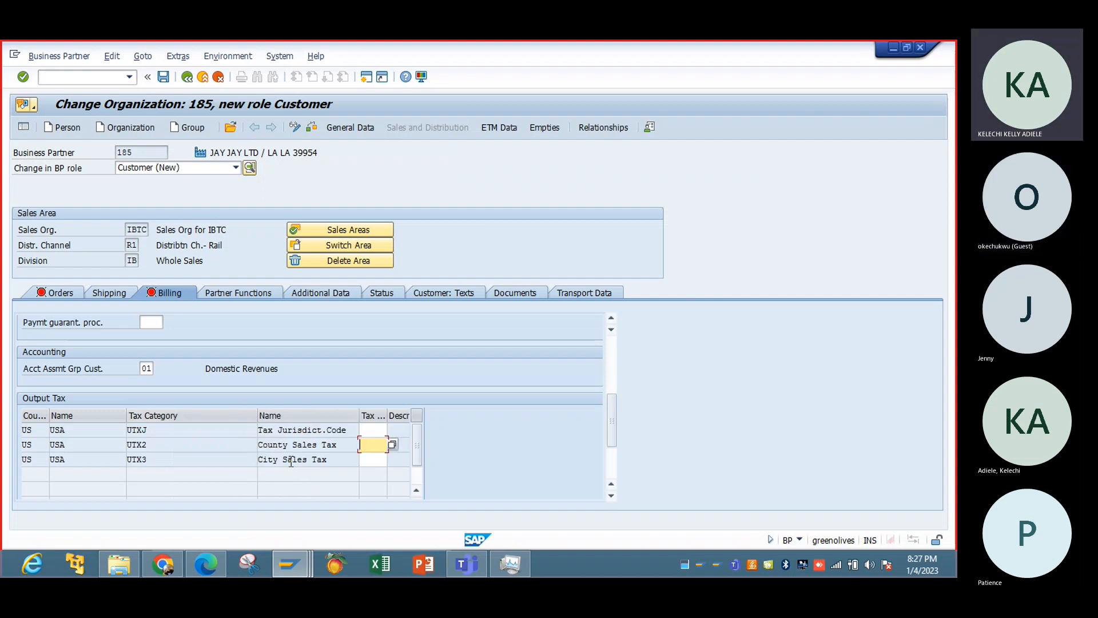
Read the field help for the tax category of County Sales Tax, including the linked definition of condition, and close the help.
{"action": "left_click", "coordinate": [243, 447]}
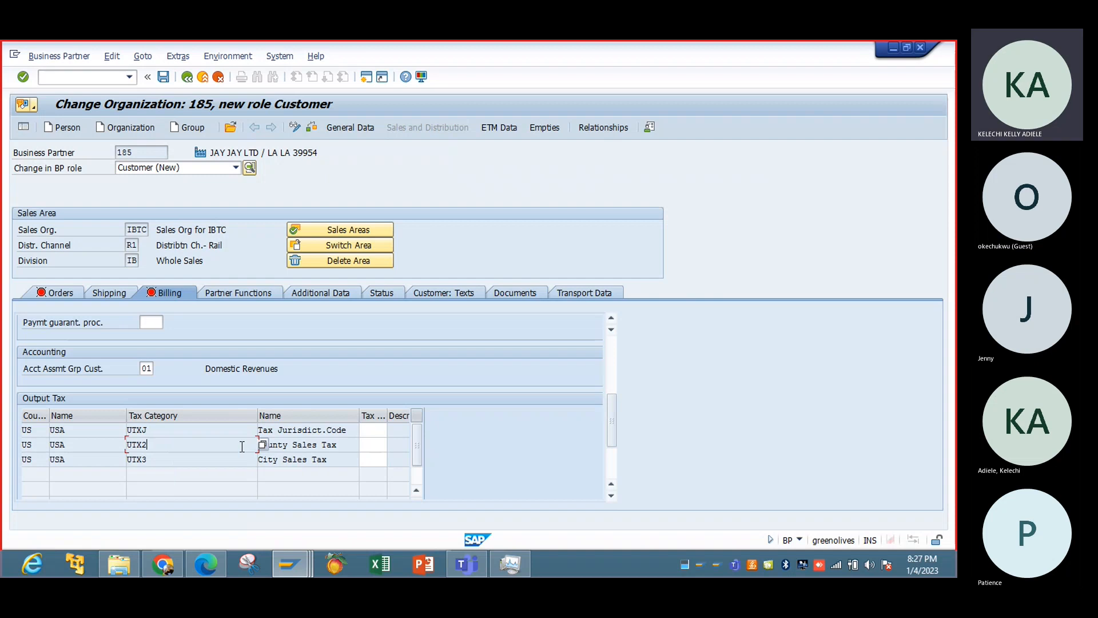
{"action": "key", "text": "F1"}
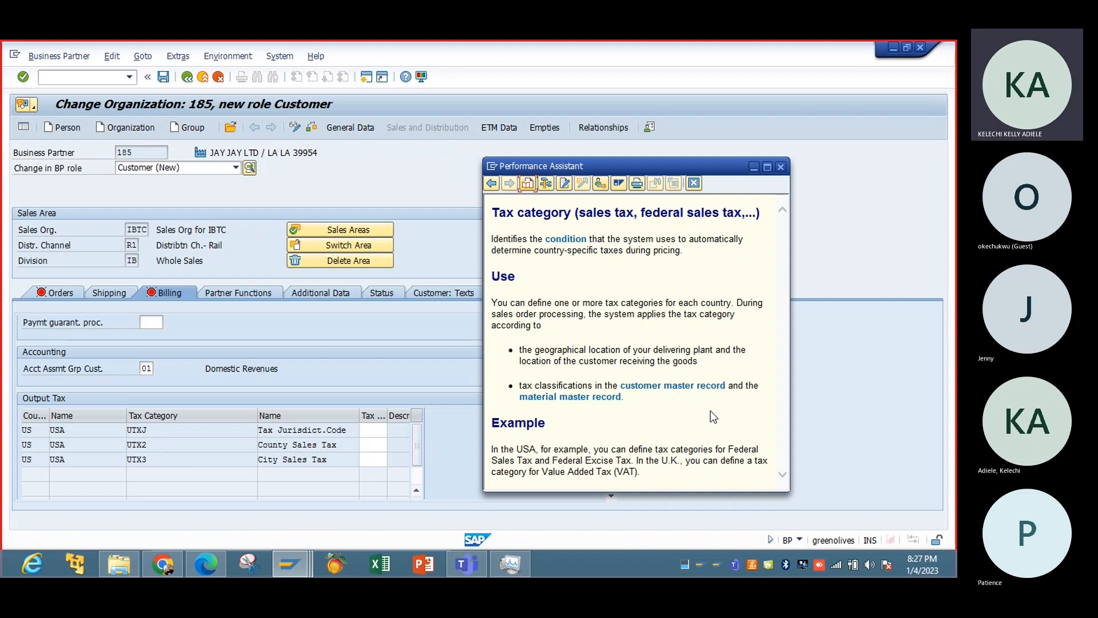
{"action": "left_click", "coordinate": [573, 243]}
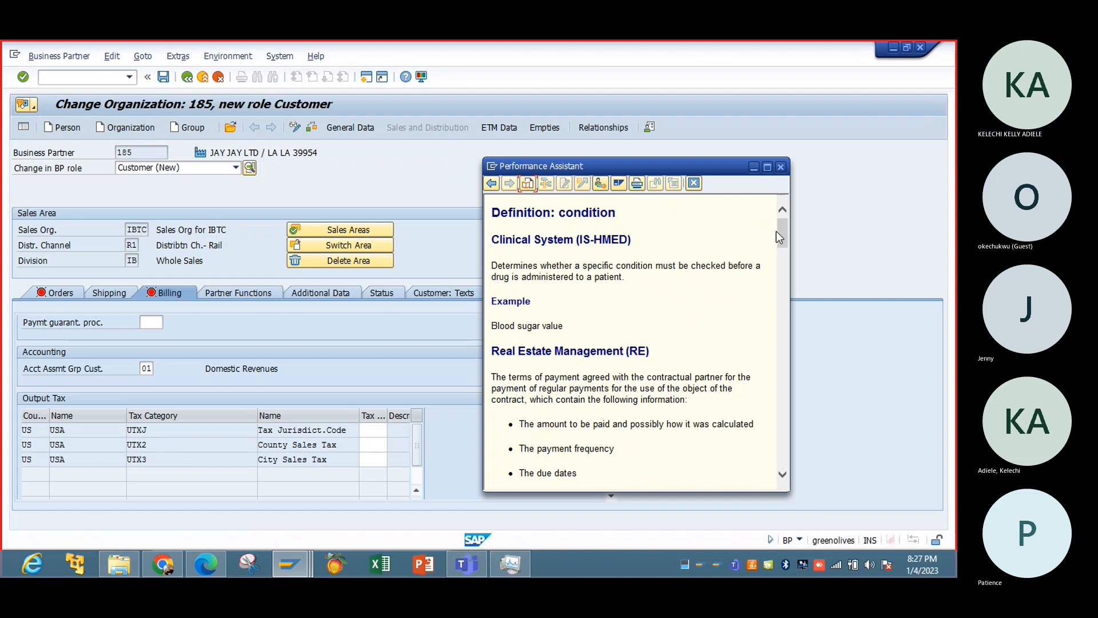
{"action": "left_click_drag", "start_coordinate": [780, 232], "coordinate": [792, 316]}
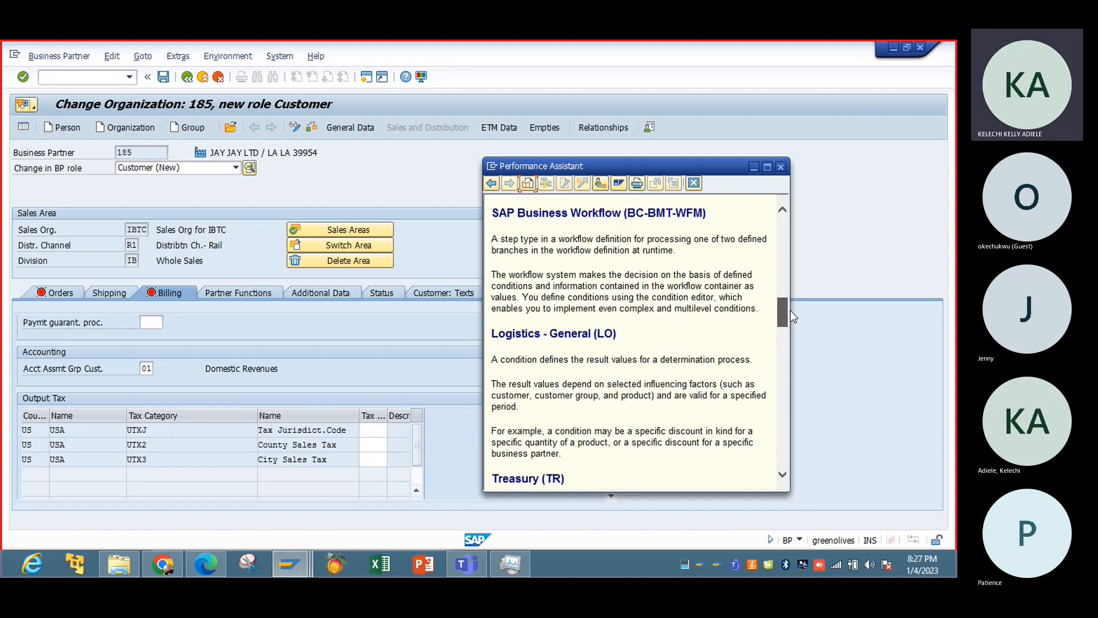
{"action": "left_click", "coordinate": [781, 167]}
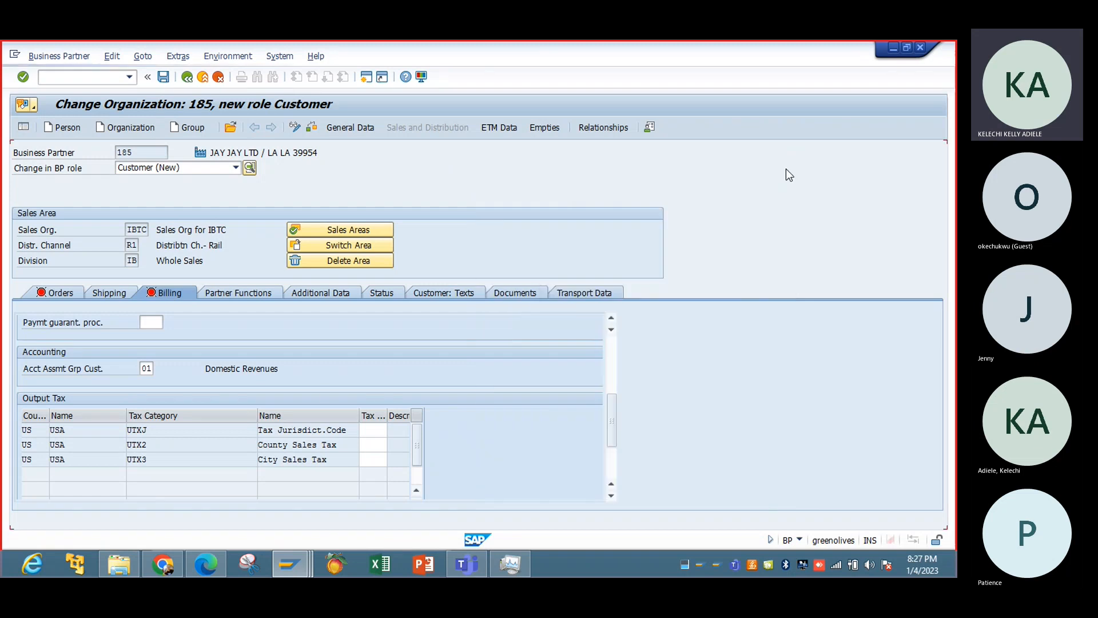
Return to the TAXUS control data, check the earlier entries of the condition type list, and go back to the procedures overview.
{"action": "left_click", "coordinate": [290, 564]}
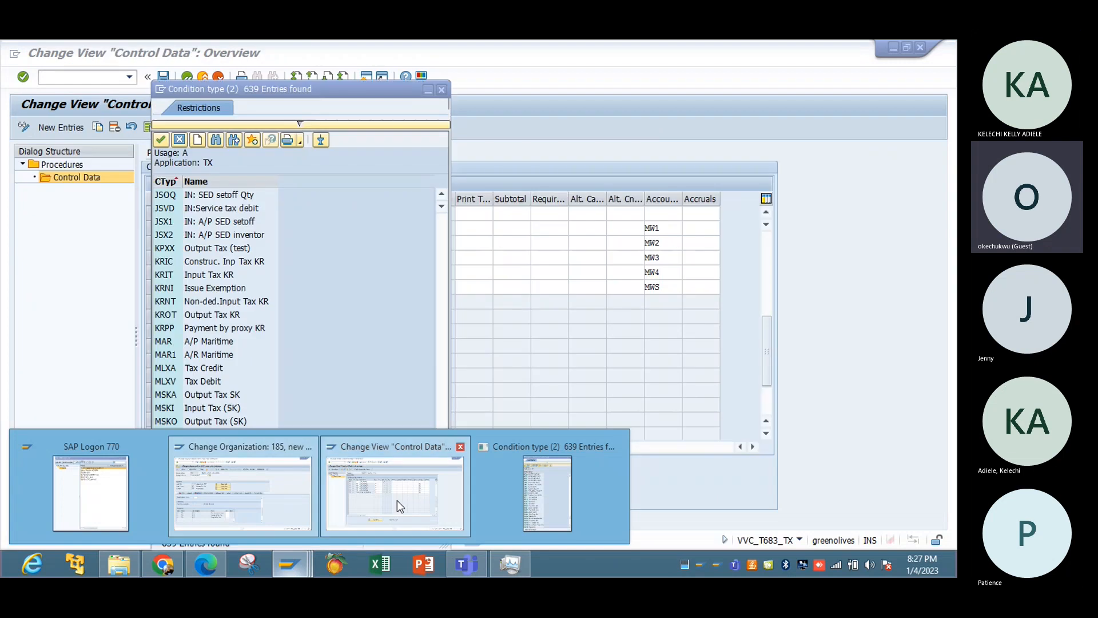
{"action": "left_click", "coordinate": [397, 500]}
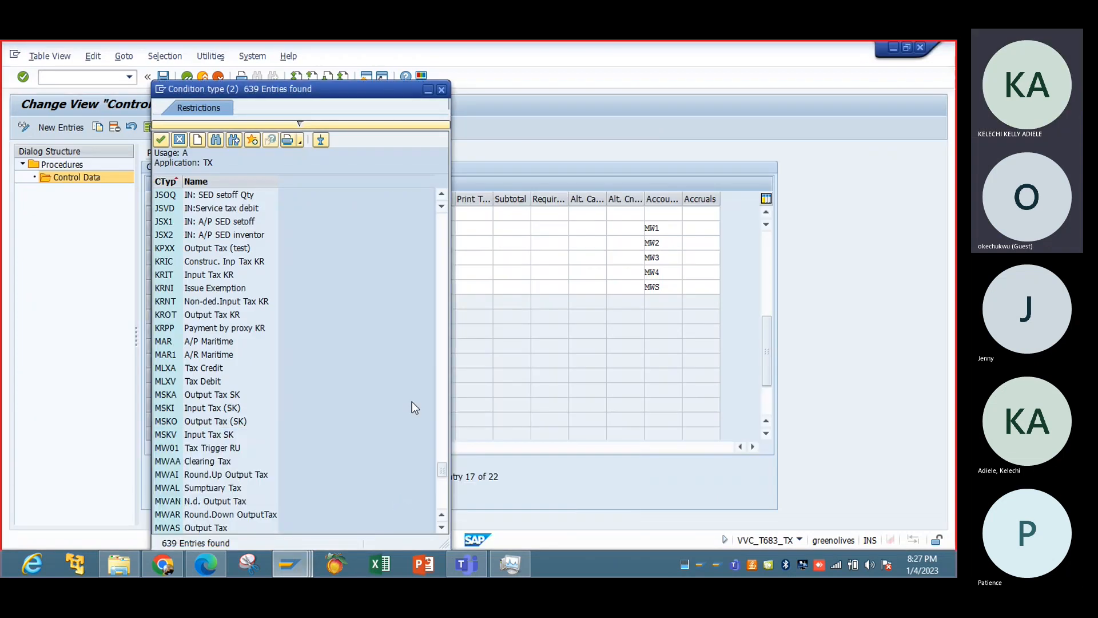
{"action": "left_click", "coordinate": [440, 226]}
{"action": "left_click", "coordinate": [440, 227]}
{"action": "left_click", "coordinate": [440, 230]}
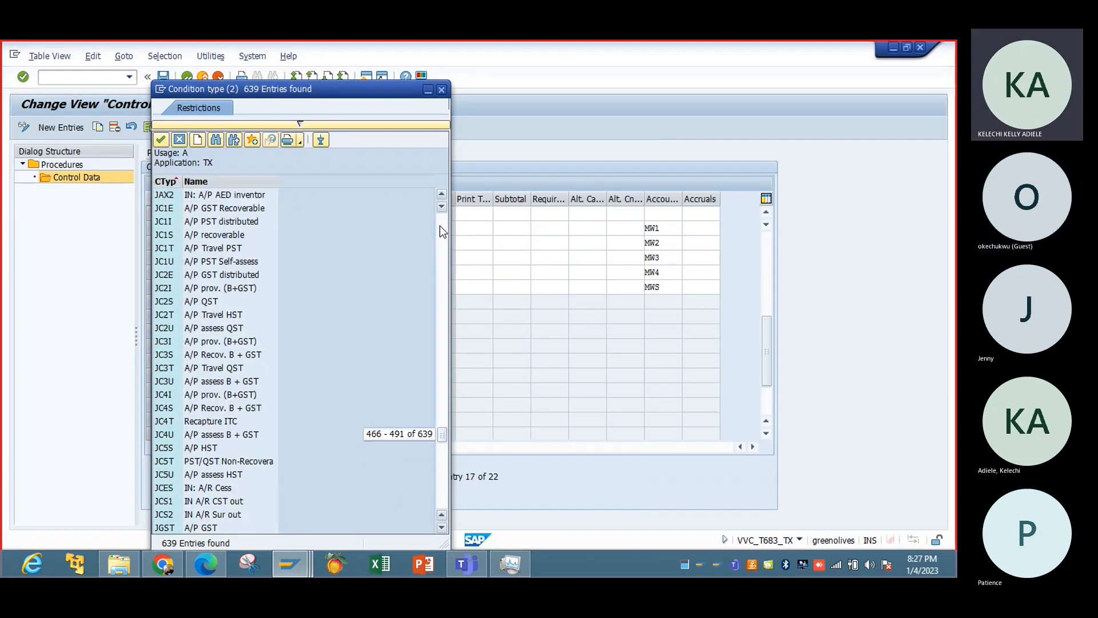
{"action": "left_click", "coordinate": [440, 230]}
{"action": "left_click", "coordinate": [440, 230]}
{"action": "left_click", "coordinate": [440, 229]}
{"action": "left_click", "coordinate": [440, 230]}
{"action": "left_click", "coordinate": [441, 230]}
{"action": "left_click", "coordinate": [440, 229]}
{"action": "left_click", "coordinate": [440, 228]}
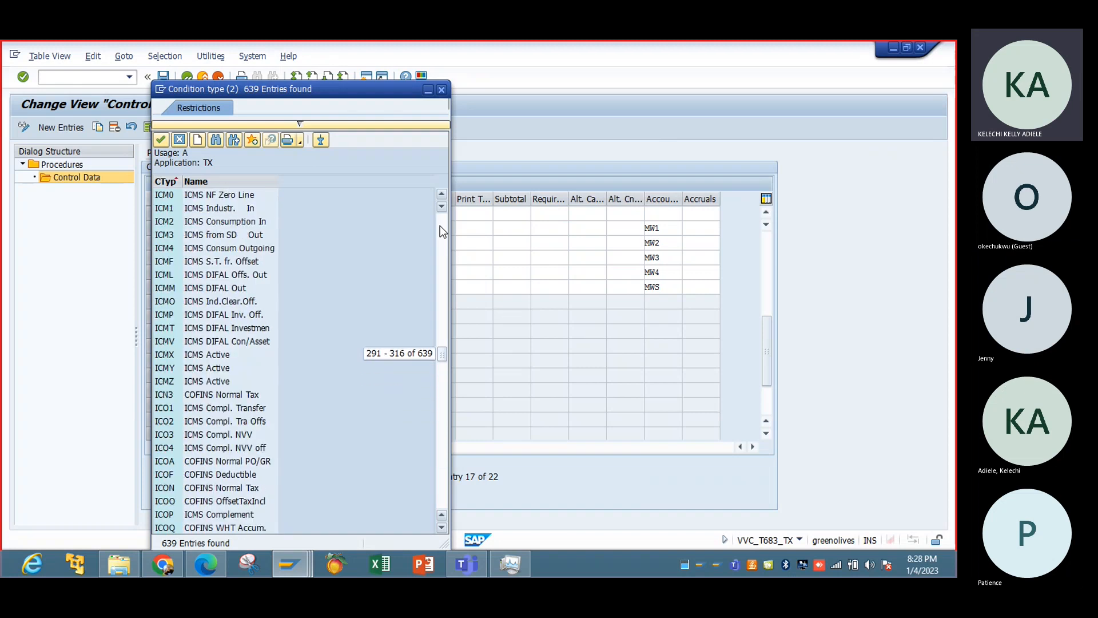
{"action": "left_click", "coordinate": [441, 229]}
{"action": "left_click", "coordinate": [441, 229]}
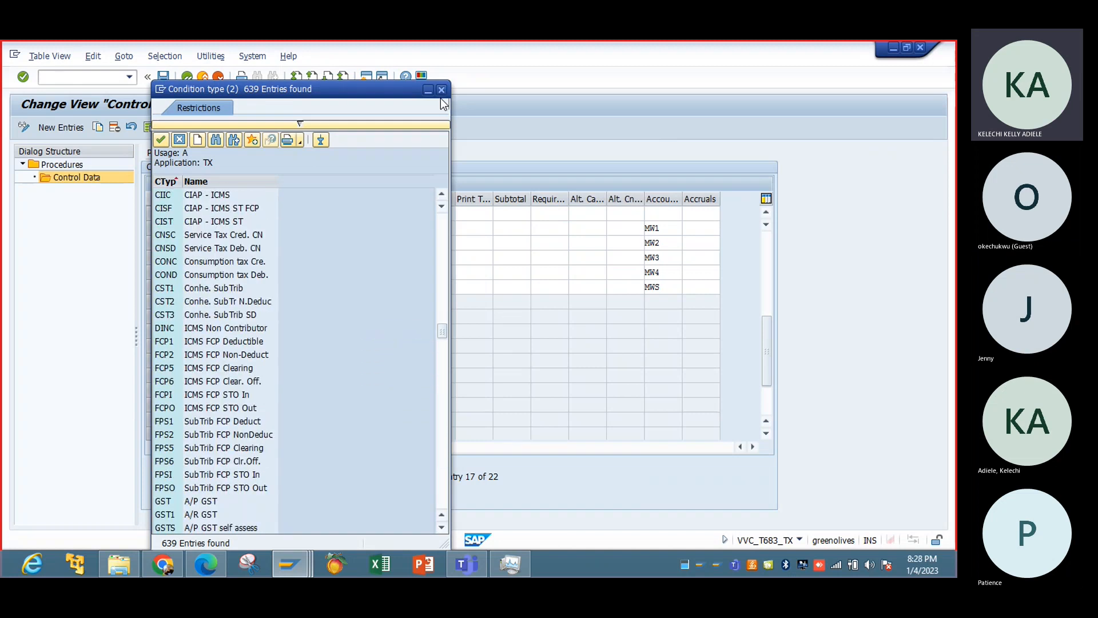
{"action": "left_click", "coordinate": [442, 246]}
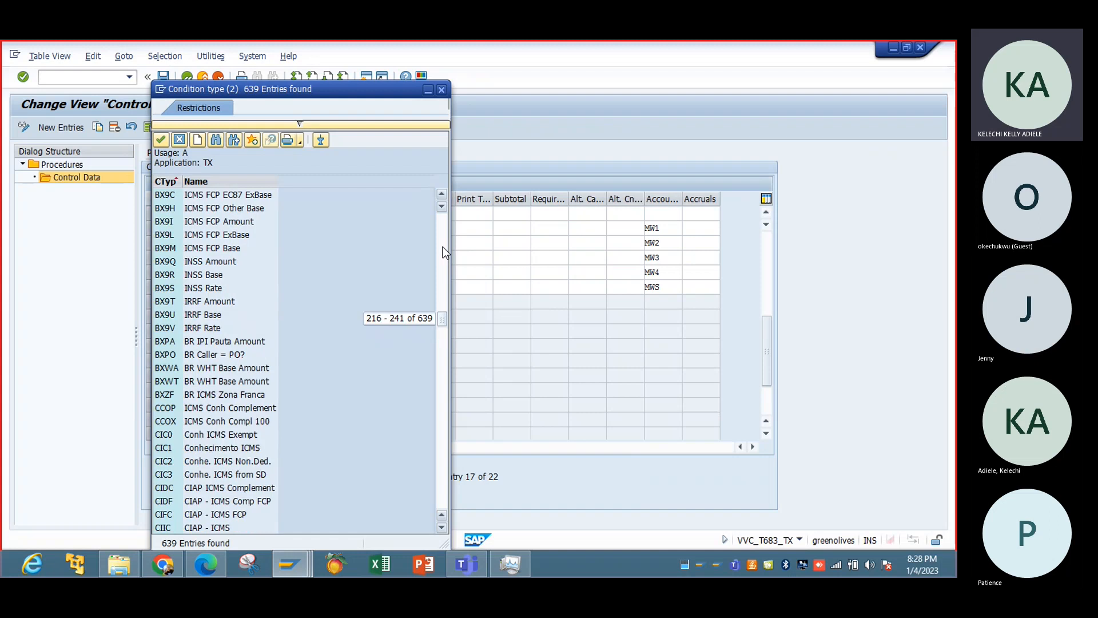
{"action": "left_click", "coordinate": [441, 90]}
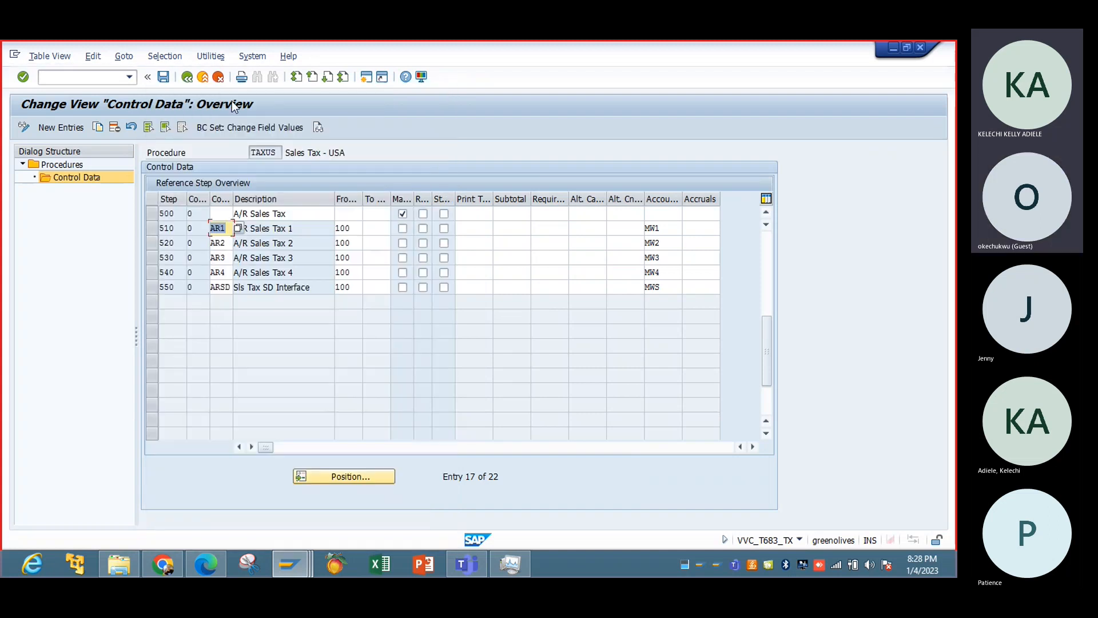
{"action": "left_click", "coordinate": [188, 77]}
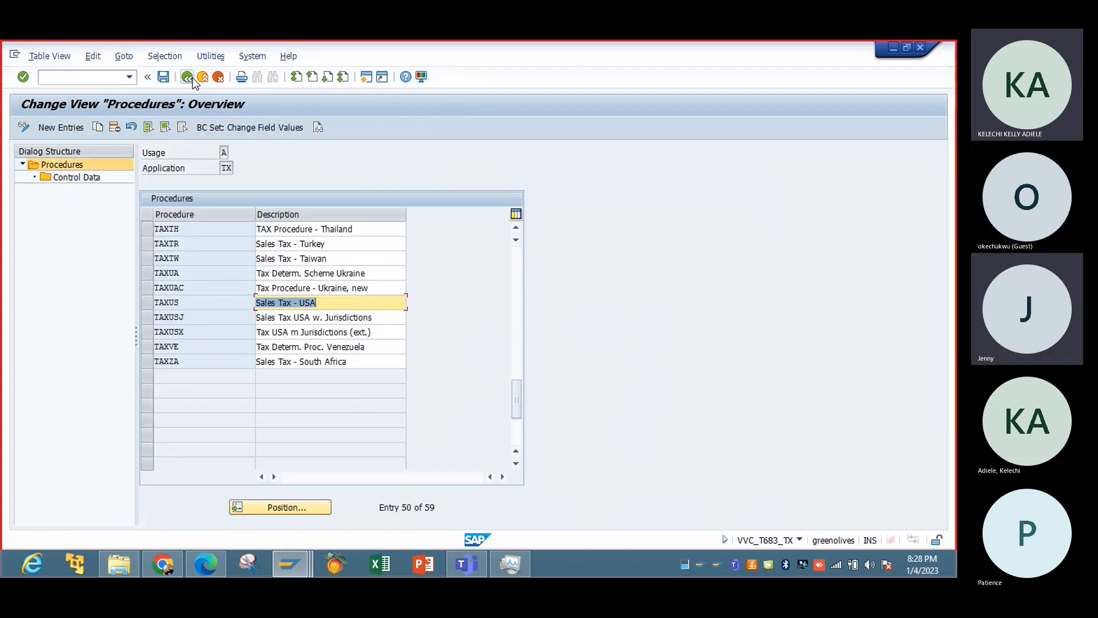
Switch to the customer's session, exit the business partner record and reopen business partner maintenance with transaction BP.
{"action": "left_click", "coordinate": [290, 564]}
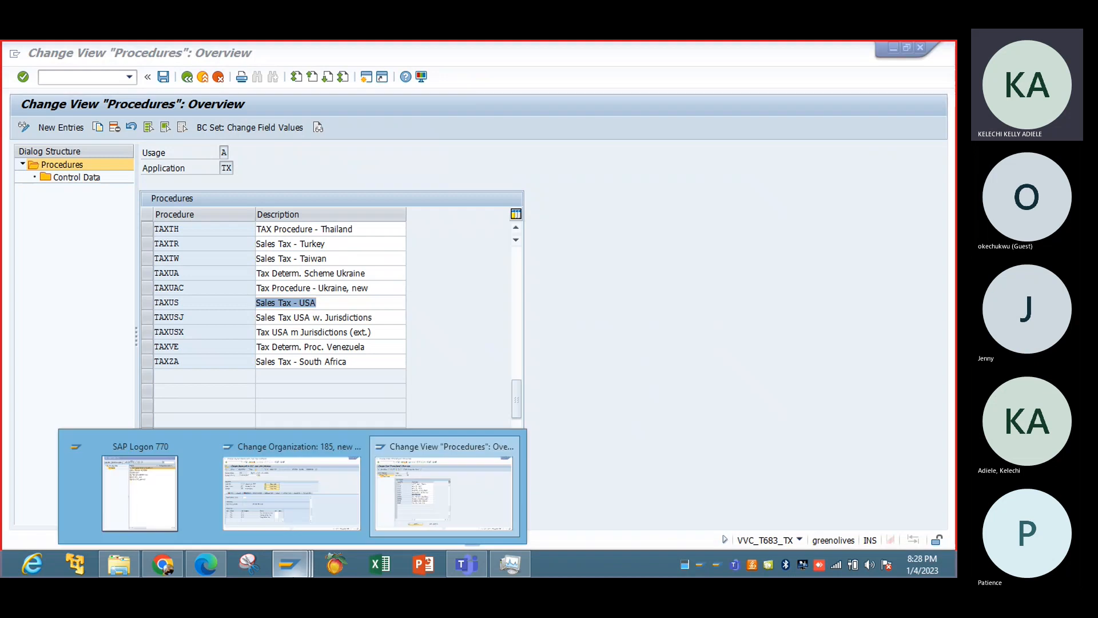
{"action": "left_click", "coordinate": [282, 493]}
{"action": "left_click", "coordinate": [189, 79]}
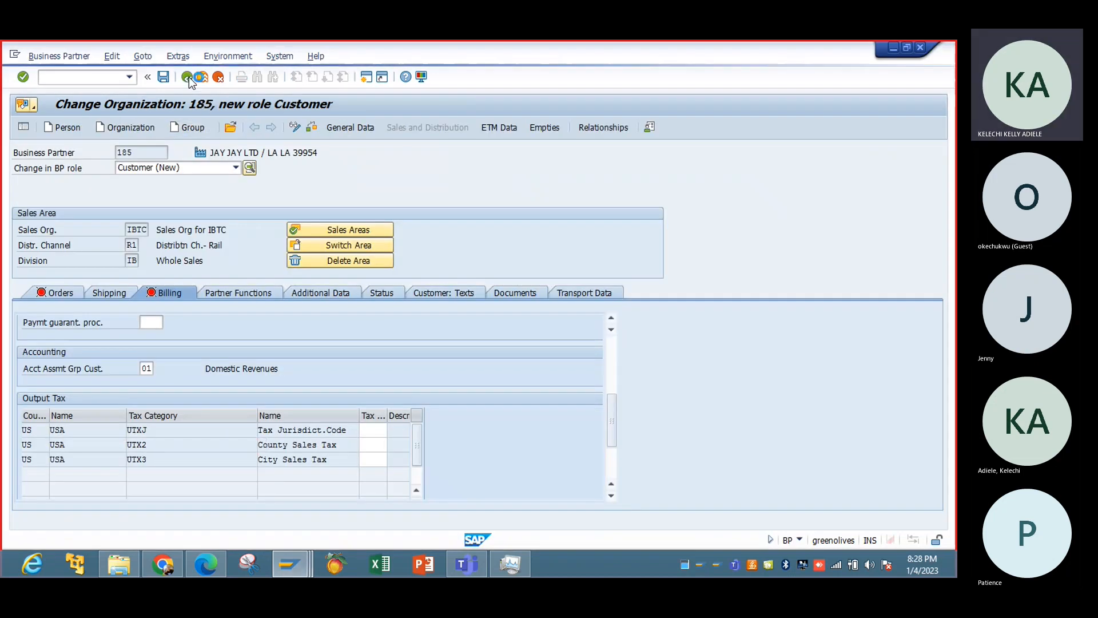
{"action": "left_click", "coordinate": [403, 433]}
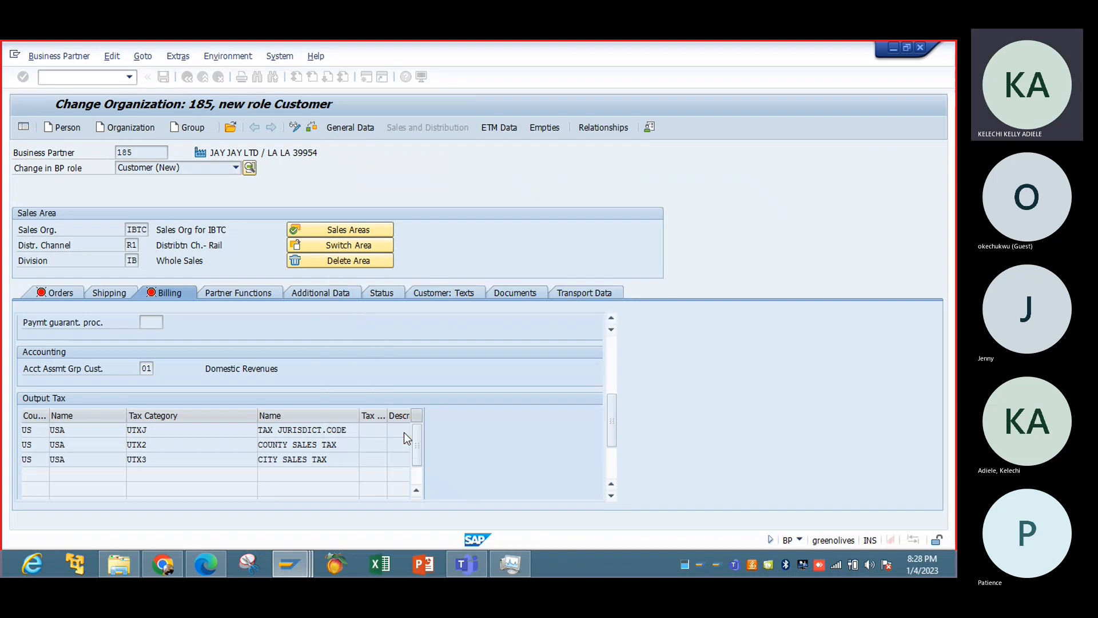
{"action": "type", "text": "bp"}
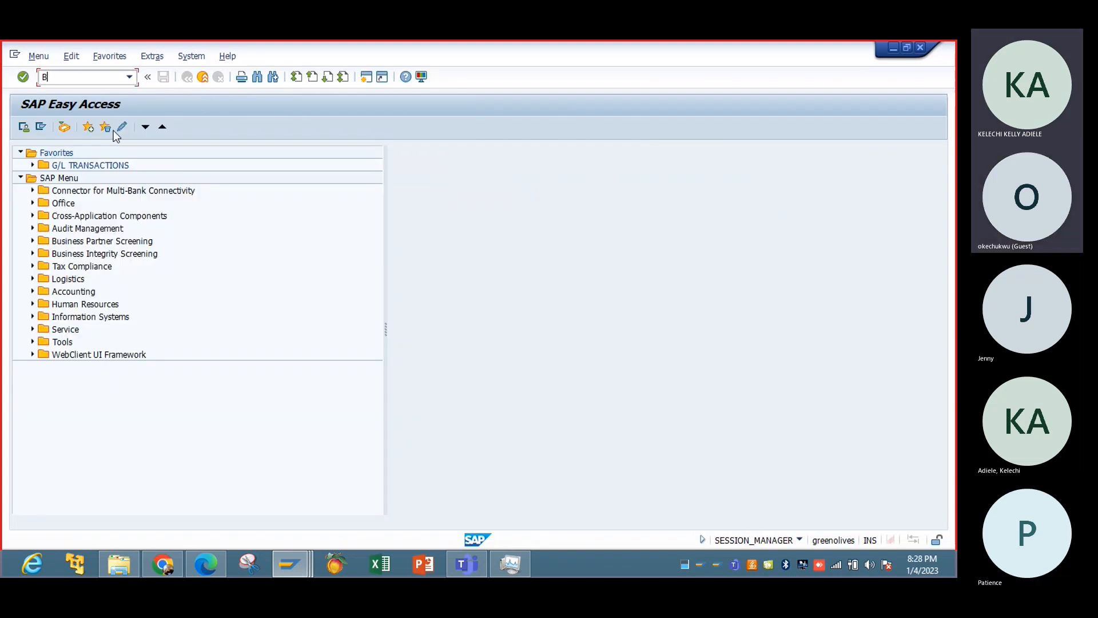
{"action": "key", "text": "Return"}
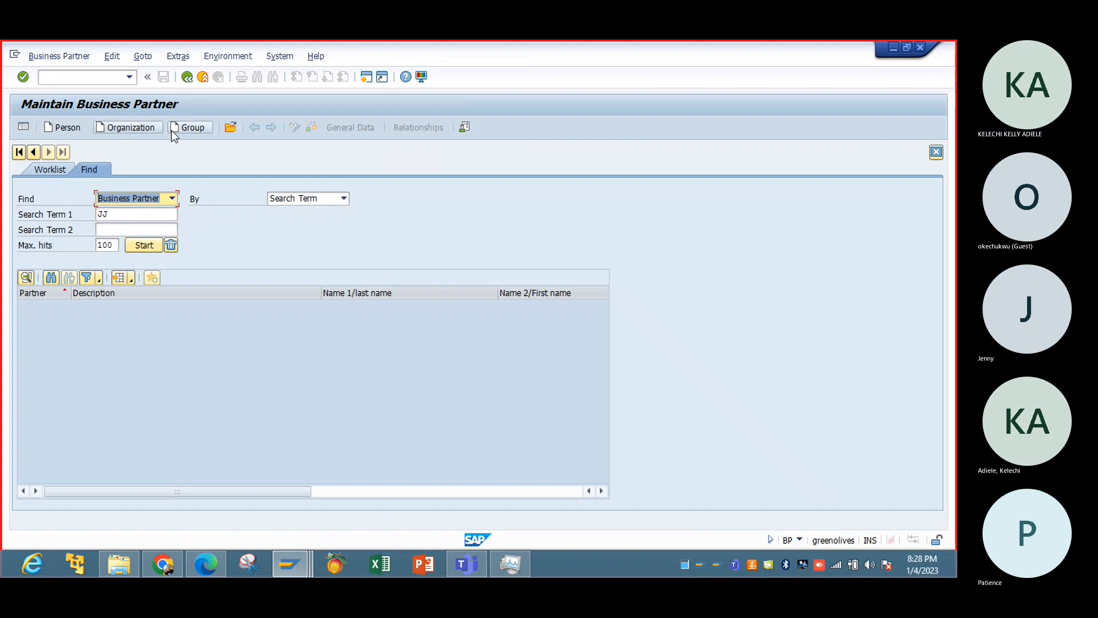
Search for business partners with the search term TATA and close the result message.
{"action": "left_click", "coordinate": [152, 213]}
{"action": "key", "text": "BackSpace"}
{"action": "key", "text": "BackSpace"}
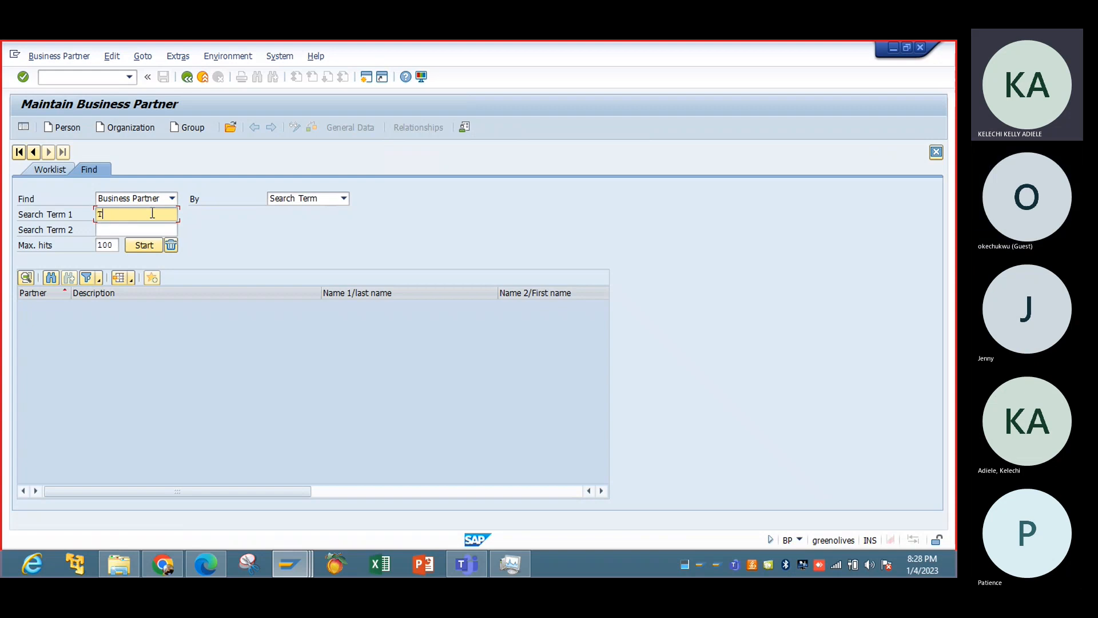
{"action": "key", "text": "Return"}
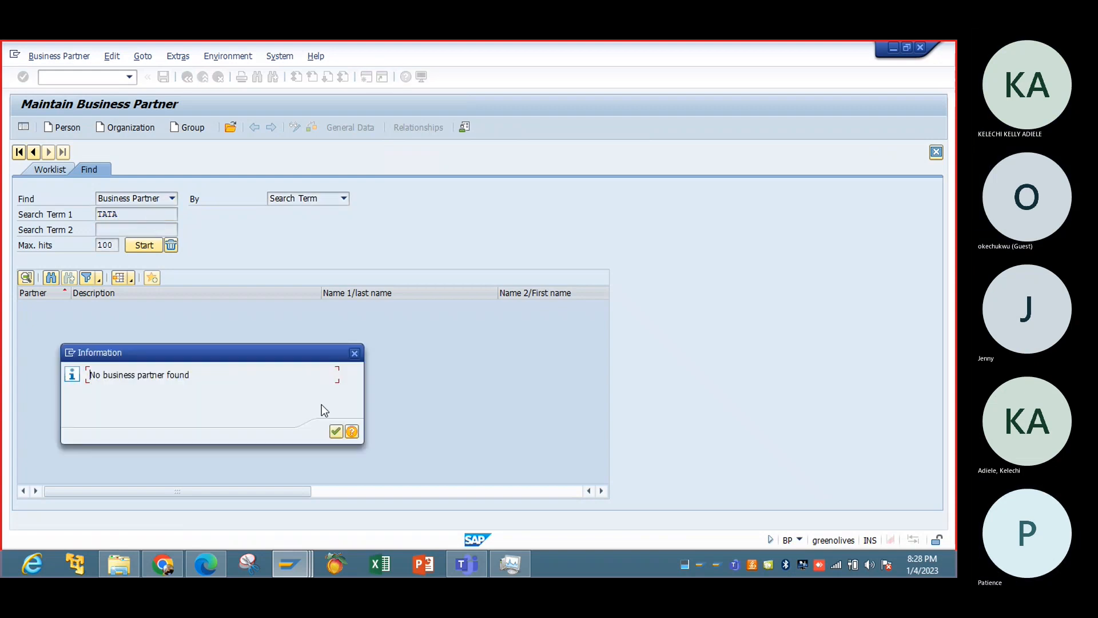
{"action": "left_click", "coordinate": [336, 432]}
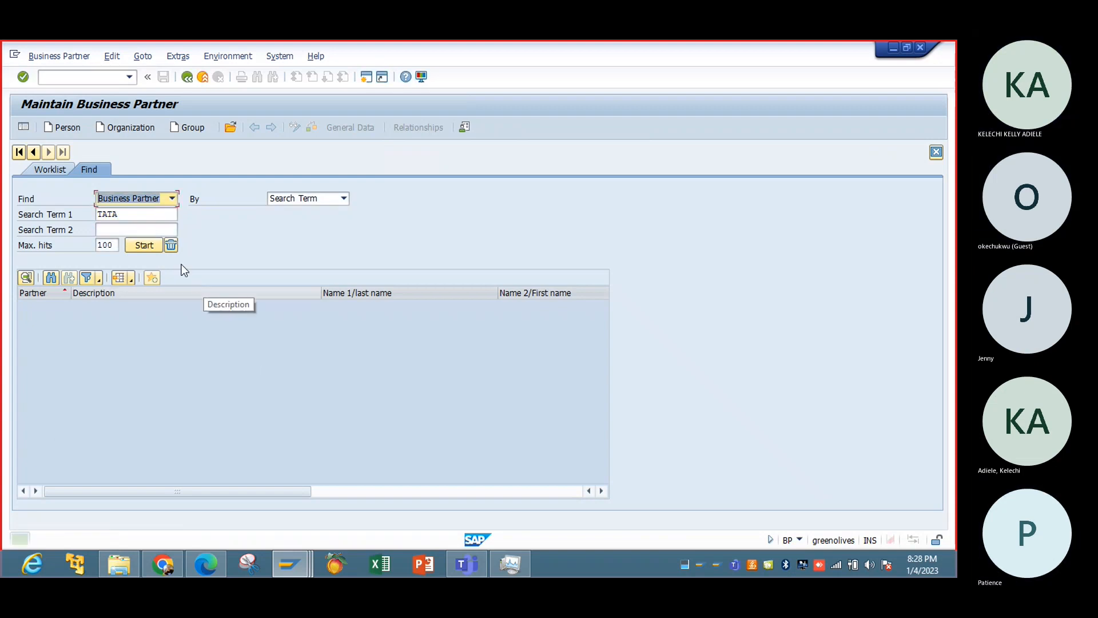
Clear the search term, change the search criterion to Name, and search for business partners named TATA.
{"action": "left_click", "coordinate": [146, 211]}
{"action": "key", "text": "BackSpace"}
{"action": "key", "text": "BackSpace"}
{"action": "key", "text": "BackSpace"}
{"action": "key", "text": "BackSpace"}
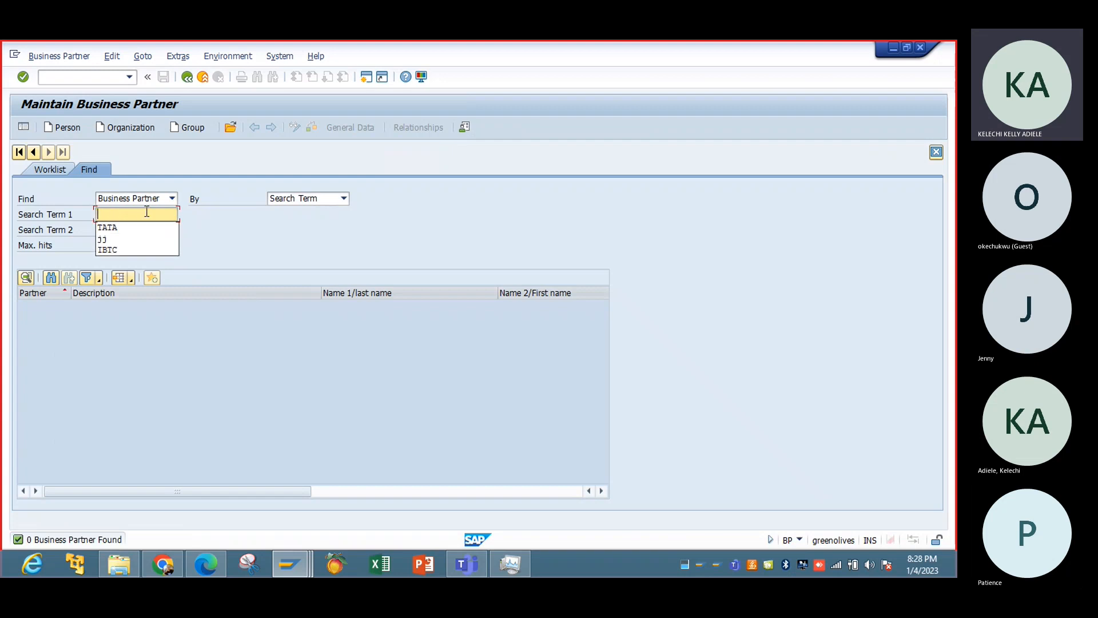
{"action": "left_click", "coordinate": [343, 198]}
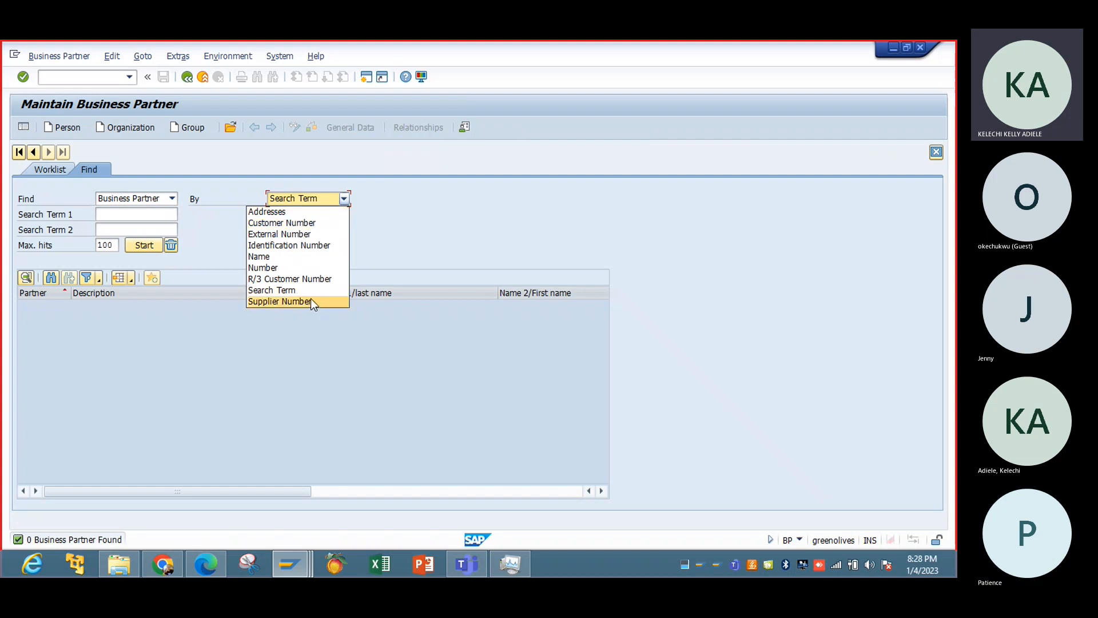
{"action": "left_click", "coordinate": [297, 257]}
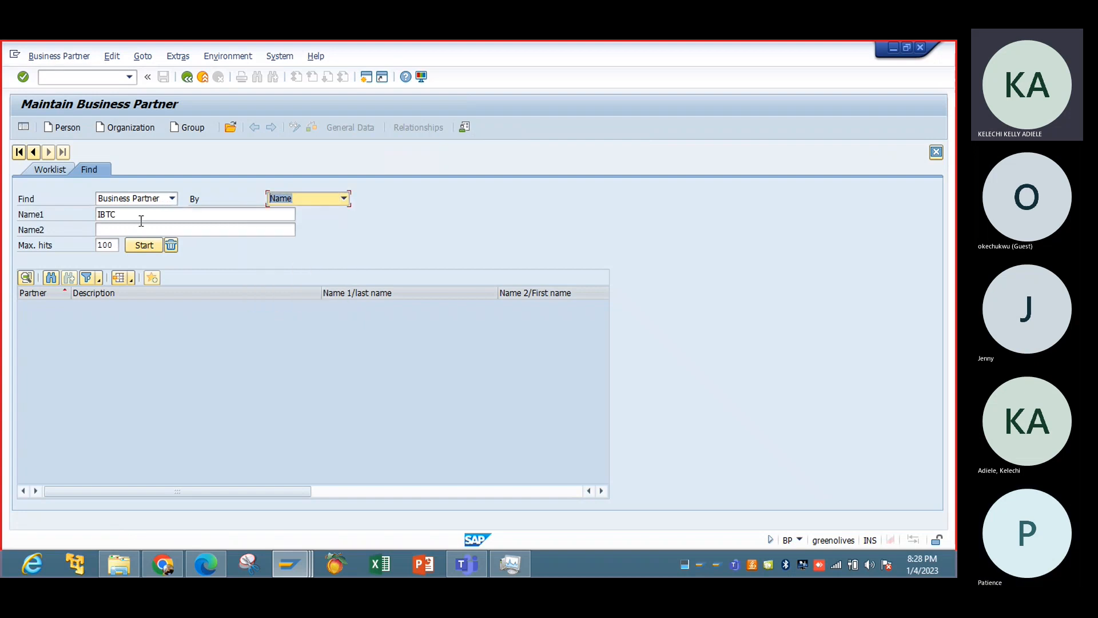
{"action": "left_click", "coordinate": [140, 215]}
{"action": "key", "text": "BackSpace"}
{"action": "key", "text": "BackSpace"}
{"action": "key", "text": "BackSpace"}
{"action": "key", "text": "BackSpace"}
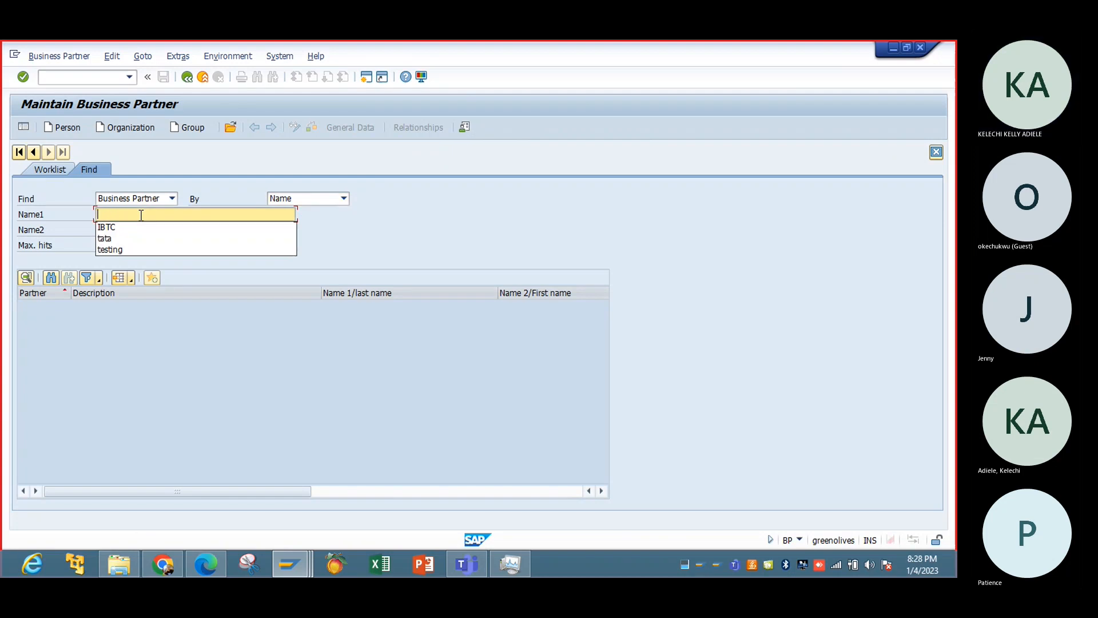
{"action": "type", "text": "TATA"}
{"action": "key", "text": "Return"}
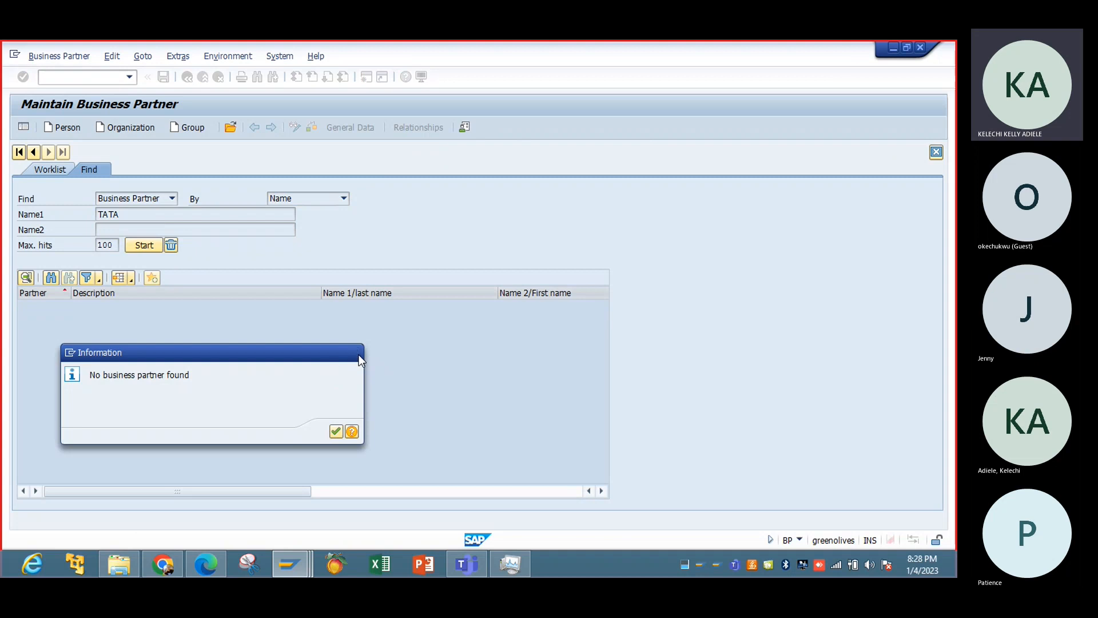
{"action": "left_click", "coordinate": [355, 353]}
Search for business partners by the name testing and close the result message.
{"action": "left_click", "coordinate": [163, 216]}
{"action": "key", "text": "BackSpace"}
{"action": "key", "text": "BackSpace"}
{"action": "key", "text": "BackSpace"}
{"action": "key", "text": "BackSpace"}
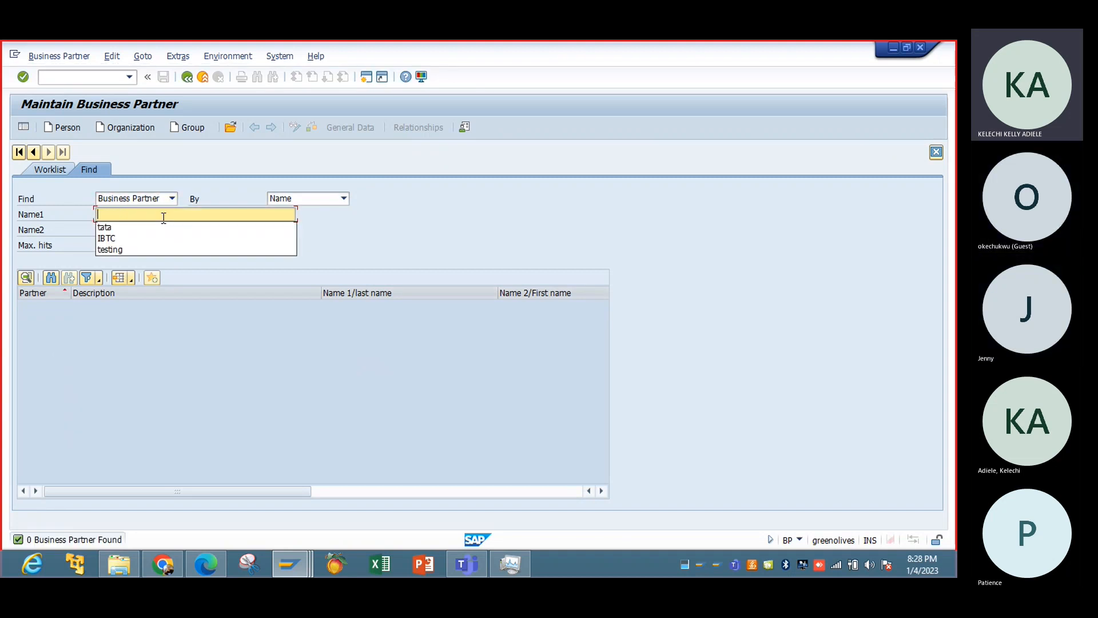
{"action": "left_click", "coordinate": [133, 249]}
{"action": "left_click", "coordinate": [132, 246]}
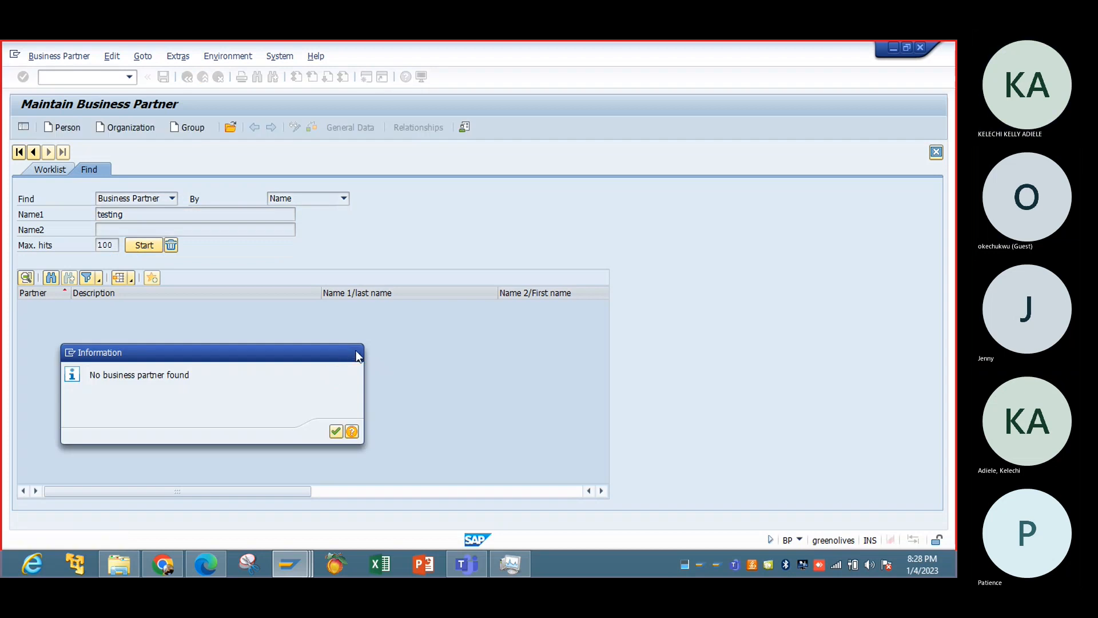
{"action": "key", "text": "Return"}
Clear the name, search by search term IBTC instead, and open the IBTC TESTING0 CUSTOMER record.
{"action": "left_click", "coordinate": [127, 215]}
{"action": "key", "text": "BackSpace"}
{"action": "key", "text": "BackSpace"}
{"action": "key", "text": "BackSpace"}
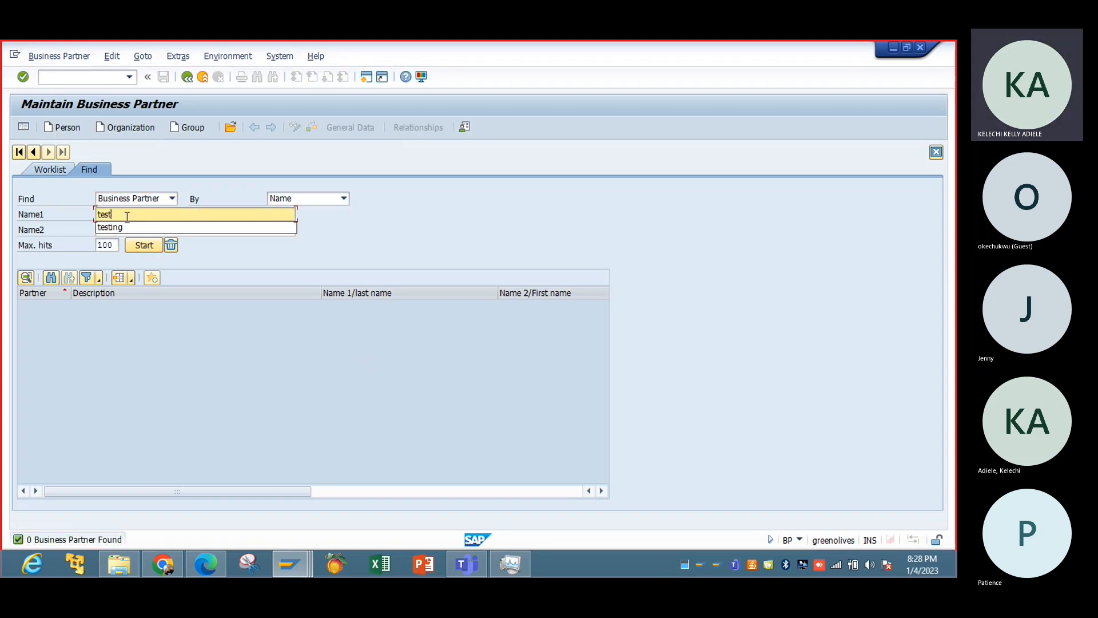
{"action": "key", "text": "BackSpace"}
{"action": "key", "text": "BackSpace"}
{"action": "key", "text": "BackSpace"}
{"action": "key", "text": "BackSpace"}
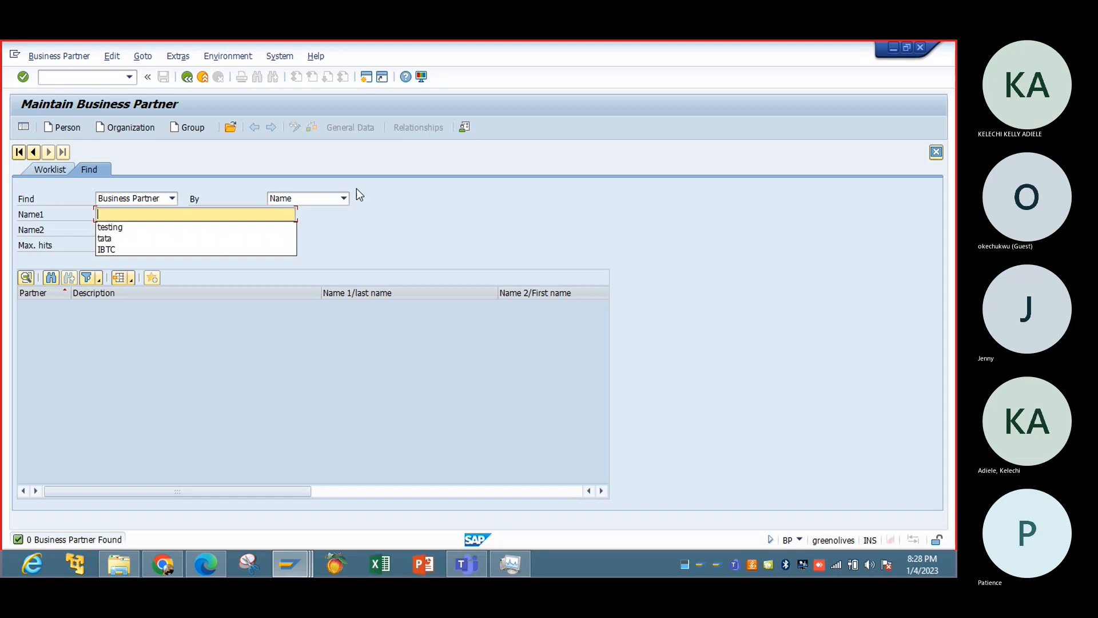
{"action": "left_click", "coordinate": [343, 198]}
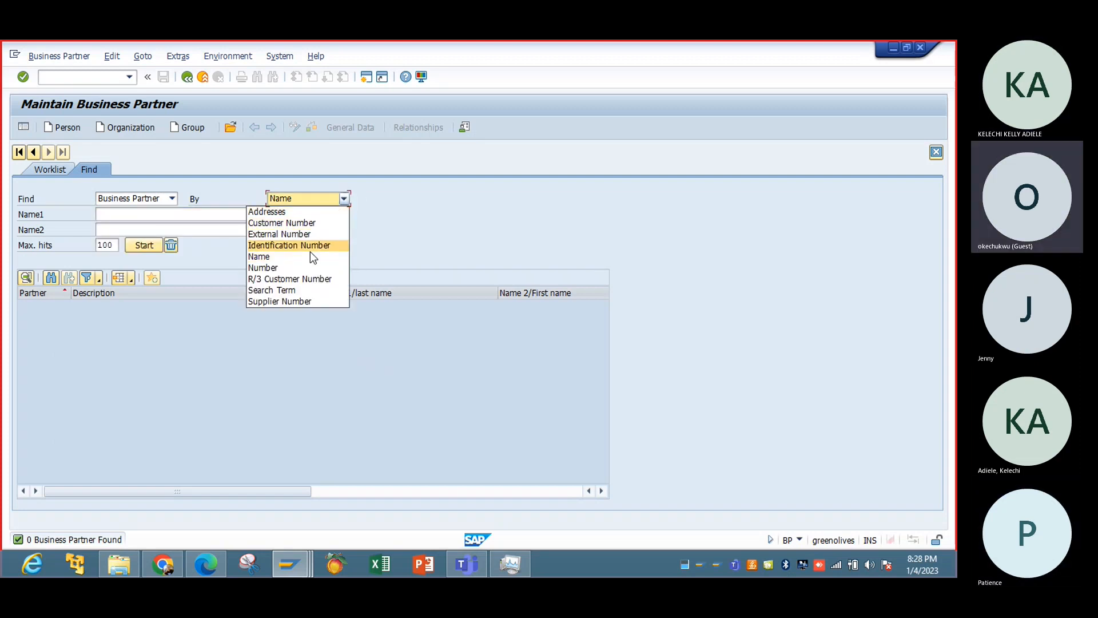
{"action": "left_click", "coordinate": [335, 291]}
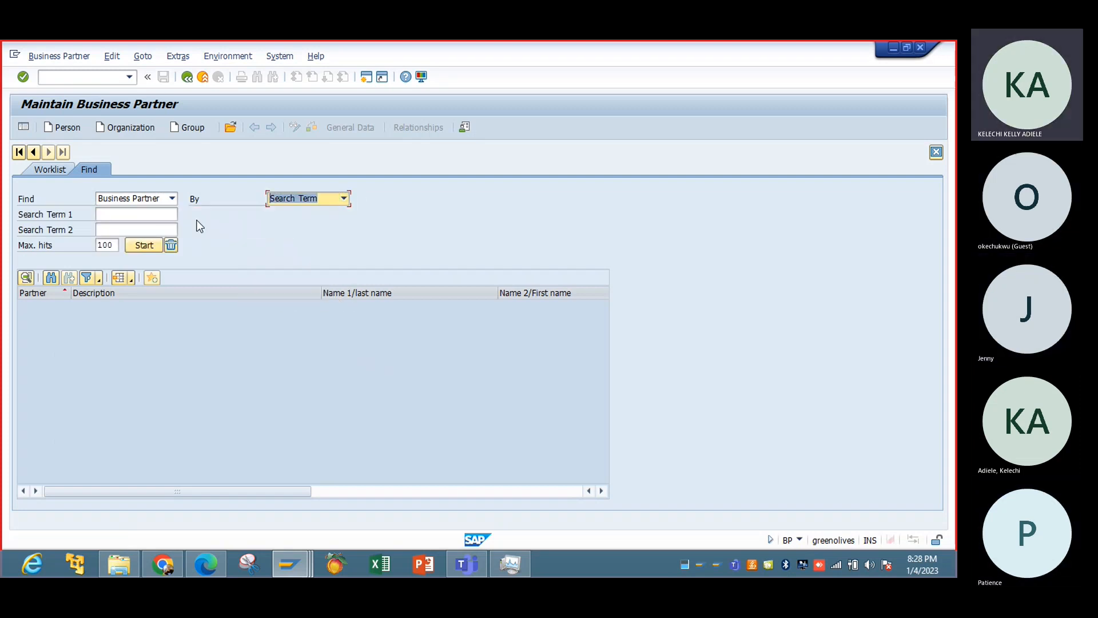
{"action": "left_click", "coordinate": [142, 214]}
{"action": "type", "text": "IBTC"}
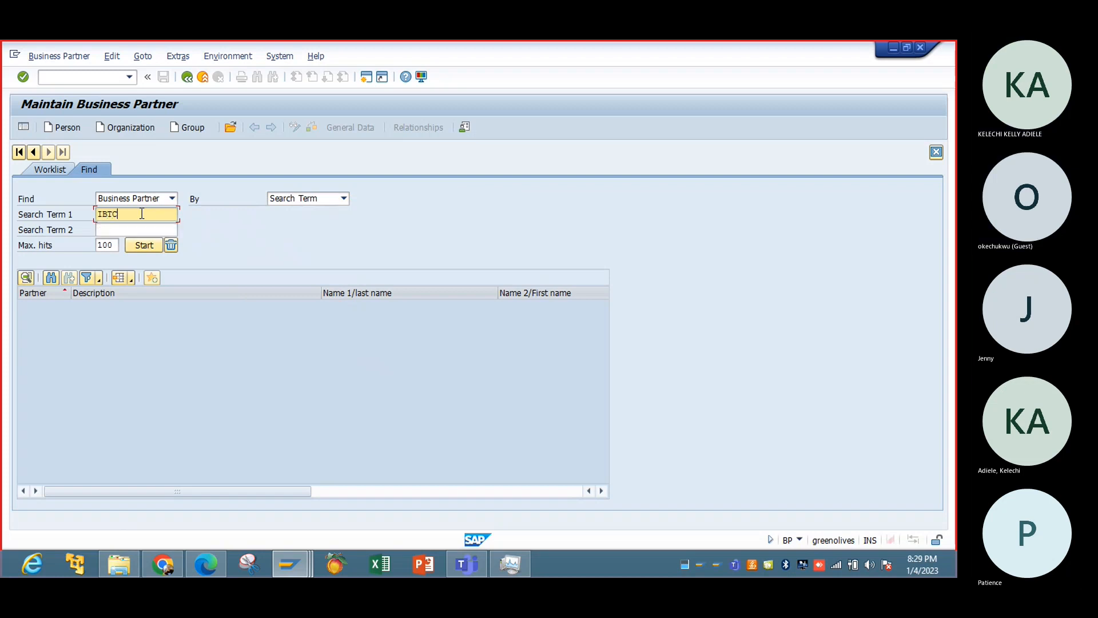
{"action": "key", "text": "Return"}
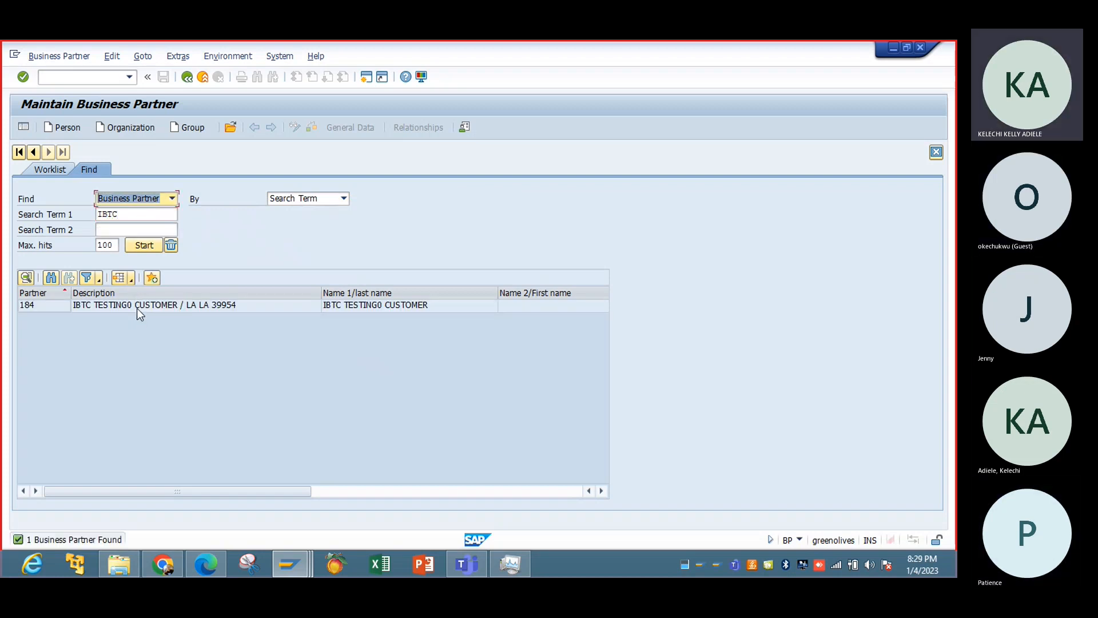
{"action": "double_click", "coordinate": [137, 308]}
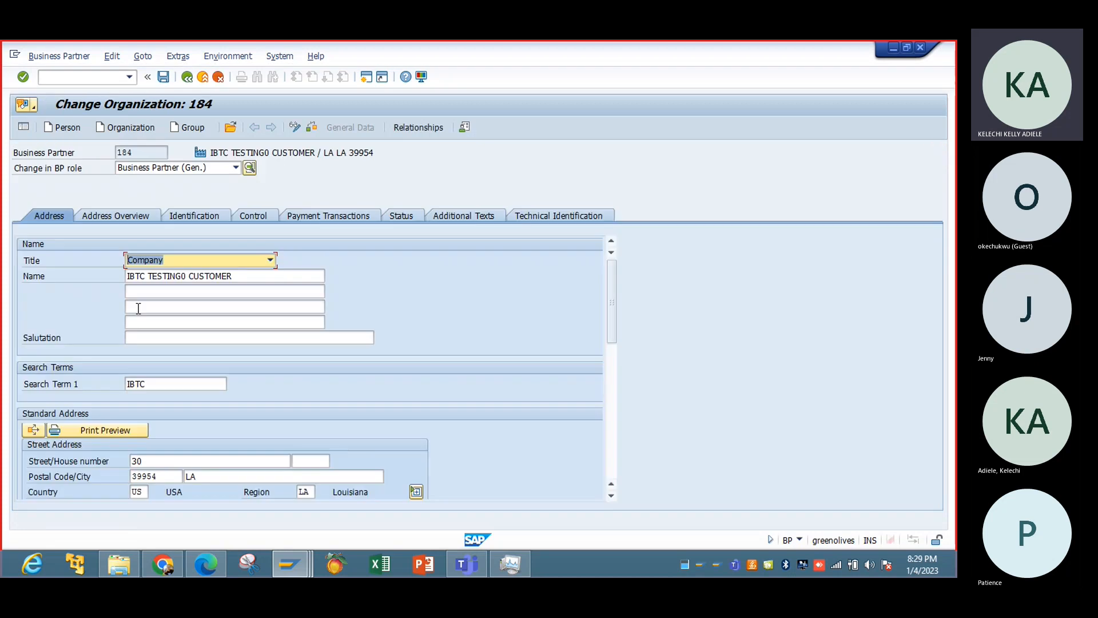
Replace the organization's name with TATA_ TESTING, copy that text, and exit the record without saving.
{"action": "left_click", "coordinate": [282, 275]}
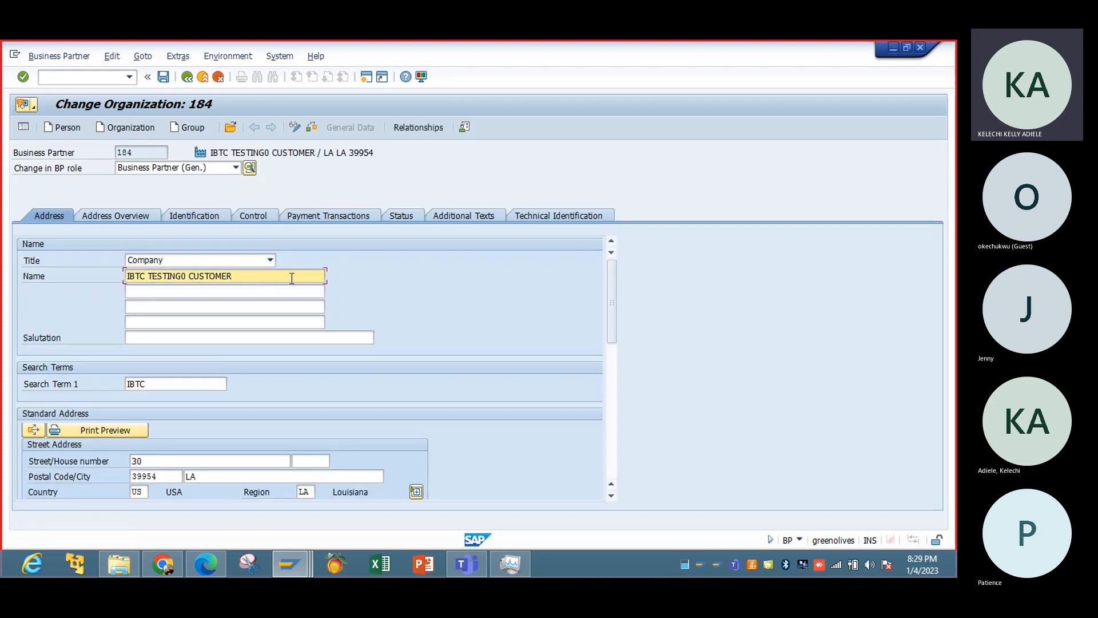
{"action": "key", "text": "BackSpace"}
{"action": "key", "text": "BackSpace"}
{"action": "key", "text": "BackSpace"}
{"action": "key", "text": "BackSpace"}
{"action": "key", "text": "BackSpace"}
{"action": "key", "text": "BackSpace"}
{"action": "key", "text": "BackSpace"}
{"action": "key", "text": "BackSpace"}
{"action": "key", "text": "BackSpace"}
{"action": "key", "text": "BackSpace"}
{"action": "key", "text": "BackSpace"}
{"action": "key", "text": "BackSpace"}
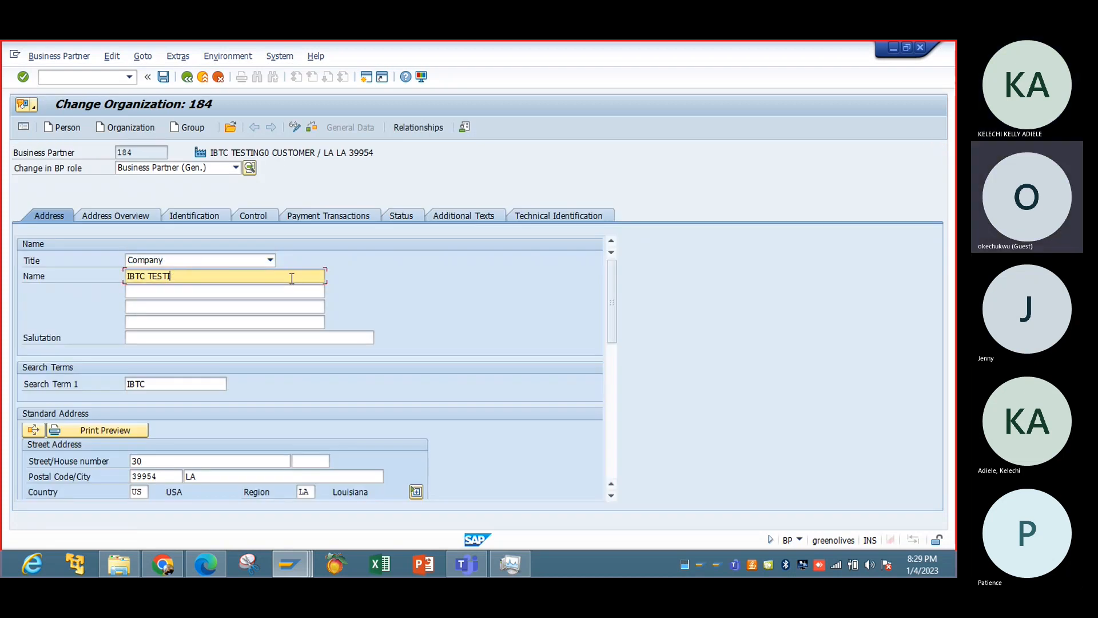
{"action": "key", "text": "BackSpace"}
{"action": "key", "text": "BackSpace"}
{"action": "key", "text": "BackSpace"}
{"action": "key", "text": "BackSpace"}
{"action": "key", "text": "BackSpace"}
{"action": "key", "text": "BackSpace"}
{"action": "key", "text": "BackSpace"}
{"action": "key", "text": "BackSpace"}
{"action": "key", "text": "BackSpace"}
{"action": "key", "text": "BackSpace"}
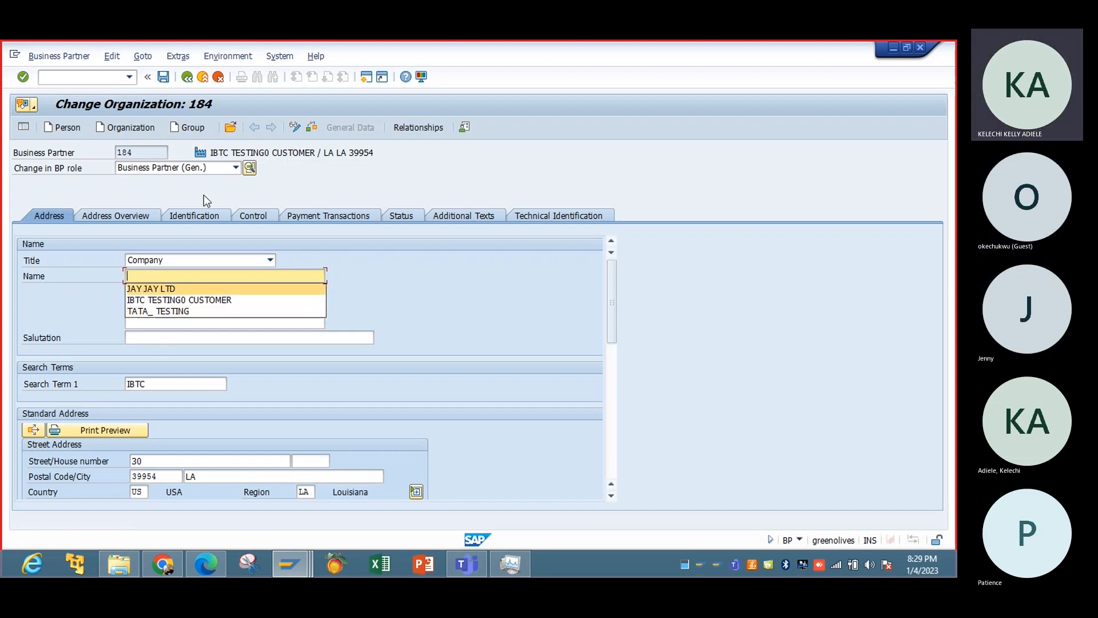
{"action": "left_click", "coordinate": [195, 313]}
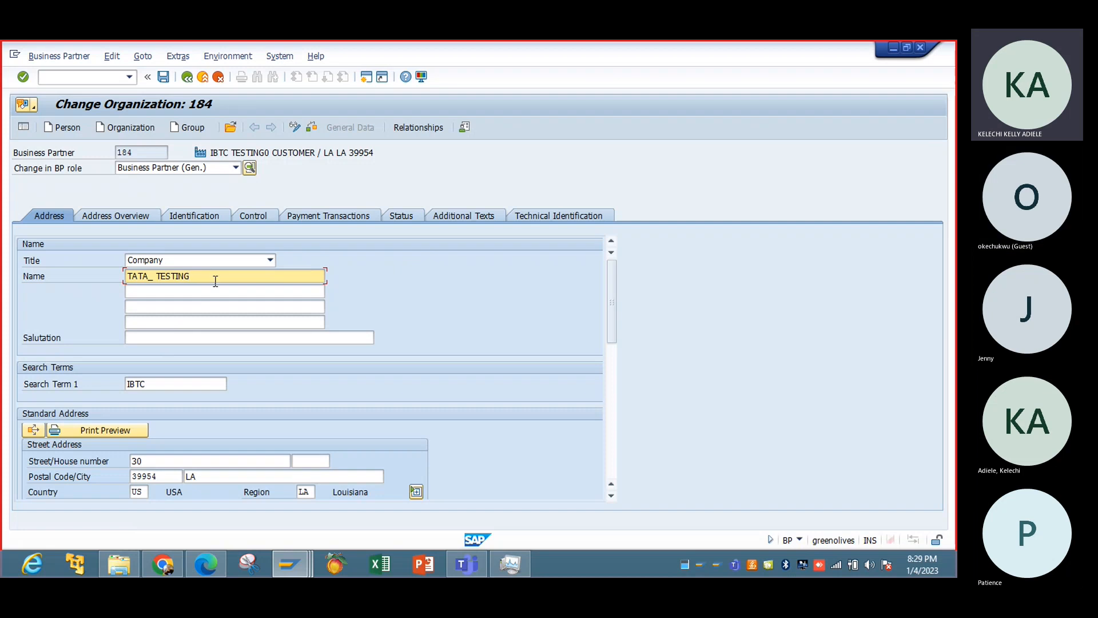
{"action": "left_click_drag", "start_coordinate": [215, 281], "coordinate": [127, 284]}
{"action": "key", "text": "ctrl+c"}
{"action": "left_click", "coordinate": [125, 284]}
{"action": "left_click", "coordinate": [191, 82]}
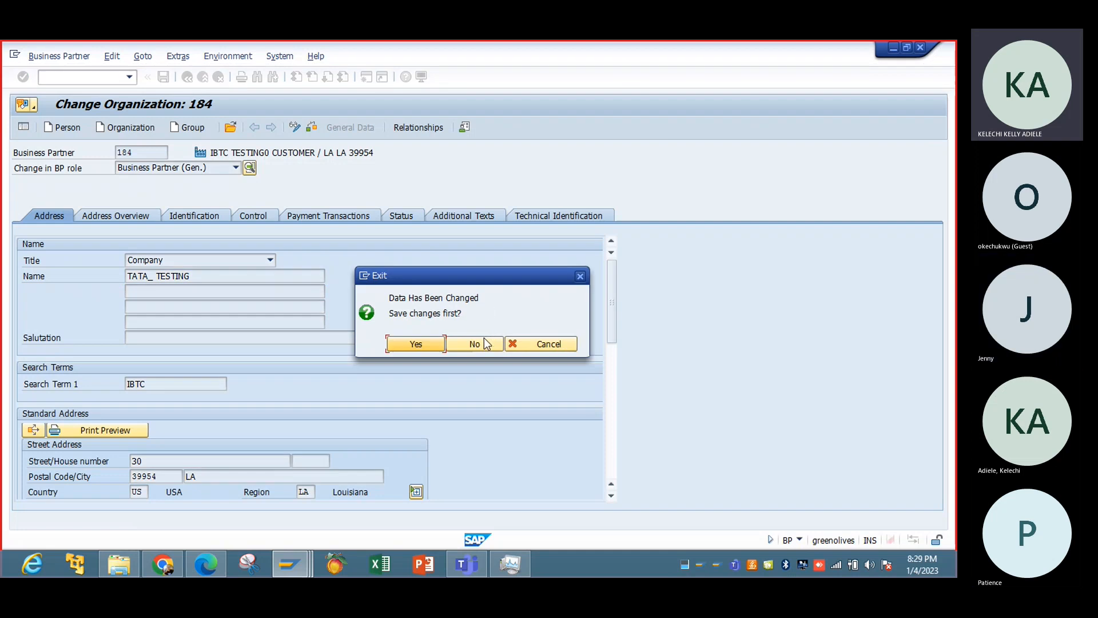
{"action": "left_click", "coordinate": [484, 343]}
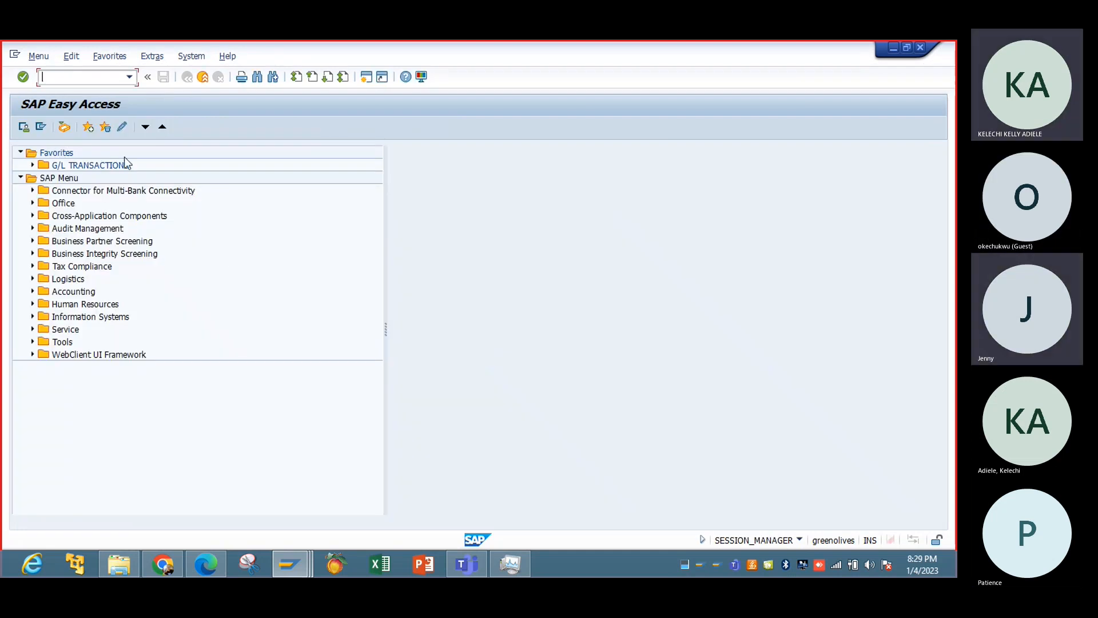
Reopen business partner maintenance with transaction BP, search by the pasted search term TATA_ TESTING, and close the result message.
{"action": "type", "text": "bp"}
{"action": "key", "text": "Return"}
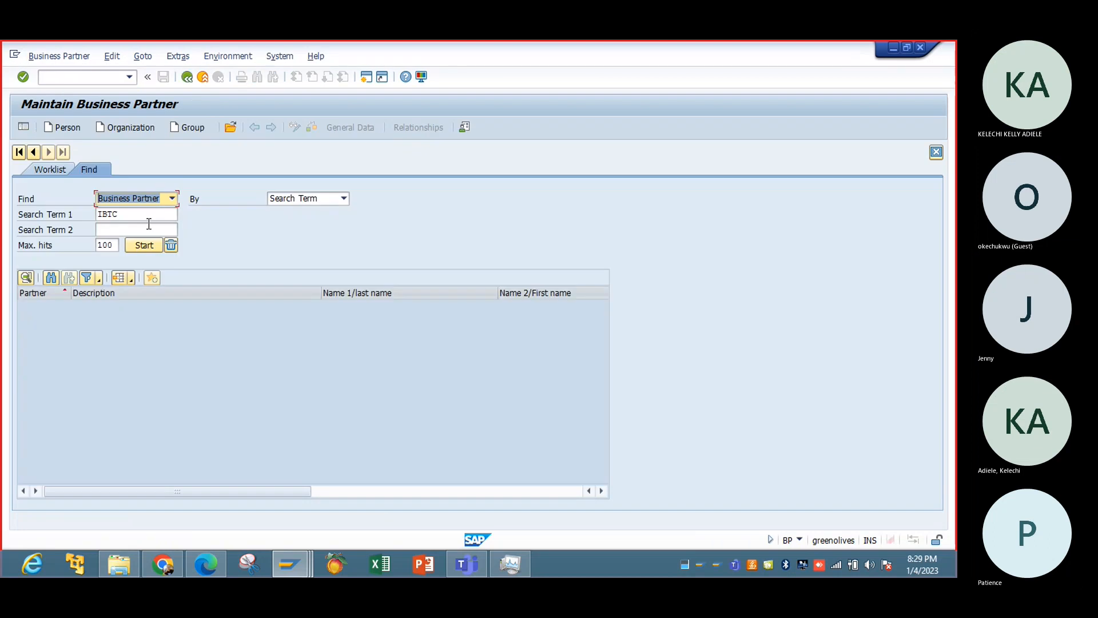
{"action": "double_click", "coordinate": [145, 215]}
{"action": "type", "text": "I"}
{"action": "key", "text": "BackSpace"}
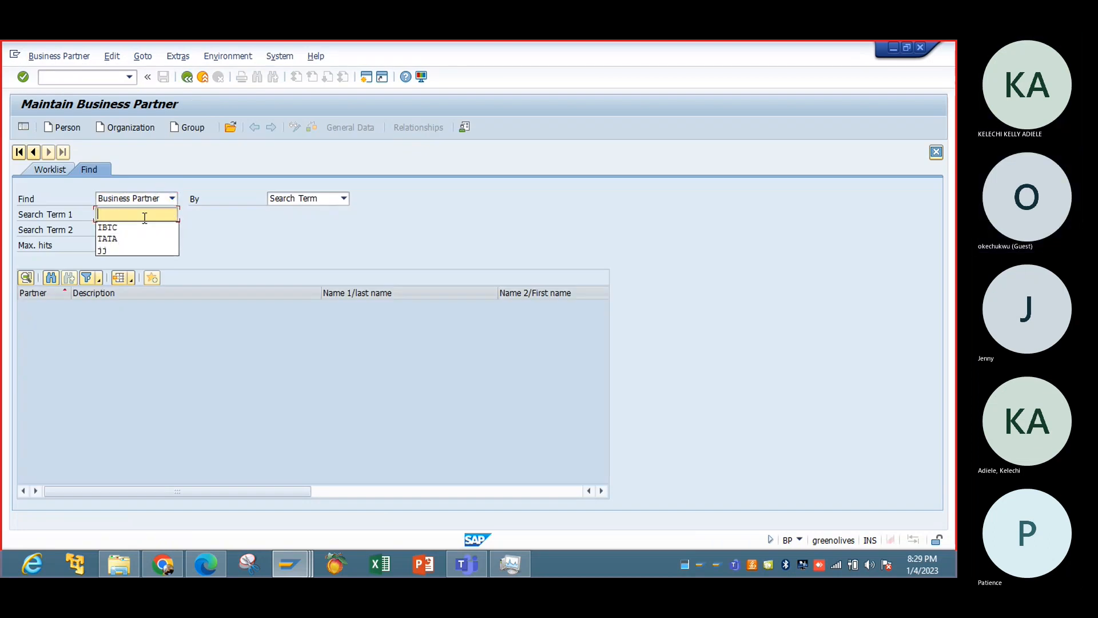
{"action": "key", "text": "ctrl+v"}
{"action": "left_click", "coordinate": [221, 274]}
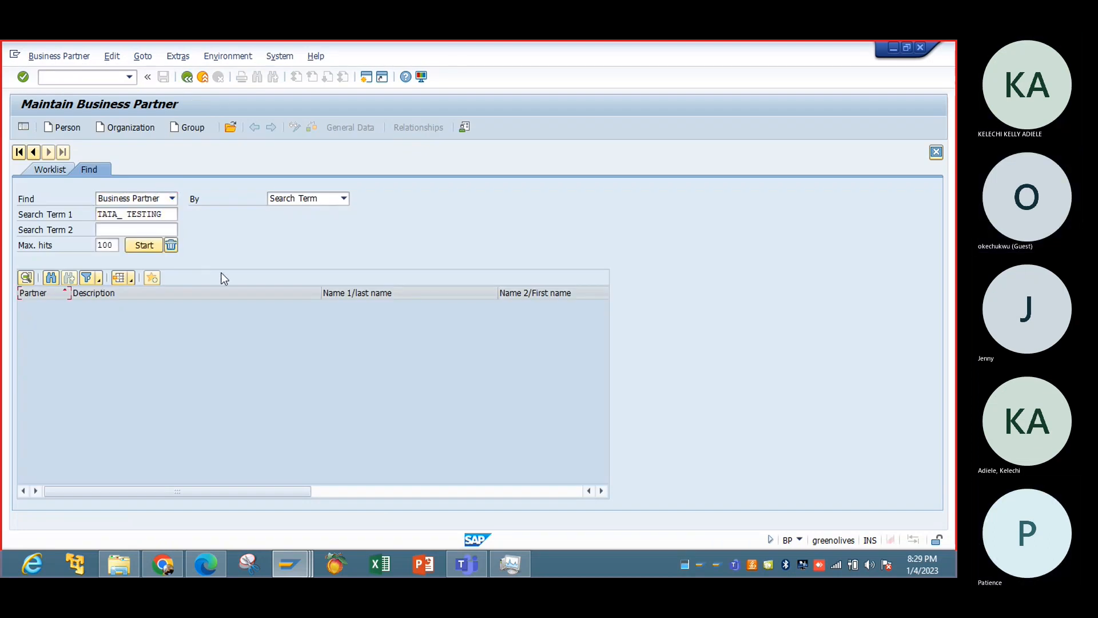
{"action": "left_click", "coordinate": [155, 246]}
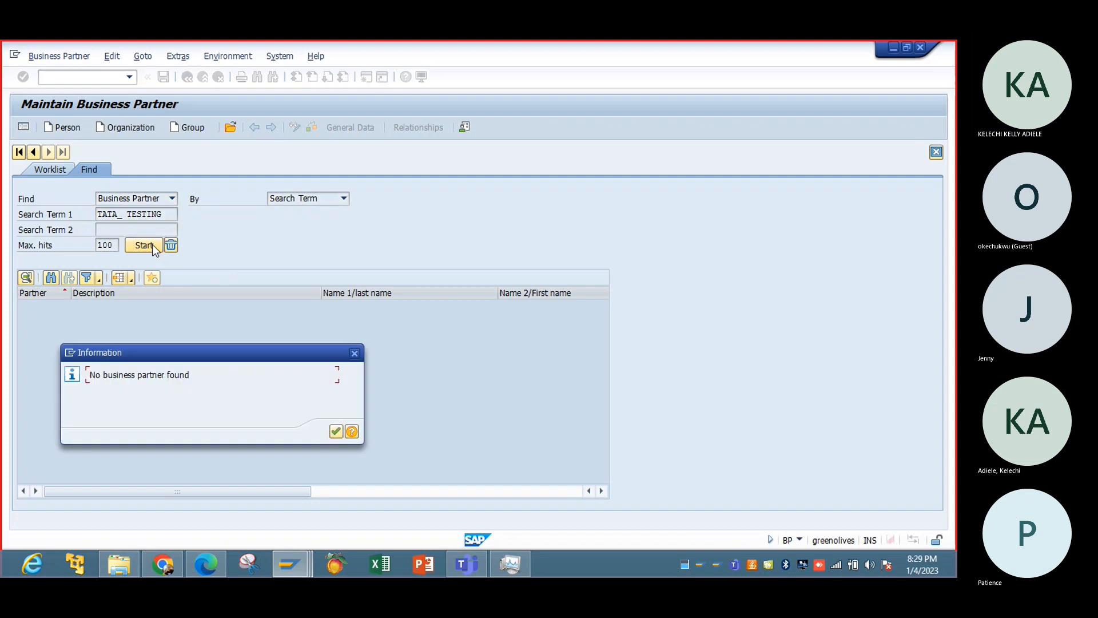
{"action": "left_click", "coordinate": [354, 353]}
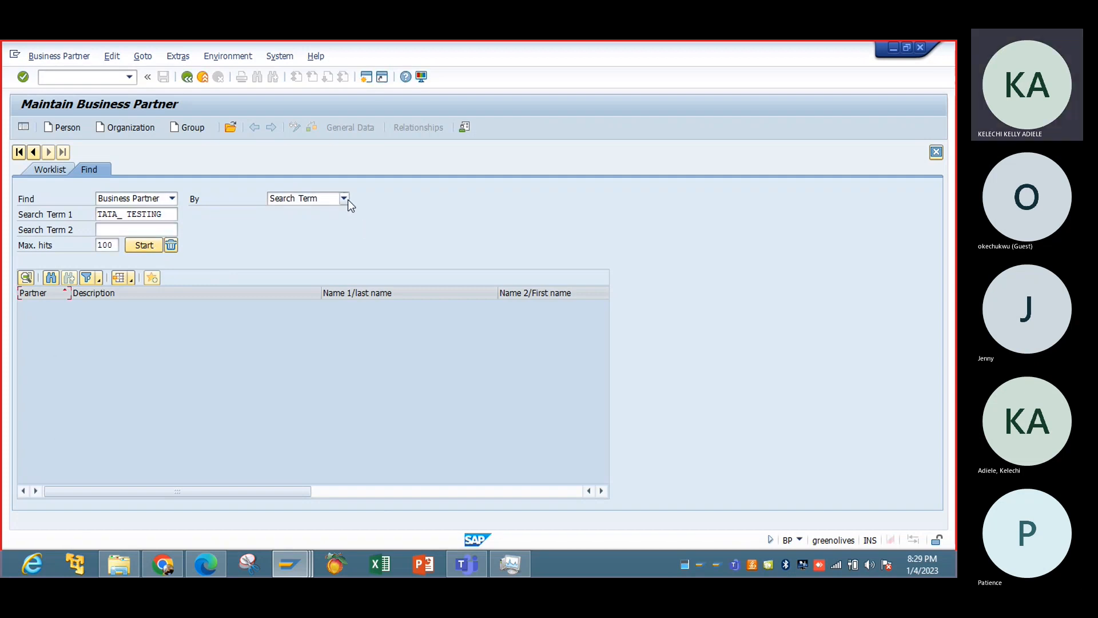
Search for business partners by Name with the name fields empty and open the TATA_ TESTING record.
{"action": "left_click", "coordinate": [345, 199]}
{"action": "left_click", "coordinate": [321, 256]}
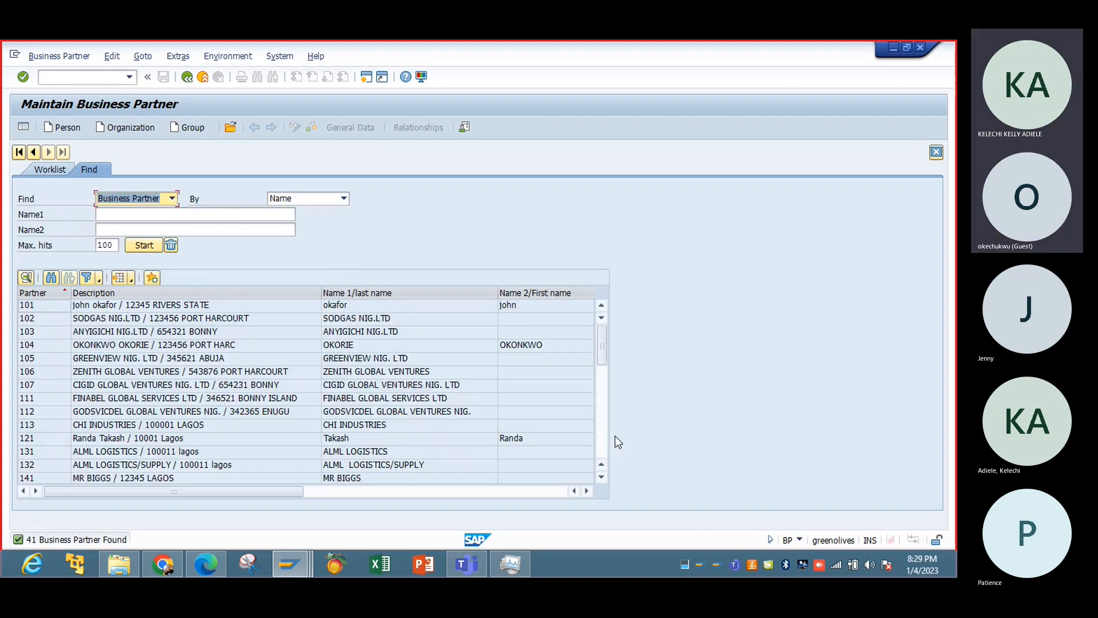
{"action": "left_click", "coordinate": [599, 443]}
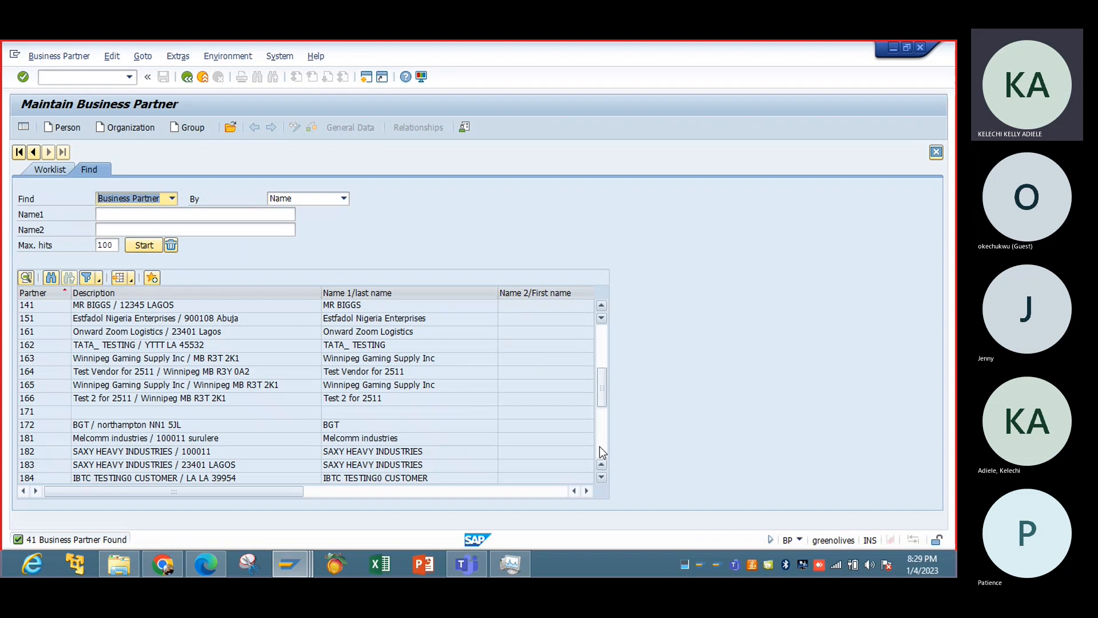
{"action": "left_click", "coordinate": [194, 341]}
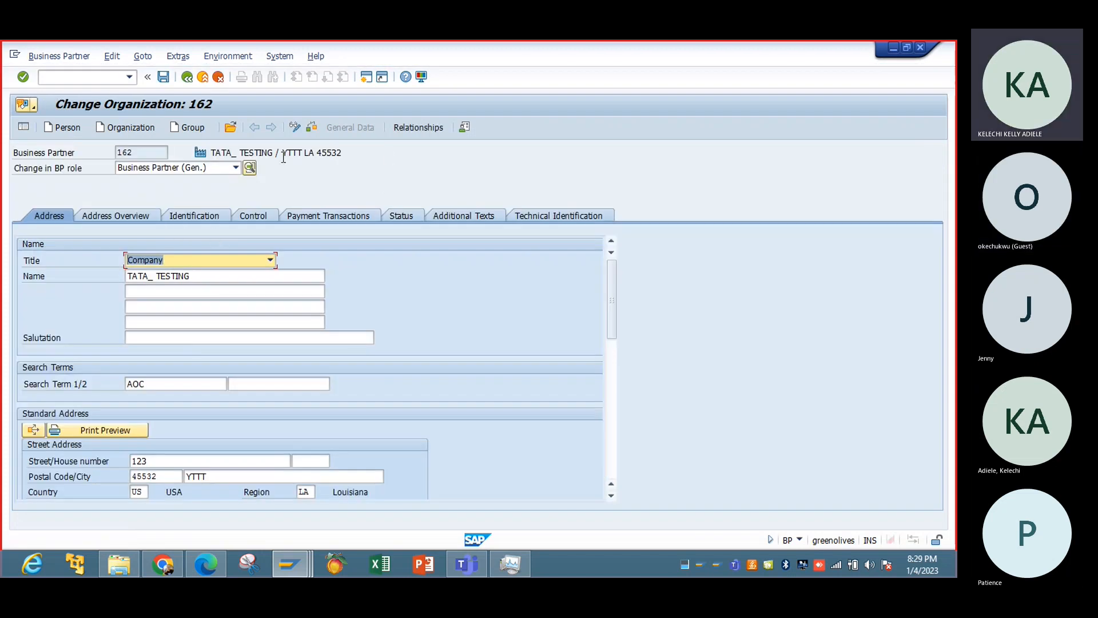
Check the rest of the TATA_ TESTING address data, exit the record and switch to the tax procedures overview session.
{"action": "left_click", "coordinate": [613, 446]}
{"action": "left_click", "coordinate": [612, 448]}
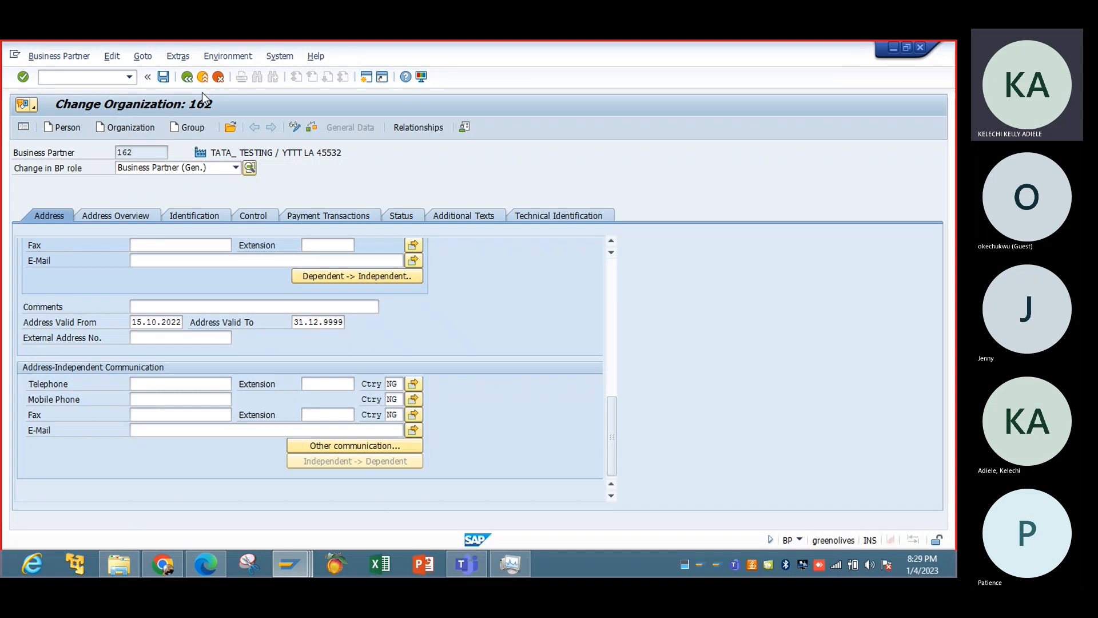
{"action": "left_click", "coordinate": [187, 77]}
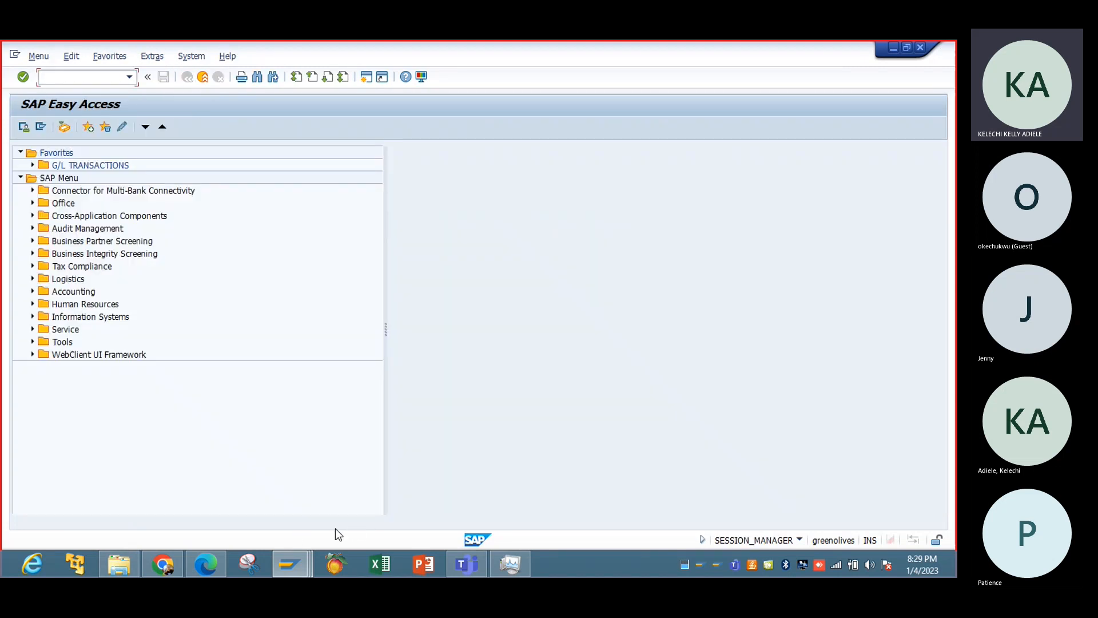
{"action": "left_click", "coordinate": [302, 560]}
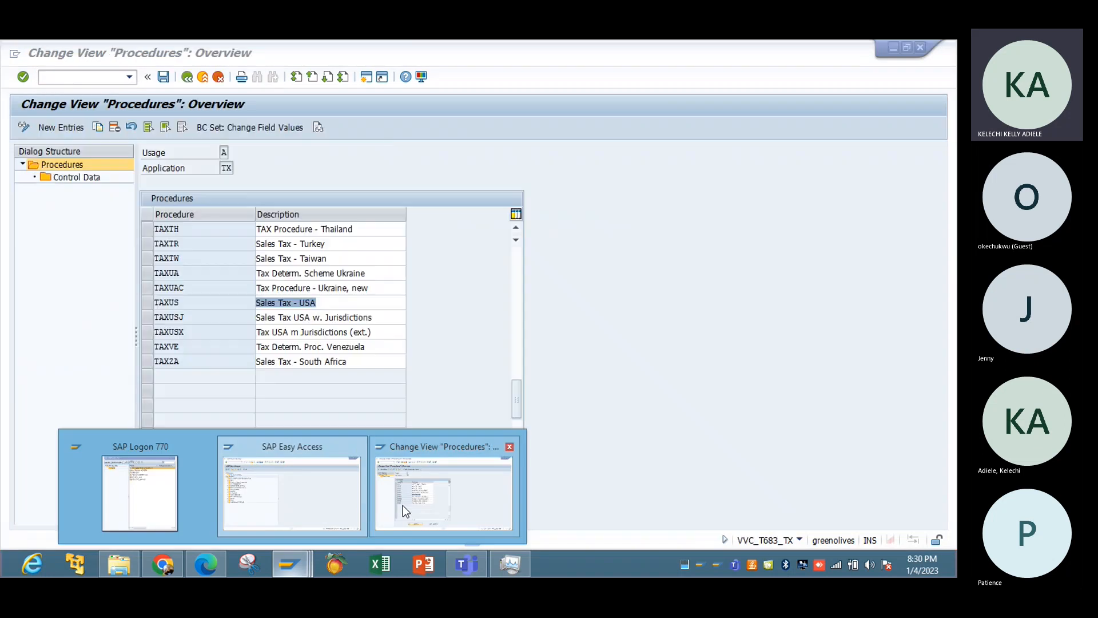
{"action": "left_click", "coordinate": [402, 506]}
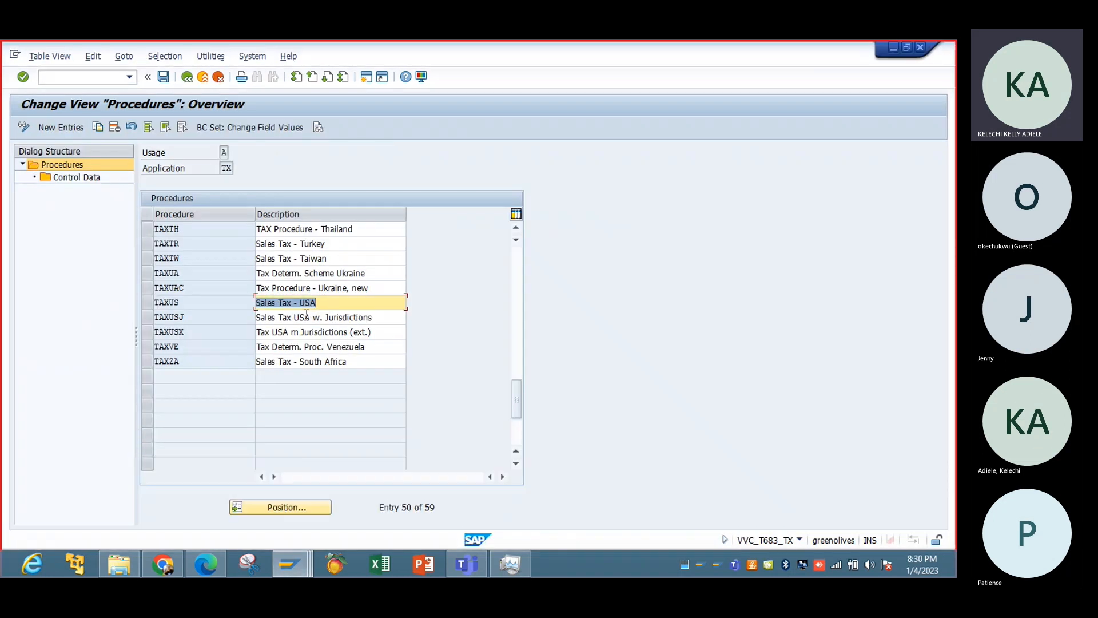
Select the TAXUSX procedure (Tax USA m Jurisdictions (ext.)) instead of TAXUS and display its control data.
{"action": "left_click", "coordinate": [147, 303]}
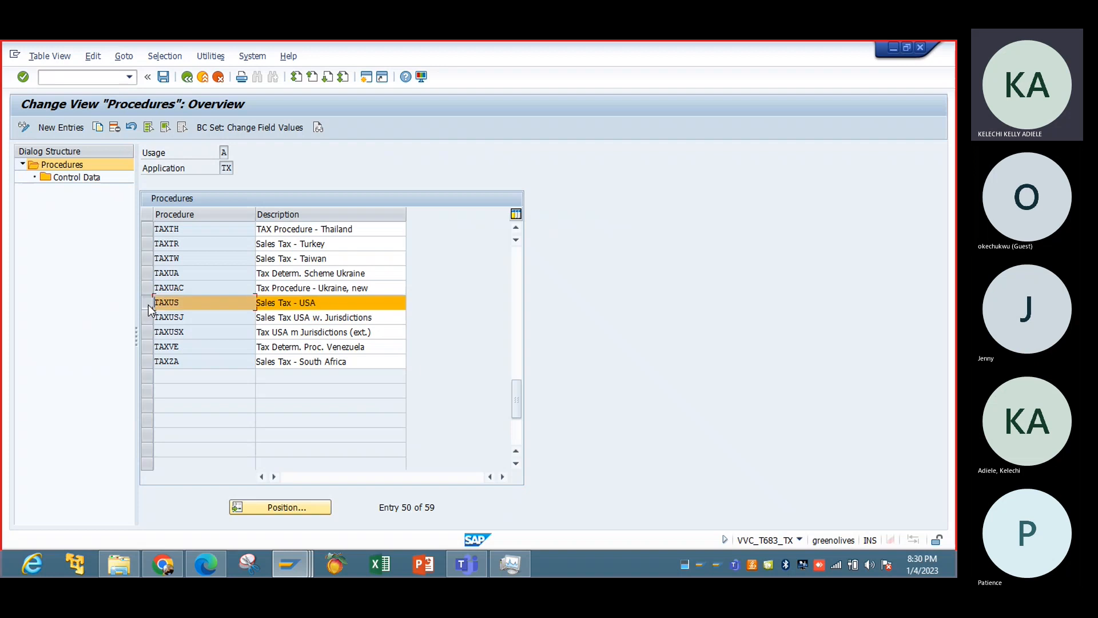
{"action": "left_click", "coordinate": [147, 303]}
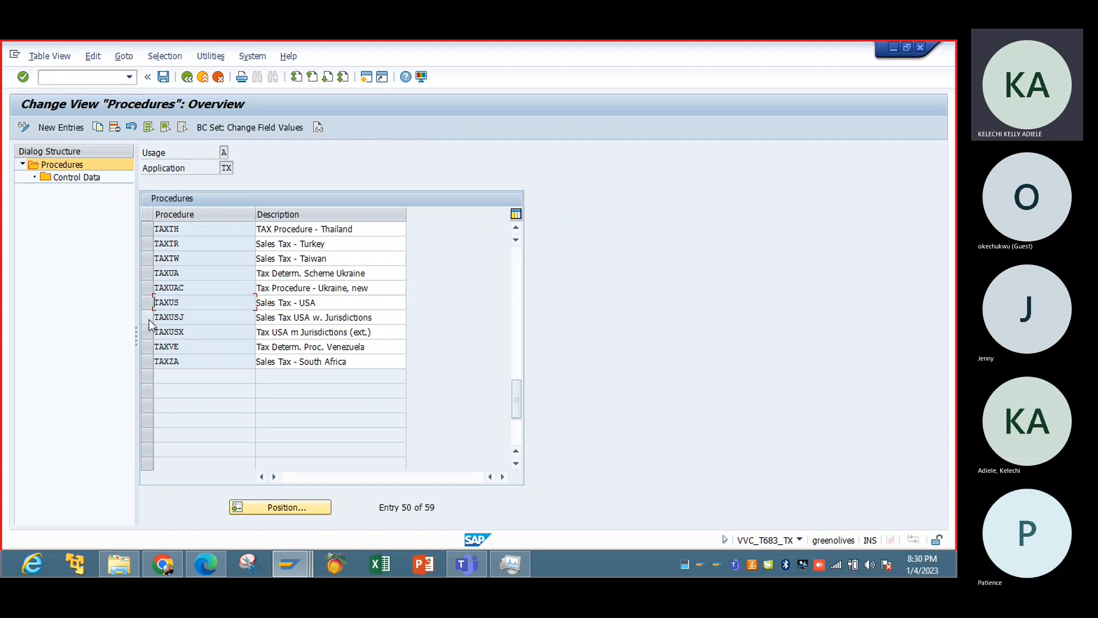
{"action": "left_click", "coordinate": [158, 332]}
{"action": "left_click", "coordinate": [146, 332]}
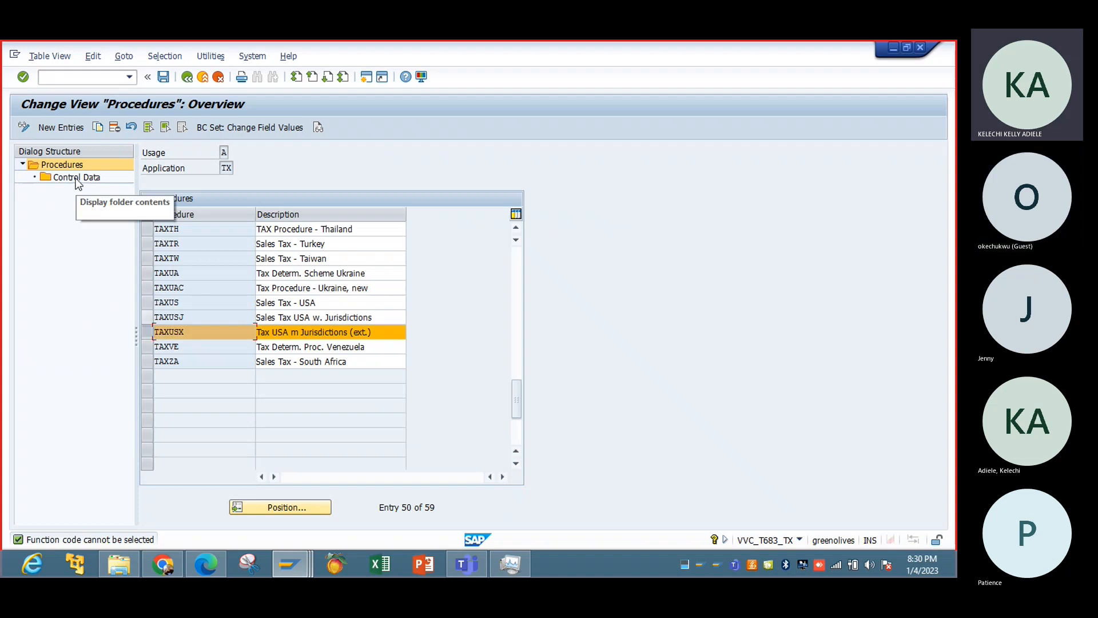
{"action": "left_click", "coordinate": [77, 179]}
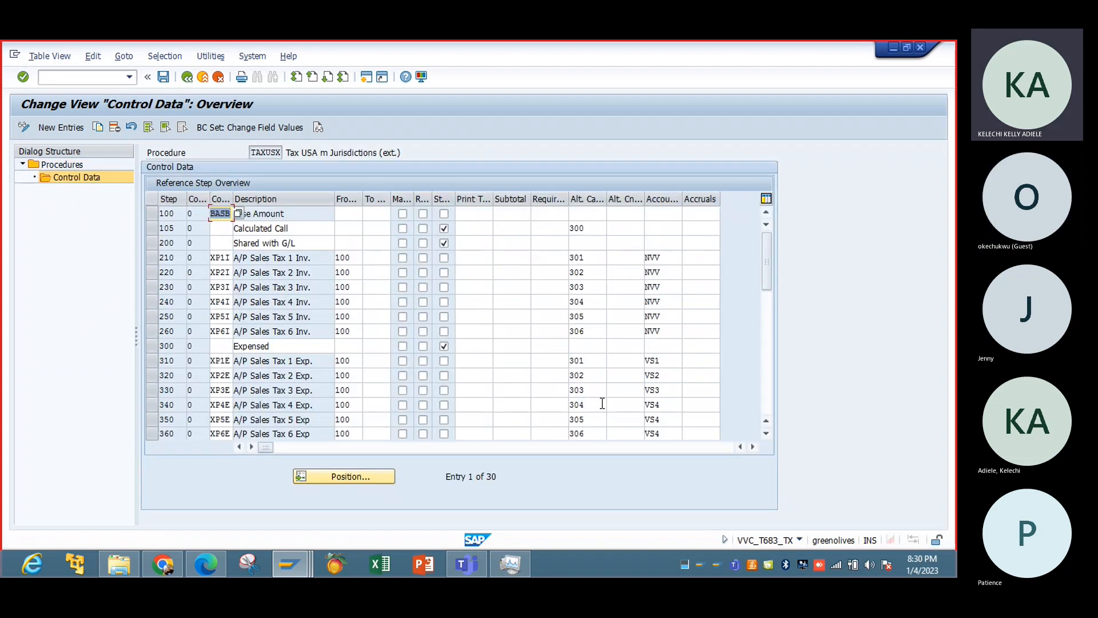
Review the TAXUSX reference steps from Base Amount through the A/P and A/R sales tax condition types and their account keys.
{"action": "left_click", "coordinate": [764, 406]}
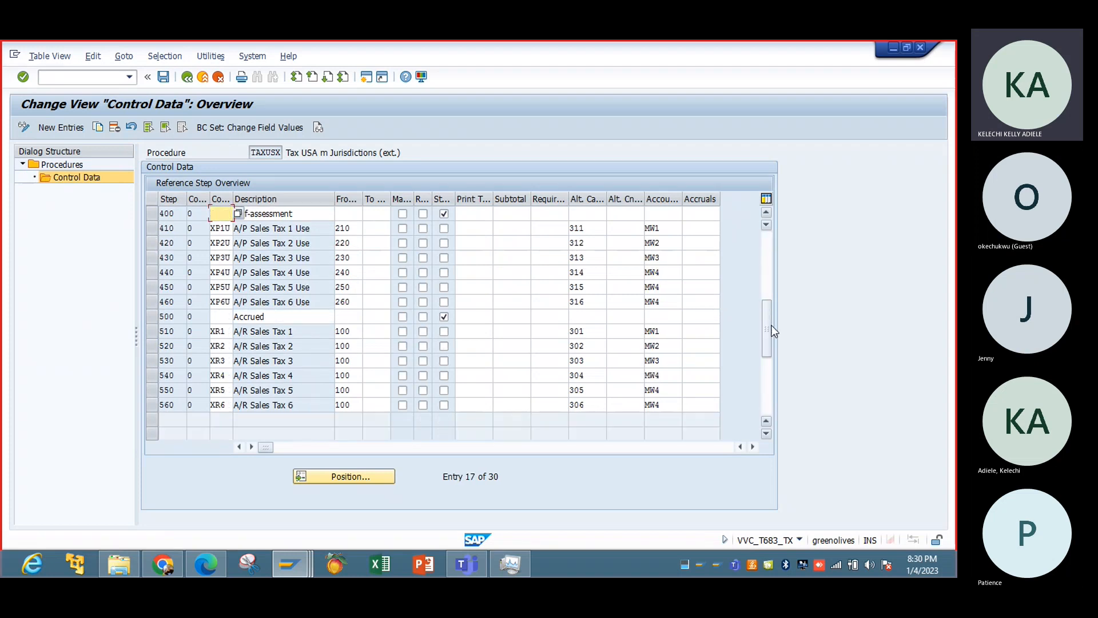
{"action": "left_click", "coordinate": [764, 215]}
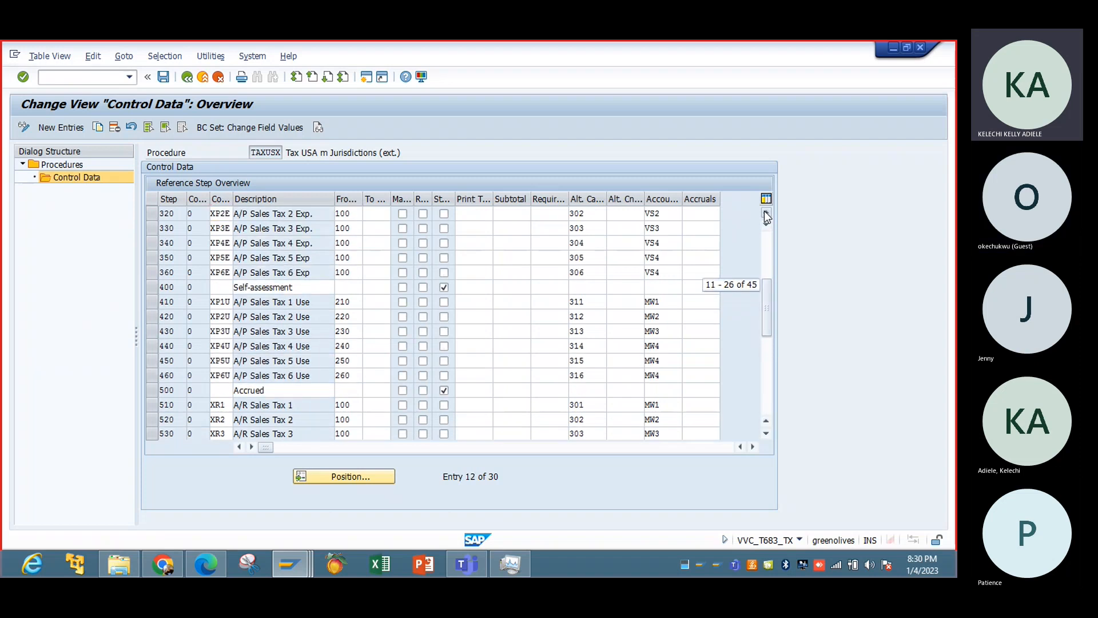
{"action": "left_click", "coordinate": [764, 213]}
{"action": "left_click", "coordinate": [764, 212]}
{"action": "left_click", "coordinate": [763, 212]}
{"action": "left_click", "coordinate": [764, 213]}
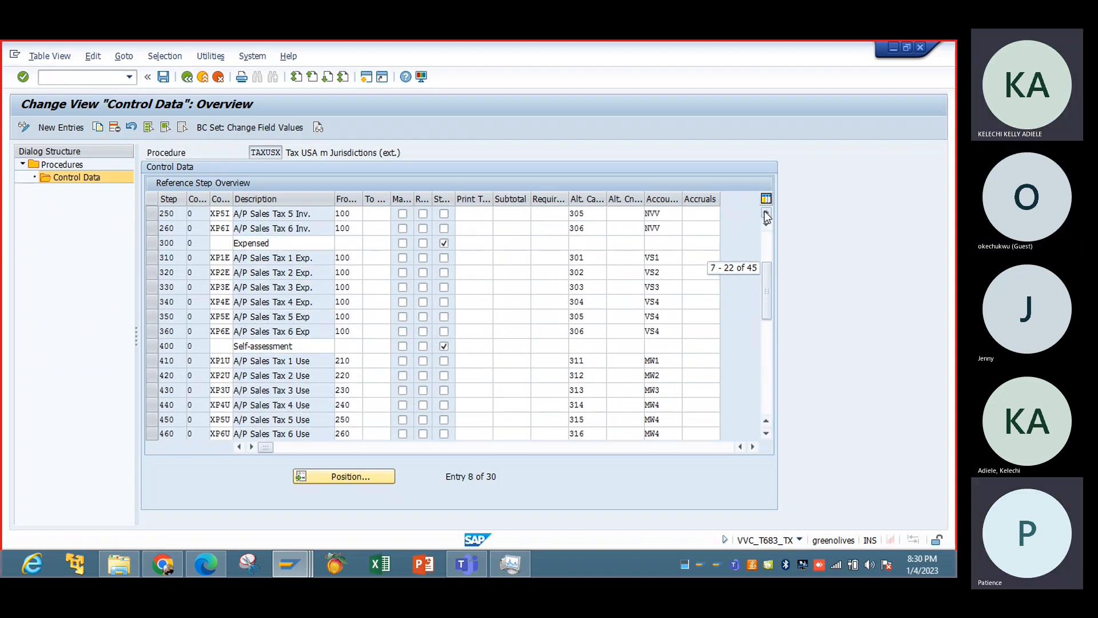
{"action": "left_click", "coordinate": [763, 213]}
{"action": "left_click", "coordinate": [764, 212]}
{"action": "left_click", "coordinate": [764, 213]}
{"action": "left_click", "coordinate": [764, 212]}
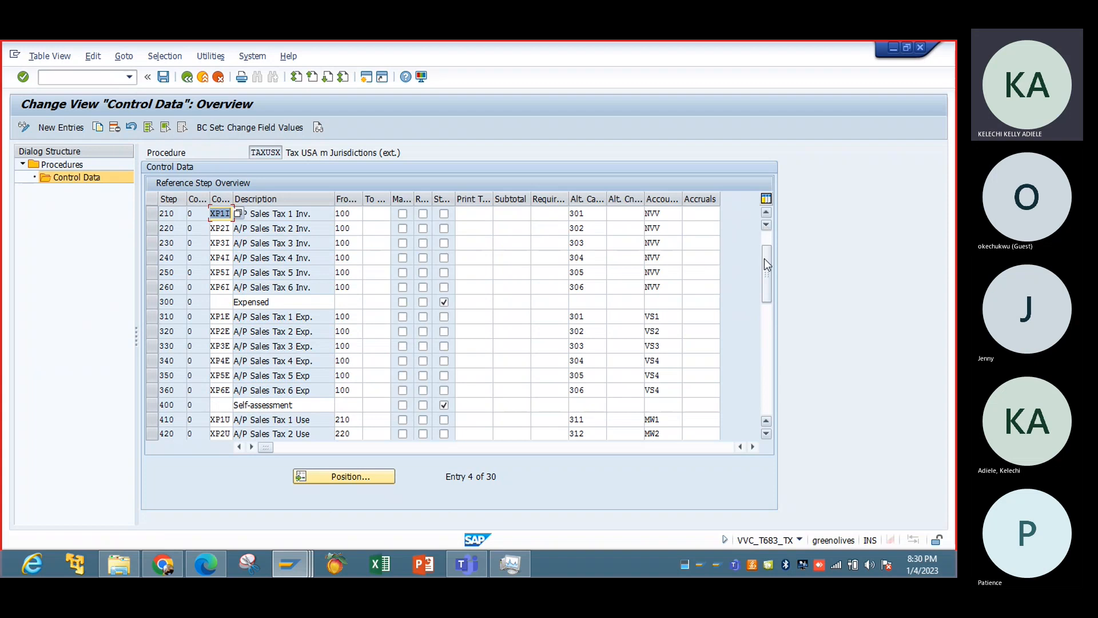
{"action": "left_click_drag", "start_coordinate": [764, 258], "coordinate": [765, 247]}
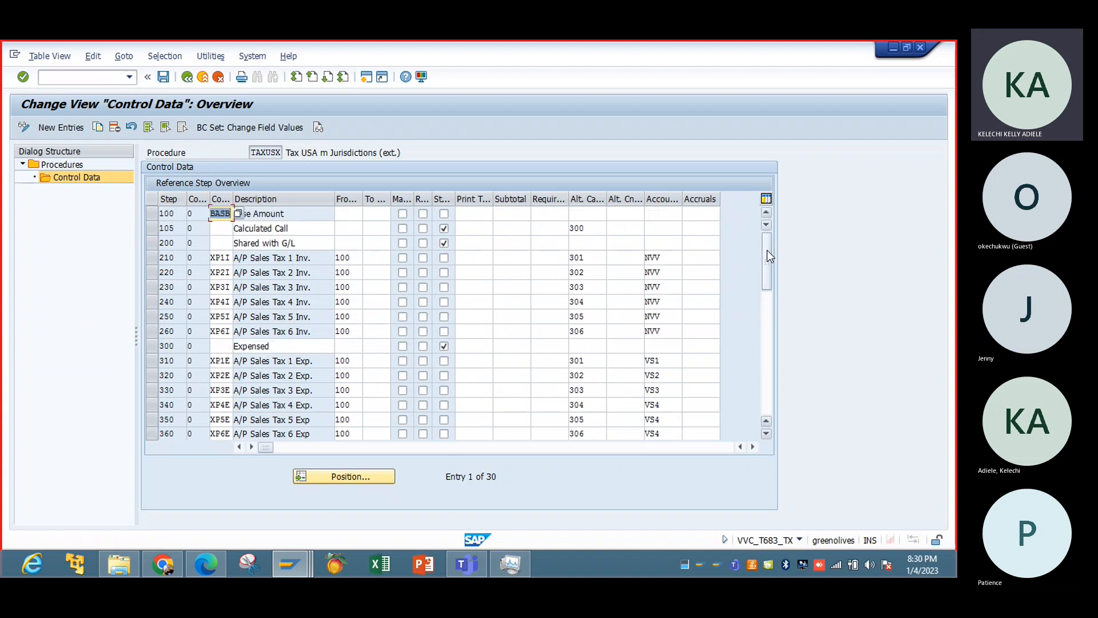
{"action": "left_click", "coordinate": [764, 410]}
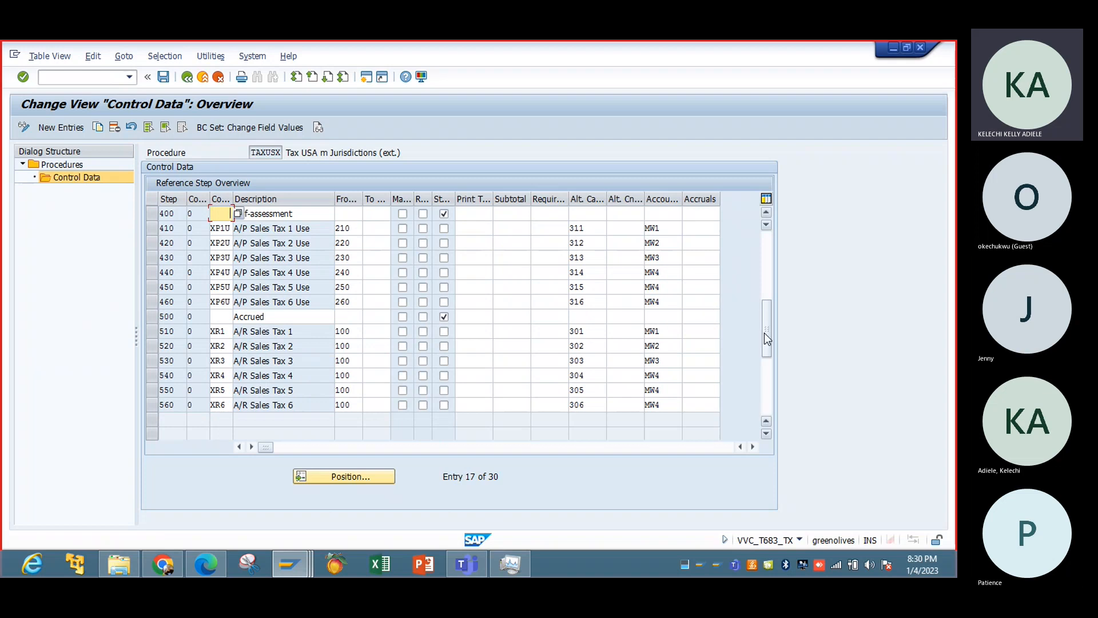
{"action": "left_click_drag", "start_coordinate": [766, 338], "coordinate": [766, 254]}
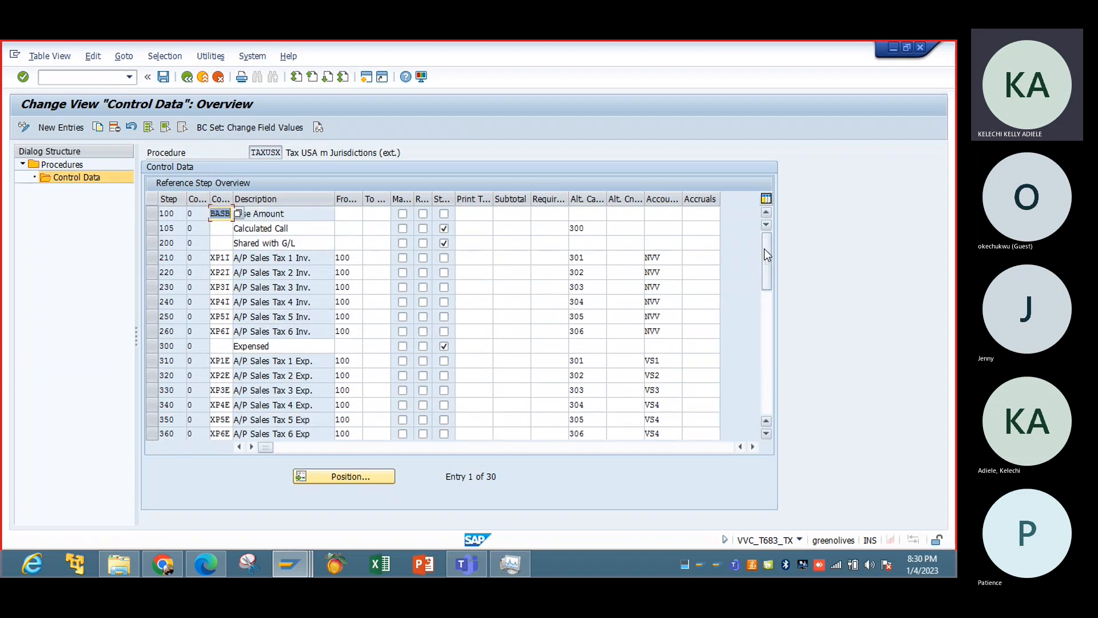